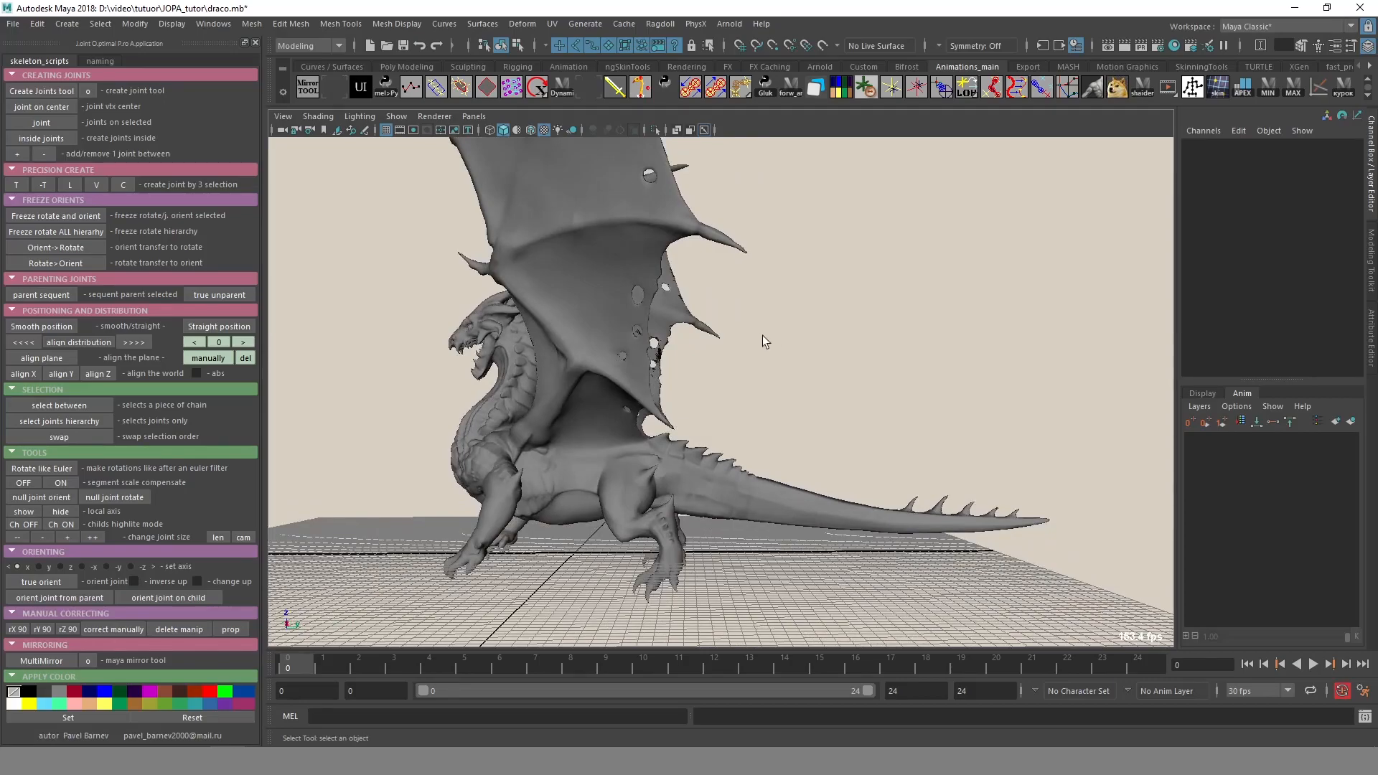
# Examine the dragon model's body, wings and tail from several angles.
pyautogui.keyDown('alt'); pyautogui.moveTo(778, 378); pyautogui.dragTo(846, 422); pyautogui.keyUp('alt')
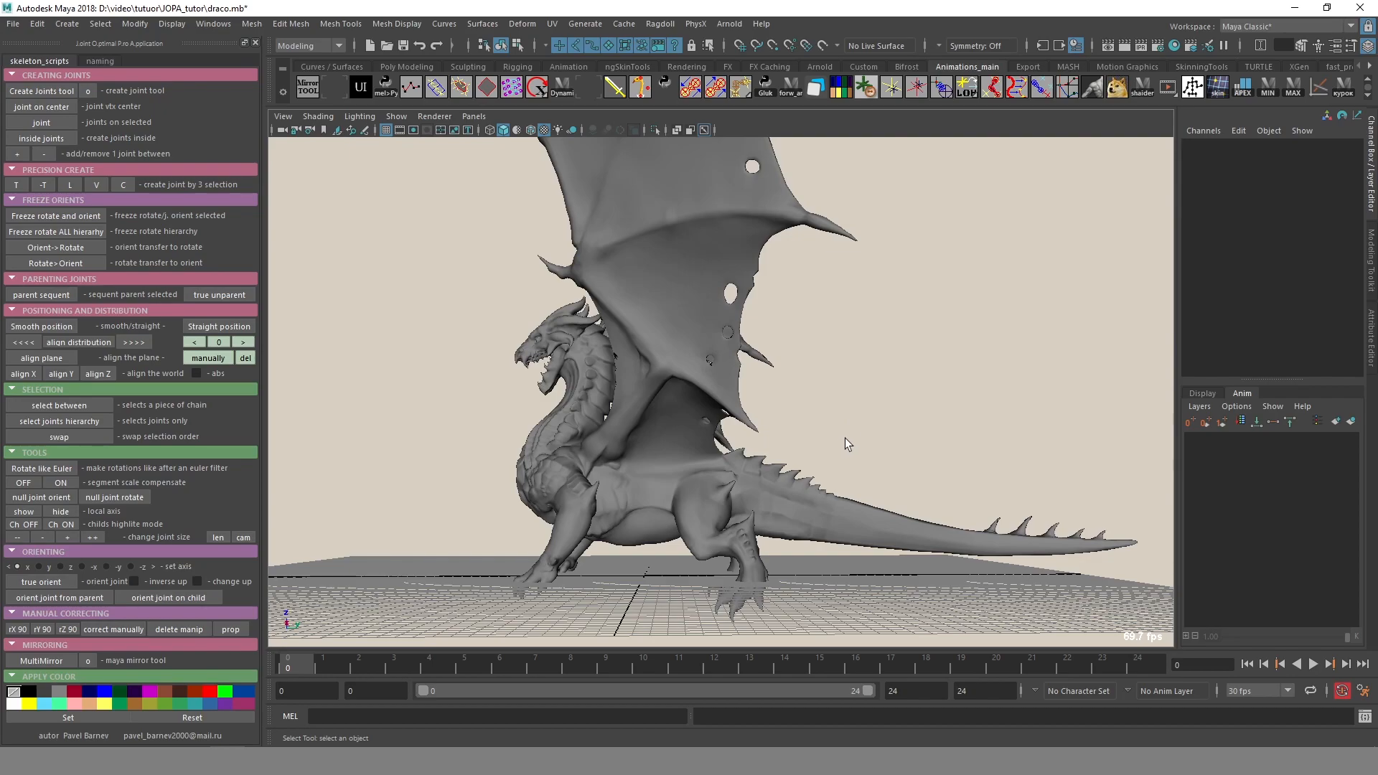
pyautogui.moveTo(697, 475)
pyautogui.keyDown('alt'); pyautogui.mouseDown()
pyautogui.moveTo(806, 455)
pyautogui.moveTo(682, 474)
pyautogui.mouseUp(); pyautogui.keyUp('alt')
pyautogui.keyDown('alt'); pyautogui.moveTo(681, 474); pyautogui.dragTo(679, 464, button='middle'); pyautogui.keyUp('alt')
pyautogui.keyDown('alt'); pyautogui.moveTo(678, 464); pyautogui.dragTo(701, 424); pyautogui.keyUp('alt')
pyautogui.keyDown('alt'); pyautogui.moveTo(701, 424); pyautogui.dragTo(787, 477, button='middle'); pyautogui.keyUp('alt')
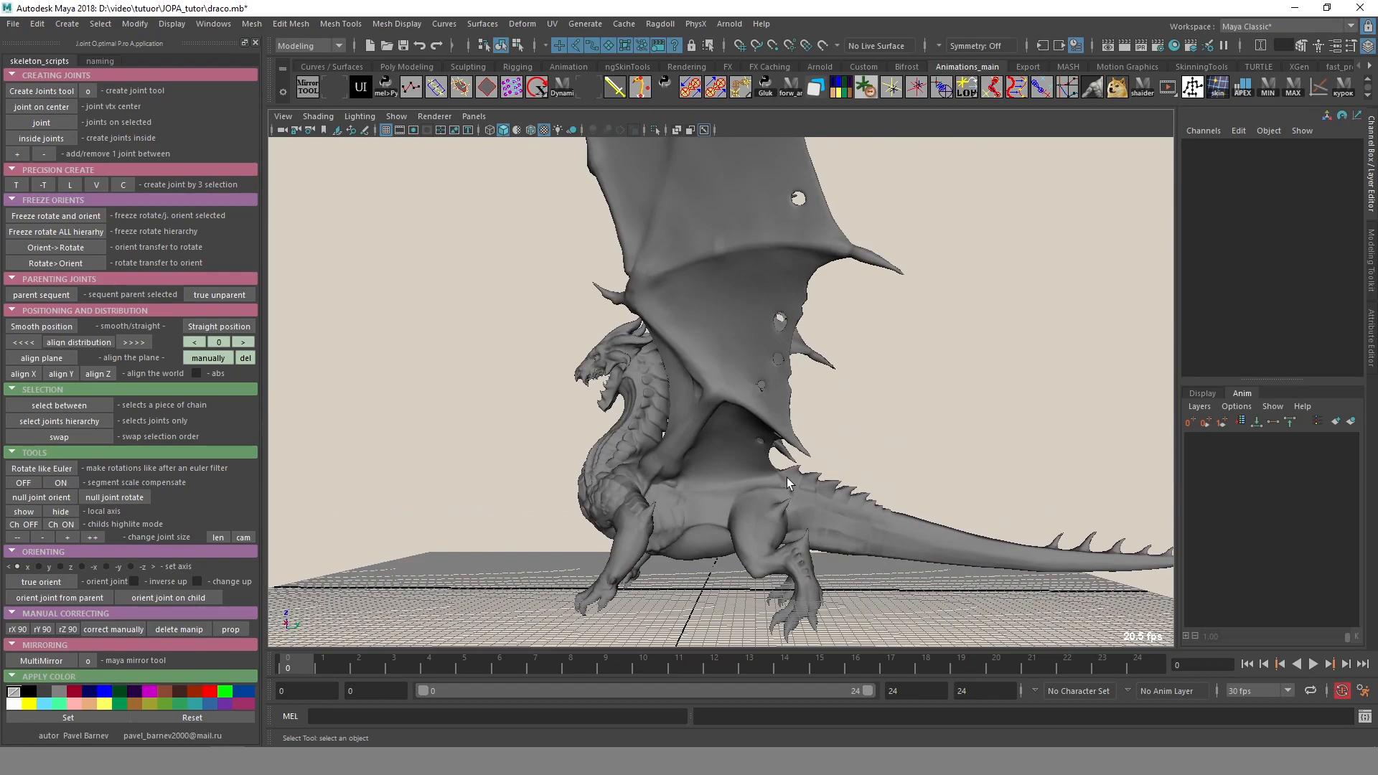
pyautogui.keyDown('alt'); pyautogui.moveTo(794, 476); pyautogui.dragTo(681, 471); pyautogui.keyUp('alt')
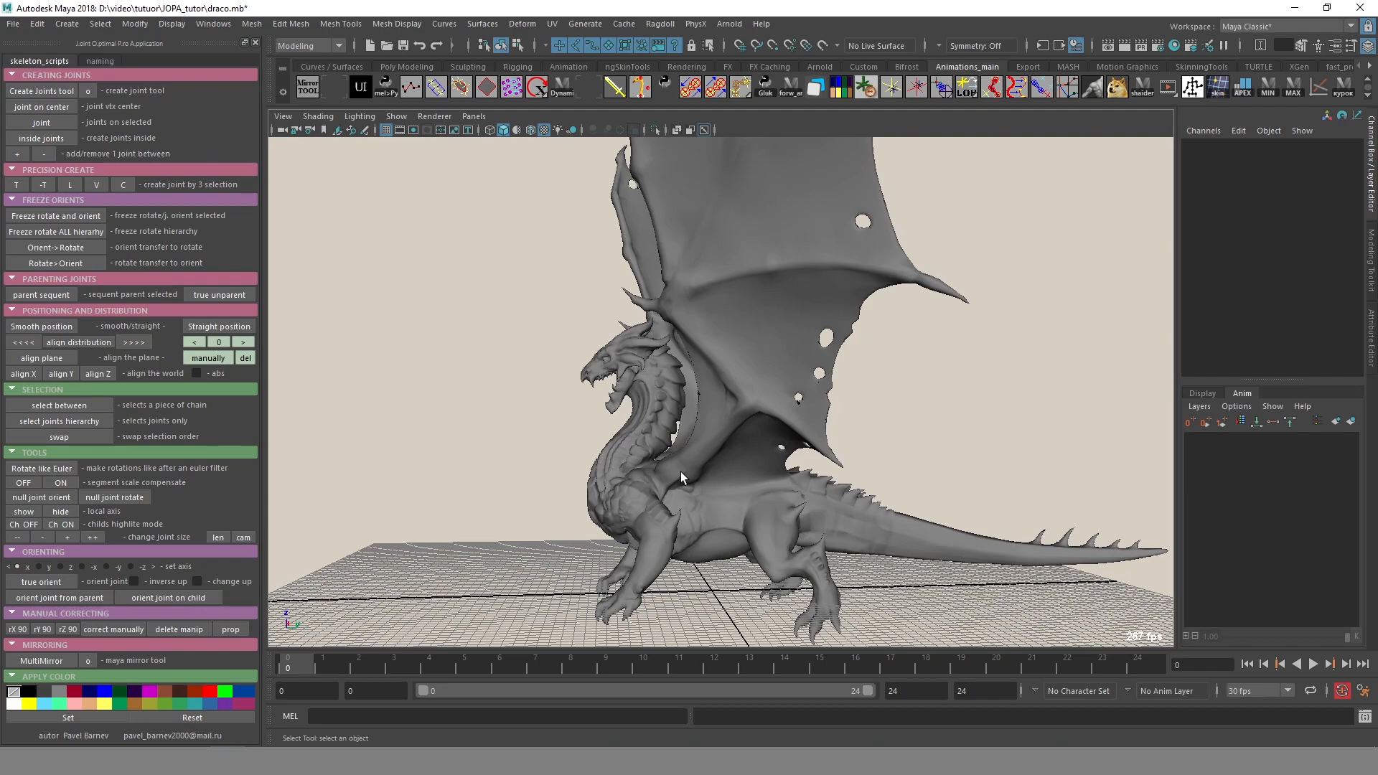
pyautogui.keyDown('alt'); pyautogui.moveTo(738, 427); pyautogui.dragTo(772, 355); pyautogui.keyUp('alt')
pyautogui.click(775, 356)
pyautogui.click(933, 377)
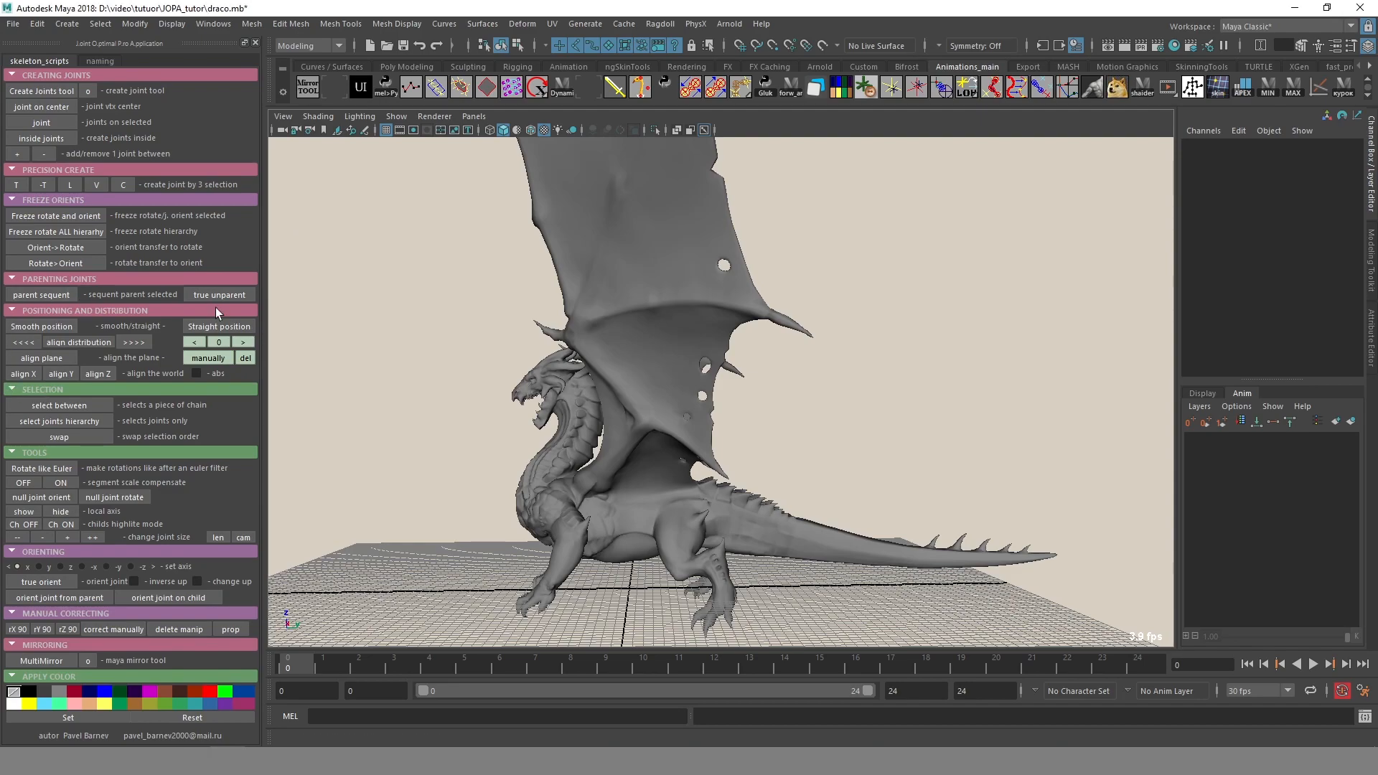
pyautogui.click(120, 549)
pyautogui.click(118, 552)
pyautogui.keyDown('alt'); pyautogui.moveTo(638, 328); pyautogui.dragTo(661, 326); pyautogui.keyUp('alt')
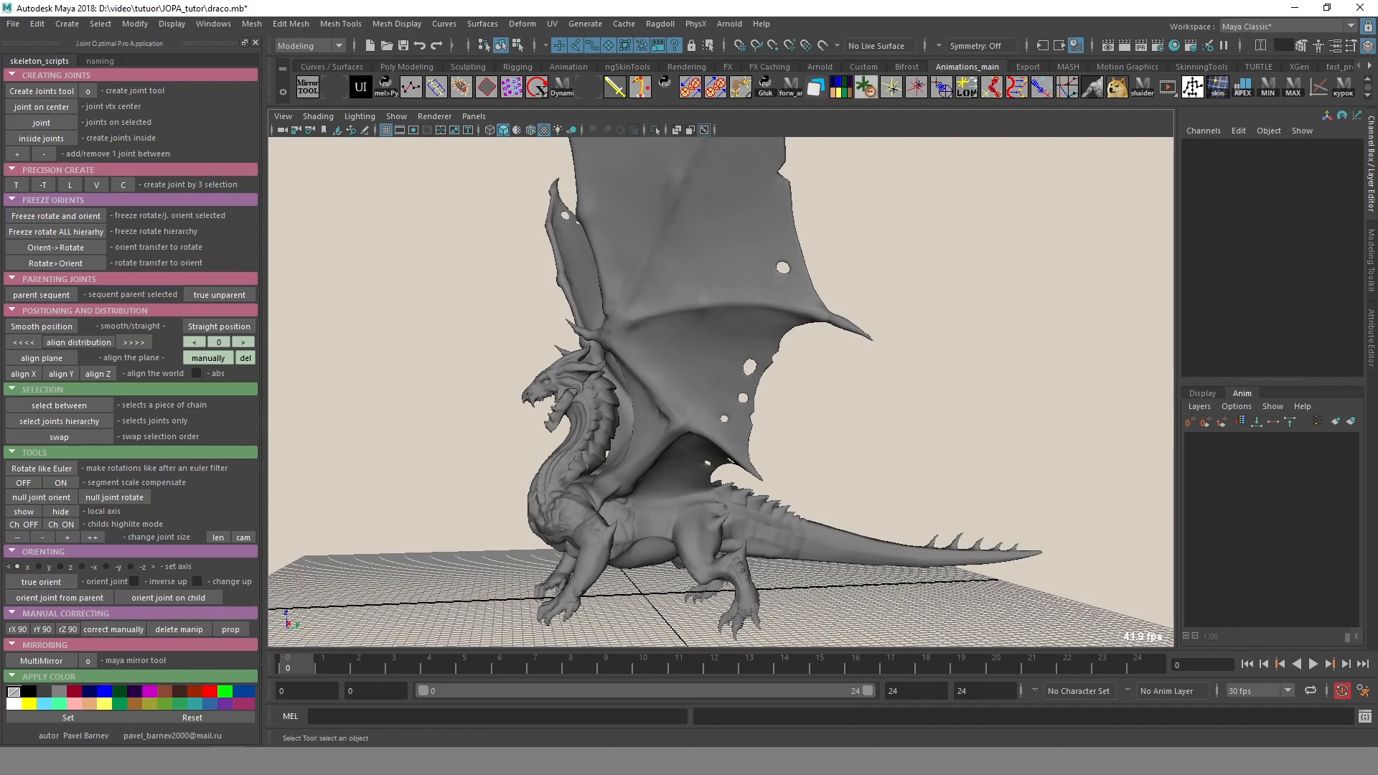
# Switch to the orthographic side view and frame the dragon's tail.
pyautogui.keyDown('alt'); pyautogui.moveTo(829, 386); pyautogui.dragTo(671, 339, button='middle'); pyautogui.keyUp('alt')
pyautogui.keyDown('alt'); pyautogui.moveTo(671, 338); pyautogui.dragTo(653, 416, button='right'); pyautogui.keyUp('alt')
pyautogui.press('f')
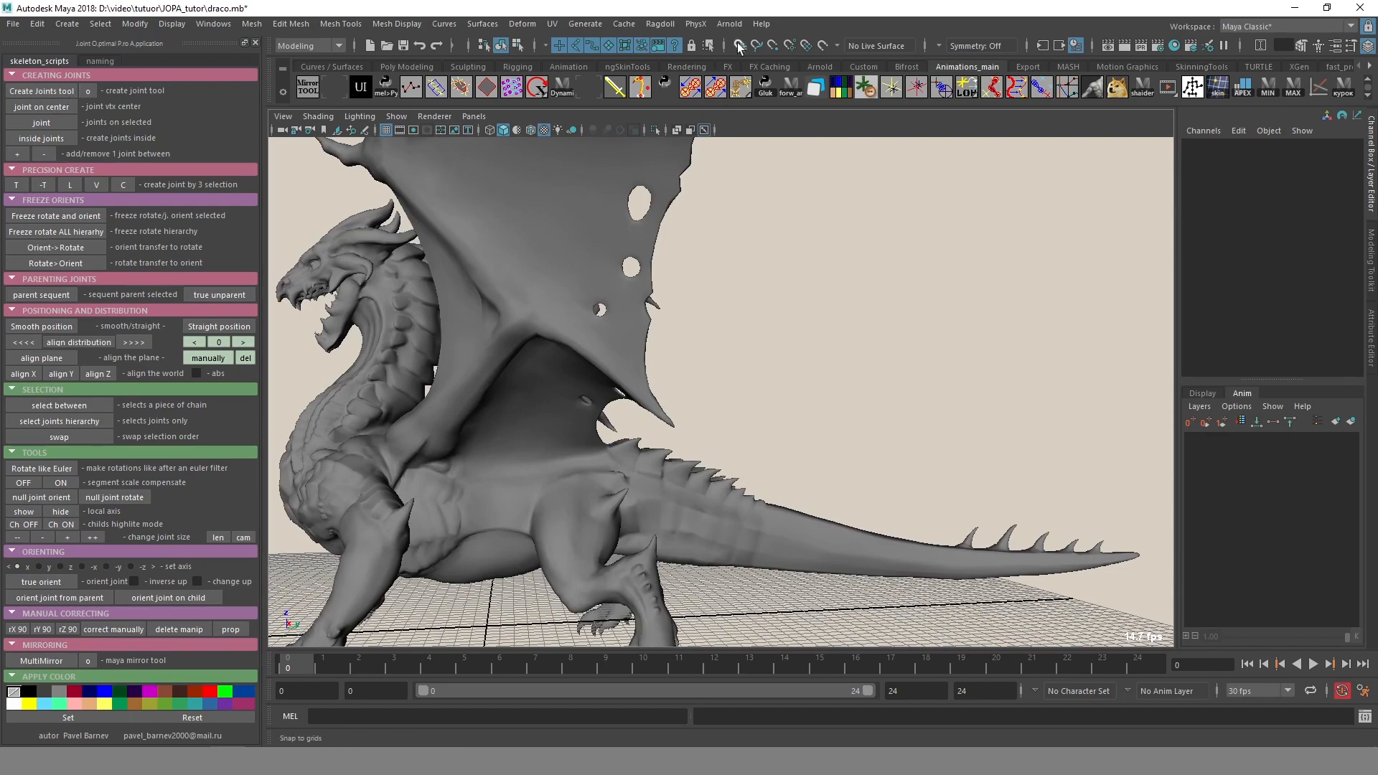
pyautogui.press('space')
pyautogui.moveTo(739, 370); pyautogui.dragTo(785, 398)
pyautogui.scroll(-3, 892, 355)
pyautogui.scroll(4, 893, 356)
pyautogui.moveTo(897, 358)
pyautogui.keyDown('alt'); pyautogui.mouseDown(button='middle')
pyautogui.moveTo(738, 400)
pyautogui.moveTo(778, 381)
pyautogui.moveTo(876, 394)
pyautogui.mouseUp(button='middle'); pyautogui.keyUp('alt')
pyautogui.scroll(-4, 753, 394)
pyautogui.scroll(2, 796, 384)
pyautogui.hotkey('alt', 'x')
pyautogui.hotkey('alt', 'x')
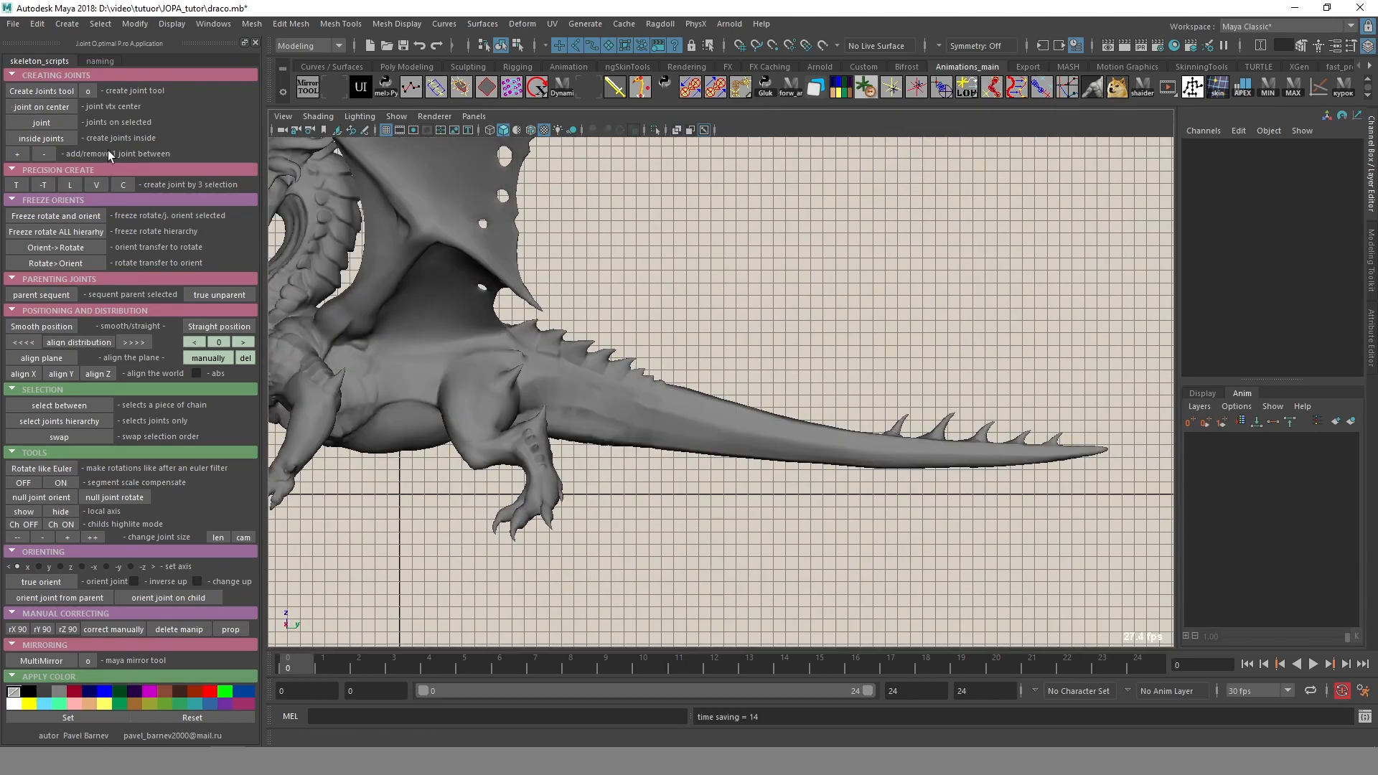
# Draw a four-joint chain with the Joint Tool along the tail, from the hip to the tail tip.
pyautogui.click(60, 91)
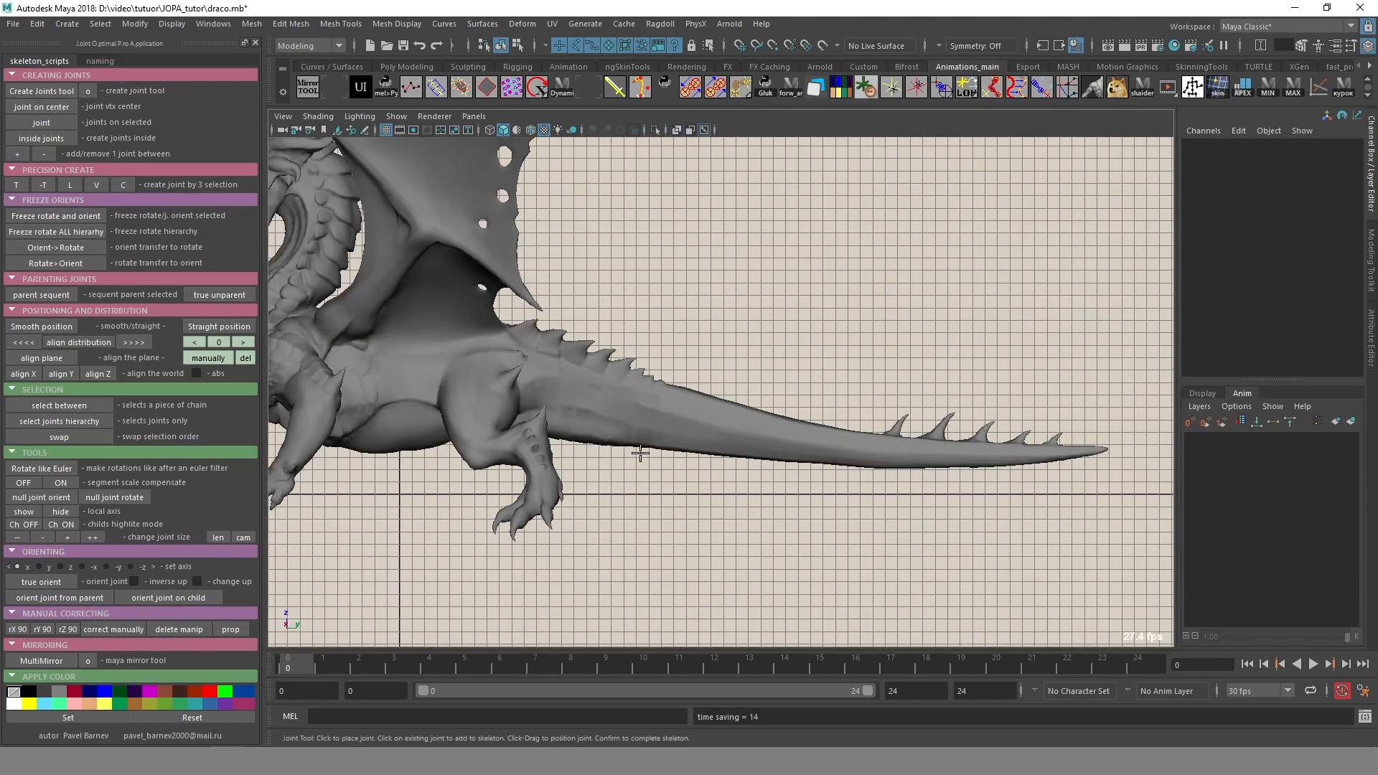
pyautogui.click(507, 369)
pyautogui.click(715, 427)
pyautogui.click(890, 452)
pyautogui.click(1103, 450)
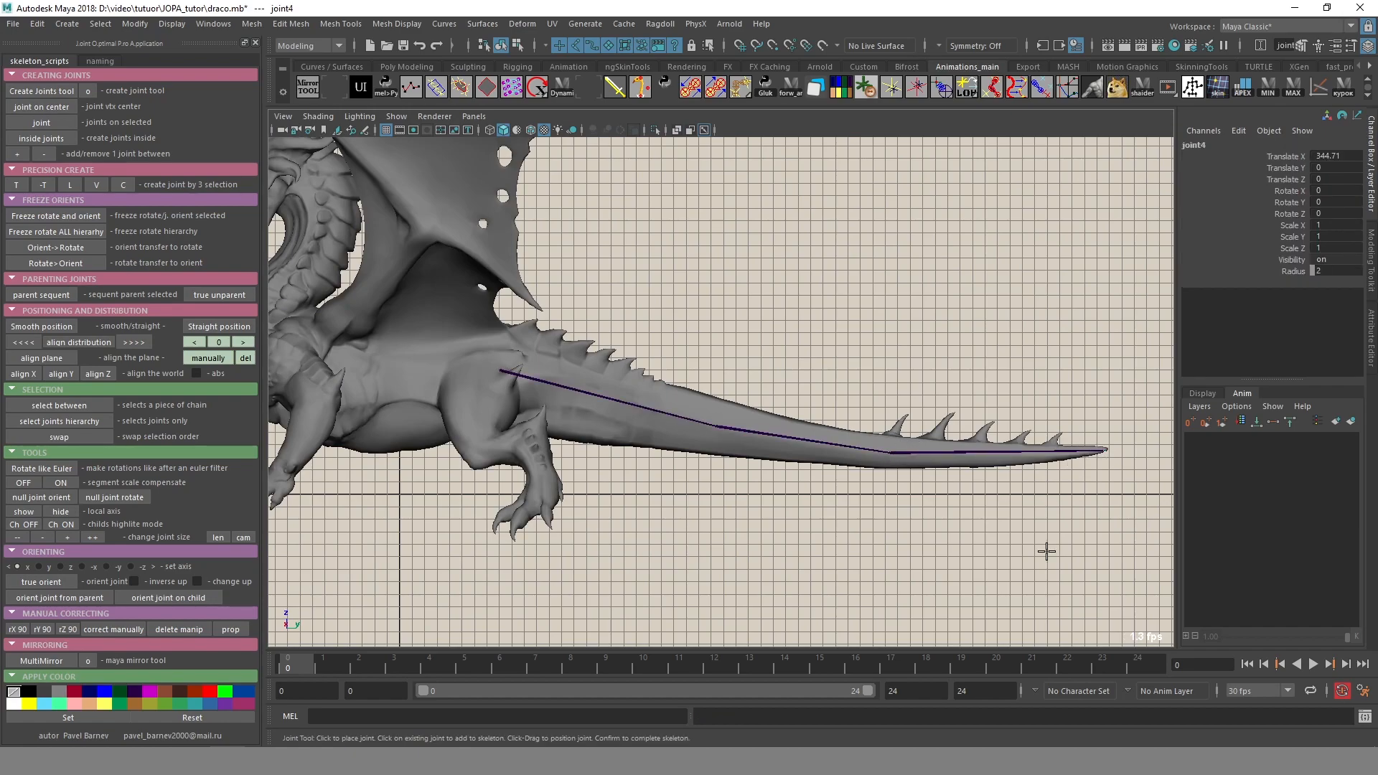
pyautogui.press('Return')
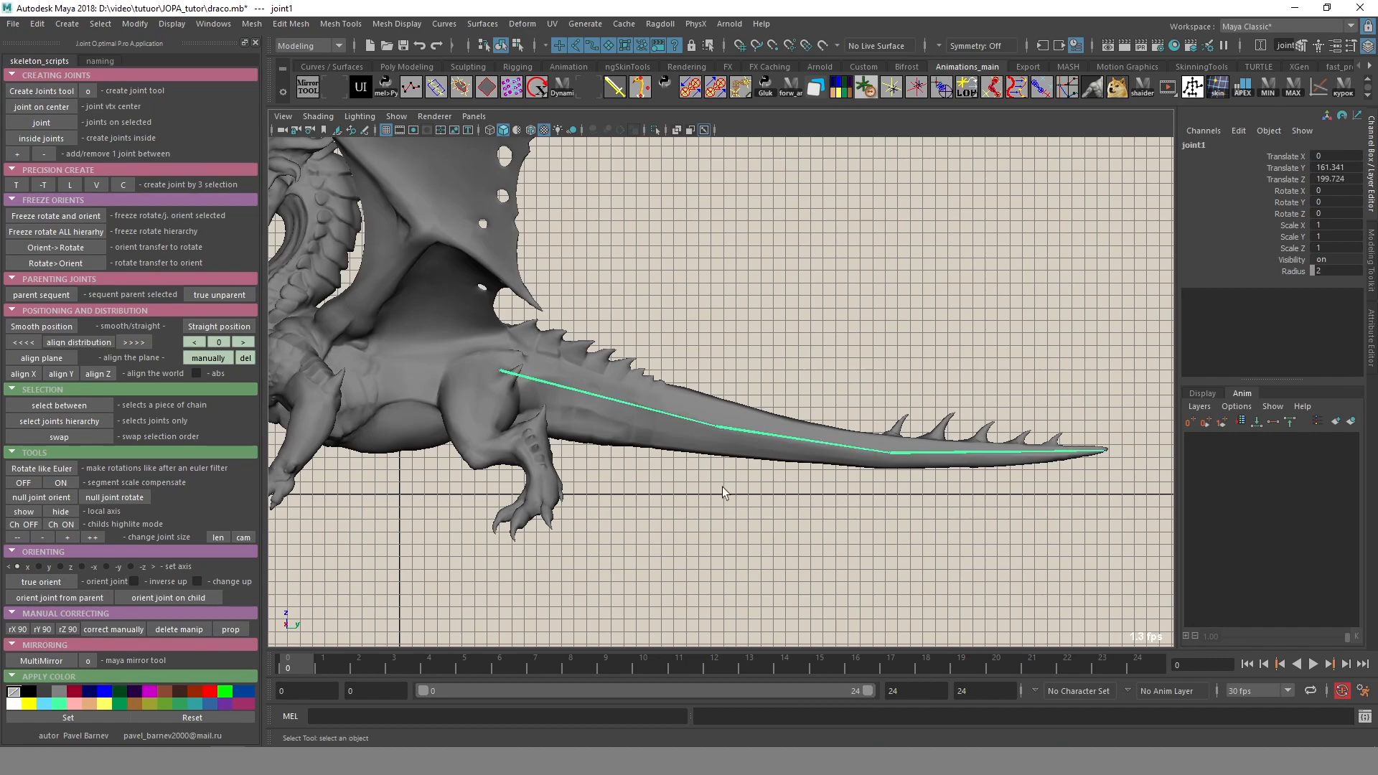
# Select the entire tail joint hierarchy and size its joints automatically by bone length and by camera distance.
pyautogui.click(56, 421)
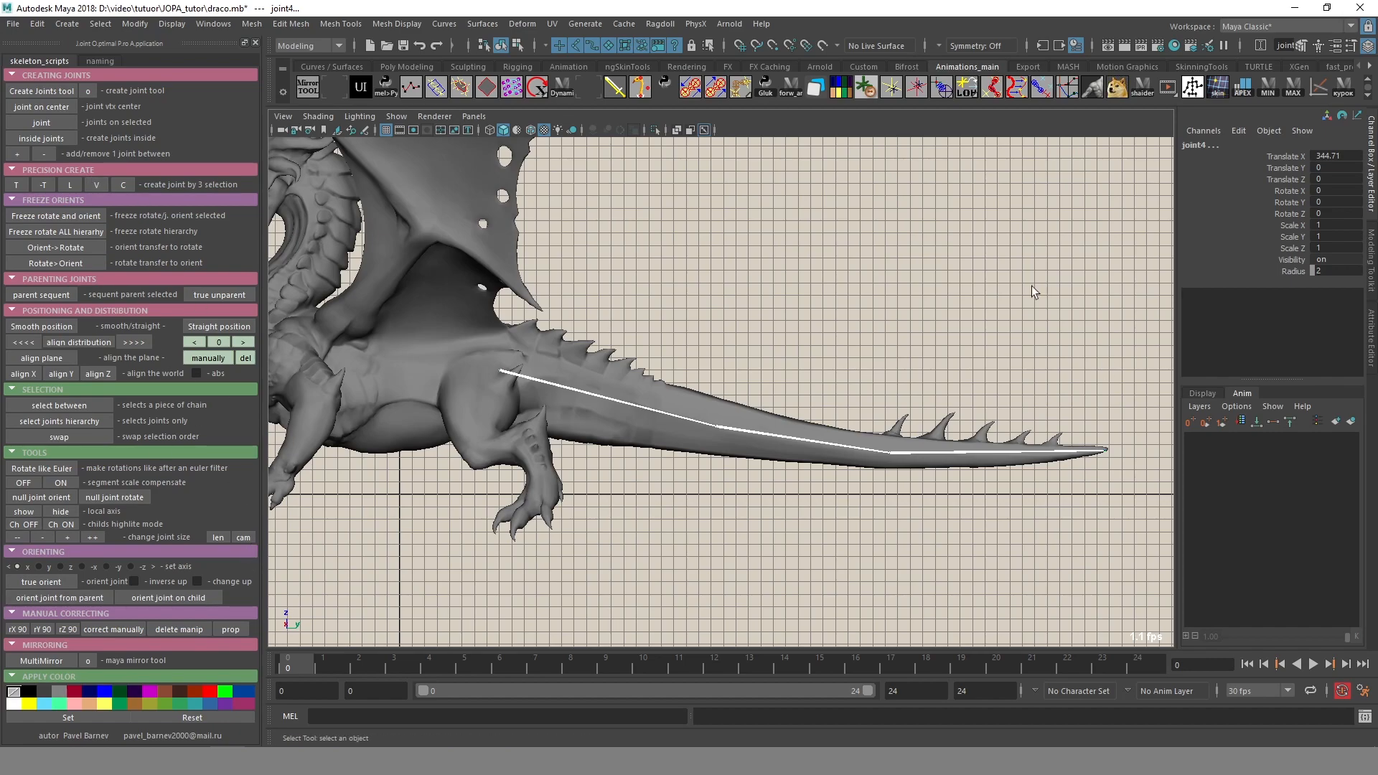
pyautogui.click(218, 539)
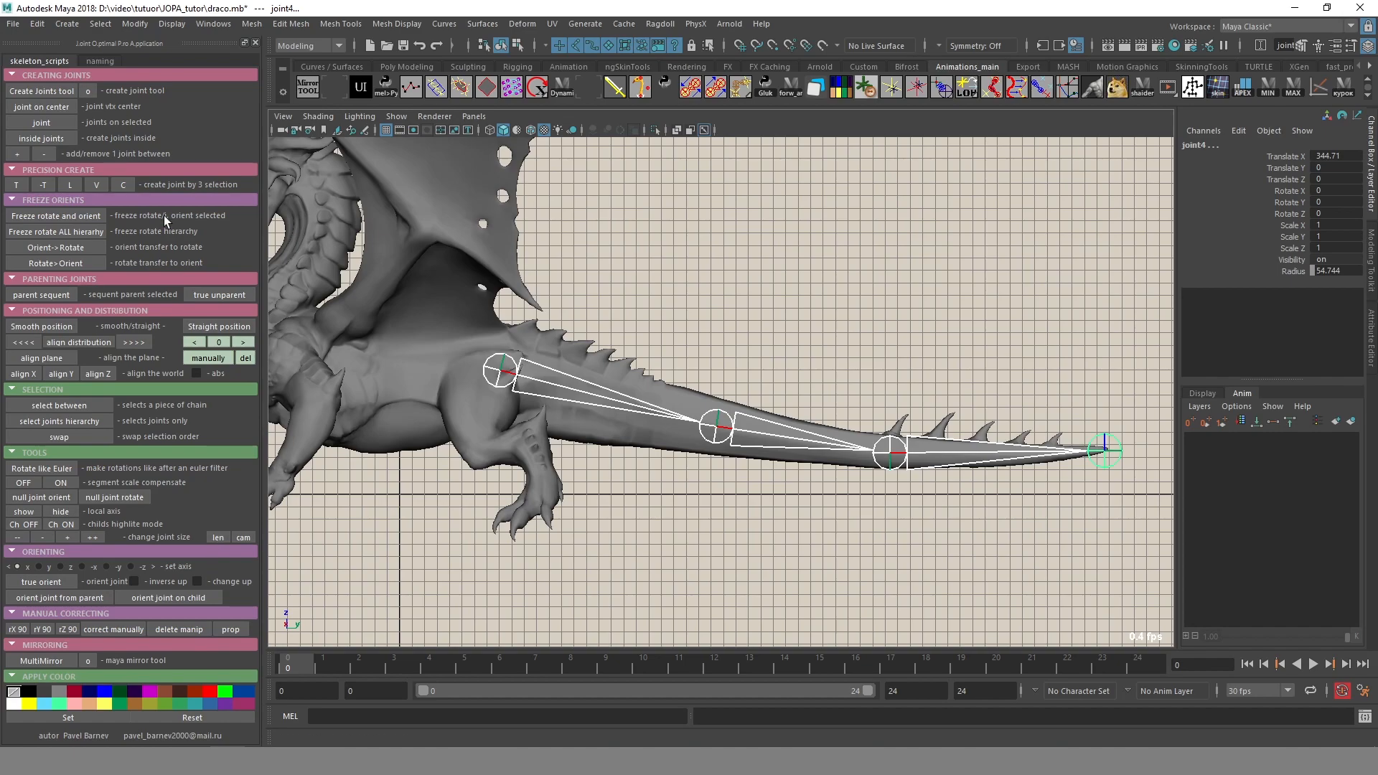
pyautogui.click(244, 538)
pyautogui.click(219, 538)
pyautogui.keyDown('alt'); pyautogui.moveTo(768, 518); pyautogui.dragTo(646, 528, button='right'); pyautogui.keyUp('alt')
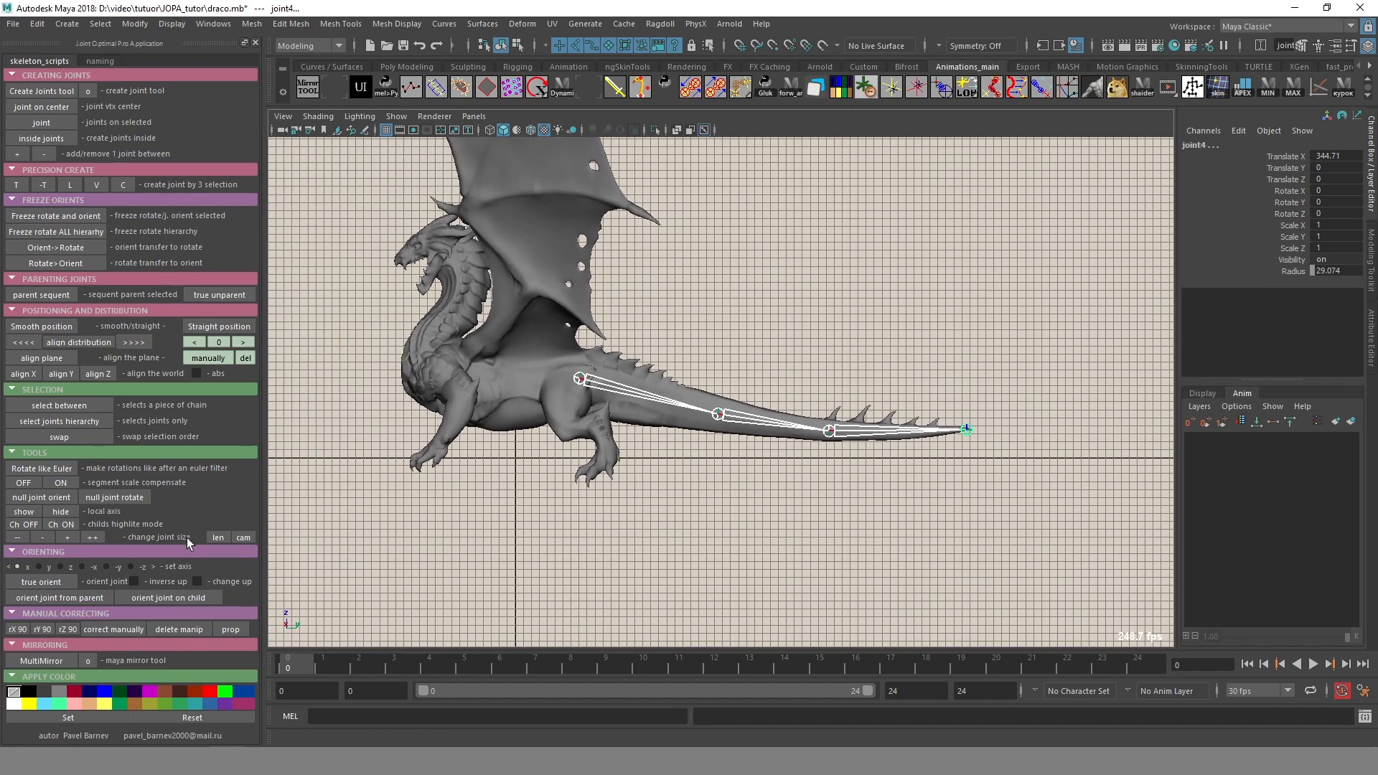
pyautogui.click(244, 539)
pyautogui.keyDown('alt'); pyautogui.moveTo(778, 488); pyautogui.dragTo(1028, 469, button='right'); pyautogui.keyUp('alt')
pyautogui.keyDown('alt'); pyautogui.moveTo(1028, 467); pyautogui.dragTo(858, 465, button='middle'); pyautogui.keyUp('alt')
pyautogui.keyDown('alt'); pyautogui.moveTo(858, 431); pyautogui.dragTo(843, 421, button='right'); pyautogui.keyUp('alt')
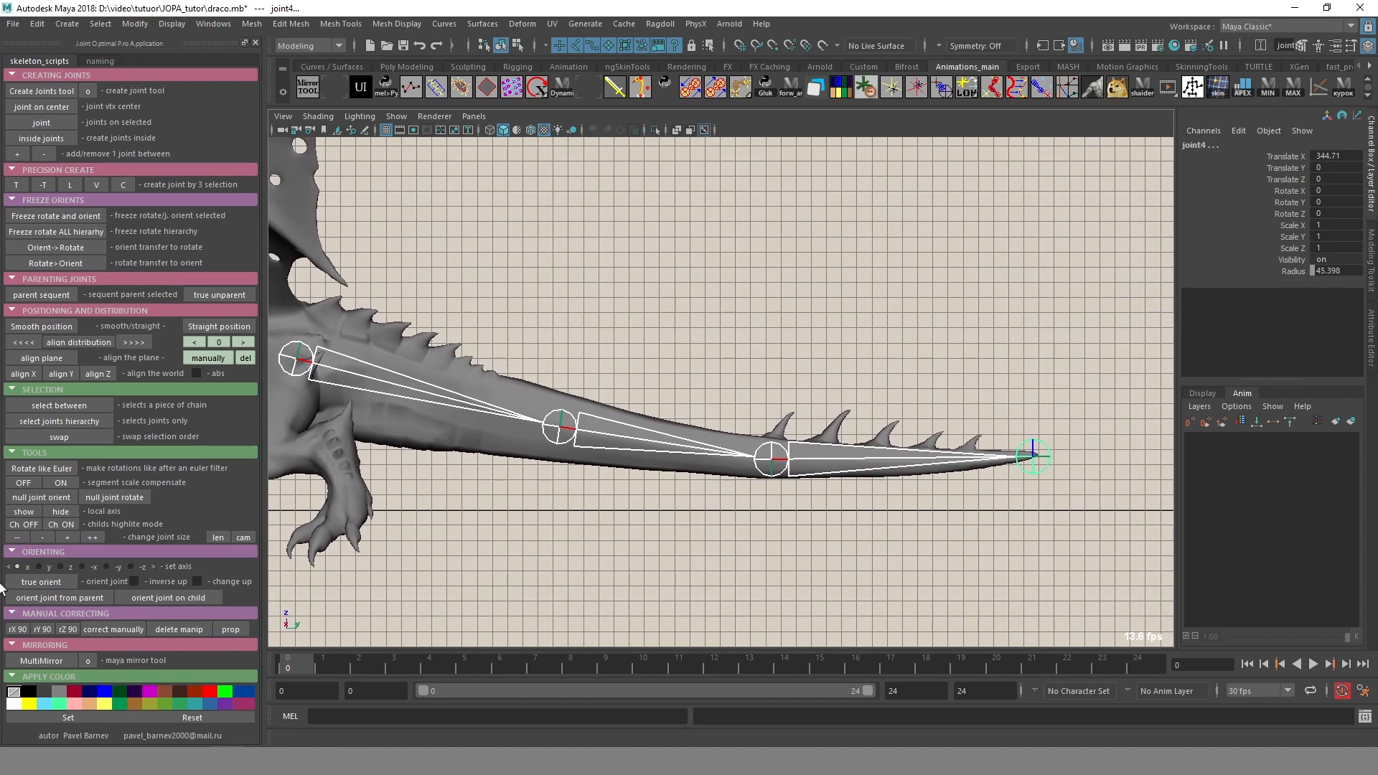
# Scale the selected tail joints up and down in coarse and fine increments, ending at a radius of 34.07.
pyautogui.click(92, 538)
pyautogui.click(17, 538)
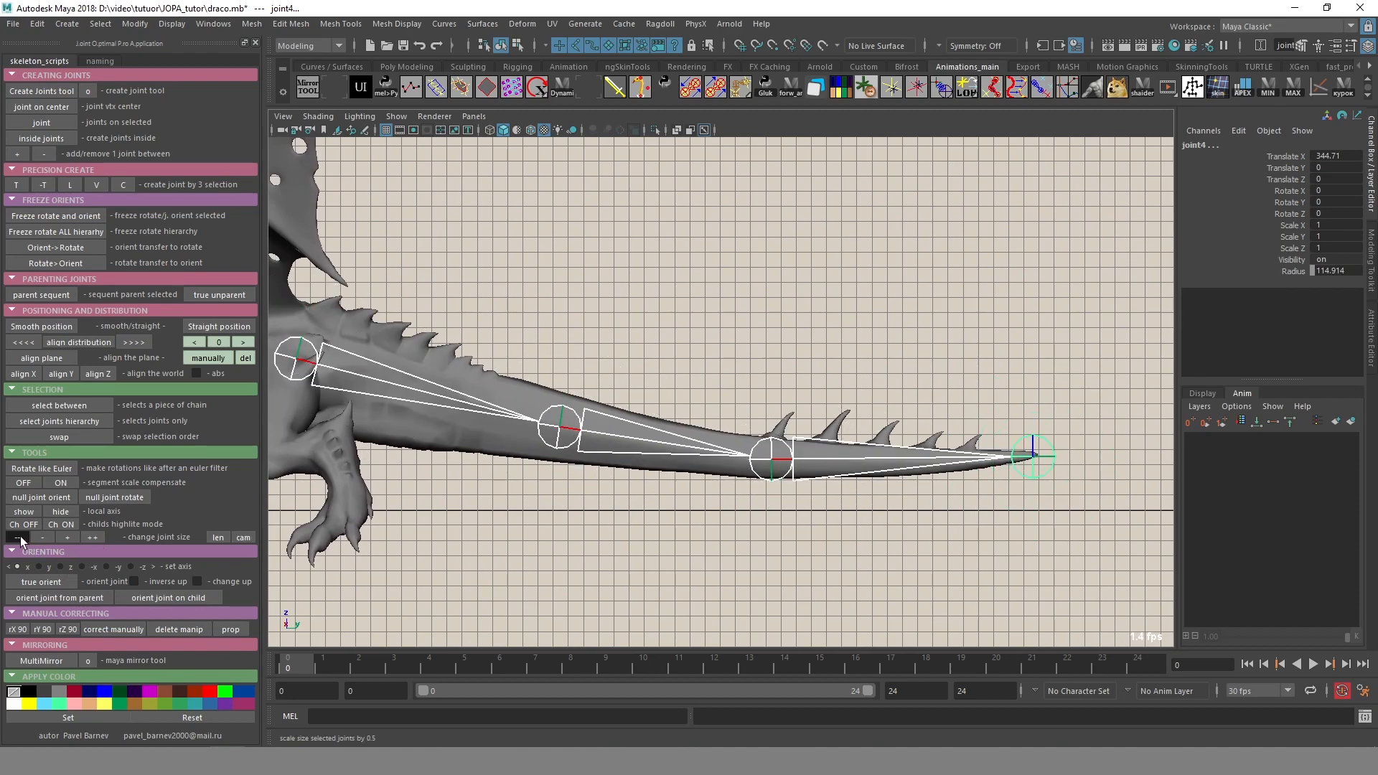
pyautogui.click(67, 539)
pyautogui.click(68, 538)
pyautogui.click(44, 538)
pyautogui.click(44, 538)
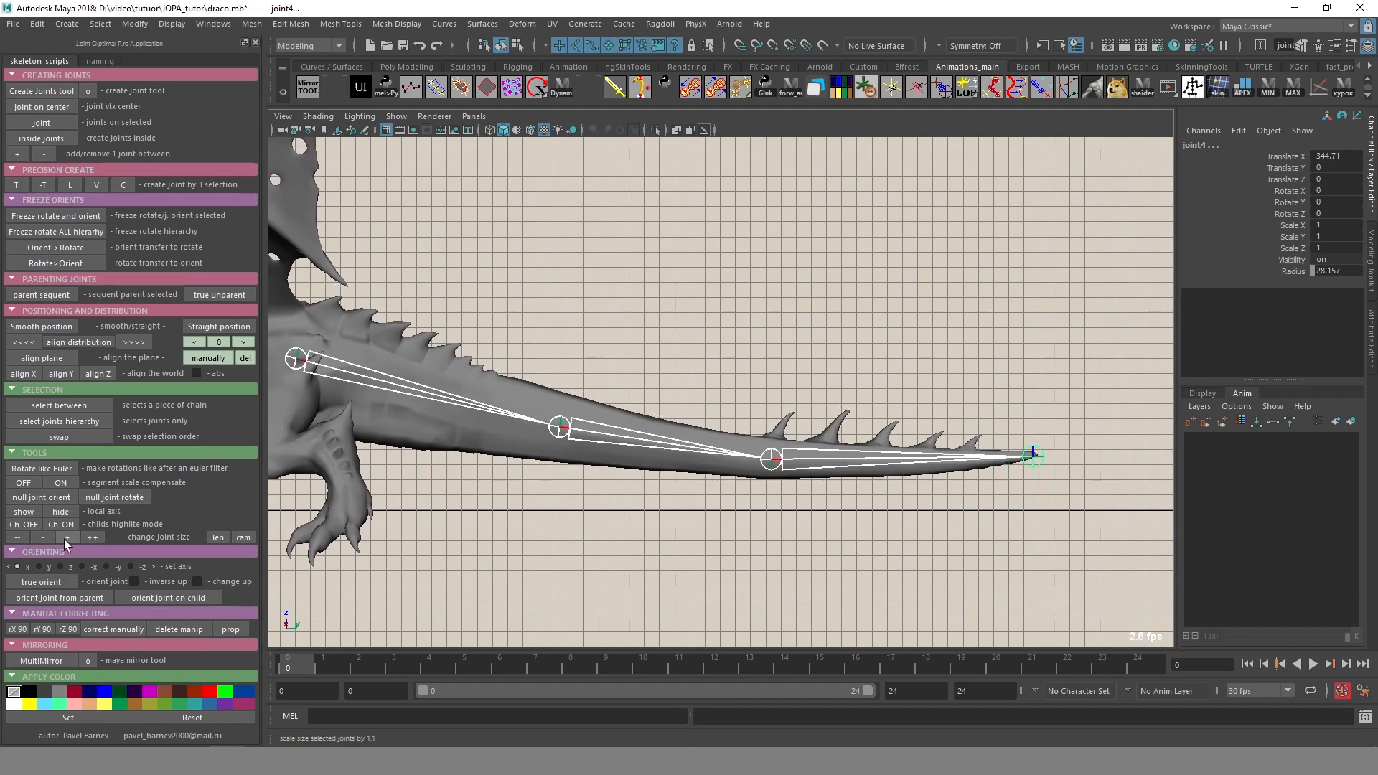
pyautogui.click(64, 538)
pyautogui.click(64, 539)
pyautogui.keyDown('alt'); pyautogui.moveTo(558, 488); pyautogui.dragTo(630, 493, button='middle'); pyautogui.keyUp('alt')
pyautogui.keyDown('alt'); pyautogui.moveTo(631, 493); pyautogui.dragTo(634, 409, button='right'); pyautogui.keyUp('alt')
pyautogui.keyDown('alt'); pyautogui.moveTo(634, 408); pyautogui.dragTo(586, 435, button='middle'); pyautogui.keyUp('alt')
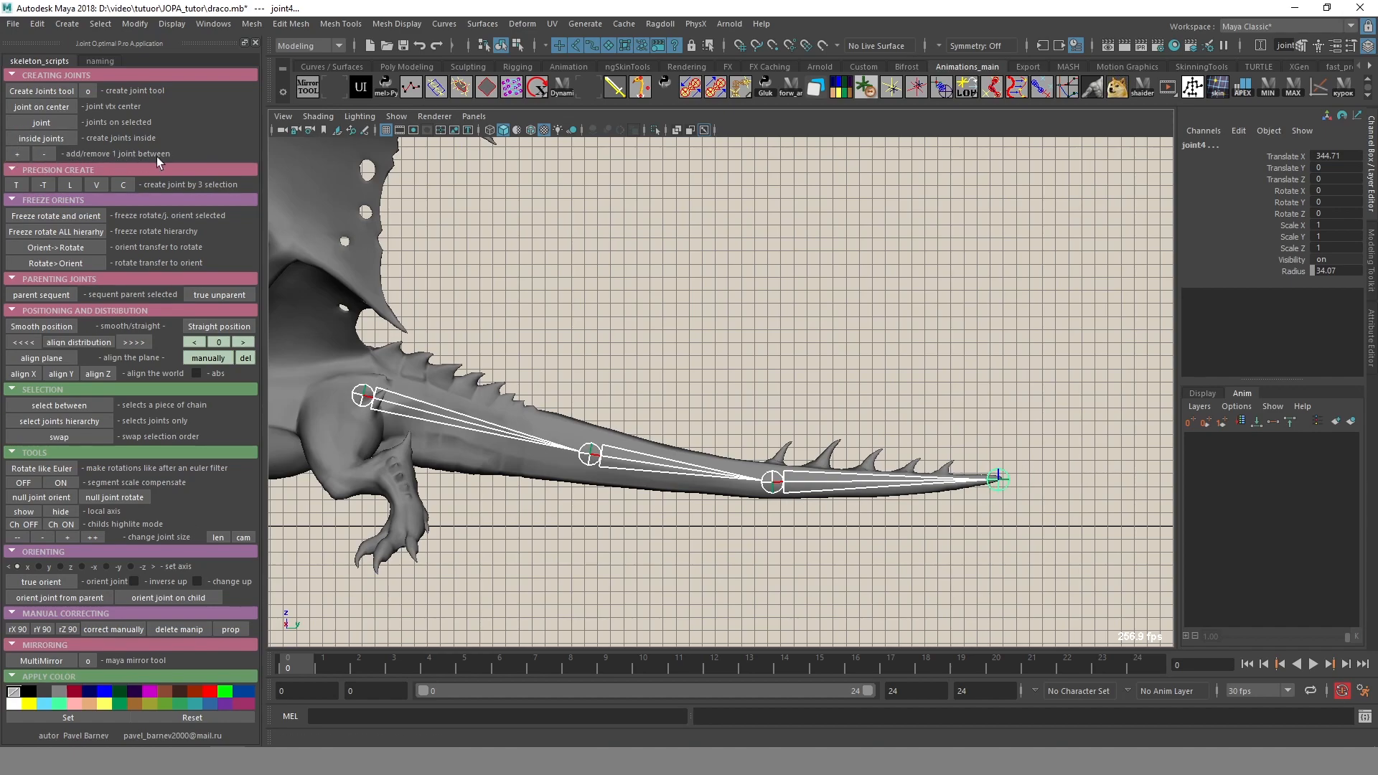
# Add seven in-between joints to the tail chain, distributed evenly from the hip to the tip.
pyautogui.click(18, 154)
pyautogui.click(18, 155)
pyautogui.click(17, 154)
pyautogui.click(18, 154)
pyautogui.click(18, 154)
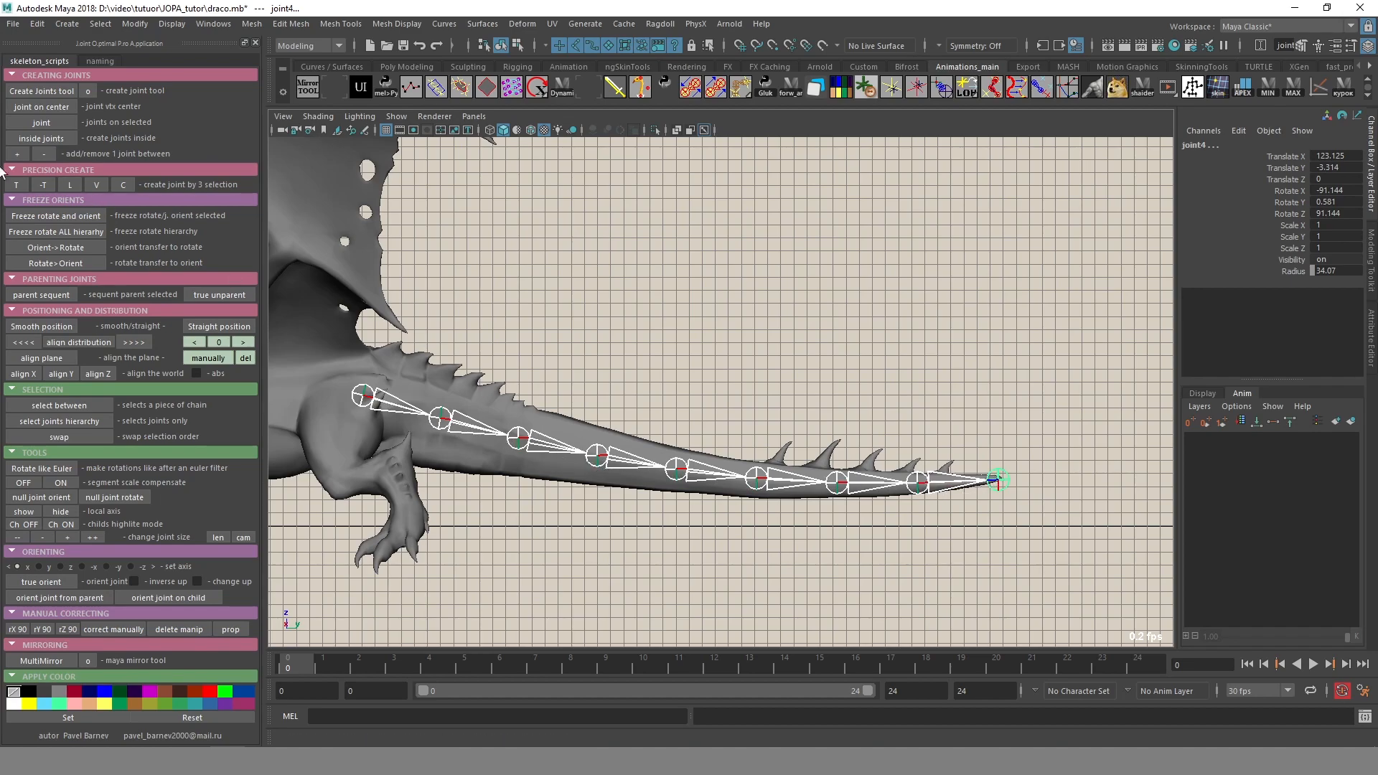
pyautogui.click(18, 154)
pyautogui.click(18, 154)
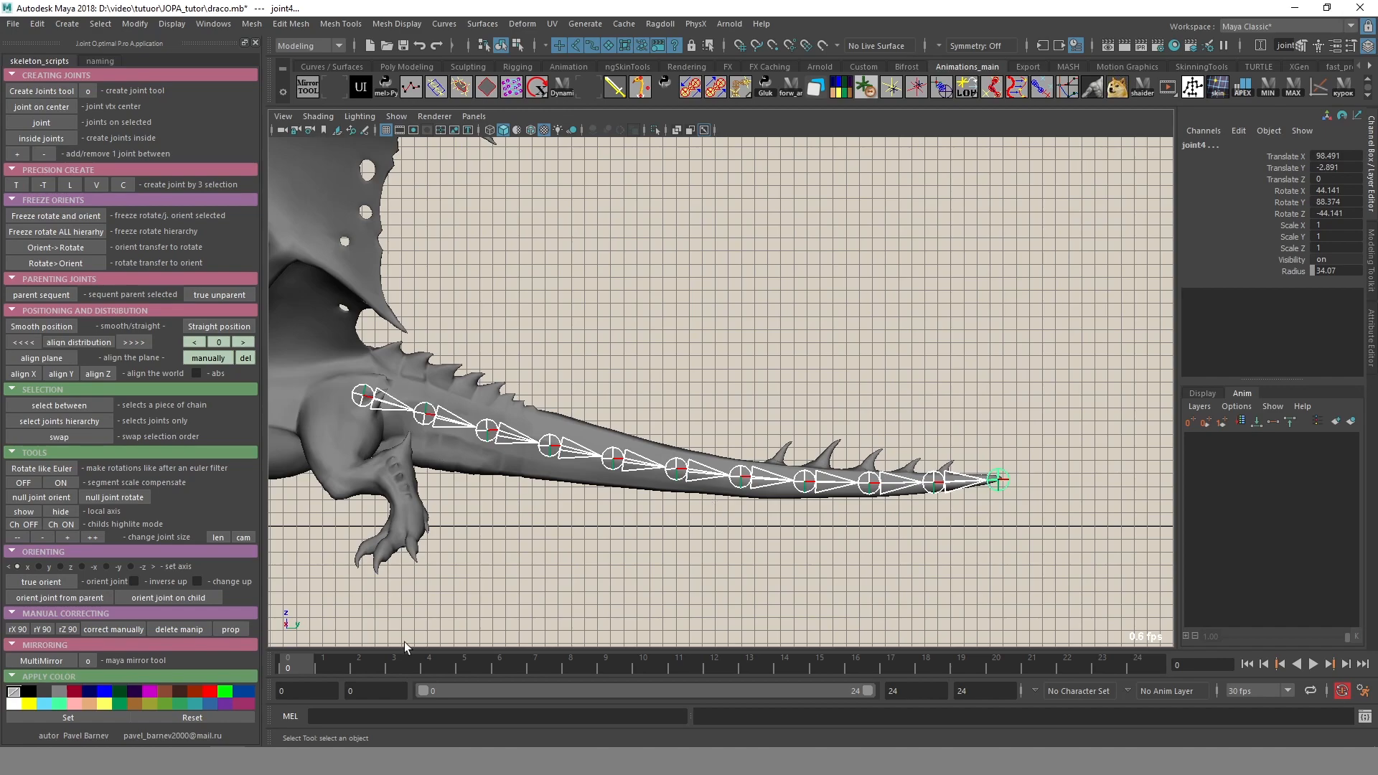
# Reduce the size of all tail joints in fine increments to a radius of 18.106.
pyautogui.click(44, 537)
pyautogui.click(45, 537)
pyautogui.click(44, 537)
pyautogui.click(44, 536)
pyautogui.click(48, 538)
pyautogui.click(48, 539)
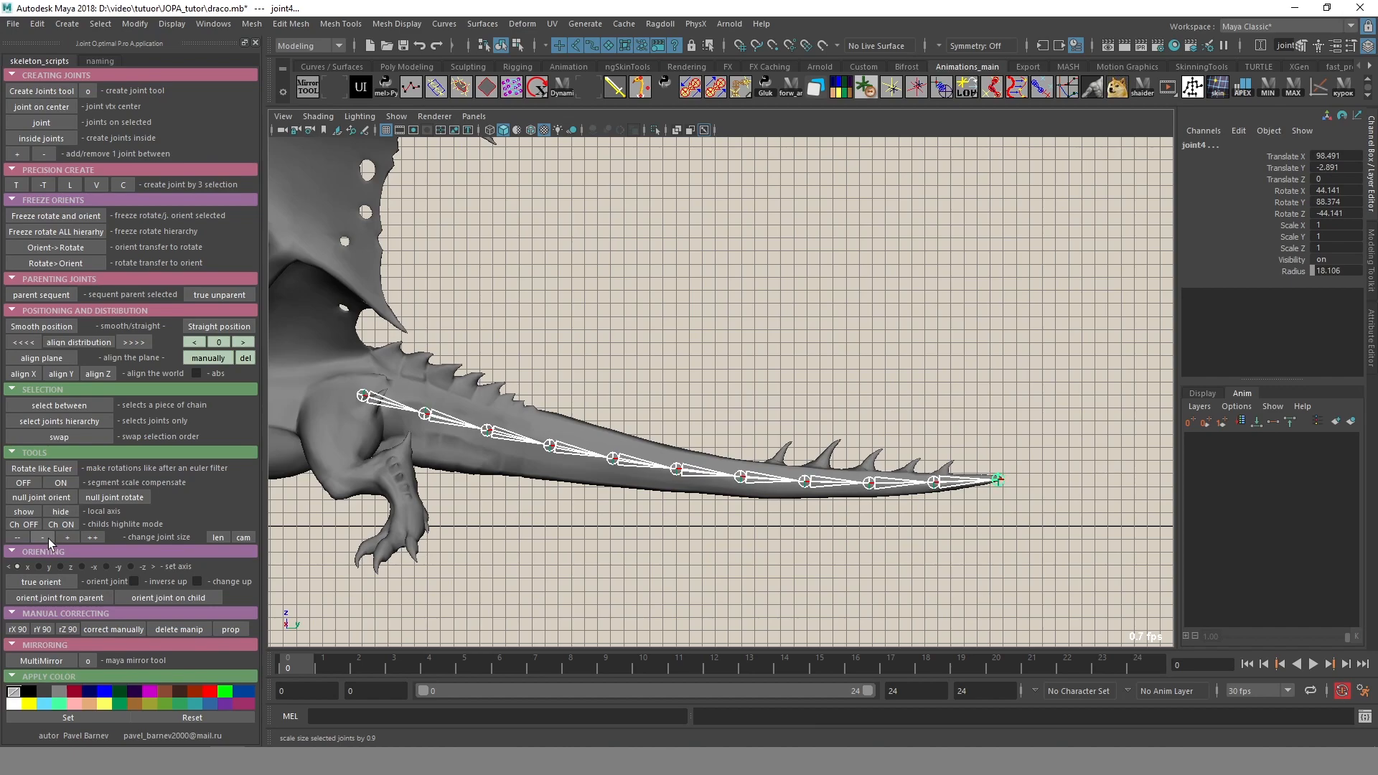
# Add further in-between joints to the tail chain one by one and remove them again.
pyautogui.keyDown('alt'); pyautogui.moveTo(780, 487); pyautogui.dragTo(791, 492, button='middle'); pyautogui.keyUp('alt')
pyautogui.click(17, 155)
pyautogui.click(17, 154)
pyautogui.click(17, 154)
pyautogui.click(18, 154)
pyautogui.click(18, 154)
pyautogui.click(17, 154)
pyautogui.click(17, 155)
pyautogui.click(18, 154)
pyautogui.click(17, 154)
pyautogui.click(44, 156)
pyautogui.click(45, 155)
pyautogui.click(44, 156)
pyautogui.click(45, 155)
pyautogui.click(45, 156)
pyautogui.click(44, 156)
pyautogui.click(44, 156)
pyautogui.click(45, 156)
# Delete the entire tail joint chain.
pyautogui.keyDown('alt'); pyautogui.moveTo(677, 359); pyautogui.dragTo(739, 325, button='middle'); pyautogui.keyUp('alt')
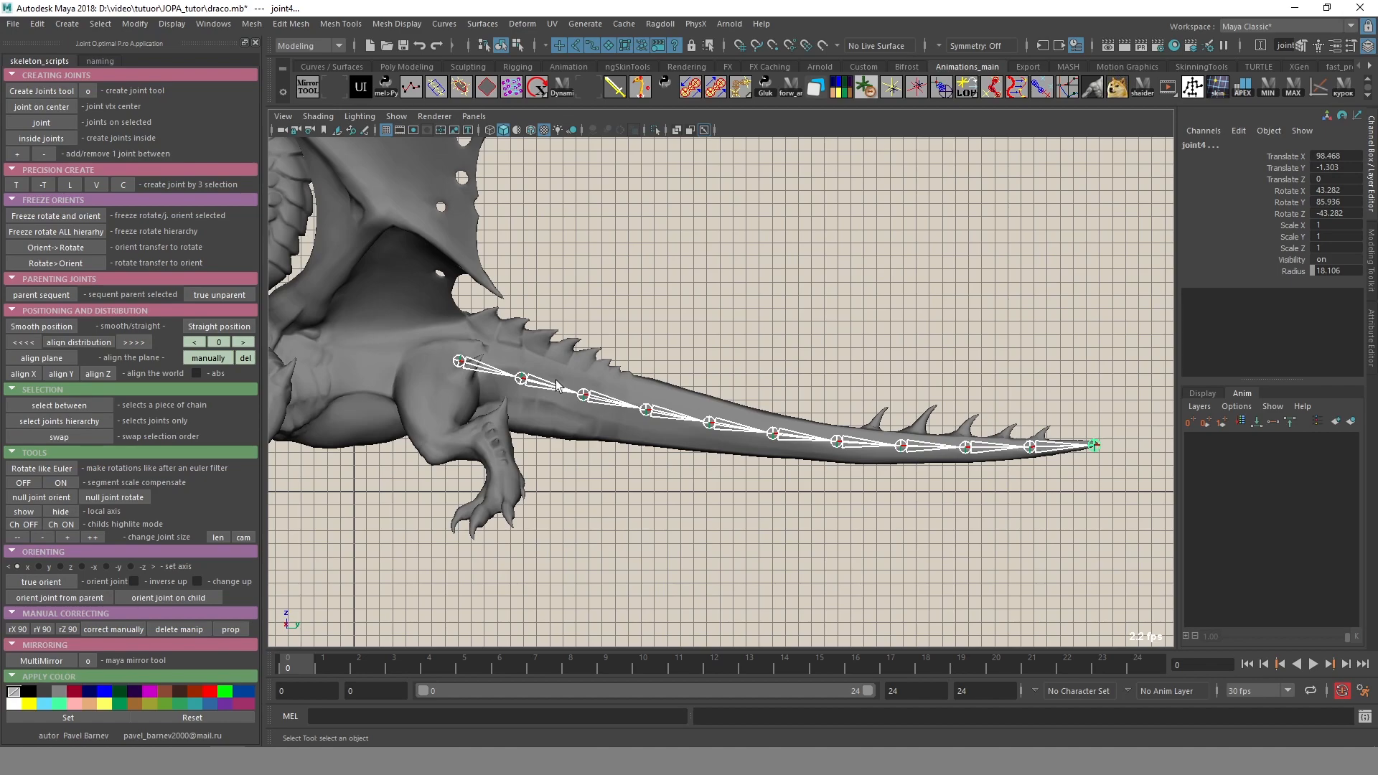
pyautogui.press('Delete')
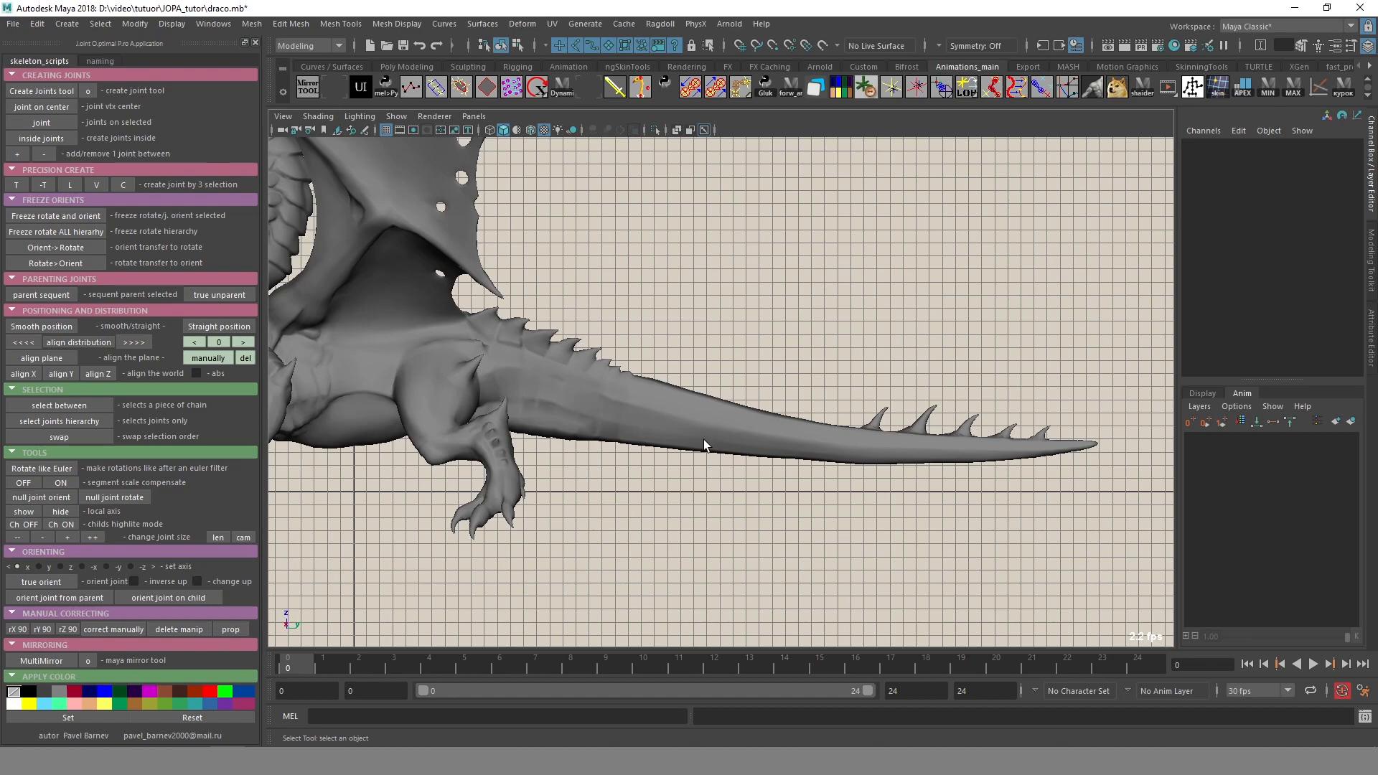
# Select a group of mesh vertices at the base of the tail and create a joint at their centre.
pyautogui.keyDown('alt'); pyautogui.moveTo(565, 419); pyautogui.dragTo(617, 399, button='middle'); pyautogui.keyUp('alt')
pyautogui.click(522, 364)
pyautogui.keyDown('alt'); pyautogui.moveTo(617, 399); pyautogui.dragTo(694, 373, button='right'); pyautogui.keyUp('alt')
pyautogui.press('F8')
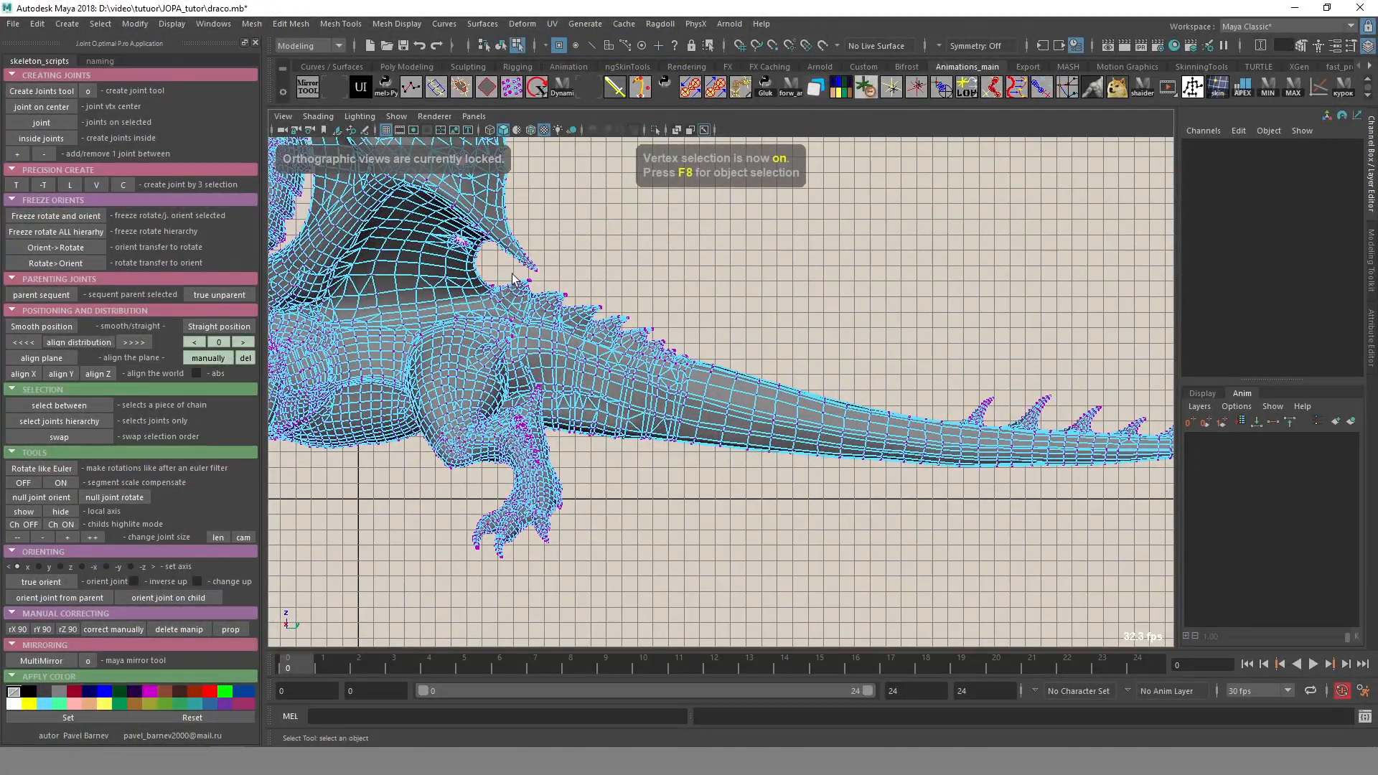
pyautogui.moveTo(520, 277); pyautogui.dragTo(563, 394)
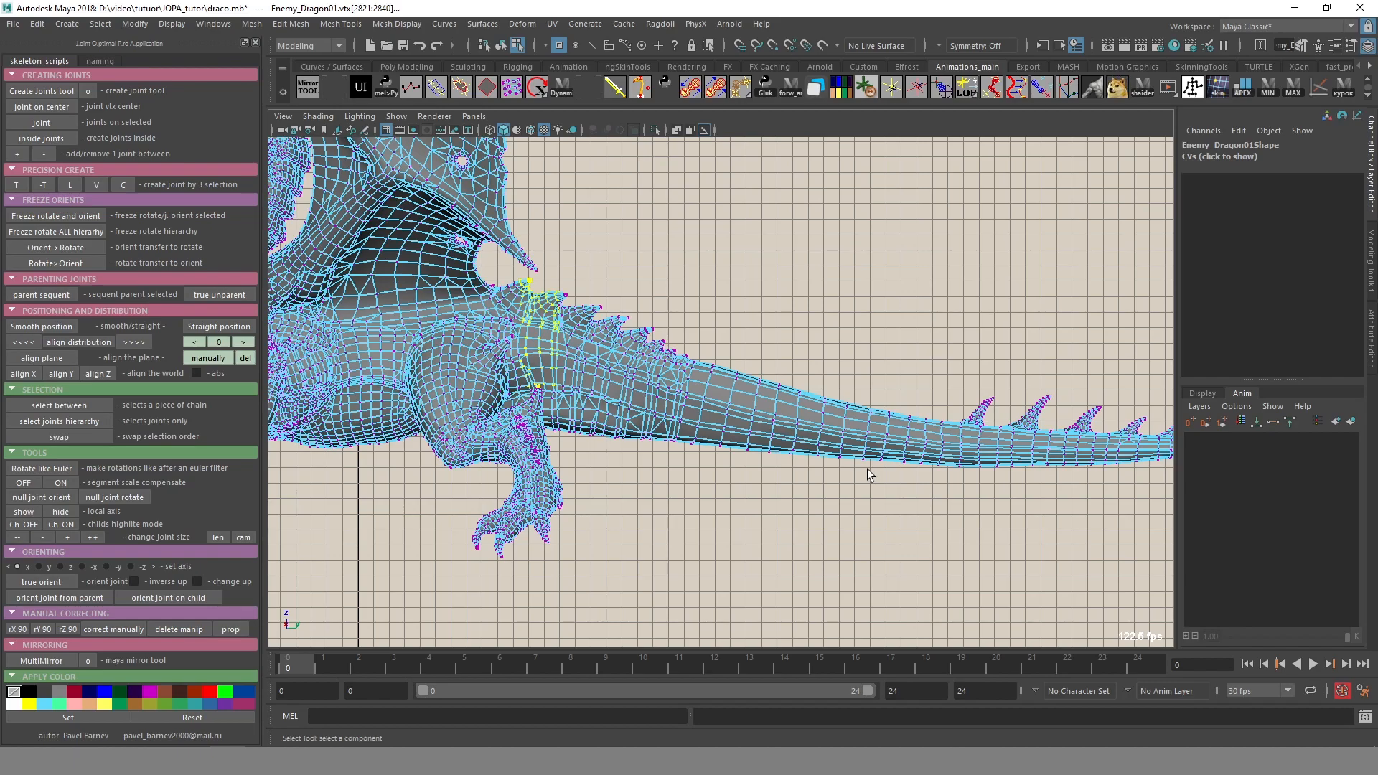
pyautogui.click(28, 106)
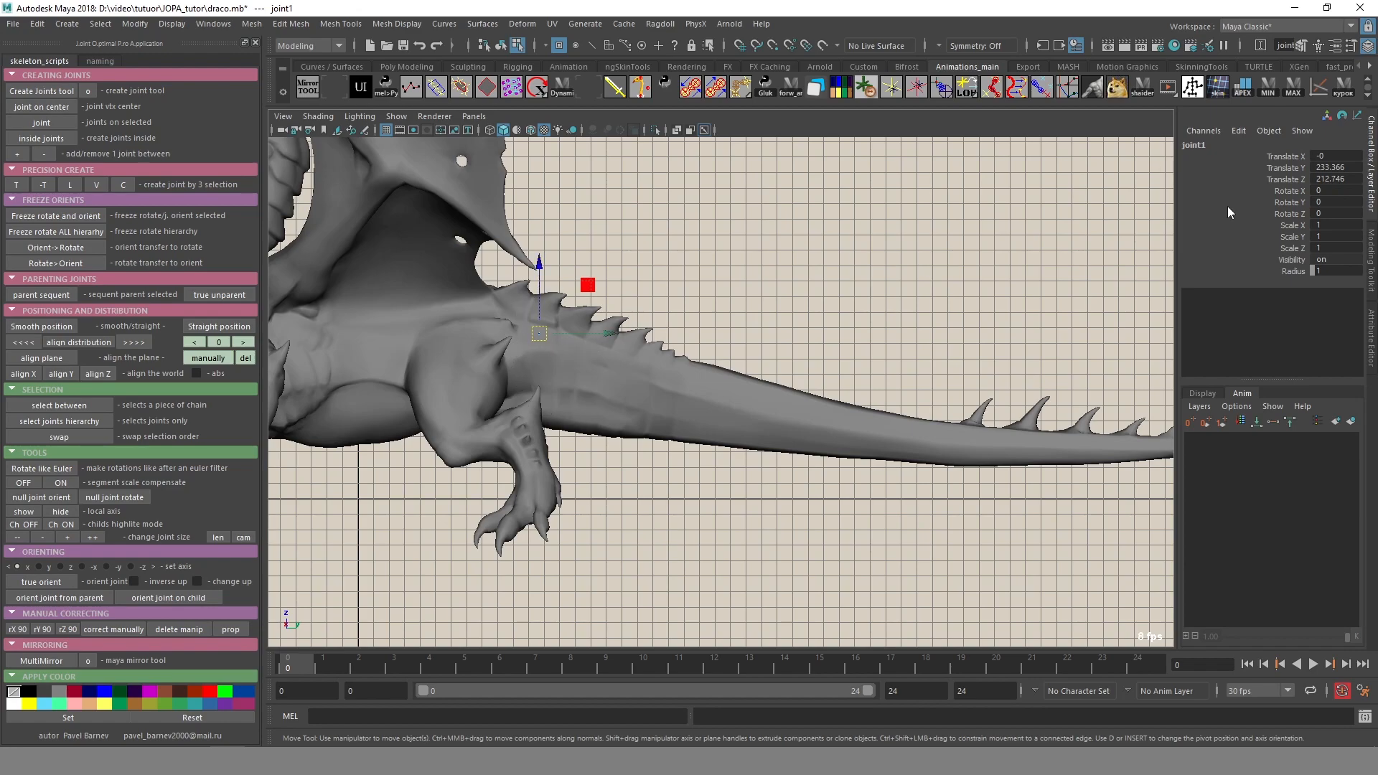
# Set the radius of the joint at the tail's base to 44.1.
pyautogui.click(1292, 271)
pyautogui.moveTo(655, 286); pyautogui.dragTo(955, 318, button='middle')
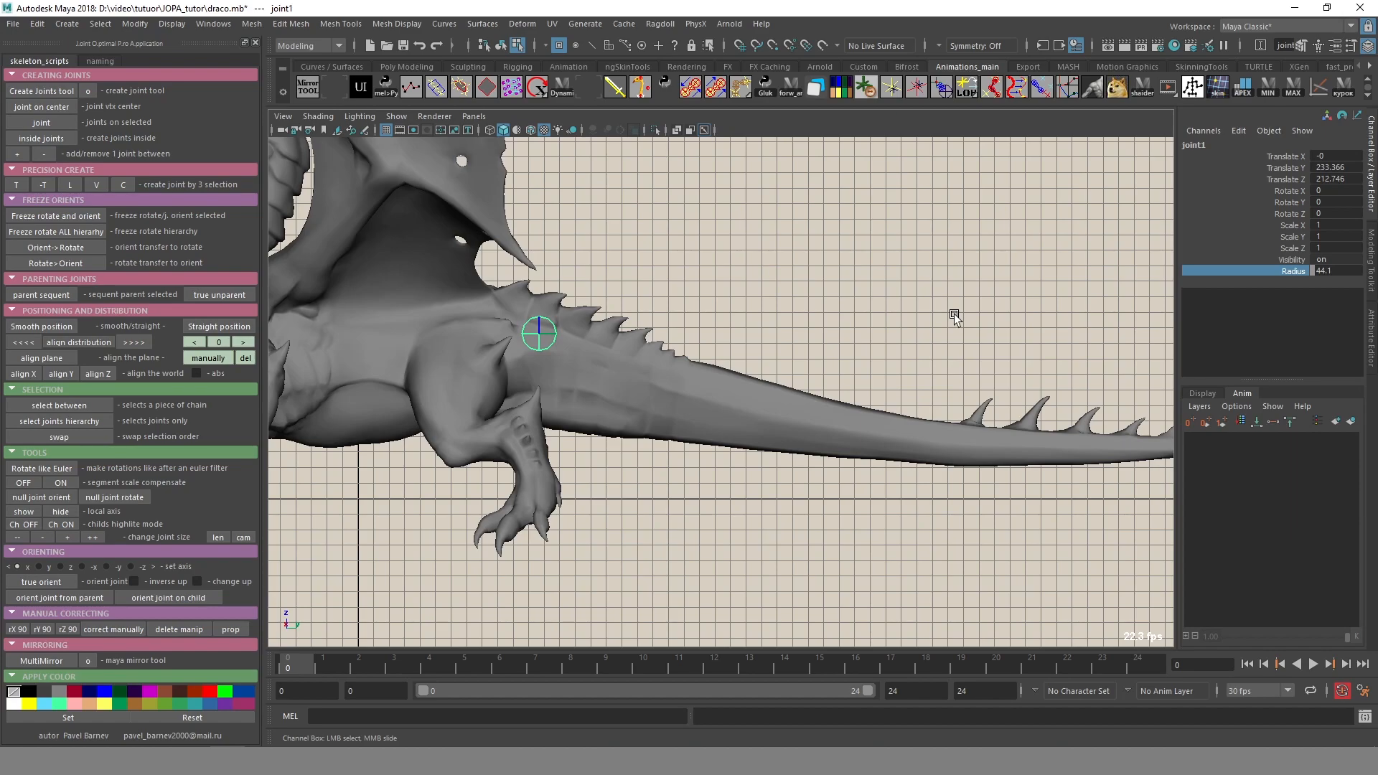
pyautogui.click(954, 318)
pyautogui.click(547, 366)
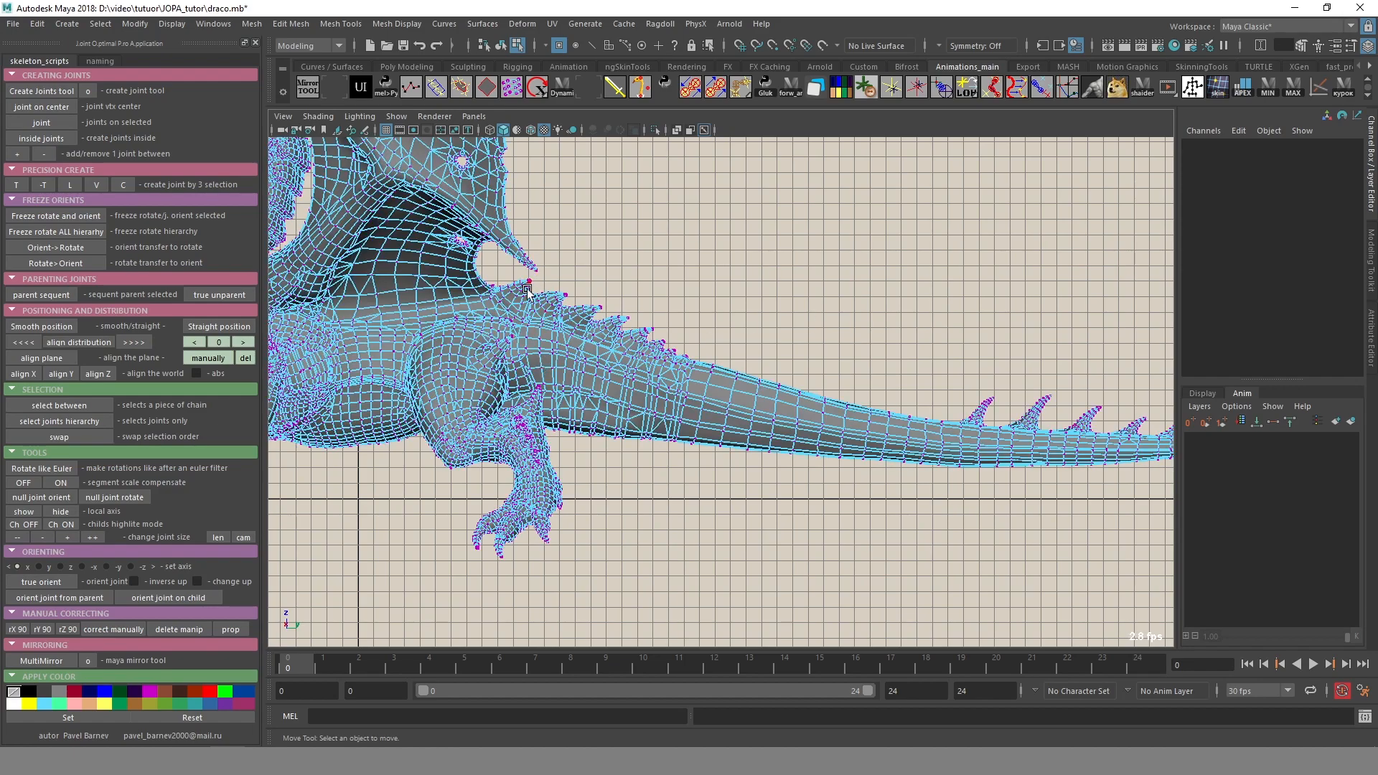
pyautogui.click(538, 338)
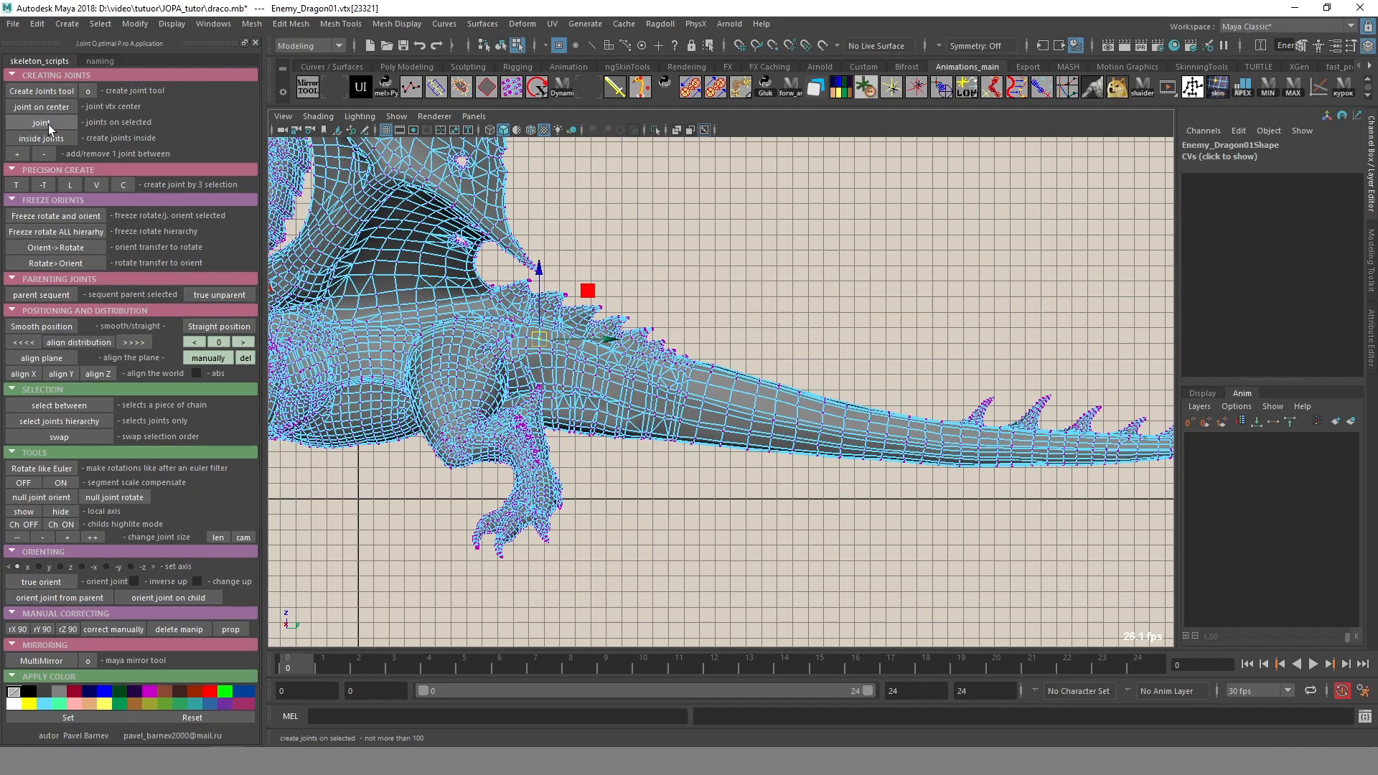
pyautogui.click(894, 224)
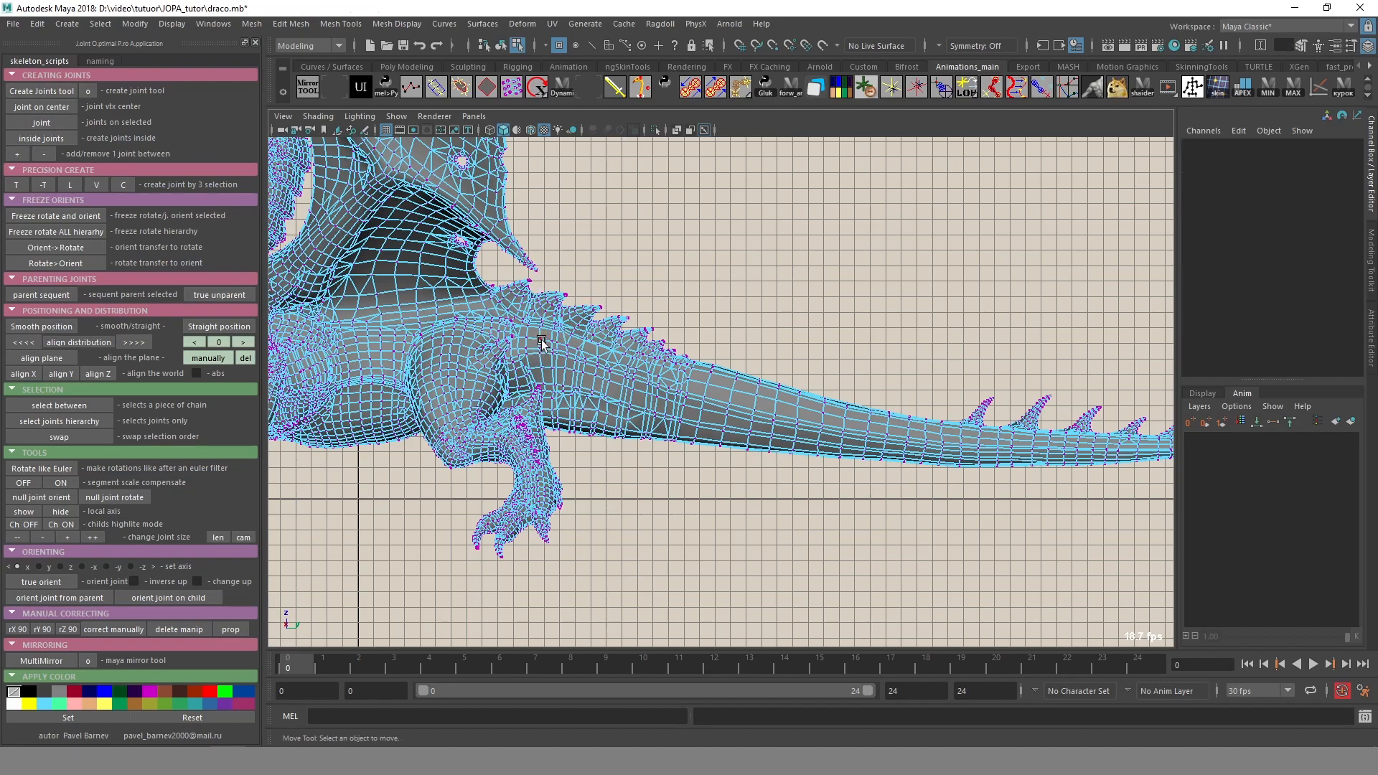
# Select four mesh faces along the tail in order, create a joint chain on them, and size the joints by bone length.
pyautogui.press('F11')
pyautogui.click(658, 363)
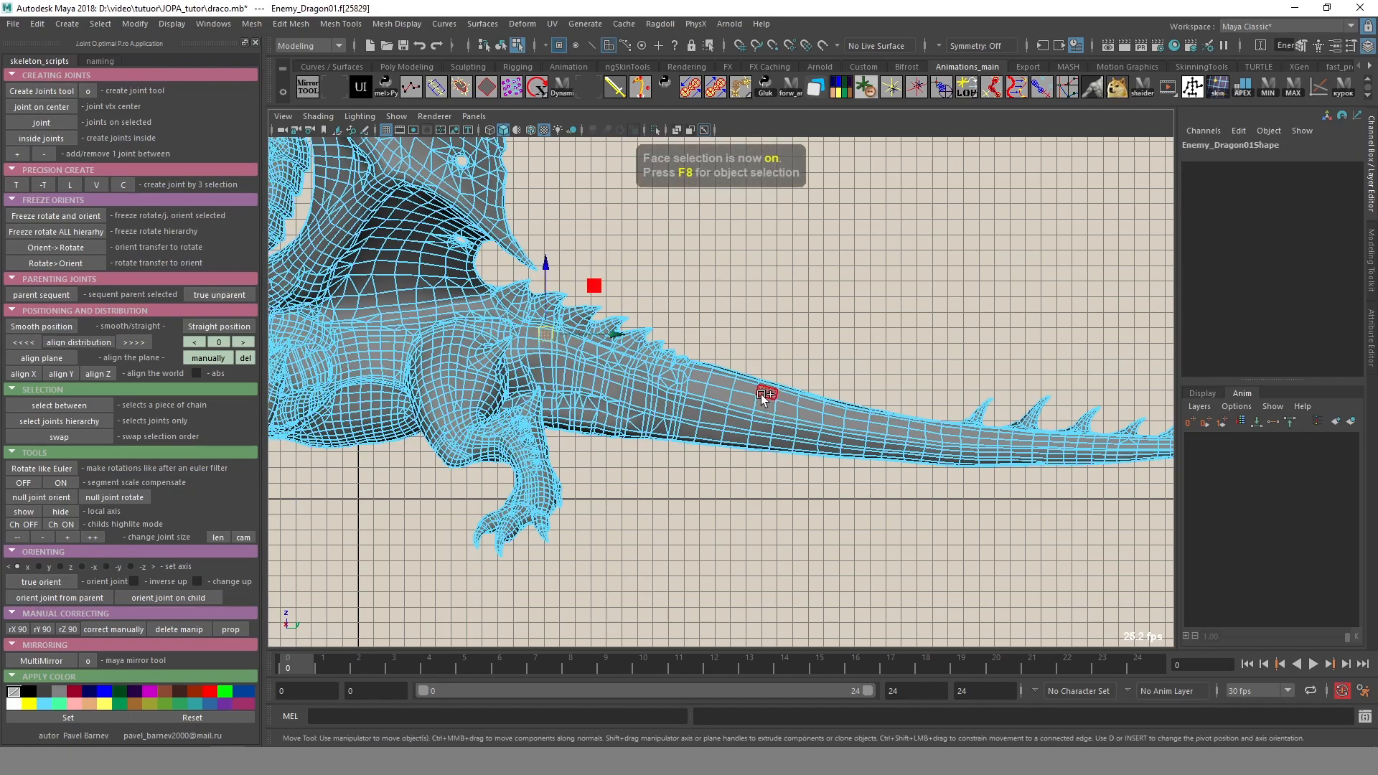
pyautogui.keyDown('shift'); pyautogui.click(1012, 434); pyautogui.keyUp('shift')
pyautogui.keyDown('alt'); pyautogui.moveTo(1035, 465); pyautogui.dragTo(998, 480, button='middle'); pyautogui.keyUp('alt')
pyautogui.keyDown('shift'); pyautogui.click(957, 441); pyautogui.keyUp('shift')
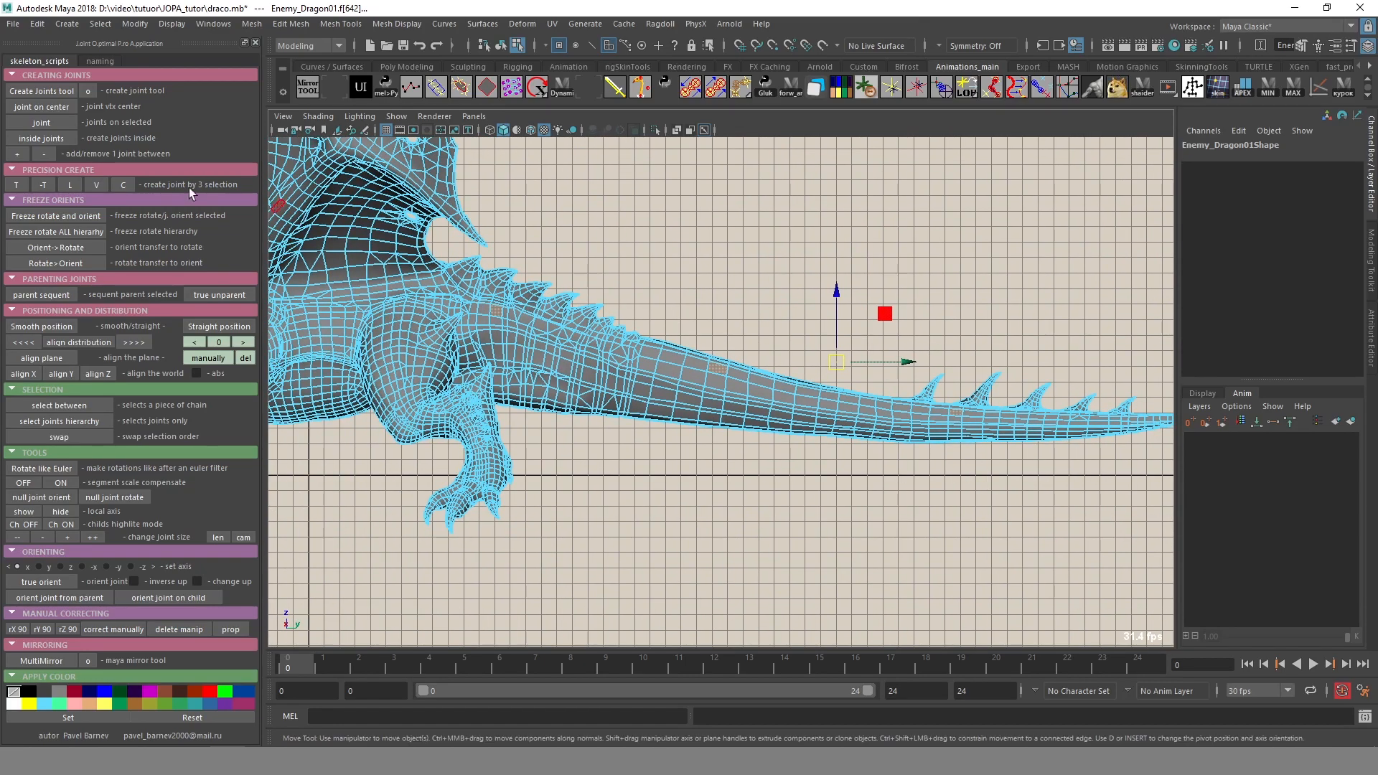
pyautogui.click(37, 122)
pyautogui.click(220, 537)
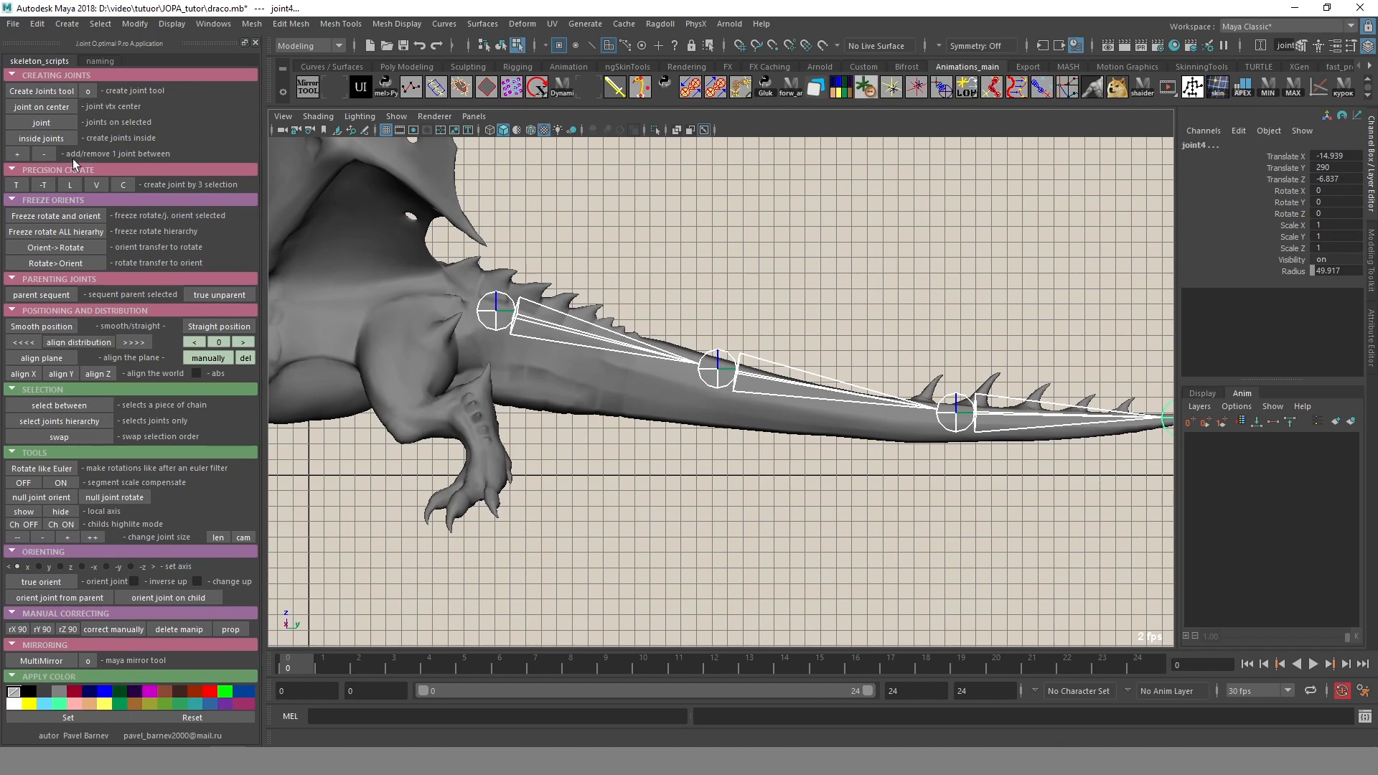
# Delete the joint chain built on the tail faces and return the dragon mesh to vertex selection.
pyautogui.click(638, 467)
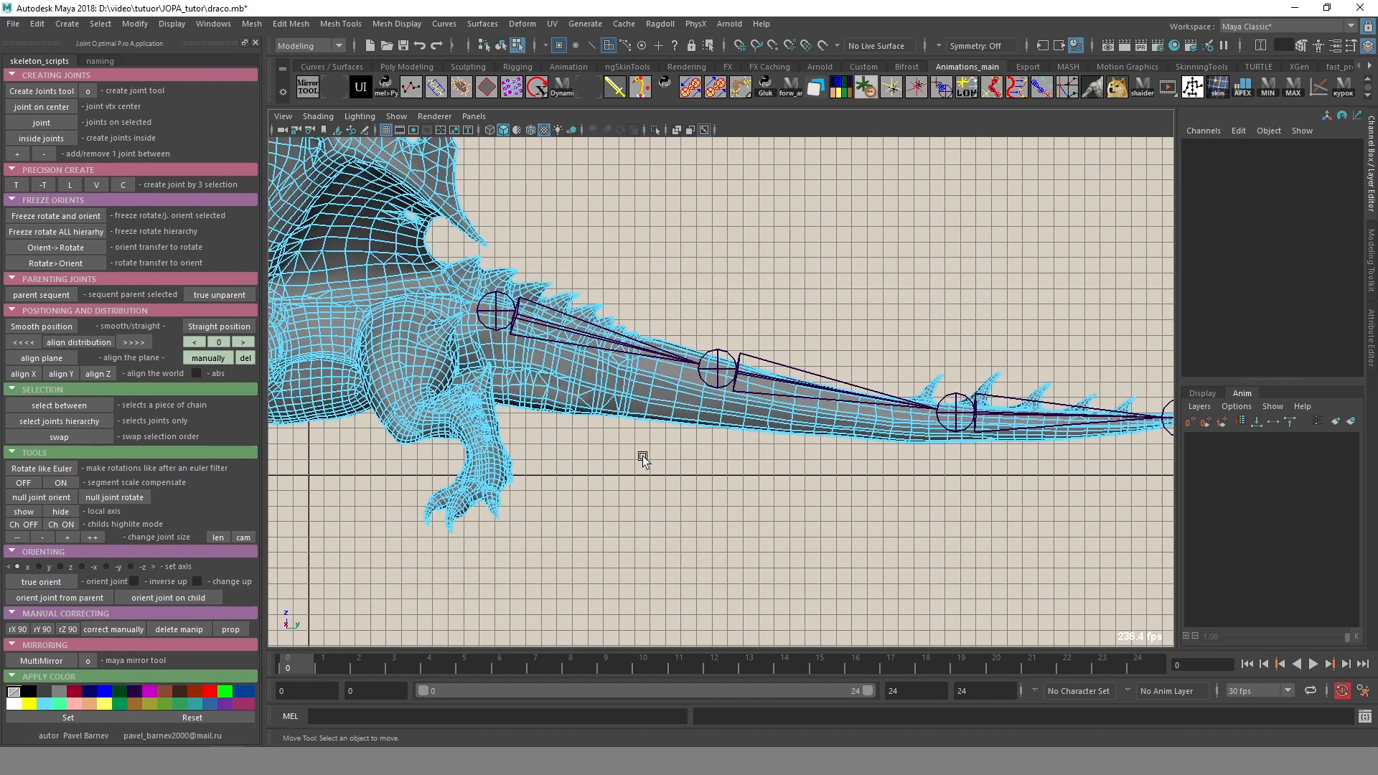
pyautogui.press('F8')
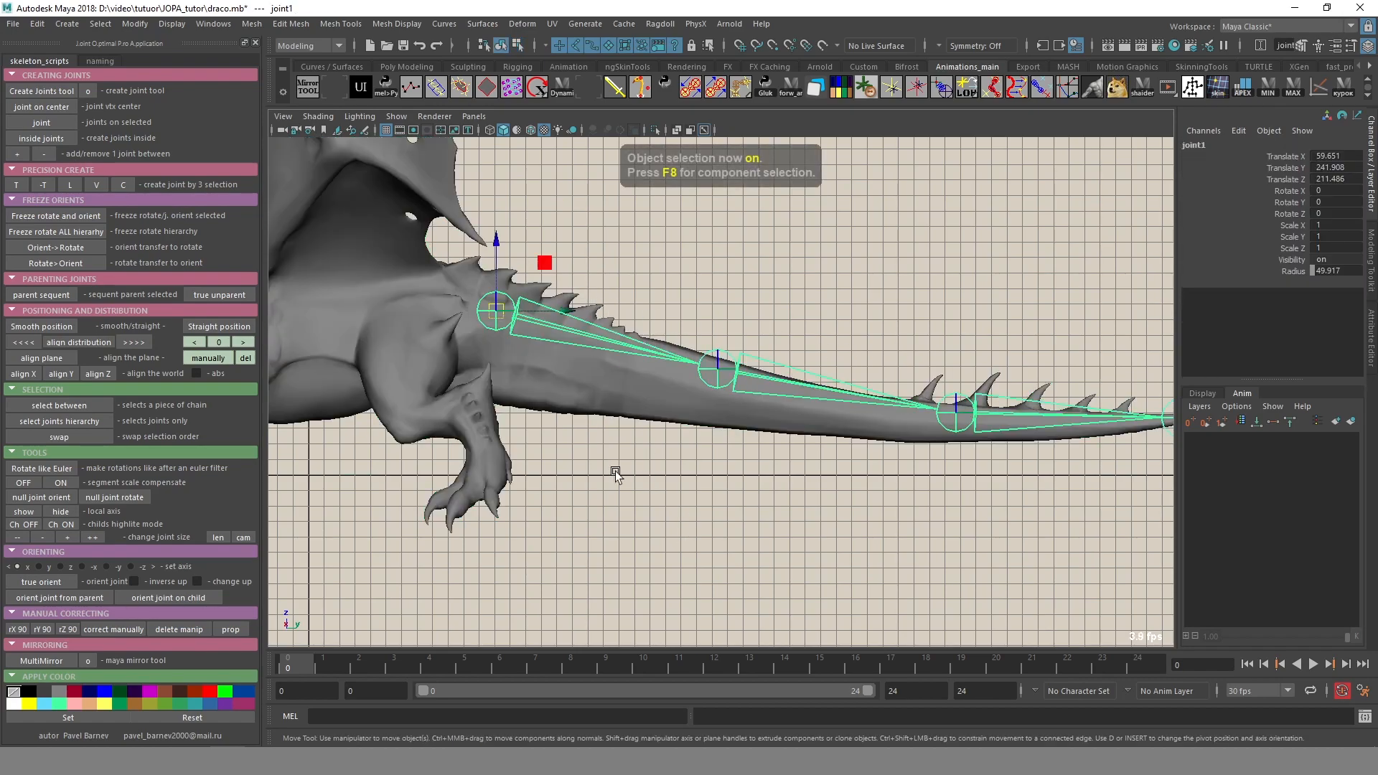
pyautogui.press('F8')
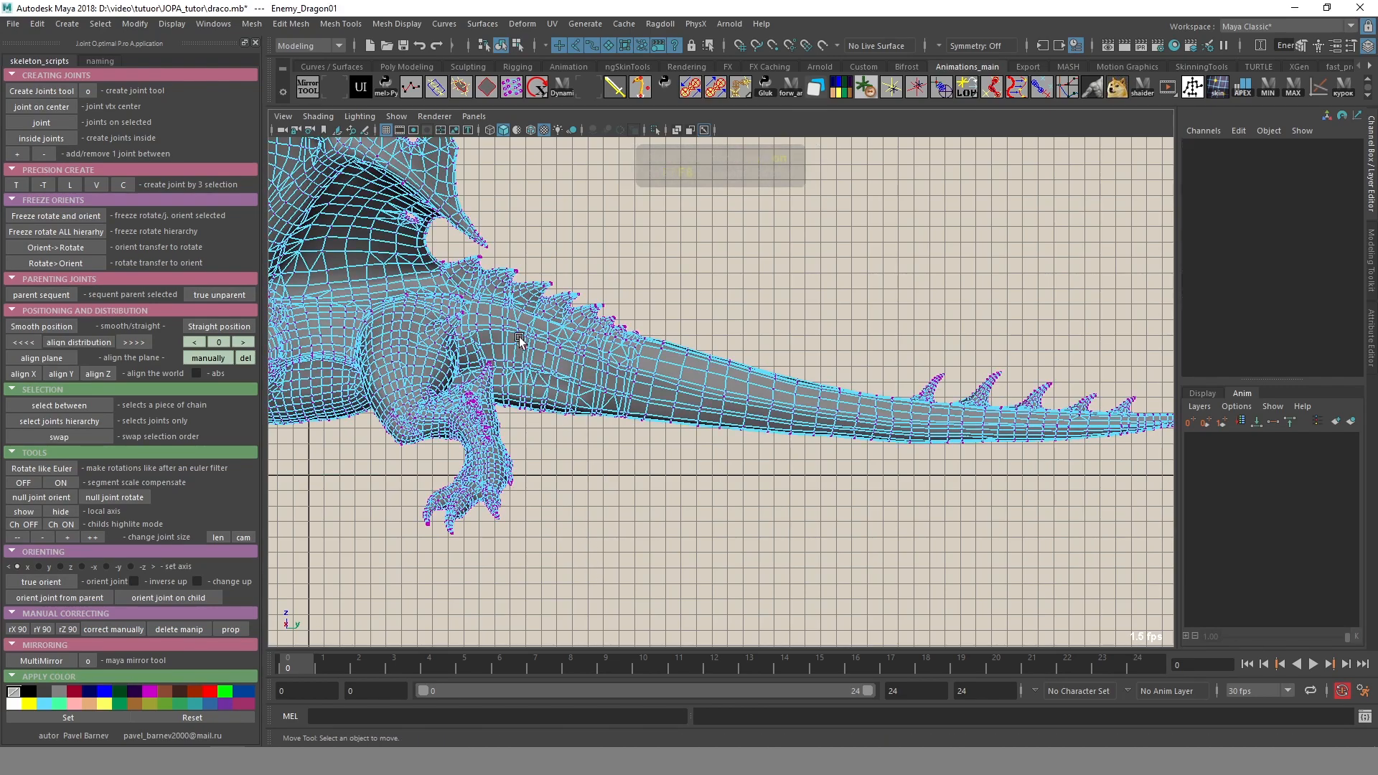
# Create a joint from the selected vertex at the base of the tail and size it relative to the camera.
pyautogui.click(488, 330)
pyautogui.click(29, 137)
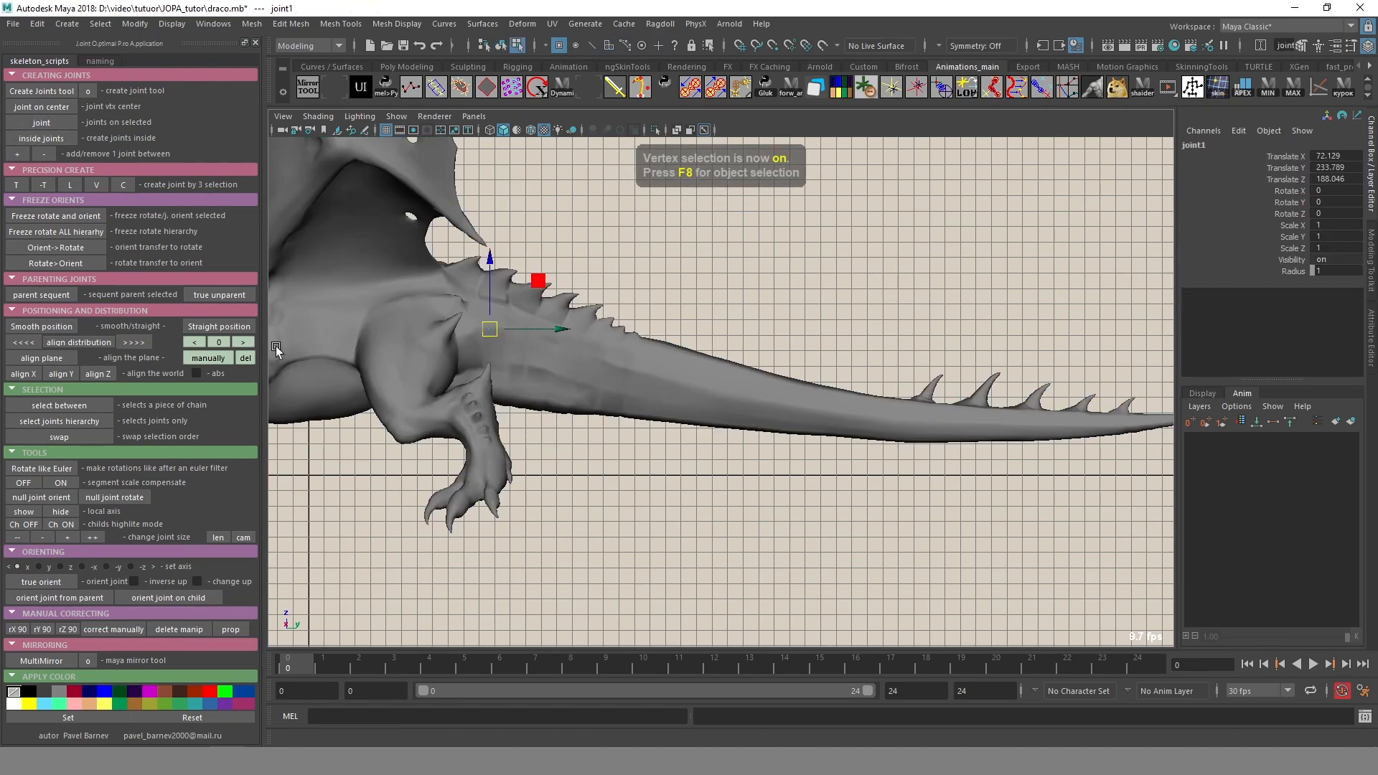
pyautogui.click(214, 538)
pyautogui.click(243, 539)
pyautogui.keyDown('alt'); pyautogui.moveTo(563, 471); pyautogui.dragTo(615, 497, button='middle'); pyautogui.keyUp('alt')
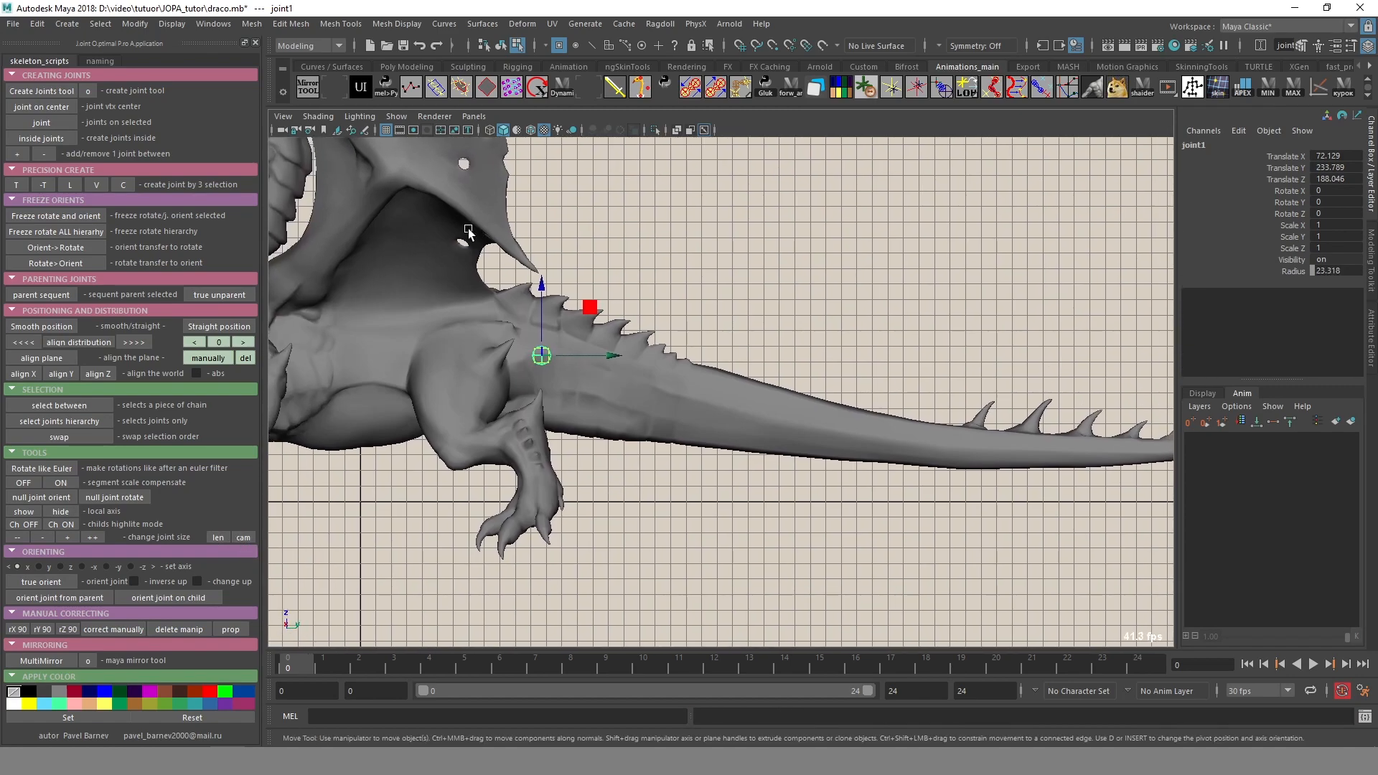
# Extend the chain with four more joints, spacing them along the tail until the last one sits at the tip.
pyautogui.click(42, 142)
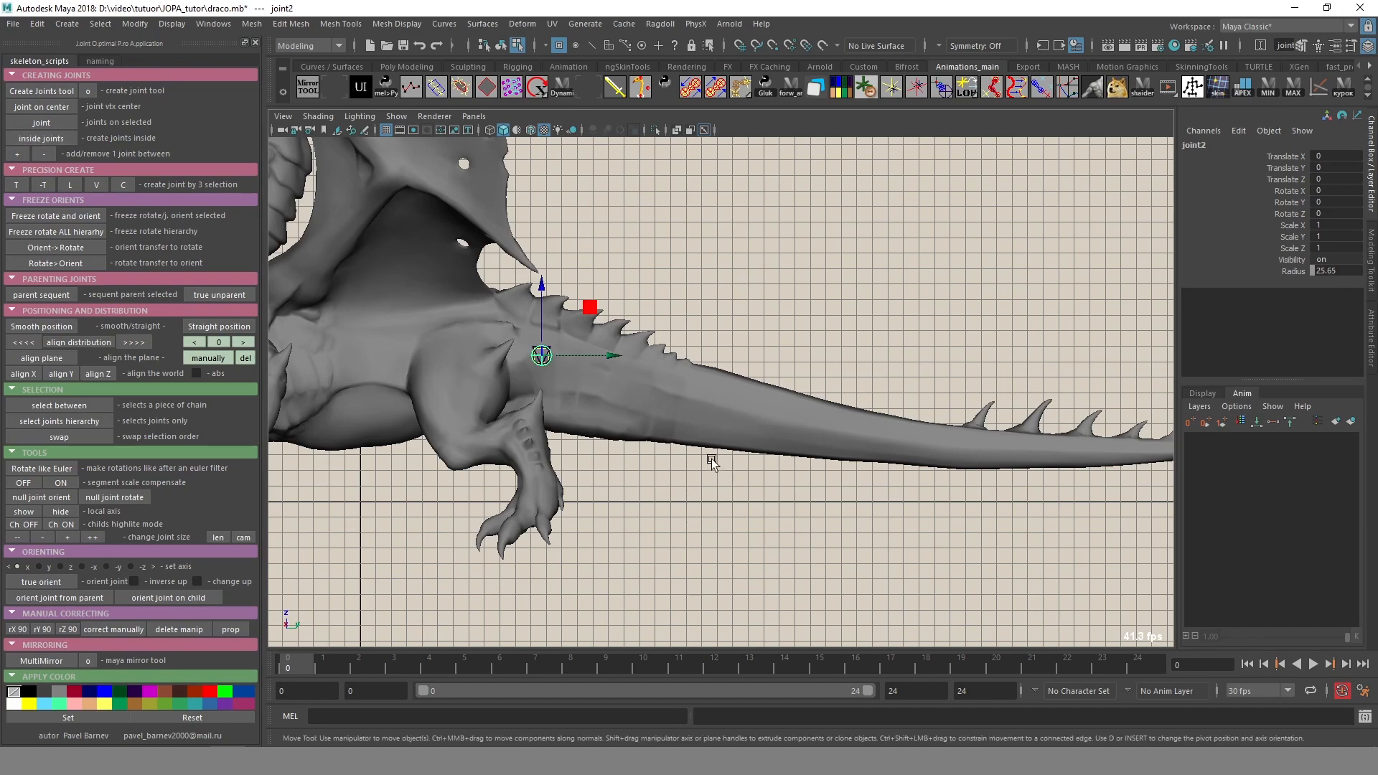
pyautogui.press('g')
pyautogui.moveTo(870, 501)
pyautogui.mouseDown(button='middle')
pyautogui.moveTo(1035, 535)
pyautogui.moveTo(847, 488)
pyautogui.mouseUp(button='middle')
pyautogui.press('g')
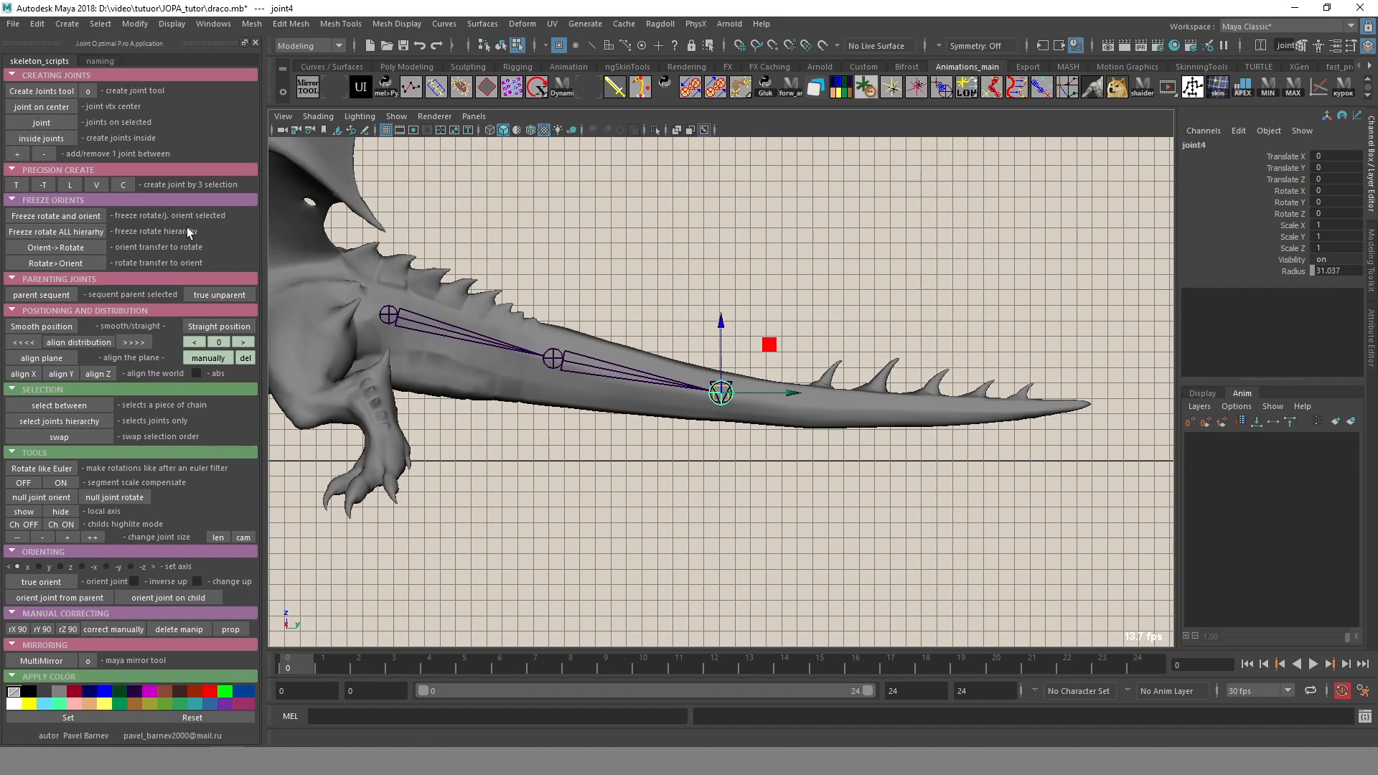
pyautogui.moveTo(745, 463); pyautogui.dragTo(1101, 491, button='middle')
pyautogui.press('g')
pyautogui.scroll(-1, 829, 468)
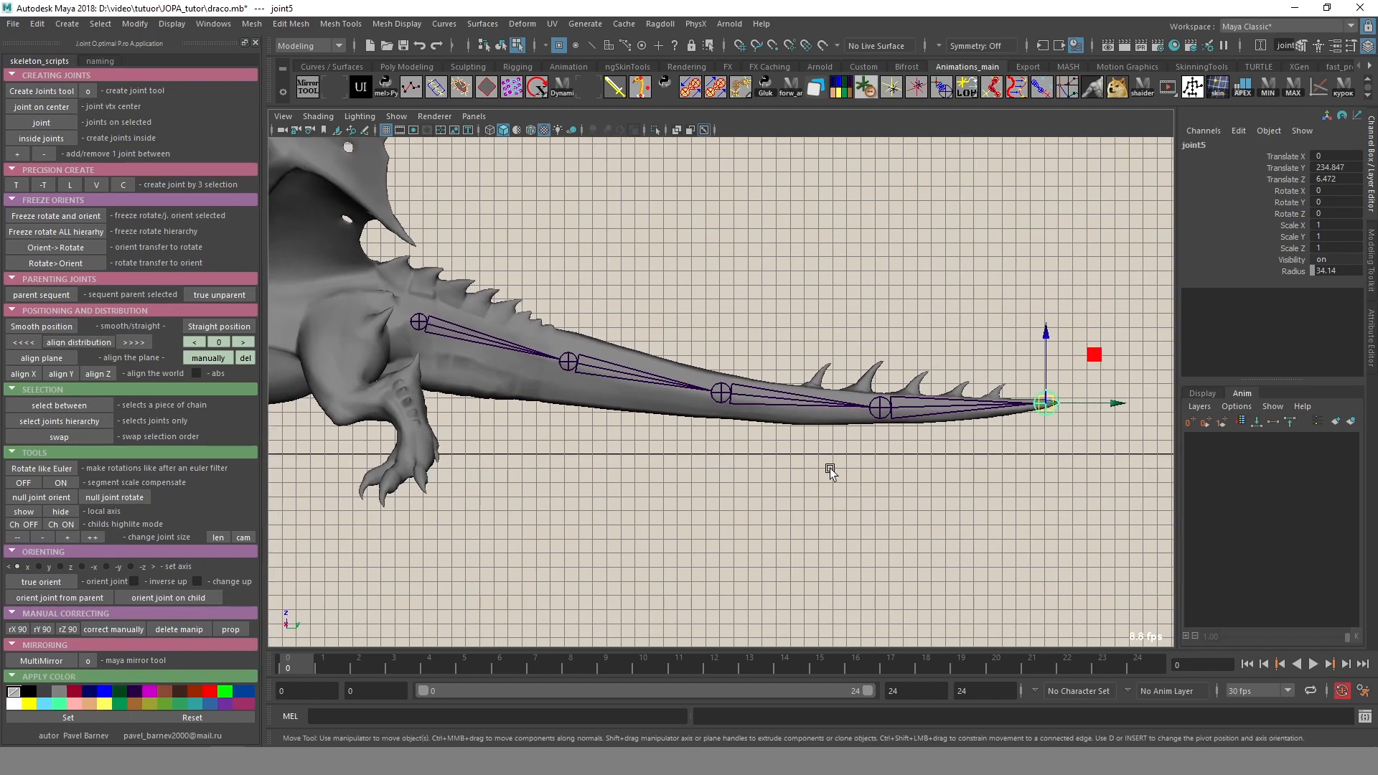
# Select the full tail joint hierarchy in object mode, try adding an in-between joint, and reduce the chain to four evenly spaced joints.
pyautogui.moveTo(600, 399); pyautogui.dragTo(521, 416, button='right')
pyautogui.press('F8')
pyautogui.moveTo(558, 477); pyautogui.dragTo(465, 340)
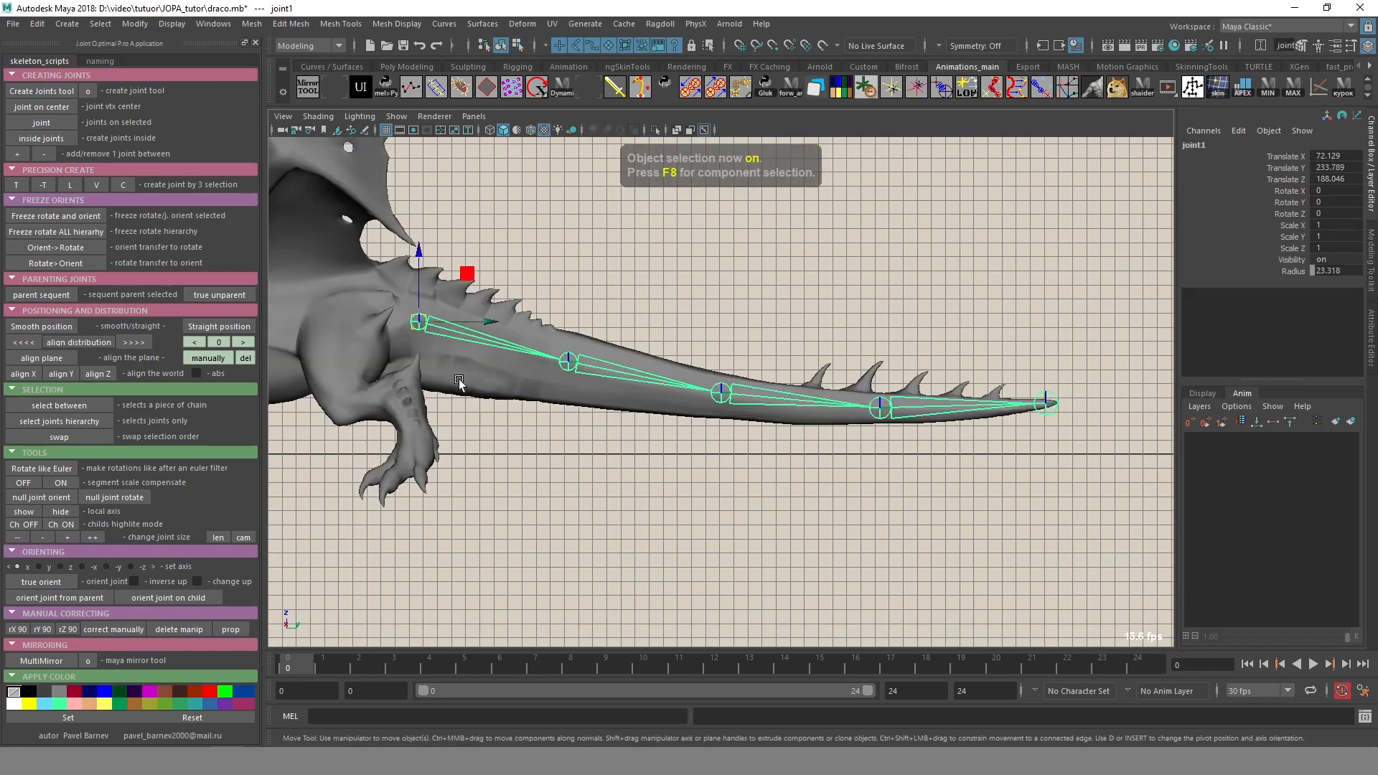
pyautogui.click(69, 419)
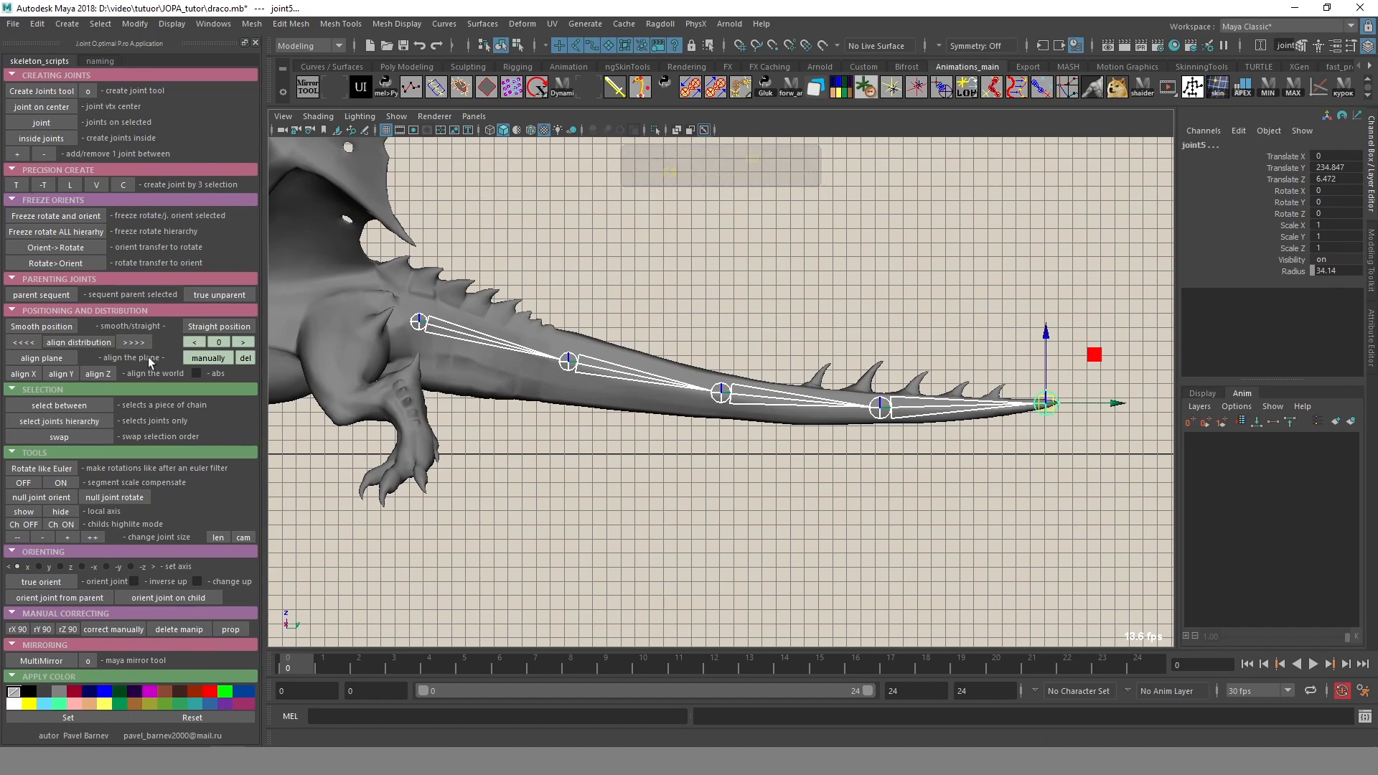
pyautogui.click(13, 154)
pyautogui.click(45, 154)
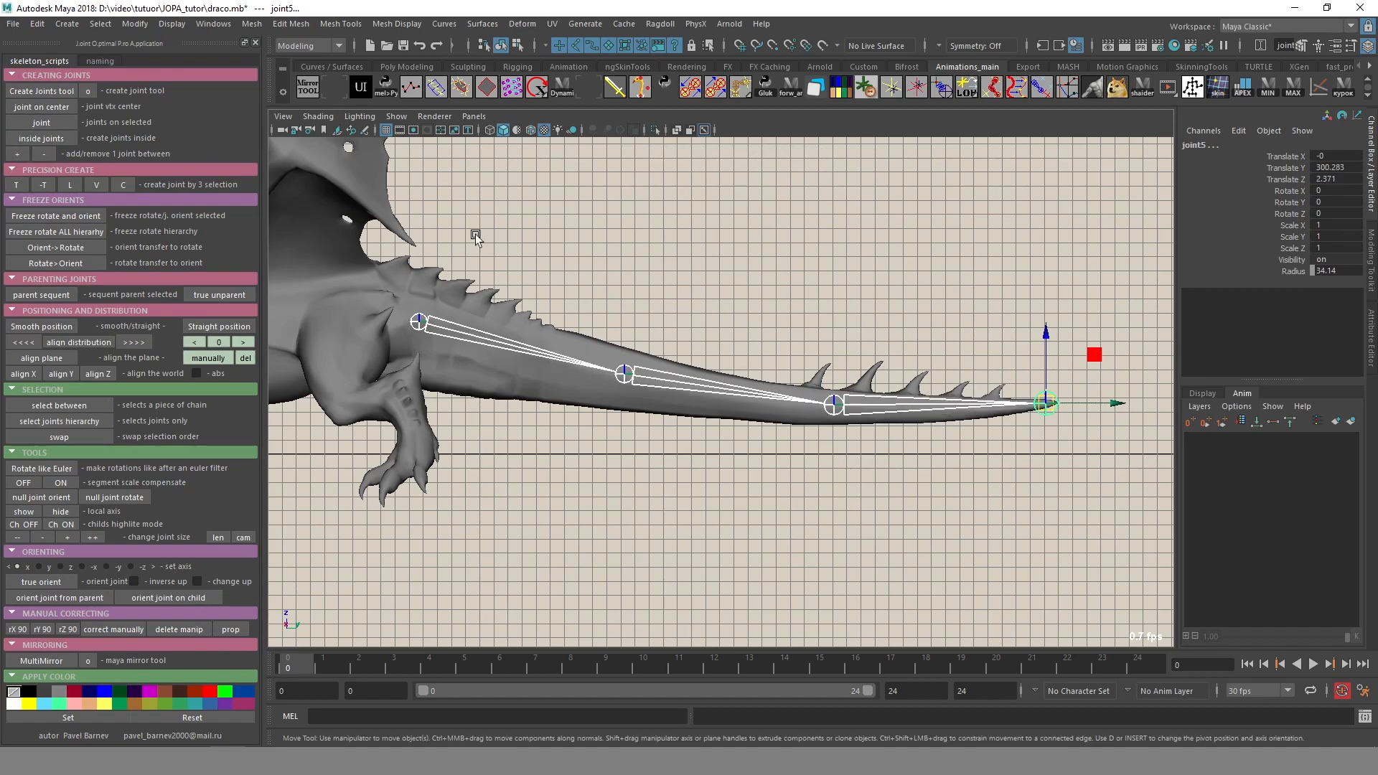
# Switch to the perspective view and inspect where the tail joint chain sits relative to the dragon's body.
pyautogui.click(503, 474)
pyautogui.keyDown('alt'); pyautogui.moveTo(495, 446); pyautogui.dragTo(695, 422, button='middle'); pyautogui.keyUp('alt')
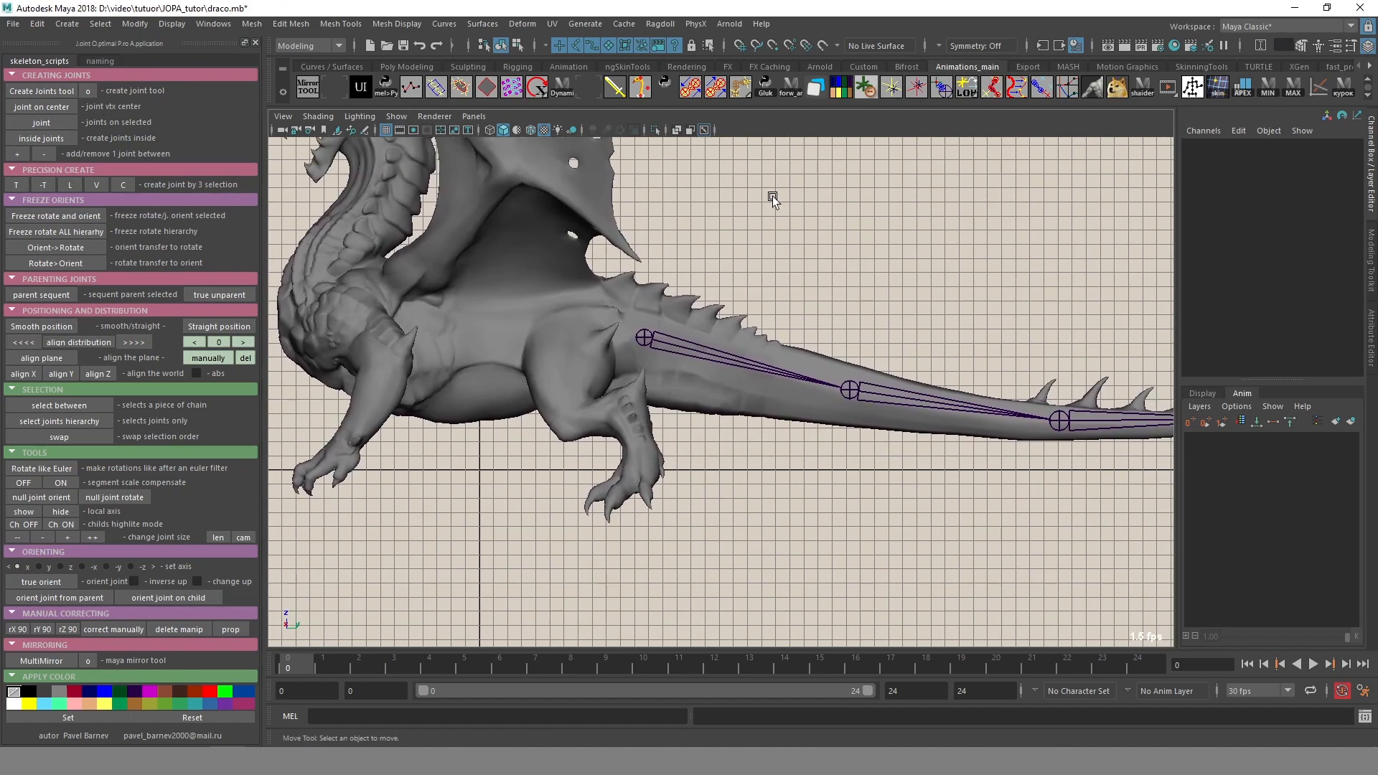
pyautogui.press('space')
pyautogui.moveTo(661, 397); pyautogui.dragTo(662, 261)
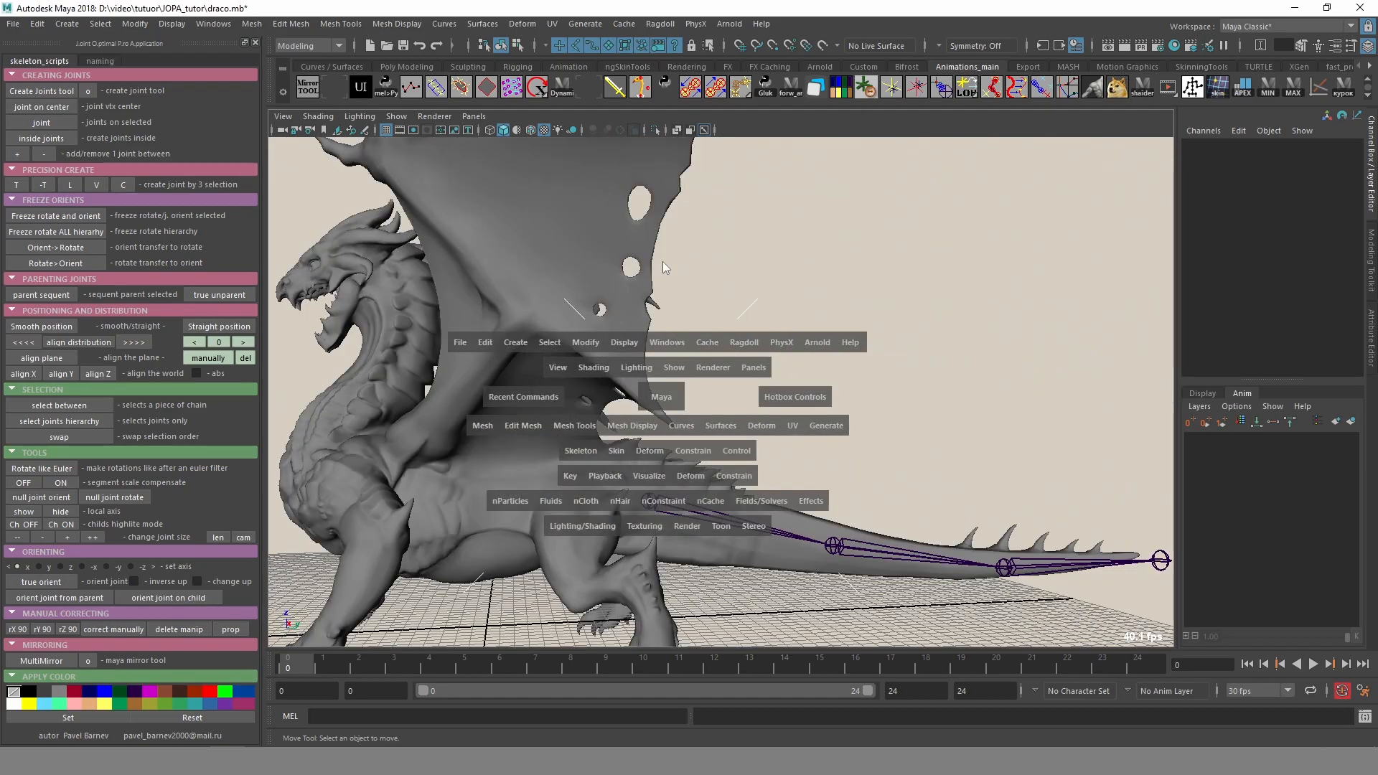
pyautogui.keyDown('alt'); pyautogui.moveTo(605, 501); pyautogui.dragTo(678, 415); pyautogui.keyUp('alt')
pyautogui.keyDown('alt'); pyautogui.moveTo(678, 415); pyautogui.dragTo(788, 397, button='right'); pyautogui.keyUp('alt')
pyautogui.keyDown('alt'); pyautogui.moveTo(788, 398); pyautogui.dragTo(544, 422); pyautogui.keyUp('alt')
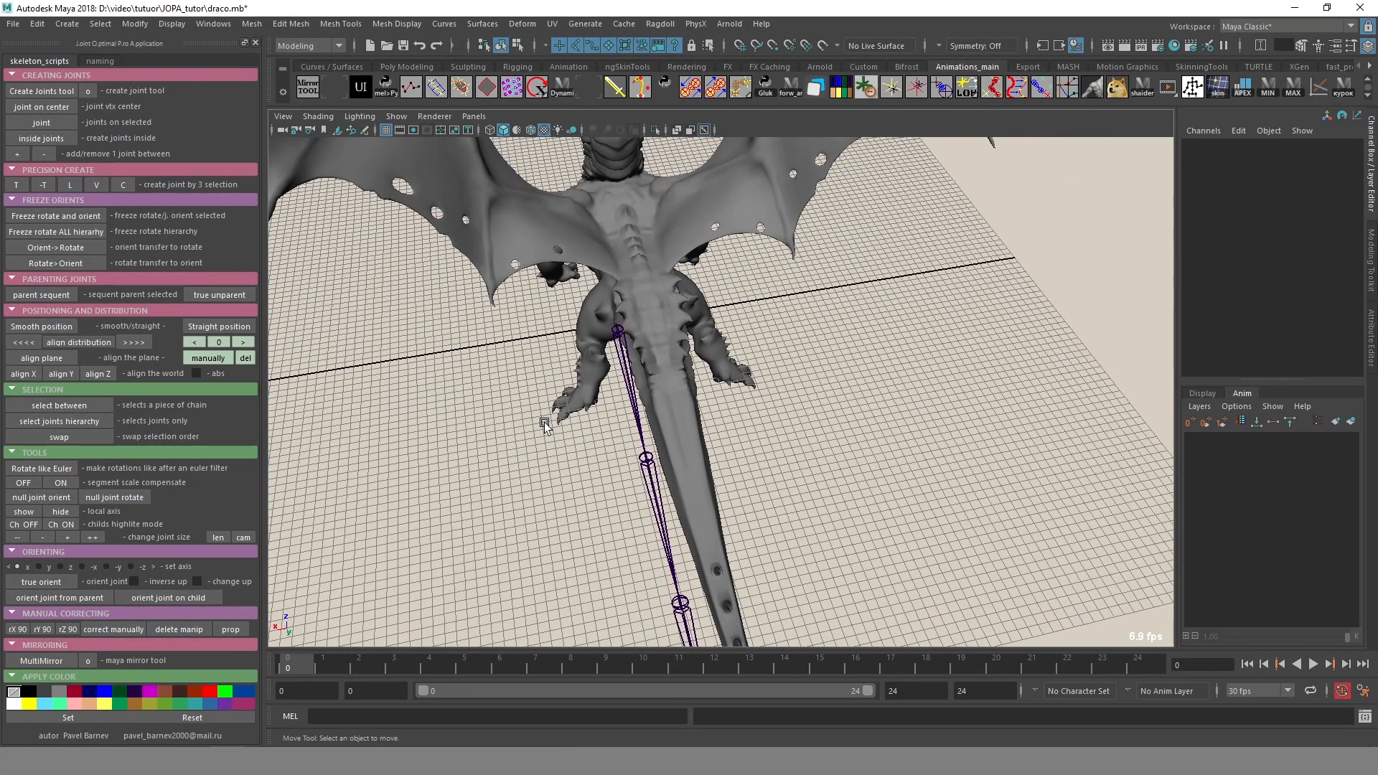
pyautogui.keyDown('alt'); pyautogui.moveTo(544, 422); pyautogui.dragTo(717, 525, button='right'); pyautogui.keyUp('alt')
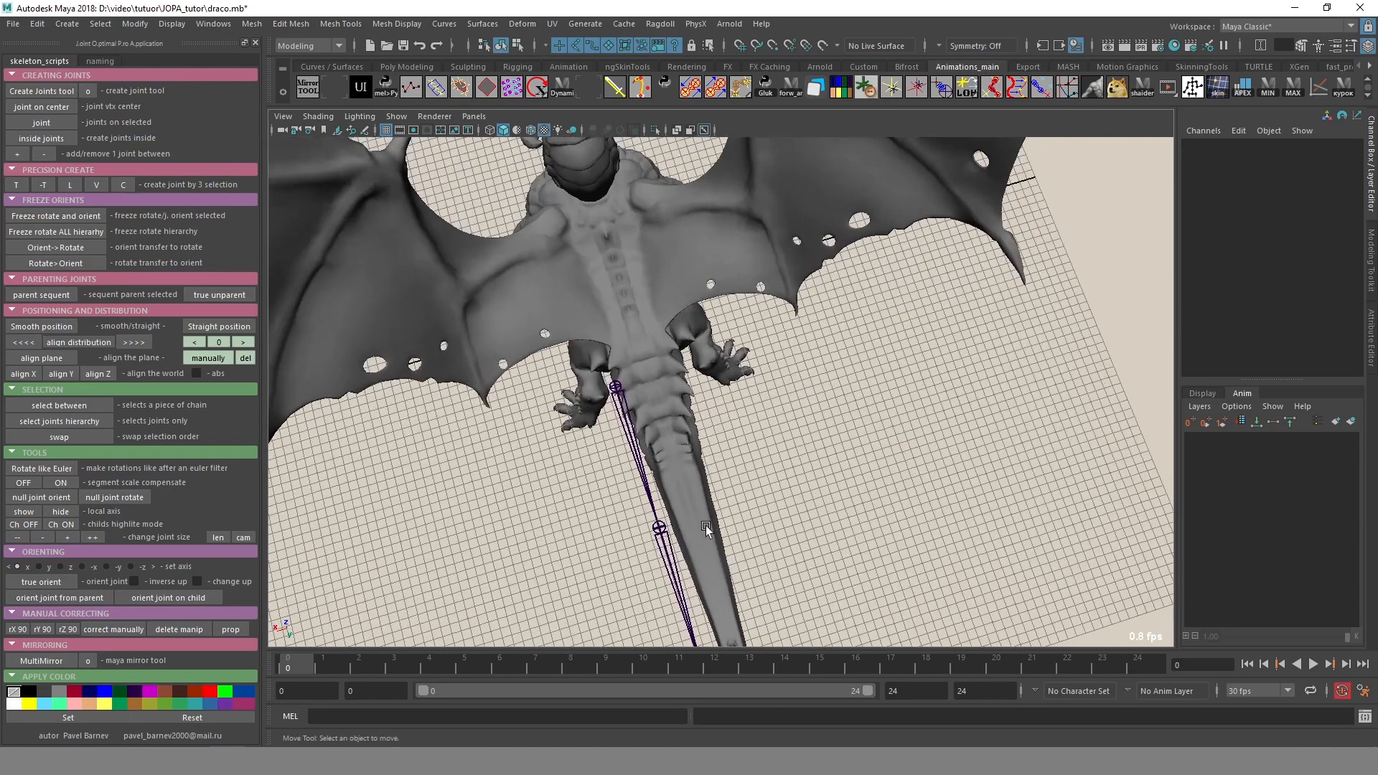
pyautogui.click(634, 527)
pyautogui.keyDown('alt'); pyautogui.moveTo(634, 527); pyautogui.dragTo(807, 315); pyautogui.keyUp('alt')
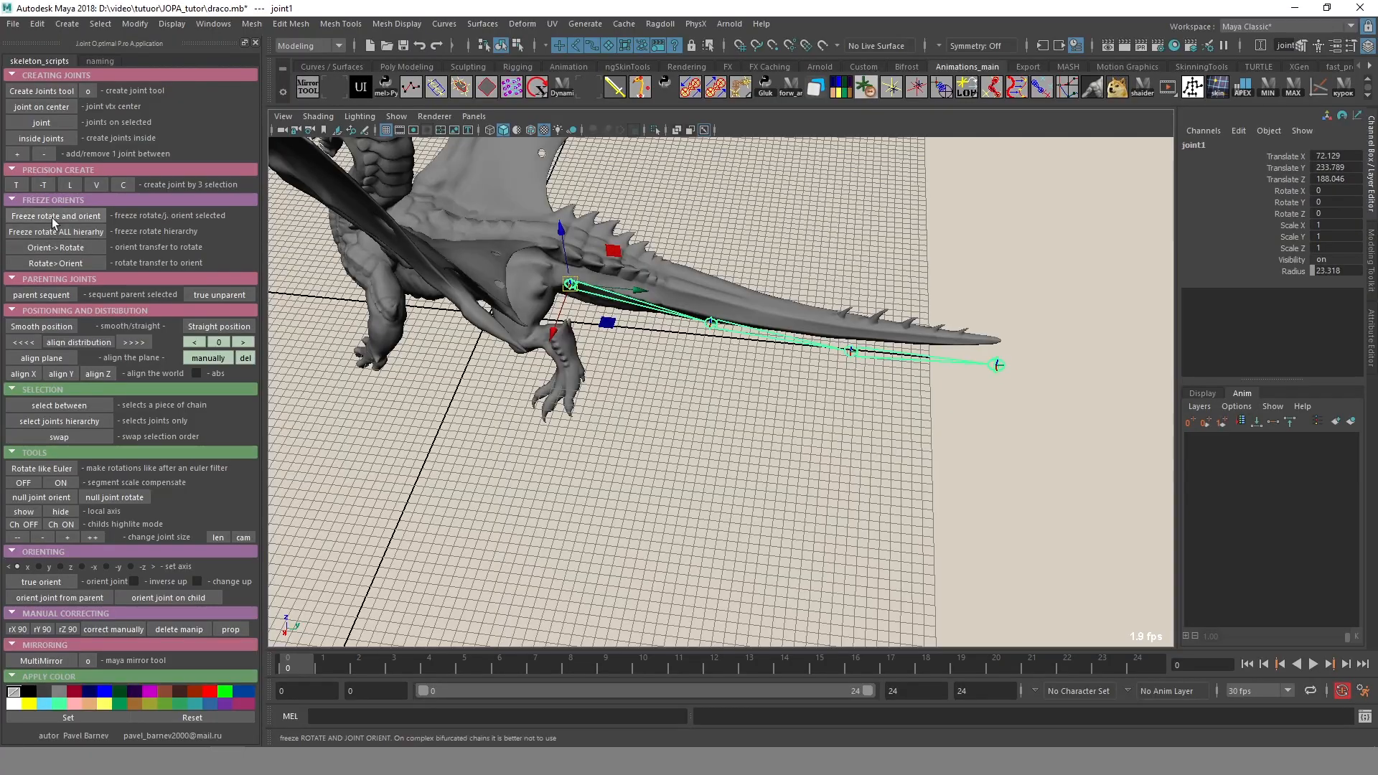
pyautogui.scroll(5, 683, 504)
pyautogui.keyDown('alt'); pyautogui.moveTo(683, 504); pyautogui.dragTo(699, 452); pyautogui.keyUp('alt')
pyautogui.click(710, 433)
# With projected-centre snapping on, use the Create Joints tool to place four joints inside the hind leg from thigh to foot.
pyautogui.click(38, 91)
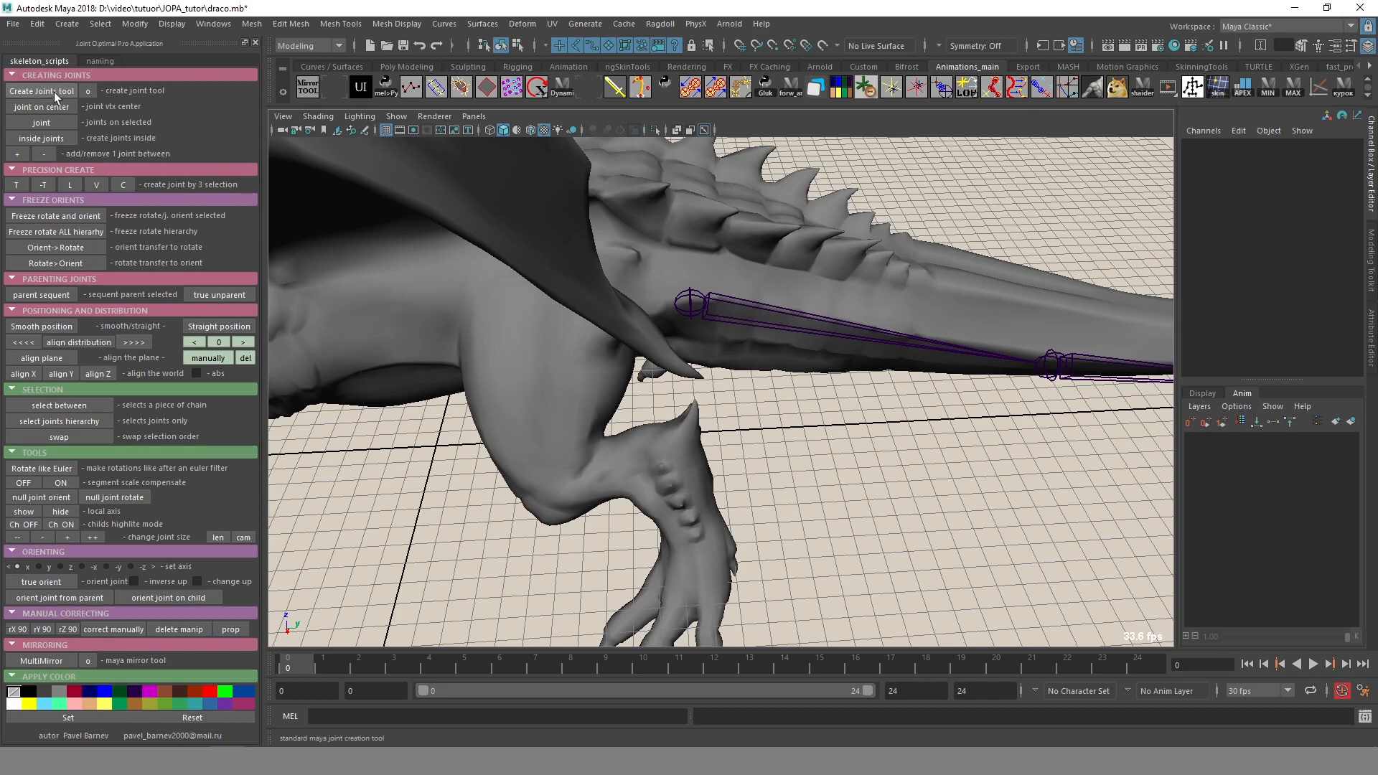
pyautogui.click(790, 45)
pyautogui.keyDown('alt'); pyautogui.moveTo(671, 402); pyautogui.dragTo(649, 433); pyautogui.keyUp('alt')
pyautogui.keyDown('alt'); pyautogui.moveTo(649, 433); pyautogui.dragTo(732, 353, button='middle'); pyautogui.keyUp('alt')
pyautogui.keyDown('alt'); pyautogui.moveTo(700, 367); pyautogui.dragTo(635, 381); pyautogui.keyUp('alt')
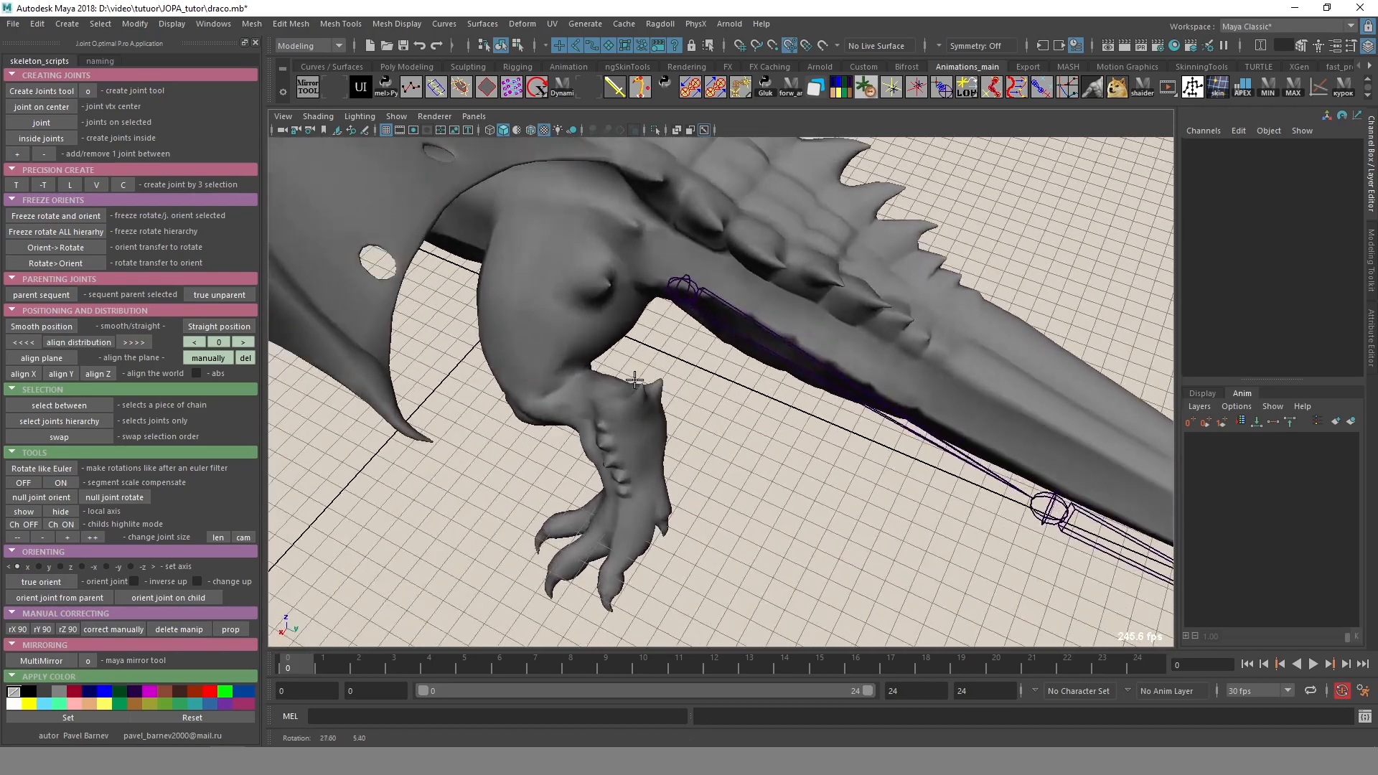
pyautogui.click(549, 256)
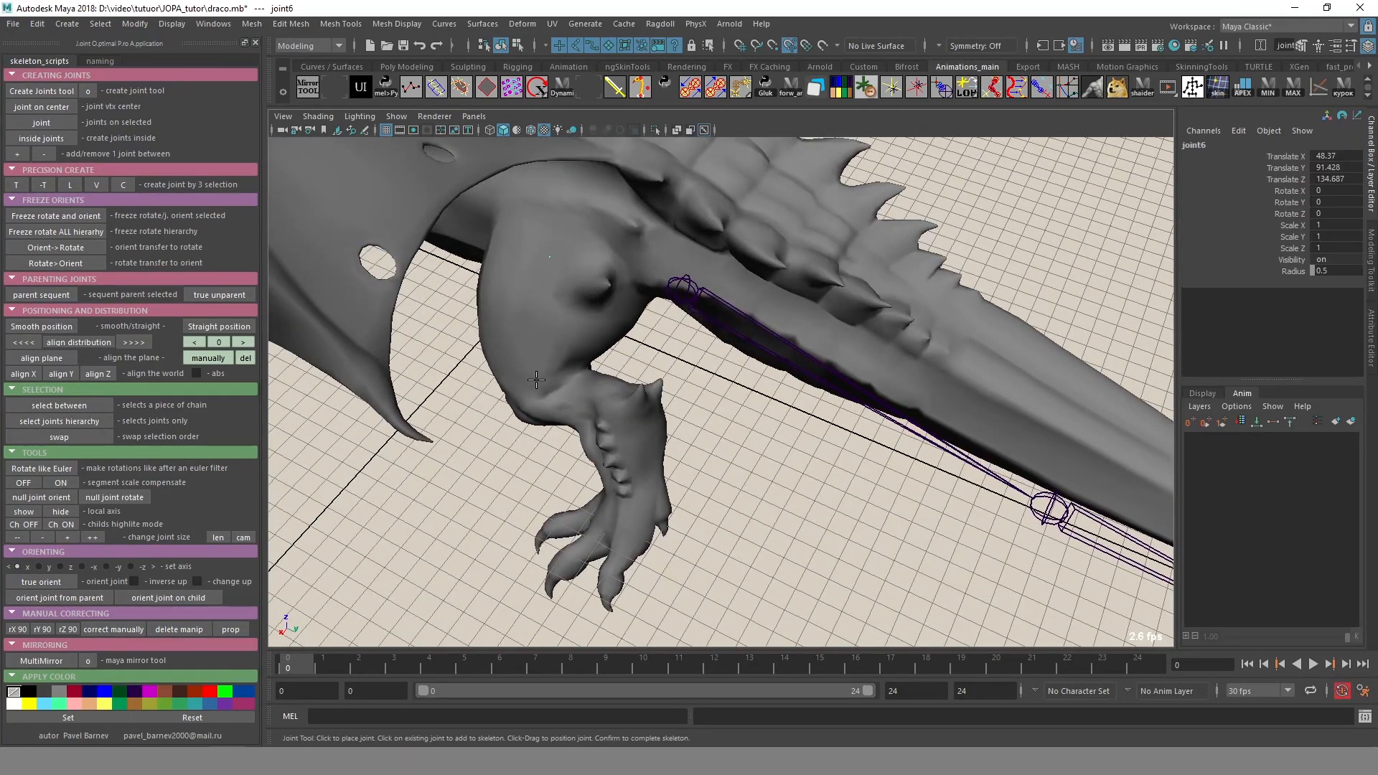
pyautogui.click(533, 397)
pyautogui.keyDown('alt'); pyautogui.moveTo(548, 406); pyautogui.dragTo(592, 366); pyautogui.keyUp('alt')
pyautogui.click(668, 343)
pyautogui.keyDown('alt'); pyautogui.moveTo(722, 457); pyautogui.dragTo(780, 470); pyautogui.keyUp('alt')
pyautogui.click(763, 353)
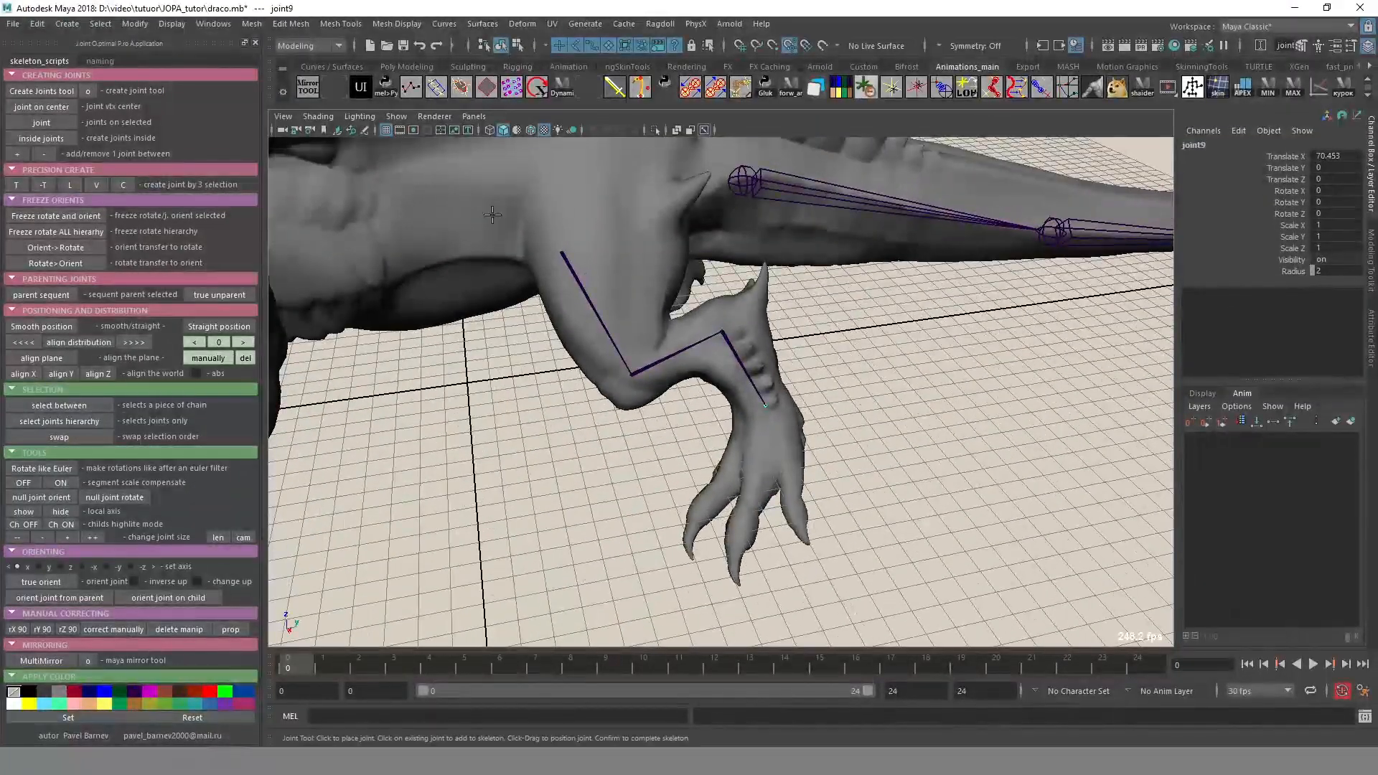
pyautogui.press('w')
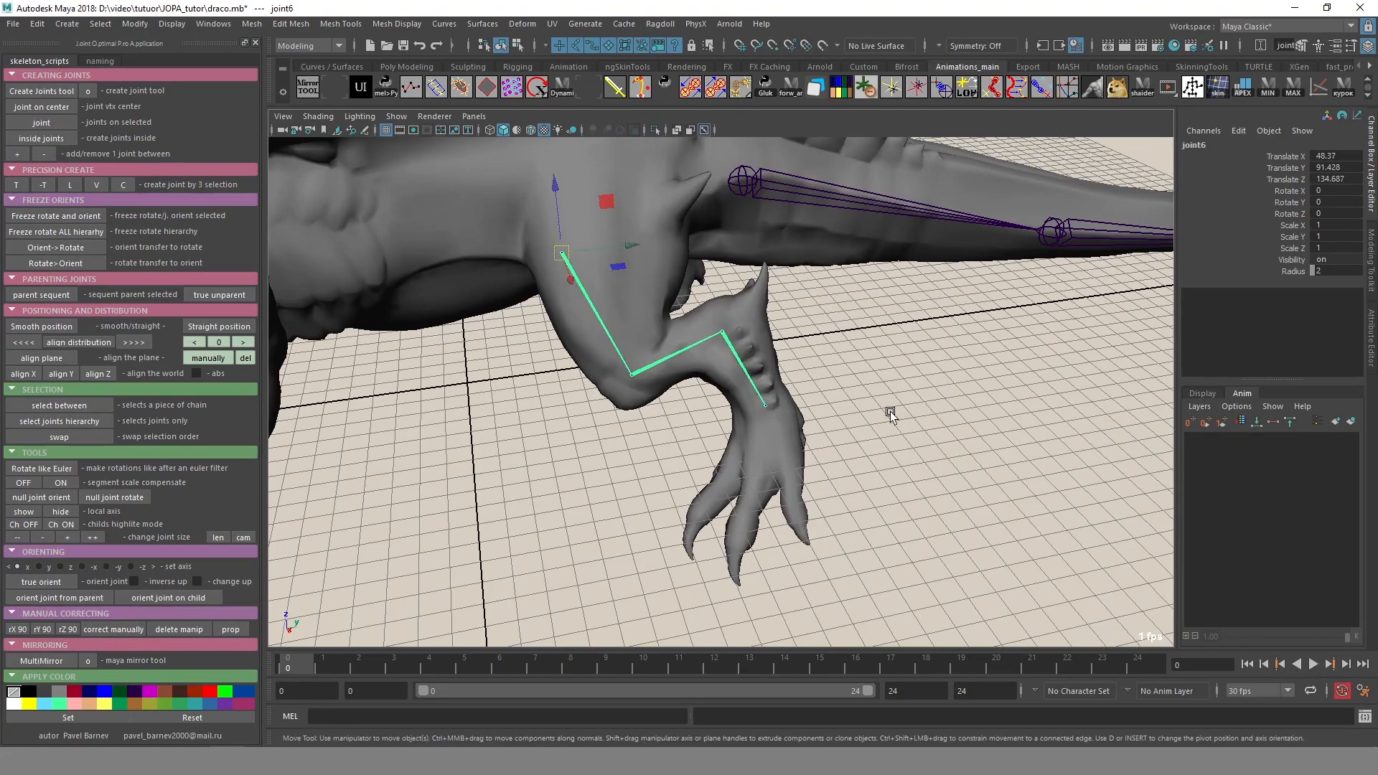
# Select the hind leg's joint hierarchy and size its joints by bone length.
pyautogui.keyDown('alt'); pyautogui.moveTo(892, 409); pyautogui.dragTo(871, 398, button='middle'); pyautogui.keyUp('alt')
pyautogui.keyDown('alt'); pyautogui.moveTo(869, 396); pyautogui.dragTo(856, 406); pyautogui.keyUp('alt')
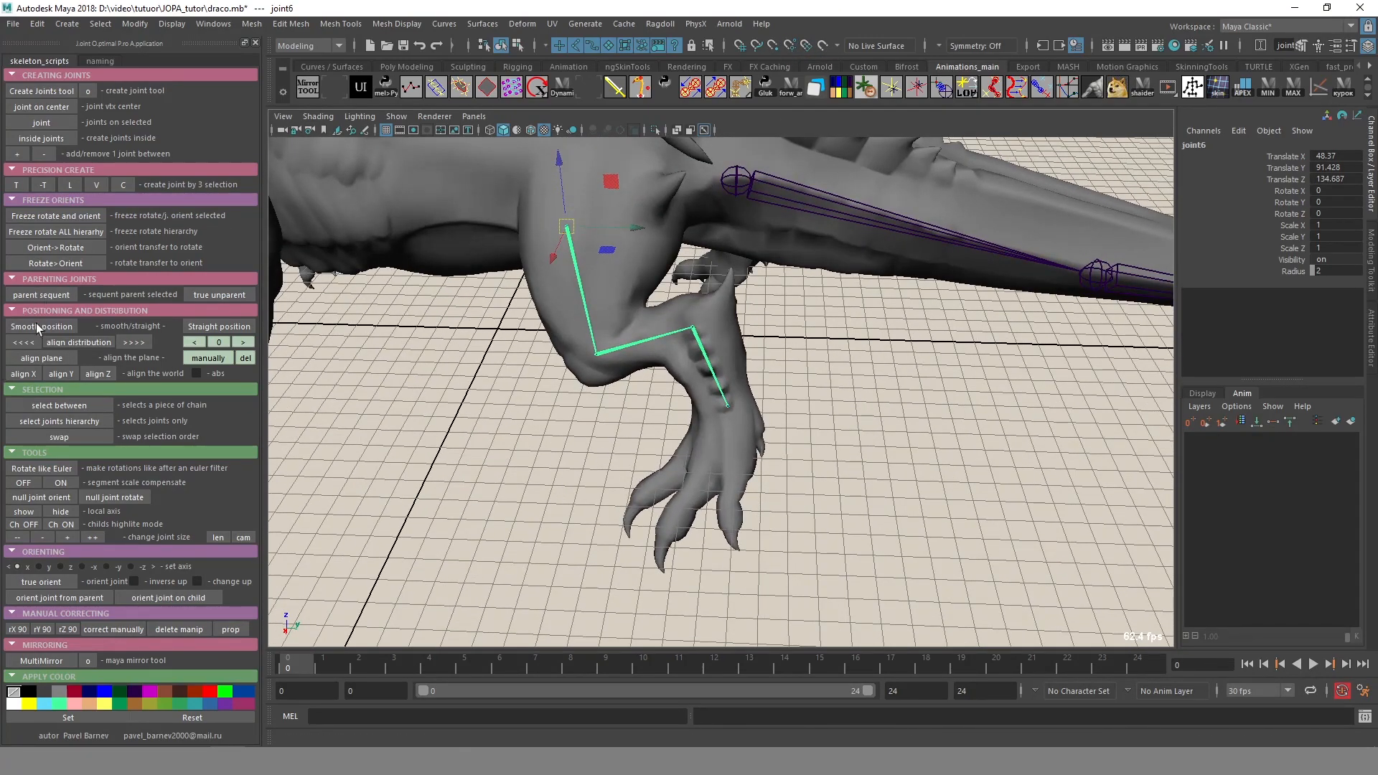
pyautogui.click(54, 359)
pyautogui.click(60, 421)
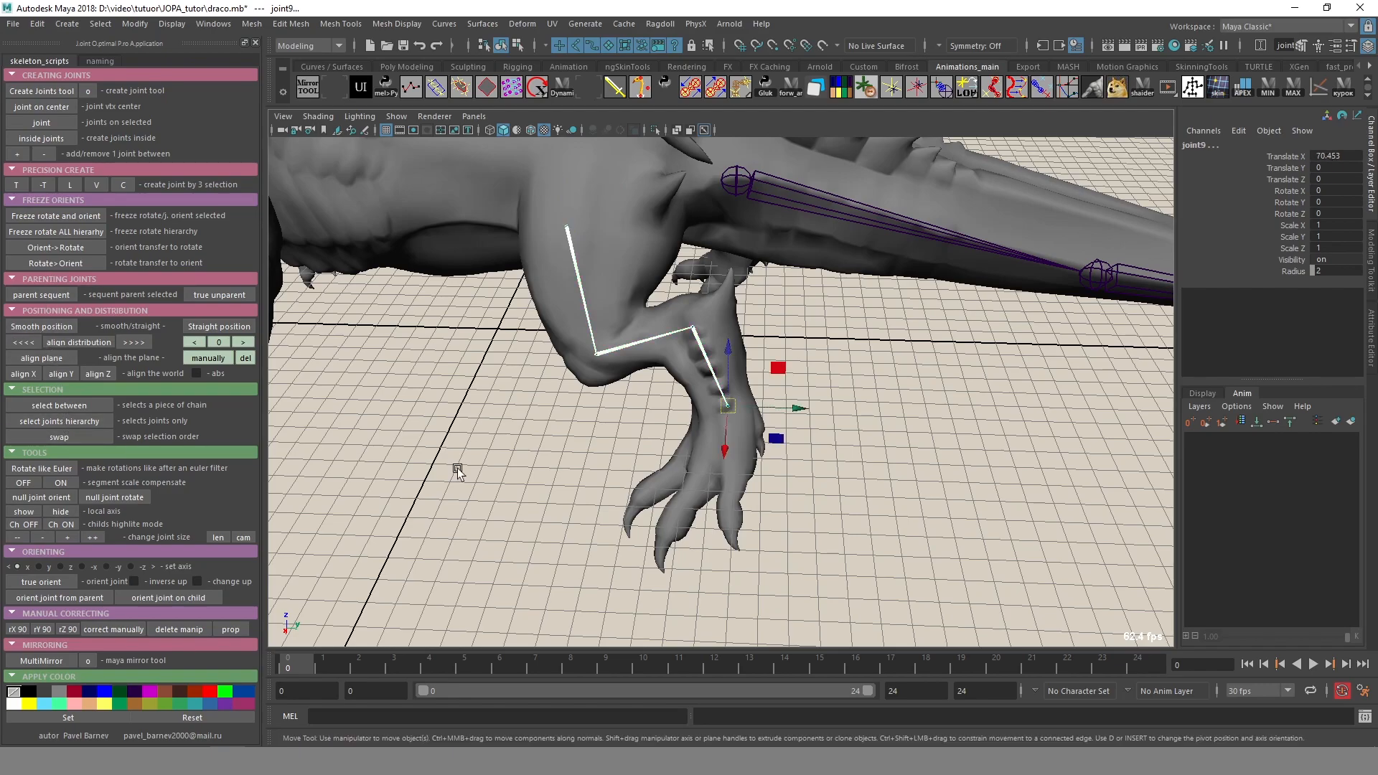
pyautogui.click(220, 537)
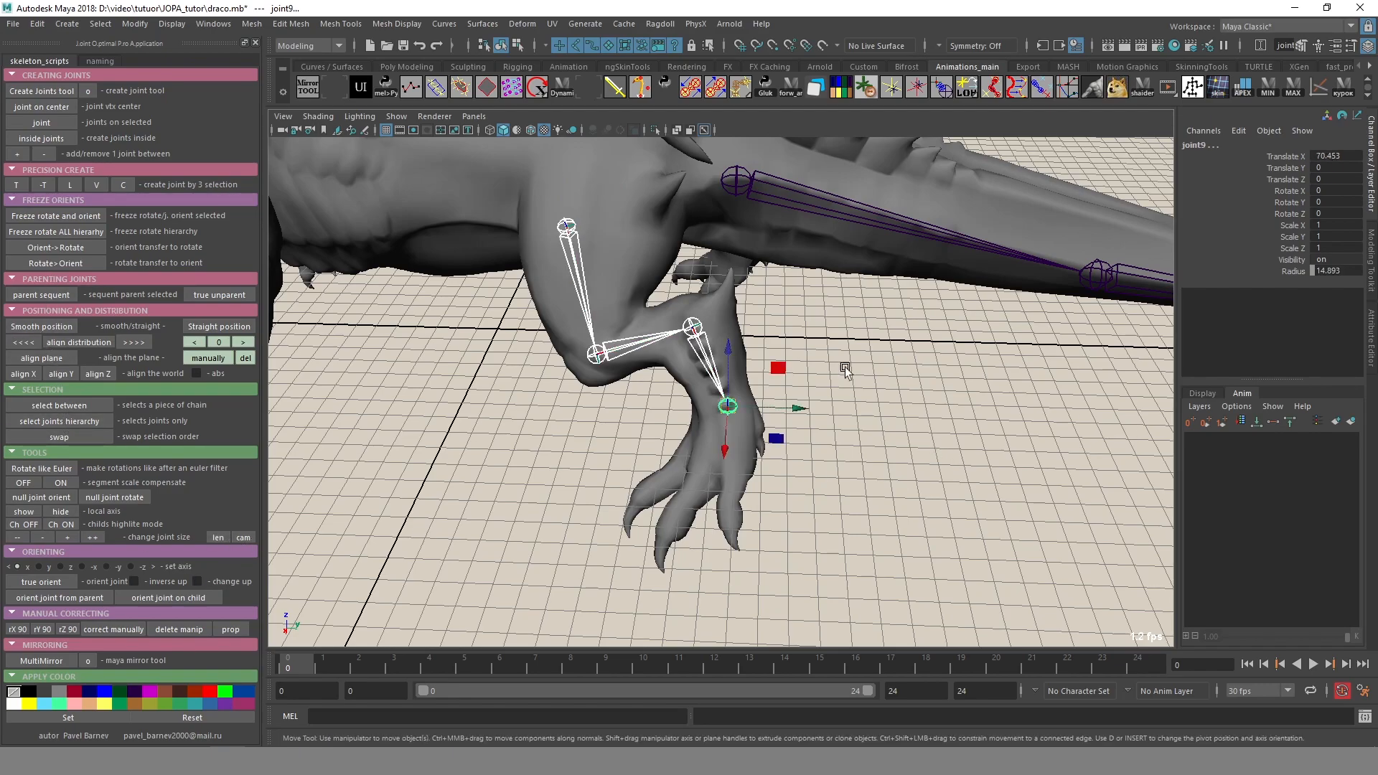
pyautogui.keyDown('alt'); pyautogui.moveTo(732, 431); pyautogui.dragTo(566, 344); pyautogui.keyUp('alt')
pyautogui.keyDown('alt'); pyautogui.moveTo(618, 400); pyautogui.dragTo(531, 388); pyautogui.keyUp('alt')
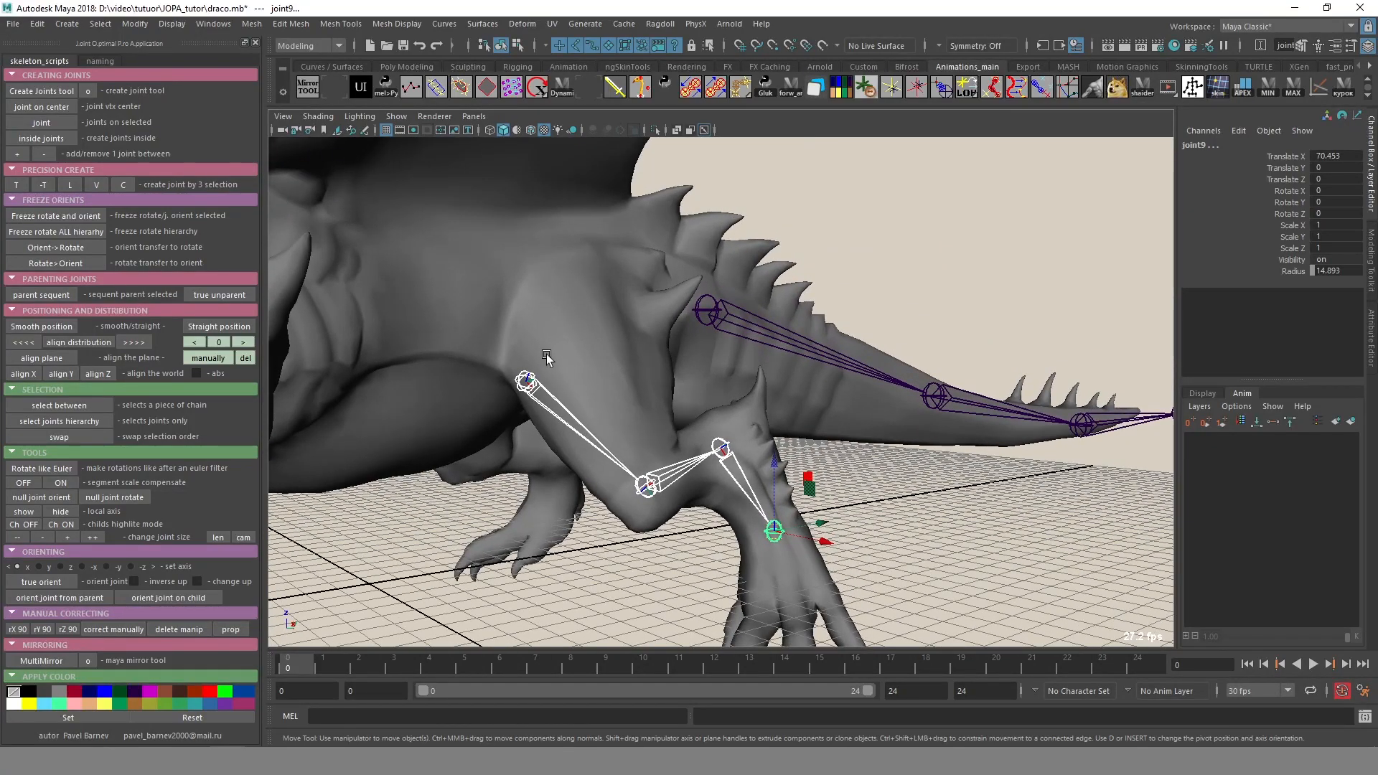
# Move only the hip joint of the hind leg up into the thigh, to about X 57, Y 117.1, Z 188.3.
pyautogui.click(527, 383)
pyautogui.press('d')
pyautogui.keyDown('alt'); pyautogui.moveTo(567, 493); pyautogui.dragTo(594, 504); pyautogui.keyUp('alt')
pyautogui.moveTo(593, 505); pyautogui.dragTo(636, 440, button='middle')
pyautogui.keyDown('alt'); pyautogui.moveTo(636, 440); pyautogui.dragTo(509, 495); pyautogui.keyUp('alt')
pyautogui.moveTo(509, 495); pyautogui.dragTo(567, 475, button='middle')
pyautogui.keyDown('alt'); pyautogui.moveTo(567, 475); pyautogui.dragTo(633, 403); pyautogui.keyUp('alt')
pyautogui.moveTo(633, 403); pyautogui.dragTo(625, 411, button='middle')
pyautogui.keyDown('alt'); pyautogui.moveTo(626, 411); pyautogui.dragTo(729, 366); pyautogui.keyUp('alt')
pyautogui.moveTo(729, 366); pyautogui.dragTo(739, 367, button='middle')
pyautogui.keyDown('alt'); pyautogui.moveTo(739, 367); pyautogui.dragTo(636, 389); pyautogui.keyUp('alt')
pyautogui.moveTo(635, 389); pyautogui.dragTo(634, 406, button='middle')
pyautogui.keyDown('alt'); pyautogui.moveTo(634, 406); pyautogui.dragTo(701, 371); pyautogui.keyUp('alt')
pyautogui.moveTo(701, 372); pyautogui.dragTo(694, 377, button='middle')
# Inspect the hind leg's joint chain from the front, side and rear to judge how its joints line up.
pyautogui.keyDown('alt'); pyautogui.moveTo(694, 376); pyautogui.dragTo(592, 269); pyautogui.keyUp('alt')
pyautogui.keyDown('alt'); pyautogui.moveTo(778, 459); pyautogui.dragTo(713, 495); pyautogui.keyUp('alt')
pyautogui.keyDown('alt'); pyautogui.moveTo(660, 534); pyautogui.dragTo(865, 347); pyautogui.keyUp('alt')
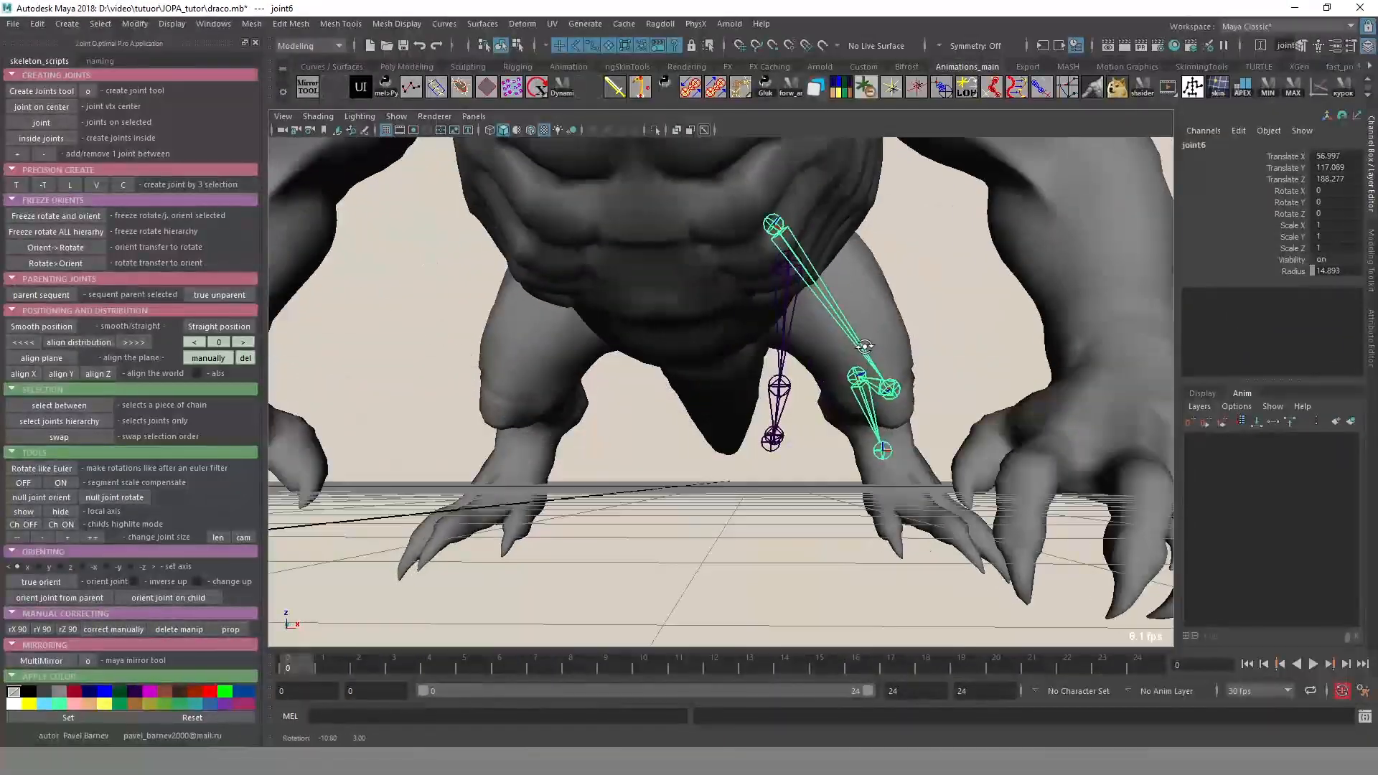
pyautogui.keyDown('alt'); pyautogui.moveTo(828, 286); pyautogui.dragTo(585, 269); pyautogui.keyUp('alt')
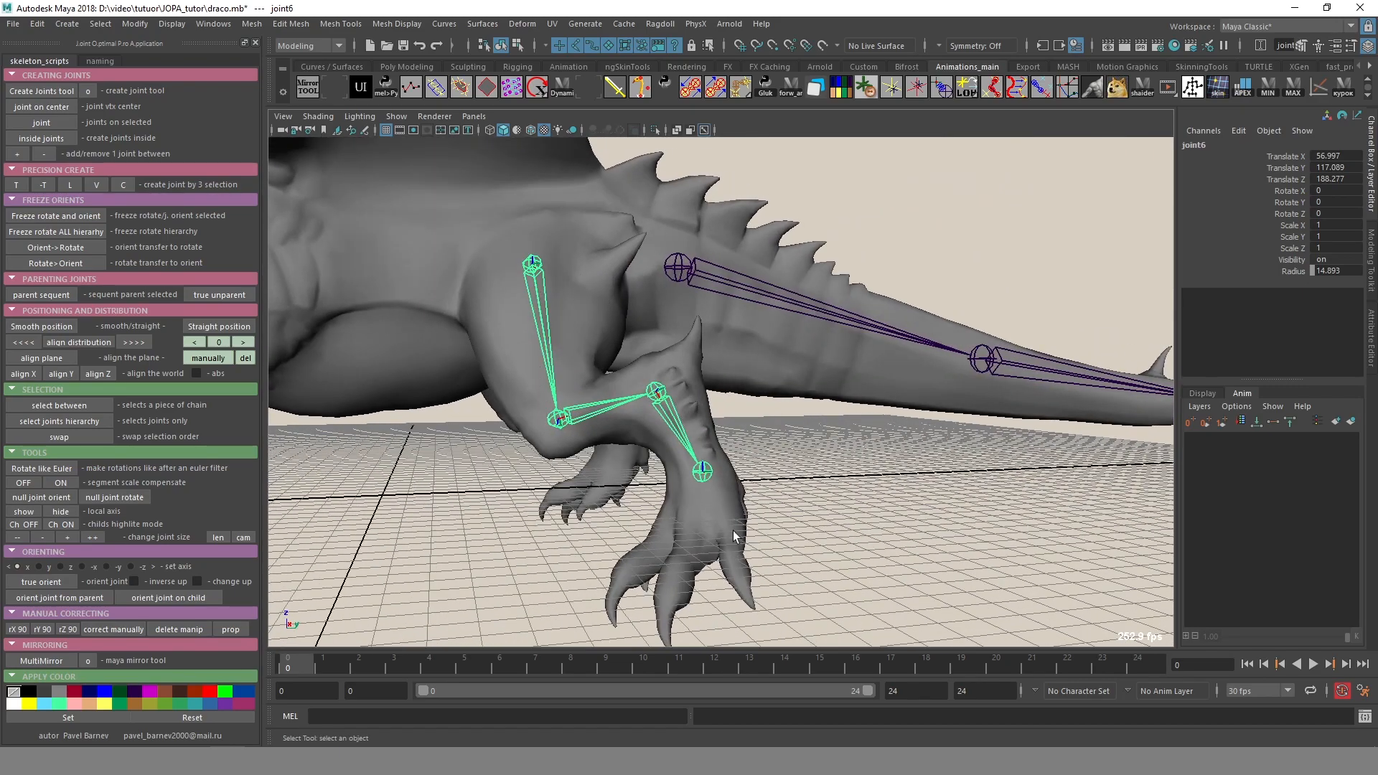
pyautogui.keyDown('alt'); pyautogui.moveTo(518, 445); pyautogui.dragTo(502, 362); pyautogui.keyUp('alt')
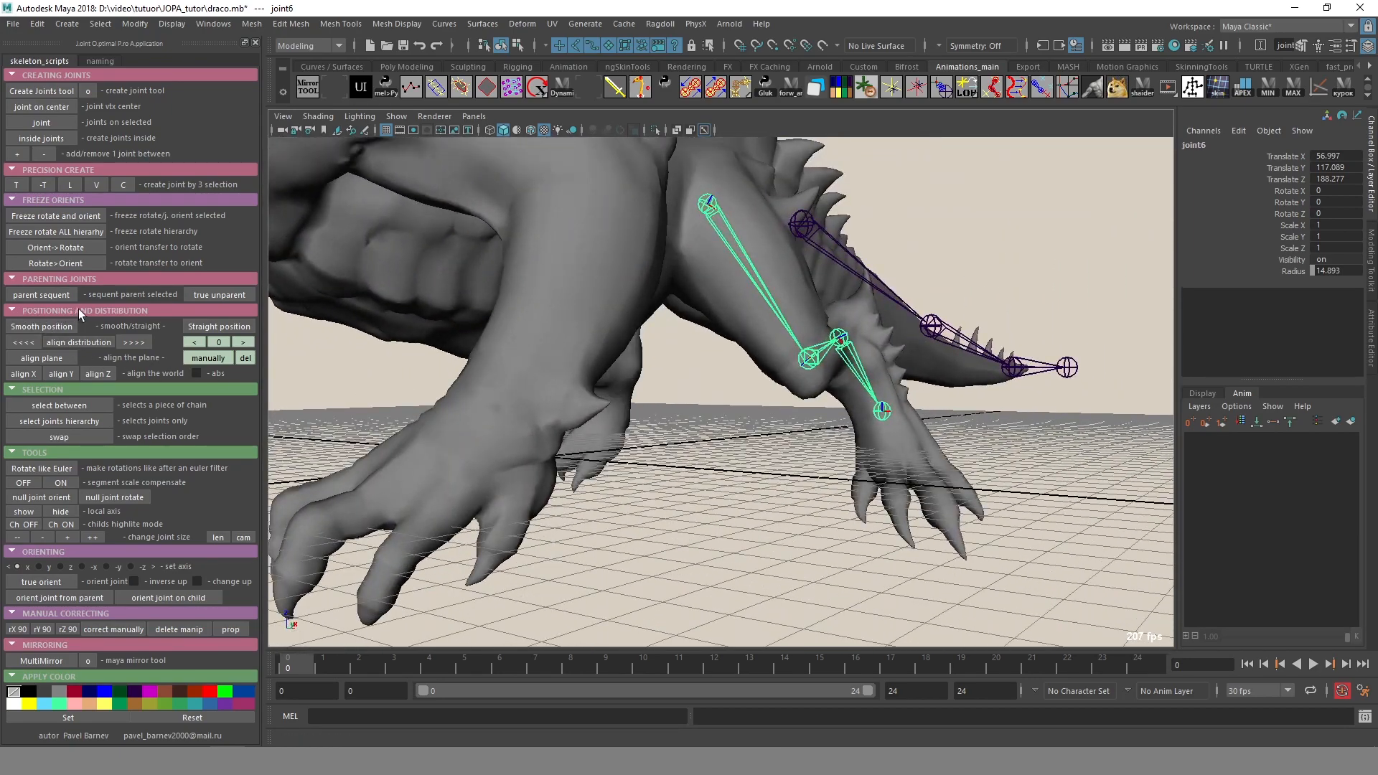
pyautogui.keyDown('alt'); pyautogui.moveTo(664, 493); pyautogui.dragTo(609, 485); pyautogui.keyUp('alt')
pyautogui.keyDown('alt'); pyautogui.moveTo(609, 486); pyautogui.dragTo(332, 358, button='right'); pyautogui.keyUp('alt')
pyautogui.keyDown('alt'); pyautogui.moveTo(854, 406); pyautogui.dragTo(796, 458); pyautogui.keyUp('alt')
pyautogui.keyDown('alt'); pyautogui.moveTo(796, 457); pyautogui.dragTo(838, 463, button='right'); pyautogui.keyUp('alt')
pyautogui.keyDown('alt'); pyautogui.moveTo(839, 462); pyautogui.dragTo(905, 447, button='middle'); pyautogui.keyUp('alt')
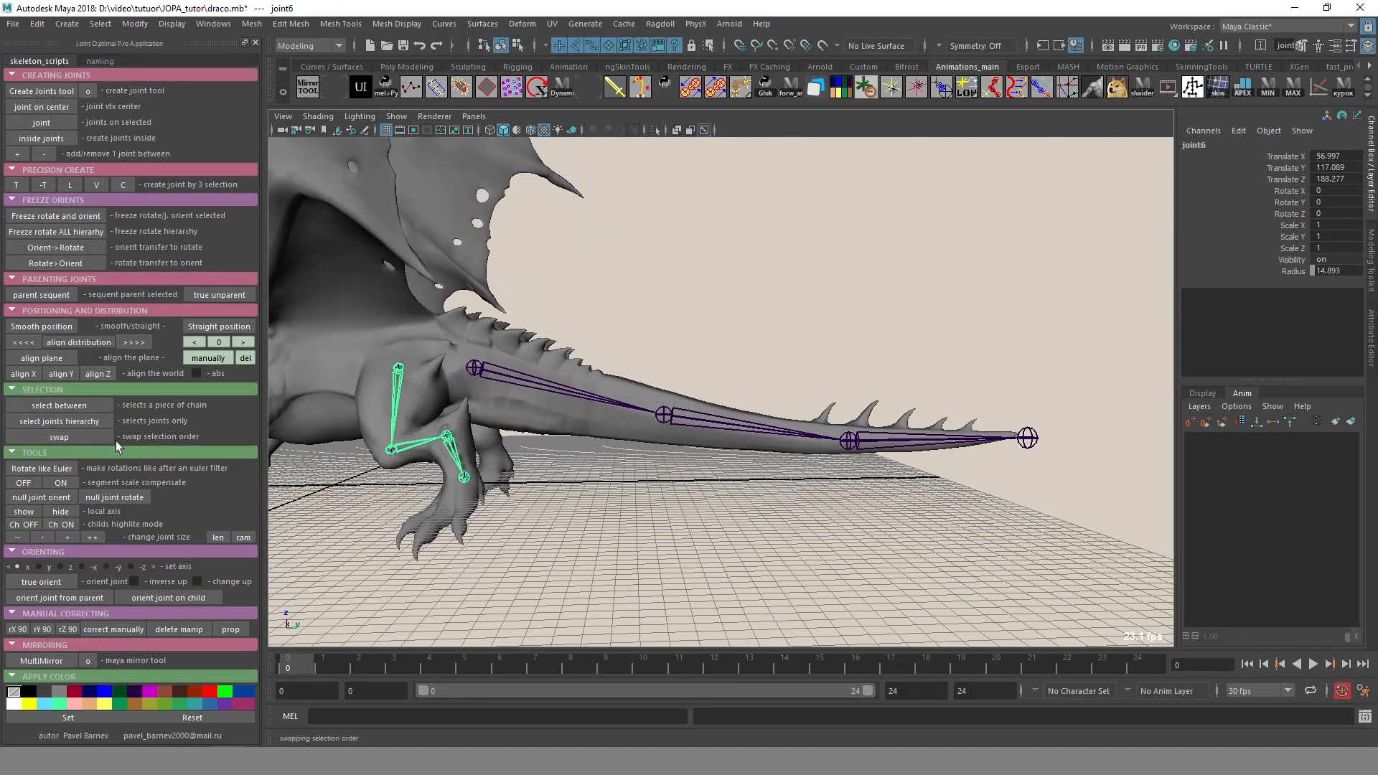
pyautogui.keyDown('alt'); pyautogui.moveTo(525, 480); pyautogui.dragTo(747, 472); pyautogui.keyUp('alt')
pyautogui.keyDown('alt'); pyautogui.moveTo(748, 472); pyautogui.dragTo(825, 482, button='right'); pyautogui.keyUp('alt')
pyautogui.keyDown('alt'); pyautogui.moveTo(825, 482); pyautogui.dragTo(739, 479); pyautogui.keyUp('alt')
# Select the complete joint hierarchy of the hind leg.
pyautogui.click(47, 359)
pyautogui.keyDown('alt'); pyautogui.moveTo(599, 347); pyautogui.dragTo(538, 333); pyautogui.keyUp('alt')
pyautogui.click(59, 422)
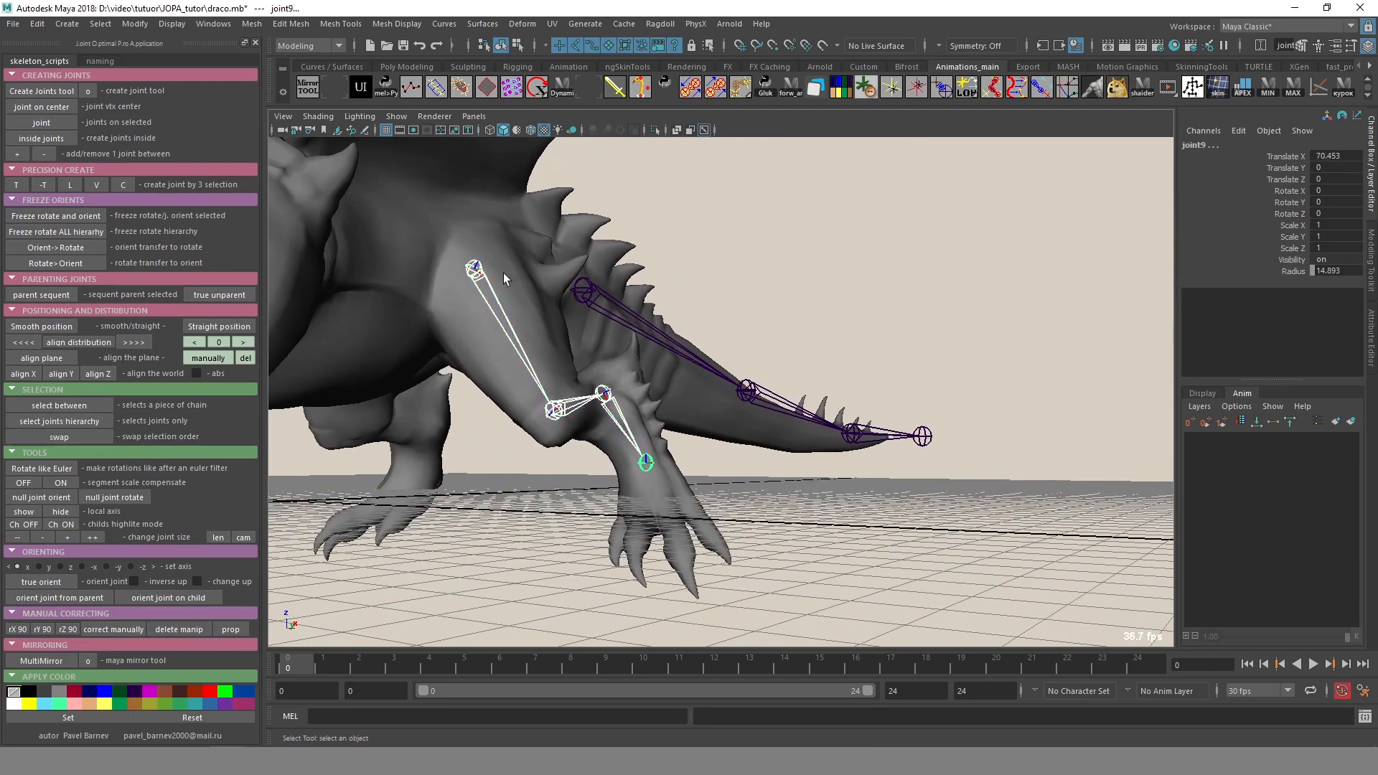
pyautogui.click(496, 322)
pyautogui.keyDown('shift'); pyautogui.click(620, 416); pyautogui.keyUp('shift')
pyautogui.click(803, 476)
pyautogui.keyDown('alt'); pyautogui.moveTo(809, 478); pyautogui.dragTo(731, 487); pyautogui.keyUp('alt')
pyautogui.keyDown('alt'); pyautogui.moveTo(381, 379); pyautogui.dragTo(466, 381, button='middle'); pyautogui.keyUp('alt')
pyautogui.click(469, 383)
pyautogui.keyDown('shift'); pyautogui.click(525, 430); pyautogui.keyUp('shift')
pyautogui.keyDown('shift'); pyautogui.click(587, 463); pyautogui.keyUp('shift')
pyautogui.click(600, 485)
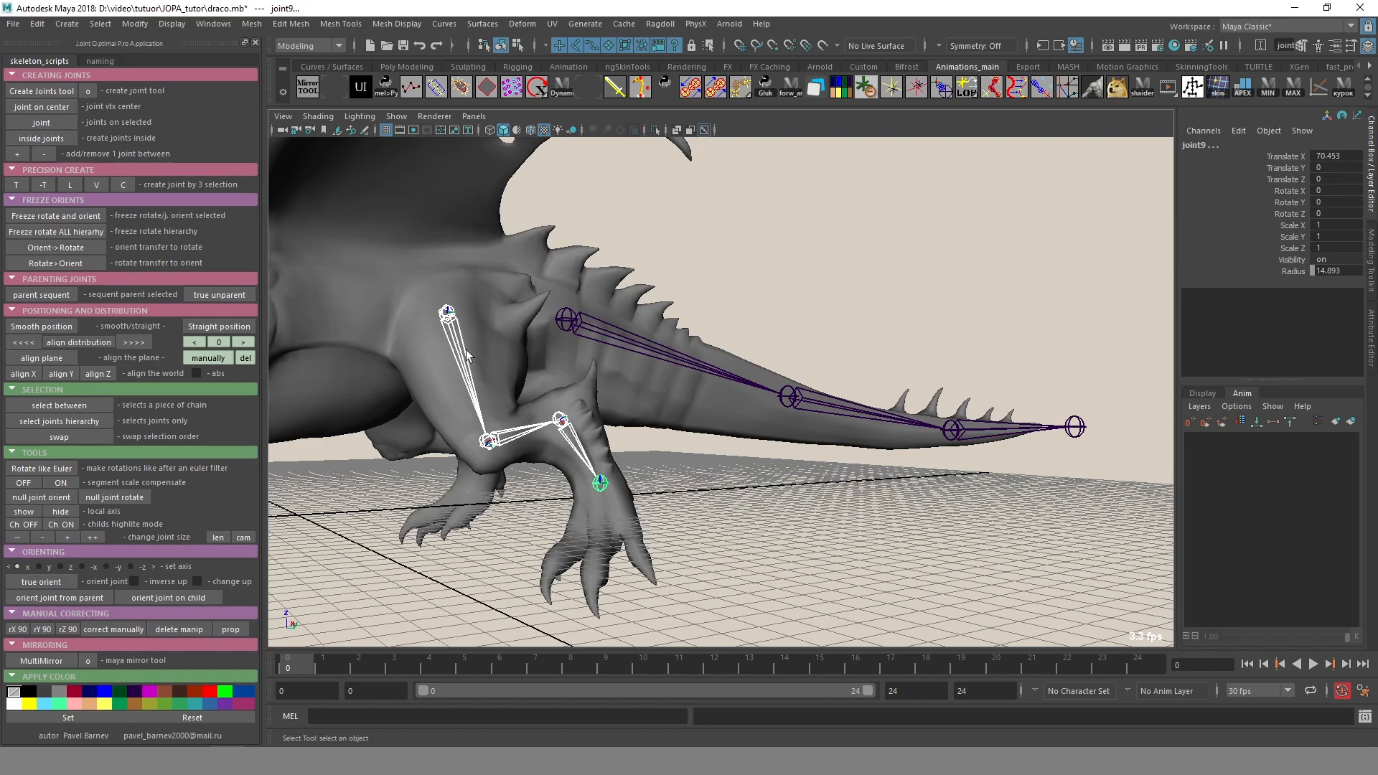
# Align the selected hind leg joints to a common plane and check the chain from the front and side.
pyautogui.click(69, 355)
pyautogui.keyDown('alt'); pyautogui.moveTo(587, 507); pyautogui.dragTo(708, 402); pyautogui.keyUp('alt')
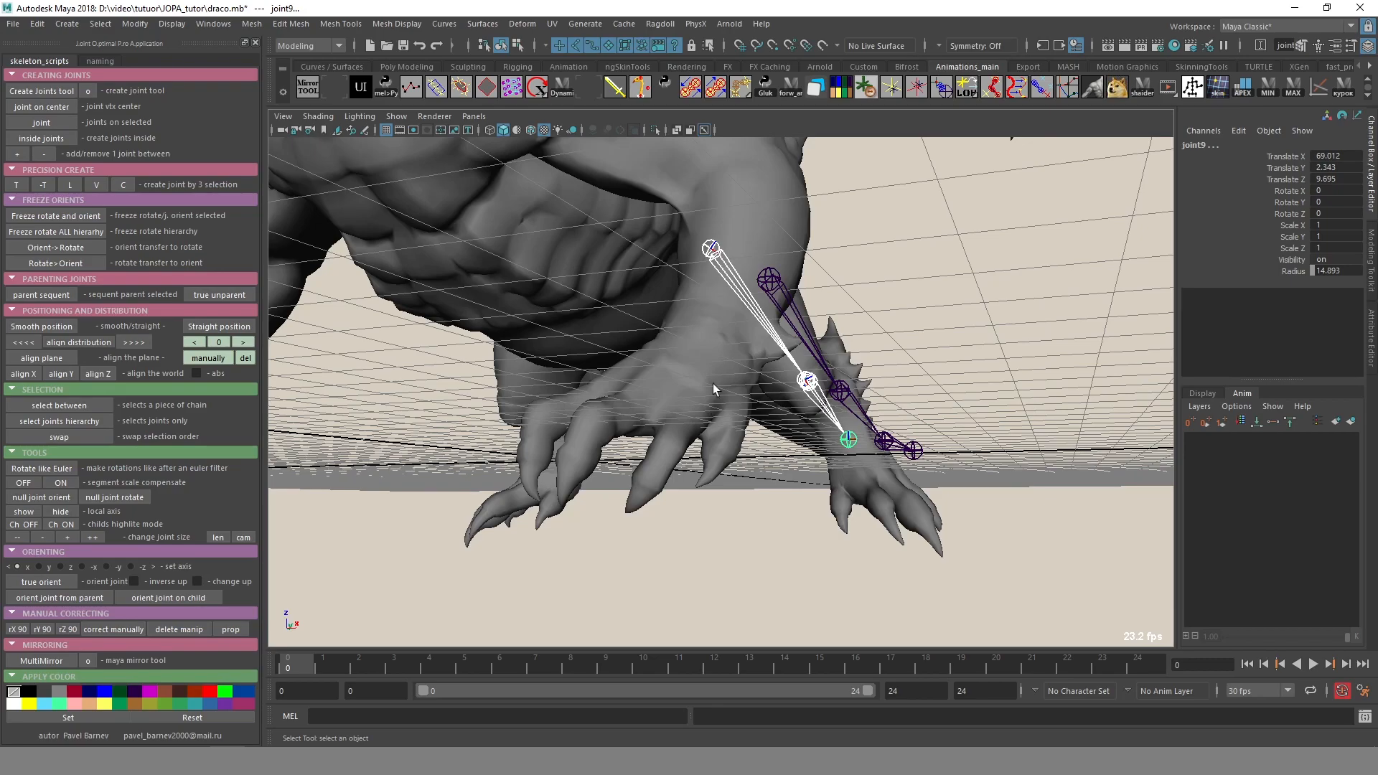
pyautogui.keyDown('alt'); pyautogui.moveTo(802, 408); pyautogui.dragTo(617, 461); pyautogui.keyUp('alt')
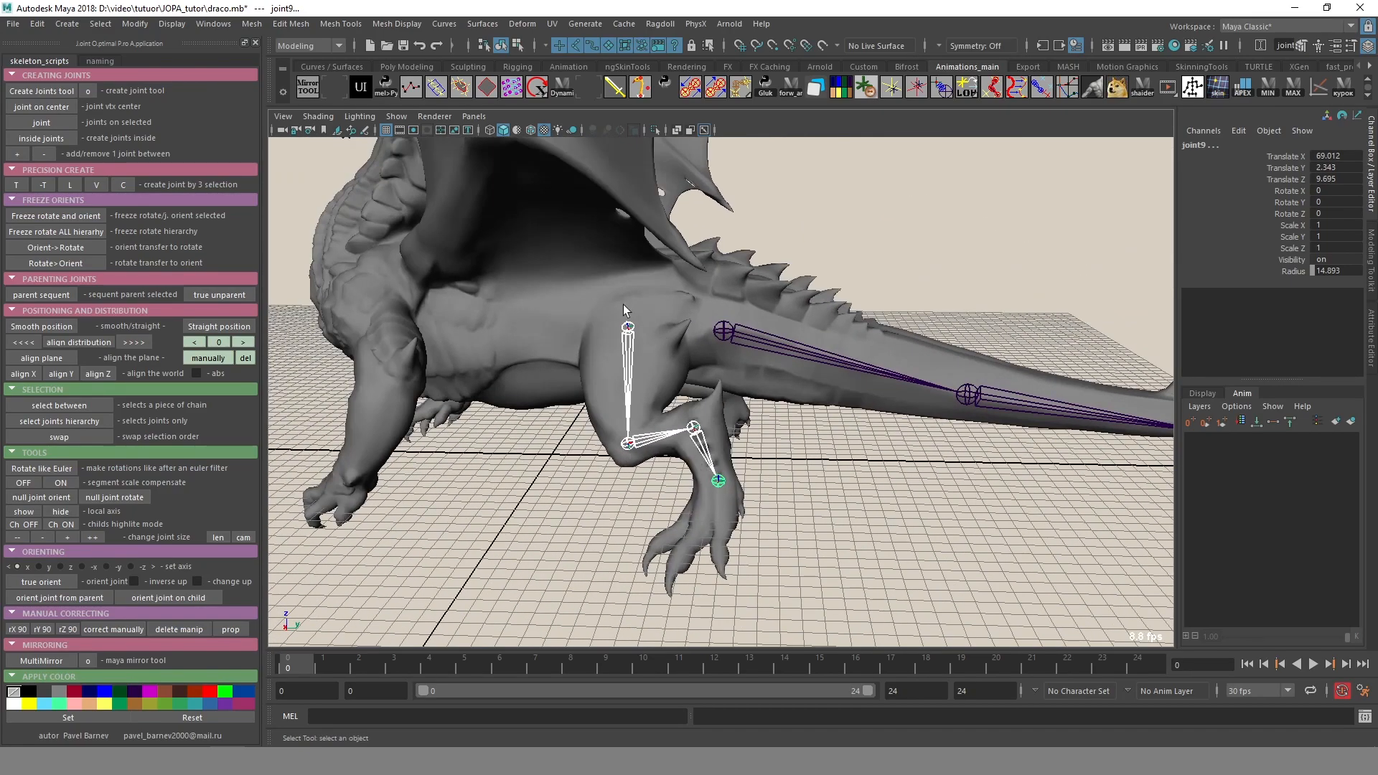
# Try aligning the hind leg joints along the world Z and X axes.
pyautogui.keyDown('alt'); pyautogui.moveTo(707, 553); pyautogui.dragTo(732, 431); pyautogui.keyUp('alt')
pyautogui.click(99, 374)
pyautogui.keyDown('alt'); pyautogui.moveTo(642, 505); pyautogui.dragTo(725, 495); pyautogui.keyUp('alt')
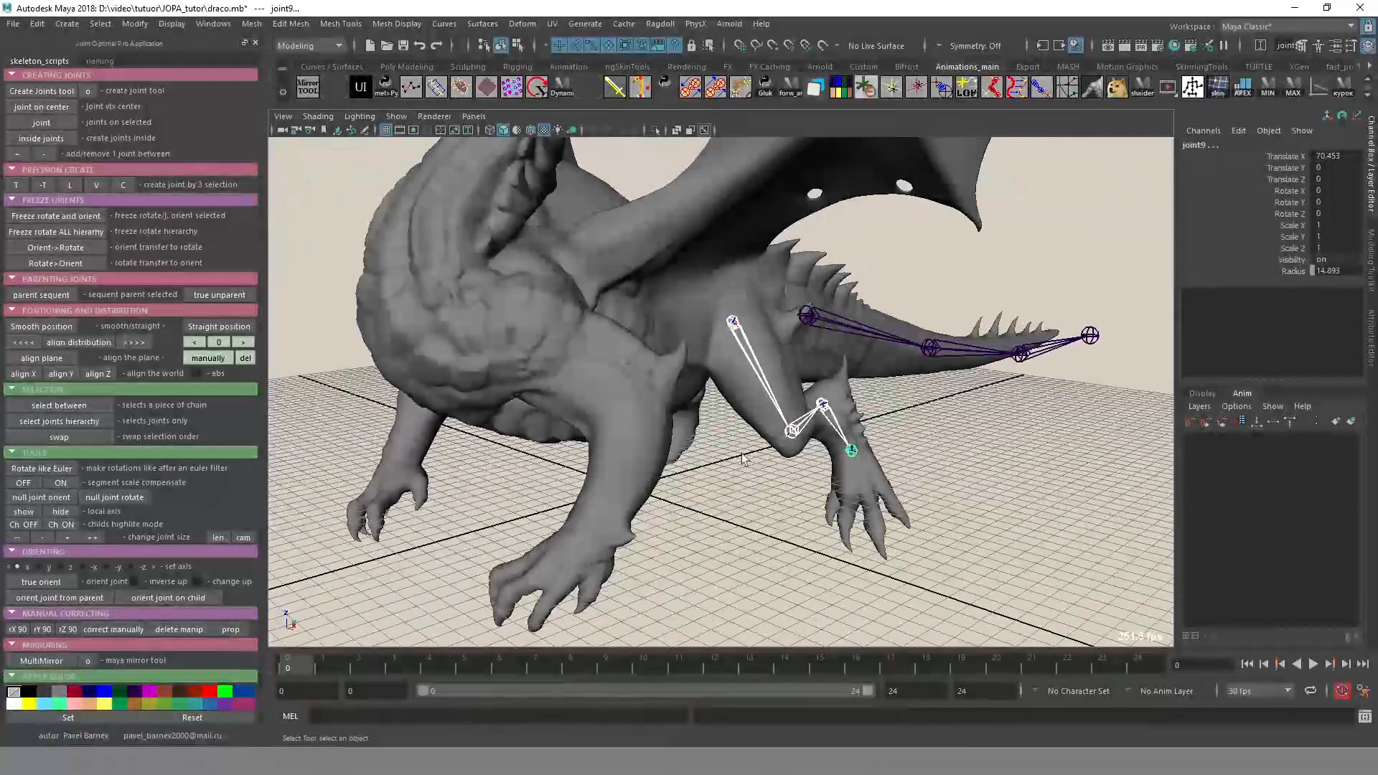
pyautogui.click(22, 374)
pyautogui.keyDown('alt'); pyautogui.moveTo(804, 430); pyautogui.dragTo(689, 377); pyautogui.keyUp('alt')
pyautogui.keyDown('alt'); pyautogui.moveTo(686, 310); pyautogui.dragTo(627, 314); pyautogui.keyUp('alt')
# Undo the world-axis alignments of the hind leg joints.
pyautogui.hotkey('ctrl', 'z')
pyautogui.hotkey('ctrl', 'z')
pyautogui.hotkey('ctrl', 'z')
pyautogui.hotkey('ctrl', 'z')
pyautogui.hotkey('ctrl', 'z')
pyautogui.hotkey('ctrl', 'z')
# Try aligning the selected hind leg joints on the world X axis and undo the alignment.
pyautogui.keyDown('shift'); pyautogui.click(564, 405); pyautogui.keyUp('shift')
pyautogui.keyDown('shift'); pyautogui.click(574, 357); pyautogui.keyUp('shift')
pyautogui.click(27, 373)
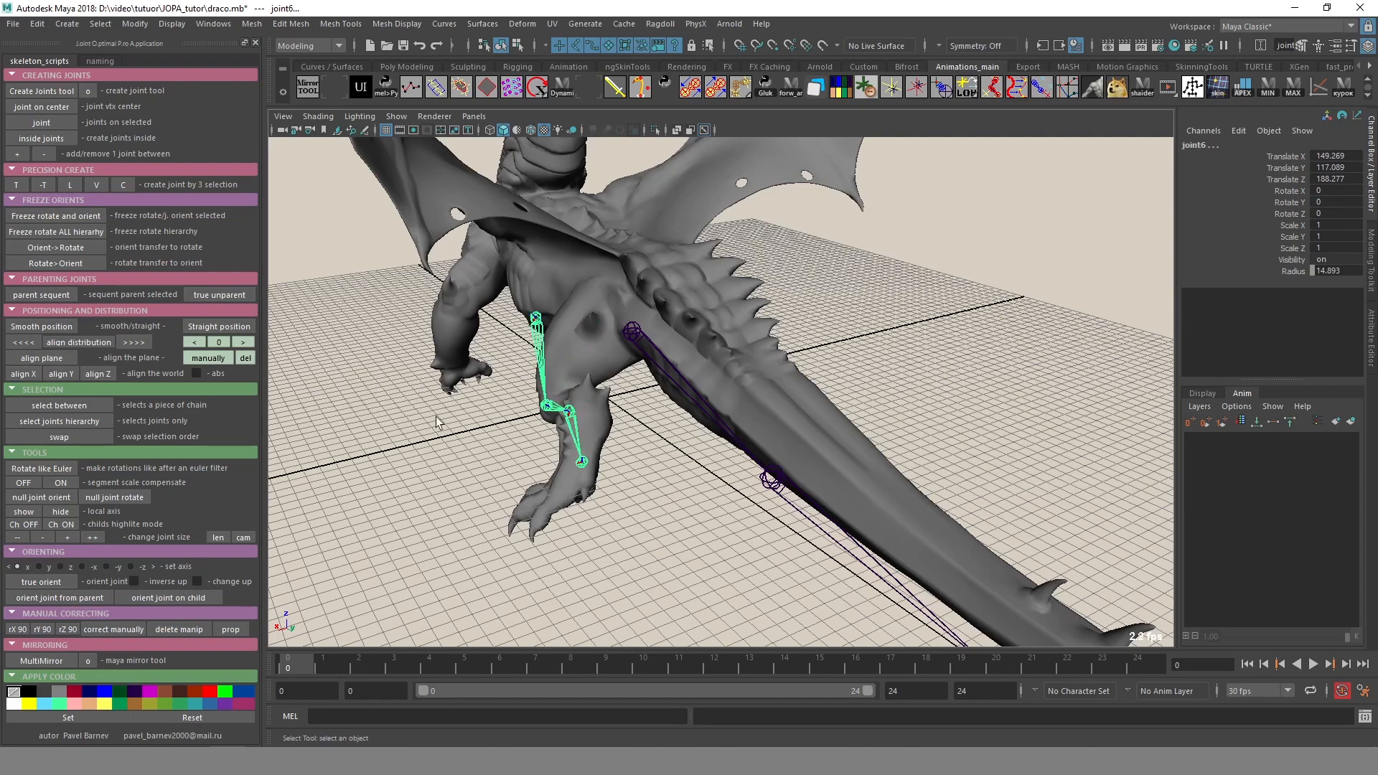
pyautogui.keyDown('alt'); pyautogui.moveTo(436, 416); pyautogui.dragTo(679, 412); pyautogui.keyUp('alt')
pyautogui.hotkey('ctrl', 'z')
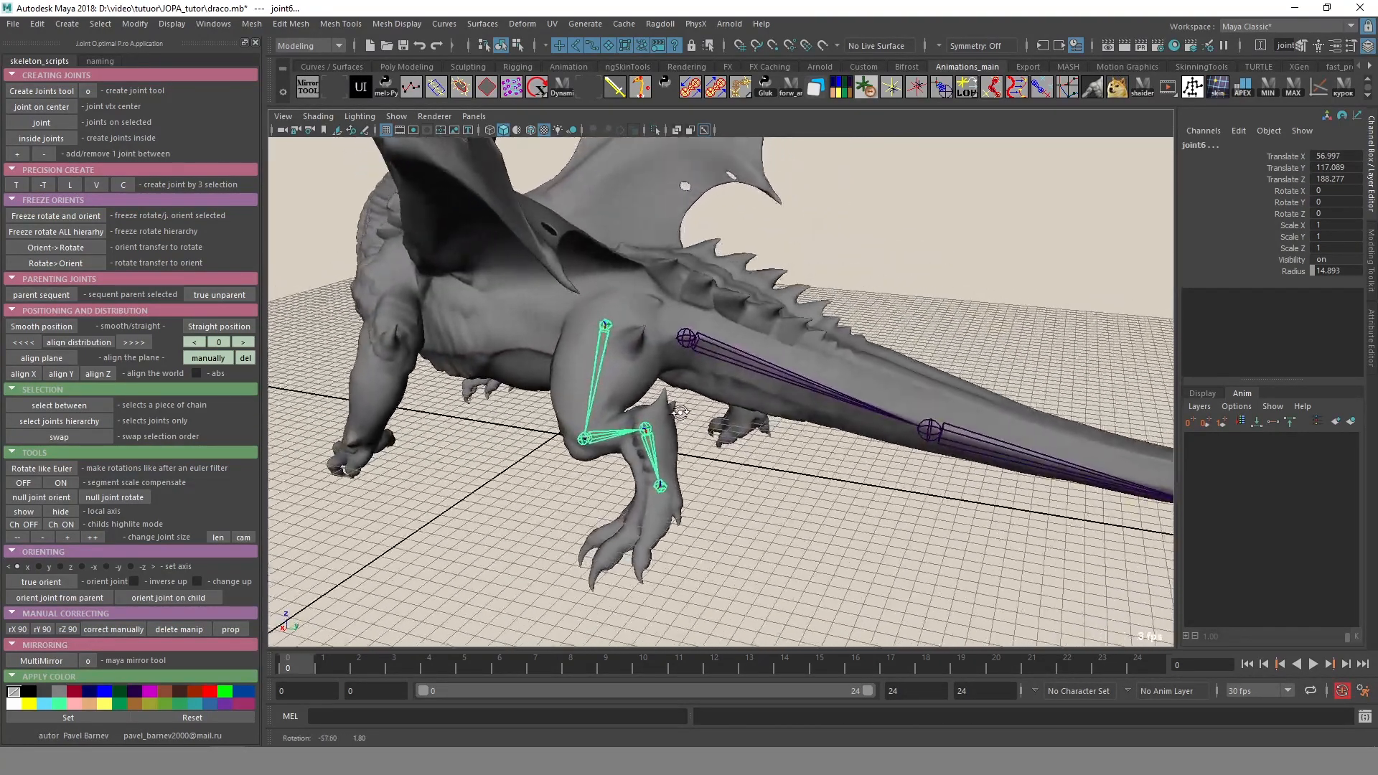
# Try aligning the hind leg joints on the world Y axis and on the world Z axis, undoing each alignment.
pyautogui.click(62, 373)
pyautogui.hotkey('ctrl', 'z')
pyautogui.click(99, 374)
pyautogui.keyDown('alt'); pyautogui.moveTo(531, 504); pyautogui.dragTo(687, 420); pyautogui.keyUp('alt')
pyautogui.hotkey('ctrl', 'z')
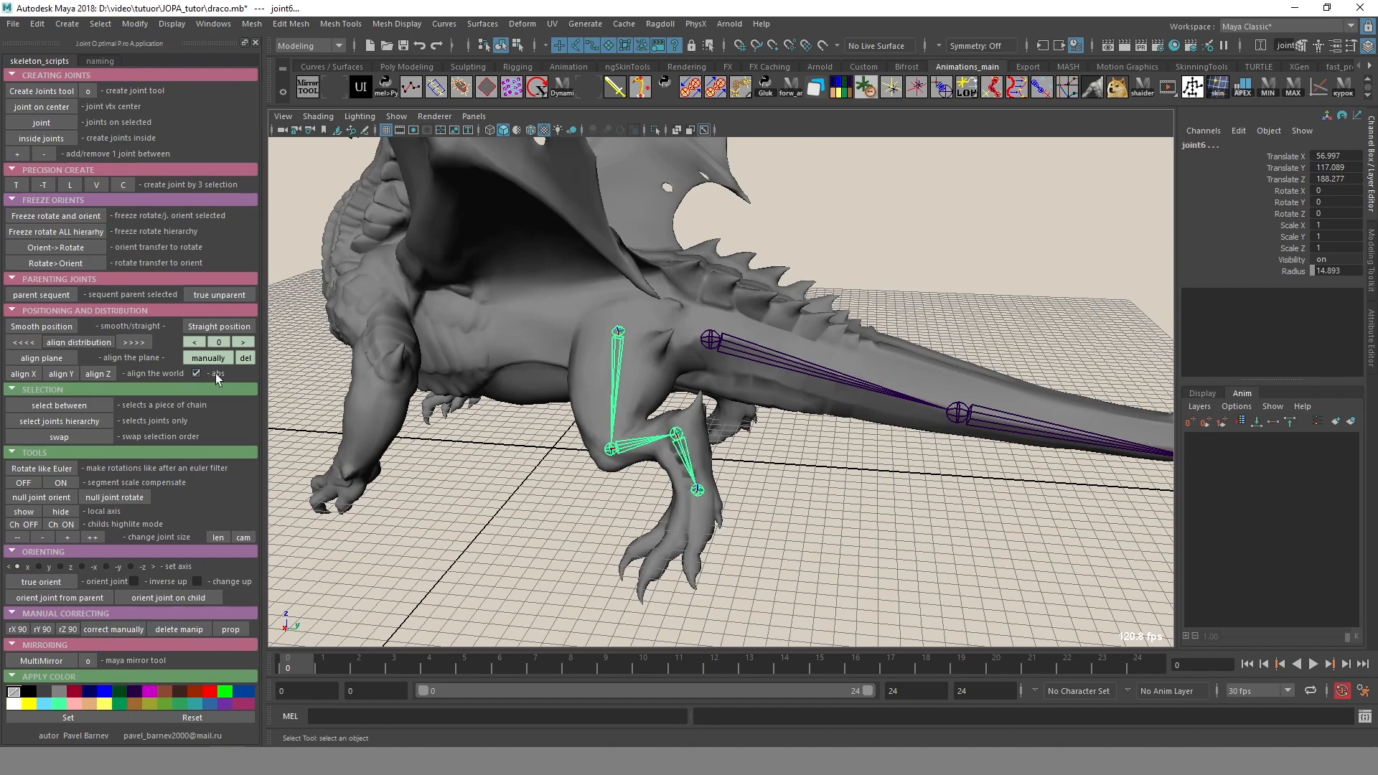
# Align the hind leg joints to world X 0 with the abs option turned on.
pyautogui.click(23, 374)
pyautogui.keyDown('alt'); pyautogui.moveTo(528, 407); pyautogui.dragTo(686, 337); pyautogui.keyUp('alt')
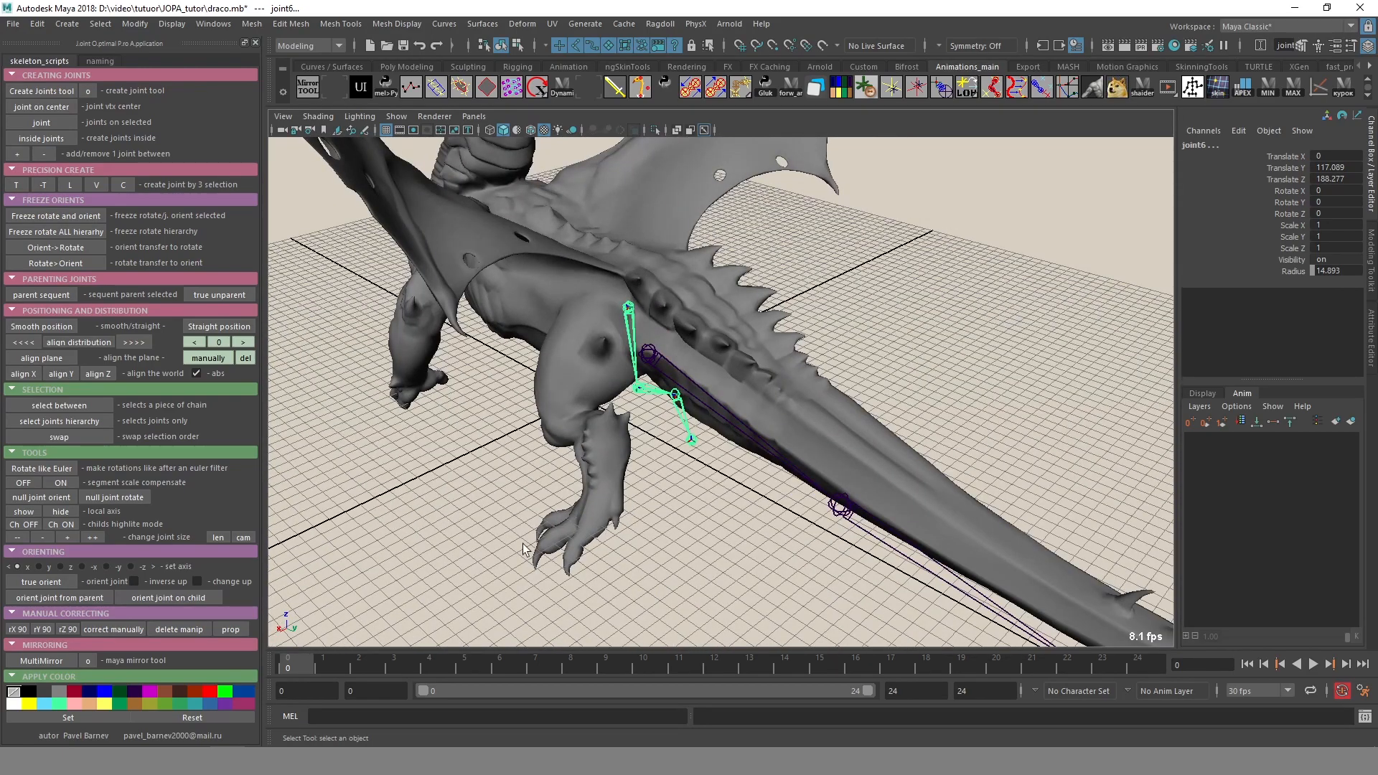
# Undo the hind leg alignment and align the whole tail joint hierarchy to world X 0.
pyautogui.hotkey('ctrl', 'z')
pyautogui.keyDown('alt'); pyautogui.moveTo(523, 544); pyautogui.dragTo(734, 424); pyautogui.keyUp('alt')
pyautogui.click(765, 367)
pyautogui.keyDown('alt'); pyautogui.moveTo(847, 434); pyautogui.dragTo(342, 424); pyautogui.keyUp('alt')
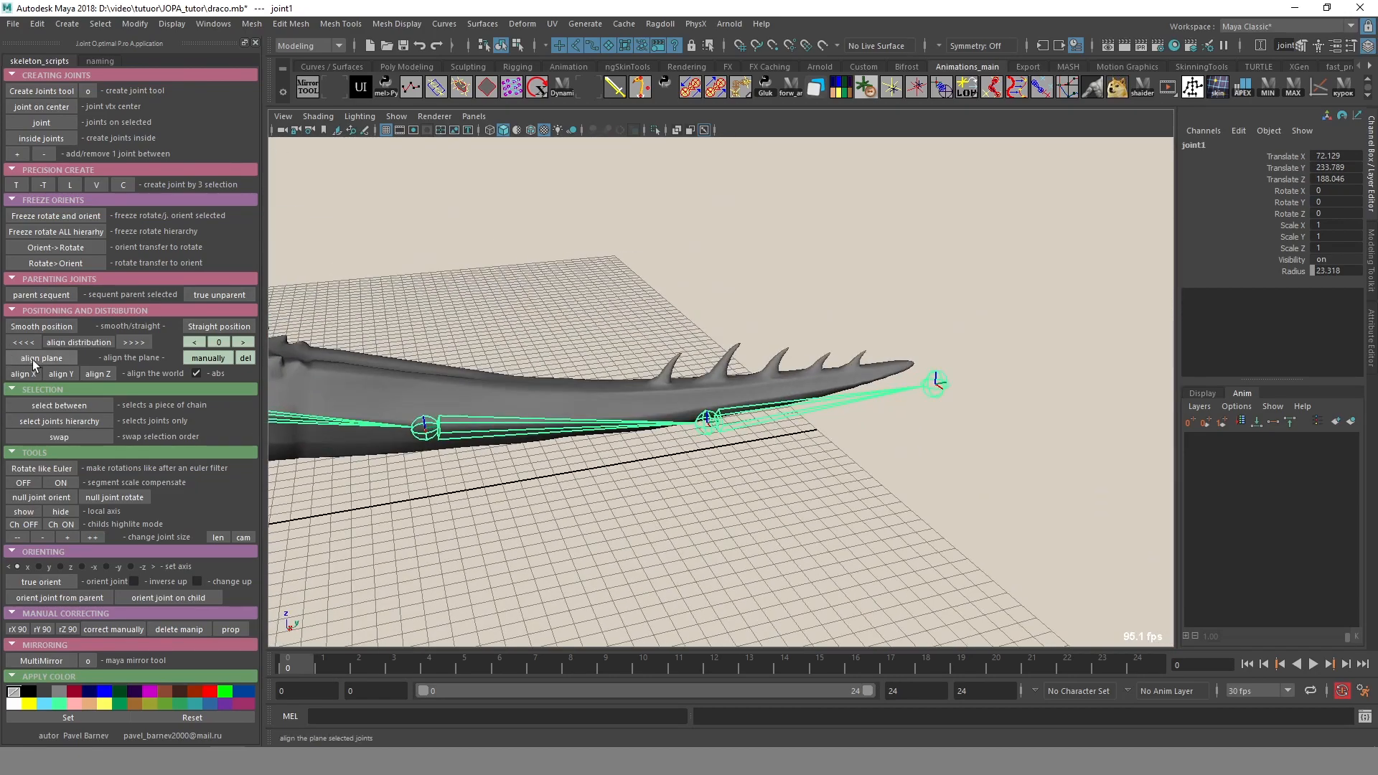
pyautogui.click(58, 420)
pyautogui.keyDown('alt'); pyautogui.moveTo(755, 523); pyautogui.dragTo(472, 309); pyautogui.keyUp('alt')
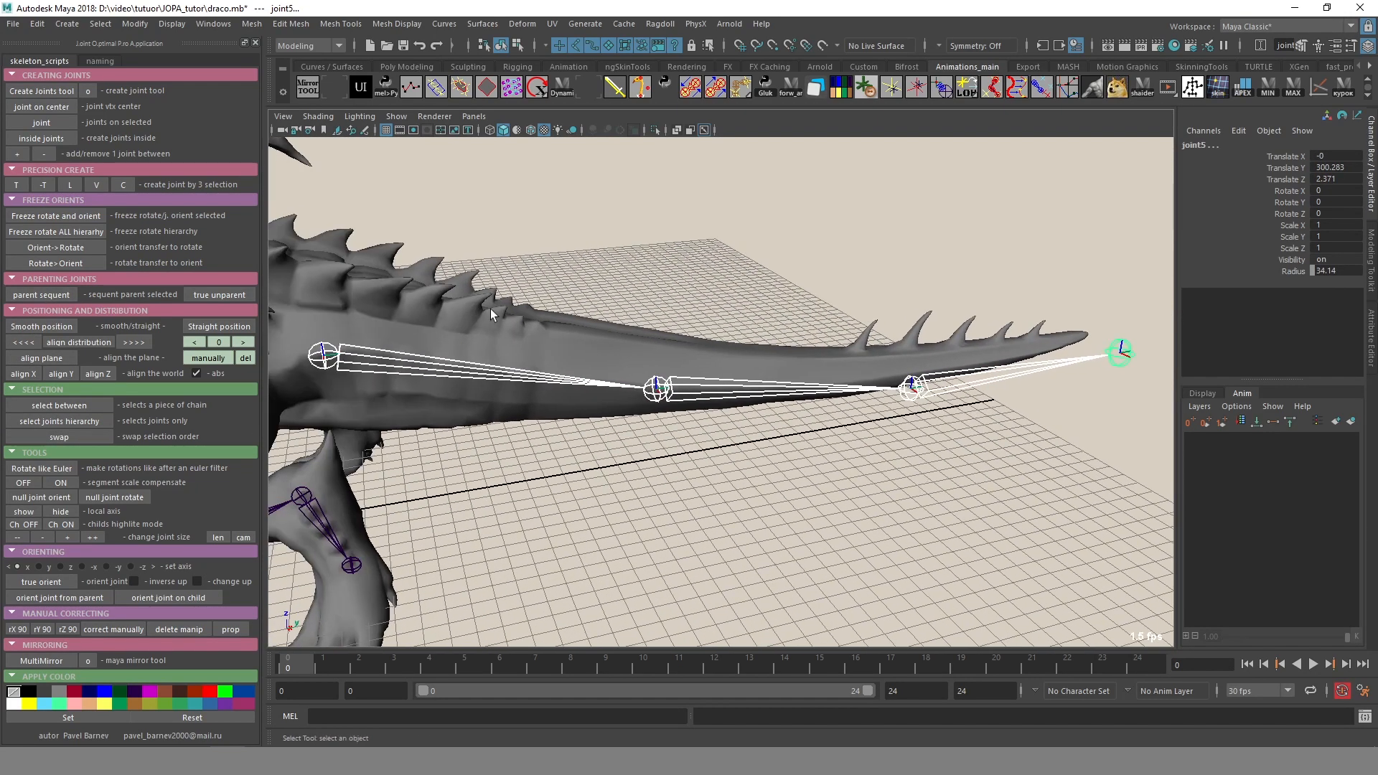
pyautogui.click(32, 376)
pyautogui.keyDown('alt'); pyautogui.moveTo(754, 427); pyautogui.dragTo(890, 323); pyautogui.keyUp('alt')
pyautogui.keyDown('alt'); pyautogui.moveTo(890, 322); pyautogui.dragTo(841, 446, button='middle'); pyautogui.keyUp('alt')
pyautogui.keyDown('alt'); pyautogui.moveTo(841, 446); pyautogui.dragTo(505, 411); pyautogui.keyUp('alt')
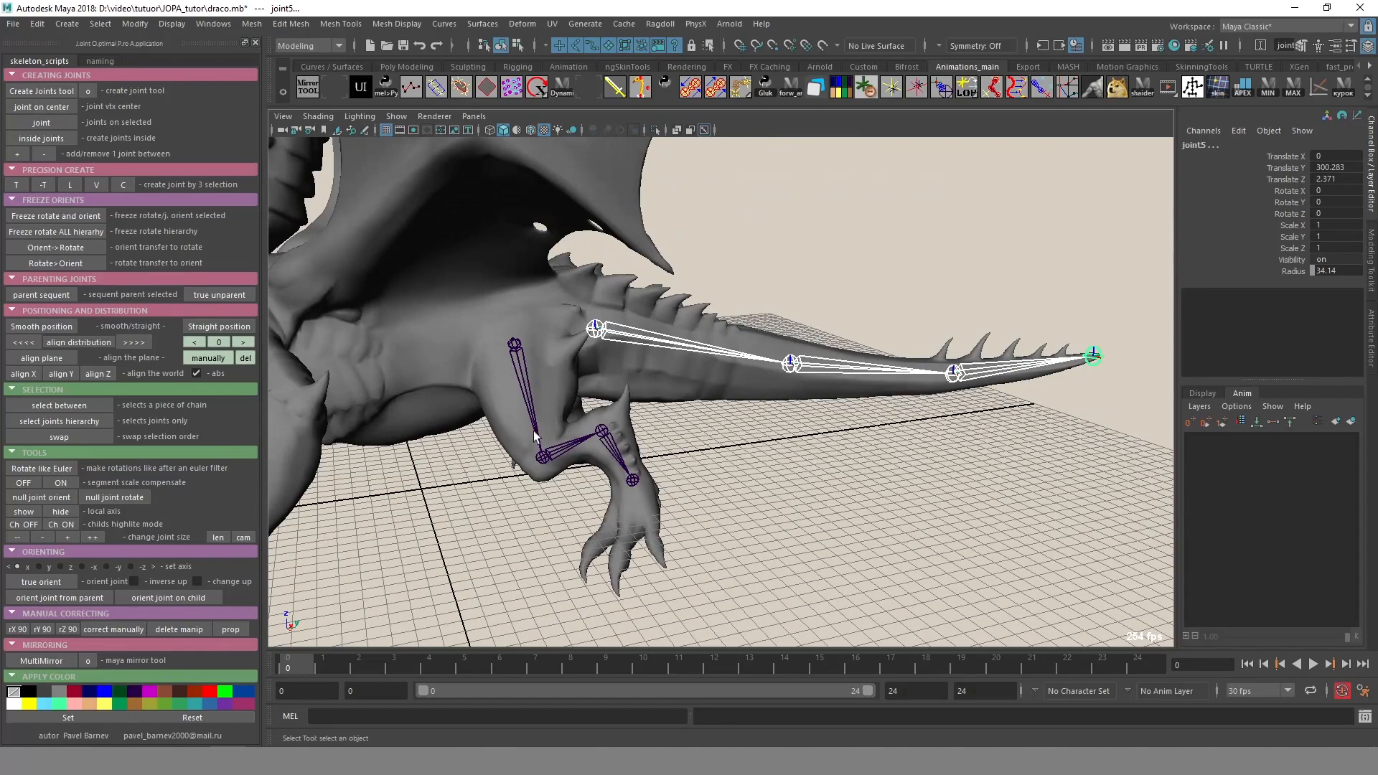
# Select the hind leg's full joint hierarchy and create a manual alignment plane for it.
pyautogui.click(526, 391)
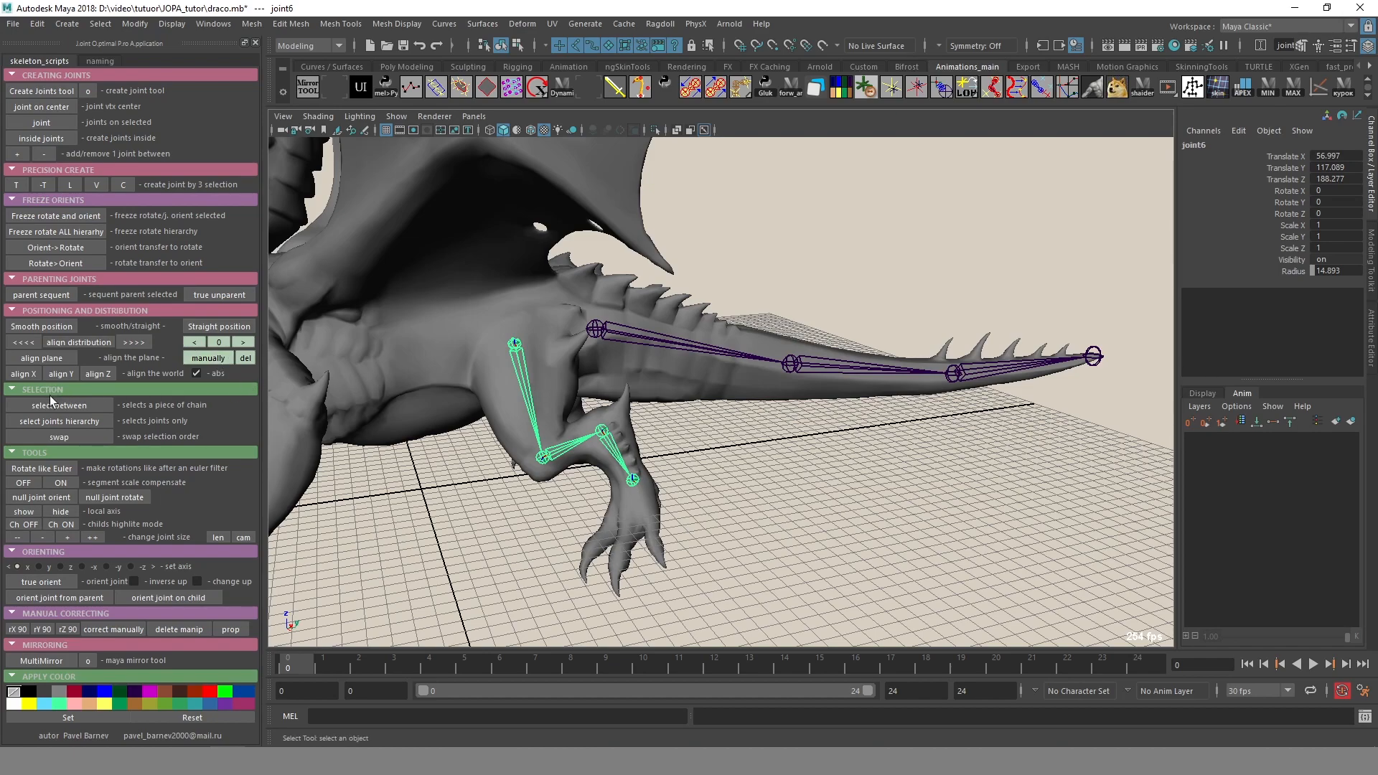
pyautogui.click(59, 421)
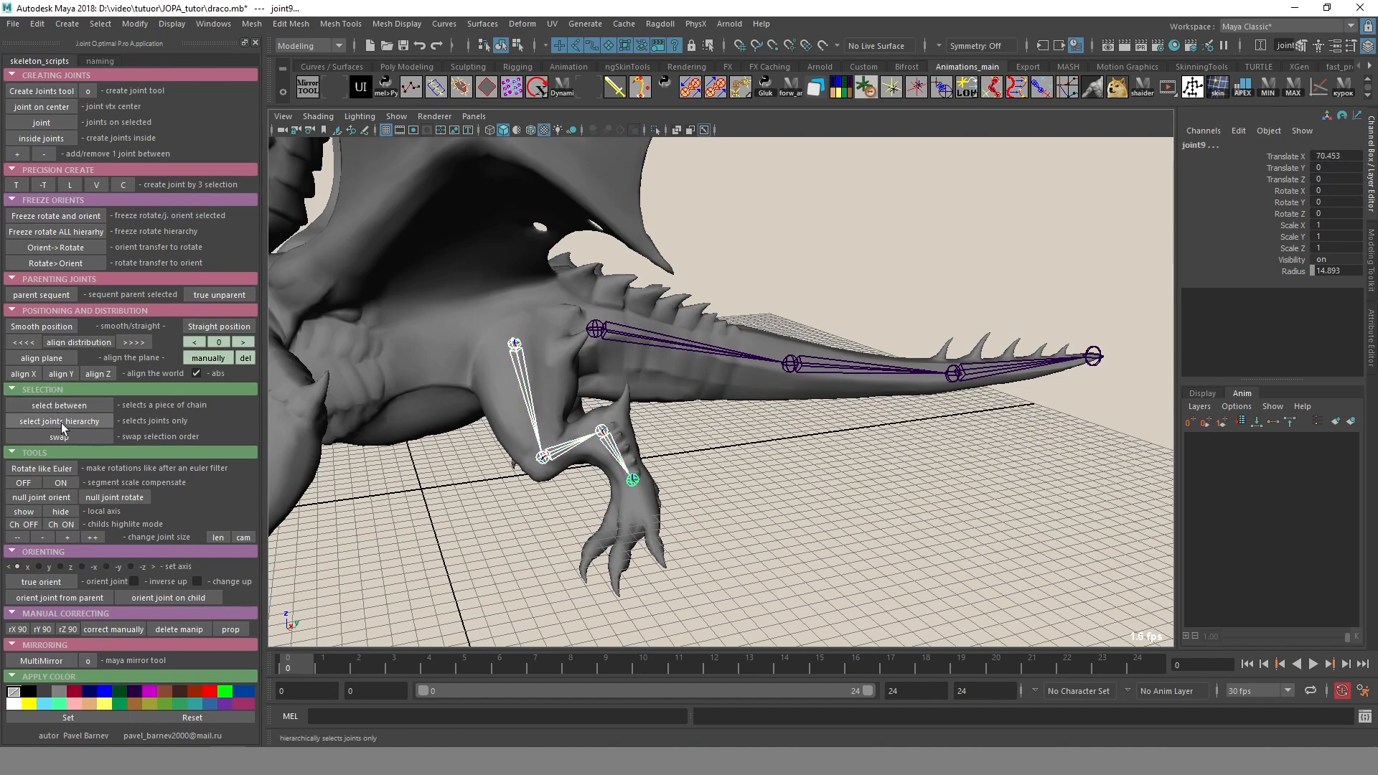
pyautogui.click(204, 360)
pyautogui.hotkey('alt', 'x')
pyautogui.moveTo(723, 480)
pyautogui.keyDown('alt'); pyautogui.mouseDown()
pyautogui.moveTo(654, 517)
pyautogui.moveTo(847, 495)
pyautogui.moveTo(700, 454)
pyautogui.mouseUp(); pyautogui.keyUp('alt')
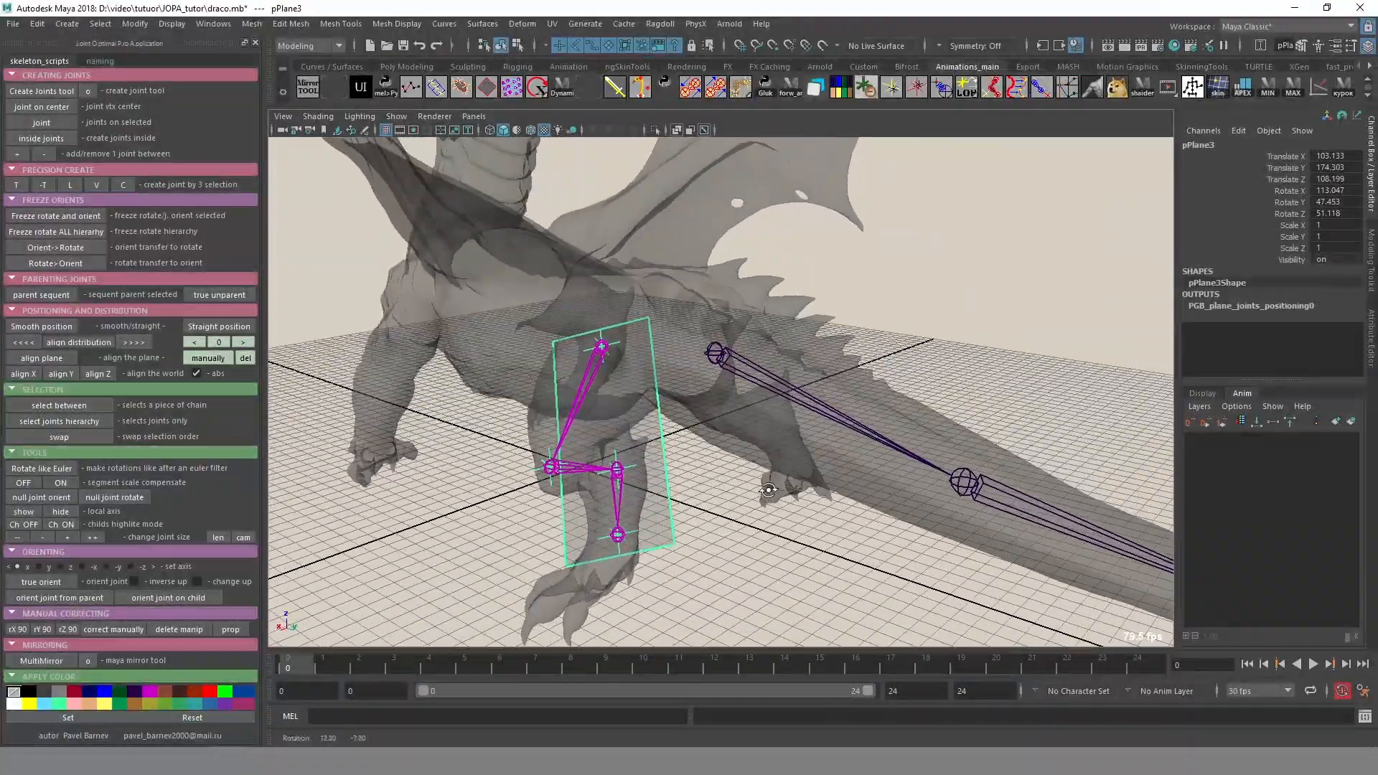
# Rotate the hind leg's alignment plane to about 125.8 degrees in X.
pyautogui.keyDown('alt'); pyautogui.moveTo(581, 472); pyautogui.dragTo(739, 438); pyautogui.keyUp('alt')
pyautogui.press('e')
pyautogui.hotkey('alt', 'x')
pyautogui.hotkey('alt', 'x')
pyautogui.keyDown('alt'); pyautogui.moveTo(739, 448); pyautogui.dragTo(689, 403); pyautogui.keyUp('alt')
pyautogui.hotkey('alt', 'x')
# Place the alignment plane's pivot at the hip joint and rotate the plane slightly around it.
pyautogui.click(194, 343)
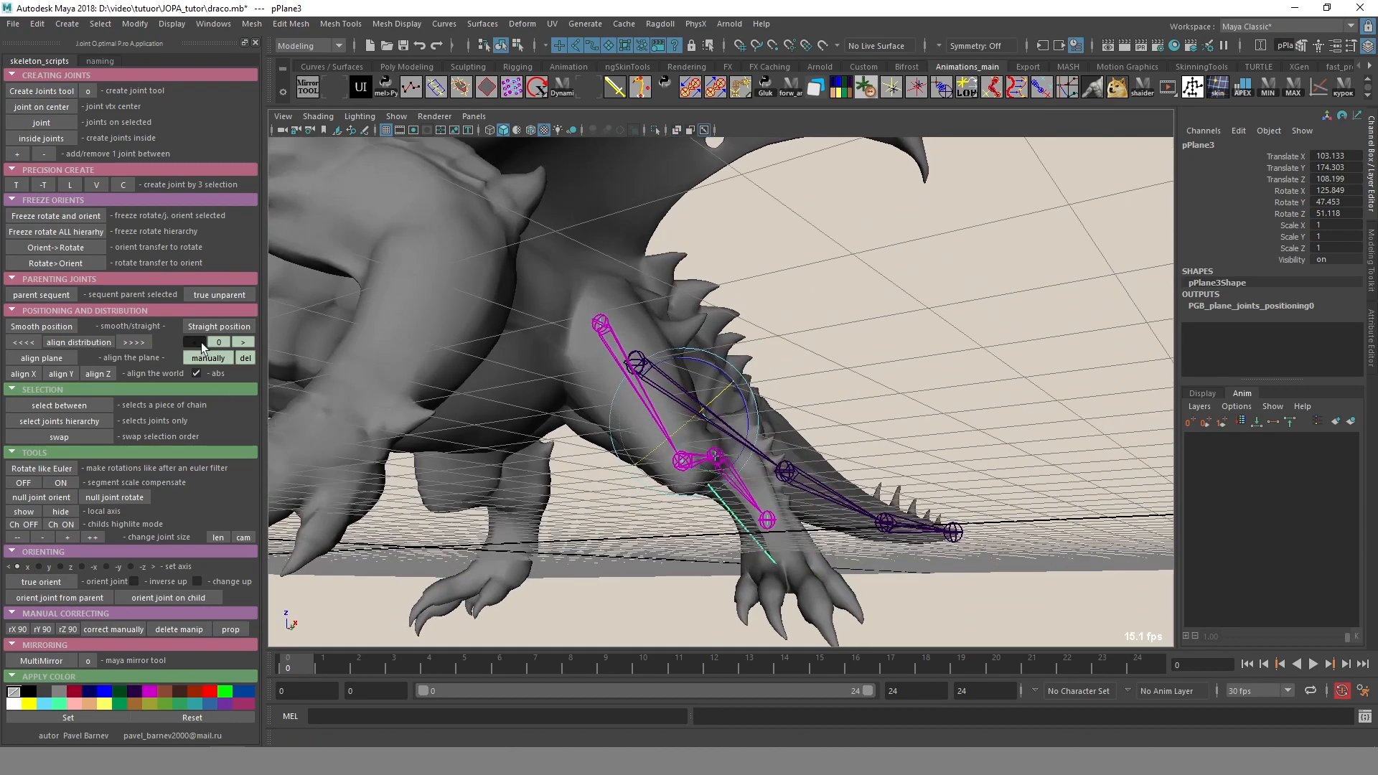
pyautogui.hotkey('alt', 'x')
pyautogui.keyDown('alt'); pyautogui.moveTo(846, 402); pyautogui.dragTo(682, 391); pyautogui.keyUp('alt')
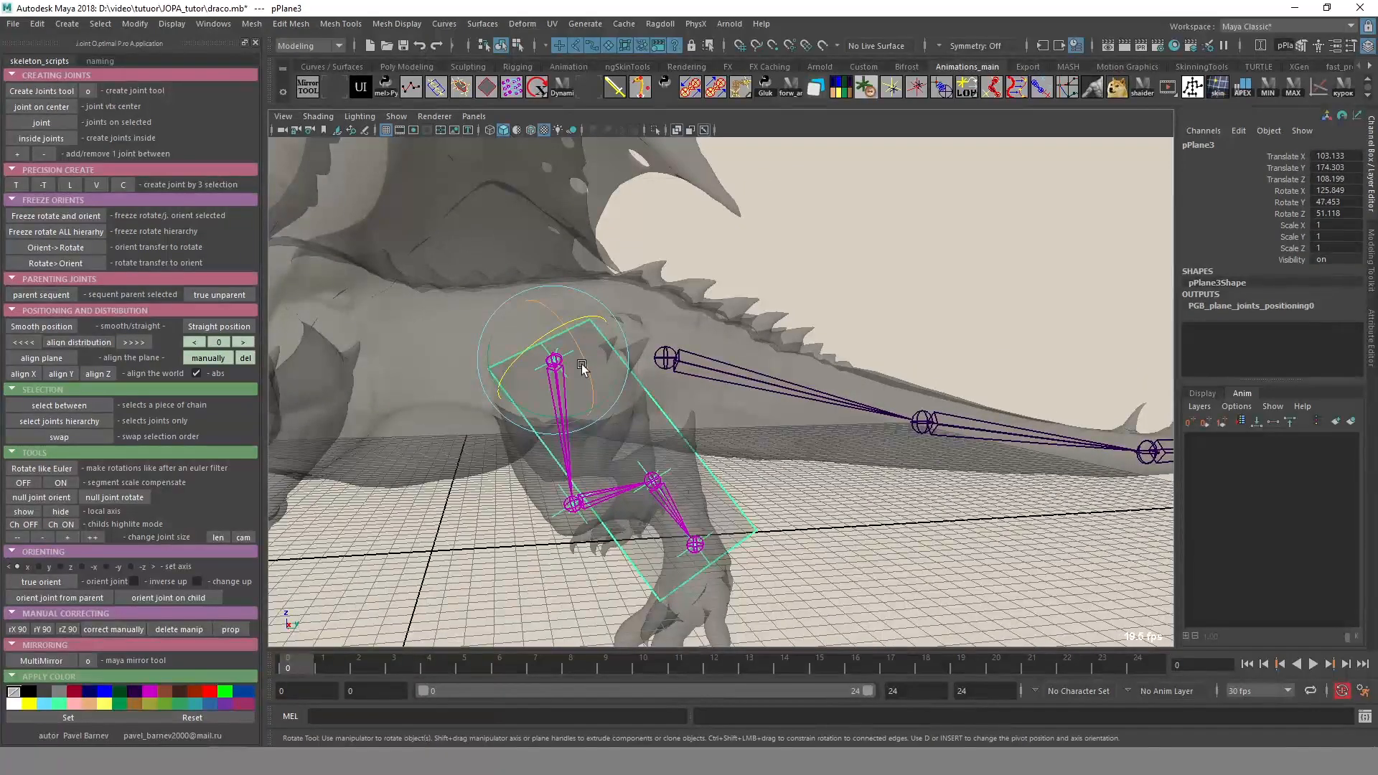
pyautogui.keyDown('alt'); pyautogui.moveTo(559, 366); pyautogui.dragTo(690, 333); pyautogui.keyUp('alt')
pyautogui.hotkey('alt', 'x')
# Rotate the alignment plane around the end joint to about 123.7, 45.7, 48.1 degrees, and return its pivot to the centre.
pyautogui.click(244, 343)
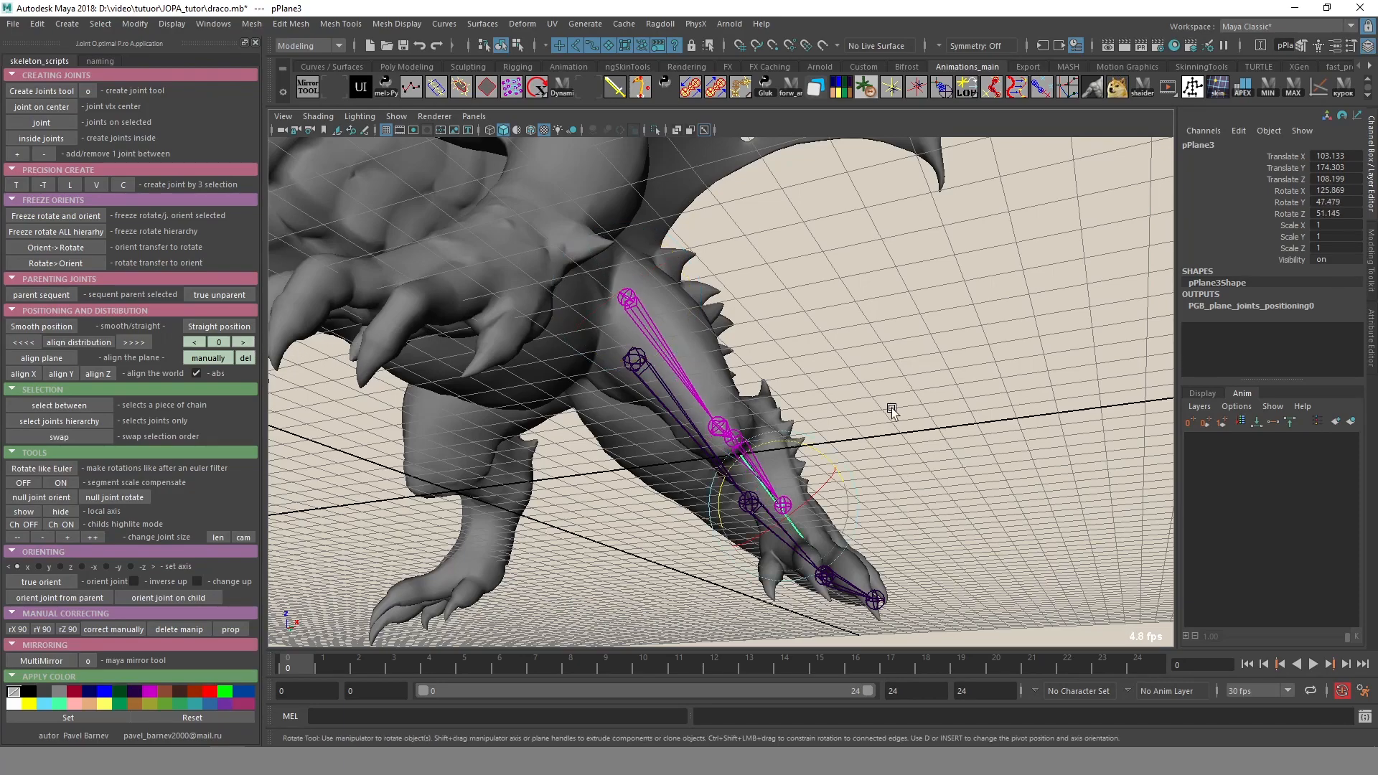
pyautogui.keyDown('alt'); pyautogui.moveTo(891, 410); pyautogui.dragTo(808, 435); pyautogui.keyUp('alt')
pyautogui.moveTo(731, 484); pyautogui.dragTo(717, 519)
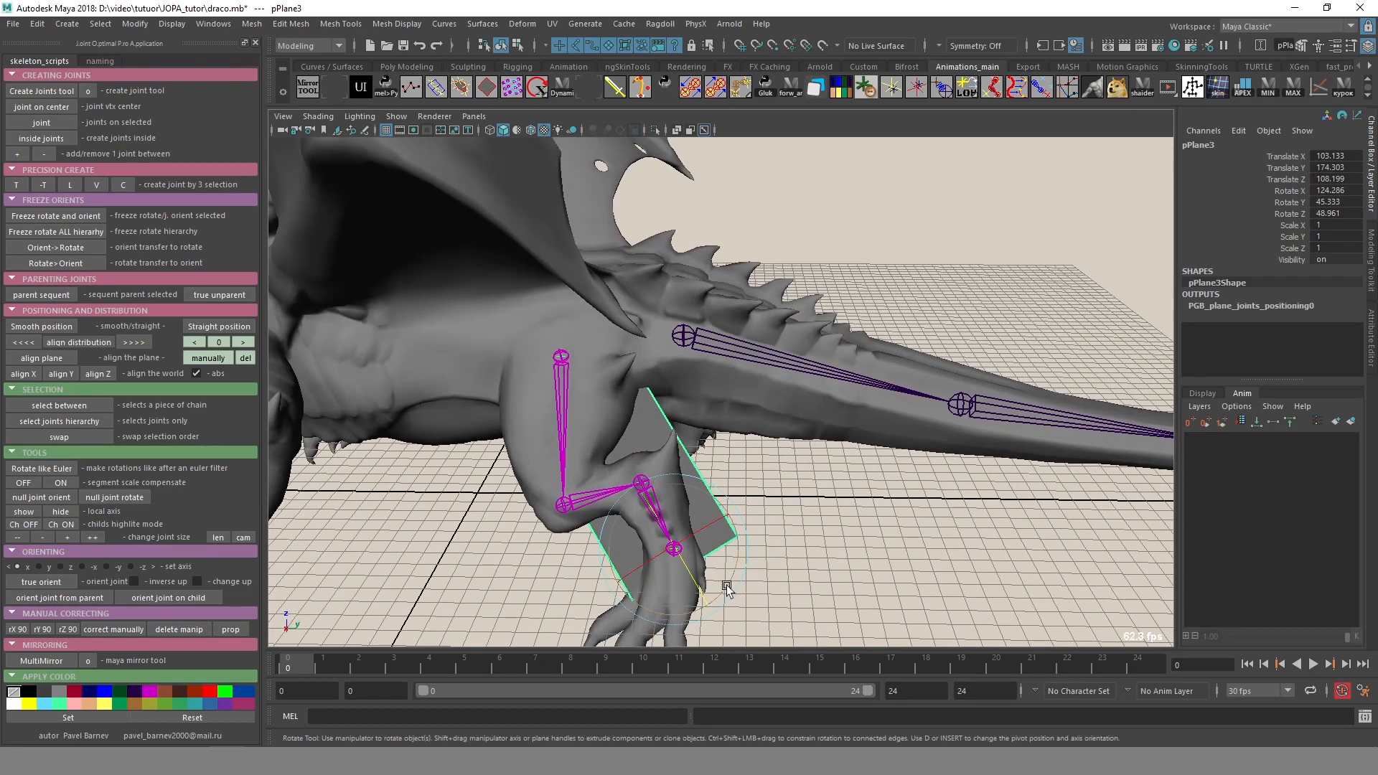
pyautogui.moveTo(636, 604); pyautogui.dragTo(636, 596)
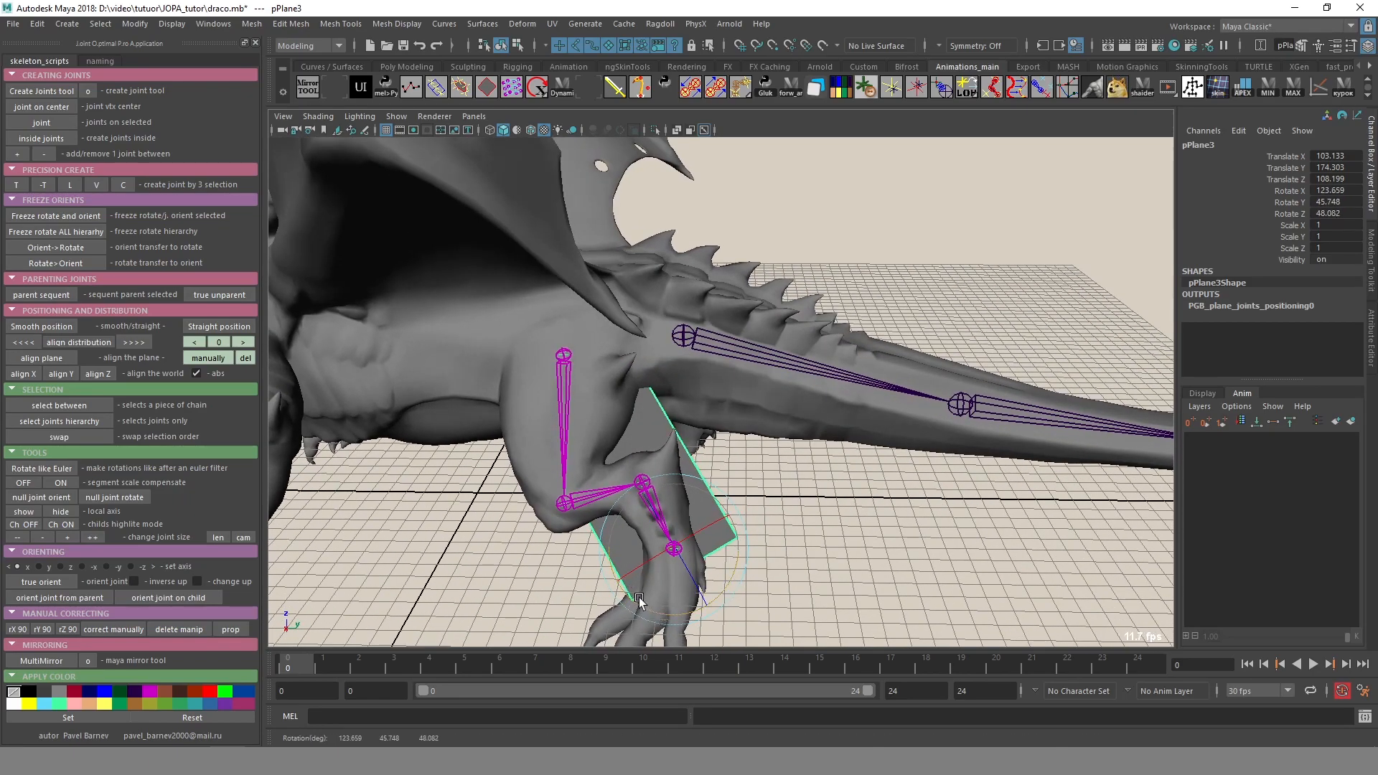
pyautogui.hotkey('alt', 'x')
pyautogui.moveTo(702, 541)
pyautogui.keyDown('alt'); pyautogui.mouseDown()
pyautogui.moveTo(686, 566)
pyautogui.moveTo(538, 457)
pyautogui.moveTo(647, 536)
pyautogui.mouseUp(); pyautogui.keyUp('alt')
pyautogui.click(214, 343)
# Slide the locators of the hind leg's two middle joints within the alignment plane.
pyautogui.keyDown('alt'); pyautogui.moveTo(557, 518); pyautogui.dragTo(613, 342); pyautogui.keyUp('alt')
pyautogui.click(580, 471)
pyautogui.moveTo(755, 492)
pyautogui.mouseDown(button='middle')
pyautogui.moveTo(752, 477)
pyautogui.moveTo(785, 486)
pyautogui.moveTo(773, 490)
pyautogui.mouseUp(button='middle')
pyautogui.click(683, 453)
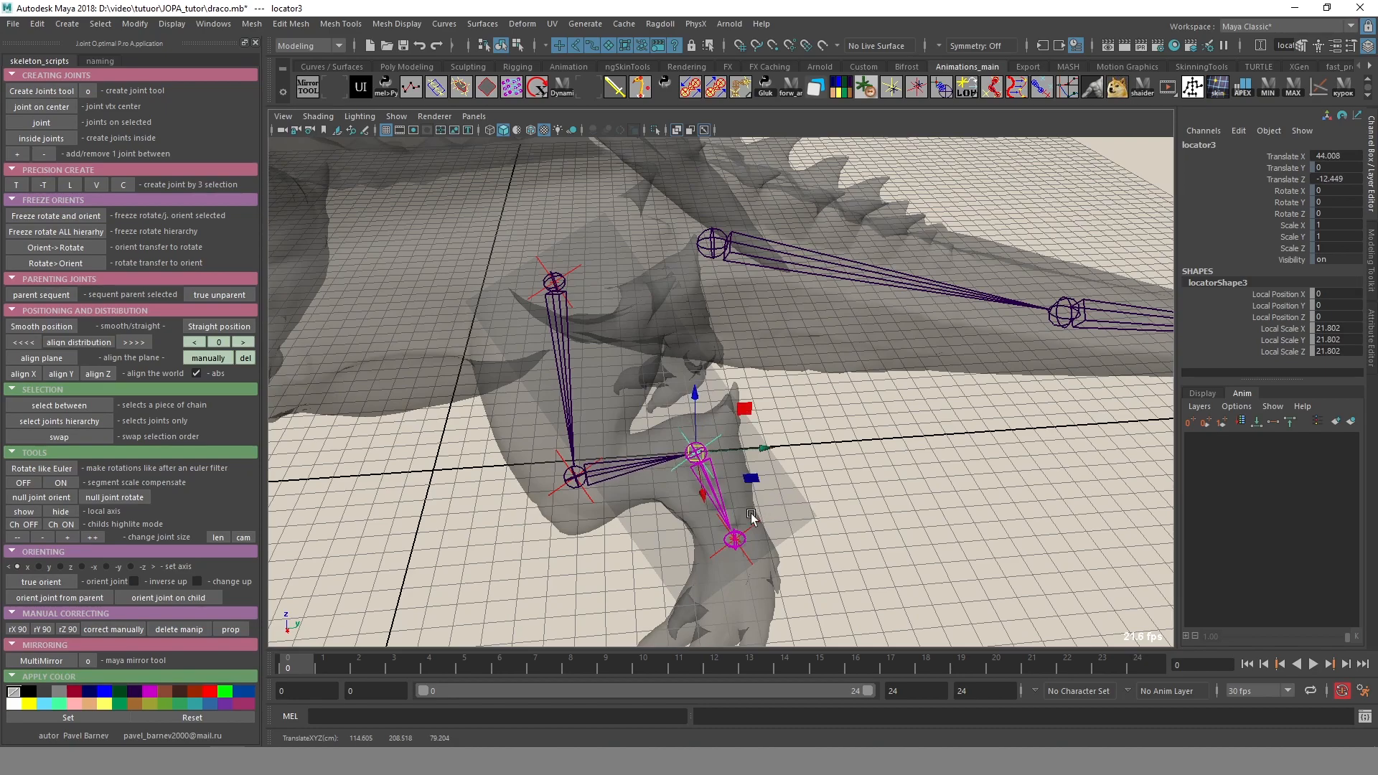
# Move the hind leg's end joint locator within the plane to about X 117.9 and Z 3.3.
pyautogui.click(734, 538)
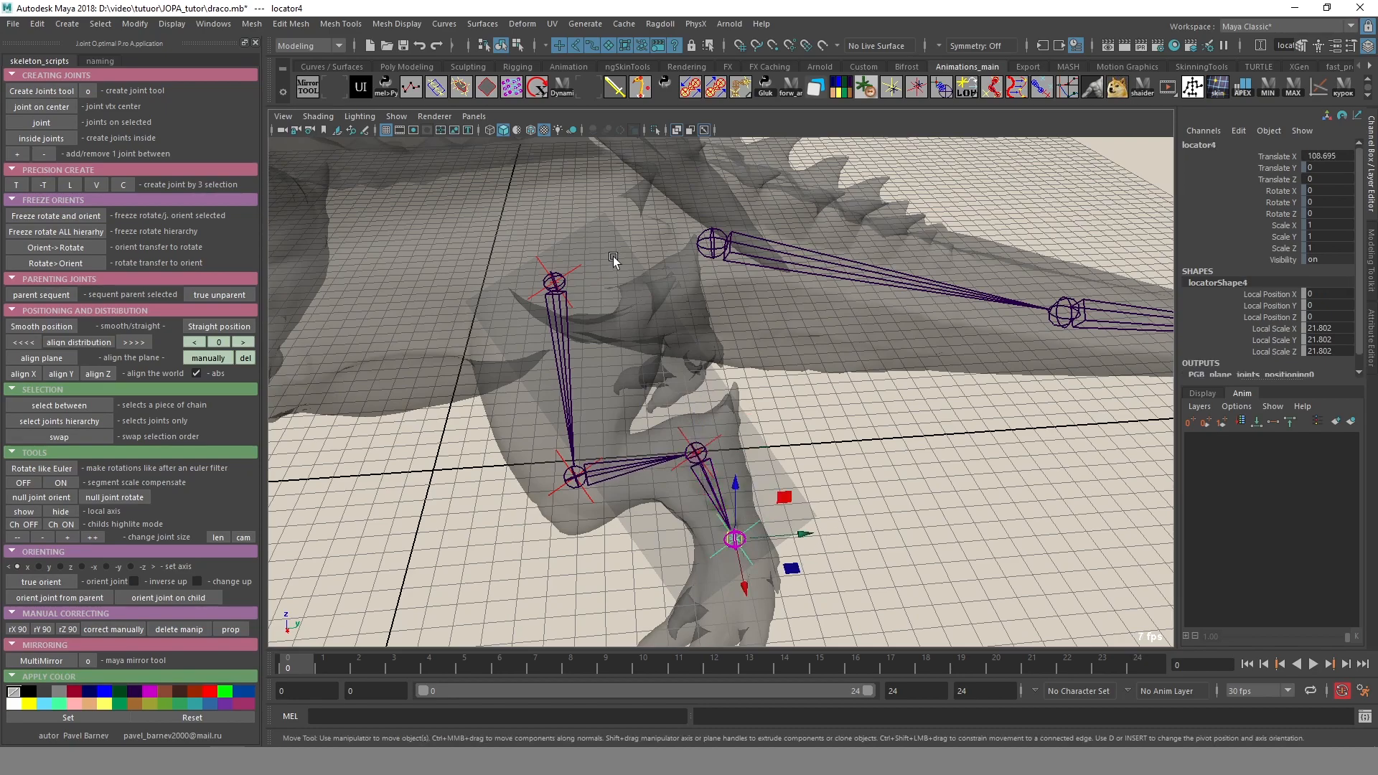
pyautogui.hotkey('alt', 'x')
pyautogui.moveTo(812, 491)
pyautogui.keyDown('alt'); pyautogui.mouseDown(button='middle')
pyautogui.moveTo(774, 409)
pyautogui.moveTo(838, 413)
pyautogui.mouseUp(button='middle'); pyautogui.keyUp('alt')
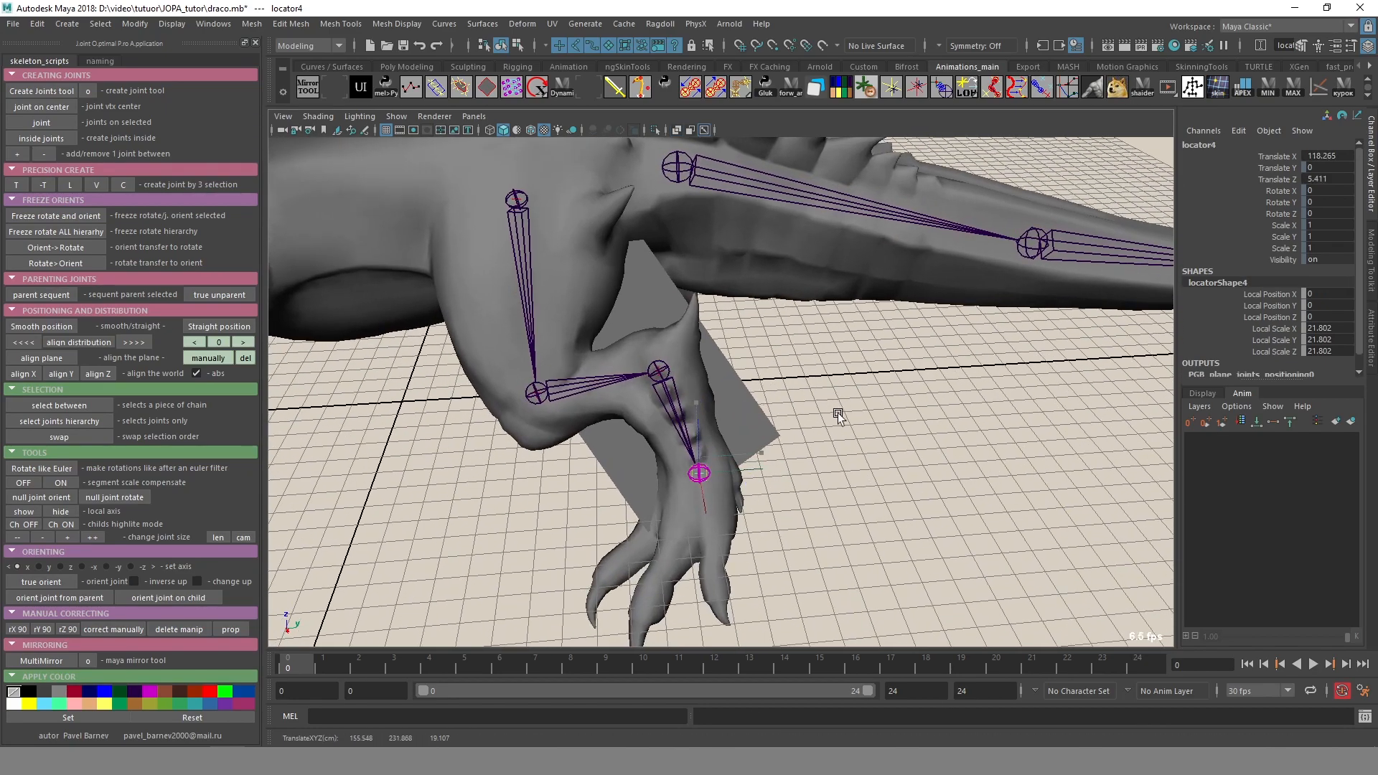
pyautogui.moveTo(838, 415)
pyautogui.keyDown('alt'); pyautogui.mouseDown()
pyautogui.moveTo(804, 414)
pyautogui.moveTo(846, 424)
pyautogui.mouseUp(); pyautogui.keyUp('alt')
pyautogui.hotkey('alt', 'x')
pyautogui.moveTo(849, 421); pyautogui.dragTo(849, 421, button='middle')
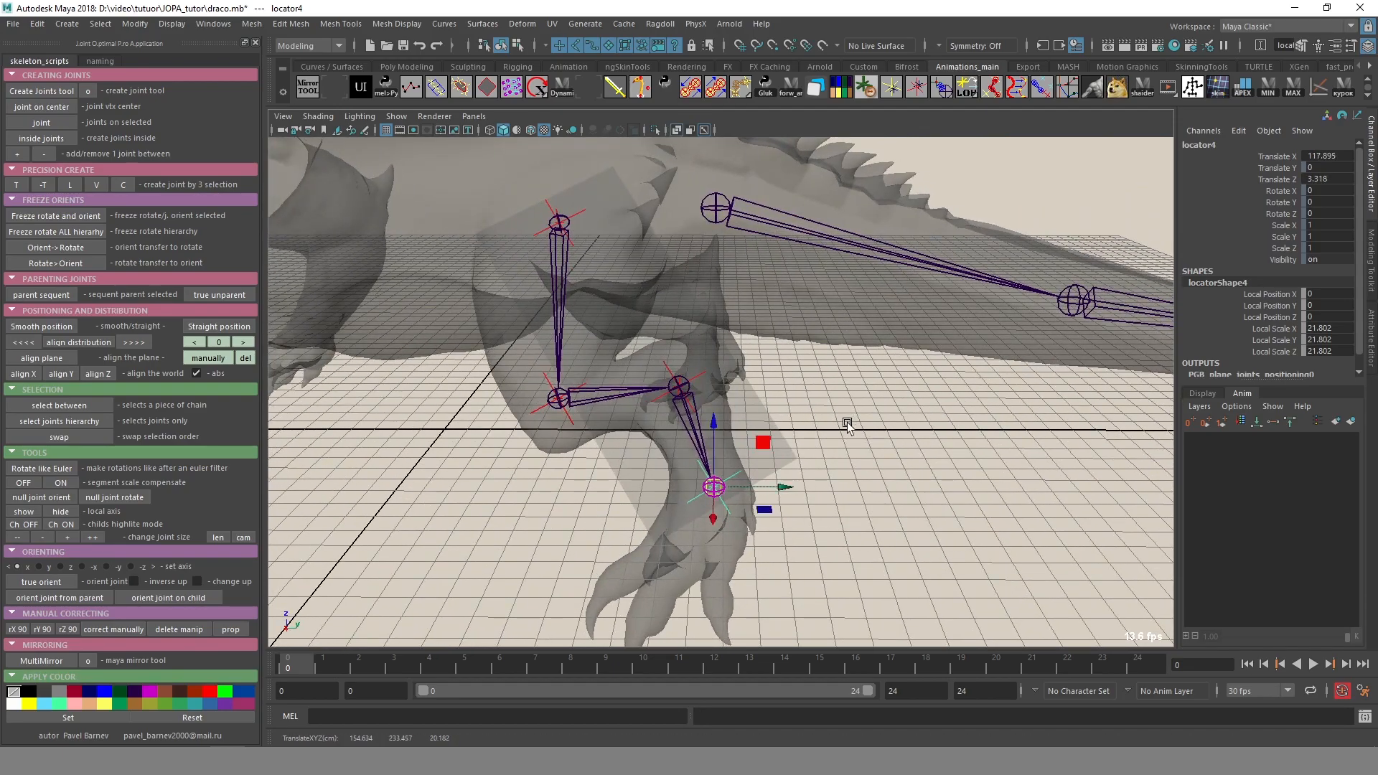
# Move the hip joint locator to about X -118.1 and Z -7.1, and delete the plane manipulator.
pyautogui.click(560, 222)
pyautogui.keyDown('alt'); pyautogui.moveTo(604, 334); pyautogui.dragTo(661, 539); pyautogui.keyUp('alt')
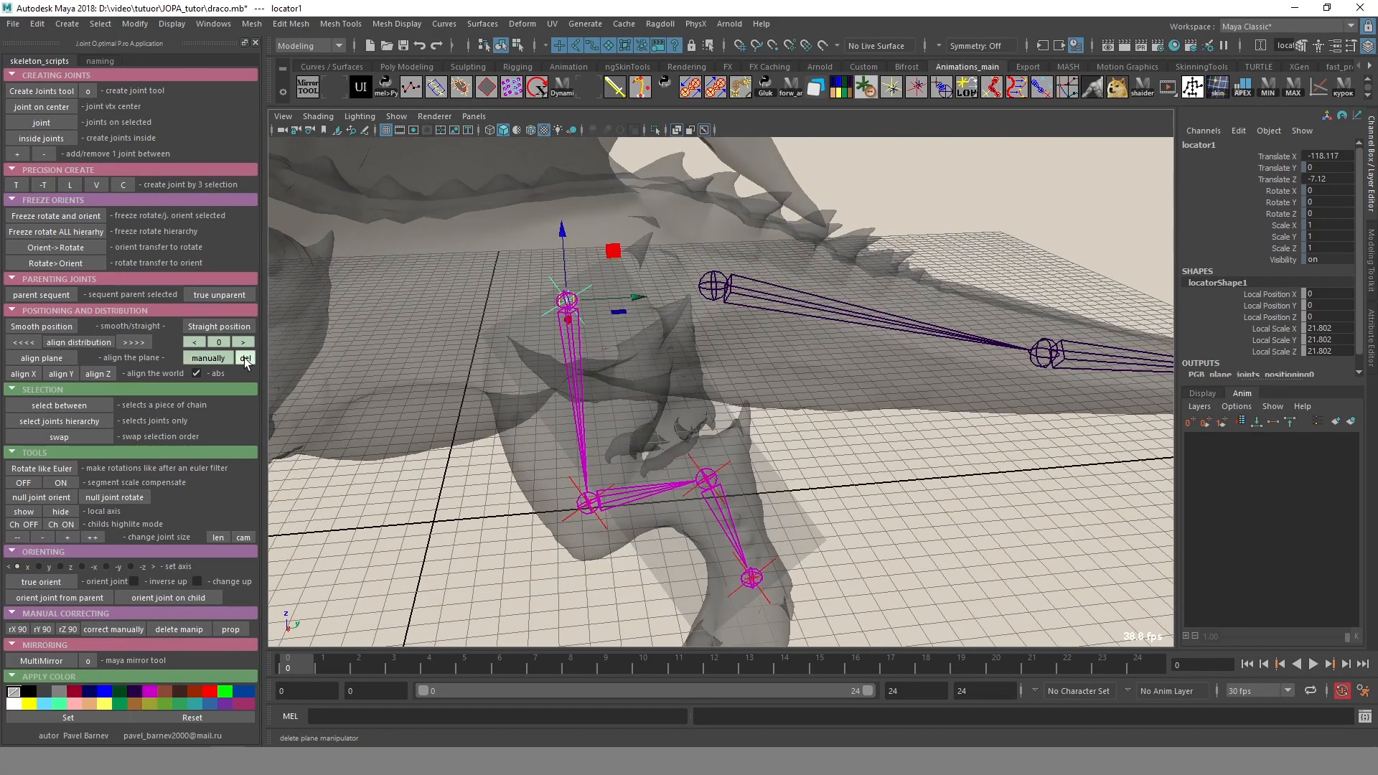
pyautogui.click(244, 358)
pyautogui.keyDown('alt'); pyautogui.moveTo(390, 416); pyautogui.dragTo(766, 495); pyautogui.keyUp('alt')
pyautogui.keyDown('alt'); pyautogui.moveTo(874, 544); pyautogui.dragTo(667, 495, button='right'); pyautogui.keyUp('alt')
pyautogui.keyDown('alt'); pyautogui.moveTo(668, 495); pyautogui.dragTo(752, 485); pyautogui.keyUp('alt')
pyautogui.keyDown('alt'); pyautogui.moveTo(752, 486); pyautogui.dragTo(895, 468, button='right'); pyautogui.keyUp('alt')
pyautogui.keyDown('alt'); pyautogui.moveTo(894, 468); pyautogui.dragTo(826, 464, button='middle'); pyautogui.keyUp('alt')
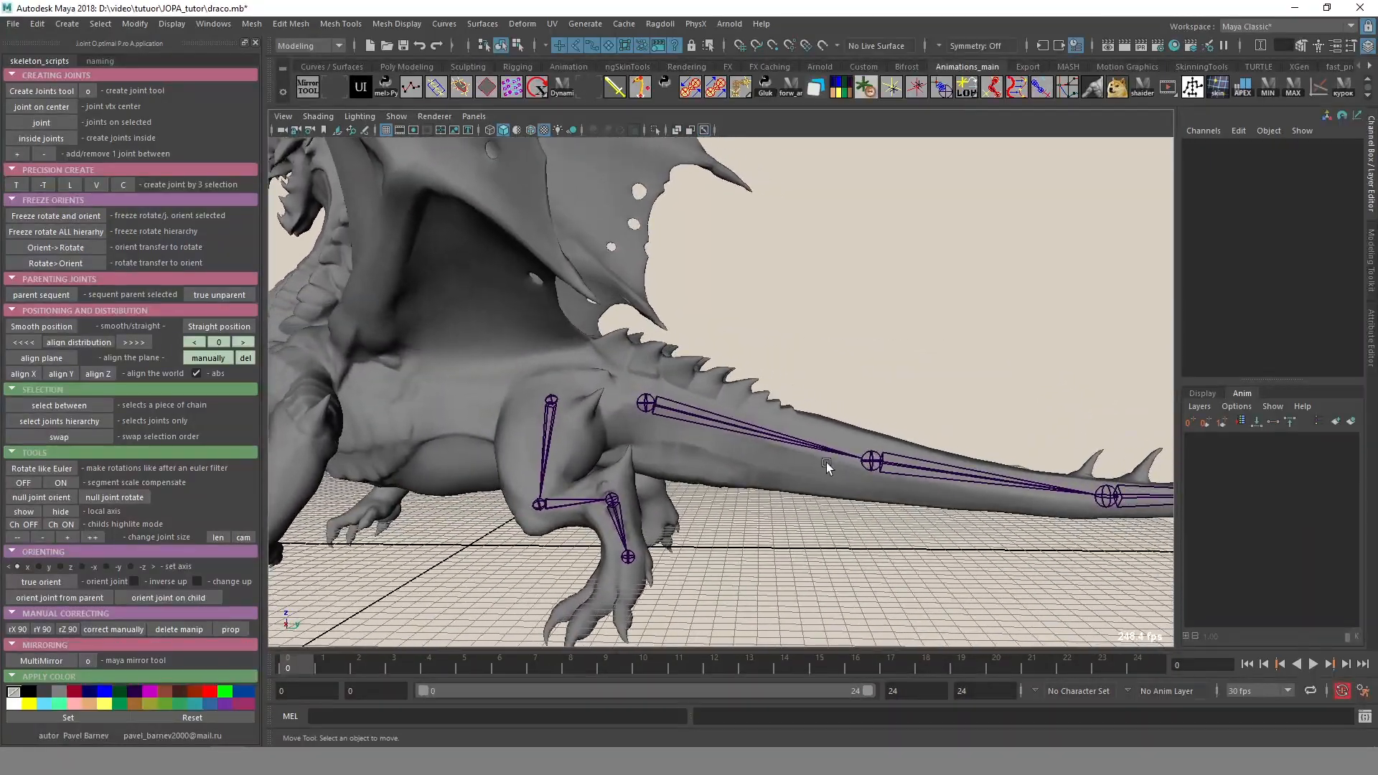
# Select the tail's full joint hierarchy and add in-between joints along the chain.
pyautogui.click(795, 424)
pyautogui.keyDown('alt'); pyautogui.moveTo(794, 424); pyautogui.dragTo(515, 424); pyautogui.keyUp('alt')
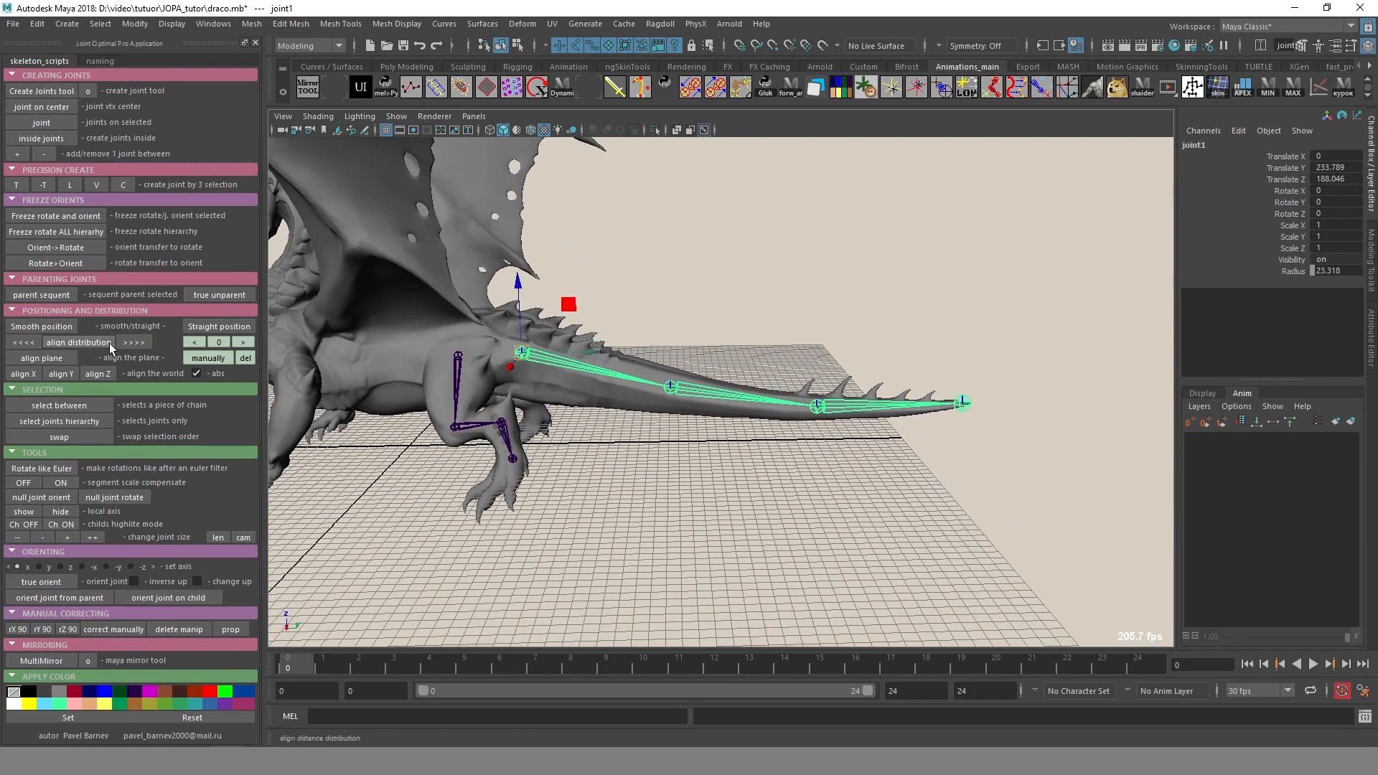
pyautogui.click(91, 428)
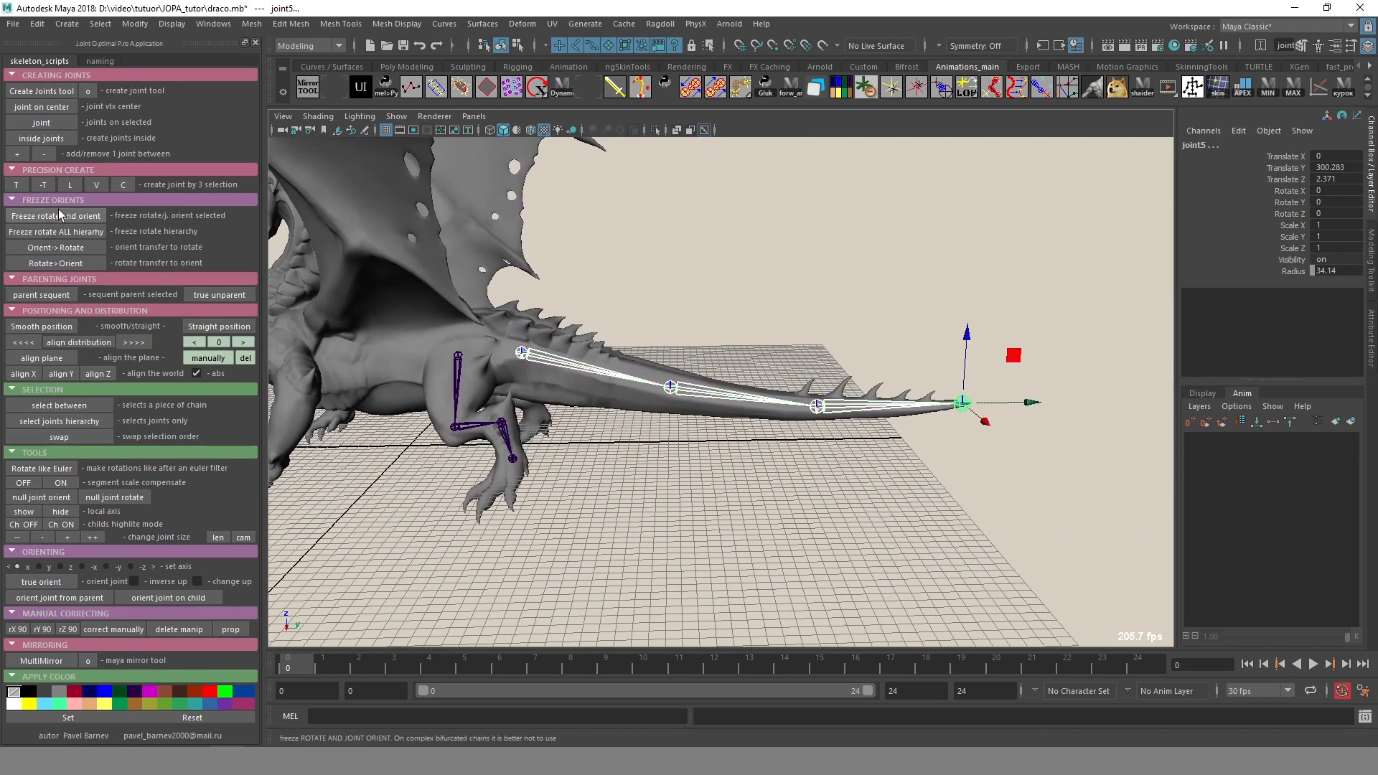
pyautogui.click(18, 155)
# Move the tail chain's root joint forward over the hips, leaving its child joints in place.
pyautogui.keyDown('alt'); pyautogui.moveTo(689, 470); pyautogui.dragTo(729, 523); pyautogui.keyUp('alt')
pyautogui.click(558, 376)
pyautogui.keyDown('alt'); pyautogui.moveTo(729, 523); pyautogui.dragTo(796, 545, button='right'); pyautogui.keyUp('alt')
pyautogui.keyDown('alt'); pyautogui.moveTo(797, 545); pyautogui.dragTo(902, 475, button='middle'); pyautogui.keyUp('alt')
pyautogui.hotkey('alt', 'x')
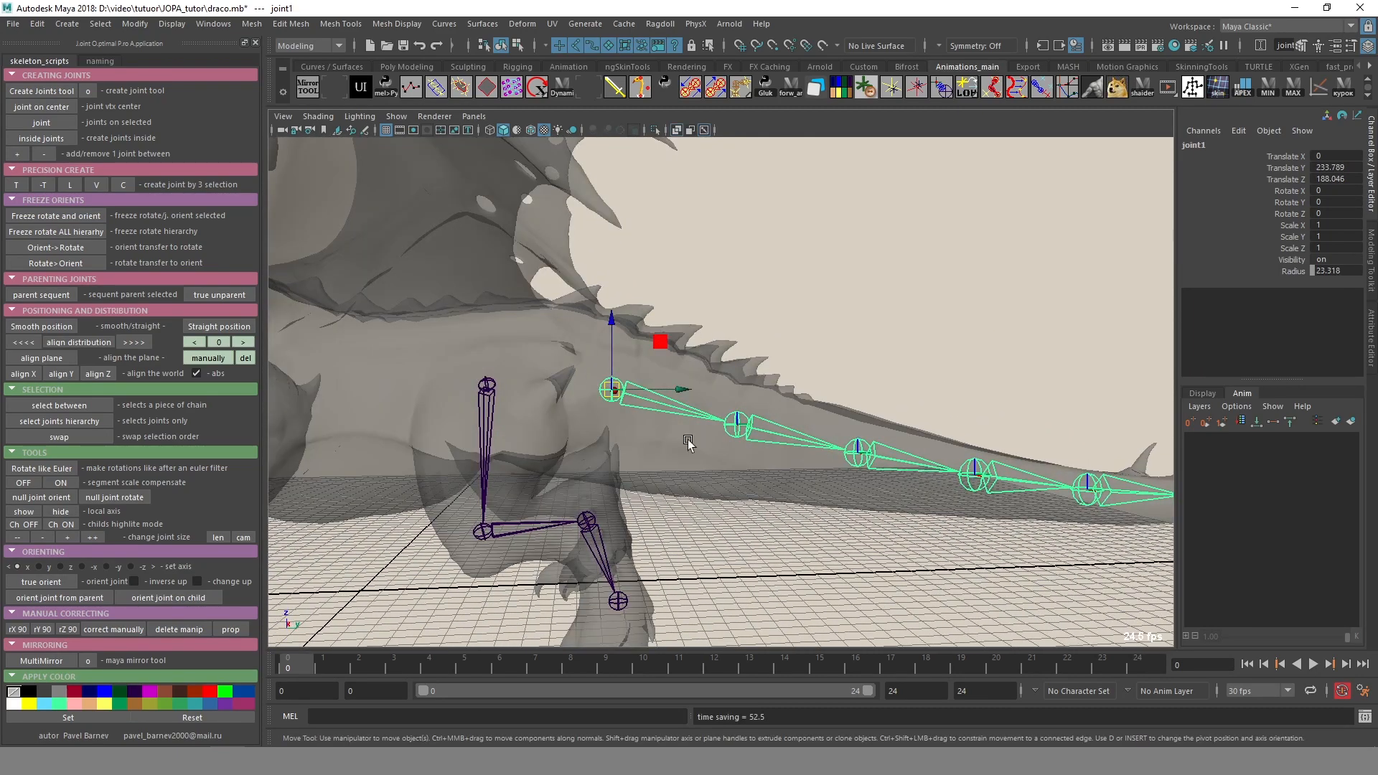
pyautogui.hotkey('alt', 'x')
pyautogui.moveTo(824, 486); pyautogui.dragTo(716, 453, button='middle')
# Select all joints in the tail hierarchy and smooth their positions.
pyautogui.keyDown('alt'); pyautogui.moveTo(712, 553); pyautogui.dragTo(646, 474, button='right'); pyautogui.keyUp('alt')
pyautogui.click(58, 421)
pyautogui.keyDown('alt'); pyautogui.moveTo(940, 402); pyautogui.dragTo(877, 399, button='right'); pyautogui.keyUp('alt')
pyautogui.keyDown('alt'); pyautogui.moveTo(876, 399); pyautogui.dragTo(744, 407, button='middle'); pyautogui.keyUp('alt')
pyautogui.keyDown('alt'); pyautogui.moveTo(743, 409); pyautogui.dragTo(875, 414, button='right'); pyautogui.keyUp('alt')
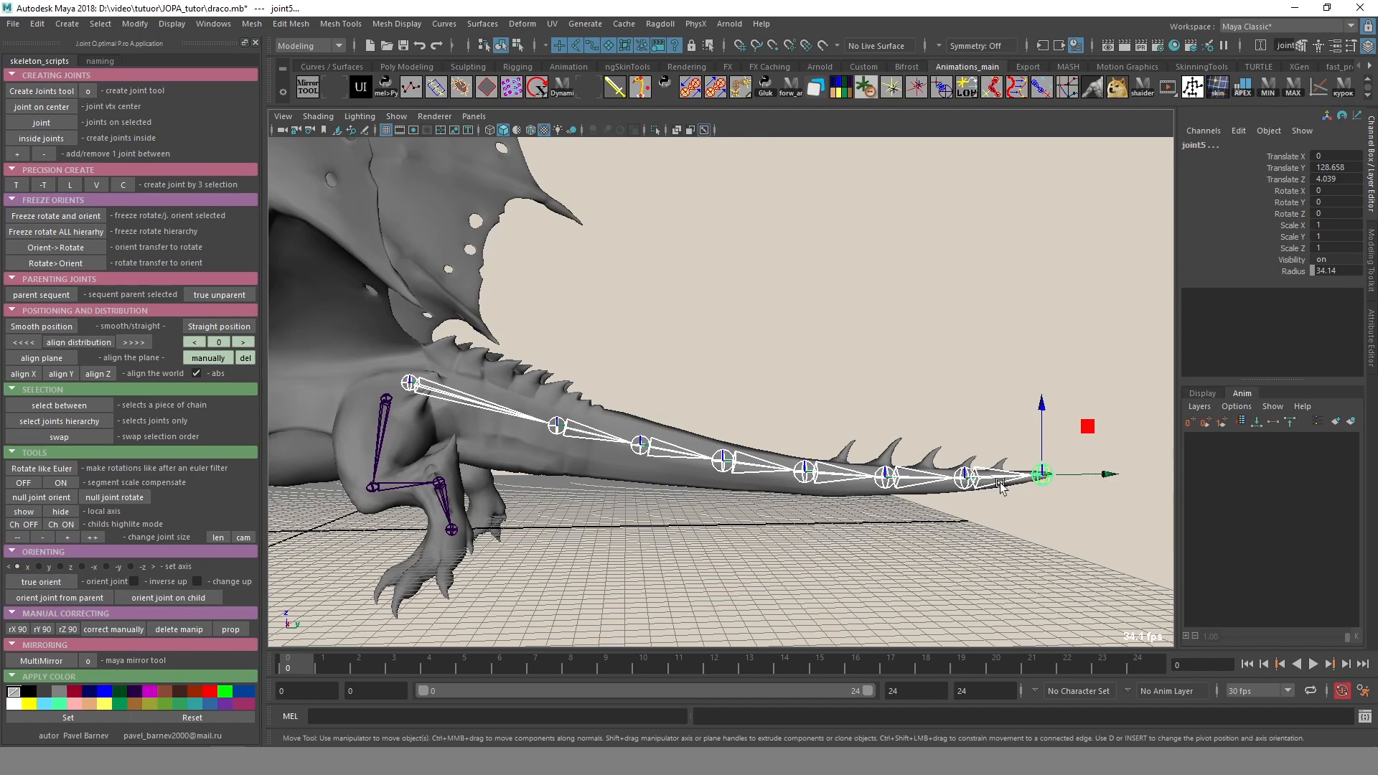
pyautogui.click(42, 327)
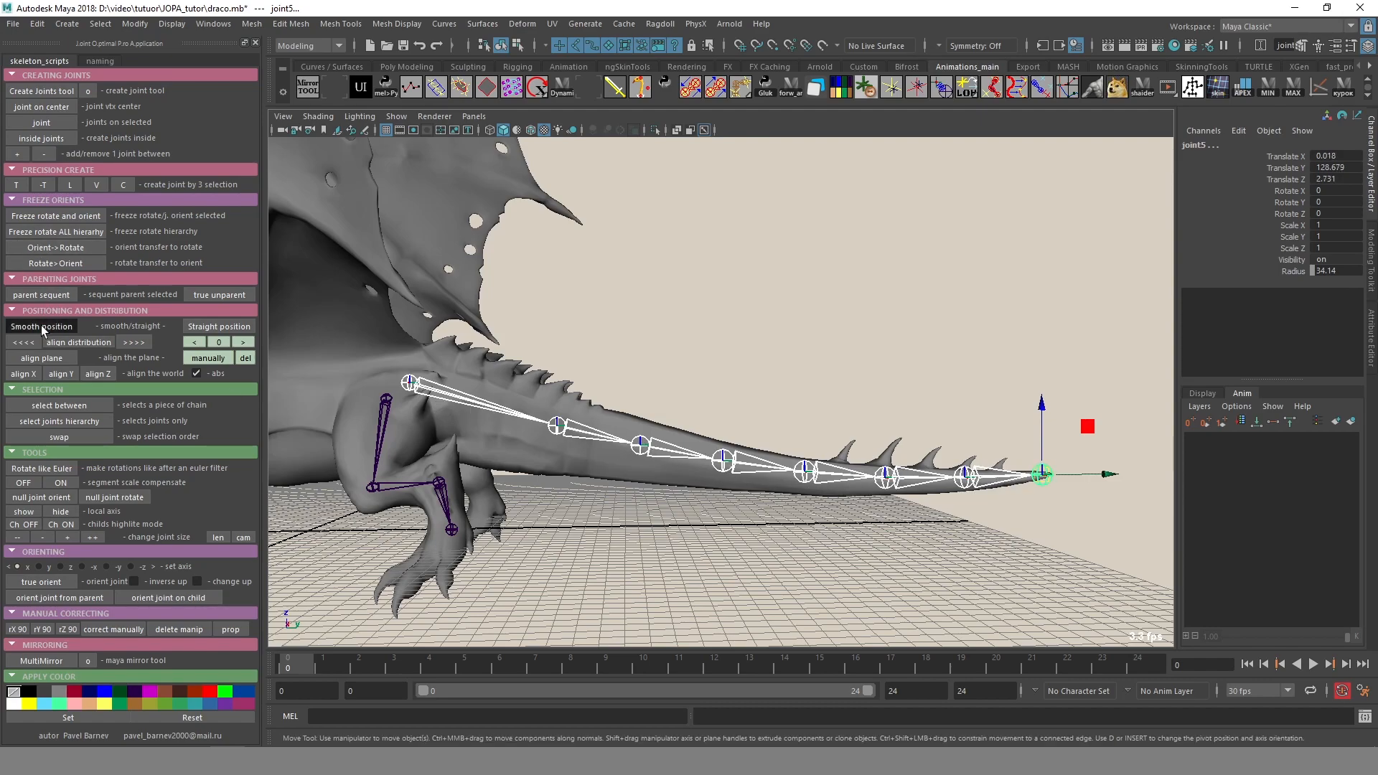
# Displace the third and fifth tail joints downward to make the chain uneven.
pyautogui.click(658, 453)
pyautogui.press('d')
pyautogui.moveTo(673, 502); pyautogui.dragTo(668, 540, button='middle')
pyautogui.click(809, 462)
pyautogui.moveTo(853, 532); pyautogui.dragTo(694, 502, button='middle')
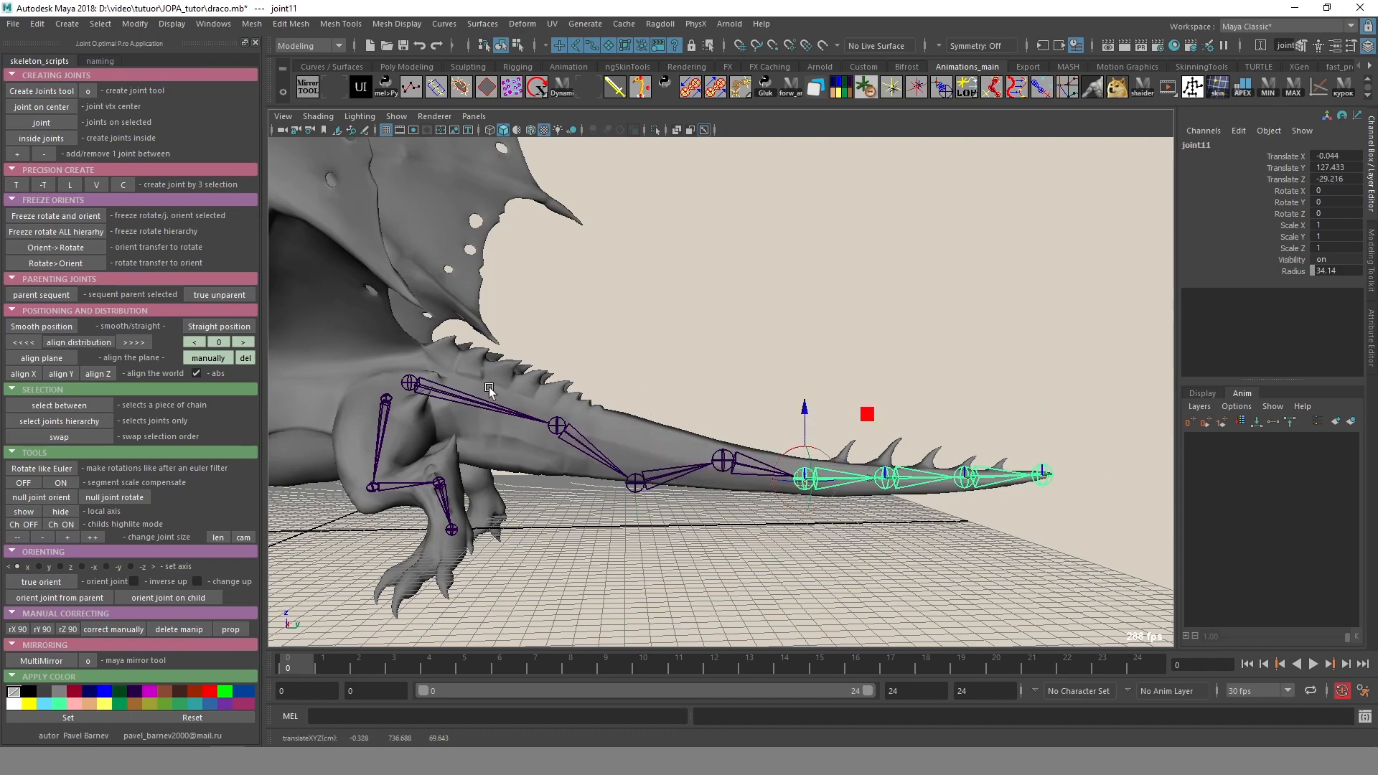
# Select the entire tail joint hierarchy and repeatedly smooth the joint positions into an even curve.
pyautogui.moveTo(463, 365); pyautogui.dragTo(465, 451)
pyautogui.hotkey('ctrl', 'shift', 'h')
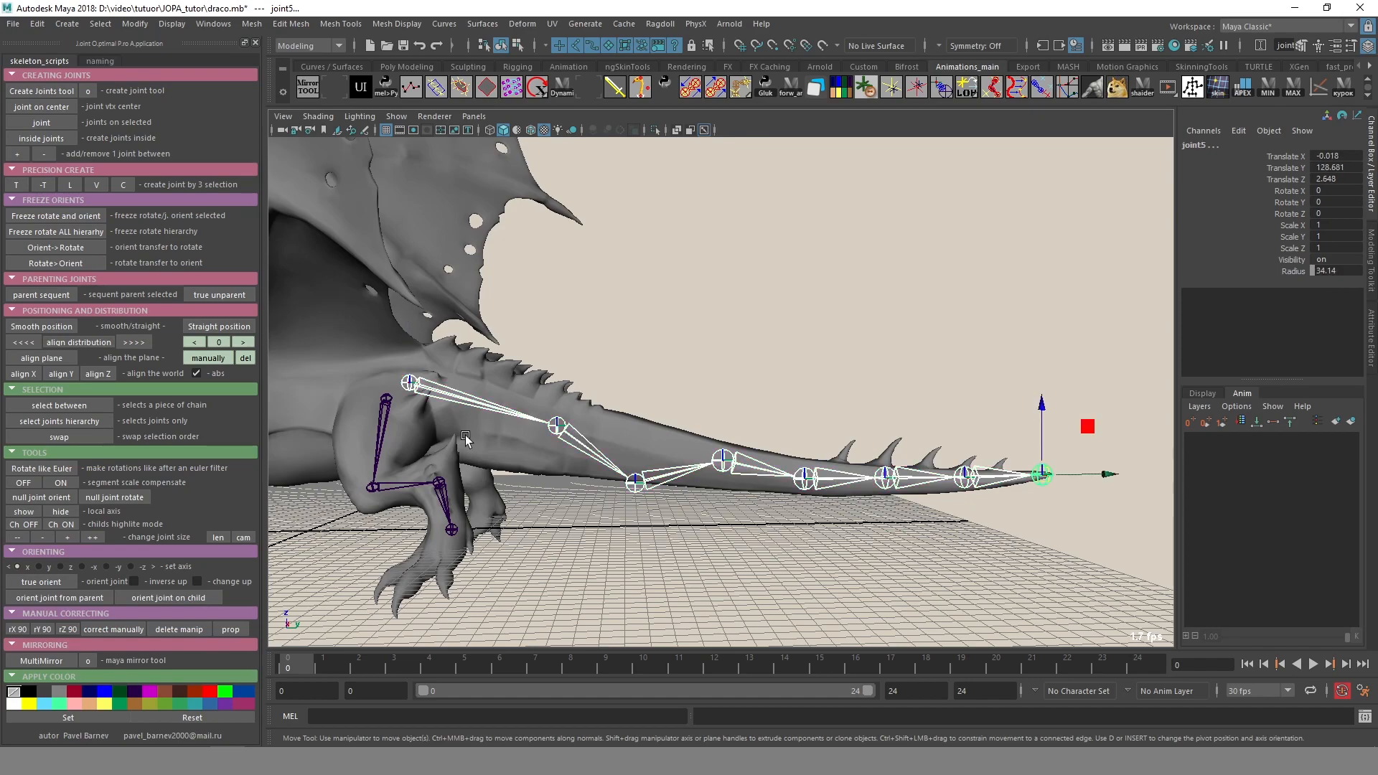
pyautogui.click(44, 328)
pyautogui.click(44, 328)
pyautogui.click(44, 327)
pyautogui.click(44, 328)
pyautogui.click(44, 328)
pyautogui.click(44, 328)
pyautogui.click(44, 328)
pyautogui.keyDown('alt'); pyautogui.moveTo(545, 475); pyautogui.dragTo(521, 423); pyautogui.keyUp('alt')
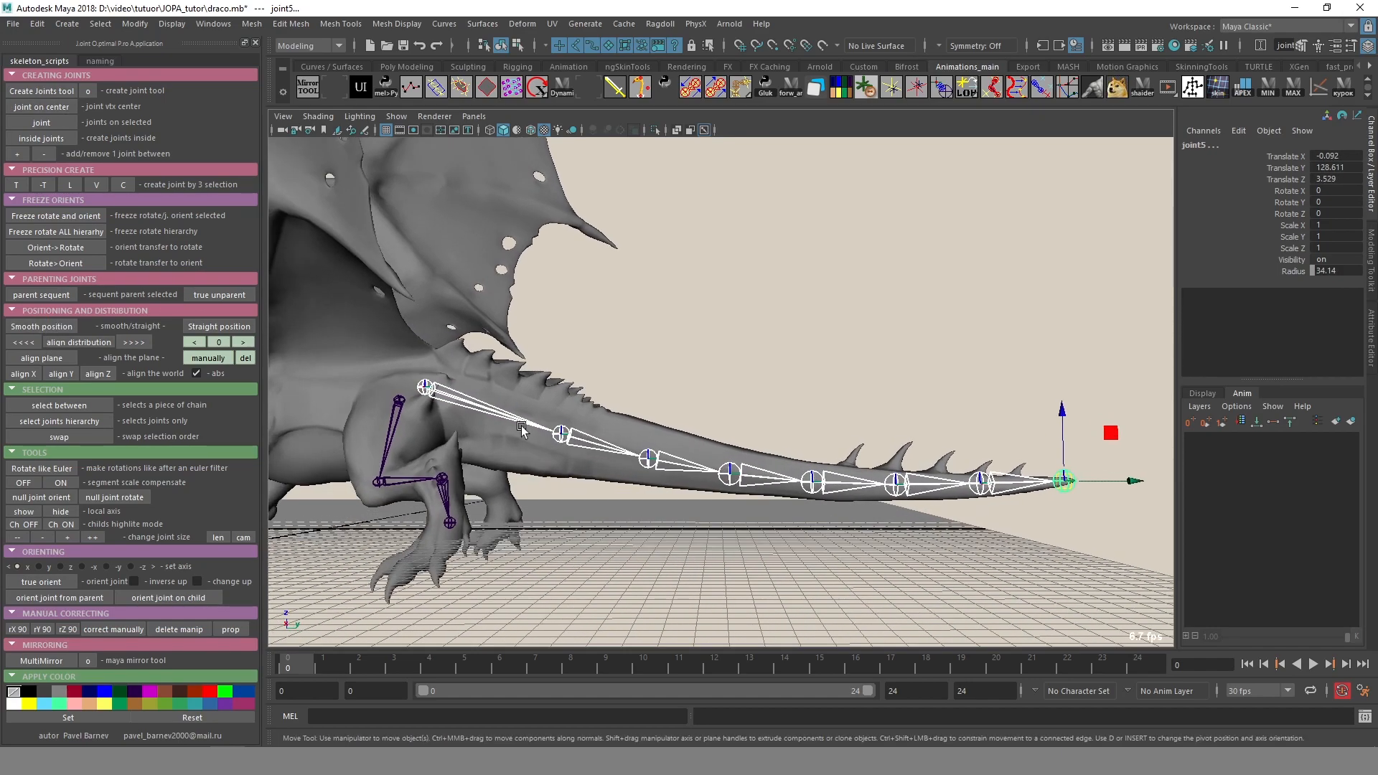
# Try straightening the tail joint chain and undo the straightening.
pyautogui.click(213, 329)
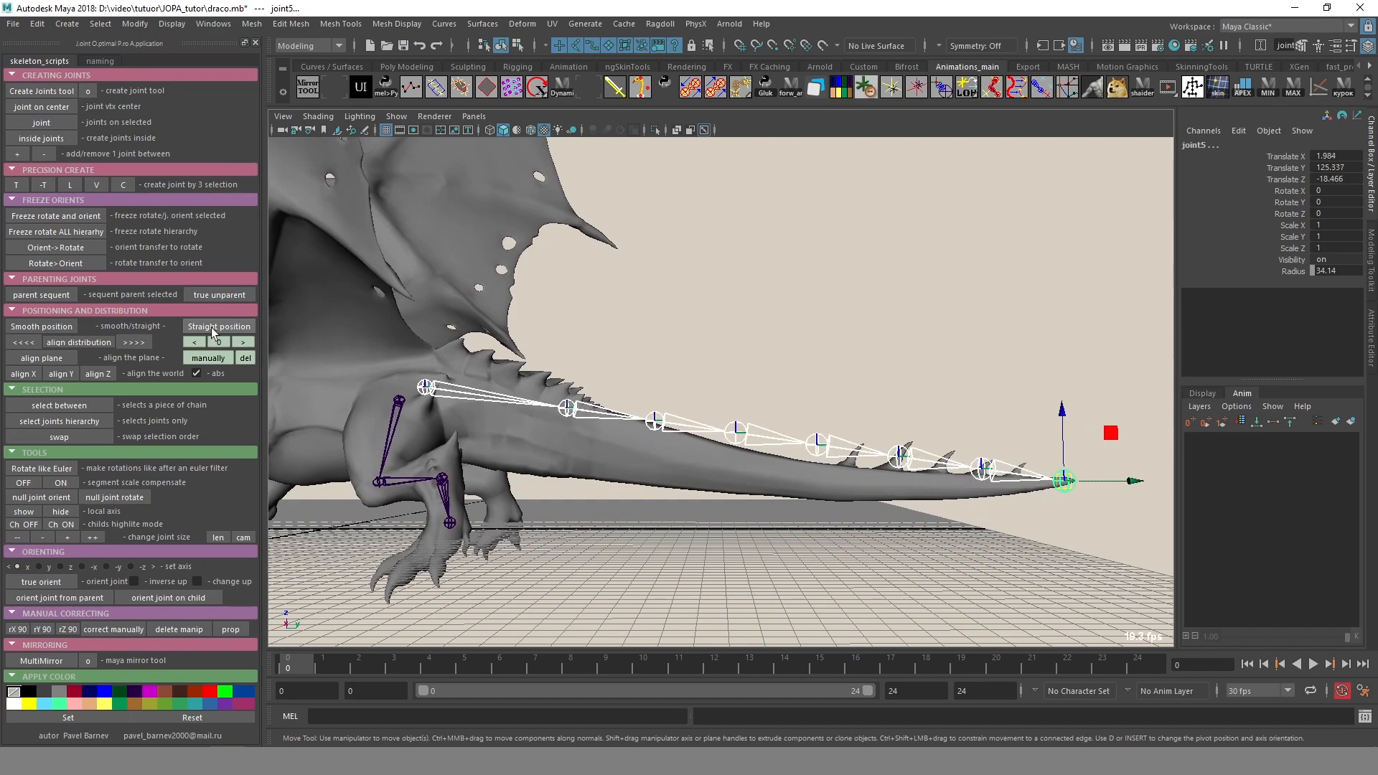
pyautogui.hotkey('ctrl', 'z')
pyautogui.keyDown('alt'); pyautogui.moveTo(351, 346); pyautogui.dragTo(368, 355); pyautogui.keyUp('alt')
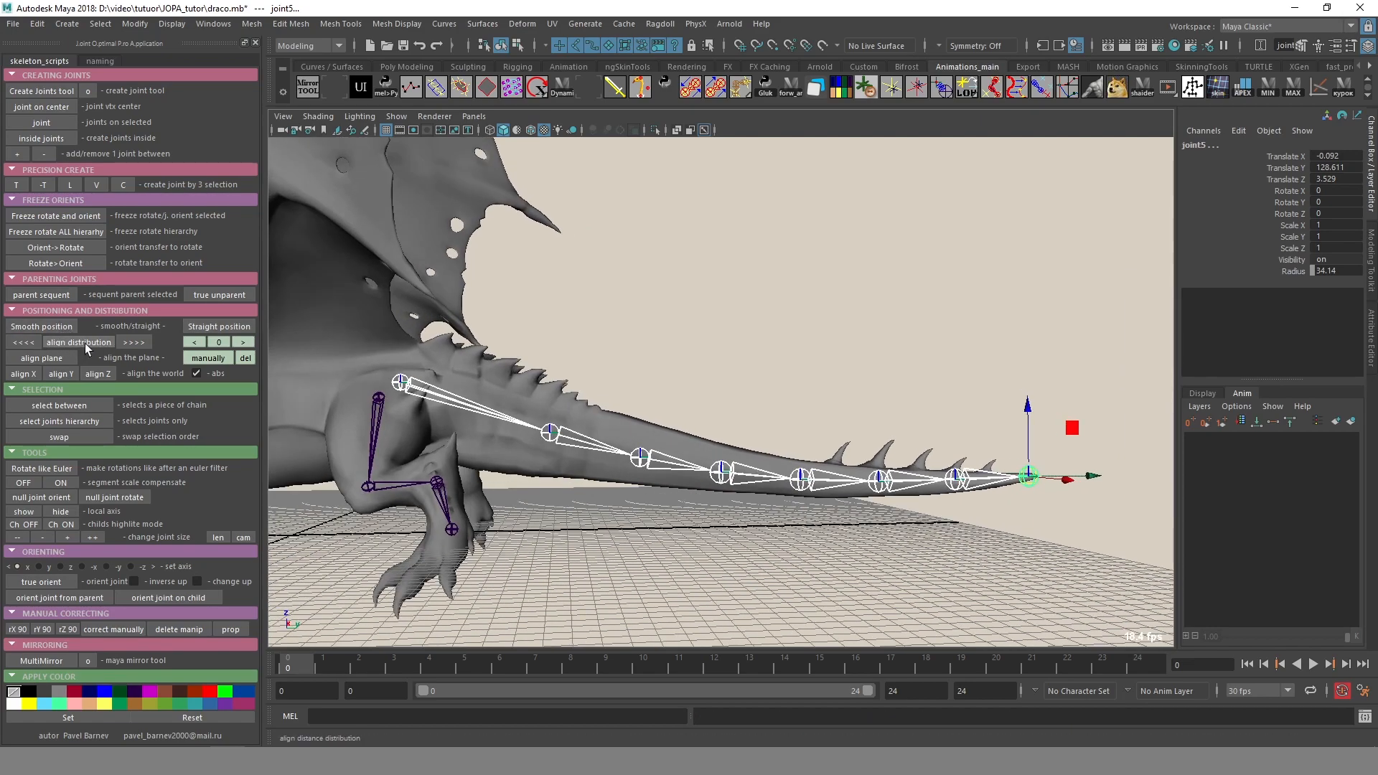
# Distribute the tail joints at equal distances along the chain.
pyautogui.click(85, 343)
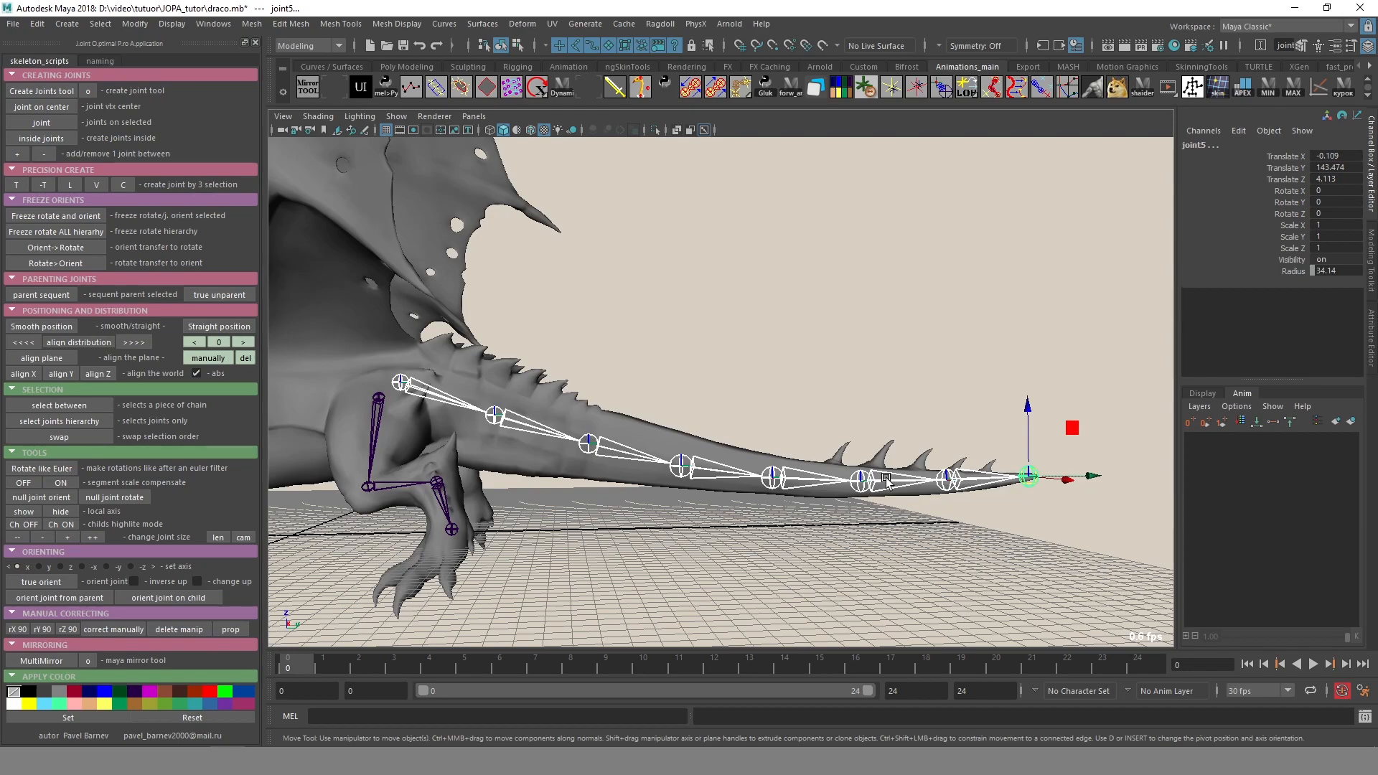
pyautogui.keyDown('alt'); pyautogui.moveTo(785, 511); pyautogui.dragTo(786, 520); pyautogui.keyUp('alt')
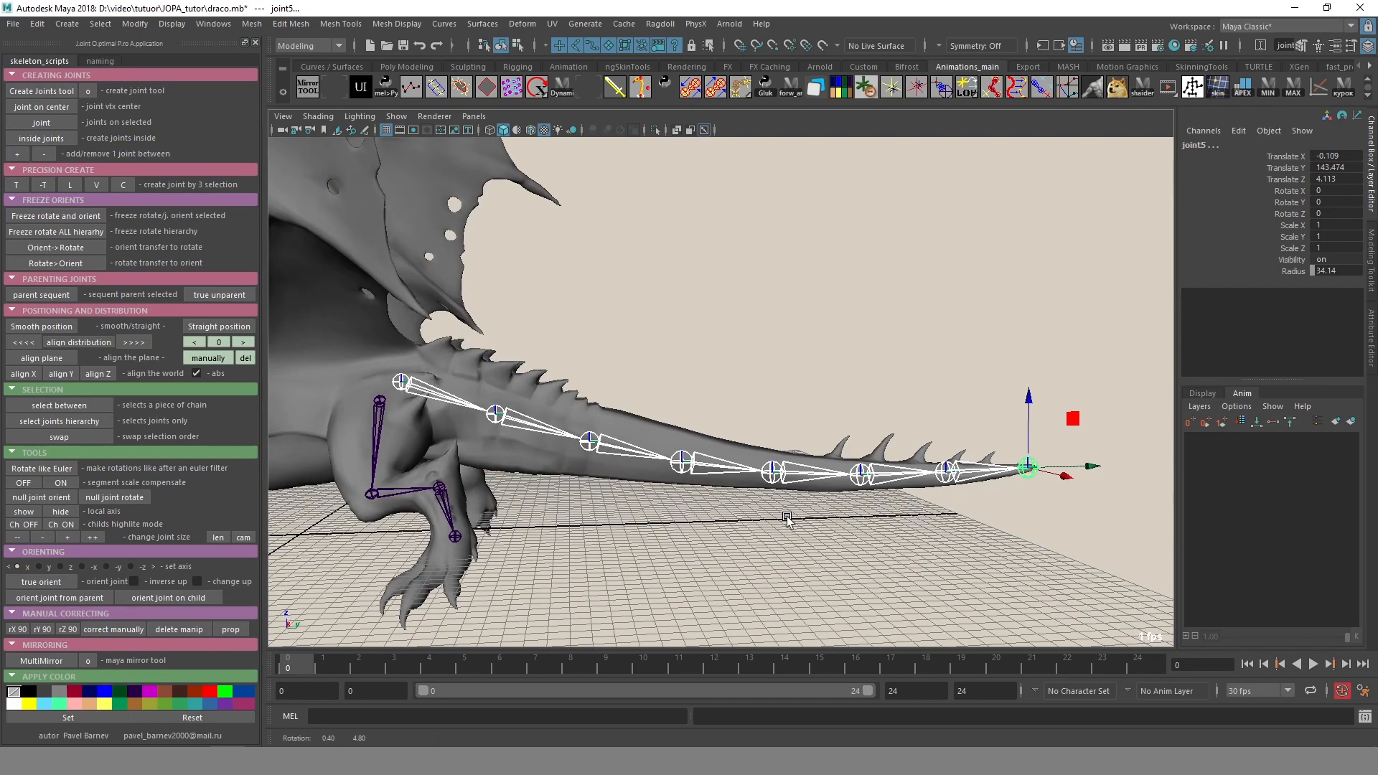
# Shift the tail joint distribution toward the tip, back toward the base, and toward the tip again.
pyautogui.click(135, 343)
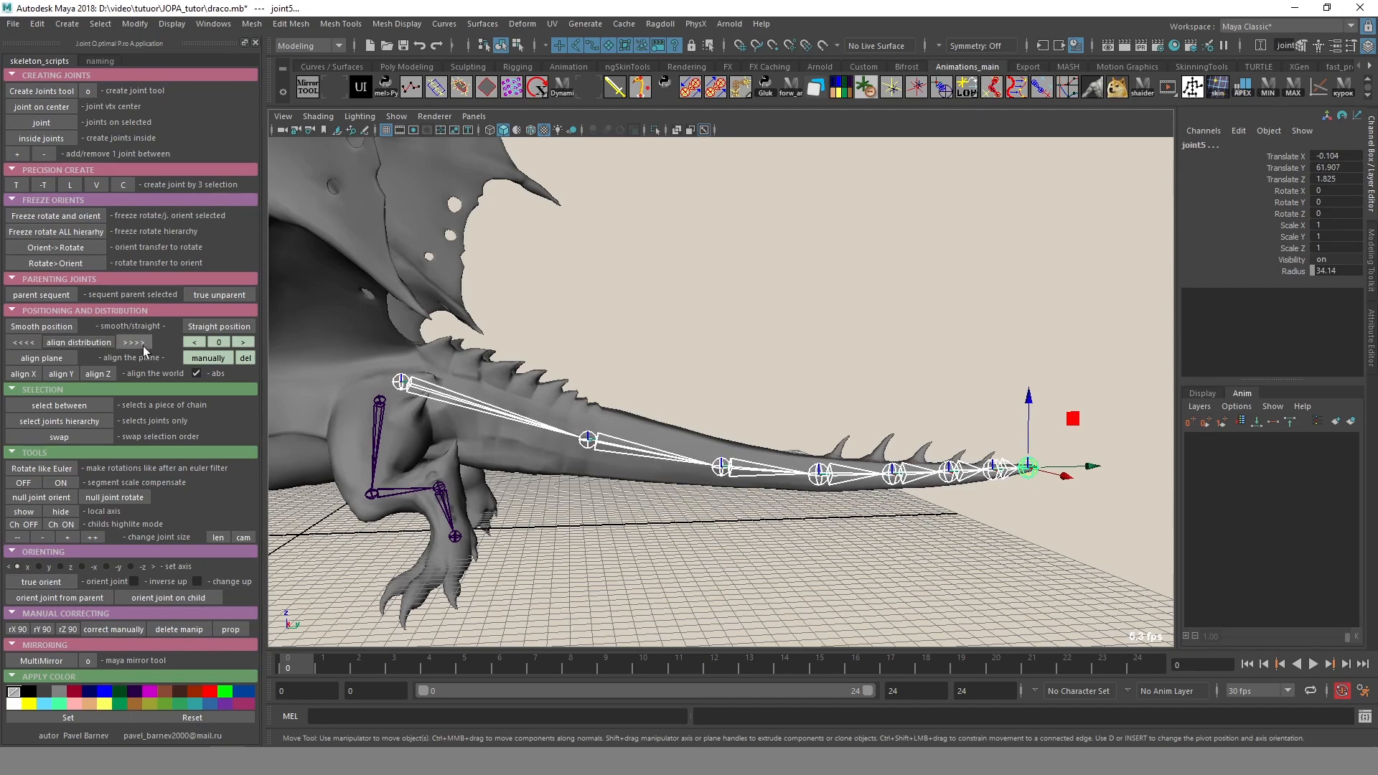
pyautogui.click(31, 342)
pyautogui.click(30, 343)
pyautogui.click(31, 343)
pyautogui.click(134, 342)
pyautogui.click(134, 342)
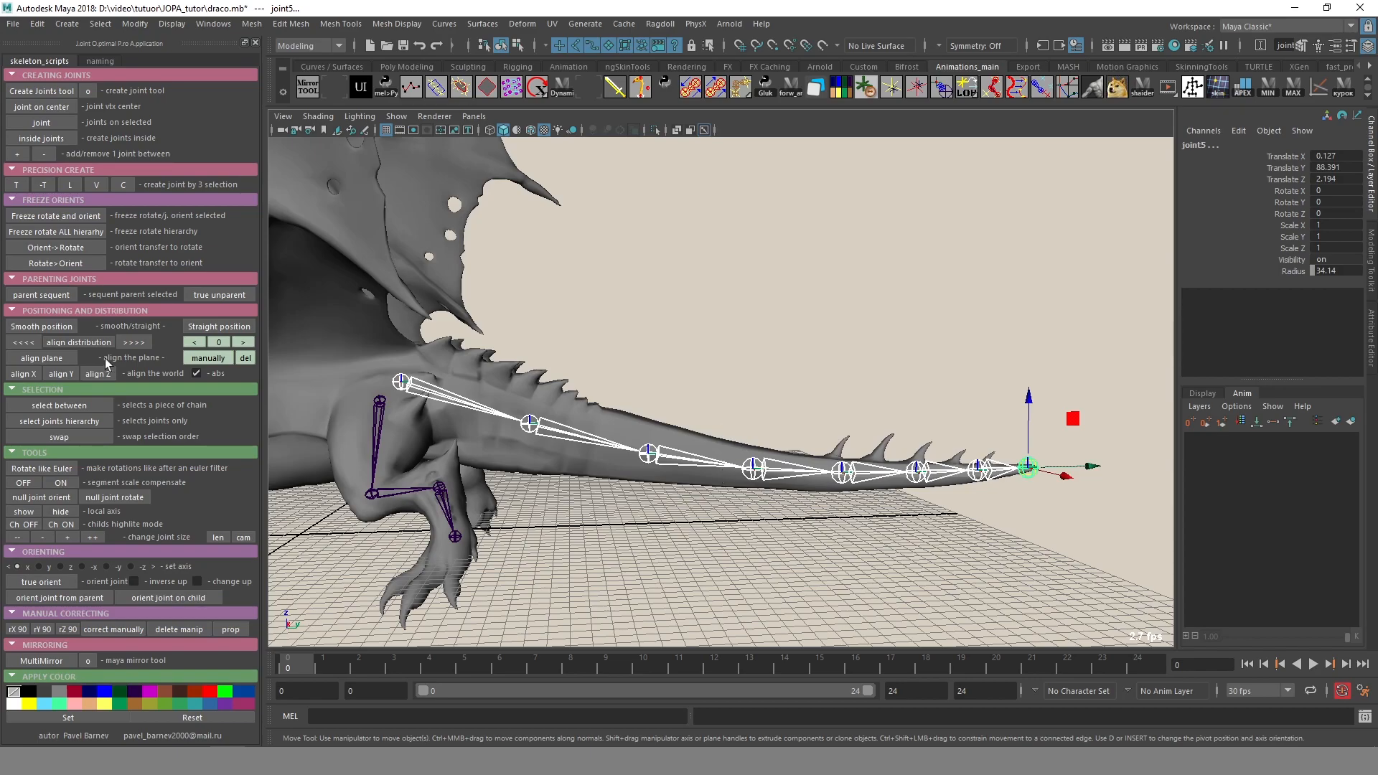
pyautogui.click(135, 342)
pyautogui.keyDown('alt'); pyautogui.moveTo(784, 448); pyautogui.dragTo(760, 445); pyautogui.keyUp('alt')
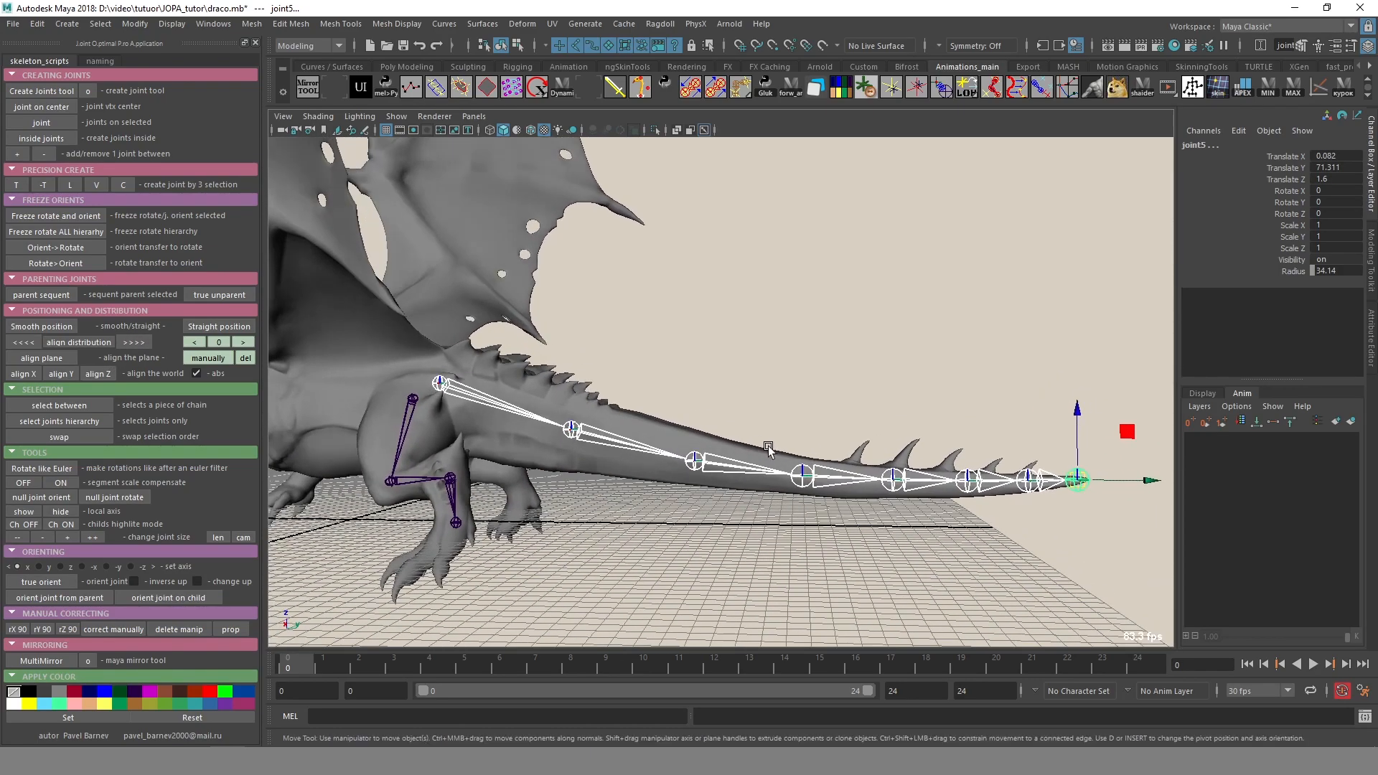
# Resize the selected tail joints according to their chain length.
pyautogui.click(219, 538)
pyautogui.keyDown('alt'); pyautogui.moveTo(715, 420); pyautogui.dragTo(686, 433); pyautogui.keyUp('alt')
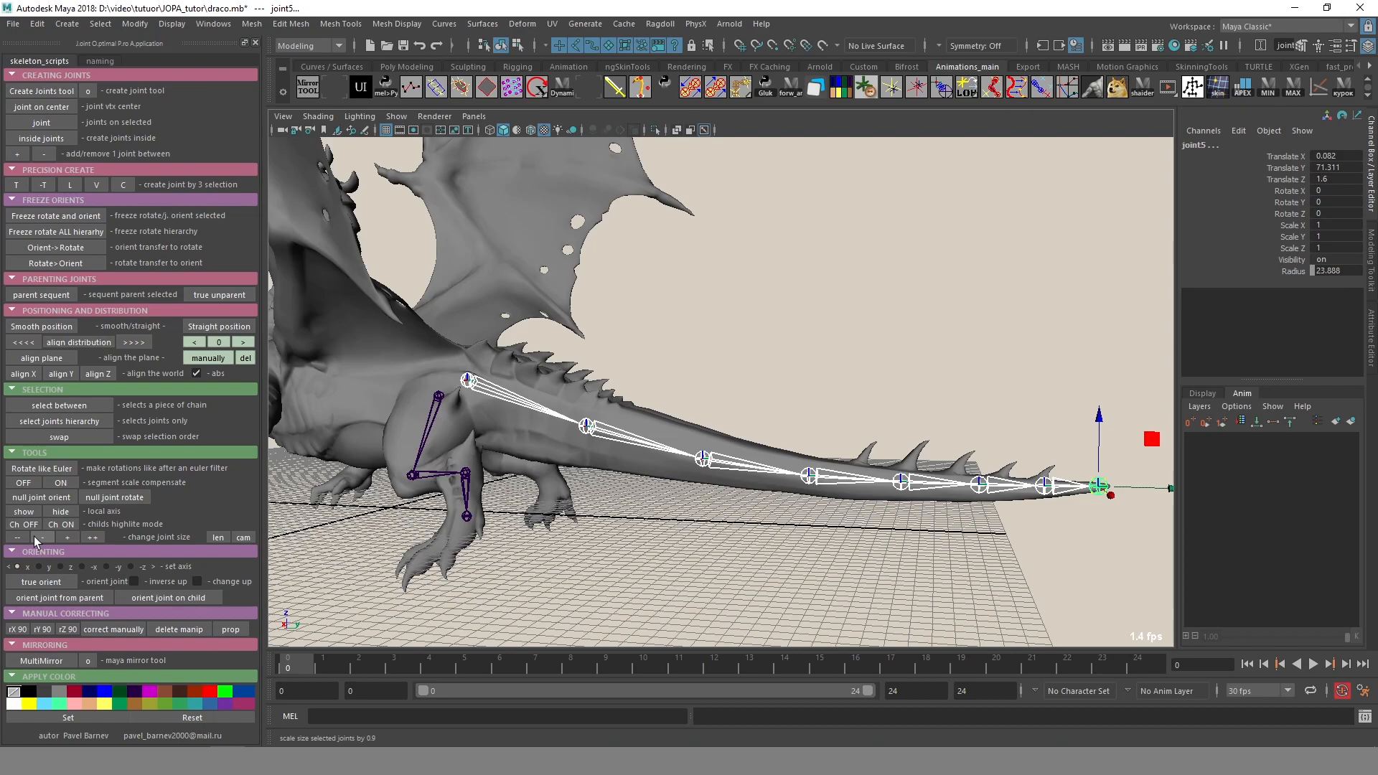
# Select the root and a mid-tail joint individually, ending with the tail's full joint hierarchy selected.
pyautogui.moveTo(527, 379); pyautogui.dragTo(450, 359)
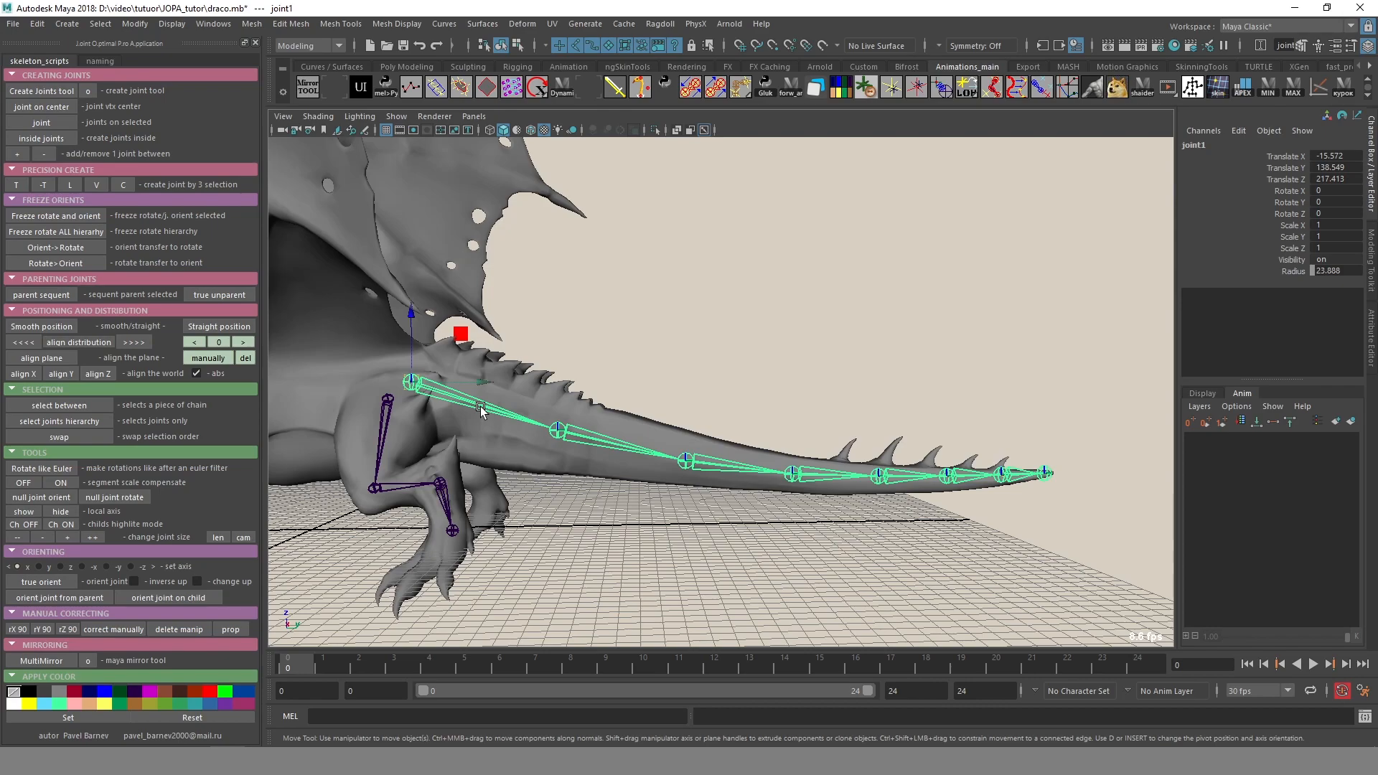
pyautogui.click(825, 470)
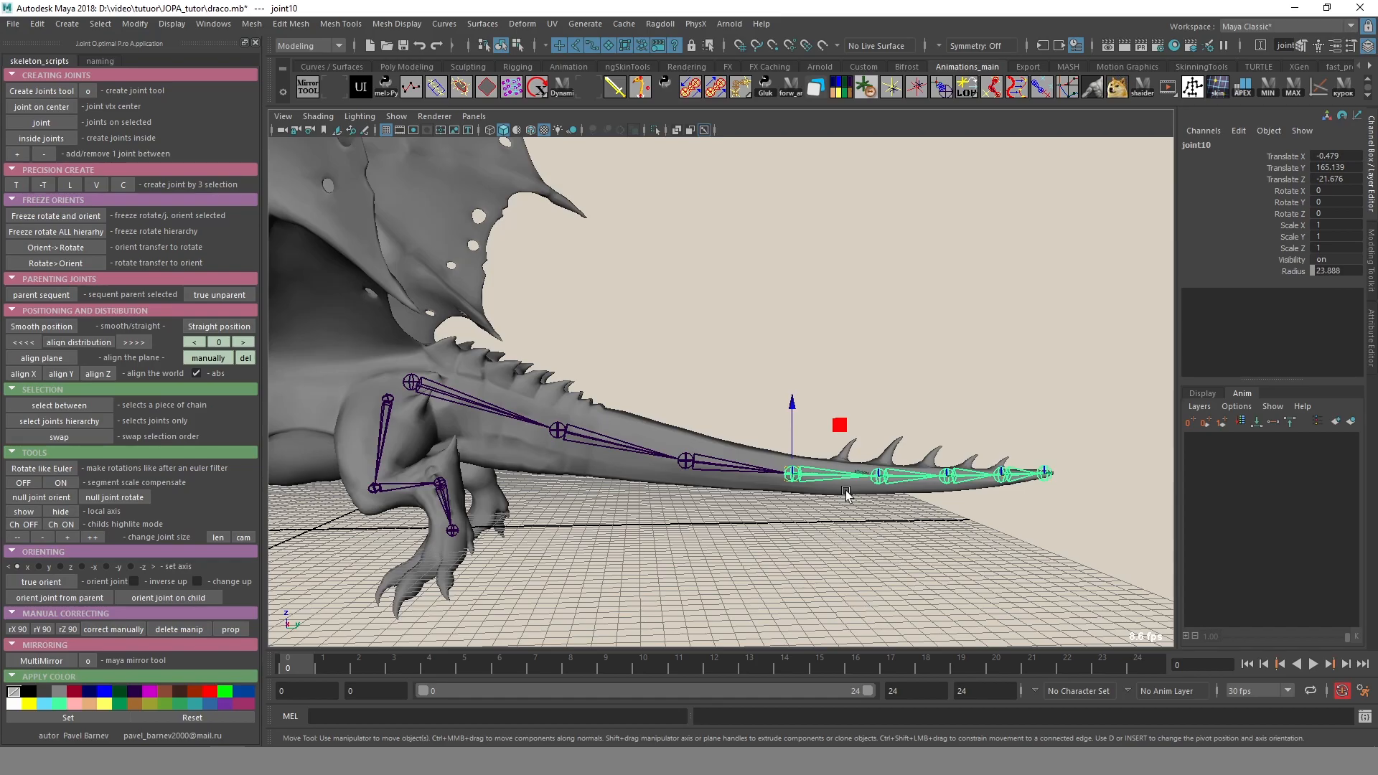
pyautogui.keyDown('alt'); pyautogui.moveTo(670, 500); pyautogui.dragTo(646, 472); pyautogui.keyUp('alt')
pyautogui.keyDown('alt'); pyautogui.moveTo(646, 472); pyautogui.dragTo(751, 414, button='middle'); pyautogui.keyUp('alt')
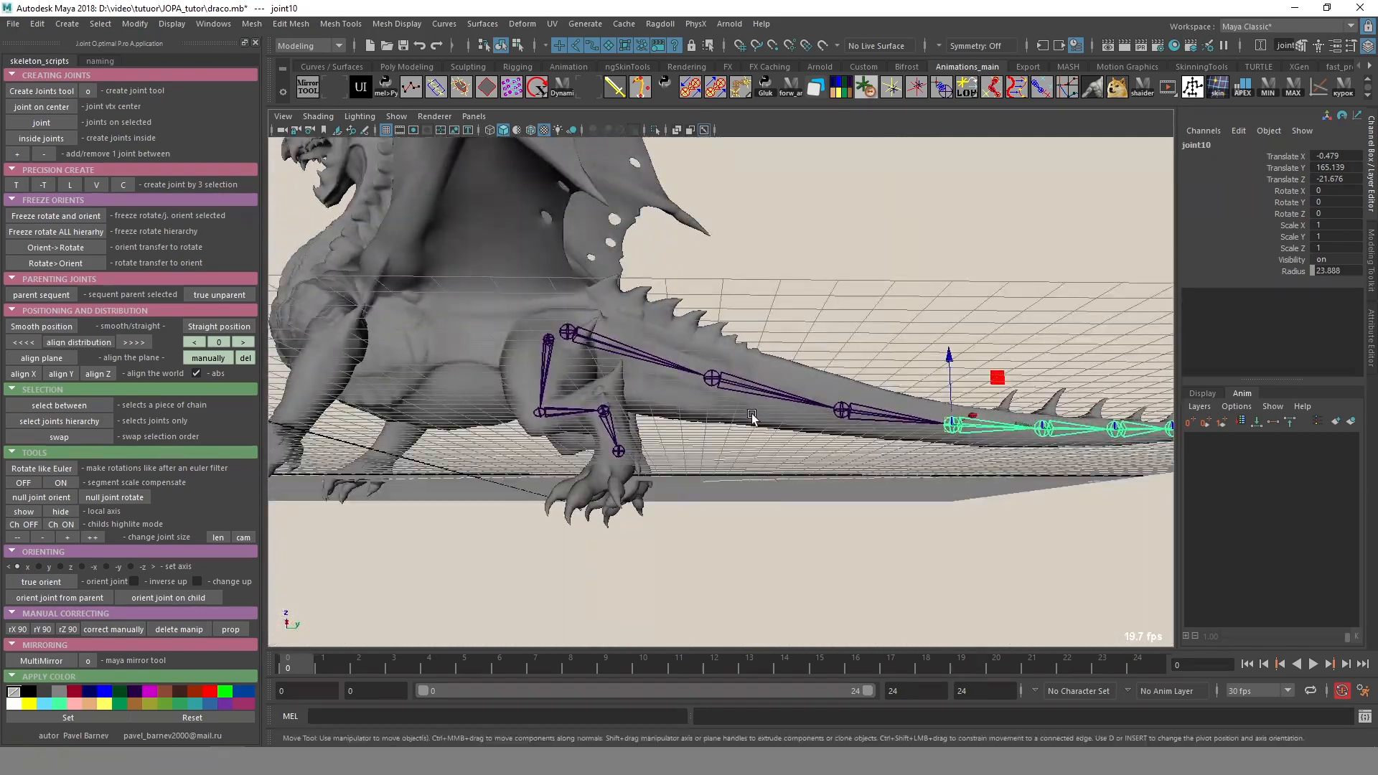
pyautogui.keyDown('alt'); pyautogui.moveTo(768, 451); pyautogui.dragTo(774, 495); pyautogui.keyUp('alt')
pyautogui.click(565, 322)
pyautogui.keyDown('alt'); pyautogui.moveTo(700, 425); pyautogui.dragTo(673, 427); pyautogui.keyUp('alt')
pyautogui.keyDown('alt'); pyautogui.moveTo(674, 428); pyautogui.dragTo(566, 429, button='middle'); pyautogui.keyUp('alt')
pyautogui.hotkey('ctrl', 'h')
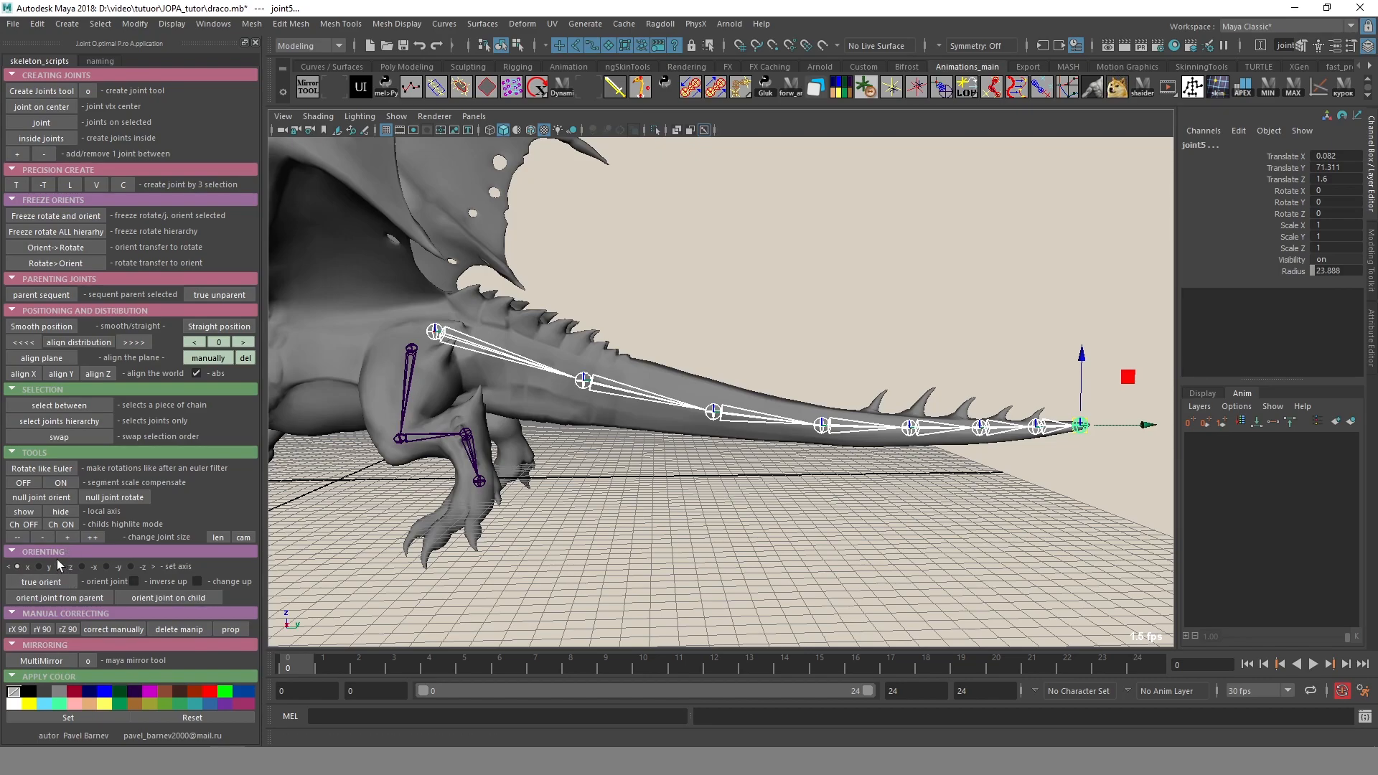
# Set the orienting axis to Y and apply true orient to the selected tail joints.
pyautogui.moveTo(590, 497)
pyautogui.keyDown('alt'); pyautogui.mouseDown()
pyautogui.moveTo(650, 532)
pyautogui.moveTo(604, 507)
pyautogui.mouseUp(); pyautogui.keyUp('alt')
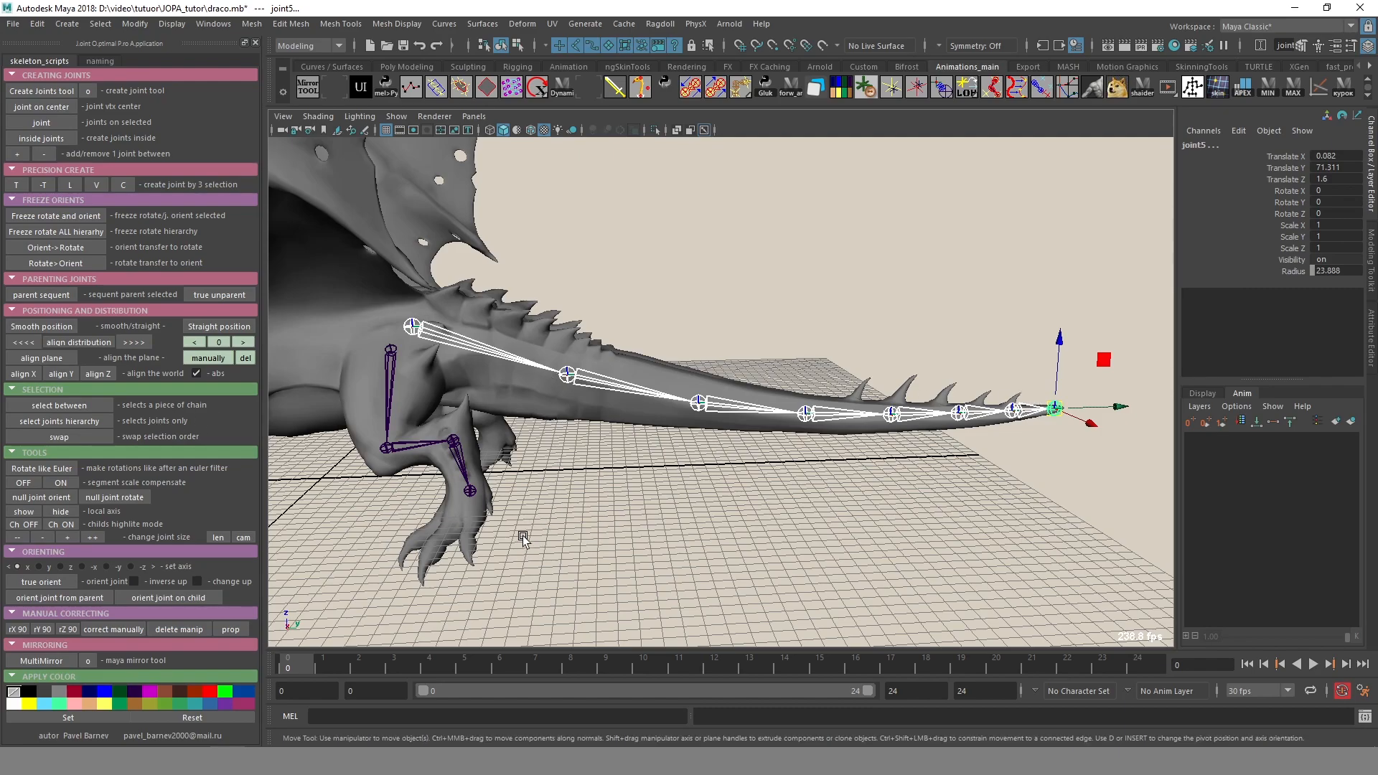
pyautogui.keyDown('alt'); pyautogui.moveTo(522, 537); pyautogui.dragTo(741, 508, button='middle'); pyautogui.keyUp('alt')
pyautogui.keyDown('alt'); pyautogui.moveTo(742, 507); pyautogui.dragTo(800, 513); pyautogui.keyUp('alt')
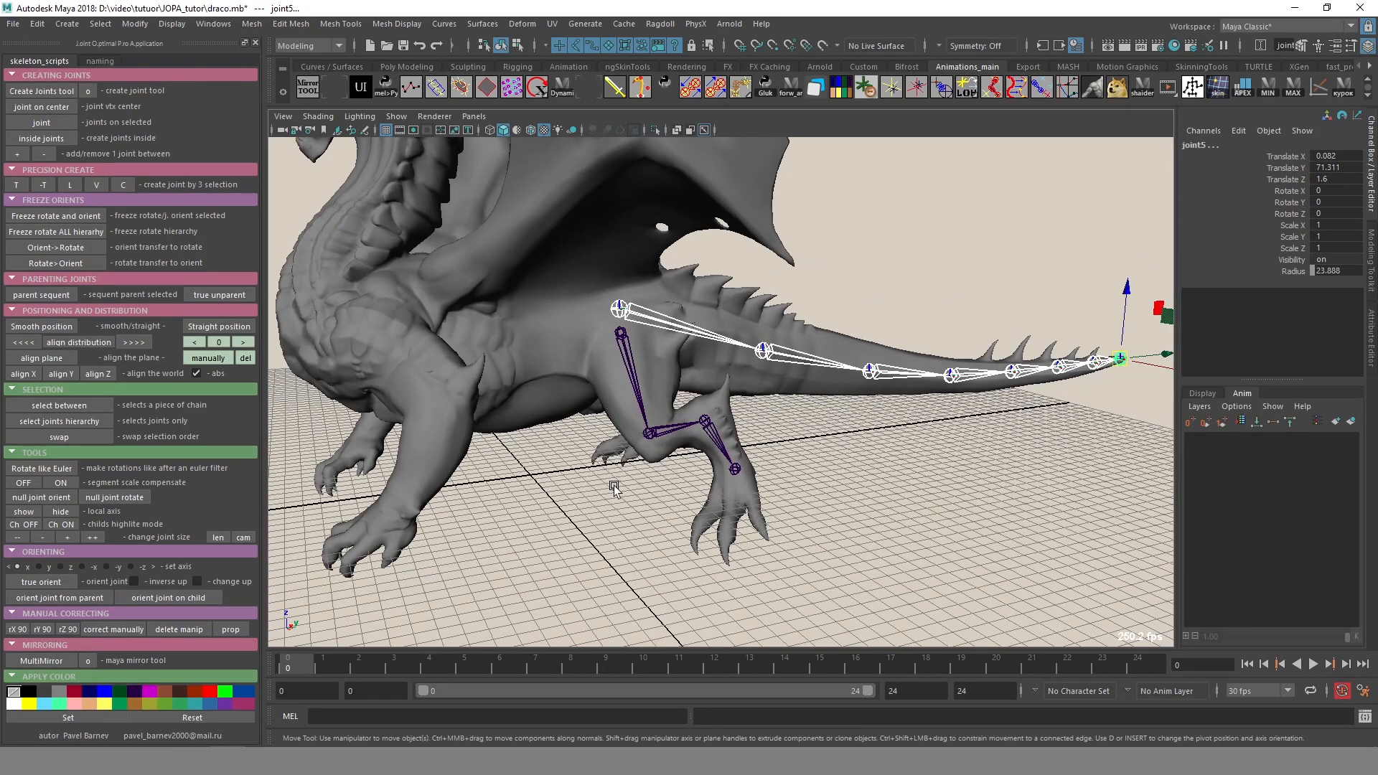
pyautogui.keyDown('alt'); pyautogui.moveTo(816, 439); pyautogui.dragTo(685, 482); pyautogui.keyUp('alt')
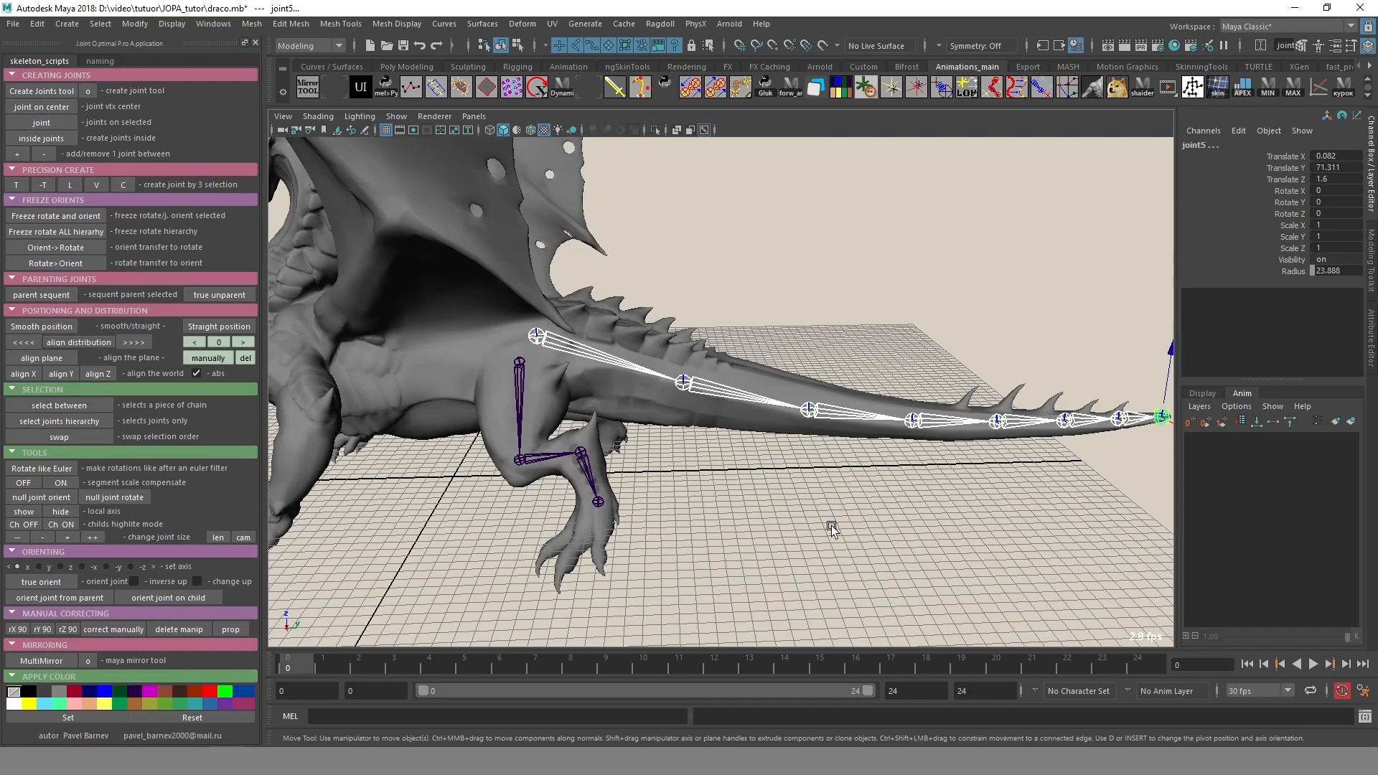
pyautogui.keyDown('alt'); pyautogui.moveTo(847, 356); pyautogui.dragTo(829, 335, button='middle'); pyautogui.keyUp('alt')
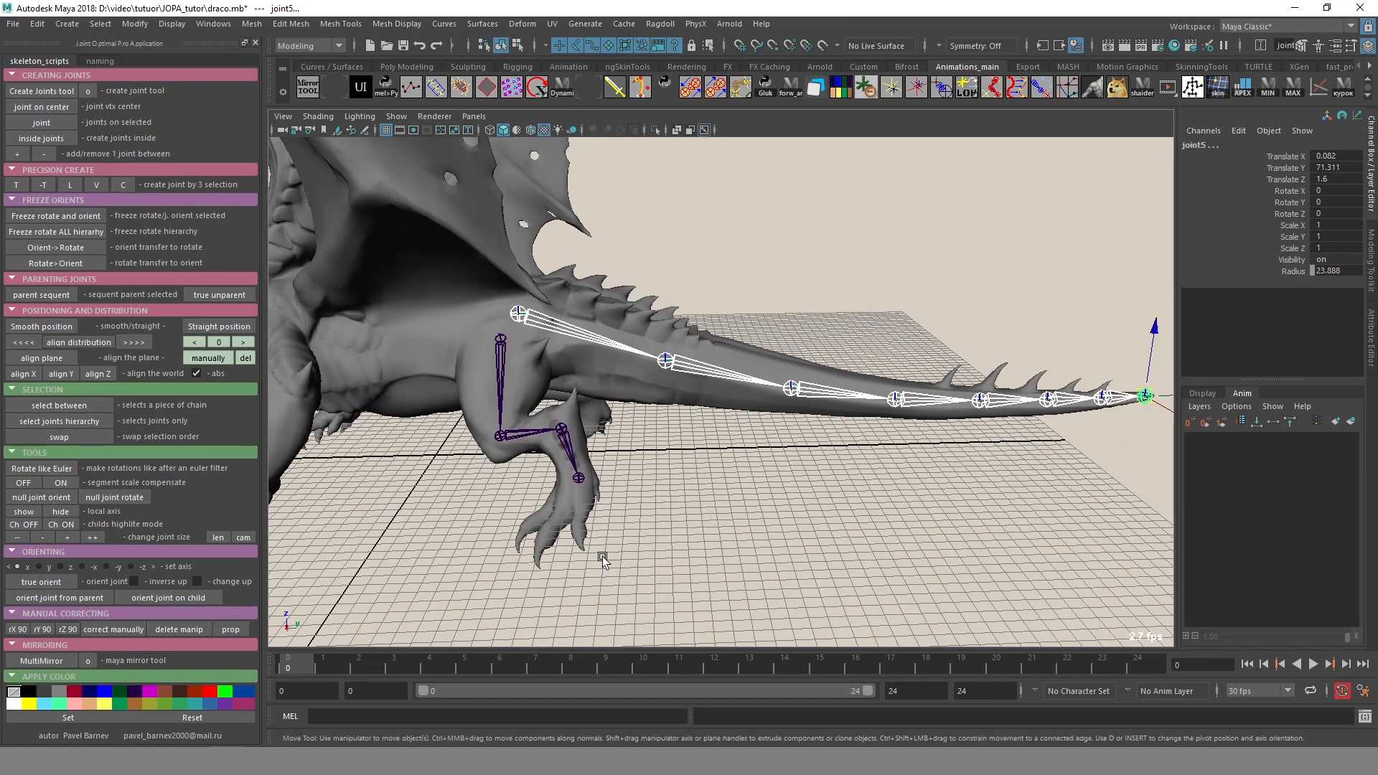
pyautogui.click(41, 567)
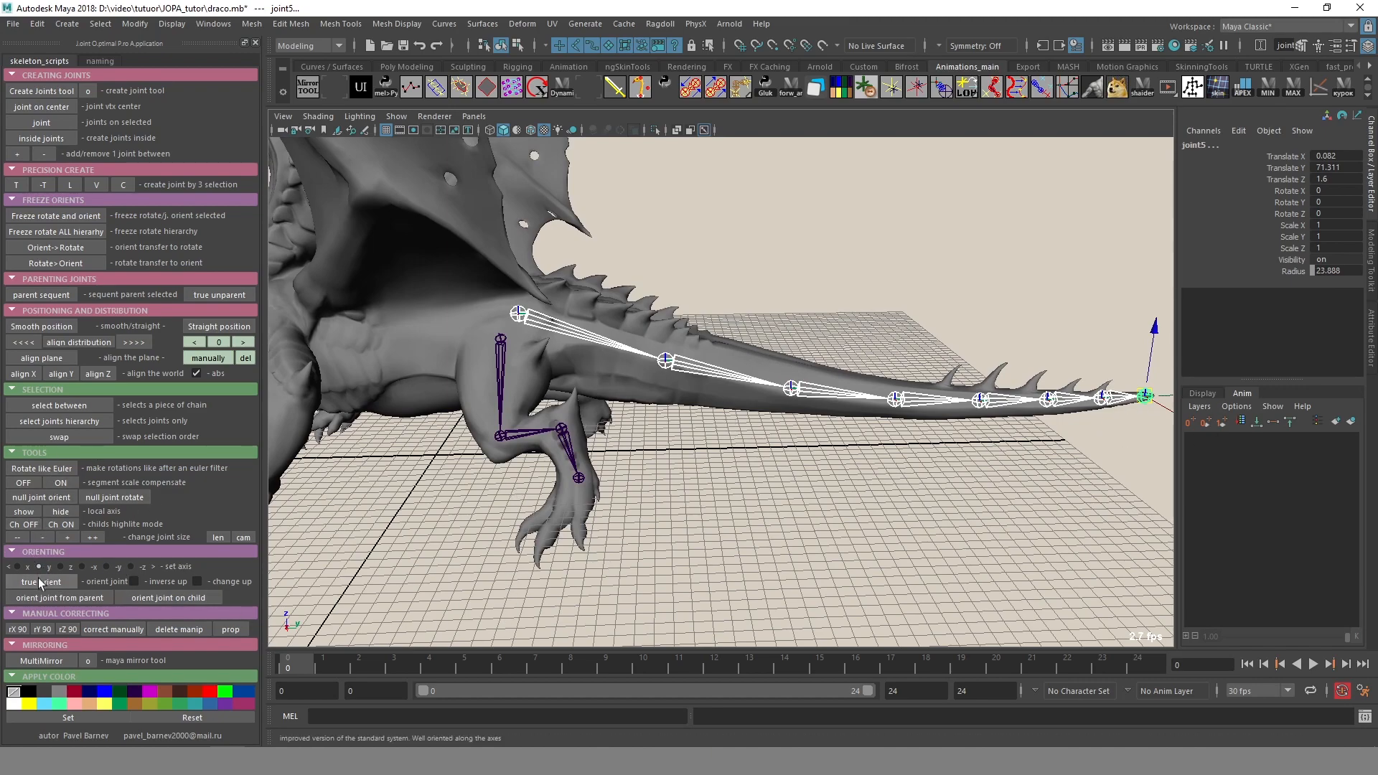
pyautogui.click(38, 584)
# Align the tail joints to the world along X and reapply true orient to the chain.
pyautogui.keyDown('alt'); pyautogui.moveTo(660, 448); pyautogui.dragTo(606, 399); pyautogui.keyUp('alt')
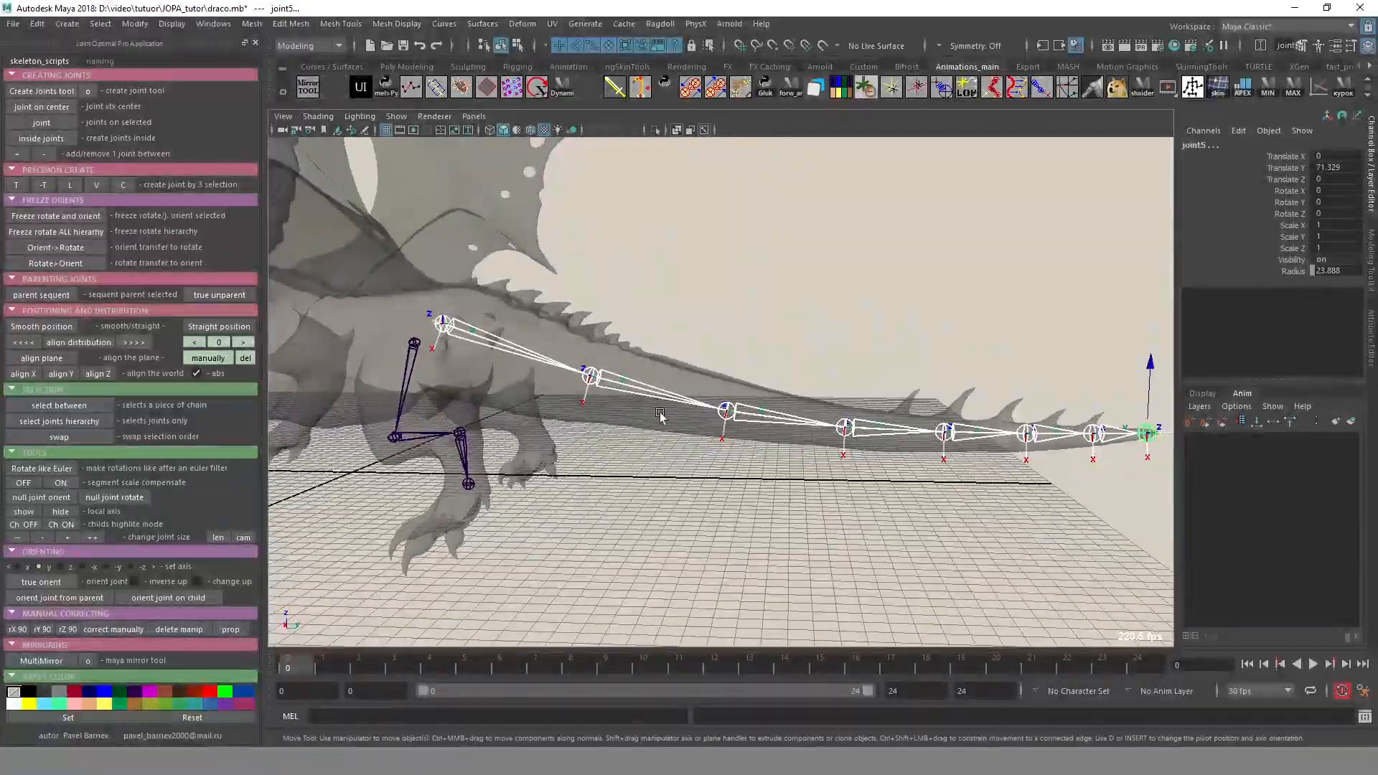
pyautogui.keyDown('alt'); pyautogui.moveTo(836, 423); pyautogui.dragTo(732, 409, button='middle'); pyautogui.keyUp('alt')
pyautogui.keyDown('alt'); pyautogui.moveTo(731, 409); pyautogui.dragTo(705, 223); pyautogui.keyUp('alt')
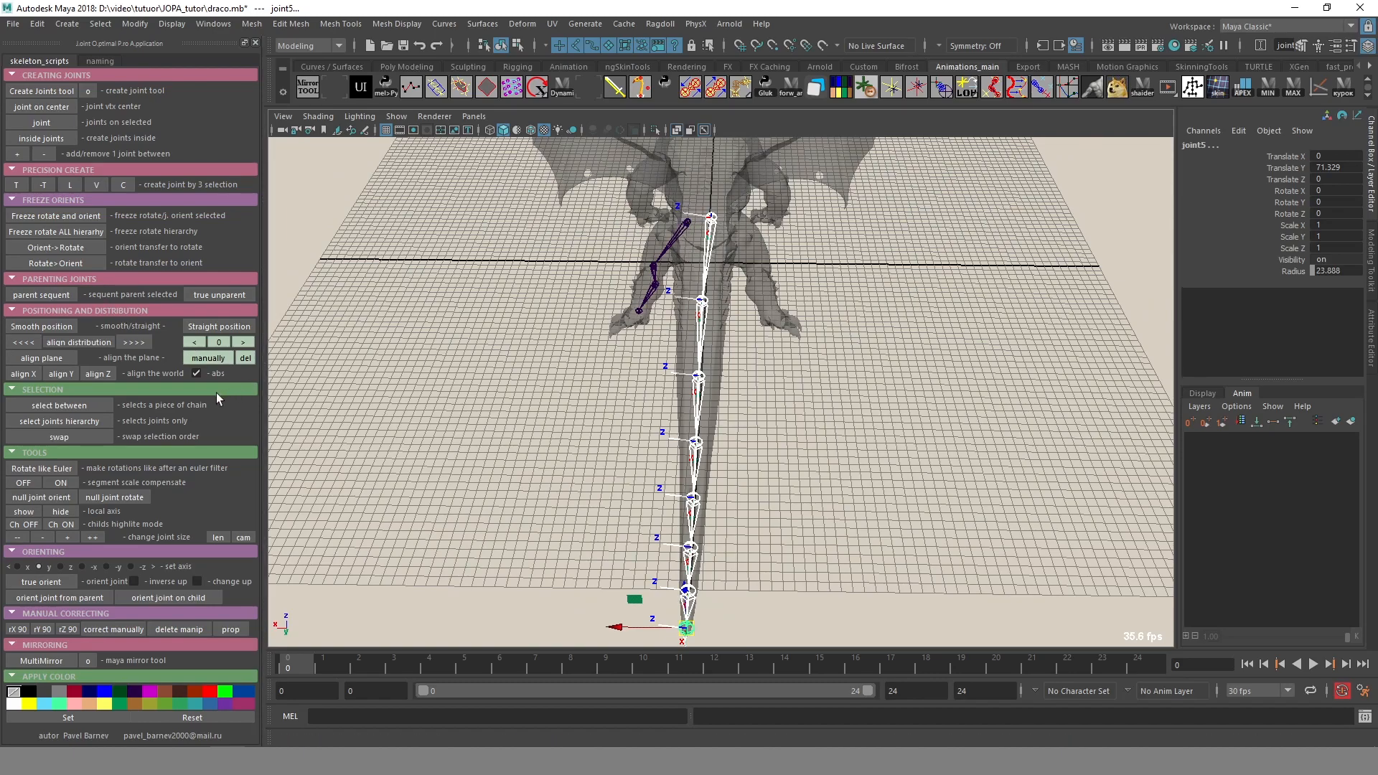
pyautogui.click(24, 374)
pyautogui.keyDown('alt'); pyautogui.moveTo(773, 394); pyautogui.dragTo(738, 375); pyautogui.keyUp('alt')
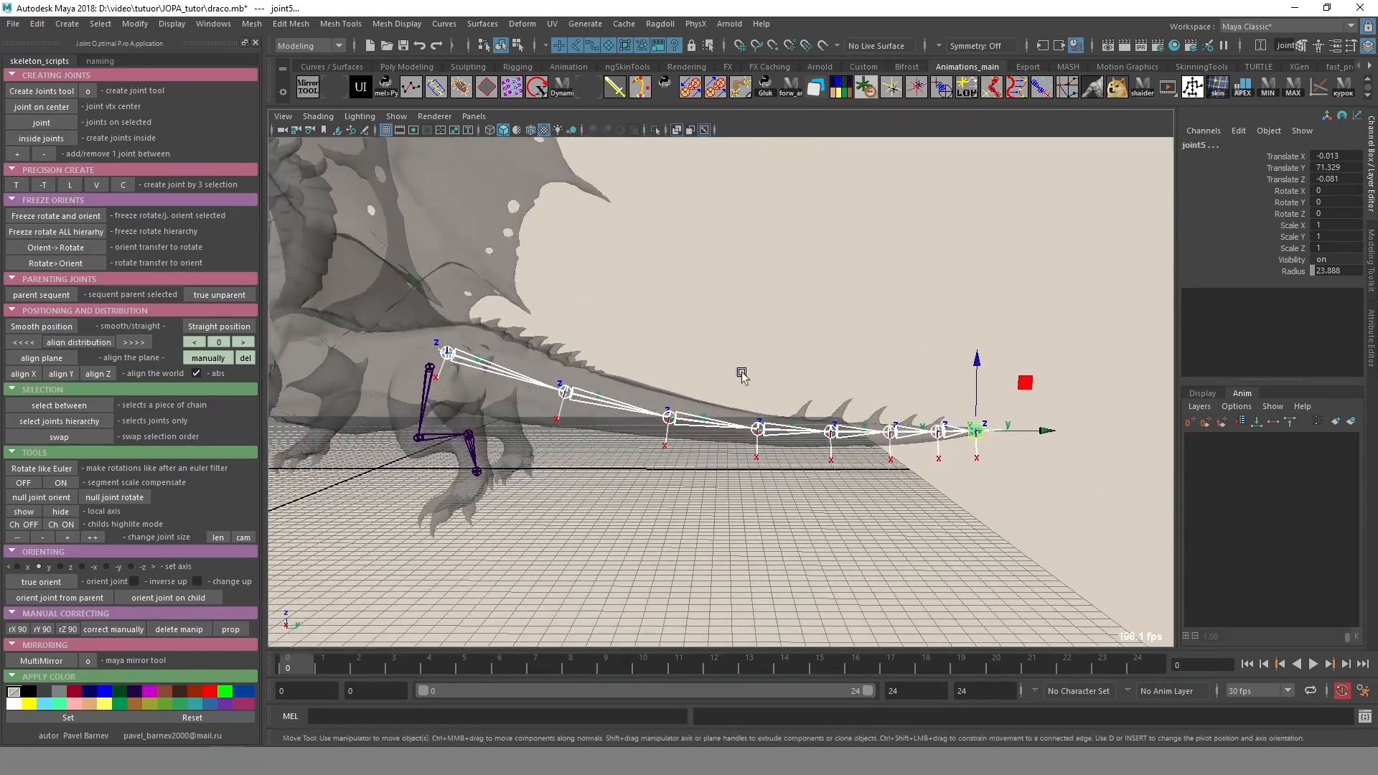
pyautogui.click(29, 583)
# Select the hind leg's root joint, followed by the tail's root joint and its whole joint hierarchy.
pyautogui.keyDown('alt'); pyautogui.moveTo(545, 401); pyautogui.dragTo(596, 305); pyautogui.keyUp('alt')
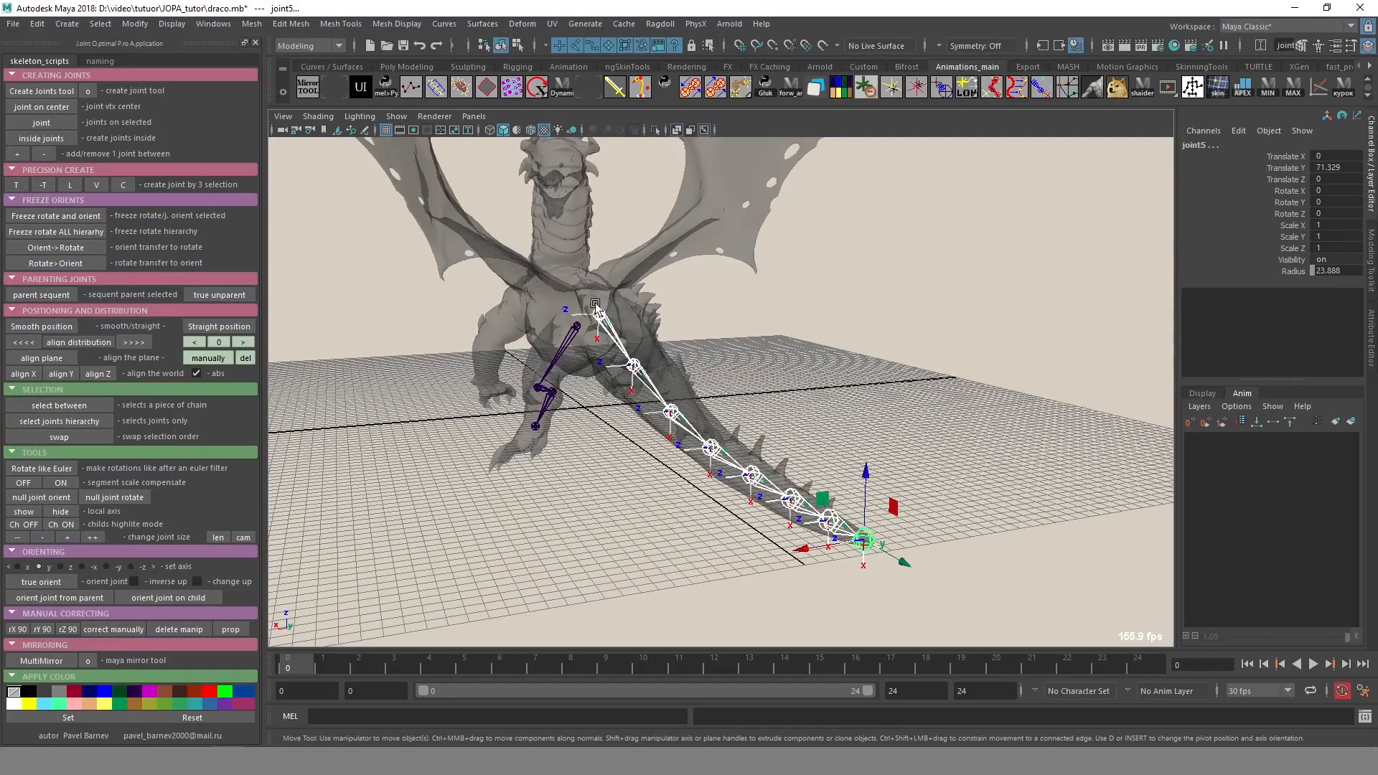
pyautogui.keyDown('alt'); pyautogui.moveTo(590, 436); pyautogui.dragTo(672, 443); pyautogui.keyUp('alt')
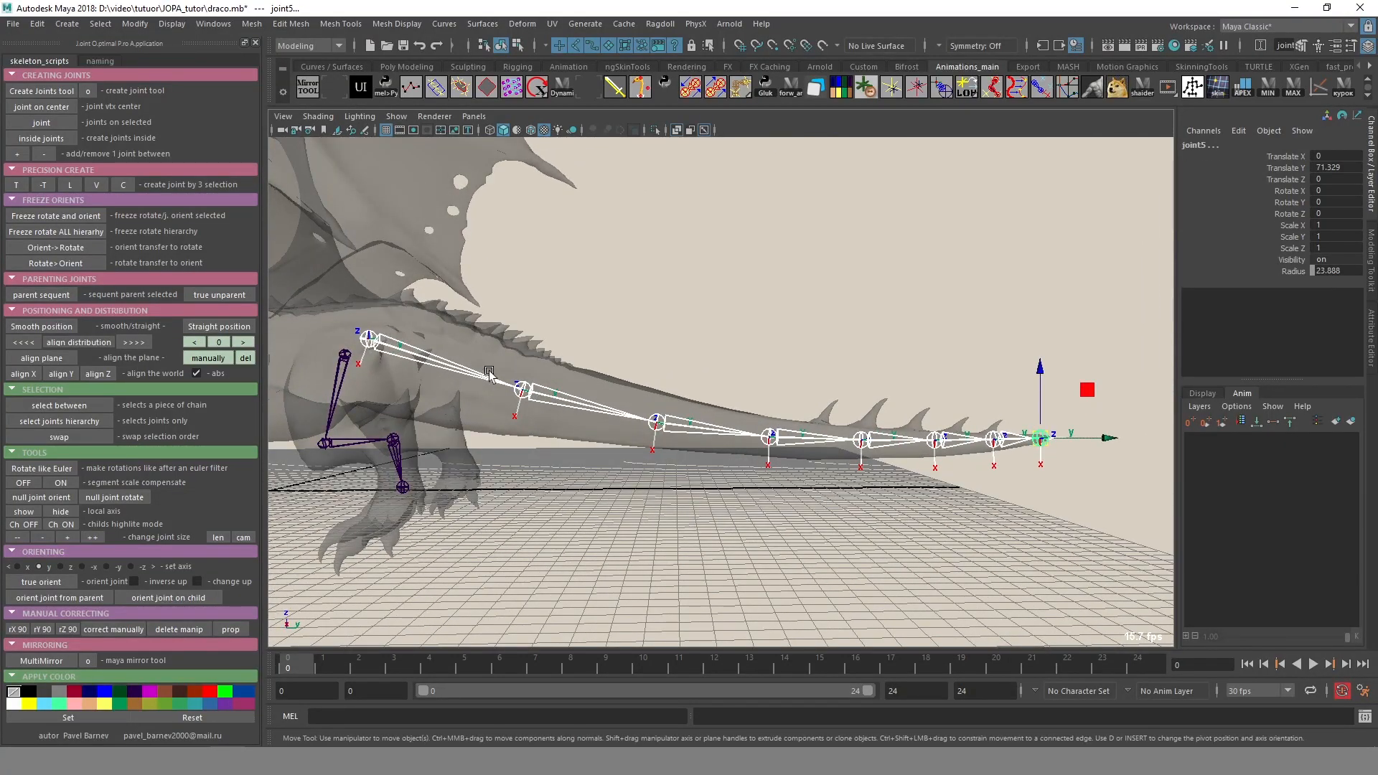
pyautogui.keyDown('alt'); pyautogui.moveTo(775, 435); pyautogui.dragTo(595, 423); pyautogui.keyUp('alt')
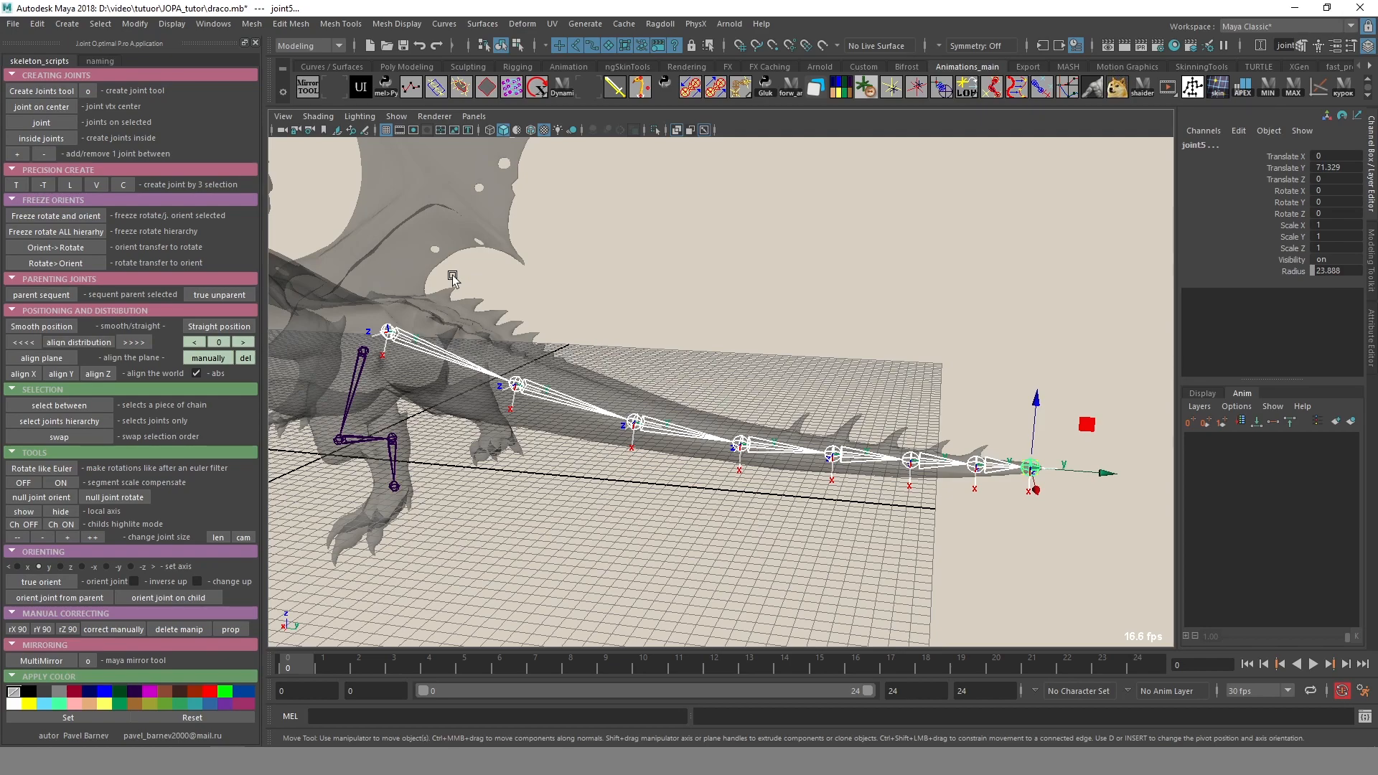
pyautogui.click(363, 352)
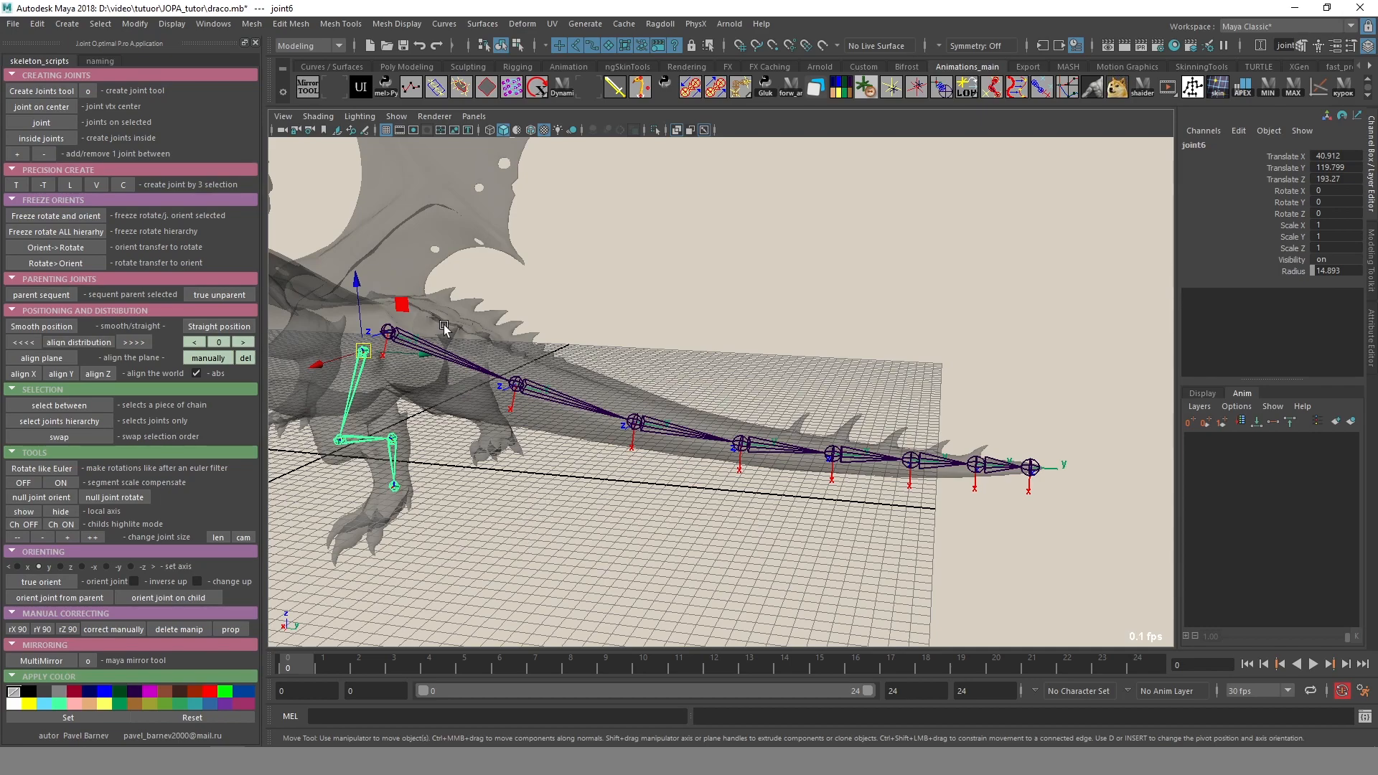
pyautogui.moveTo(444, 324); pyautogui.dragTo(451, 412)
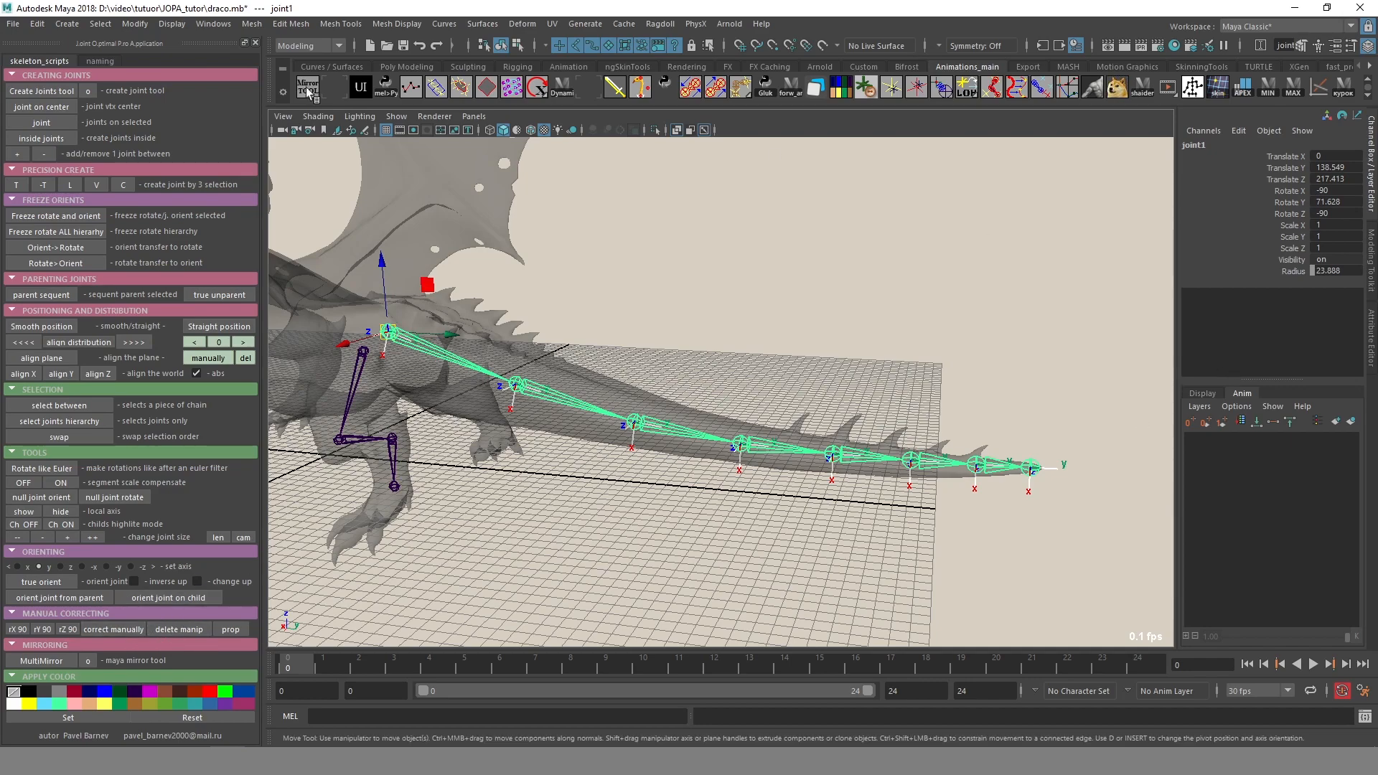
pyautogui.click(71, 421)
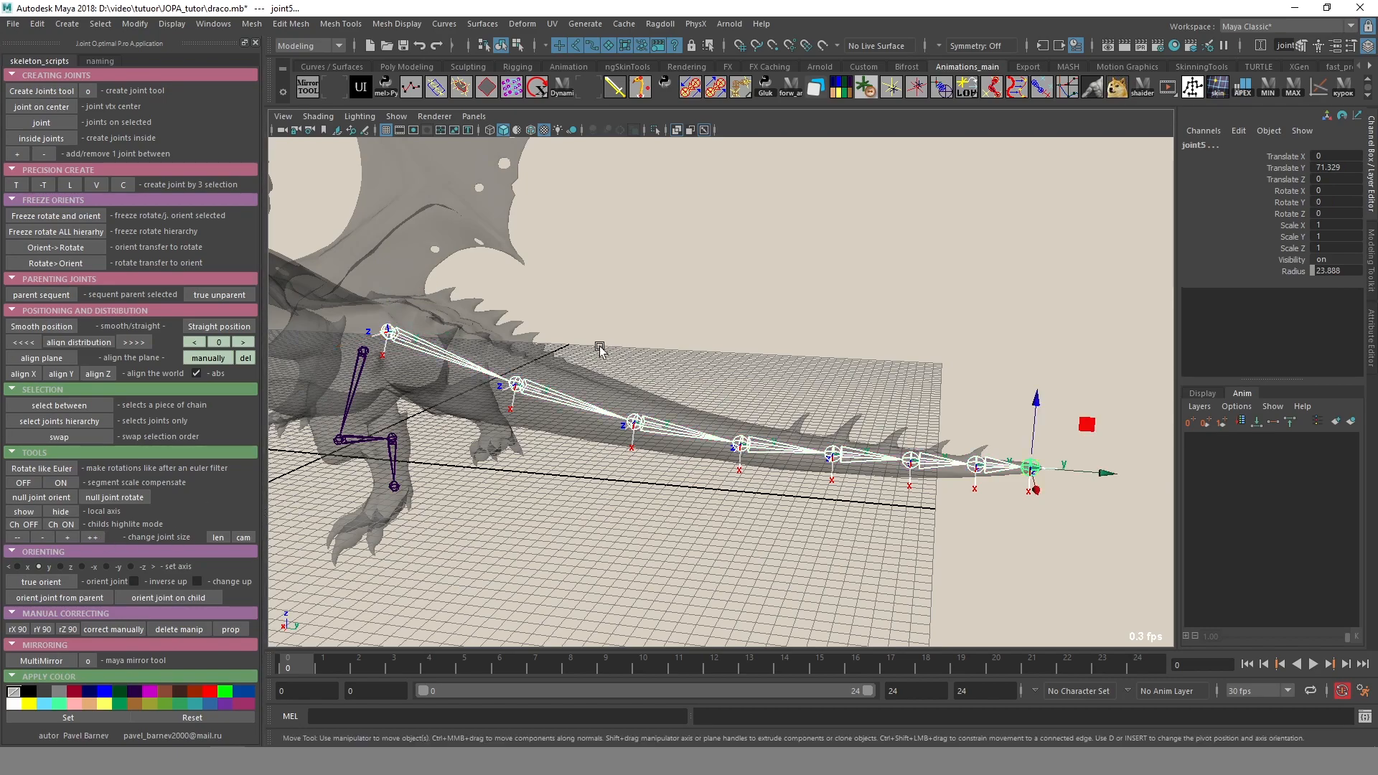
# Try true orient on the tail joints with the inverse up option enabled.
pyautogui.keyDown('alt'); pyautogui.moveTo(605, 347); pyautogui.dragTo(615, 357); pyautogui.keyUp('alt')
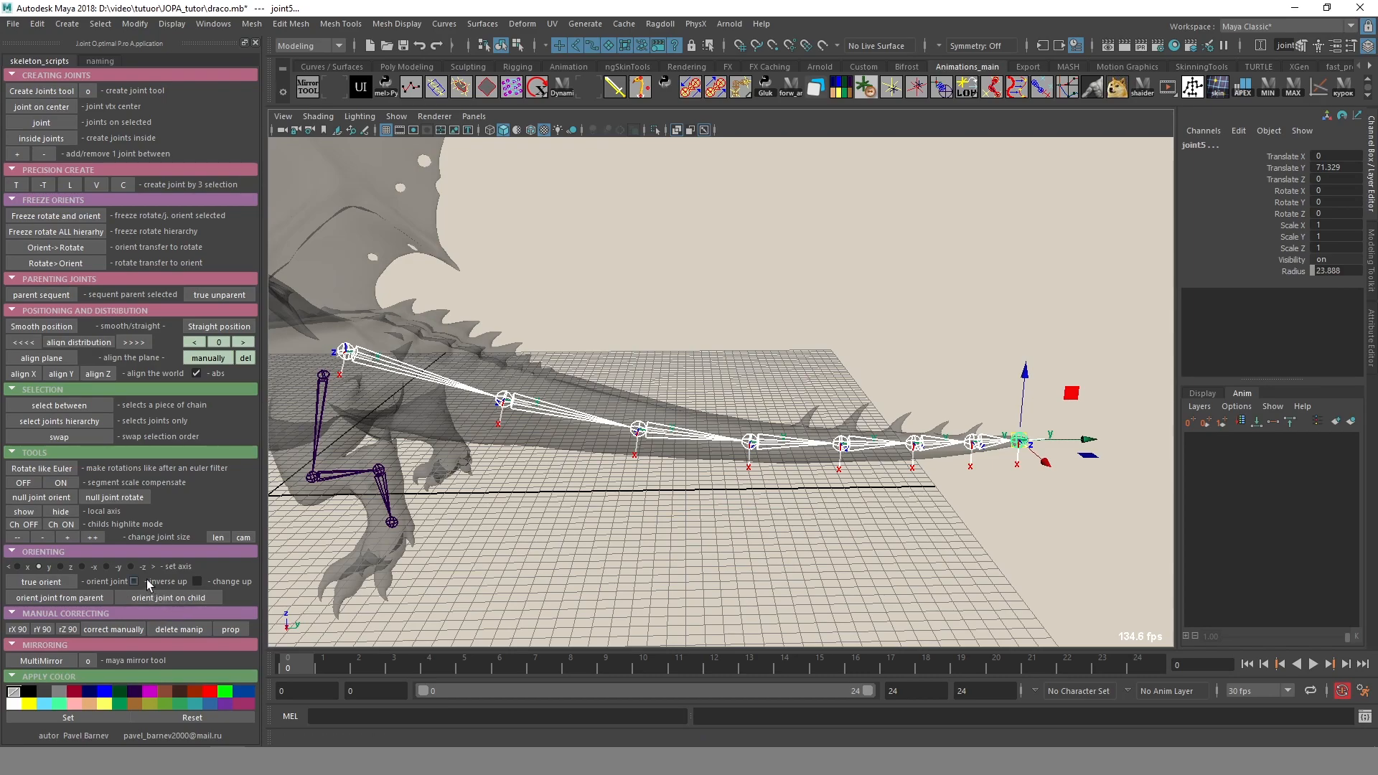
pyautogui.keyDown('alt'); pyautogui.moveTo(545, 504); pyautogui.dragTo(624, 454); pyautogui.keyUp('alt')
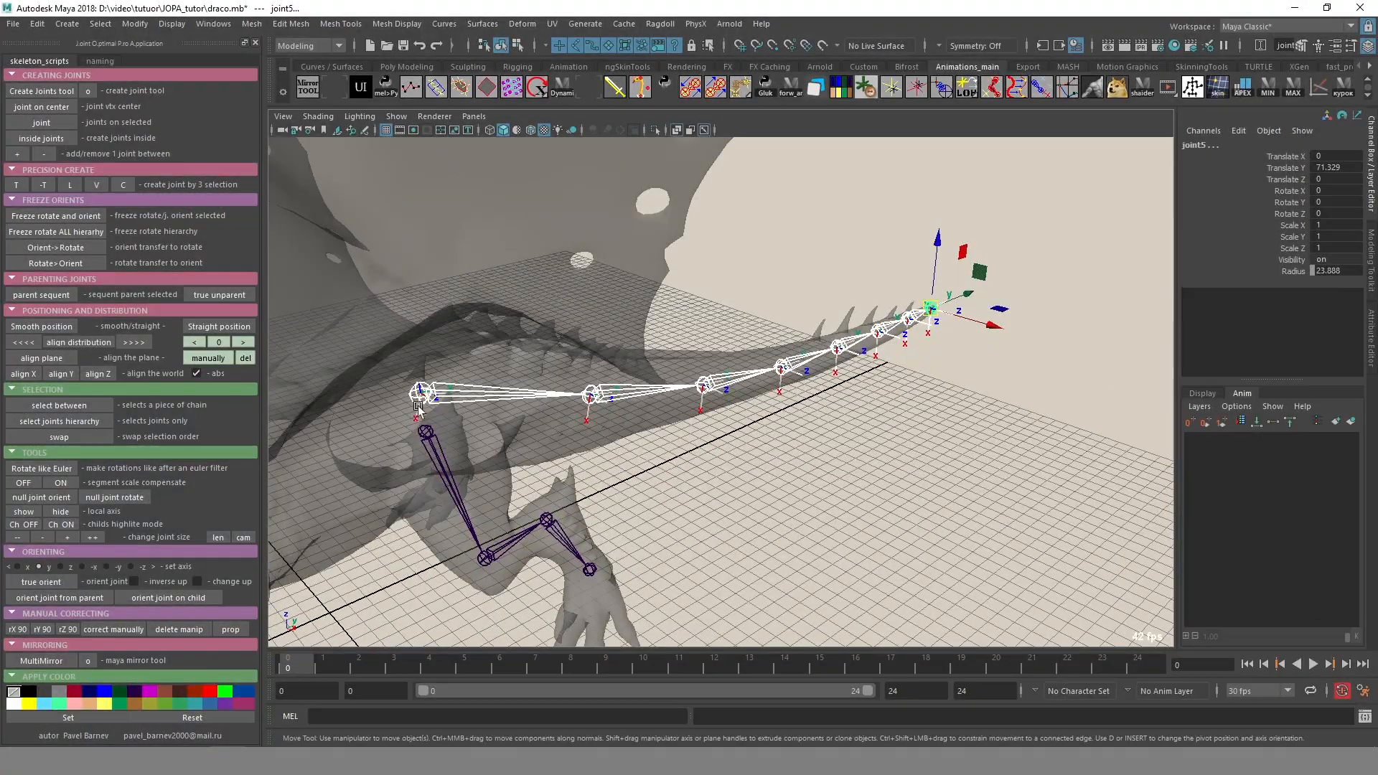
pyautogui.keyDown('alt'); pyautogui.moveTo(665, 548); pyautogui.dragTo(254, 626); pyautogui.keyUp('alt')
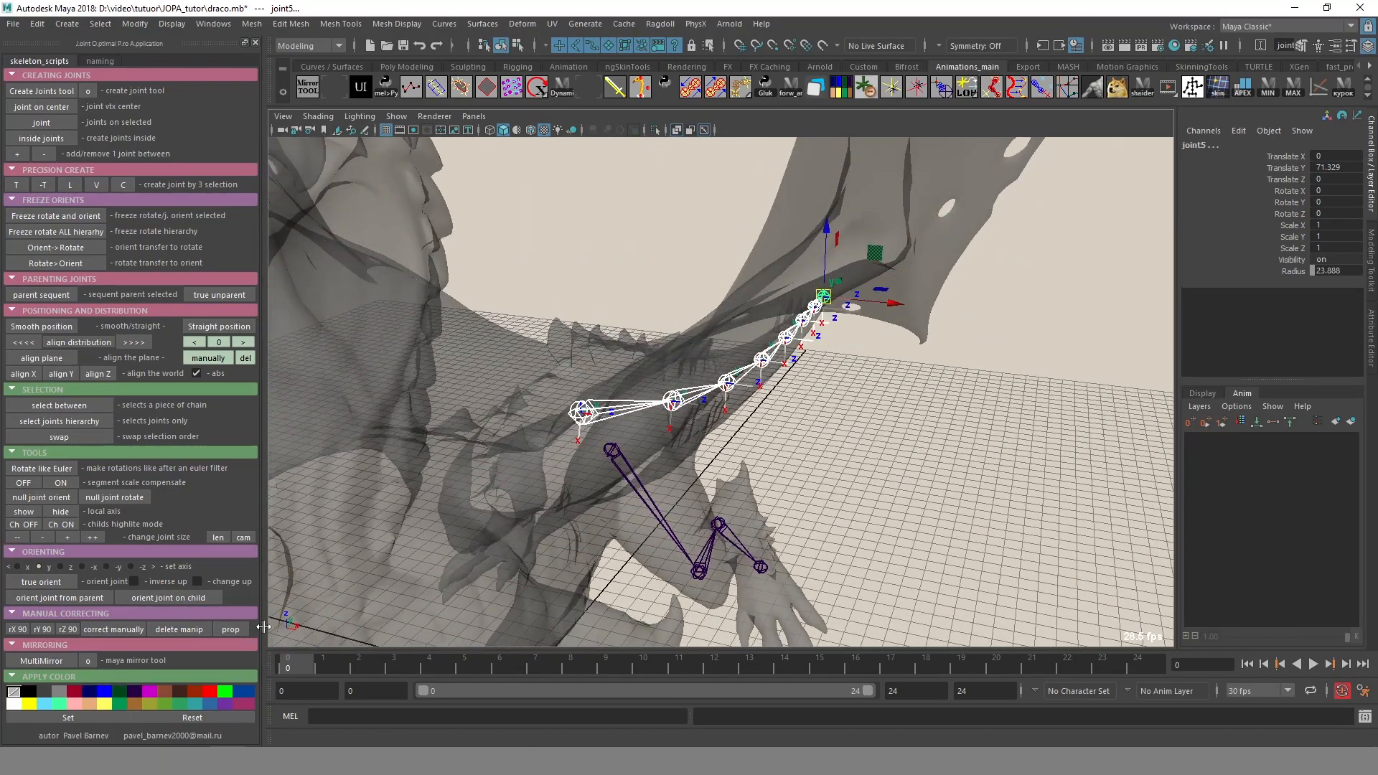
pyautogui.keyDown('alt'); pyautogui.moveTo(863, 521); pyautogui.dragTo(431, 588); pyautogui.keyUp('alt')
pyautogui.keyDown('alt'); pyautogui.moveTo(716, 435); pyautogui.dragTo(478, 367); pyautogui.keyUp('alt')
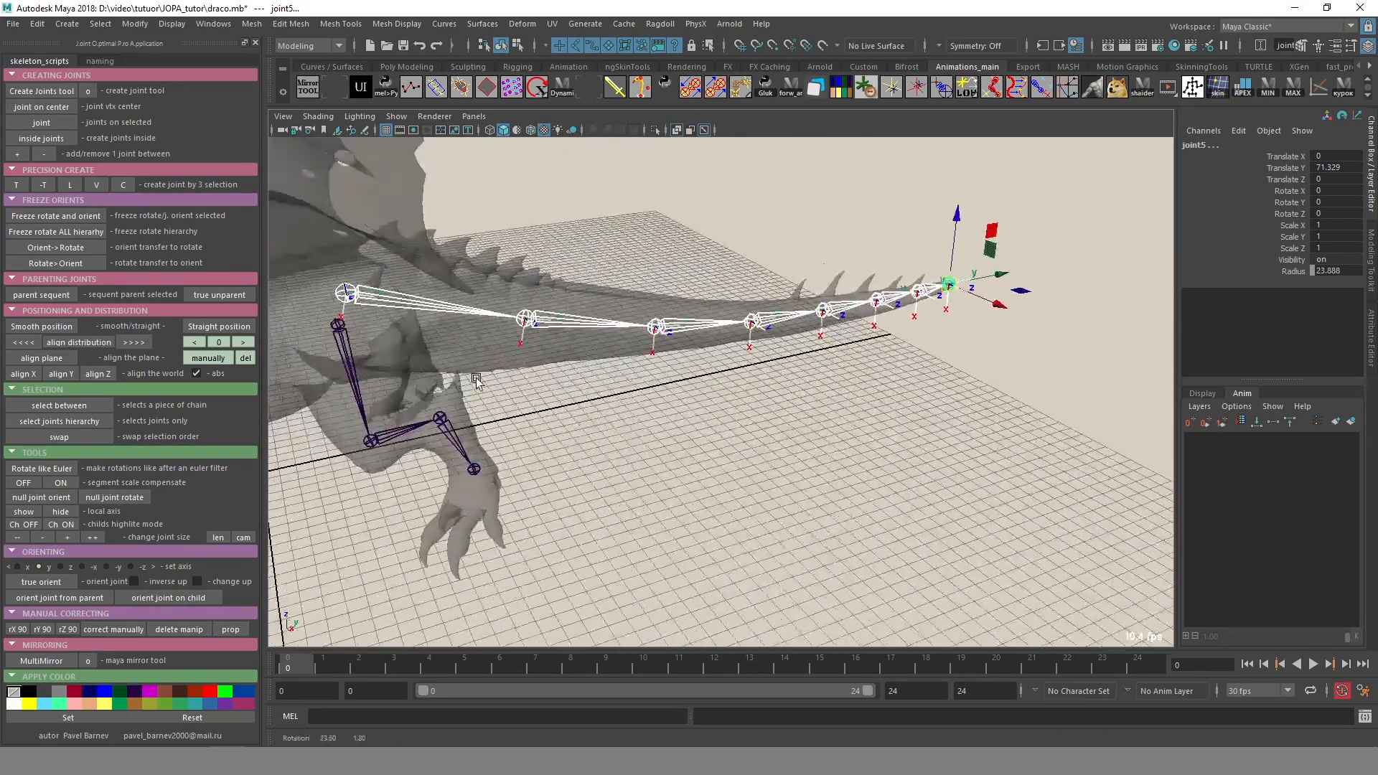
pyautogui.moveTo(716, 387)
pyautogui.keyDown('alt'); pyautogui.mouseDown()
pyautogui.moveTo(717, 439)
pyautogui.moveTo(739, 400)
pyautogui.mouseUp(); pyautogui.keyUp('alt')
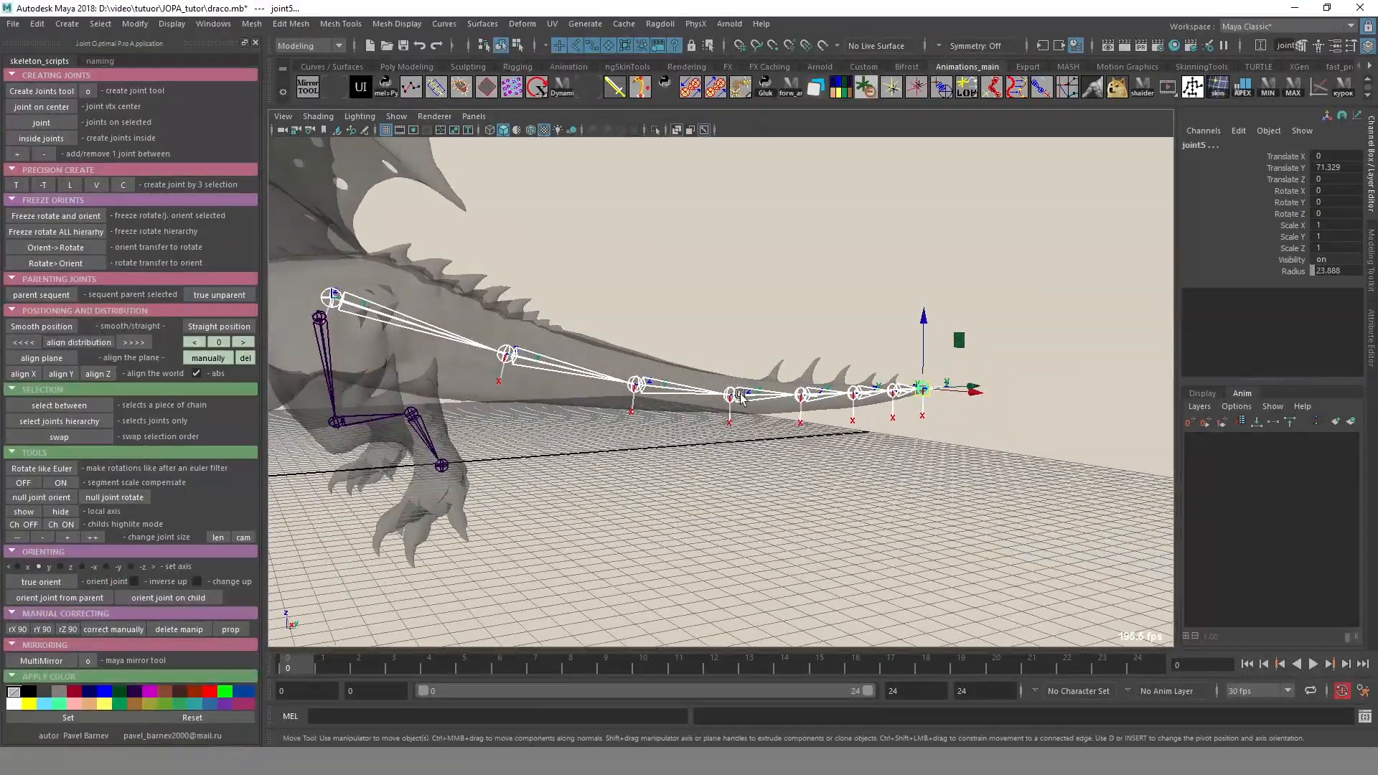
pyautogui.keyDown('alt'); pyautogui.moveTo(811, 446); pyautogui.dragTo(635, 434); pyautogui.keyUp('alt')
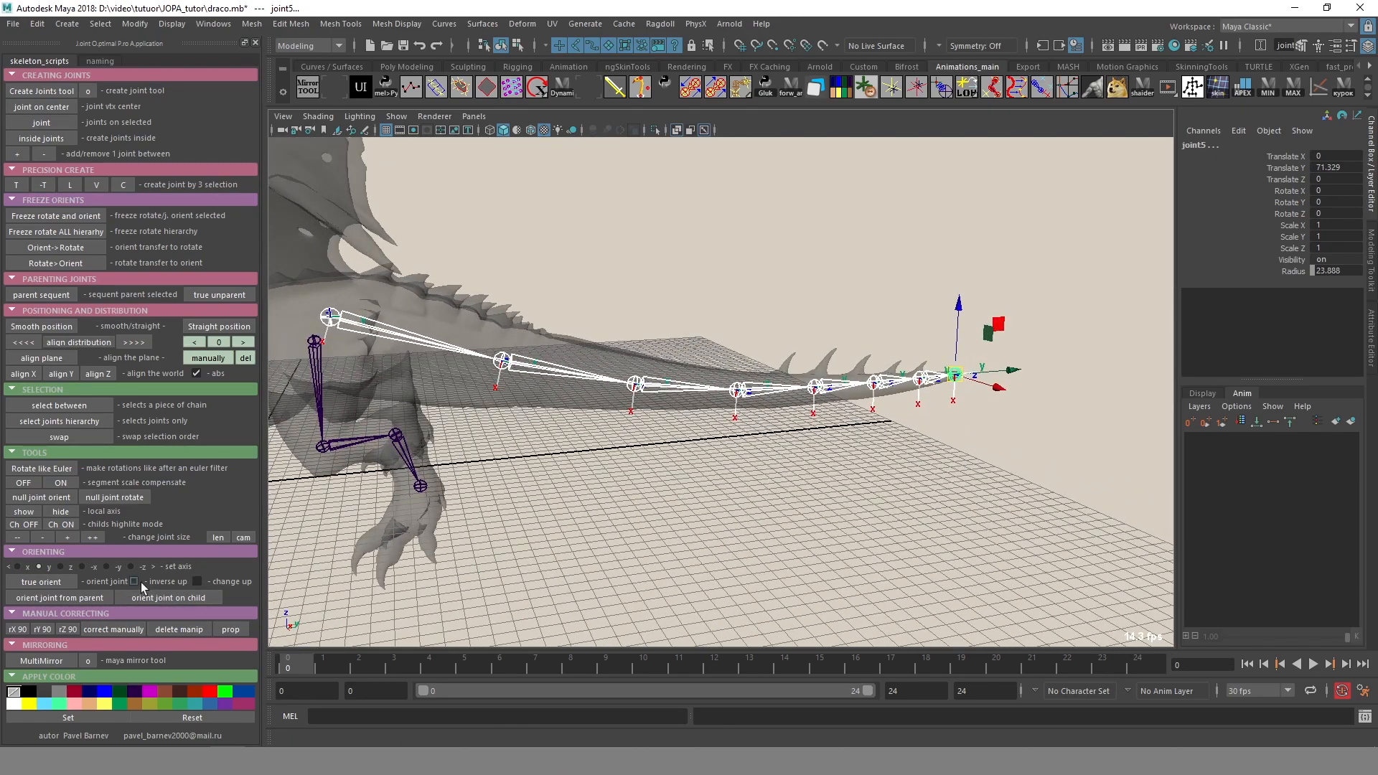
pyautogui.click(41, 581)
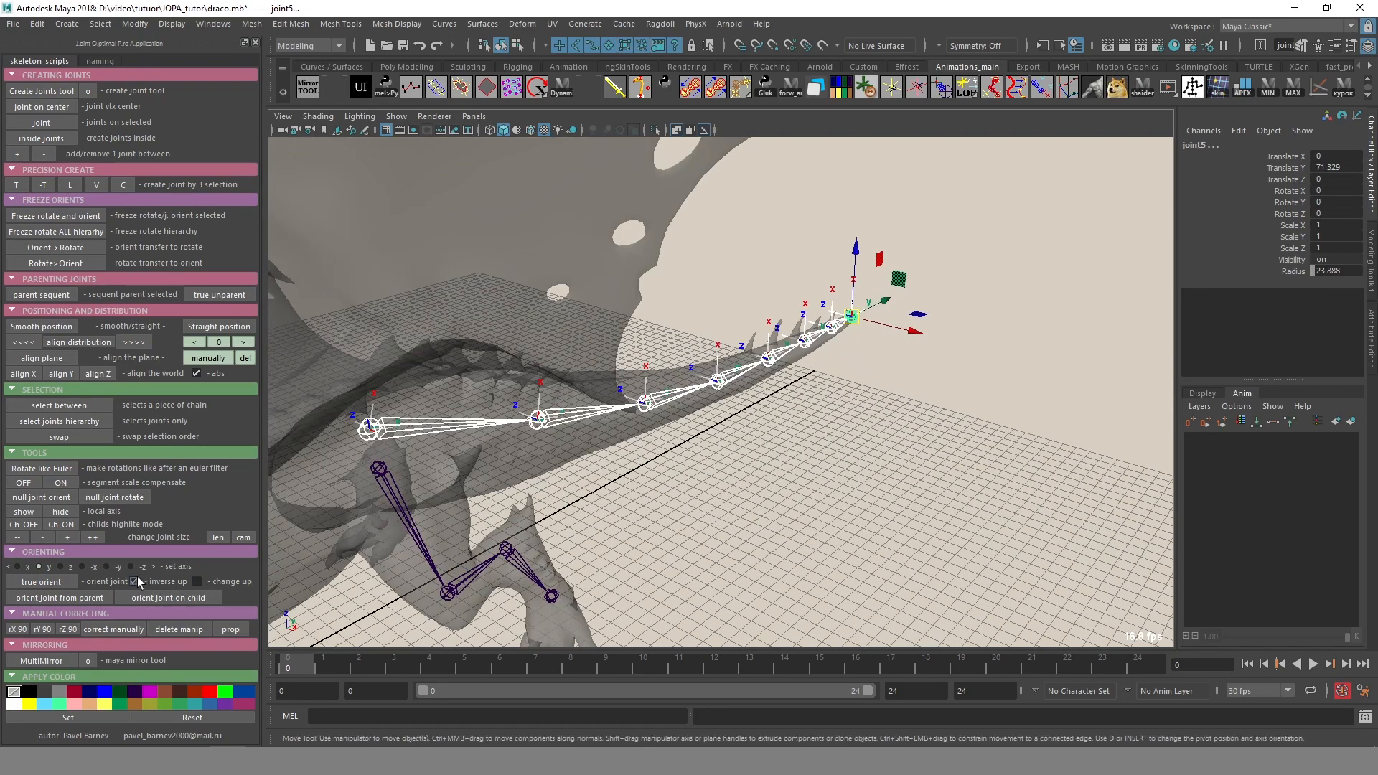
# Try true orient with the change up option, then disable it and reorient the tail joints.
pyautogui.click(52, 583)
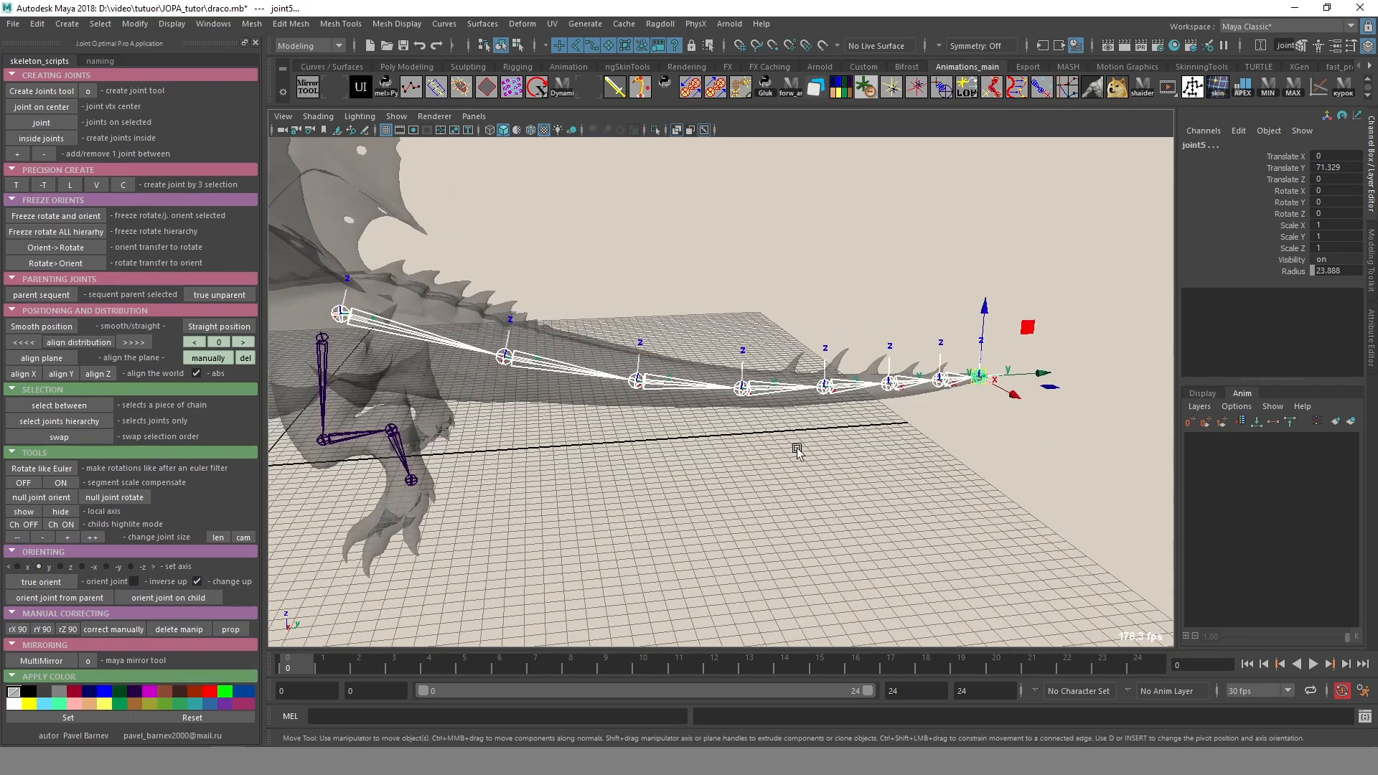
pyautogui.click(197, 581)
pyautogui.click(41, 581)
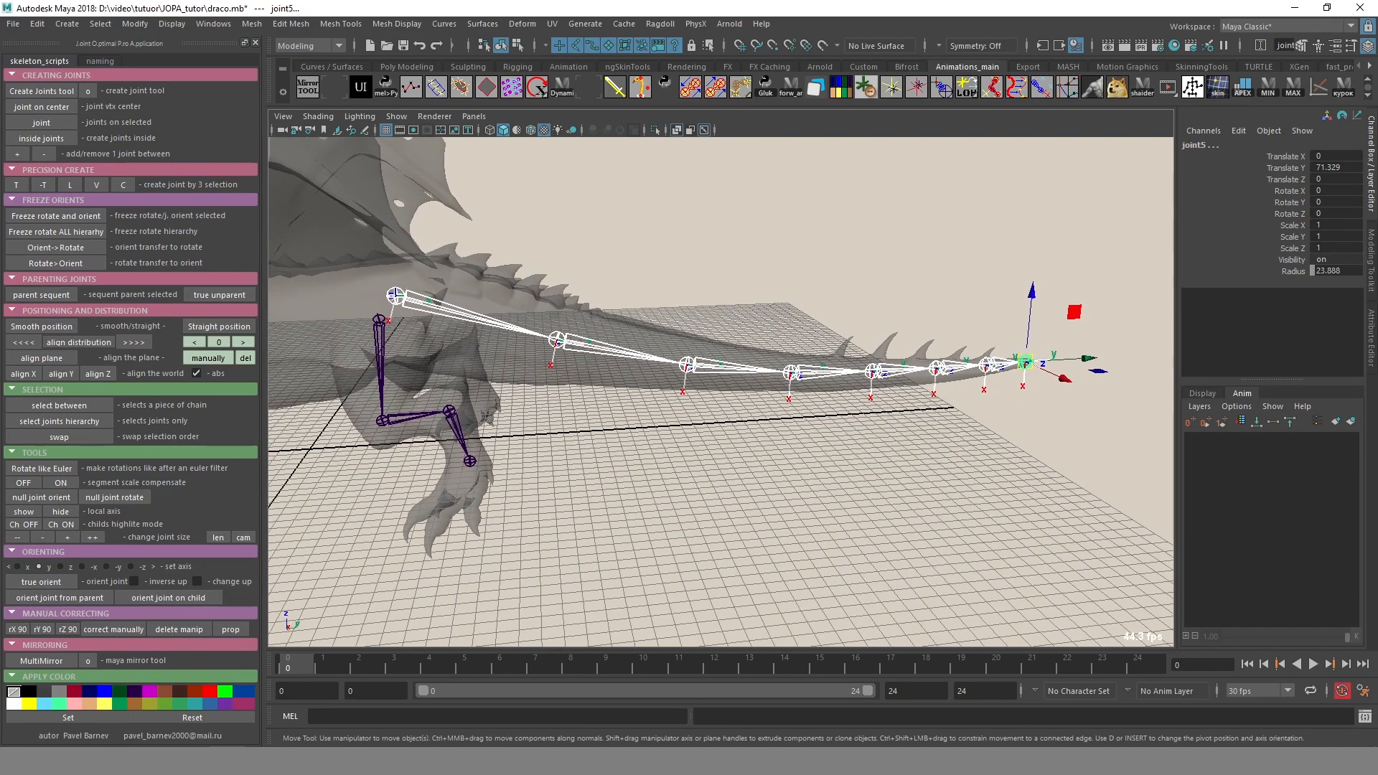
# Activate the Rotate tool and turn the orientation of all tail joints about Y in 90-degree increments.
pyautogui.press('e')
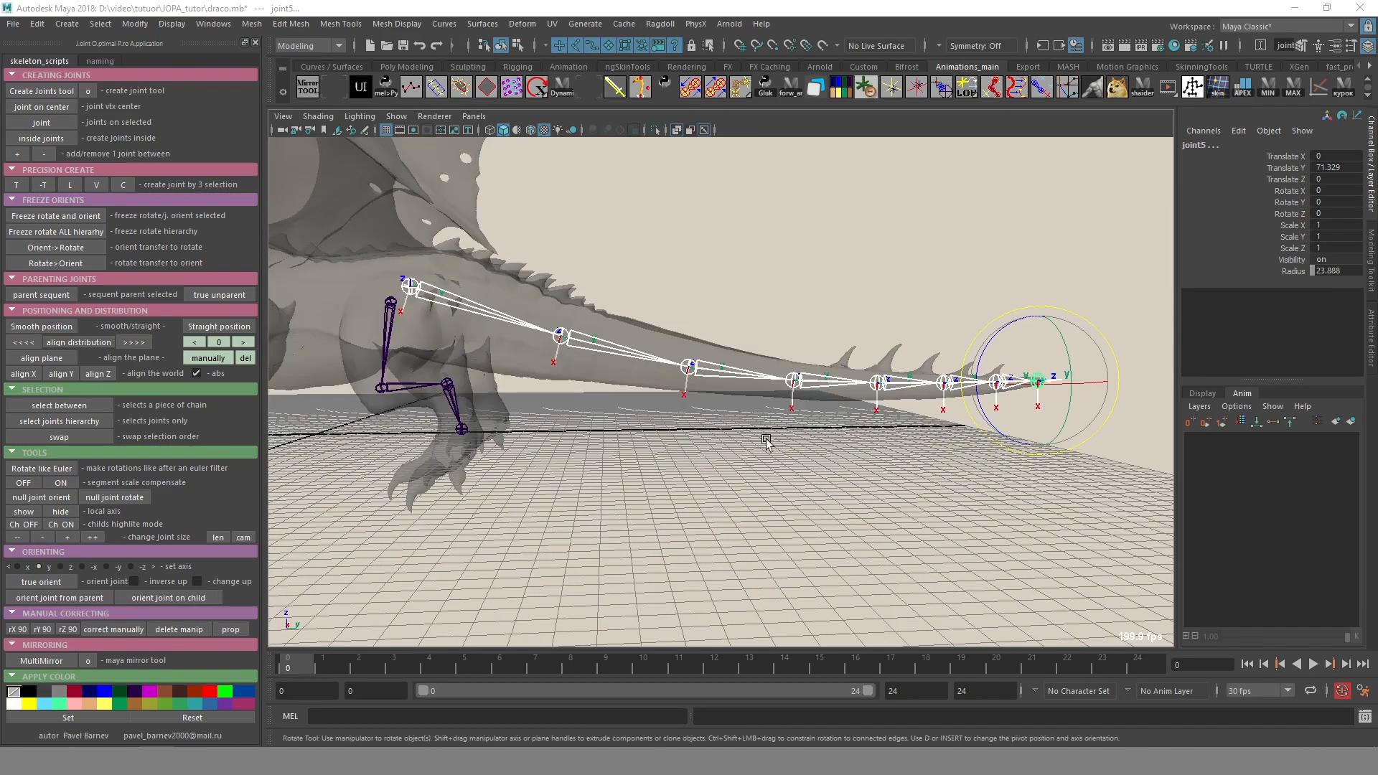
pyautogui.keyDown('alt'); pyautogui.moveTo(766, 441); pyautogui.dragTo(726, 468); pyautogui.keyUp('alt')
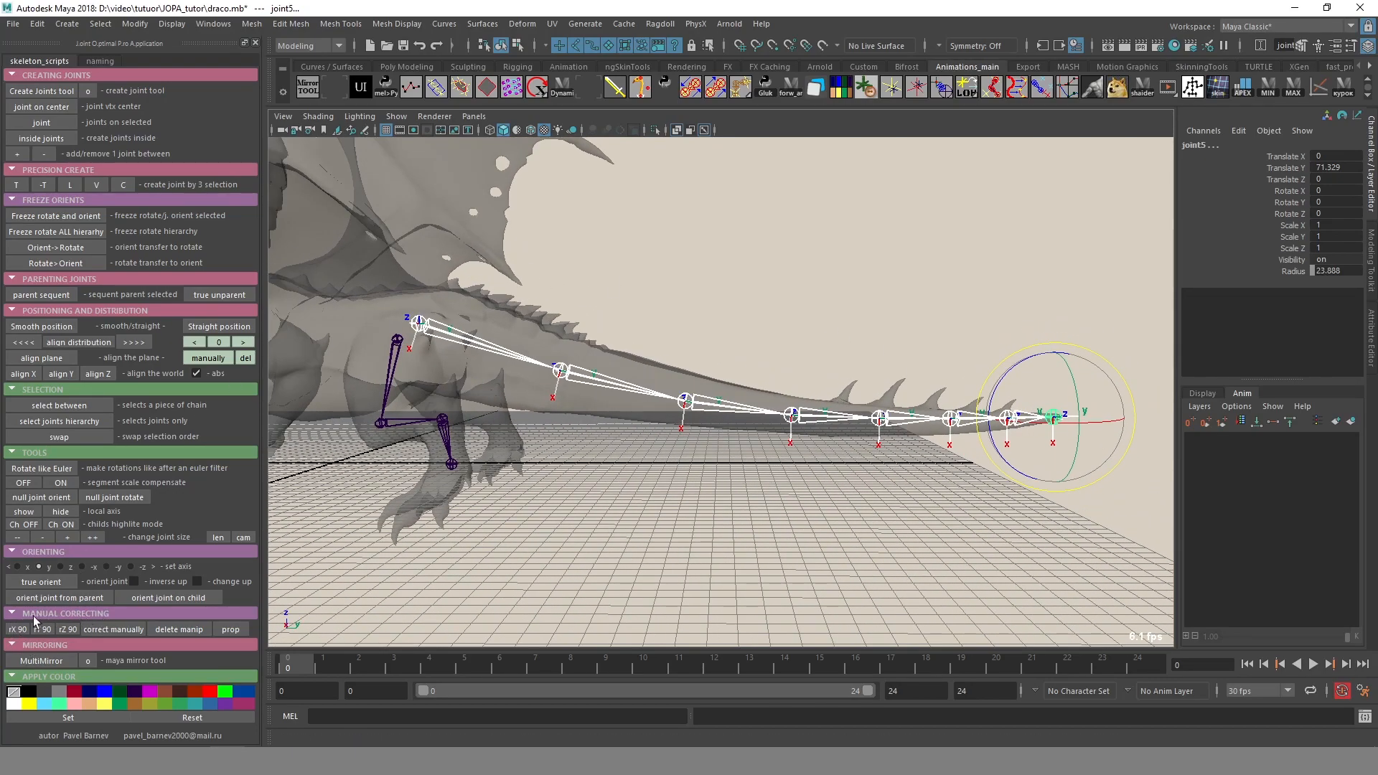
pyautogui.keyDown('alt'); pyautogui.moveTo(693, 423); pyautogui.dragTo(707, 485); pyautogui.keyUp('alt')
pyautogui.keyDown('alt'); pyautogui.moveTo(707, 485); pyautogui.dragTo(909, 492, button='right'); pyautogui.keyUp('alt')
pyautogui.keyDown('alt'); pyautogui.moveTo(910, 492); pyautogui.dragTo(502, 341); pyautogui.keyUp('alt')
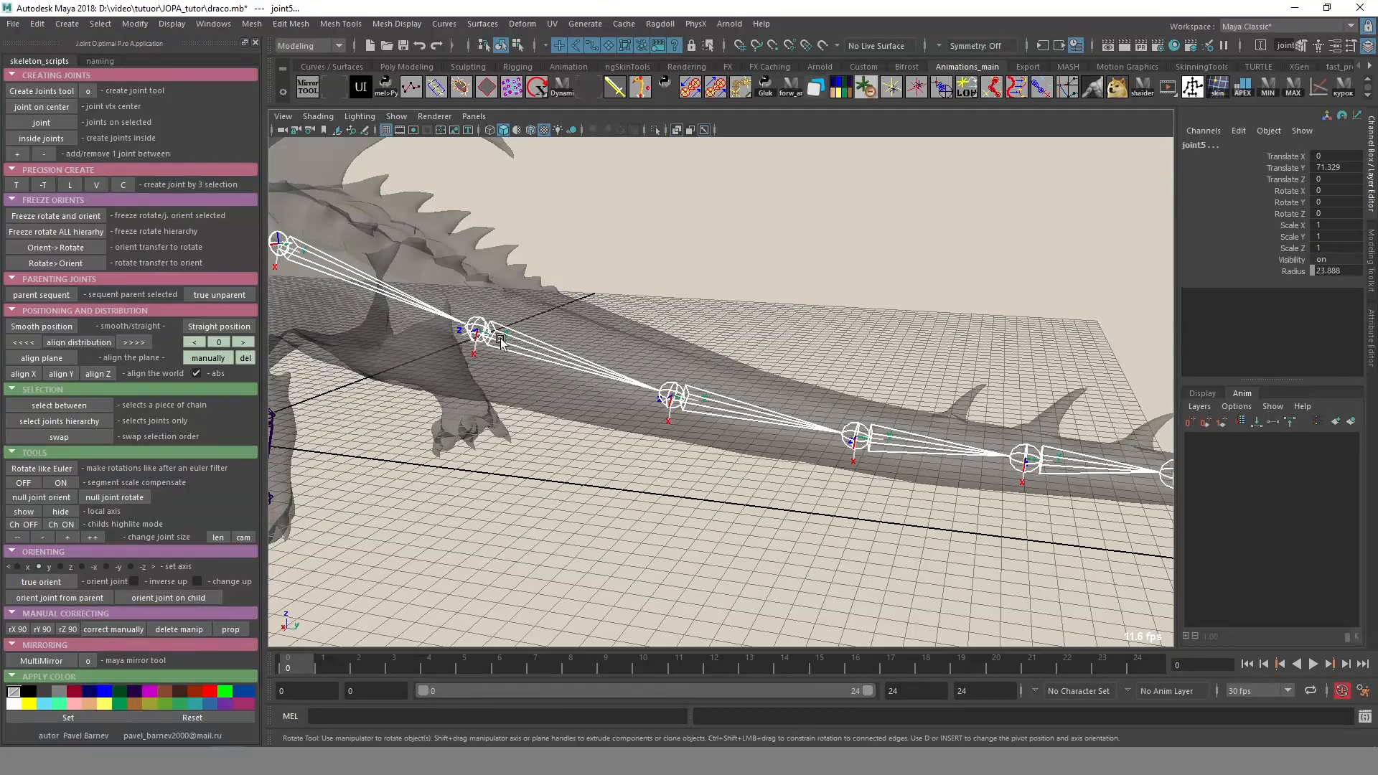
pyautogui.keyDown('alt'); pyautogui.moveTo(927, 419); pyautogui.dragTo(682, 390); pyautogui.keyUp('alt')
pyautogui.click(41, 628)
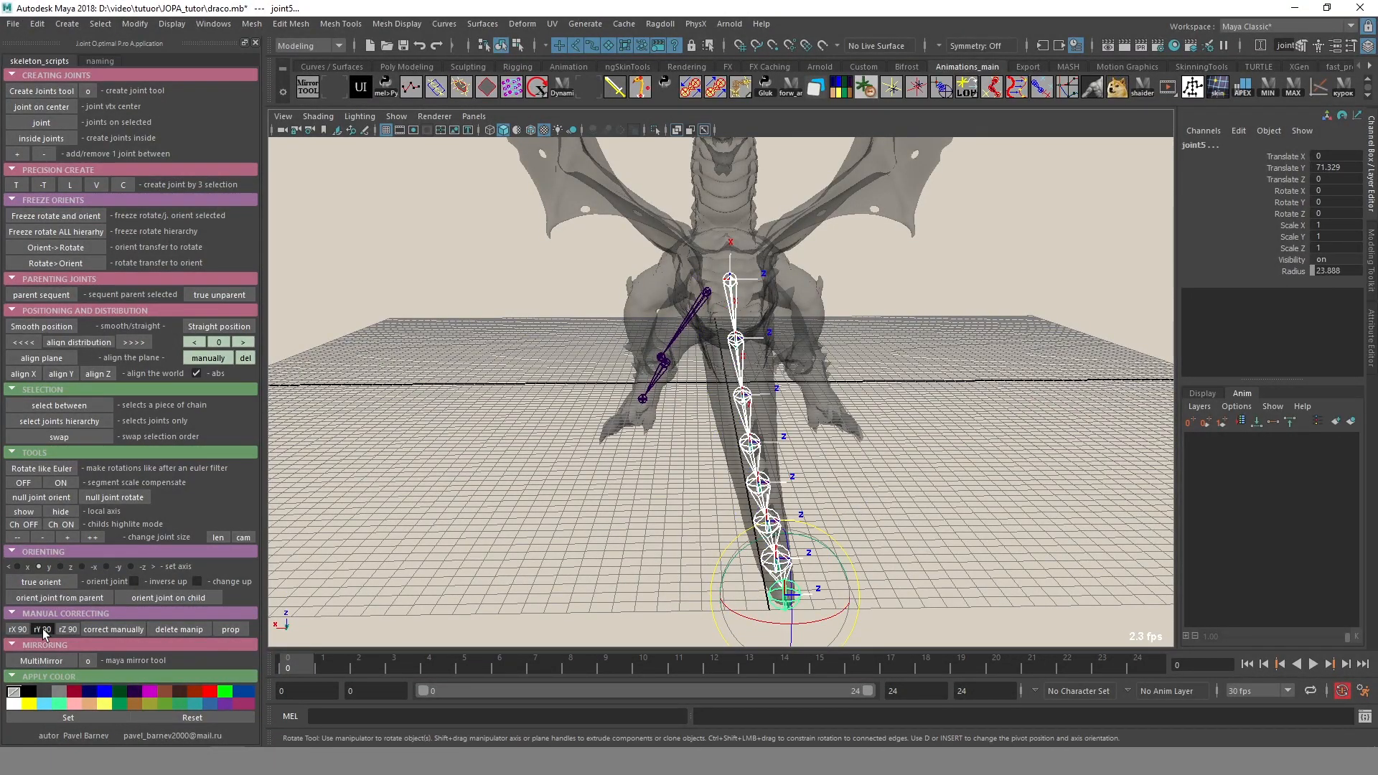
pyautogui.keyDown('alt'); pyautogui.moveTo(661, 468); pyautogui.dragTo(689, 409); pyautogui.keyUp('alt')
pyautogui.keyDown('alt'); pyautogui.moveTo(941, 403); pyautogui.dragTo(888, 424); pyautogui.keyUp('alt')
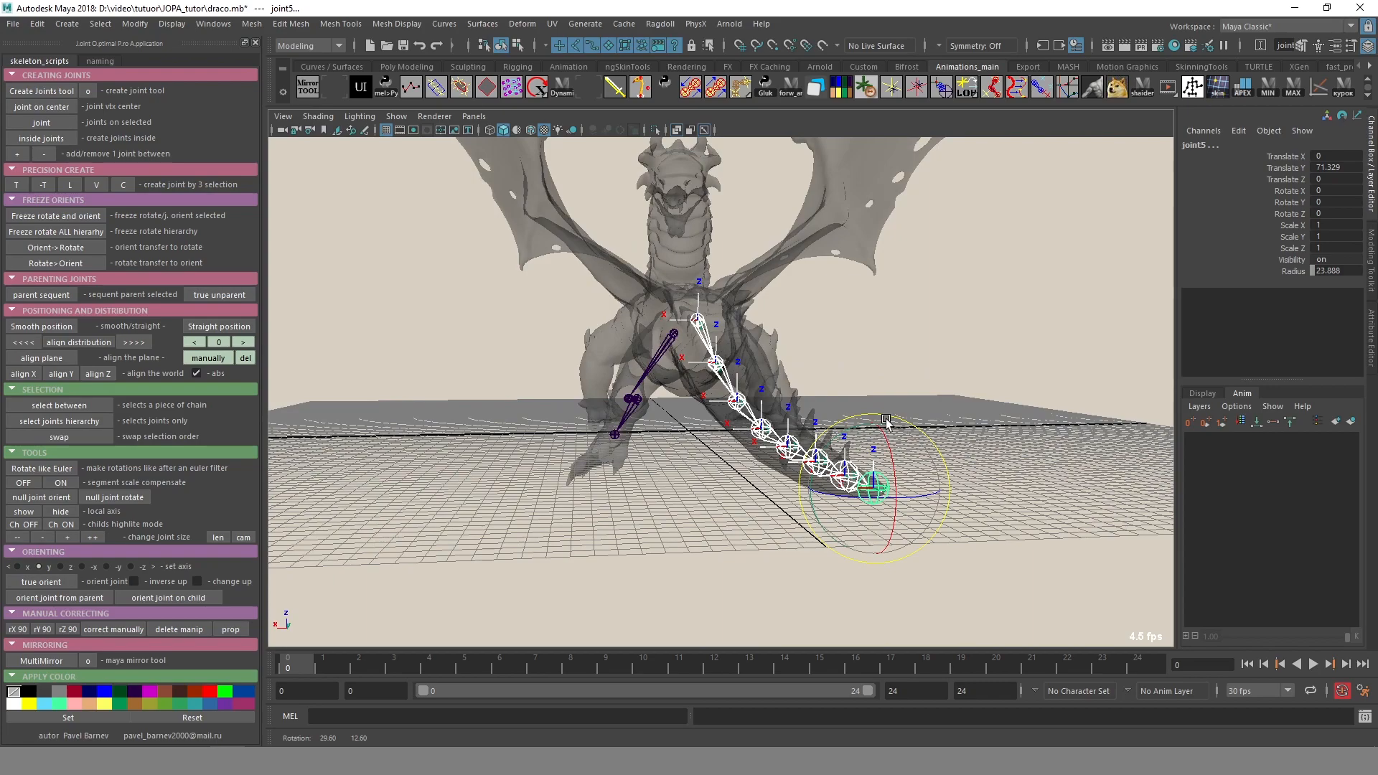
pyautogui.keyDown('alt'); pyautogui.moveTo(763, 457); pyautogui.dragTo(755, 517); pyautogui.keyUp('alt')
# Turn only the third tail joint's orientation about Y in 90-degree increments, then select the tail's root joint.
pyautogui.click(732, 386)
pyautogui.click(733, 389)
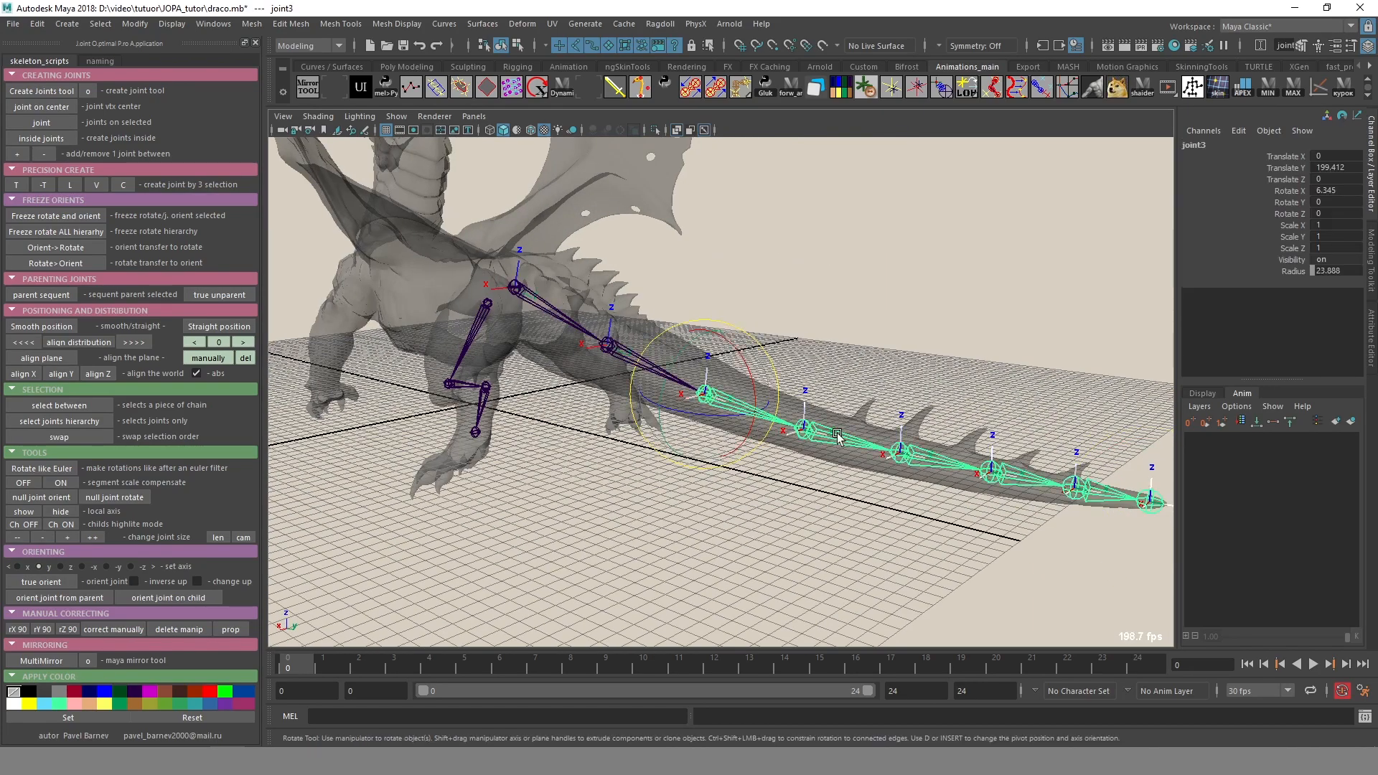
pyautogui.keyDown('alt'); pyautogui.moveTo(733, 389); pyautogui.dragTo(933, 556); pyautogui.keyUp('alt')
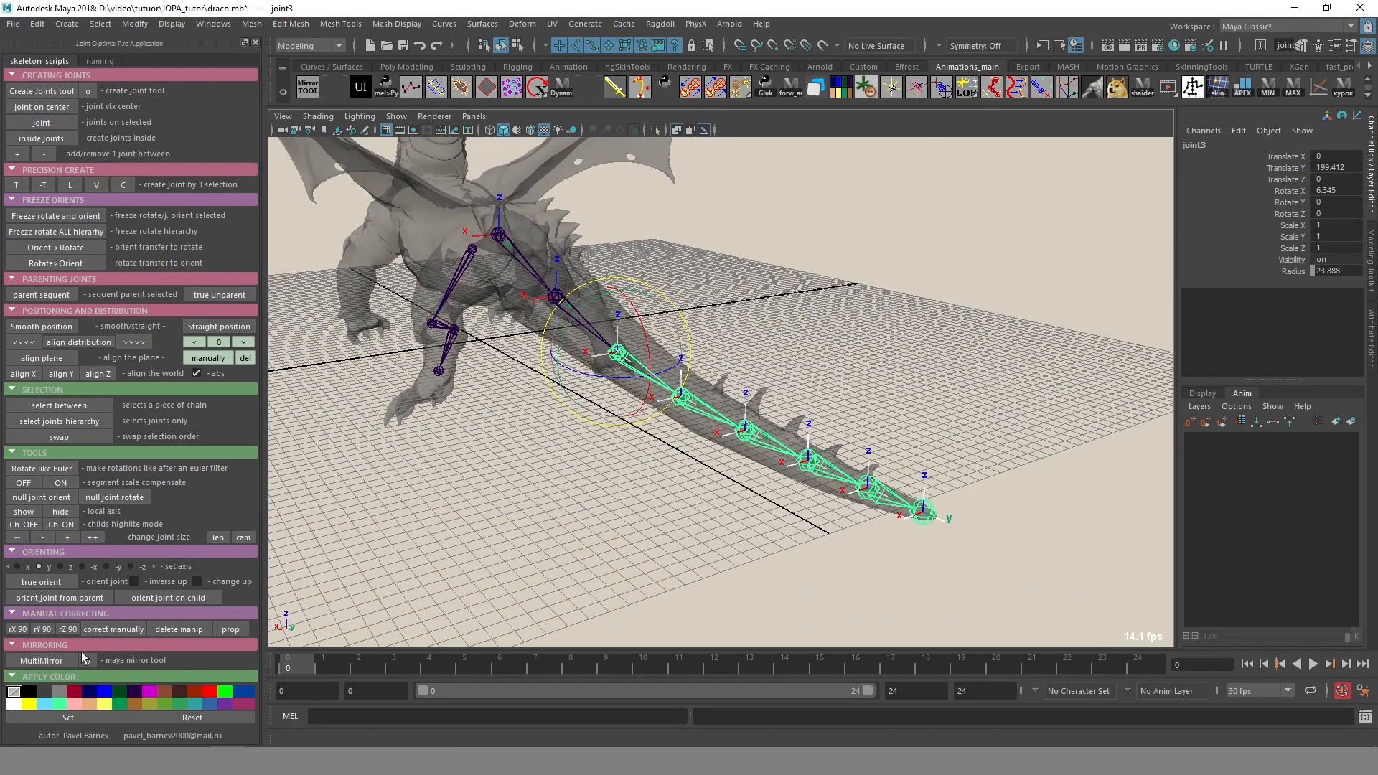
pyautogui.click(43, 629)
pyautogui.click(42, 629)
pyautogui.click(43, 632)
pyautogui.click(44, 631)
pyautogui.click(44, 631)
pyautogui.click(59, 630)
pyautogui.click(505, 237)
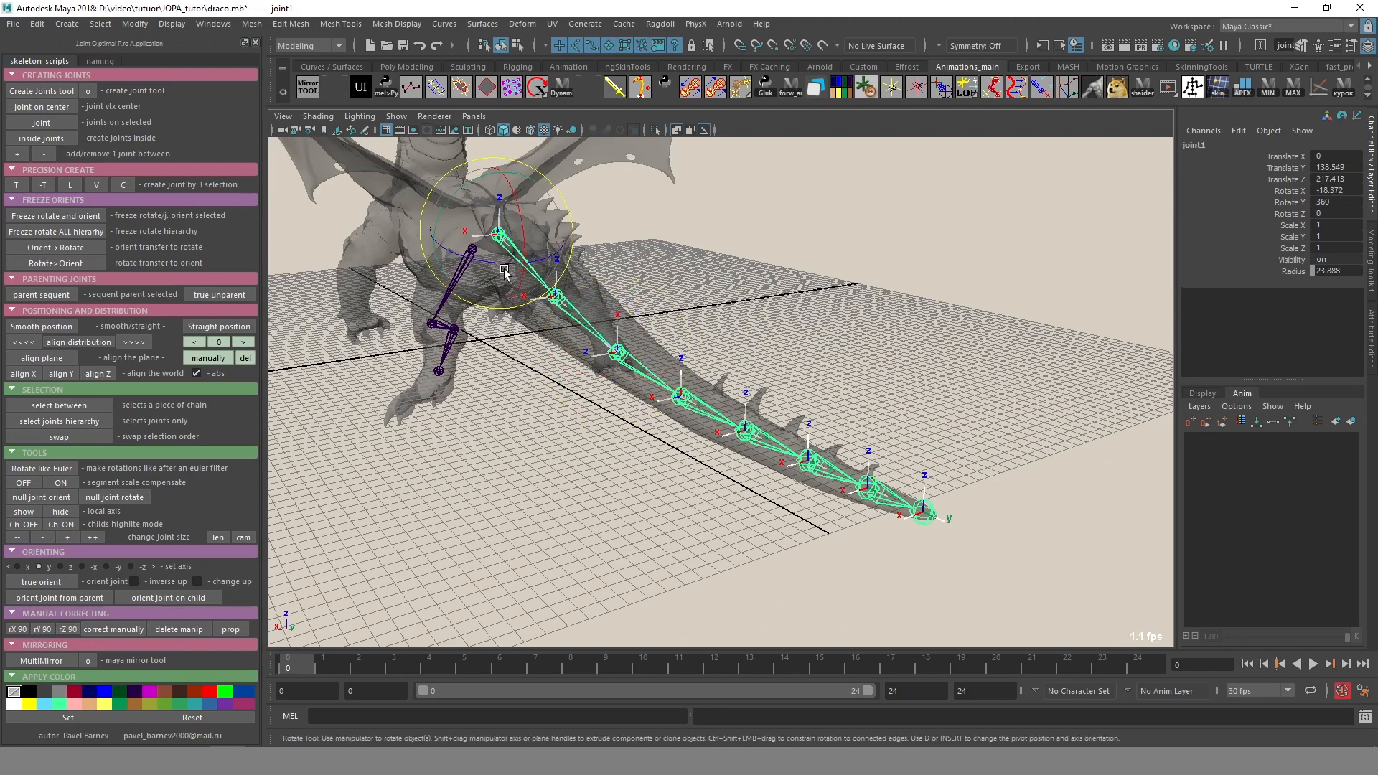
# Select all the tail joints and apply true orient with the change up option enabled.
pyautogui.hotkey('shift', 'Down')
pyautogui.click(196, 582)
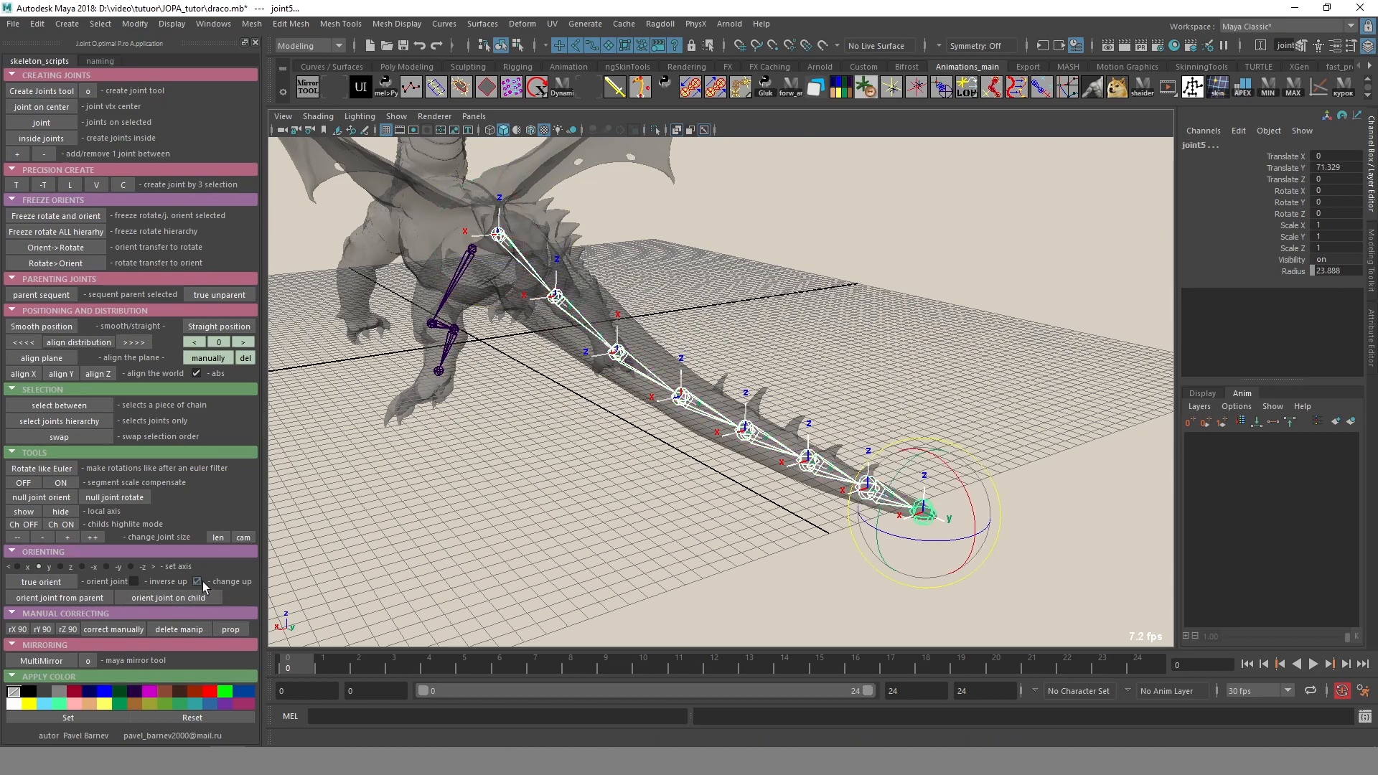
pyautogui.click(43, 582)
pyautogui.keyDown('alt'); pyautogui.moveTo(787, 399); pyautogui.dragTo(753, 458); pyautogui.keyUp('alt')
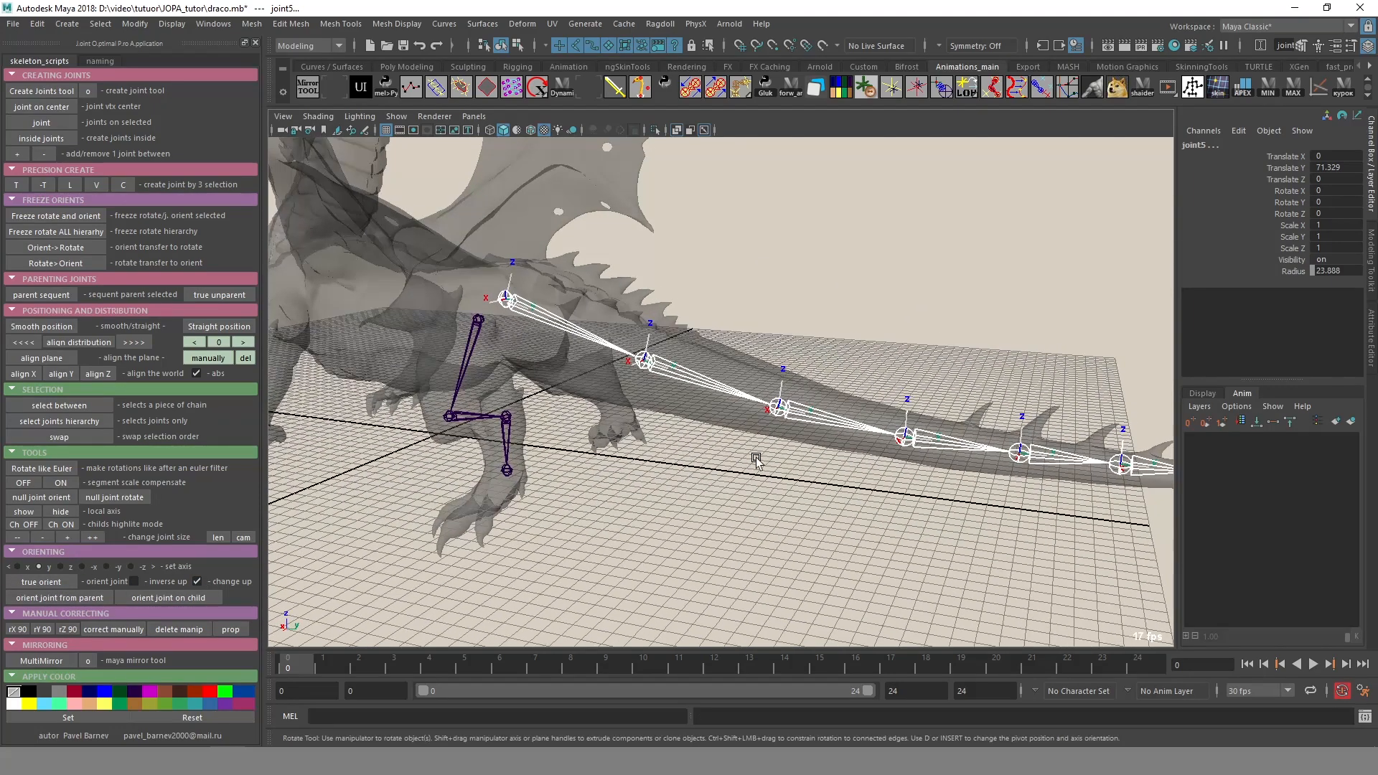
pyautogui.keyDown('alt'); pyautogui.moveTo(753, 459); pyautogui.dragTo(650, 383, button='right'); pyautogui.keyUp('alt')
pyautogui.keyDown('alt'); pyautogui.moveTo(650, 381); pyautogui.dragTo(805, 379); pyautogui.keyUp('alt')
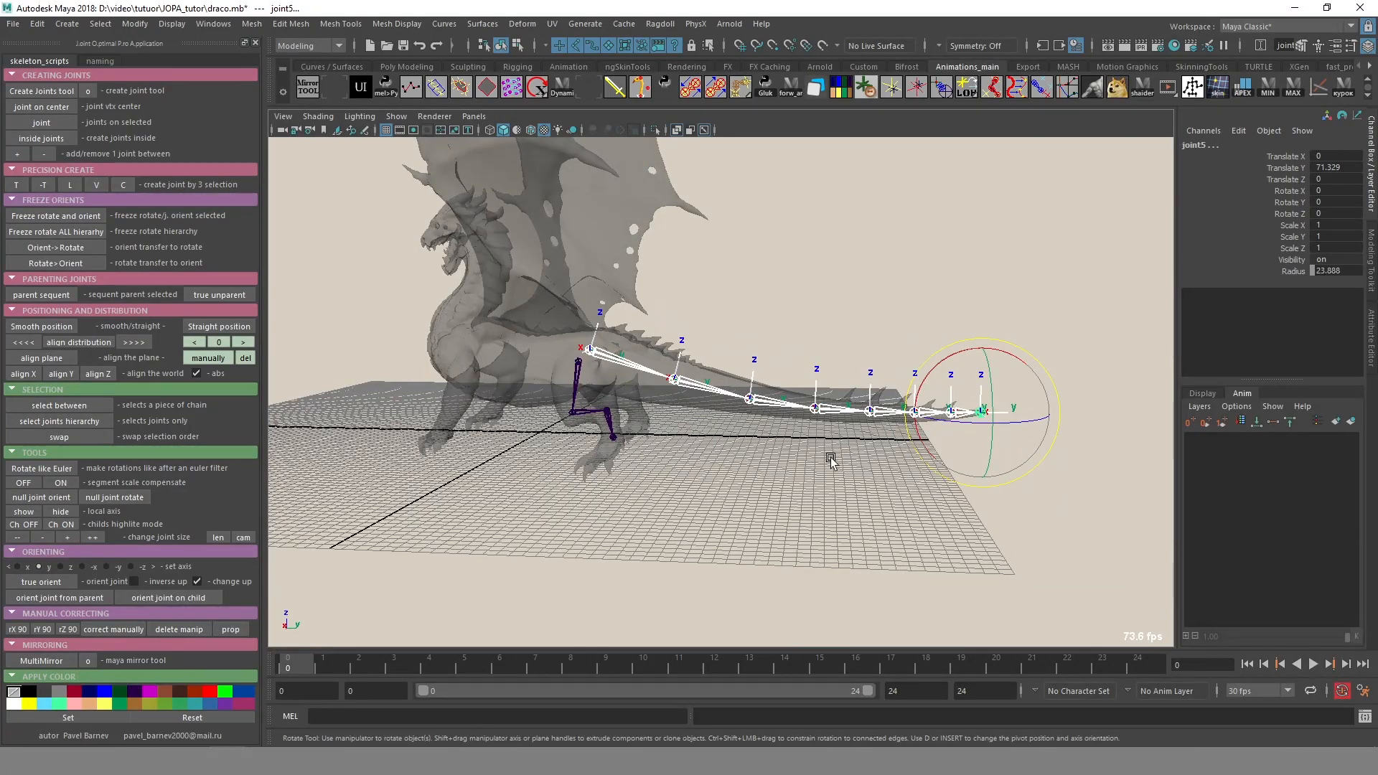
# Select the hind leg's root joint, try rotating it about Y, and undo the rotation.
pyautogui.click(615, 474)
pyautogui.keyDown('alt'); pyautogui.moveTo(619, 472); pyautogui.dragTo(747, 461, button='right'); pyautogui.keyUp('alt')
pyautogui.keyDown('alt'); pyautogui.moveTo(747, 462); pyautogui.dragTo(788, 476); pyautogui.keyUp('alt')
pyautogui.click(467, 389)
pyautogui.keyDown('alt'); pyautogui.moveTo(466, 391); pyautogui.dragTo(462, 471); pyautogui.keyUp('alt')
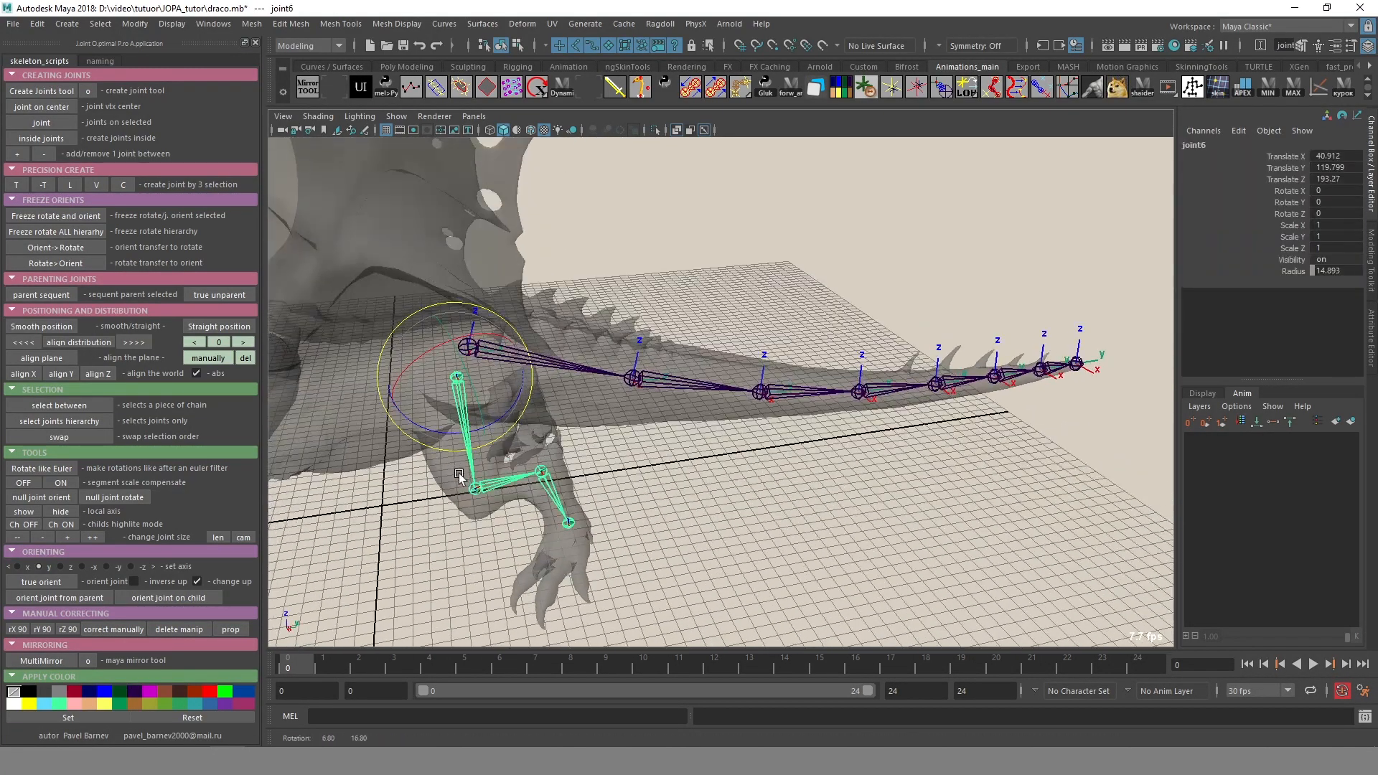
pyautogui.keyDown('alt'); pyautogui.moveTo(617, 437); pyautogui.dragTo(781, 328); pyautogui.keyUp('alt')
pyautogui.keyDown('alt'); pyautogui.moveTo(935, 528); pyautogui.dragTo(901, 490); pyautogui.keyUp('alt')
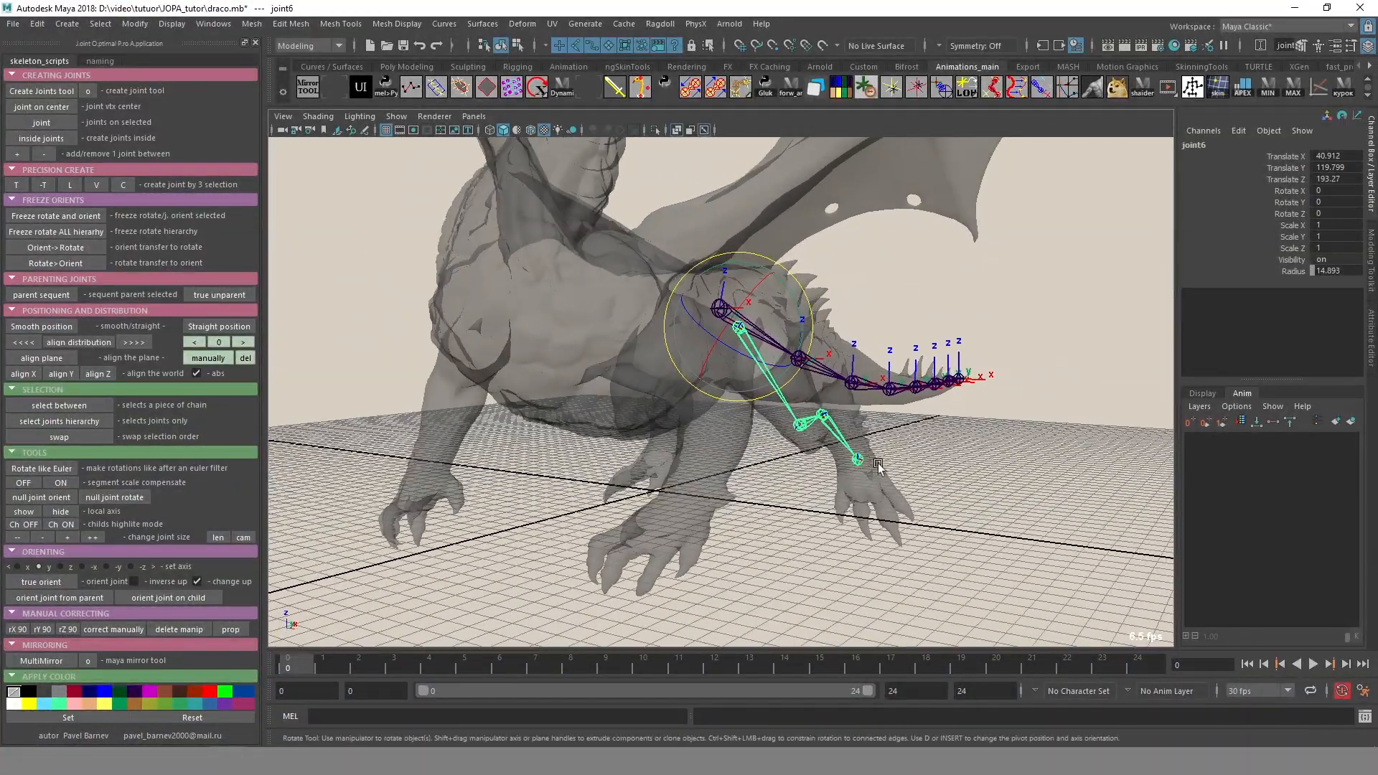
pyautogui.moveTo(799, 310); pyautogui.dragTo(792, 349)
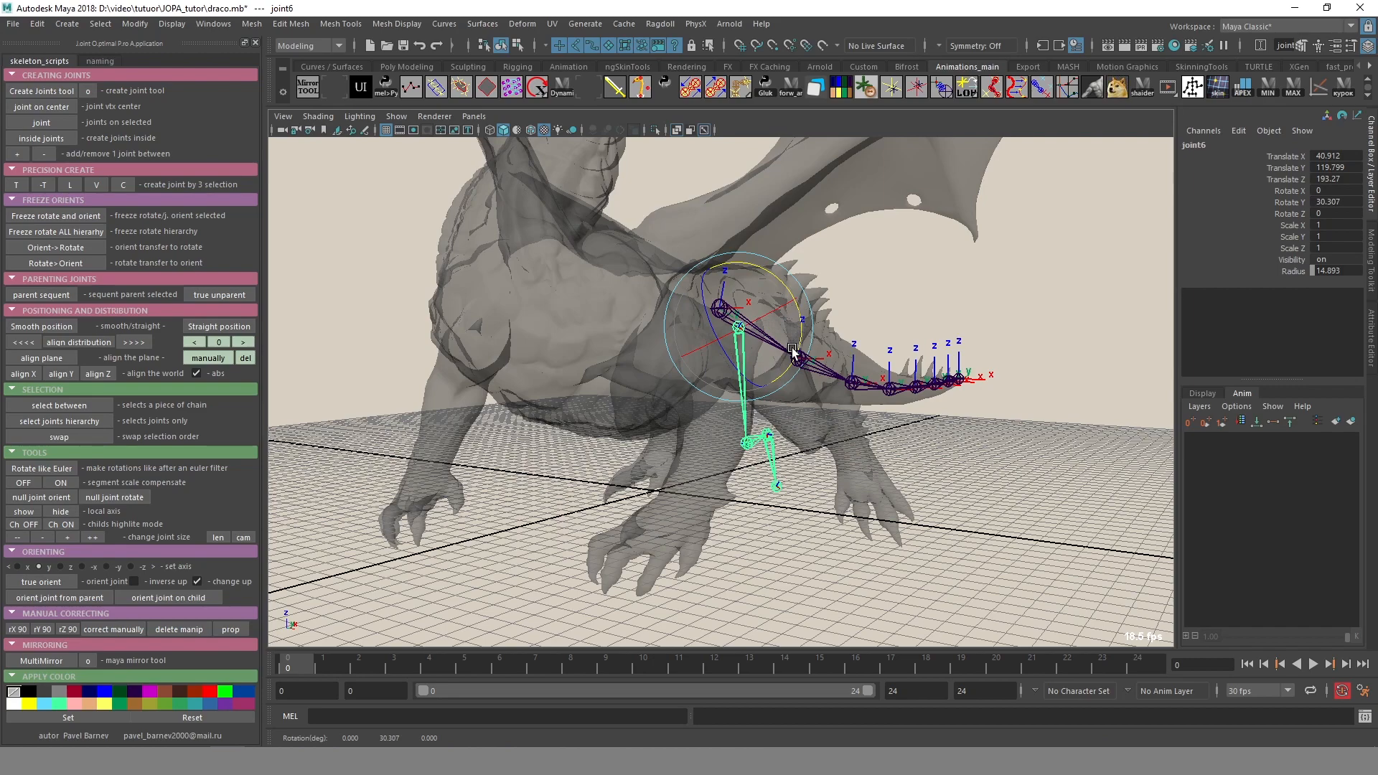
pyautogui.hotkey('ctrl', 'z')
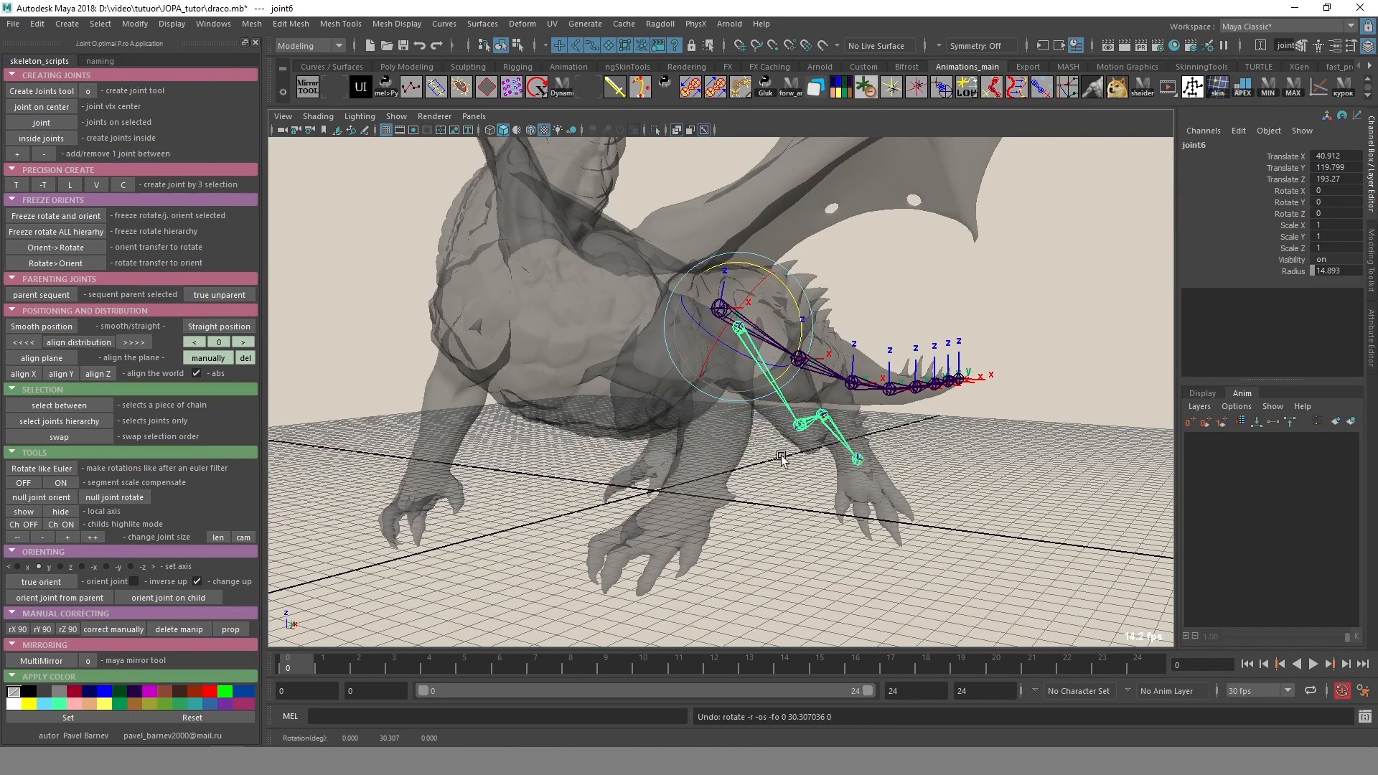
# Select the leg's joint hierarchy and apply true orient with the -z axis, inverse up enabled and change up disabled.
pyautogui.press('g')
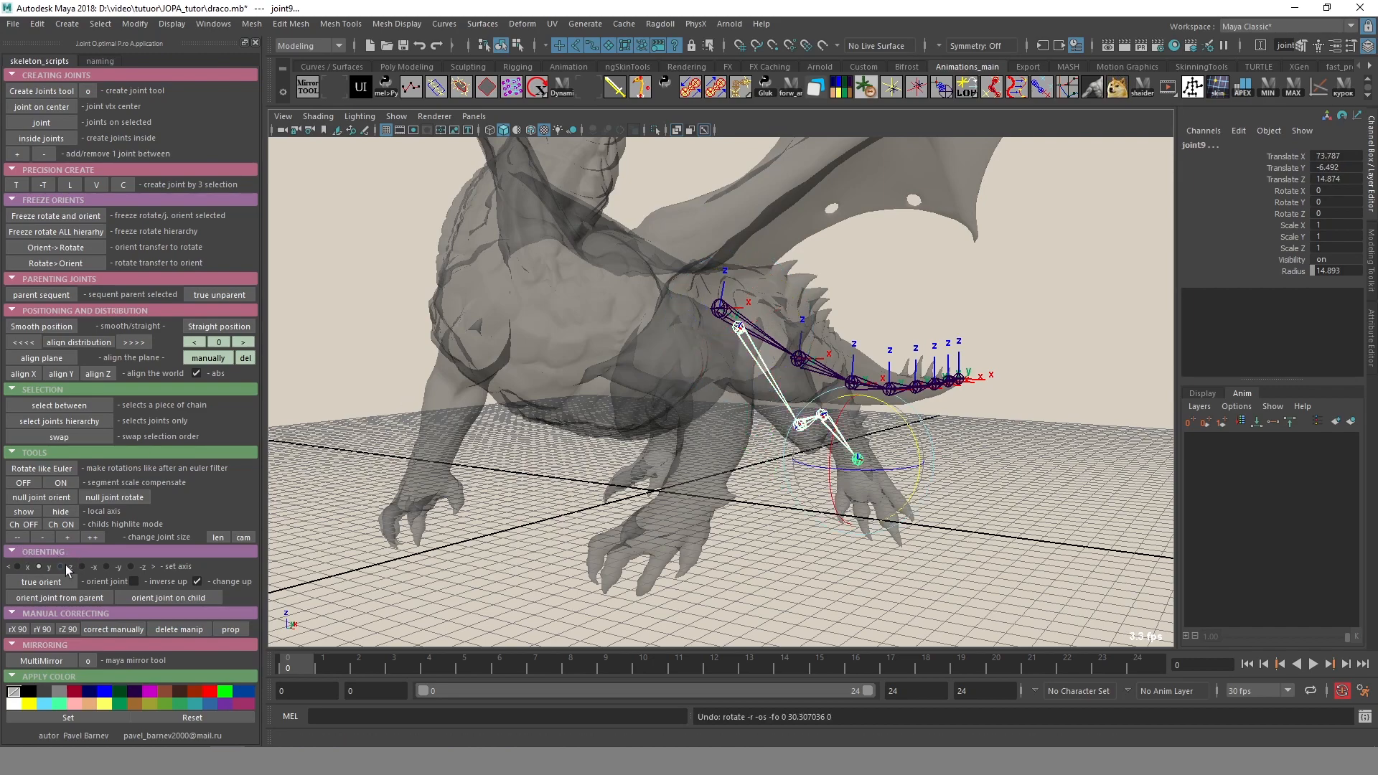
pyautogui.click(134, 568)
pyautogui.click(196, 582)
pyautogui.click(61, 582)
pyautogui.moveTo(954, 445)
pyautogui.keyDown('alt'); pyautogui.mouseDown()
pyautogui.moveTo(845, 479)
pyautogui.moveTo(957, 459)
pyautogui.mouseUp(); pyautogui.keyUp('alt')
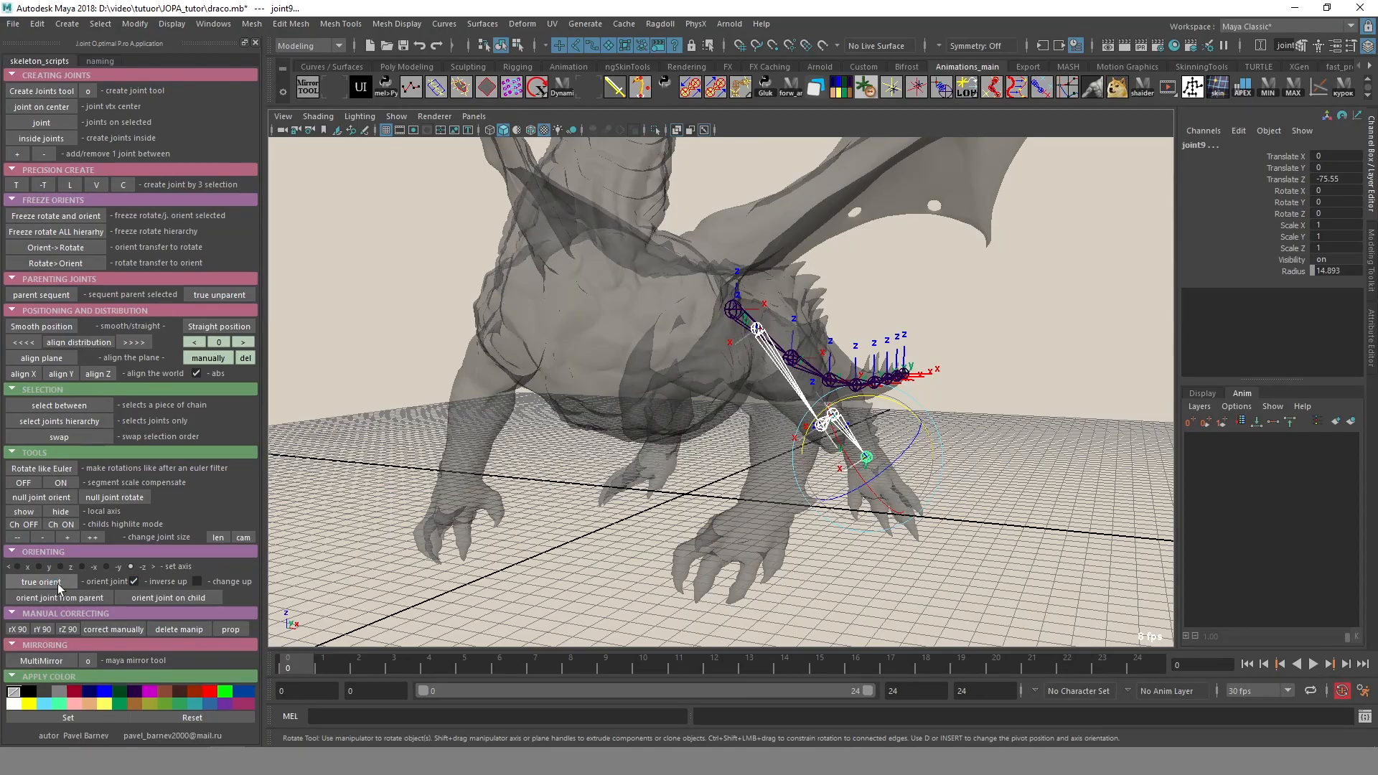
pyautogui.keyDown('alt'); pyautogui.moveTo(753, 431); pyautogui.dragTo(705, 449); pyautogui.keyUp('alt')
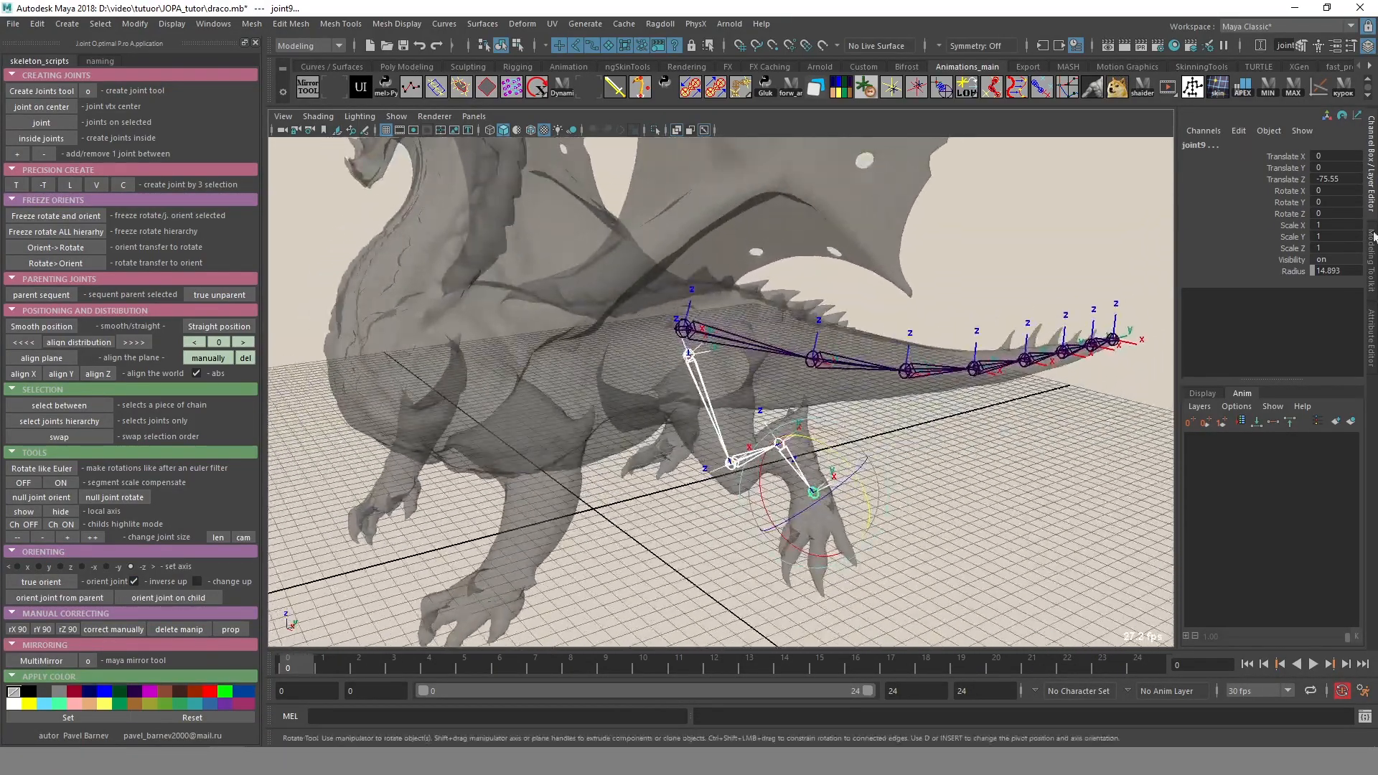
# Try setting Rotate X, Y and Z of all leg joints to 0, then undo it.
pyautogui.moveTo(1334, 193); pyautogui.dragTo(1336, 214)
pyautogui.press('Return')
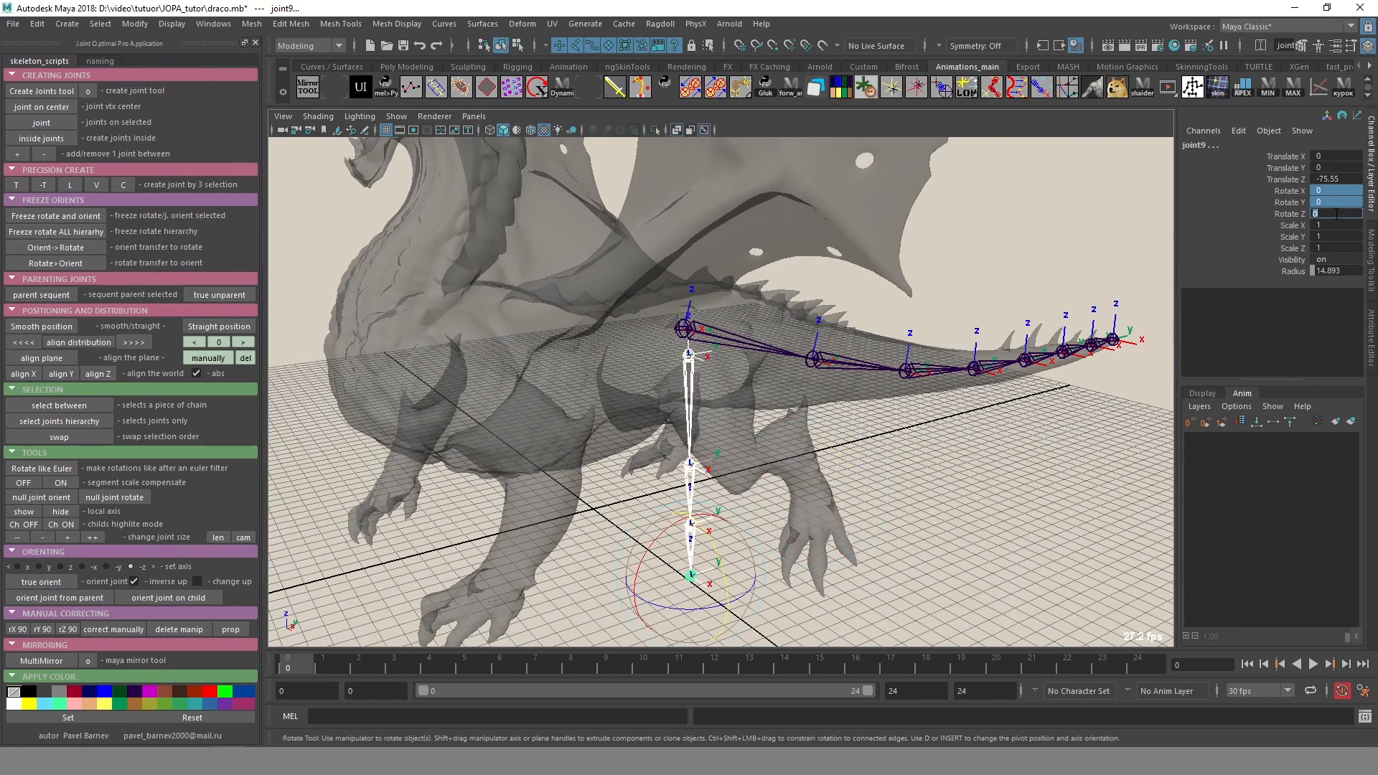
pyautogui.keyDown('alt'); pyautogui.moveTo(846, 485); pyautogui.dragTo(760, 483); pyautogui.keyUp('alt')
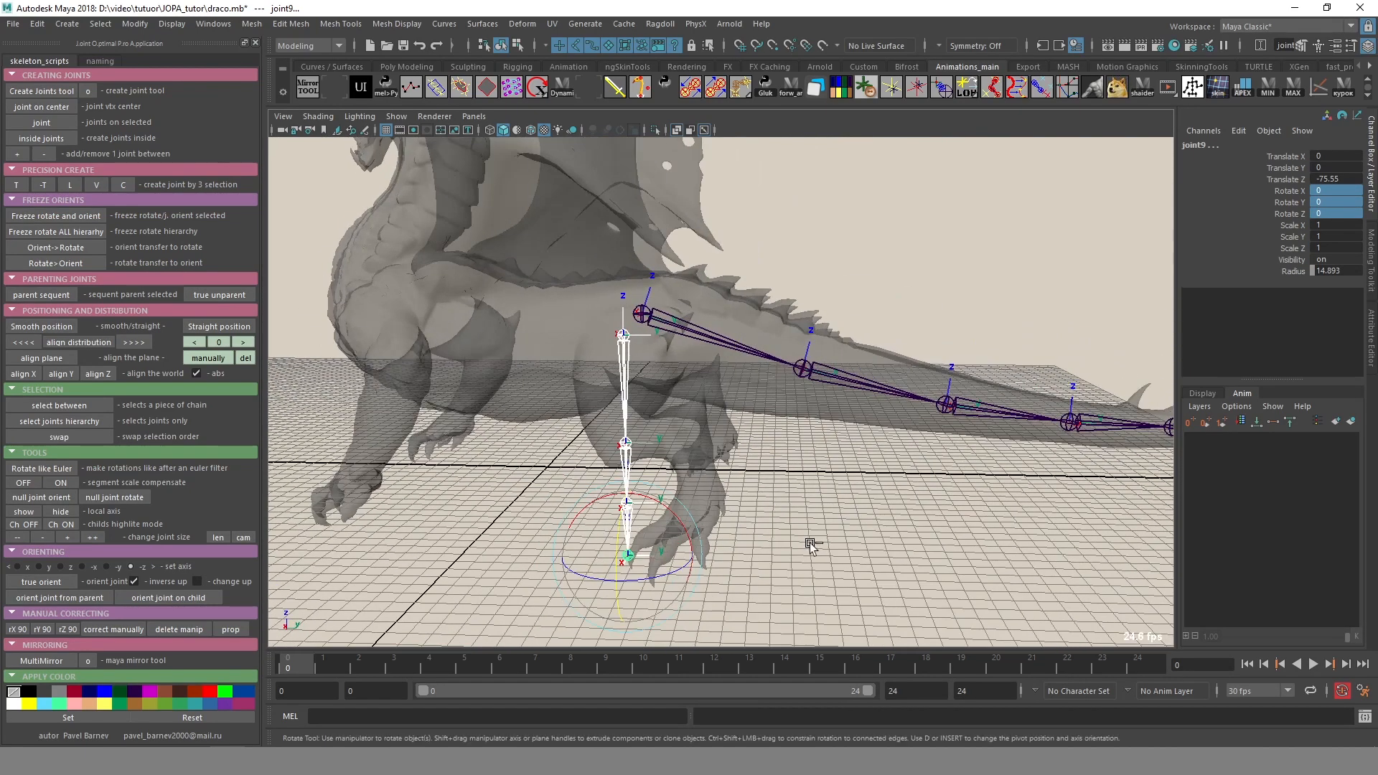
pyautogui.hotkey('ctrl', 'z')
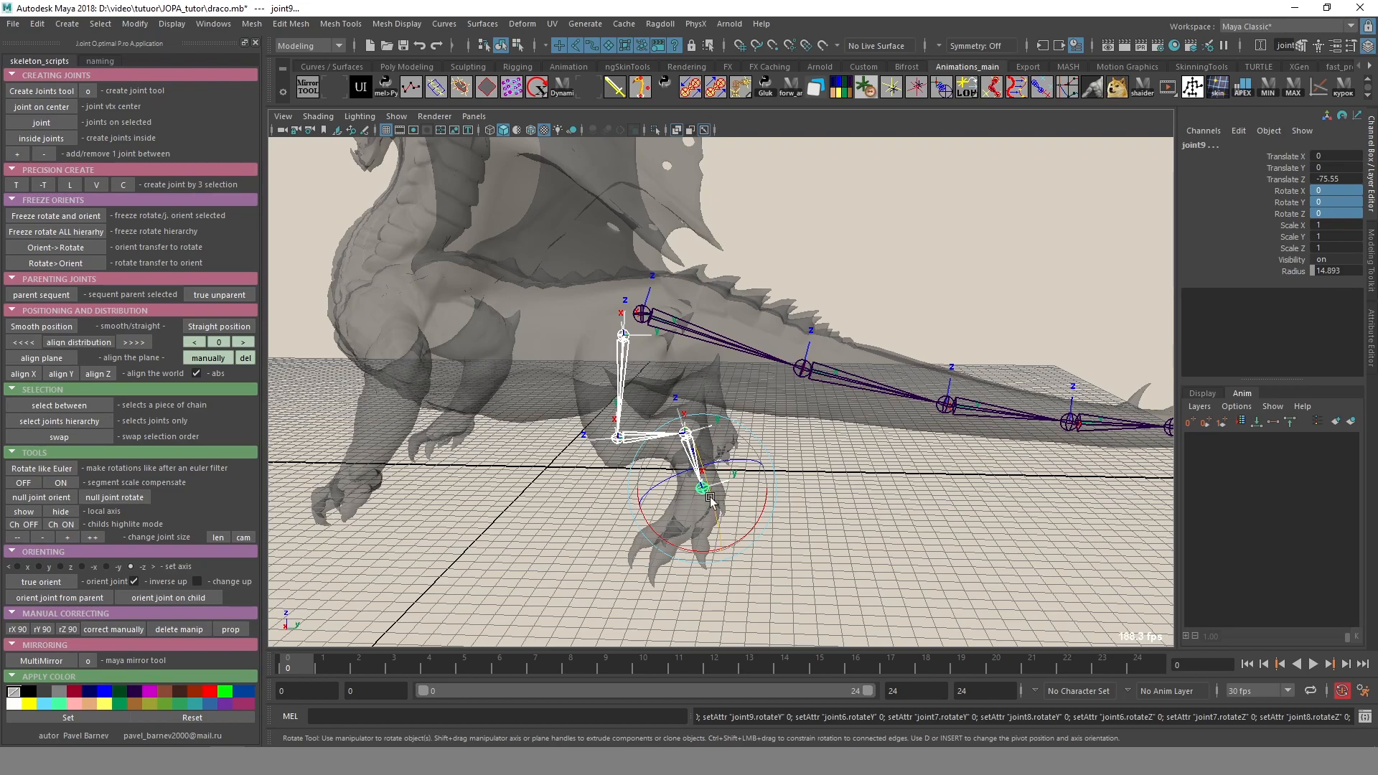
# Select the tail's joint hierarchy, try setting all its rotations to 0, and undo the change.
pyautogui.click(873, 517)
pyautogui.keyDown('alt'); pyautogui.moveTo(873, 517); pyautogui.dragTo(815, 488); pyautogui.keyUp('alt')
pyautogui.moveTo(783, 329); pyautogui.dragTo(765, 372)
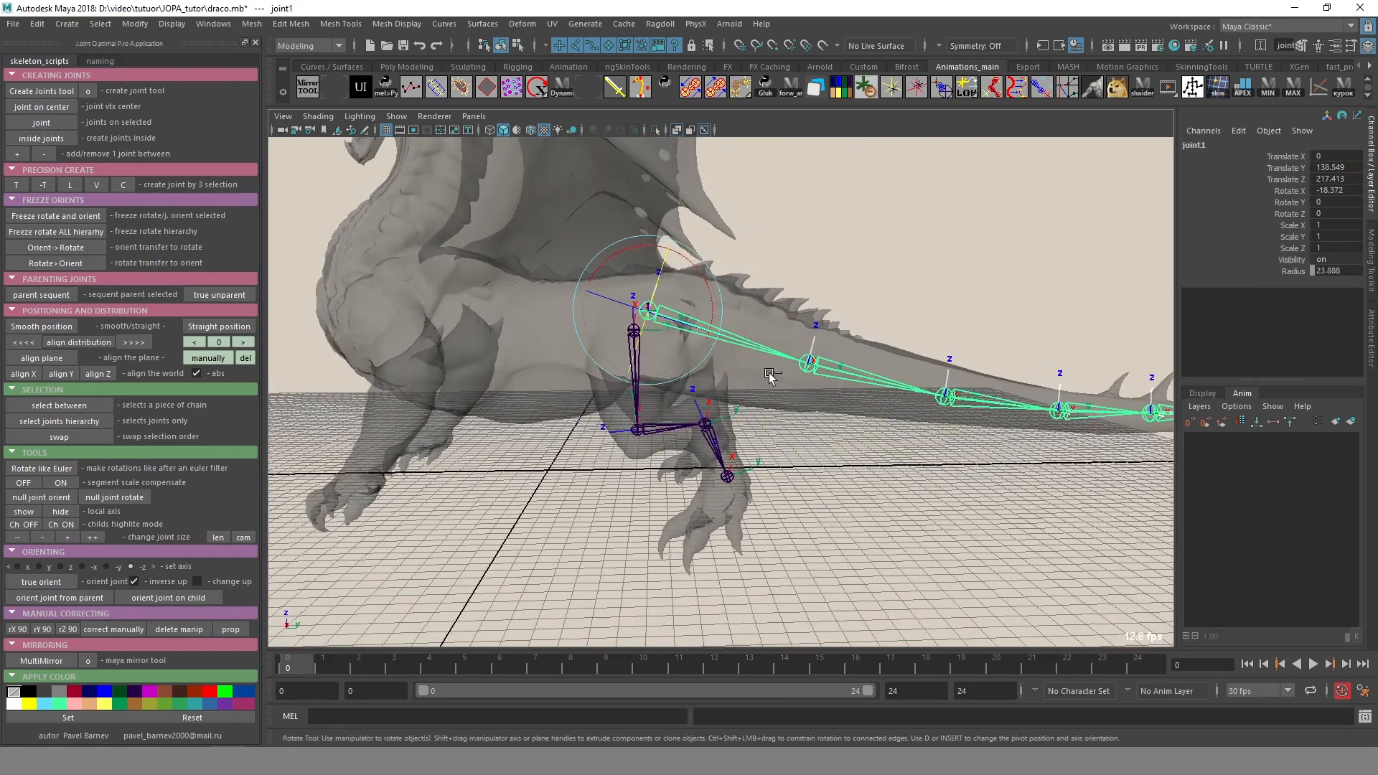
pyautogui.hotkey('shift', 'h')
pyautogui.moveTo(1331, 191); pyautogui.dragTo(1272, 217)
pyautogui.write('0')
pyautogui.press('Return')
pyautogui.keyDown('alt'); pyautogui.moveTo(1019, 380); pyautogui.dragTo(957, 389); pyautogui.keyUp('alt')
pyautogui.keyDown('alt'); pyautogui.moveTo(957, 389); pyautogui.dragTo(861, 407, button='middle'); pyautogui.keyUp('alt')
pyautogui.hotkey('ctrl', 'z')
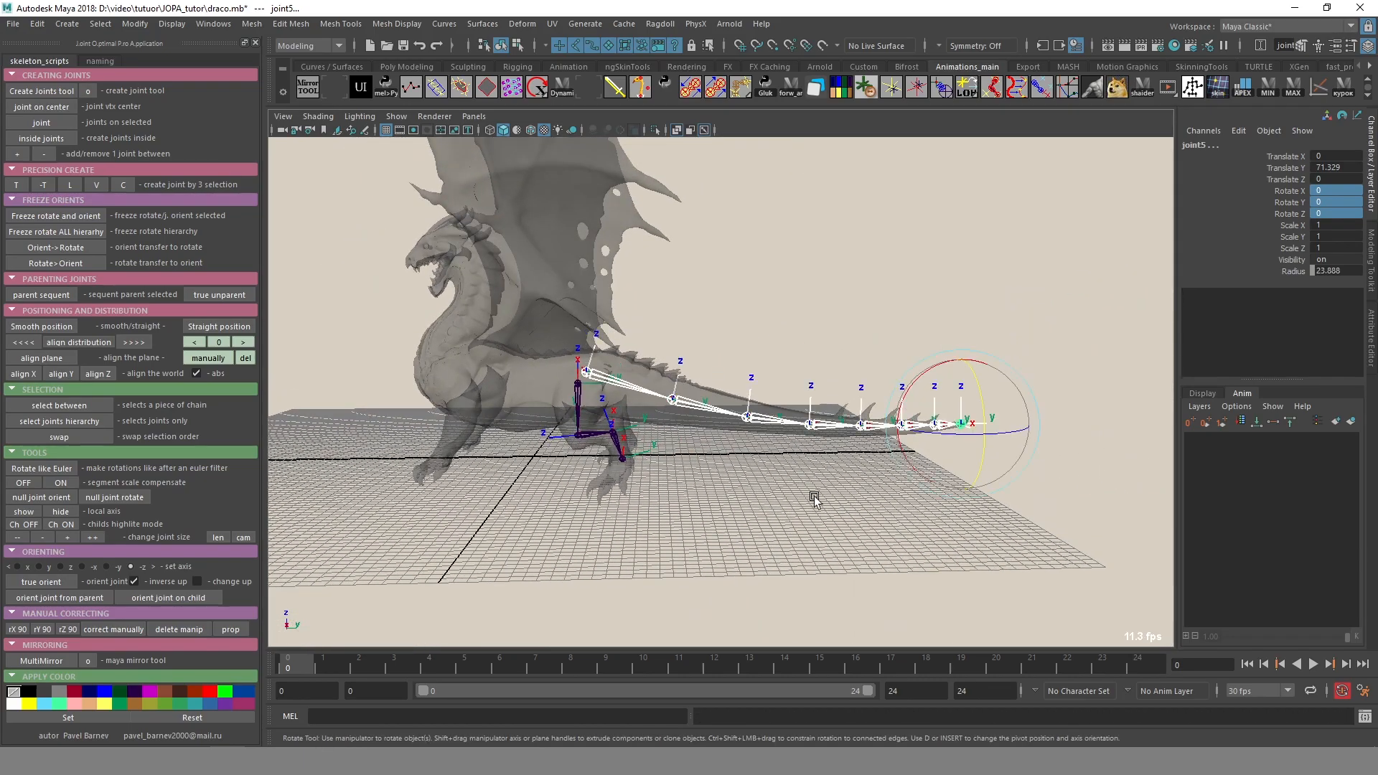
# Examine the rotation channels of the leg chain by stepping through its knee, root and ankle joints.
pyautogui.click(815, 498)
pyautogui.keyDown('alt'); pyautogui.moveTo(815, 498); pyautogui.dragTo(754, 519); pyautogui.keyUp('alt')
pyautogui.keyDown('alt'); pyautogui.moveTo(624, 460); pyautogui.dragTo(720, 403, button='middle'); pyautogui.keyUp('alt')
pyautogui.scroll(3, 720, 403)
pyautogui.keyDown('alt'); pyautogui.moveTo(720, 403); pyautogui.dragTo(760, 406, button='right'); pyautogui.keyUp('alt')
pyautogui.moveTo(761, 407)
pyautogui.keyDown('alt'); pyautogui.mouseDown()
pyautogui.moveTo(847, 403)
pyautogui.moveTo(764, 416)
pyautogui.mouseUp(); pyautogui.keyUp('alt')
pyautogui.click(688, 431)
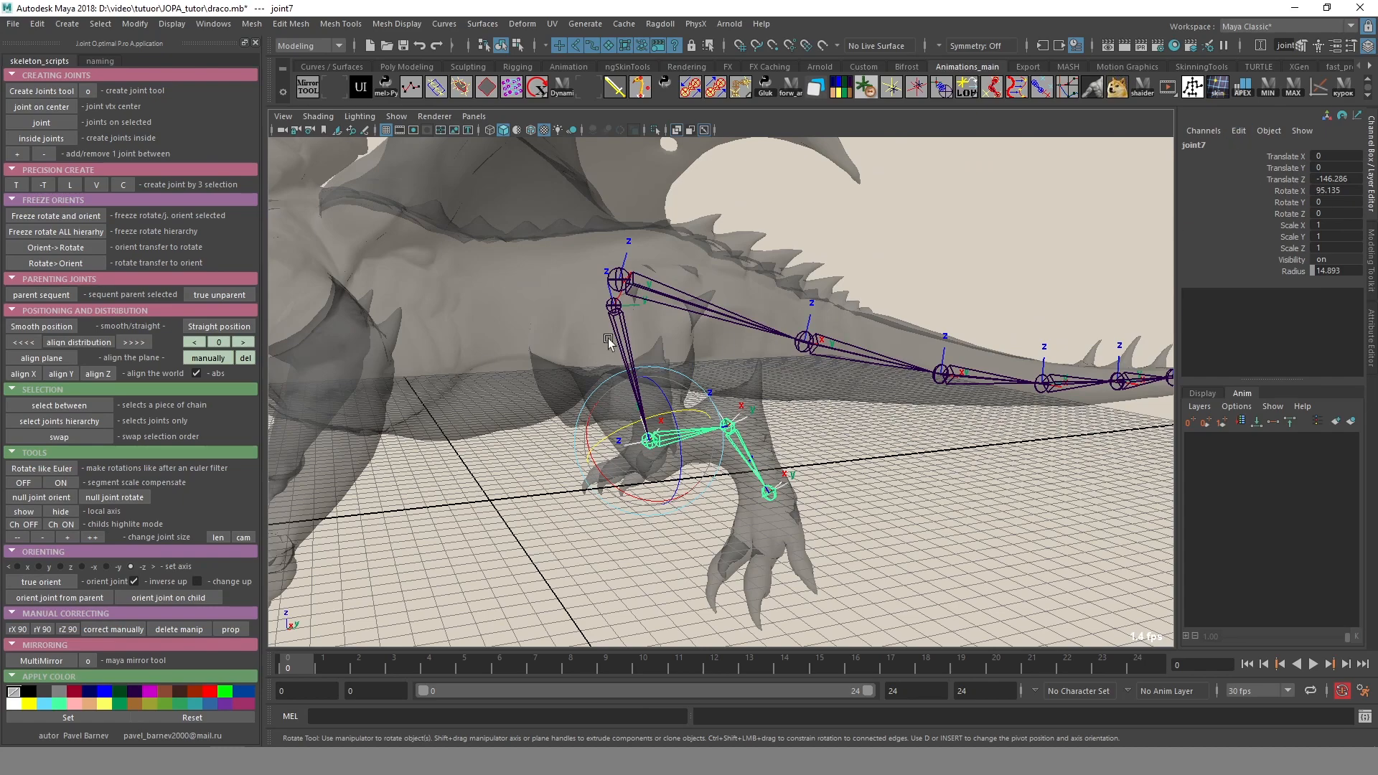
pyautogui.press('Up')
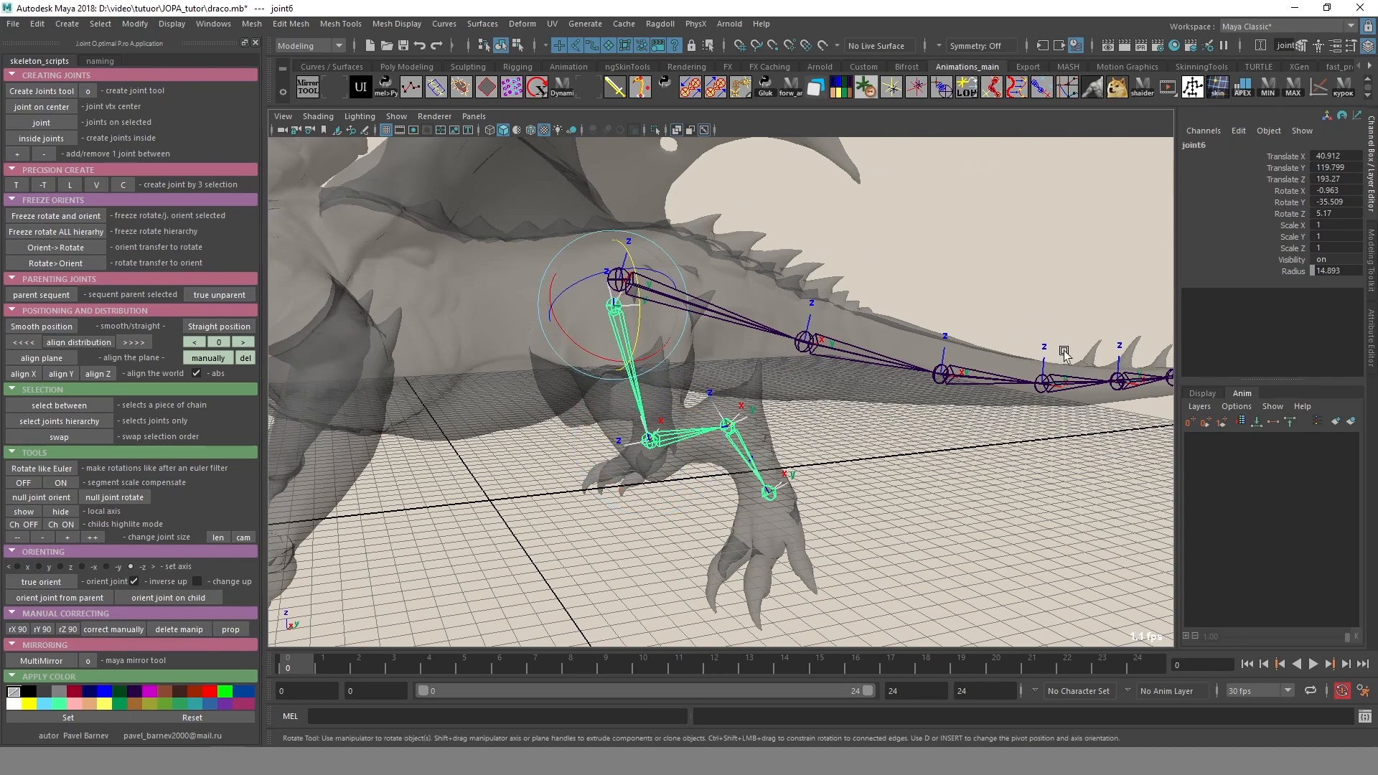
pyautogui.press('Down')
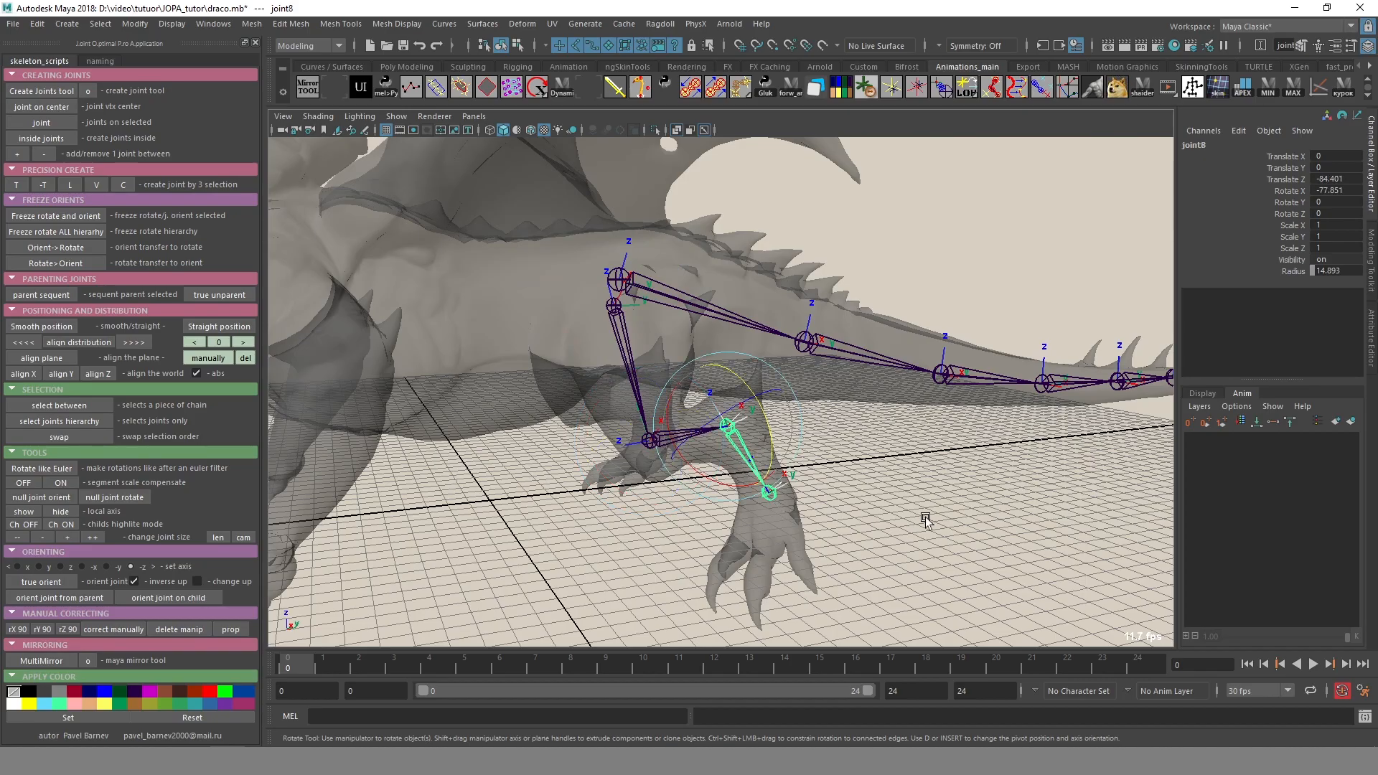
# Examine the leg's end joint rotation and joint orient attributes, then check the knee joint's rotation channels.
pyautogui.click(924, 520)
pyautogui.click(769, 493)
pyautogui.keyDown('alt'); pyautogui.moveTo(892, 508); pyautogui.dragTo(951, 488); pyautogui.keyUp('alt')
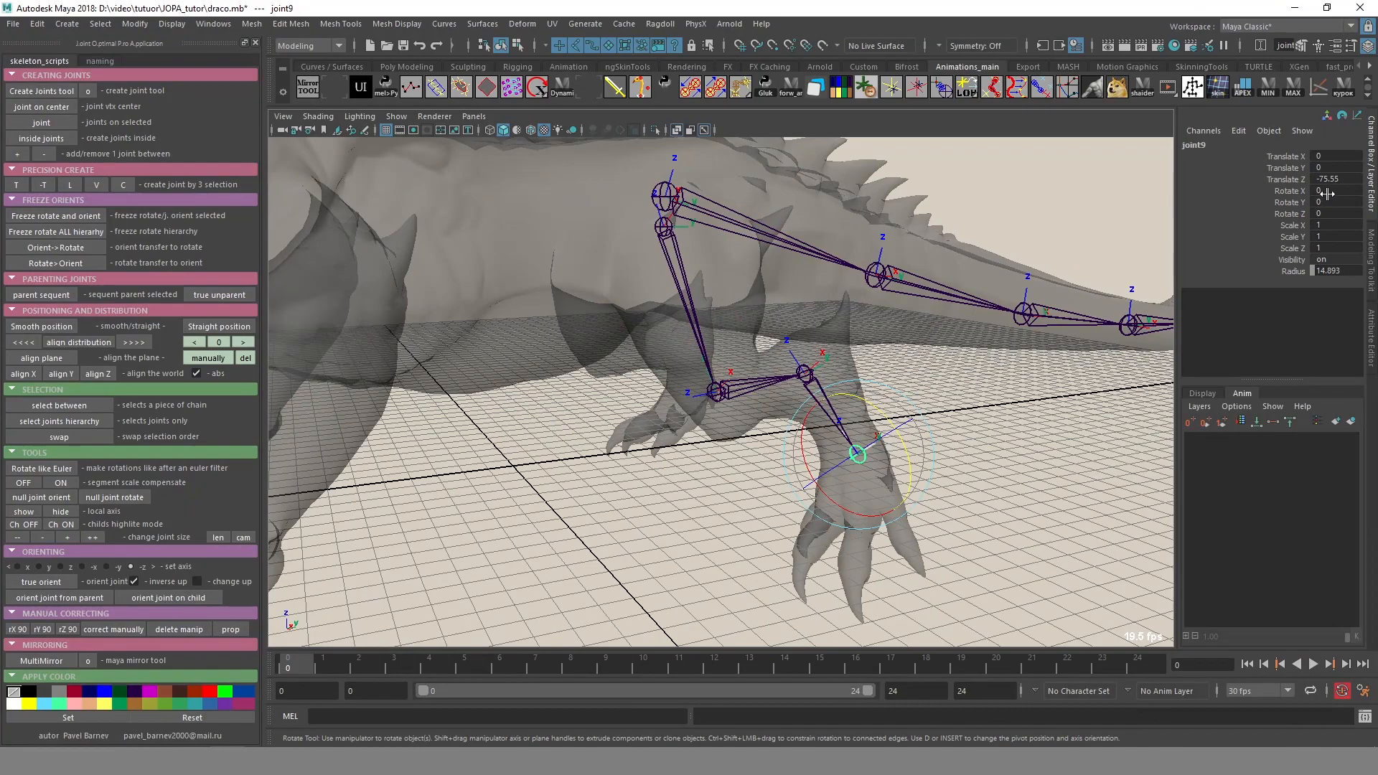
pyautogui.moveTo(1326, 192); pyautogui.dragTo(1326, 214)
pyautogui.hotkey('ctrl', 'a')
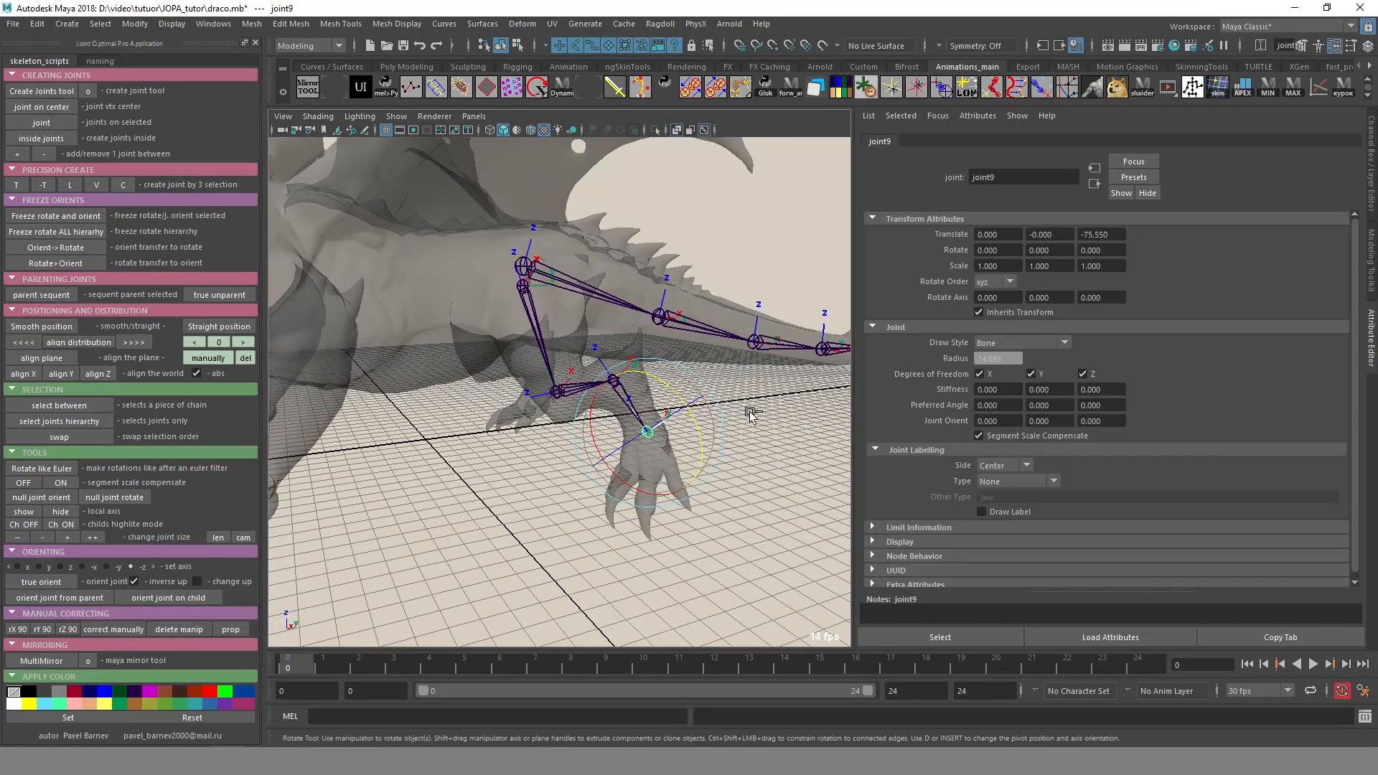
pyautogui.hotkey('ctrl', 'a')
pyautogui.click(1005, 477)
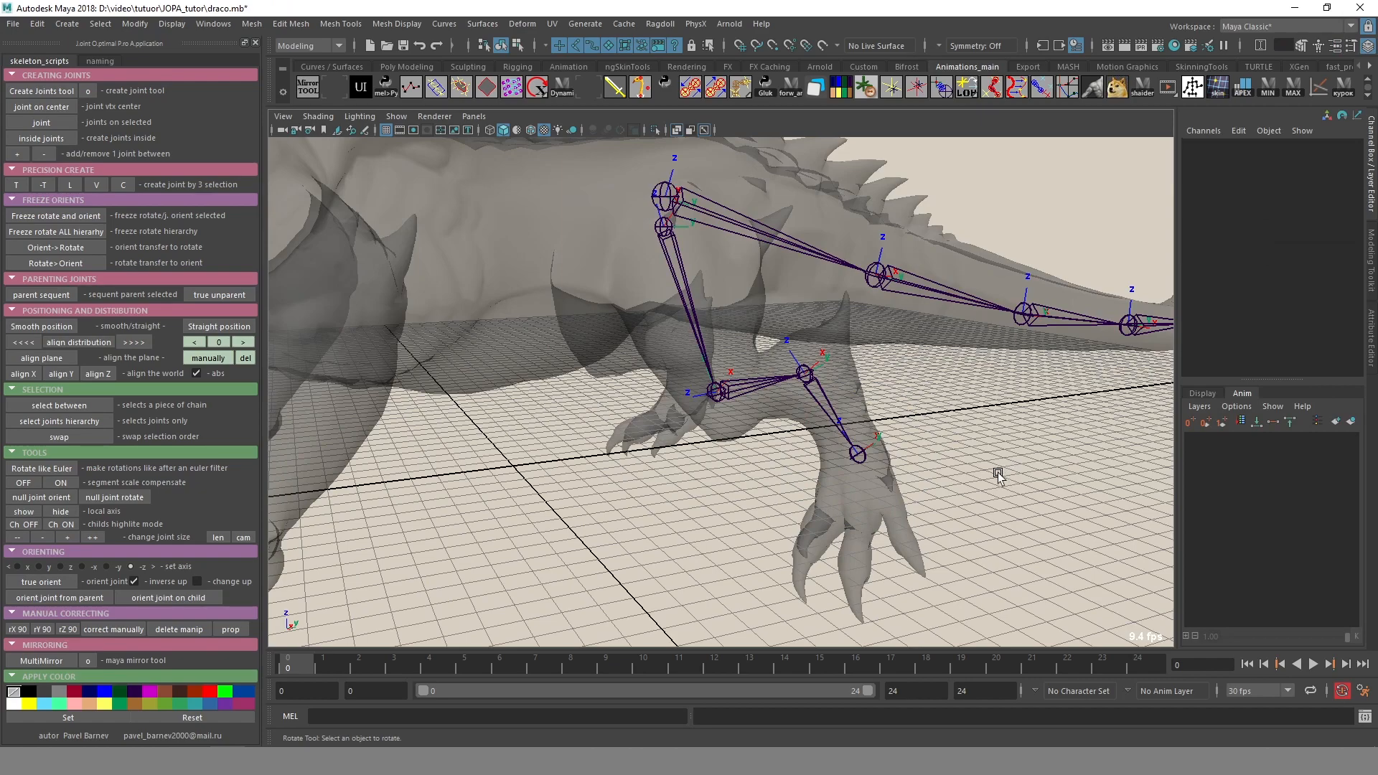
pyautogui.click(855, 467)
pyautogui.click(856, 460)
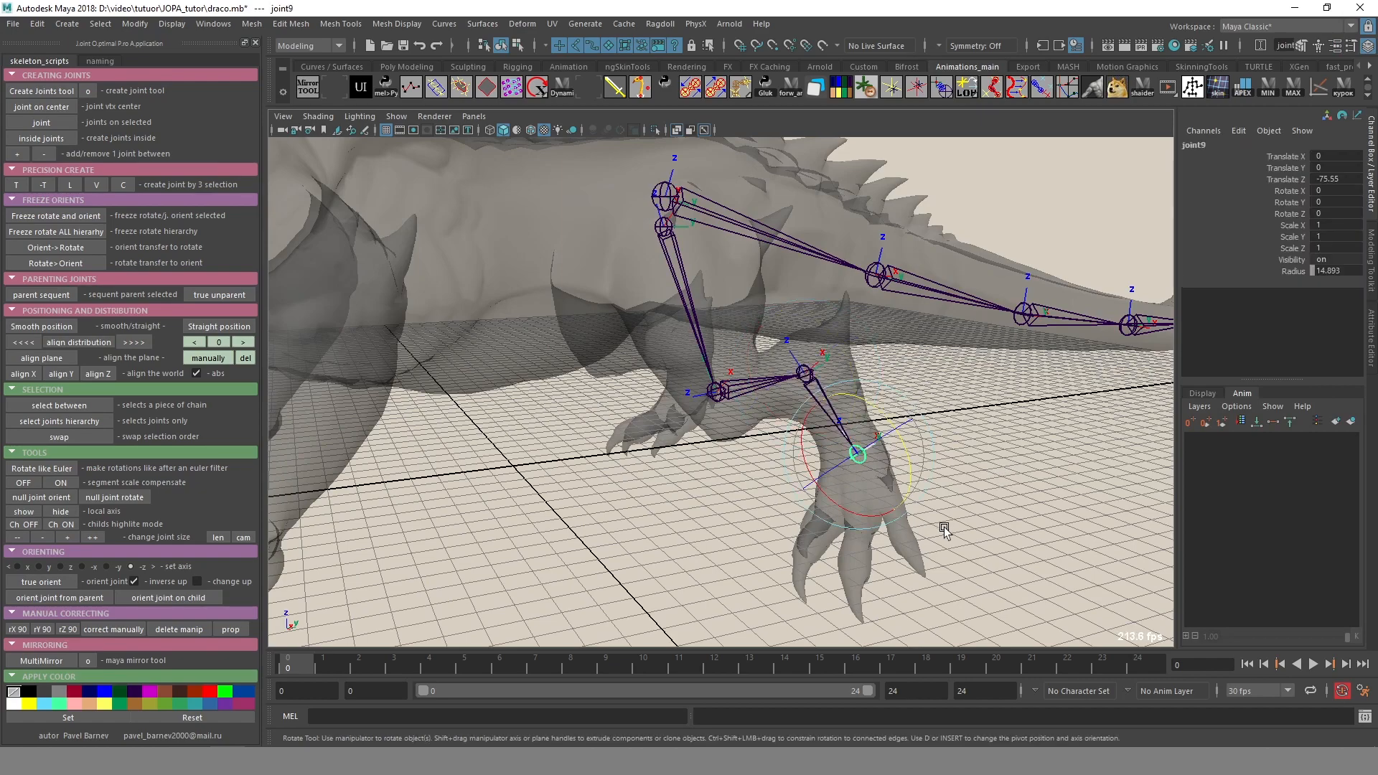
pyautogui.keyDown('alt'); pyautogui.moveTo(945, 387); pyautogui.dragTo(786, 420); pyautogui.keyUp('alt')
pyautogui.click(701, 420)
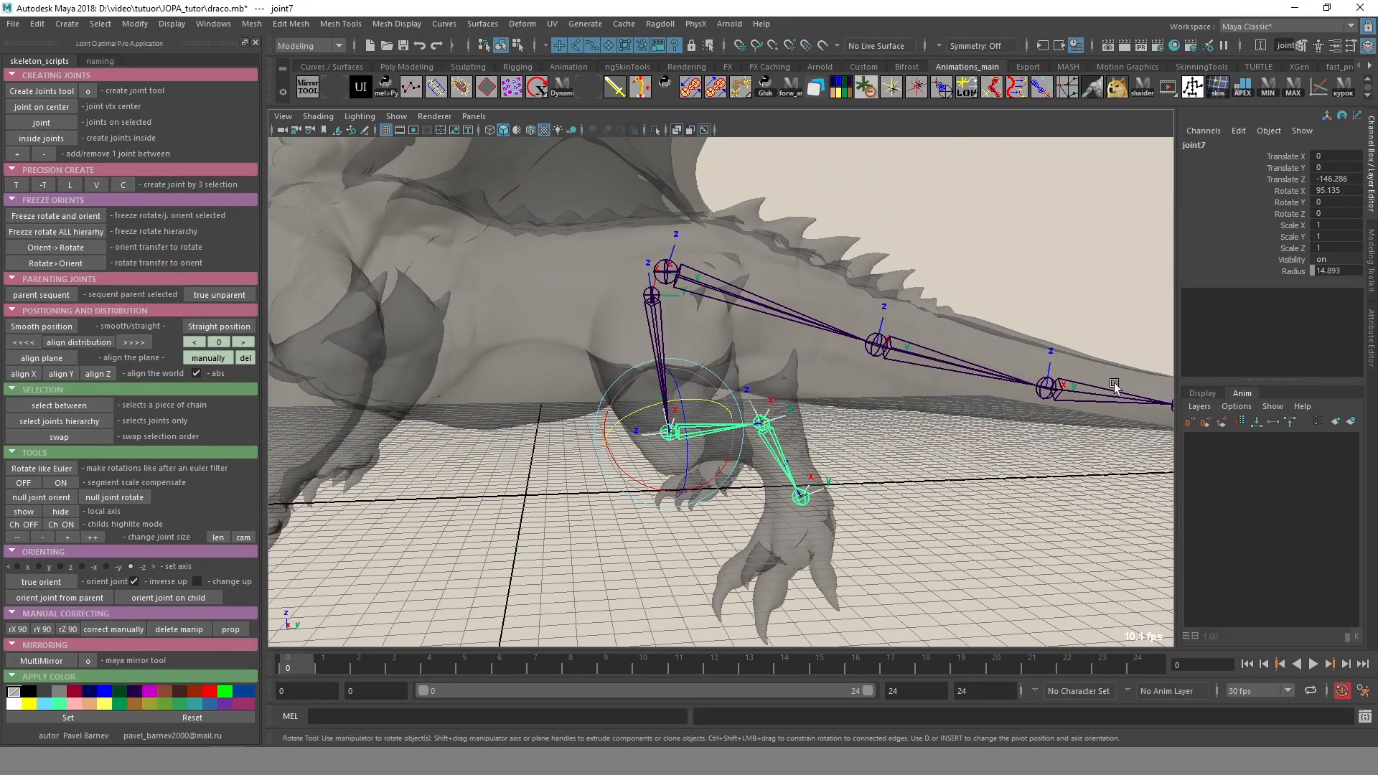
# Select the hind leg's whole joint chain and rename its joints with the base name leg_L_b.
pyautogui.moveTo(643, 330); pyautogui.dragTo(727, 338)
pyautogui.press('g')
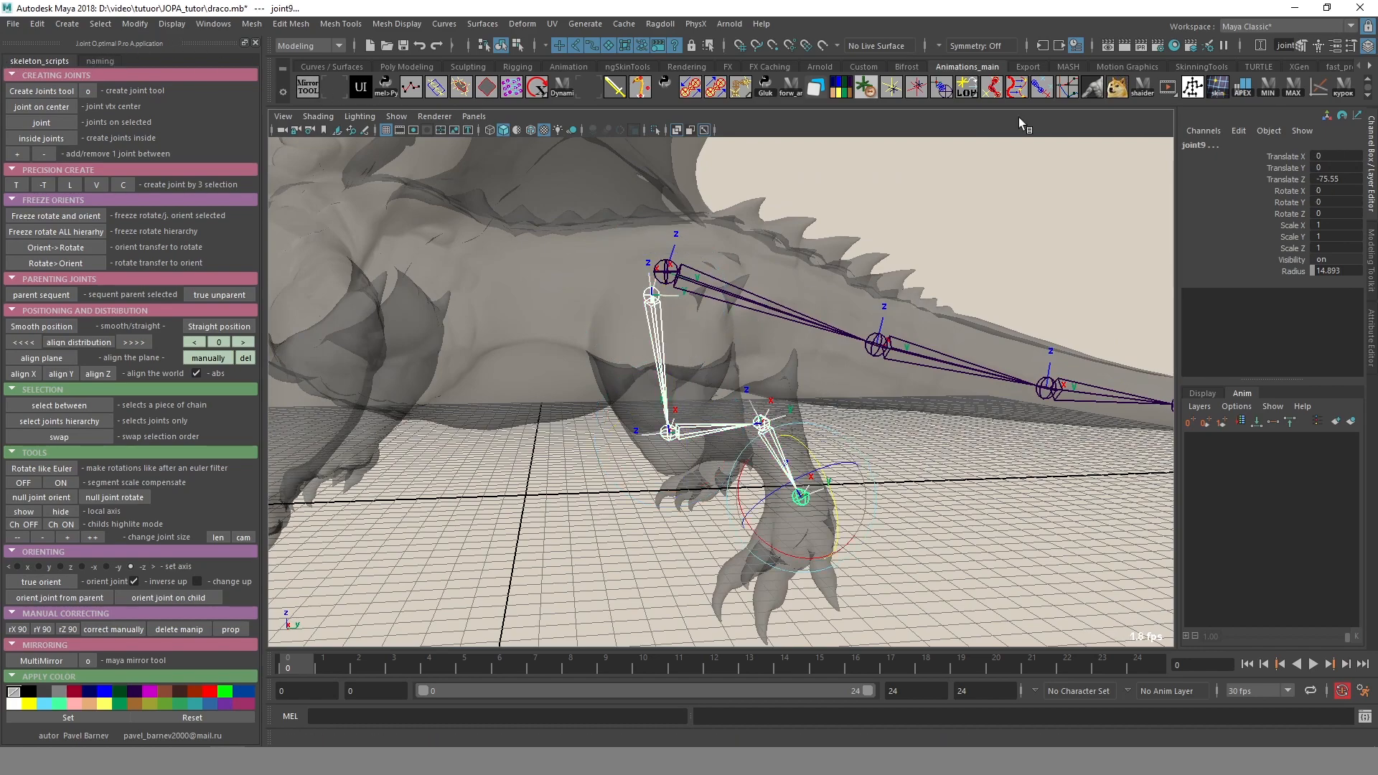
pyautogui.click(100, 62)
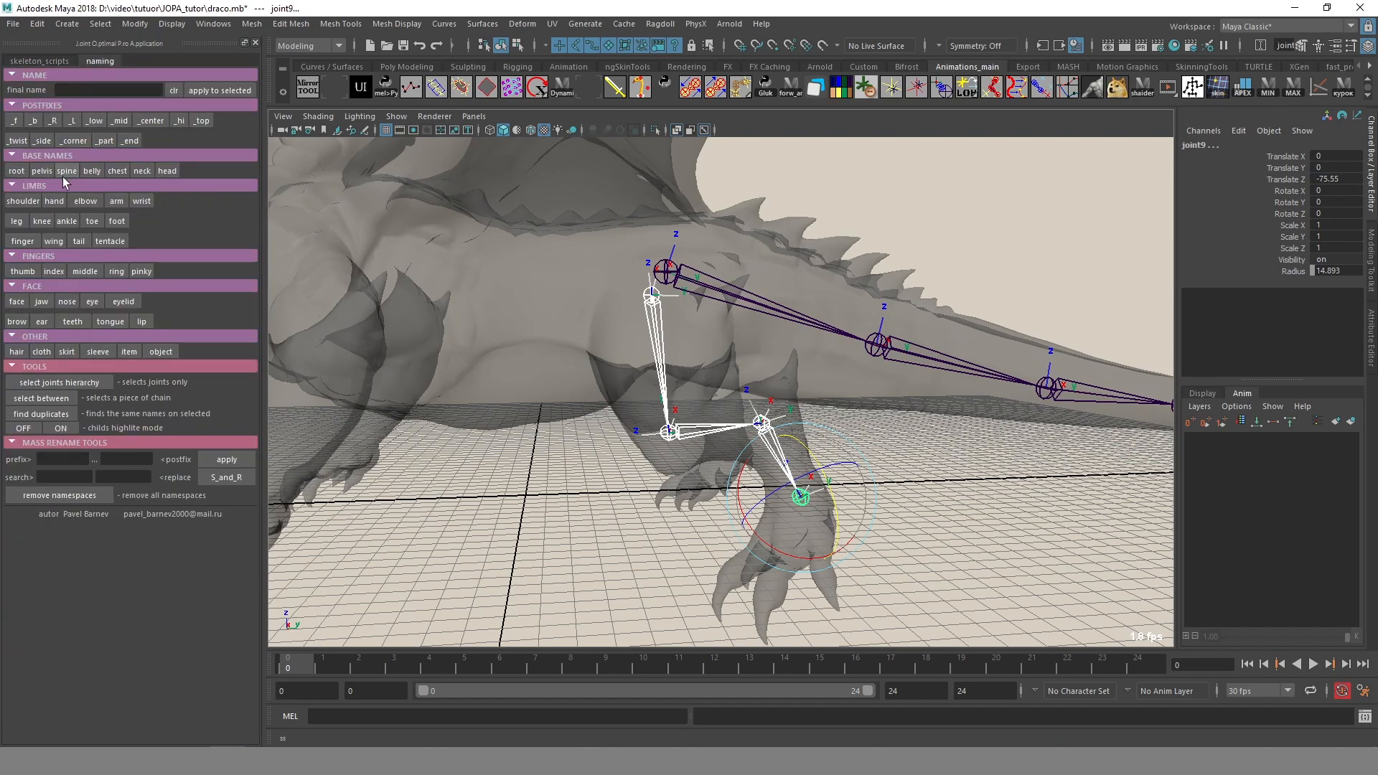
pyautogui.click(16, 221)
pyautogui.click(71, 122)
pyautogui.click(33, 122)
pyautogui.click(230, 91)
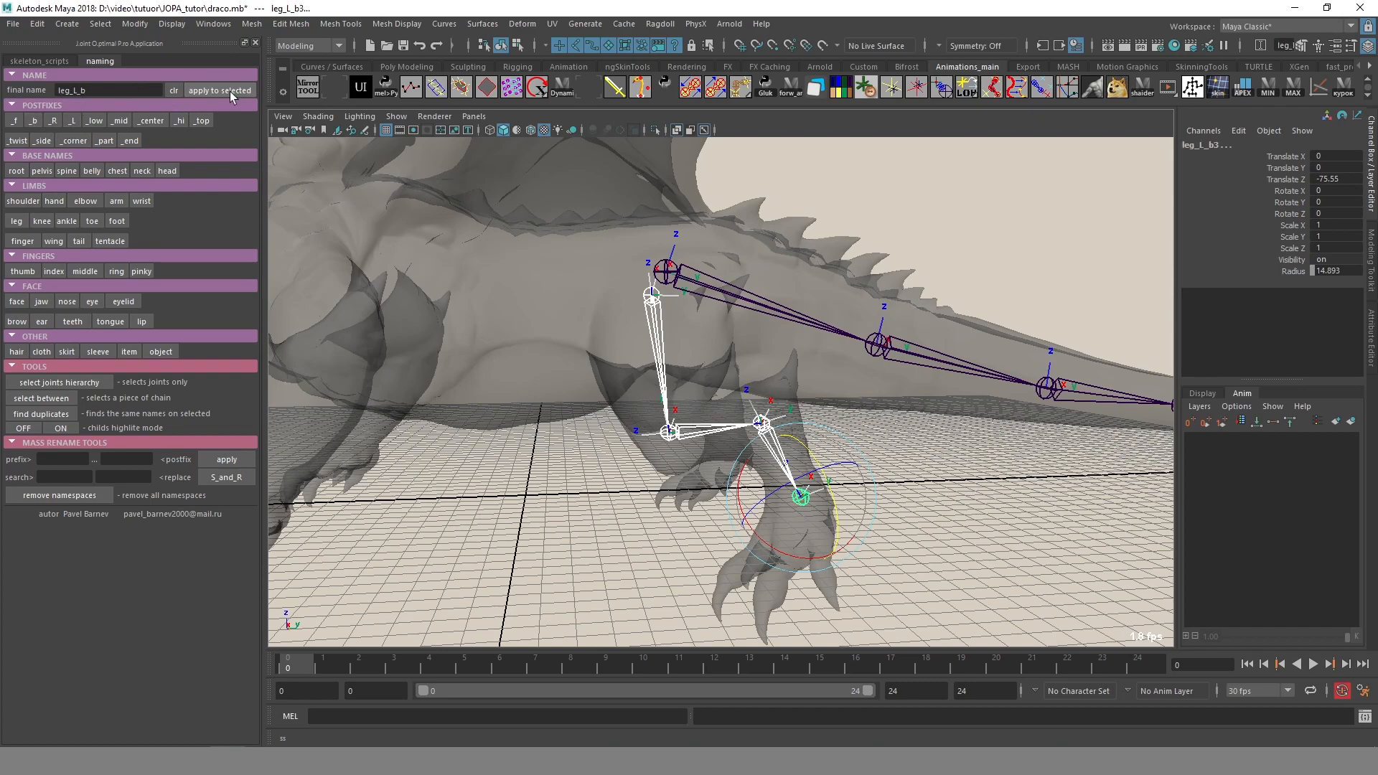
pyautogui.click(650, 343)
pyautogui.click(709, 426)
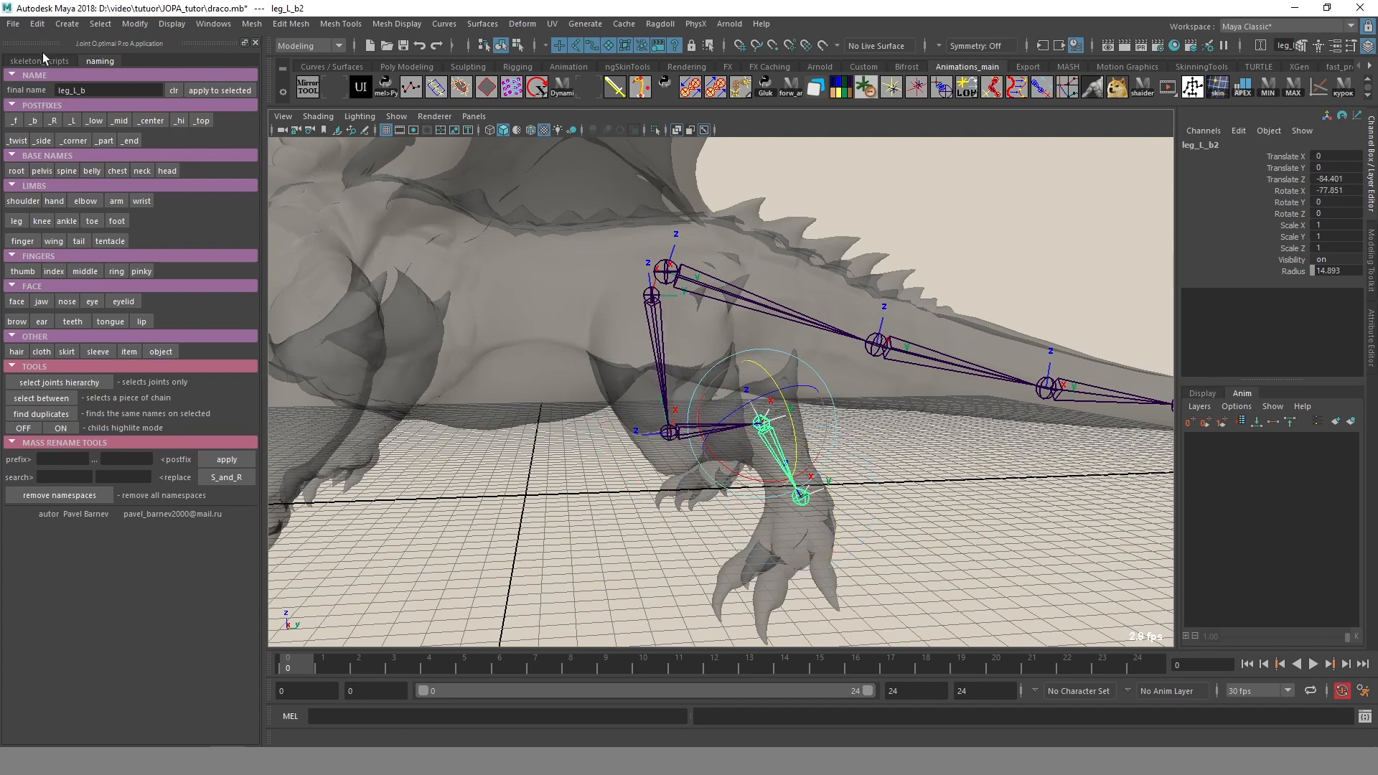
# Select the whole tail joint hierarchy and rename its joints with the base name tail.
pyautogui.click(40, 61)
pyautogui.click(743, 267)
pyautogui.click(59, 421)
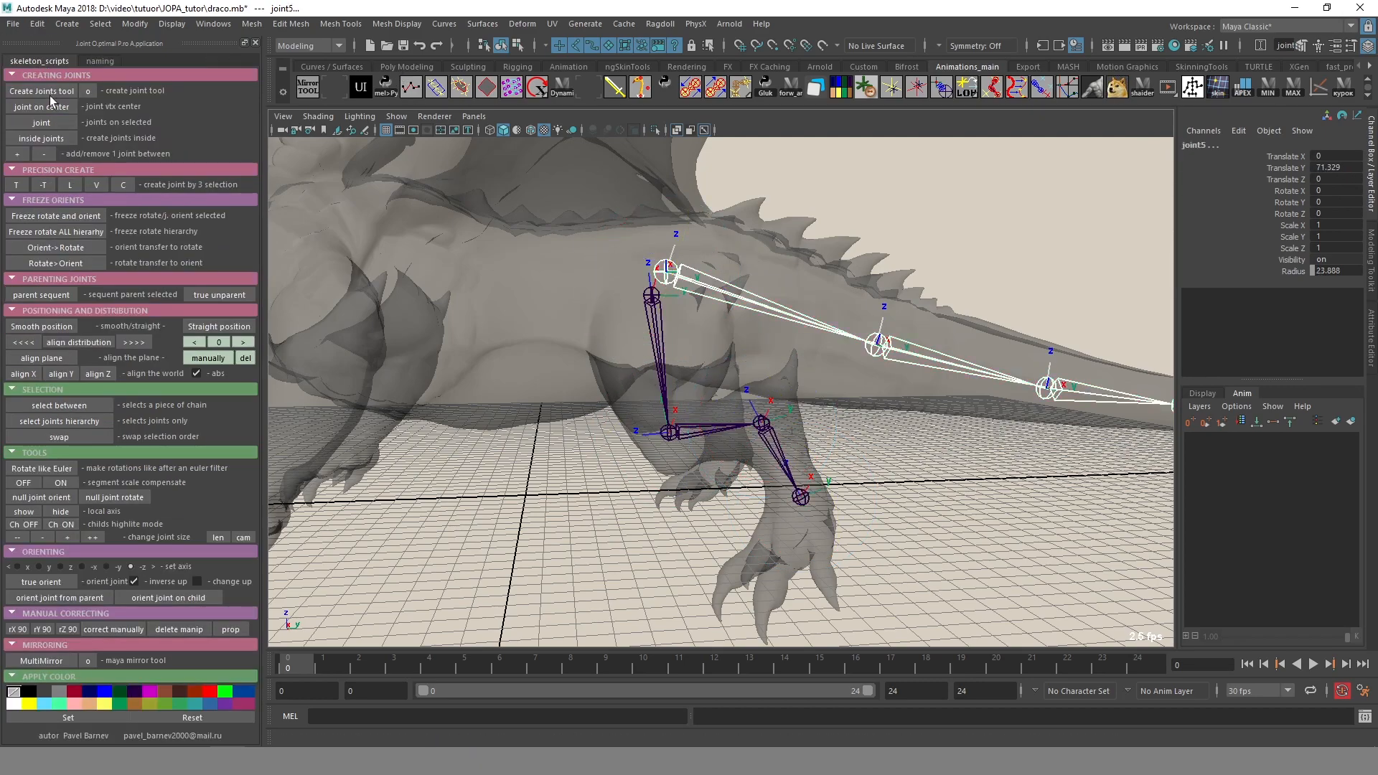
pyautogui.click(100, 61)
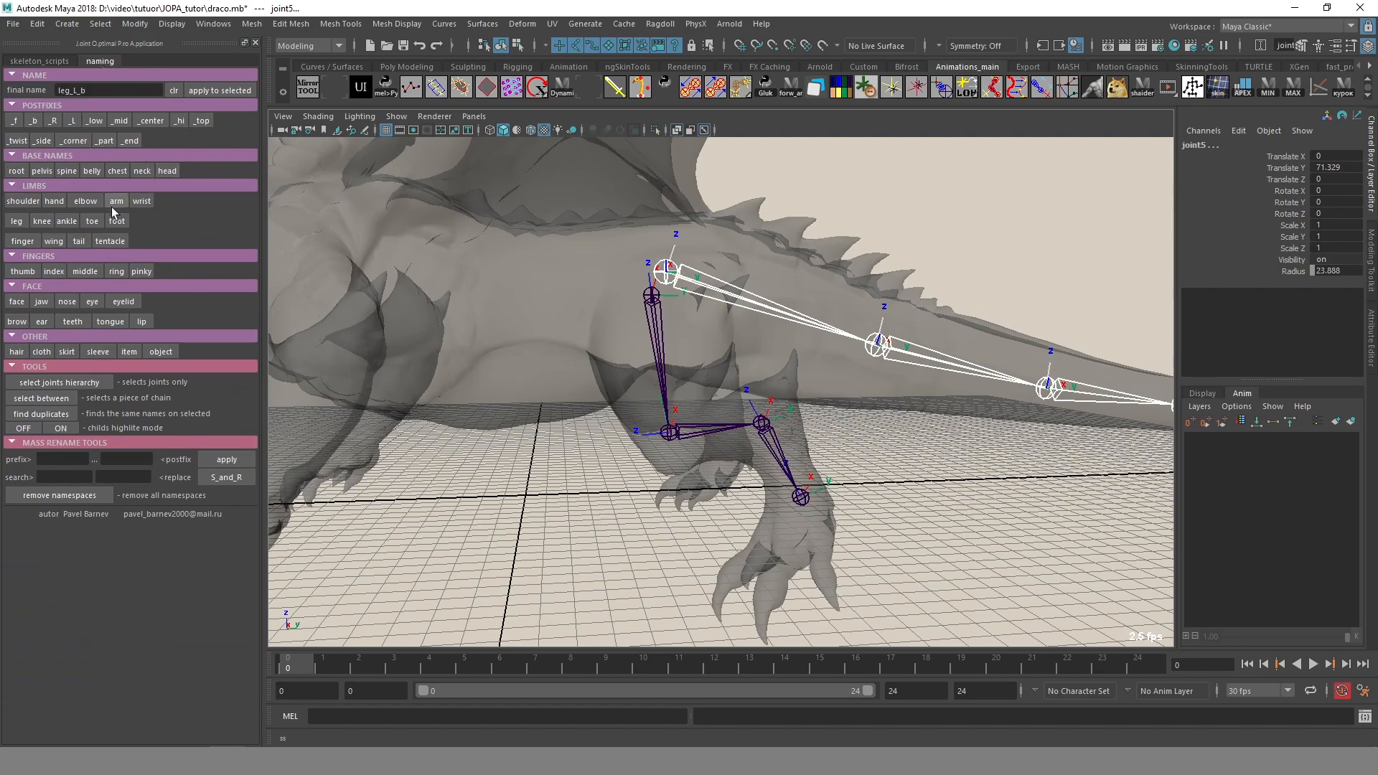
pyautogui.click(235, 92)
pyautogui.press('f')
pyautogui.keyDown('alt'); pyautogui.moveTo(907, 448); pyautogui.dragTo(682, 434, button='middle'); pyautogui.keyUp('alt')
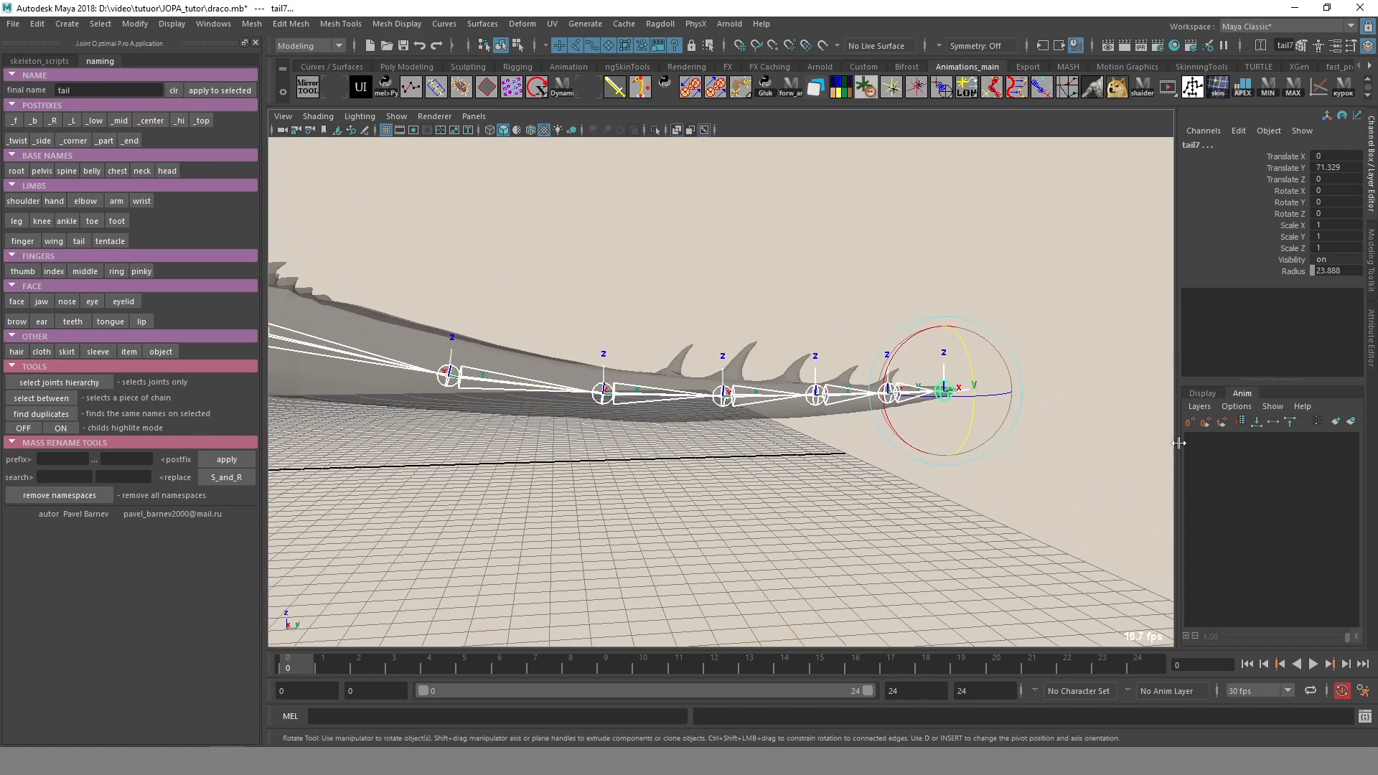
pyautogui.keyDown('alt'); pyautogui.moveTo(598, 472); pyautogui.dragTo(859, 471, button='middle'); pyautogui.keyUp('alt')
pyautogui.click(860, 471)
pyautogui.click(614, 351)
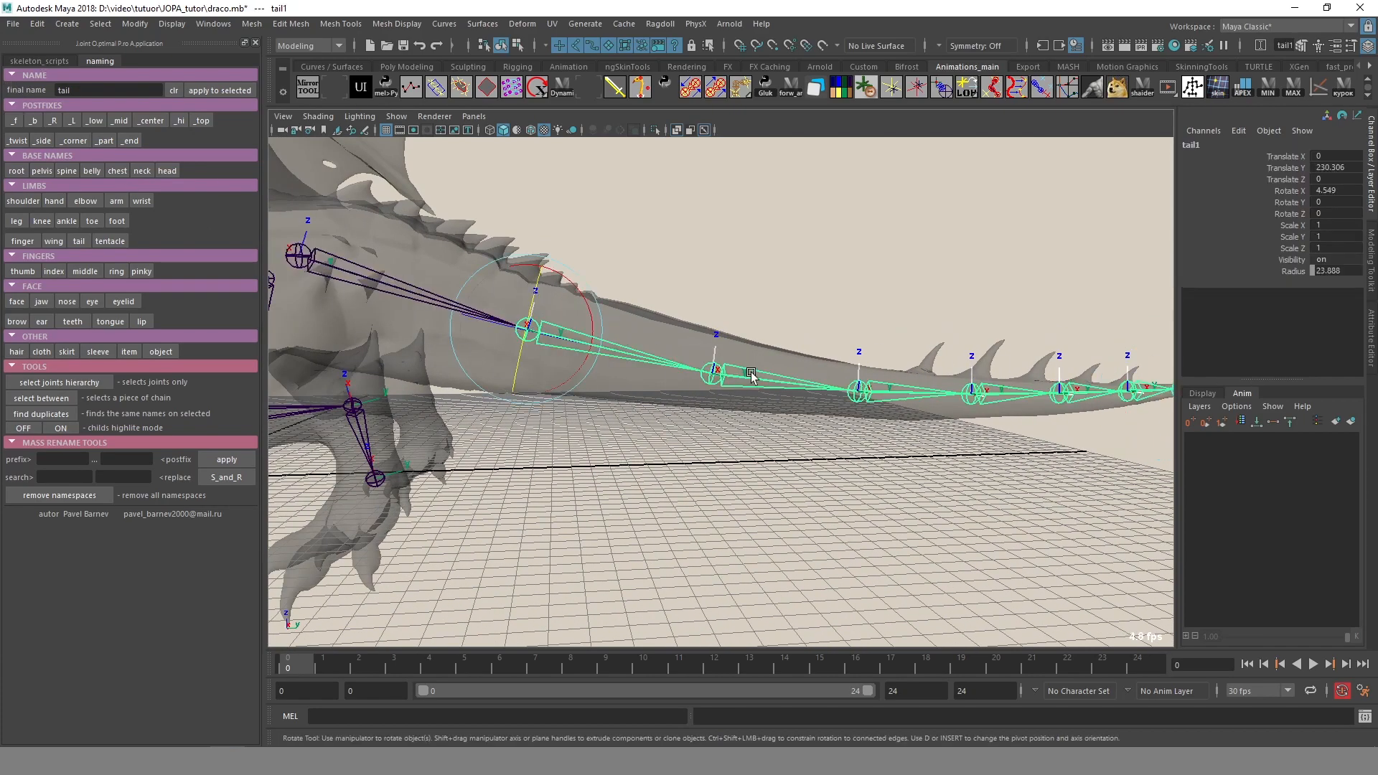
# Reselect the whole tail chain and colour its joints red.
pyautogui.click(40, 61)
pyautogui.hotkey('ctrl', 'z')
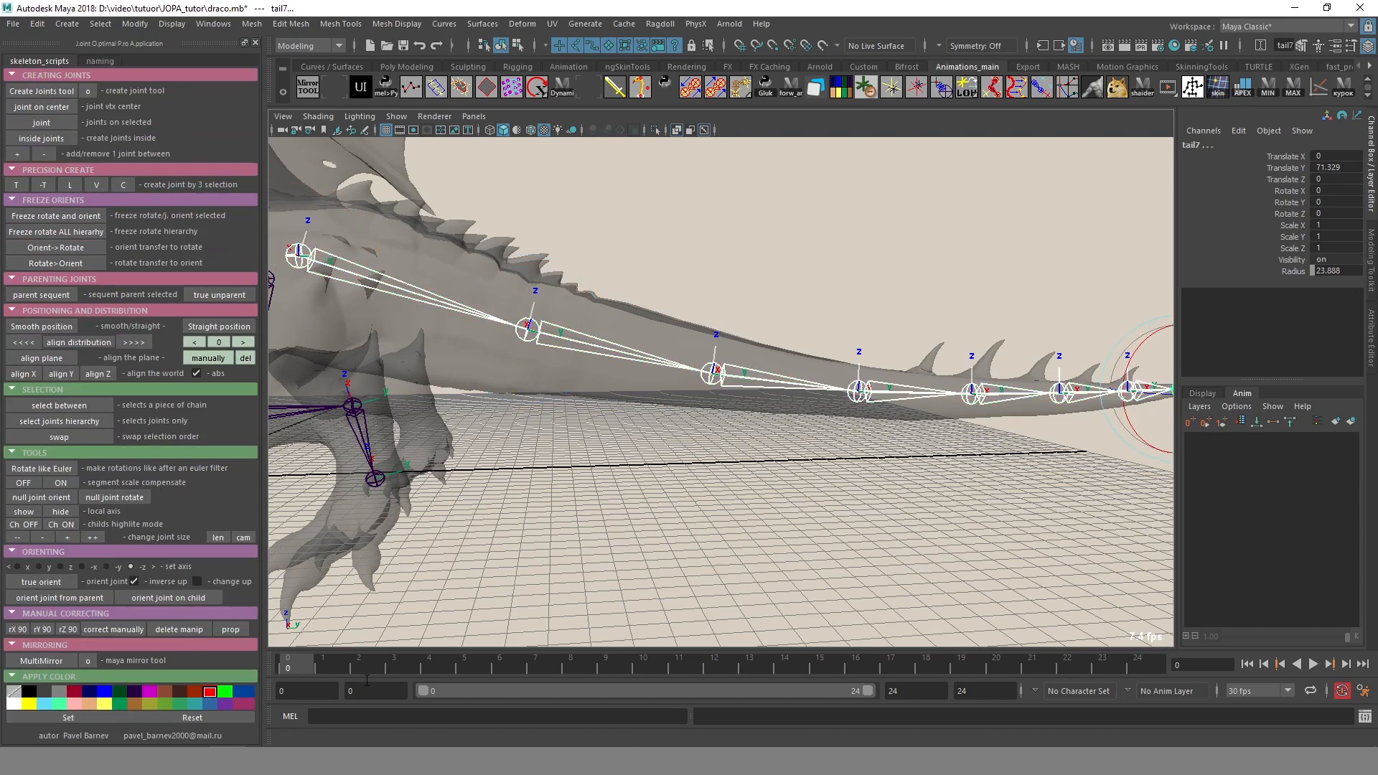
pyautogui.click(841, 489)
pyautogui.keyDown('alt'); pyautogui.moveTo(841, 489); pyautogui.dragTo(752, 466, button='right'); pyautogui.keyUp('alt')
# Hide the local axes of all tail joints and clear the selection.
pyautogui.click(584, 363)
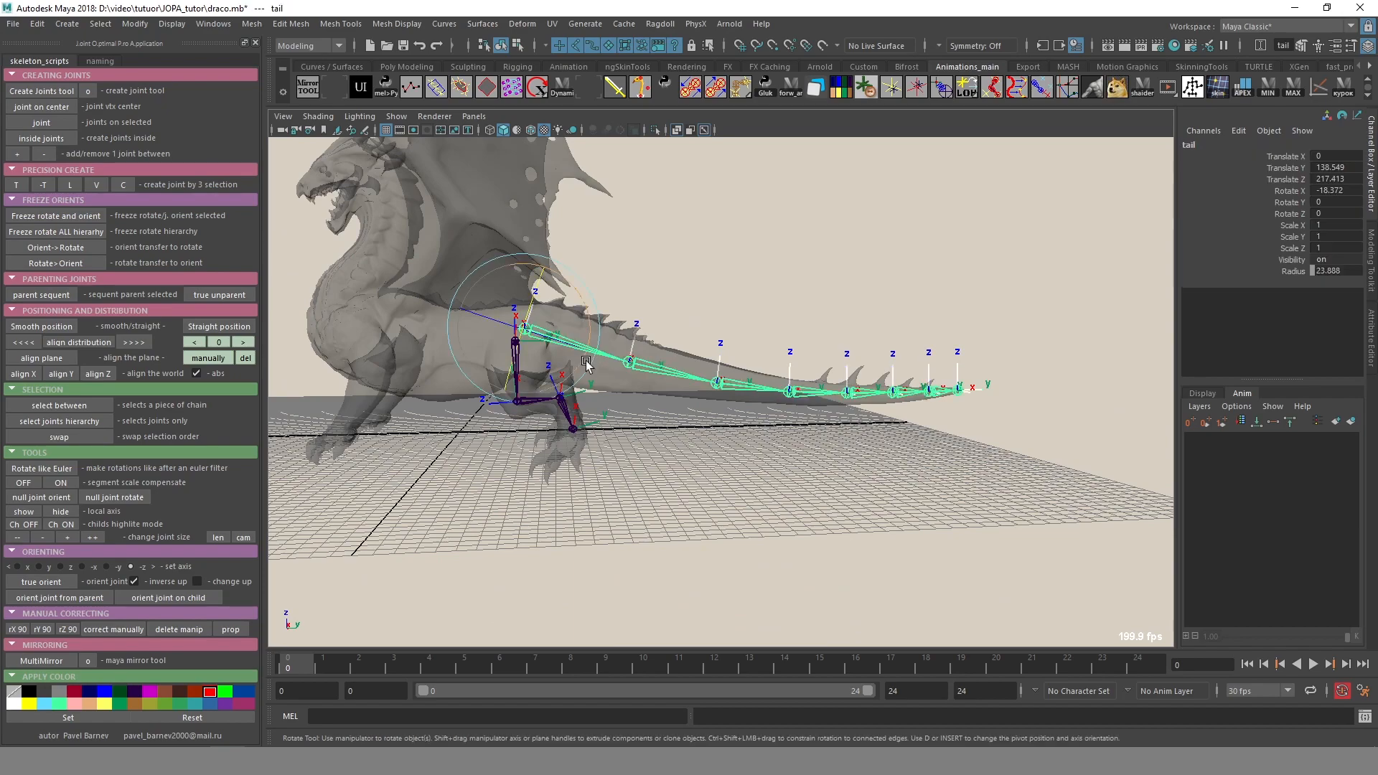
pyautogui.click(60, 421)
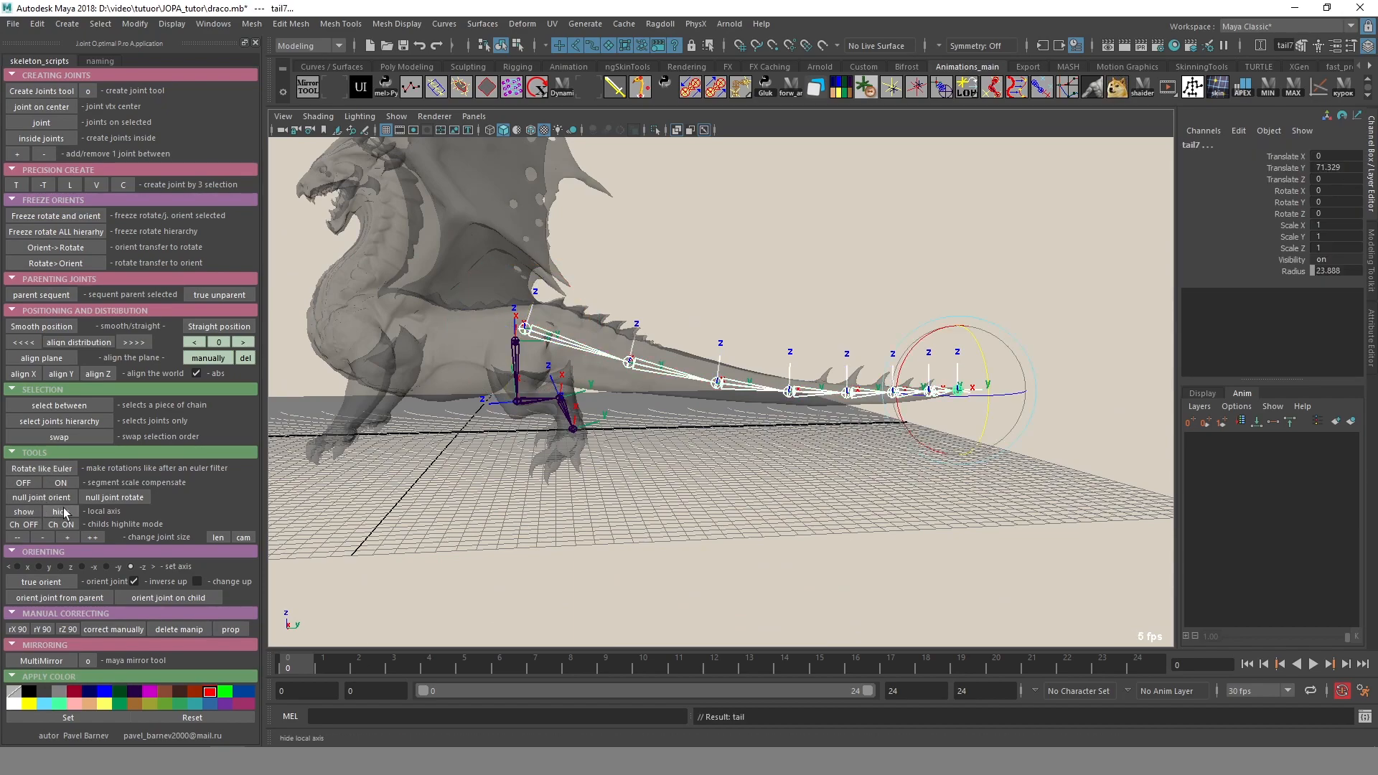
pyautogui.click(658, 507)
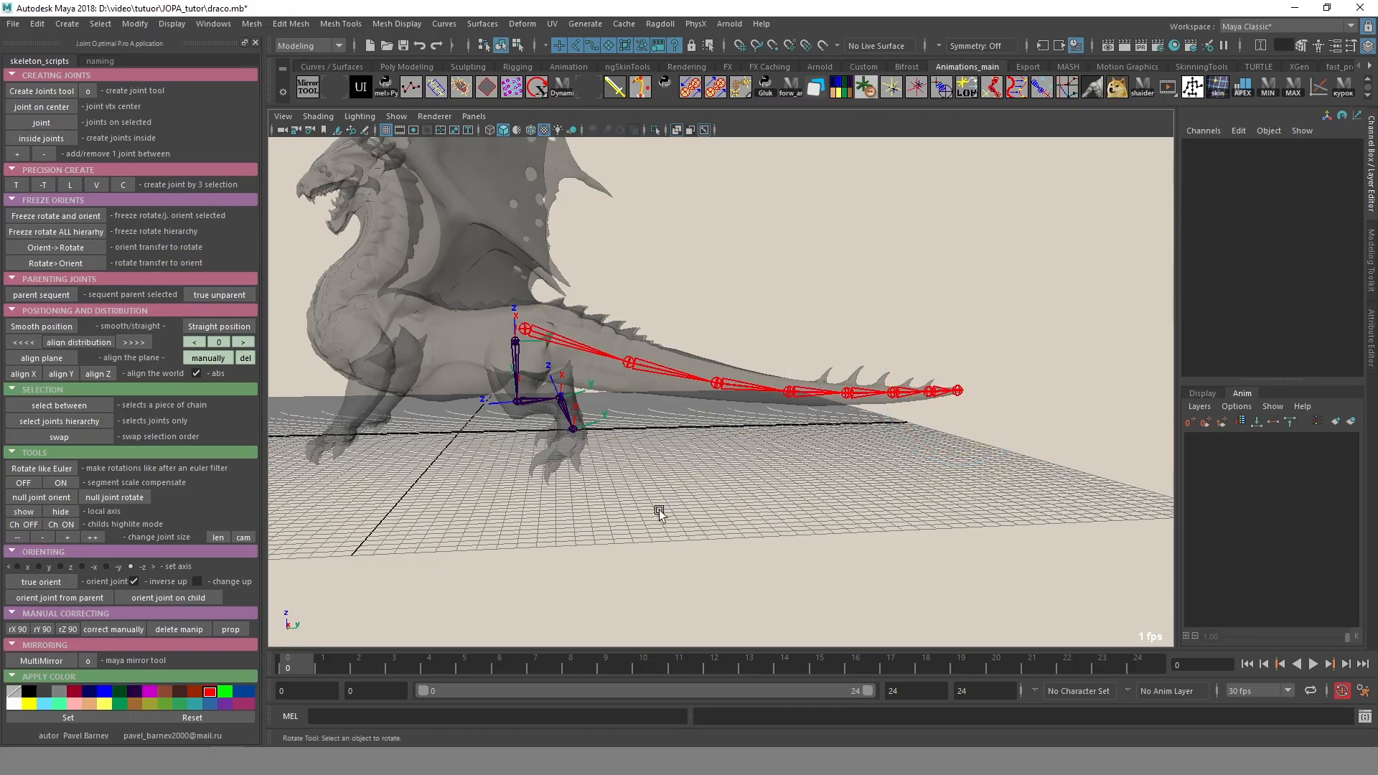
# Select the dragon mesh and switch it to face selection mode at the hind foot.
pyautogui.keyDown('alt'); pyautogui.moveTo(471, 518); pyautogui.dragTo(802, 468); pyautogui.keyUp('alt')
pyautogui.keyDown('alt'); pyautogui.moveTo(802, 469); pyautogui.dragTo(781, 490, button='right'); pyautogui.keyUp('alt')
pyautogui.hotkey('alt', 'x')
pyautogui.moveTo(781, 490)
pyautogui.keyDown('alt'); pyautogui.mouseDown()
pyautogui.moveTo(766, 471)
pyautogui.moveTo(794, 489)
pyautogui.moveTo(744, 478)
pyautogui.mouseUp(); pyautogui.keyUp('alt')
pyautogui.hotkey('alt', 'x')
pyautogui.hotkey('alt', 'x')
pyautogui.keyDown('alt'); pyautogui.moveTo(745, 478); pyautogui.dragTo(751, 441, button='middle'); pyautogui.keyUp('alt')
pyautogui.click(751, 441)
pyautogui.moveTo(750, 440)
pyautogui.keyDown('alt'); pyautogui.mouseDown()
pyautogui.moveTo(786, 365)
pyautogui.moveTo(742, 419)
pyautogui.mouseUp(); pyautogui.keyUp('alt')
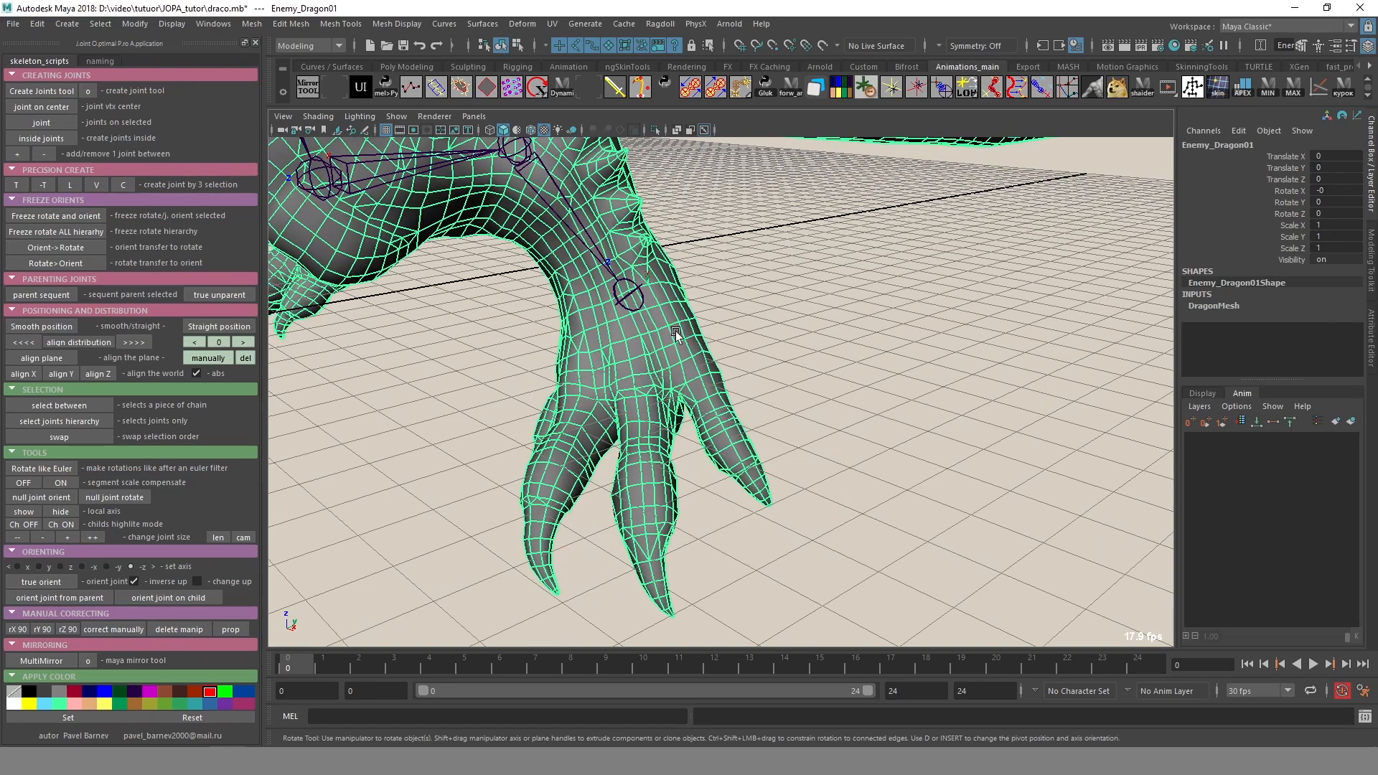
pyautogui.press('F11')
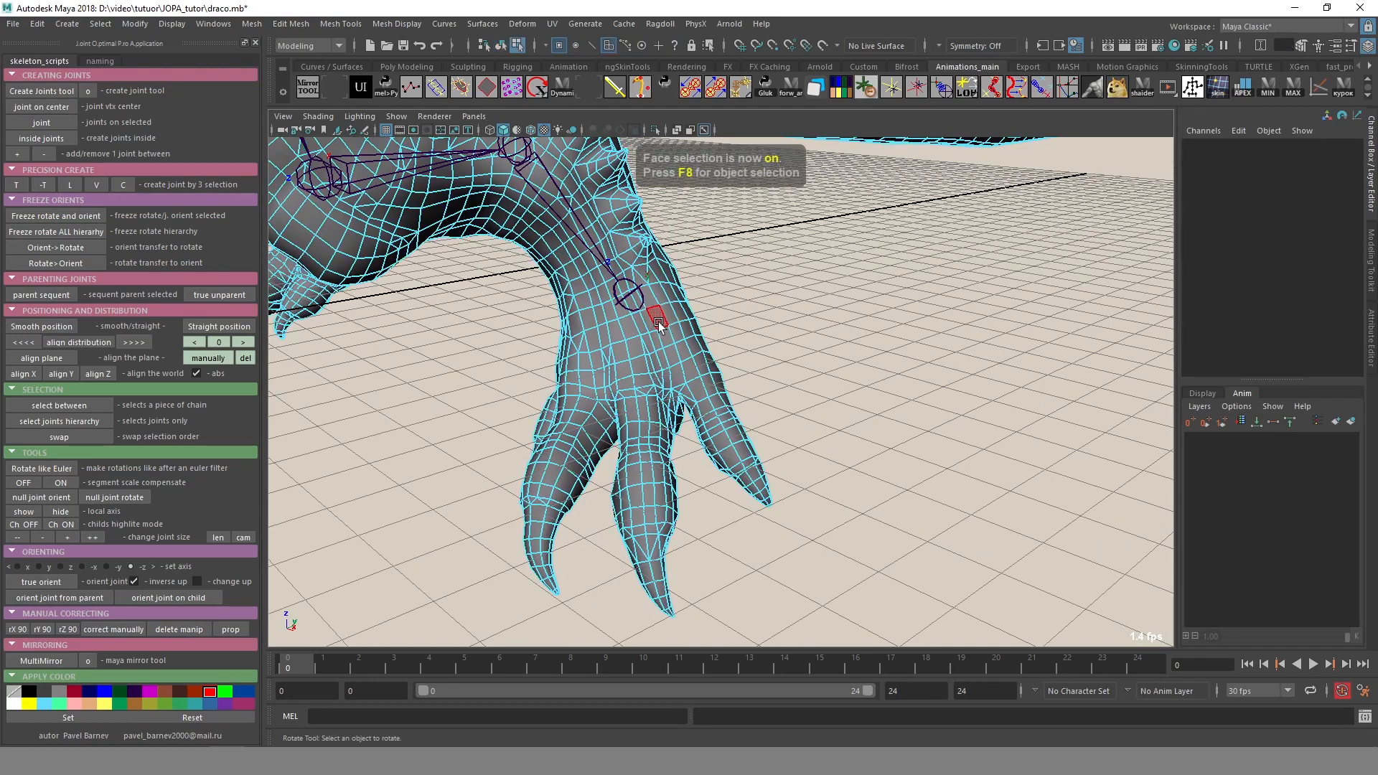
# Create a joint chain from faces picked along the hind foot's outer toe and resize its joints by length.
pyautogui.press('q')
pyautogui.click(666, 318)
pyautogui.keyDown('shift'); pyautogui.click(700, 383); pyautogui.keyUp('shift')
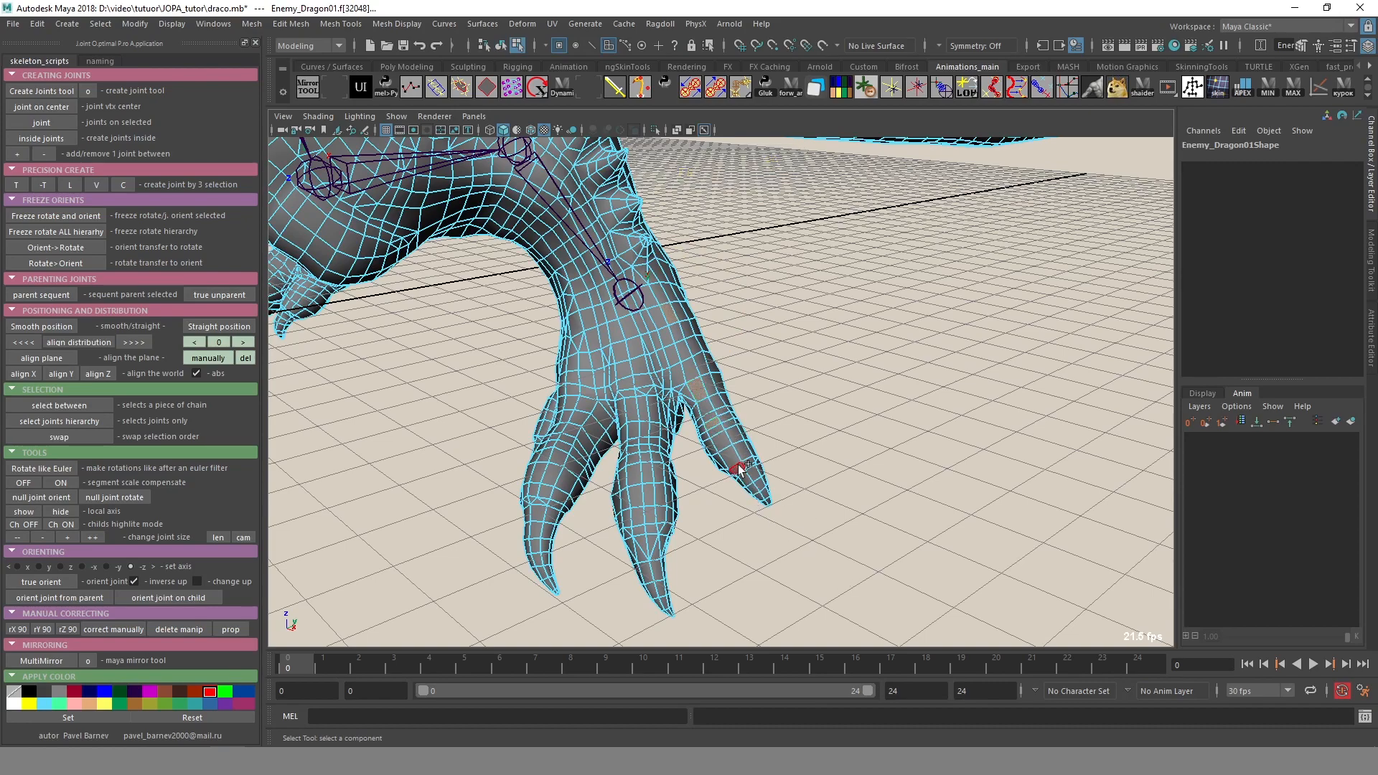
pyautogui.keyDown('alt'); pyautogui.moveTo(741, 466); pyautogui.dragTo(806, 442); pyautogui.keyUp('alt')
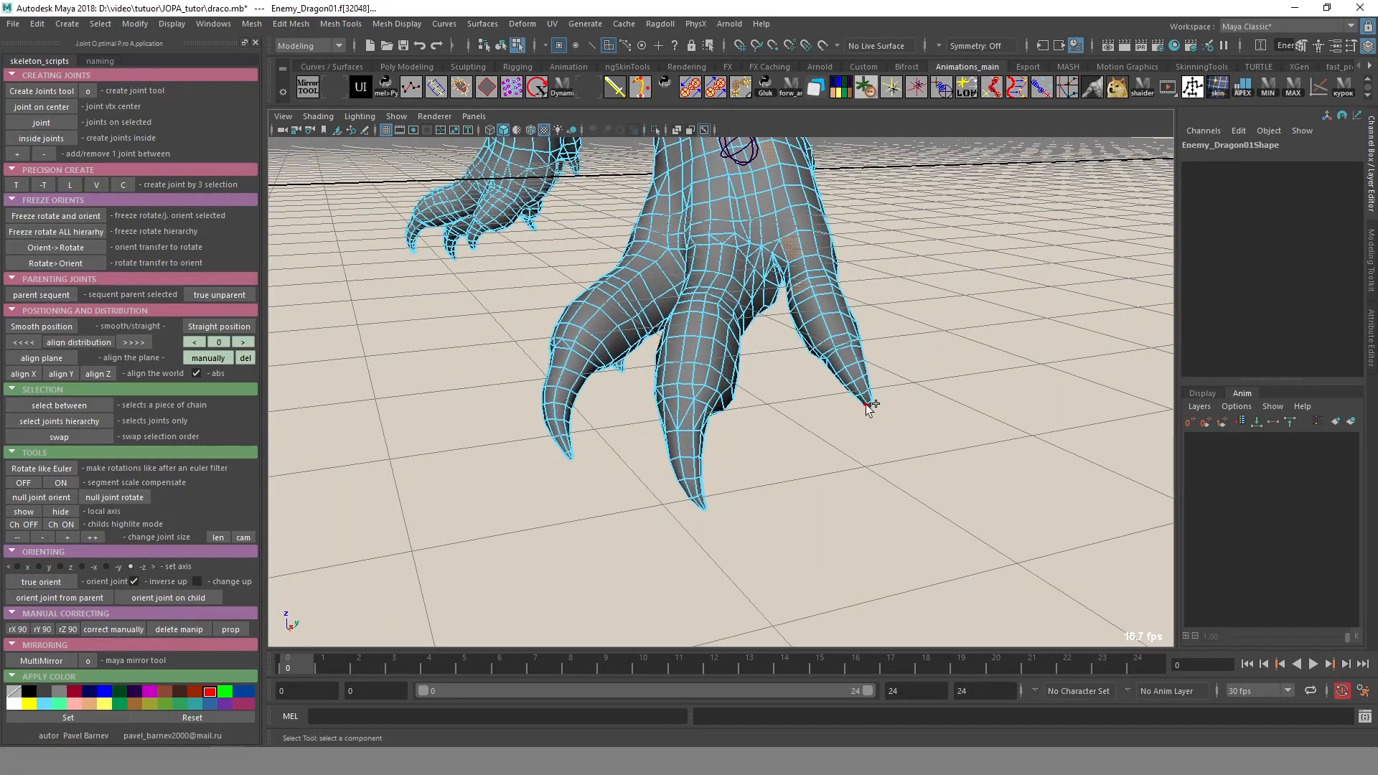
pyautogui.click(46, 127)
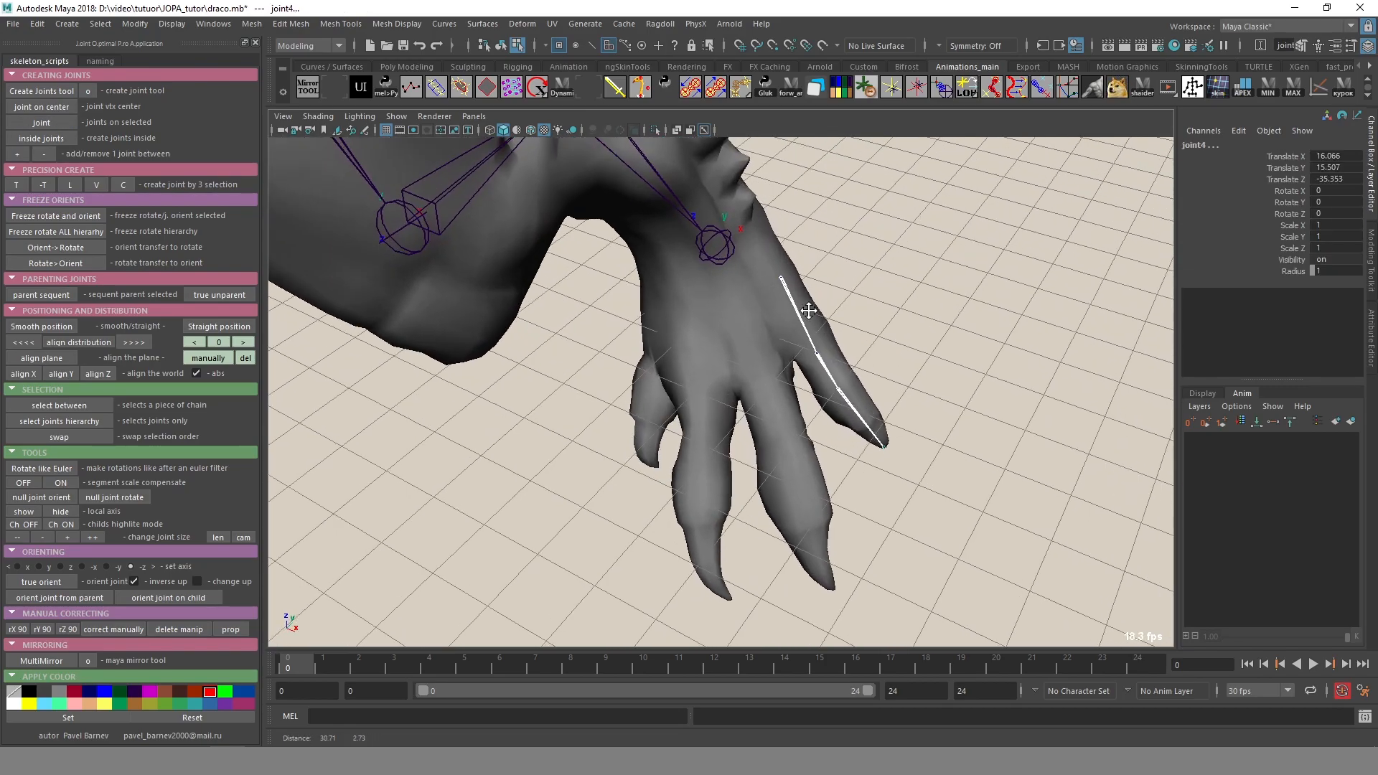
pyautogui.click(219, 537)
# Return to object selection and move the toe chain's root joint from the skin surface into the toe's base.
pyautogui.keyDown('alt'); pyautogui.moveTo(717, 382); pyautogui.dragTo(559, 269); pyautogui.keyUp('alt')
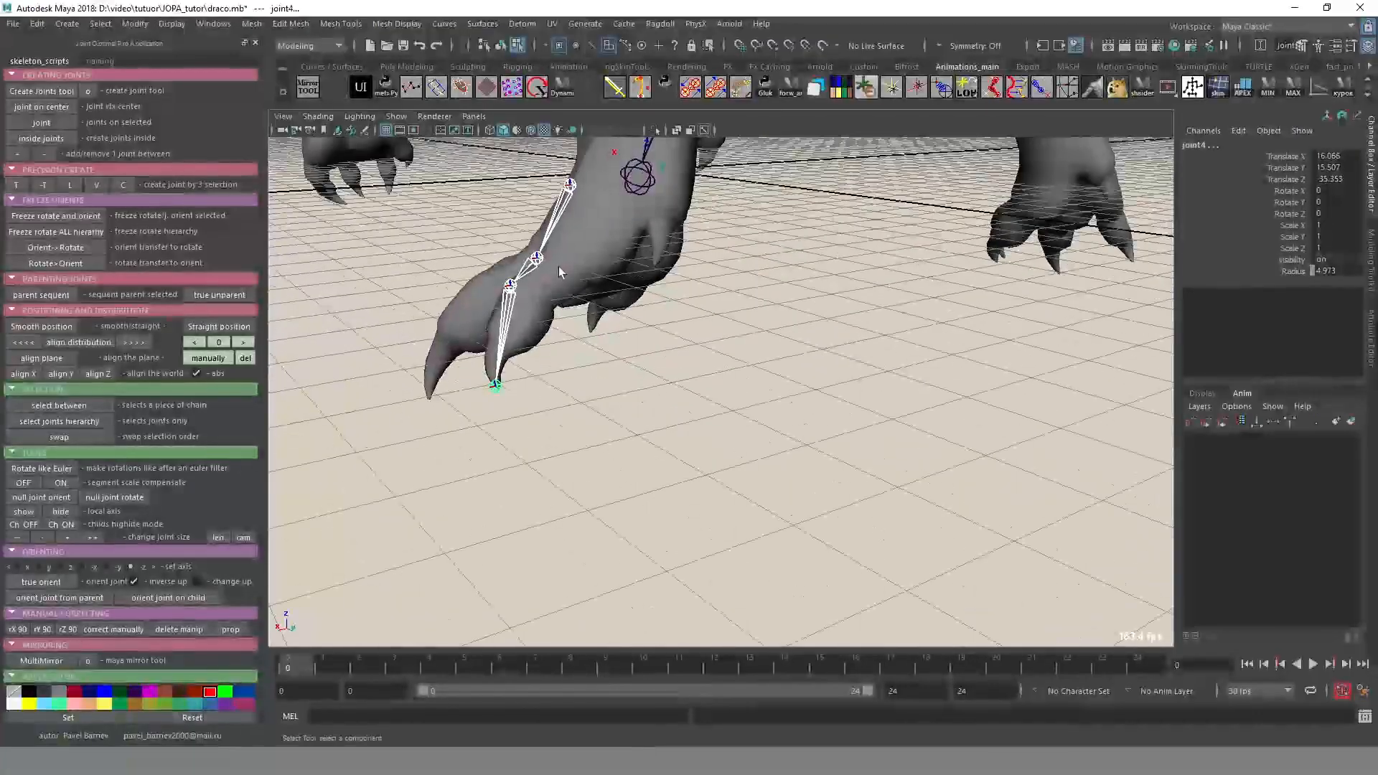
pyautogui.keyDown('alt'); pyautogui.moveTo(507, 275); pyautogui.dragTo(585, 388, button='middle'); pyautogui.keyUp('alt')
pyautogui.keyDown('alt'); pyautogui.moveTo(586, 387); pyautogui.dragTo(697, 347, button='right'); pyautogui.keyUp('alt')
pyautogui.keyDown('alt'); pyautogui.moveTo(608, 278); pyautogui.dragTo(617, 265); pyautogui.keyUp('alt')
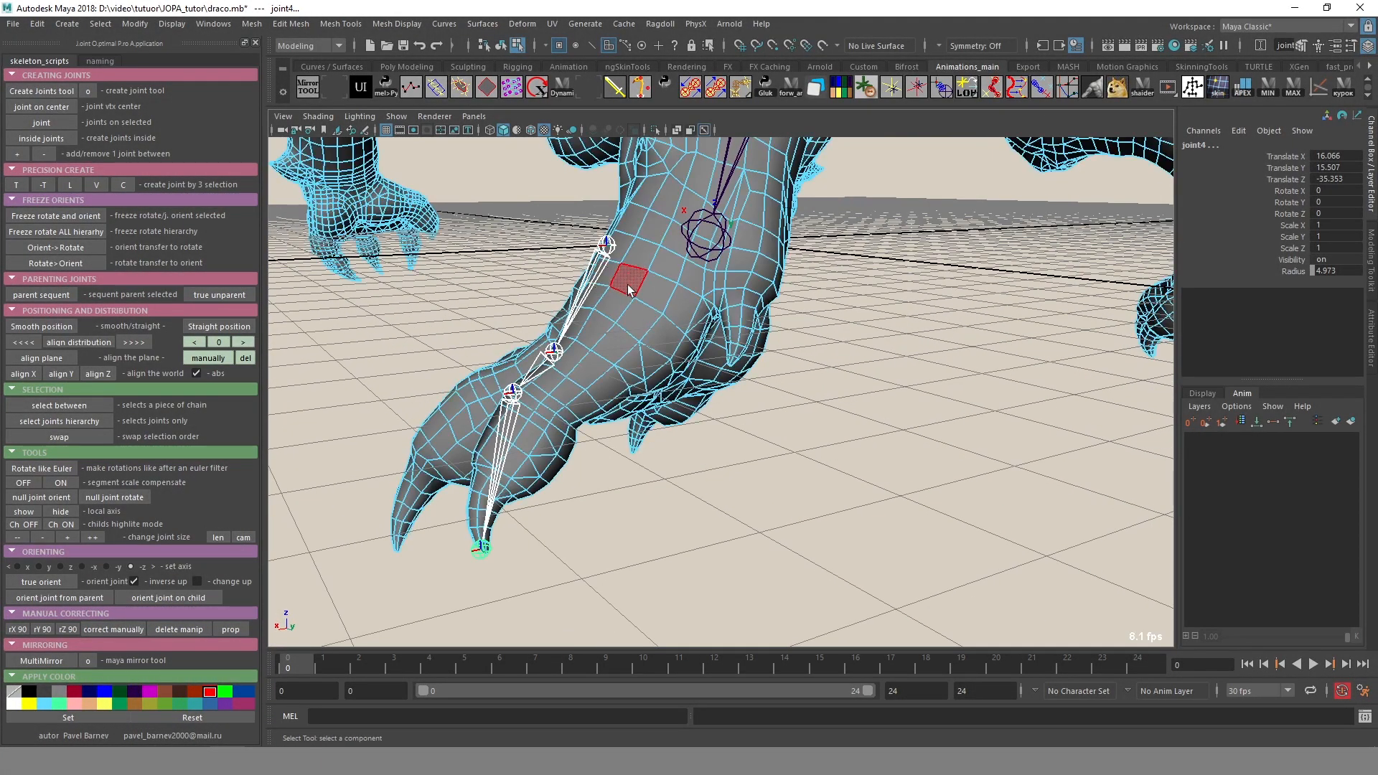
pyautogui.press('F8')
pyautogui.press('w')
pyautogui.moveTo(681, 355); pyautogui.dragTo(699, 363, button='middle')
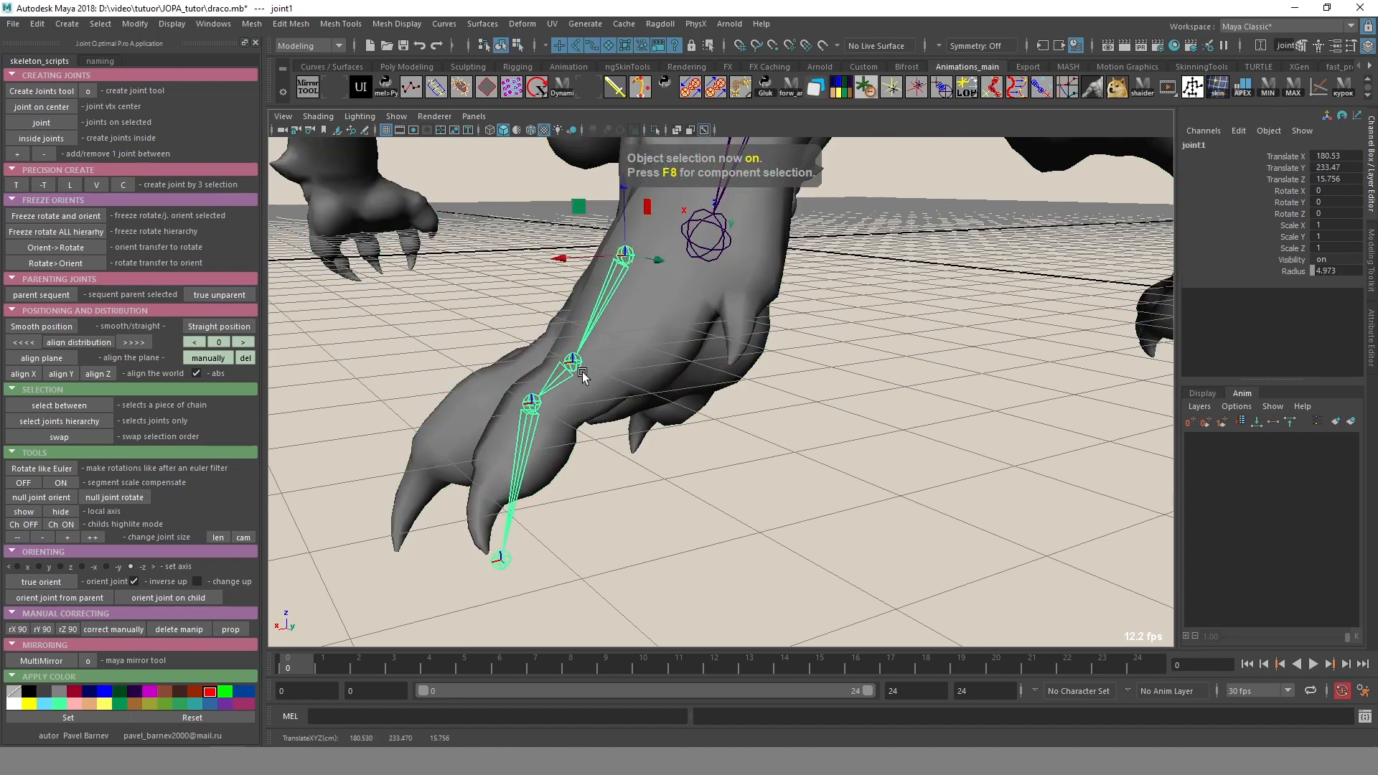
# Move the remaining joints of the outer toe chain one by one into the middle of the toe, down to the claw tip.
pyautogui.press('Down')
pyautogui.moveTo(616, 404); pyautogui.dragTo(613, 404, button='middle')
pyautogui.press('Down')
pyautogui.moveTo(619, 491); pyautogui.dragTo(619, 492, button='middle')
pyautogui.press('Down')
pyautogui.moveTo(557, 581); pyautogui.dragTo(544, 572, button='middle')
pyautogui.keyDown('alt'); pyautogui.moveTo(545, 579); pyautogui.dragTo(572, 574); pyautogui.keyUp('alt')
pyautogui.moveTo(600, 569); pyautogui.dragTo(594, 562, button='middle')
pyautogui.keyDown('alt'); pyautogui.moveTo(591, 554); pyautogui.dragTo(765, 458); pyautogui.keyUp('alt')
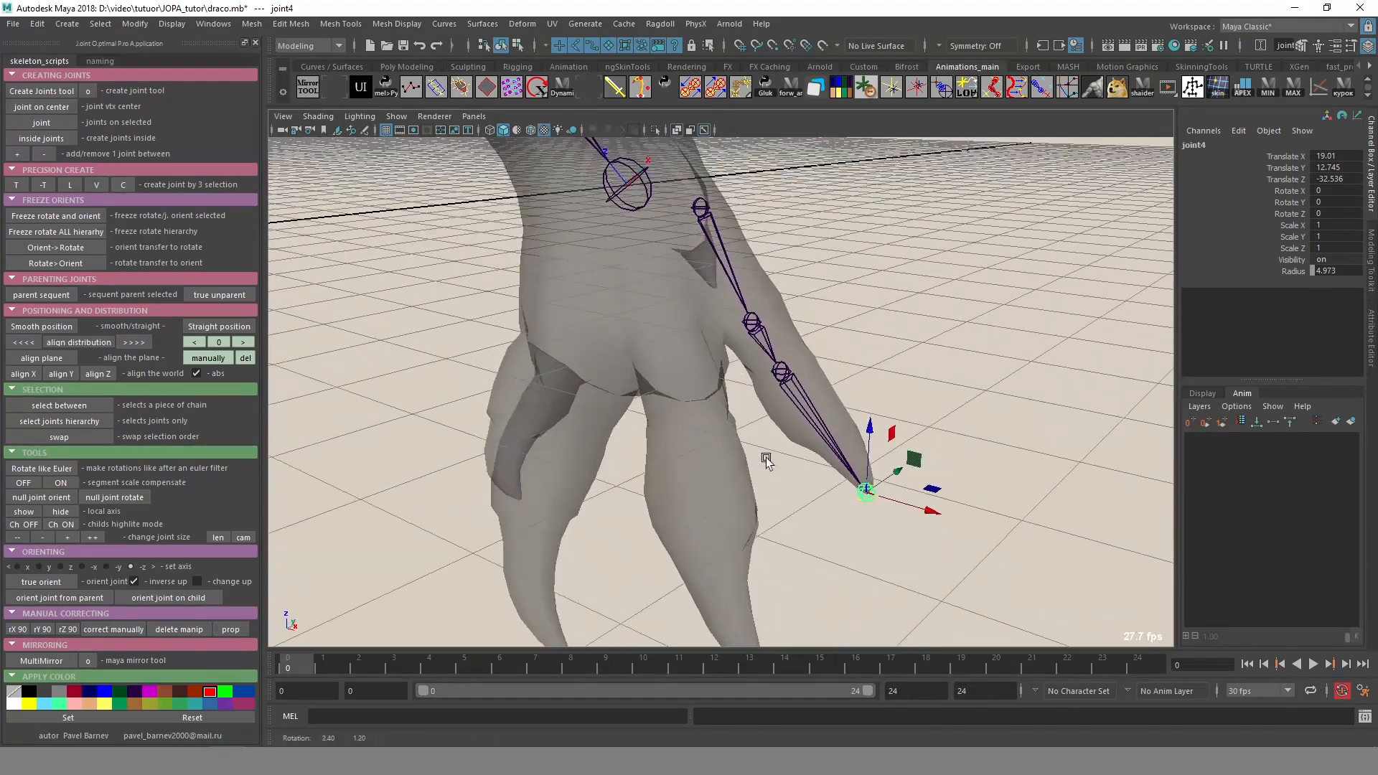
# Create a manual alignment plane for the selected outer toe joint chain.
pyautogui.click(727, 223)
pyautogui.hotkey('ctrl', 'z')
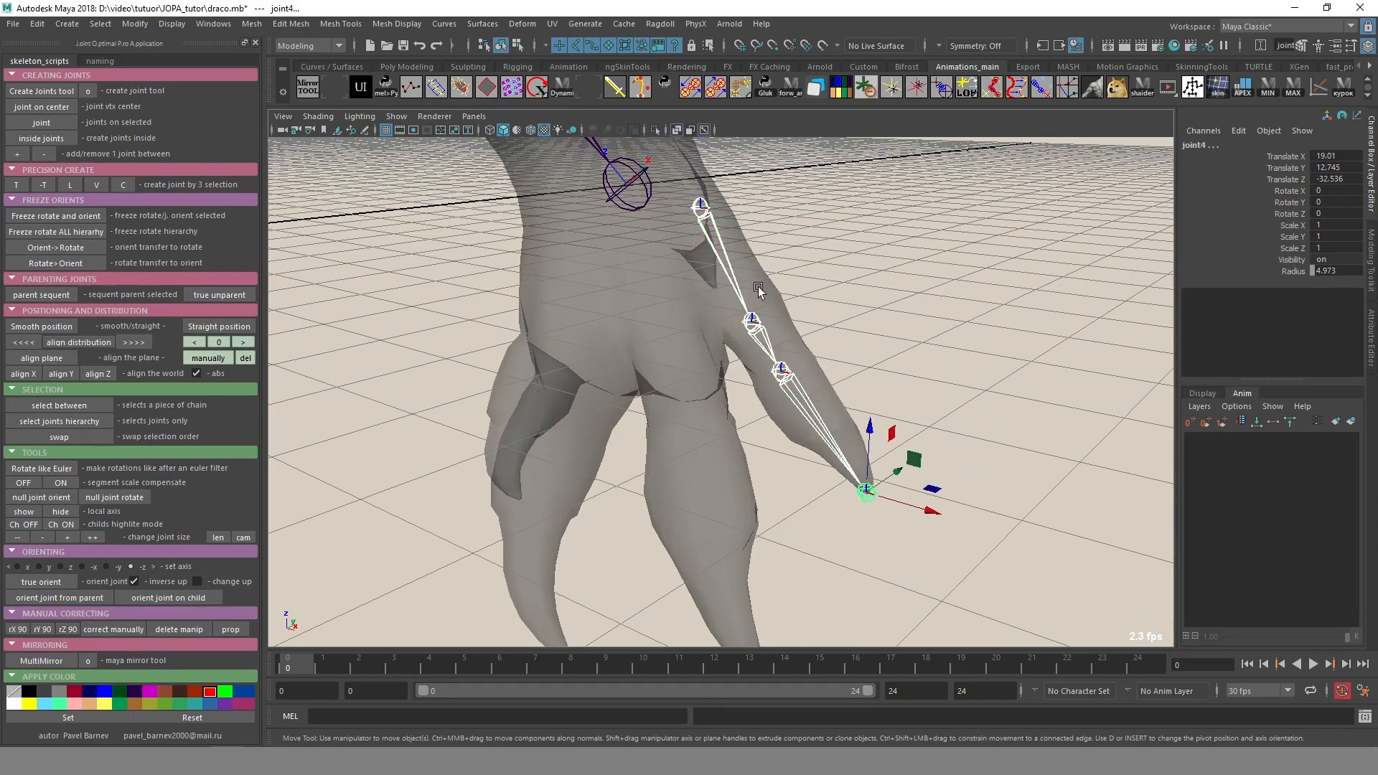
pyautogui.keyDown('alt'); pyautogui.moveTo(695, 197); pyautogui.dragTo(699, 327); pyautogui.keyUp('alt')
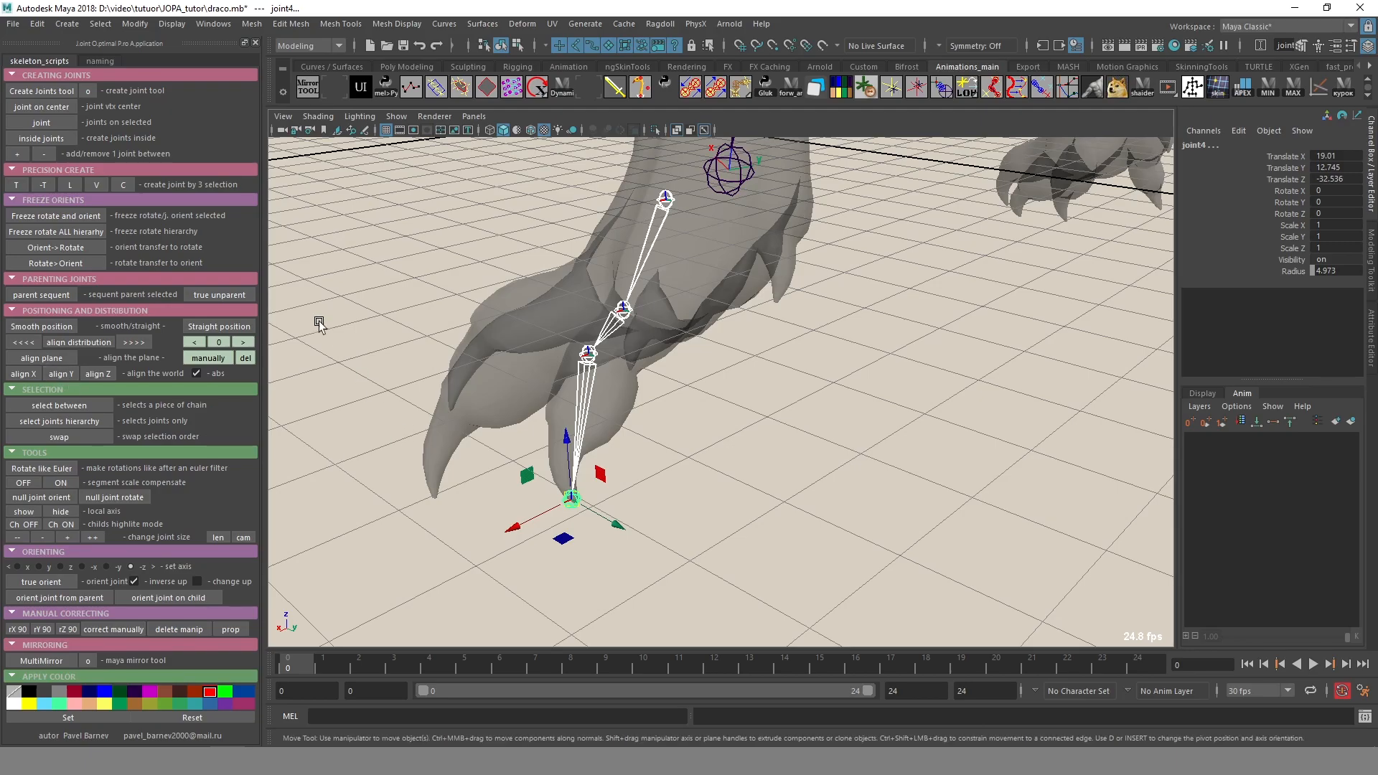
pyautogui.click(215, 365)
pyautogui.keyDown('alt'); pyautogui.moveTo(711, 398); pyautogui.dragTo(879, 412); pyautogui.keyUp('alt')
# Rotate the alignment plane to follow the outer toe's direction, to a Rotate X of about 55.8.
pyautogui.hotkey('alt', 'x')
pyautogui.press('e')
pyautogui.moveTo(834, 344); pyautogui.dragTo(850, 347)
pyautogui.keyDown('alt'); pyautogui.moveTo(856, 392); pyautogui.dragTo(866, 471); pyautogui.keyUp('alt')
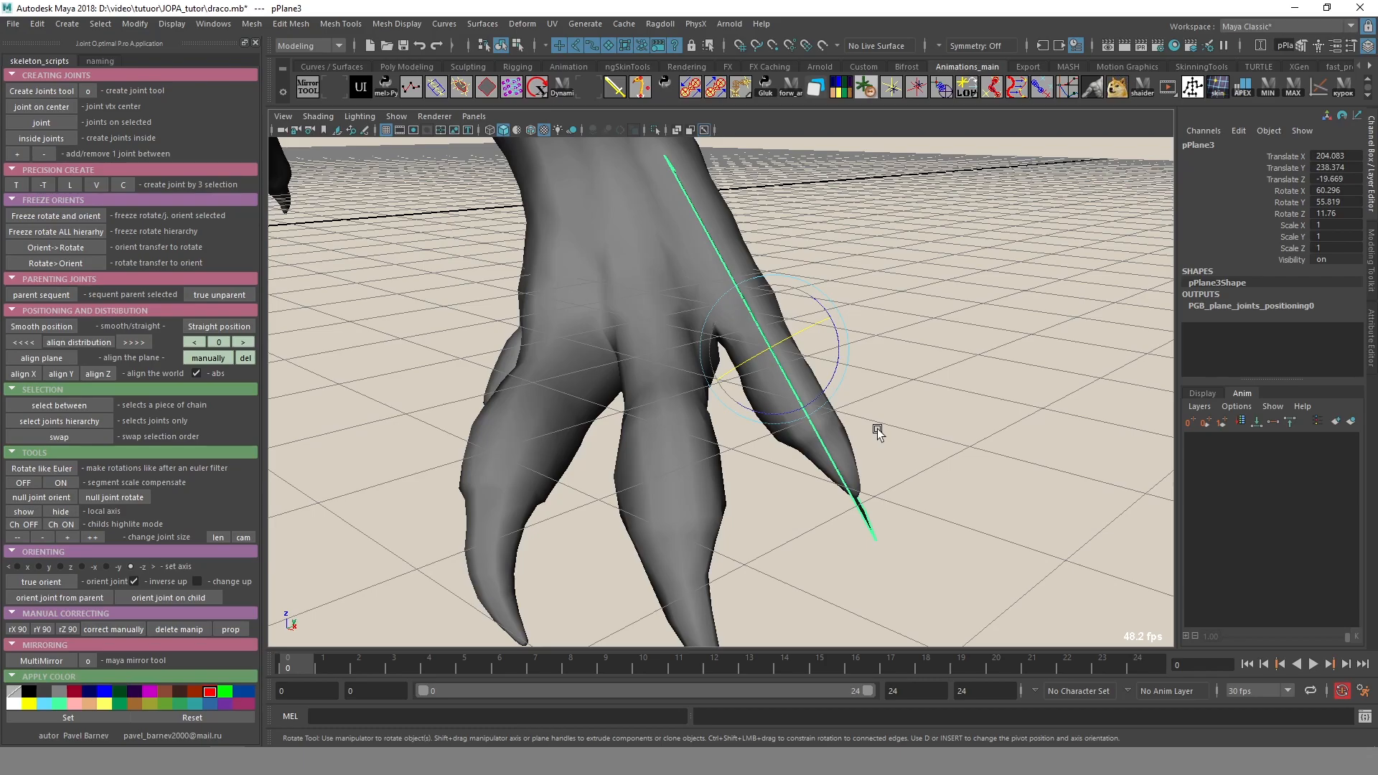
pyautogui.moveTo(857, 428)
pyautogui.keyDown('alt'); pyautogui.mouseDown()
pyautogui.moveTo(631, 373)
pyautogui.moveTo(706, 333)
pyautogui.mouseUp(); pyautogui.keyUp('alt')
pyautogui.keyDown('alt'); pyautogui.moveTo(803, 366); pyautogui.dragTo(763, 355, button='right'); pyautogui.keyUp('alt')
pyautogui.press('6')
pyautogui.keyDown('alt'); pyautogui.moveTo(762, 355); pyautogui.dragTo(739, 428); pyautogui.keyUp('alt')
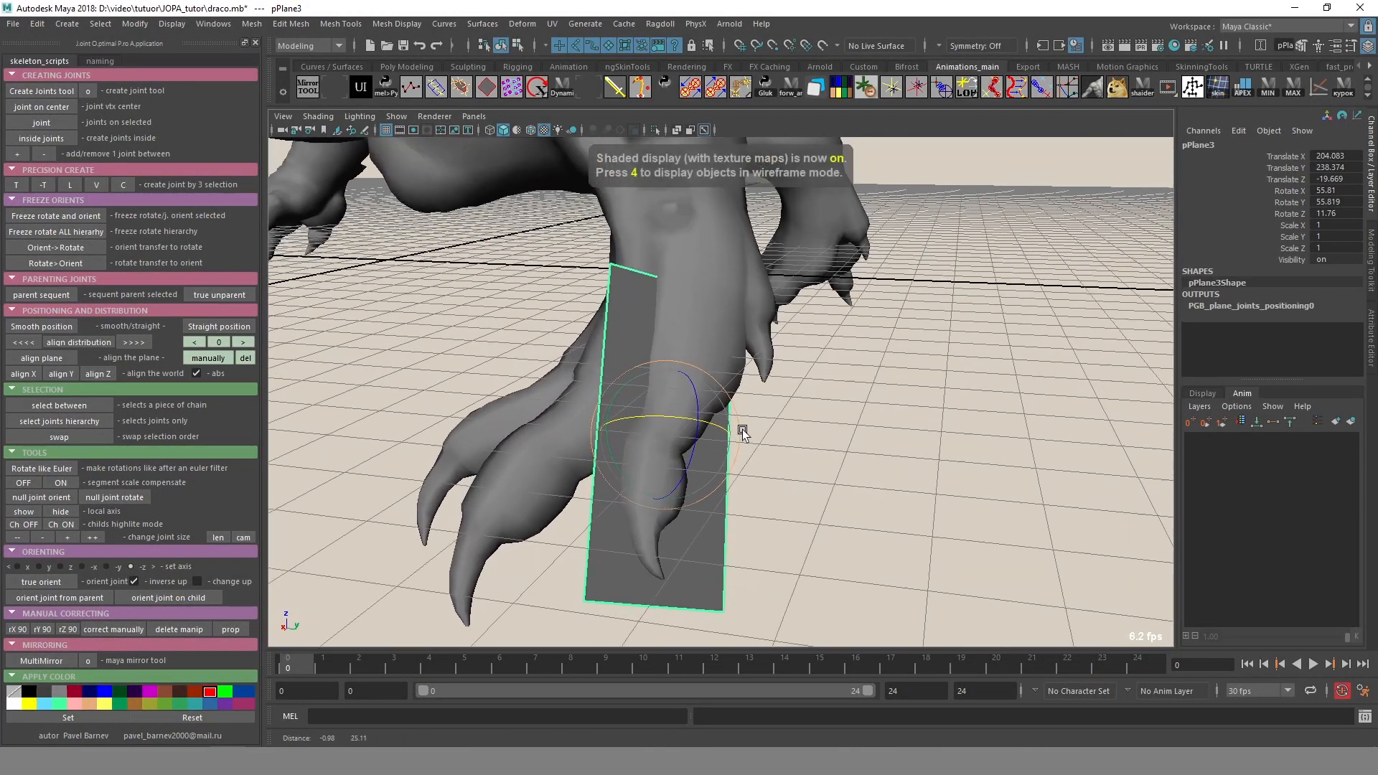
# Reposition the locators on the alignment plane to fit the joints inside the outer toe, then delete the plane setup.
pyautogui.keyDown('alt'); pyautogui.moveTo(738, 427); pyautogui.dragTo(529, 309, button='right'); pyautogui.keyUp('alt')
pyautogui.keyDown('alt'); pyautogui.moveTo(529, 309); pyautogui.dragTo(567, 244); pyautogui.keyUp('alt')
pyautogui.keyDown('alt'); pyautogui.moveTo(567, 244); pyautogui.dragTo(784, 351, button='right'); pyautogui.keyUp('alt')
pyautogui.keyDown('alt'); pyautogui.moveTo(785, 351); pyautogui.dragTo(713, 394); pyautogui.keyUp('alt')
pyautogui.hotkey('alt', 'x')
pyautogui.moveTo(578, 426)
pyautogui.keyDown('alt'); pyautogui.mouseDown()
pyautogui.moveTo(812, 449)
pyautogui.moveTo(752, 382)
pyautogui.moveTo(764, 374)
pyautogui.mouseUp(); pyautogui.keyUp('alt')
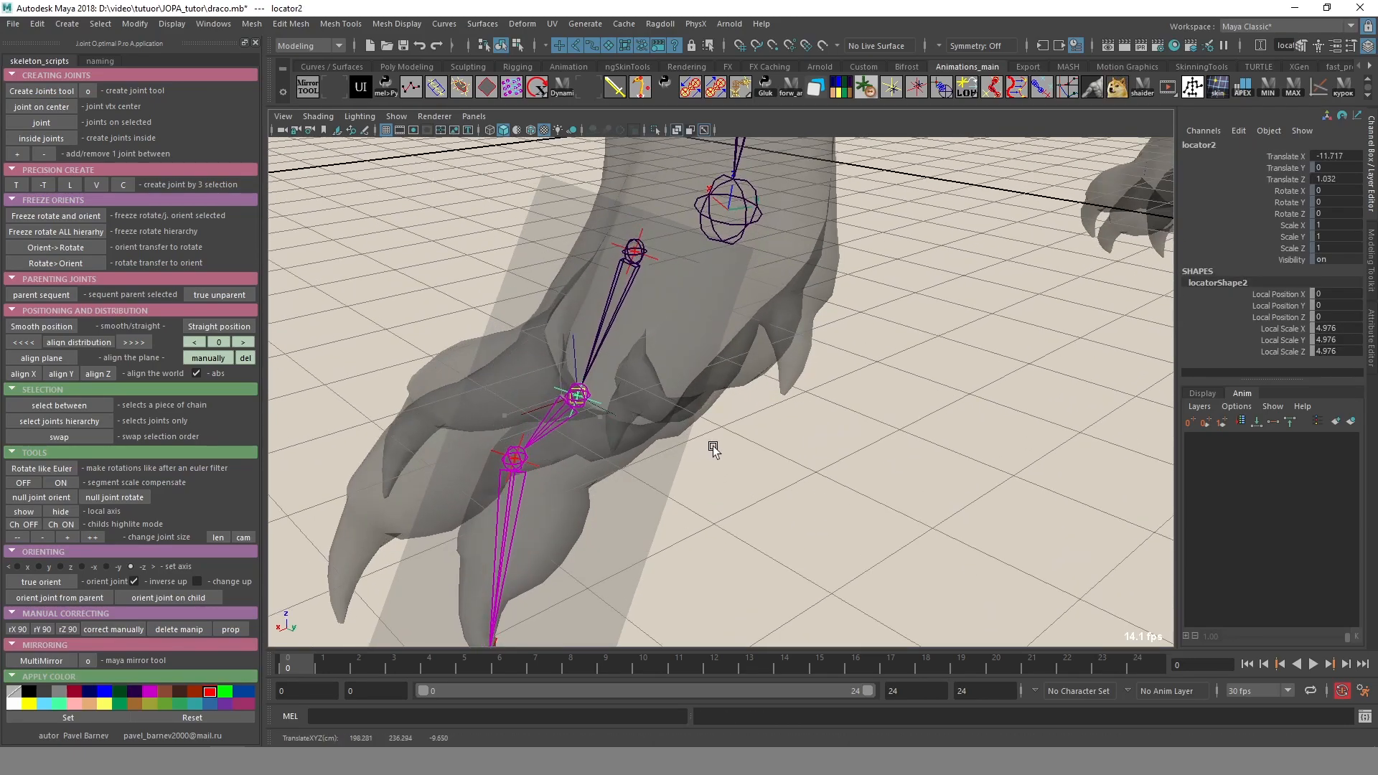
pyautogui.press('w')
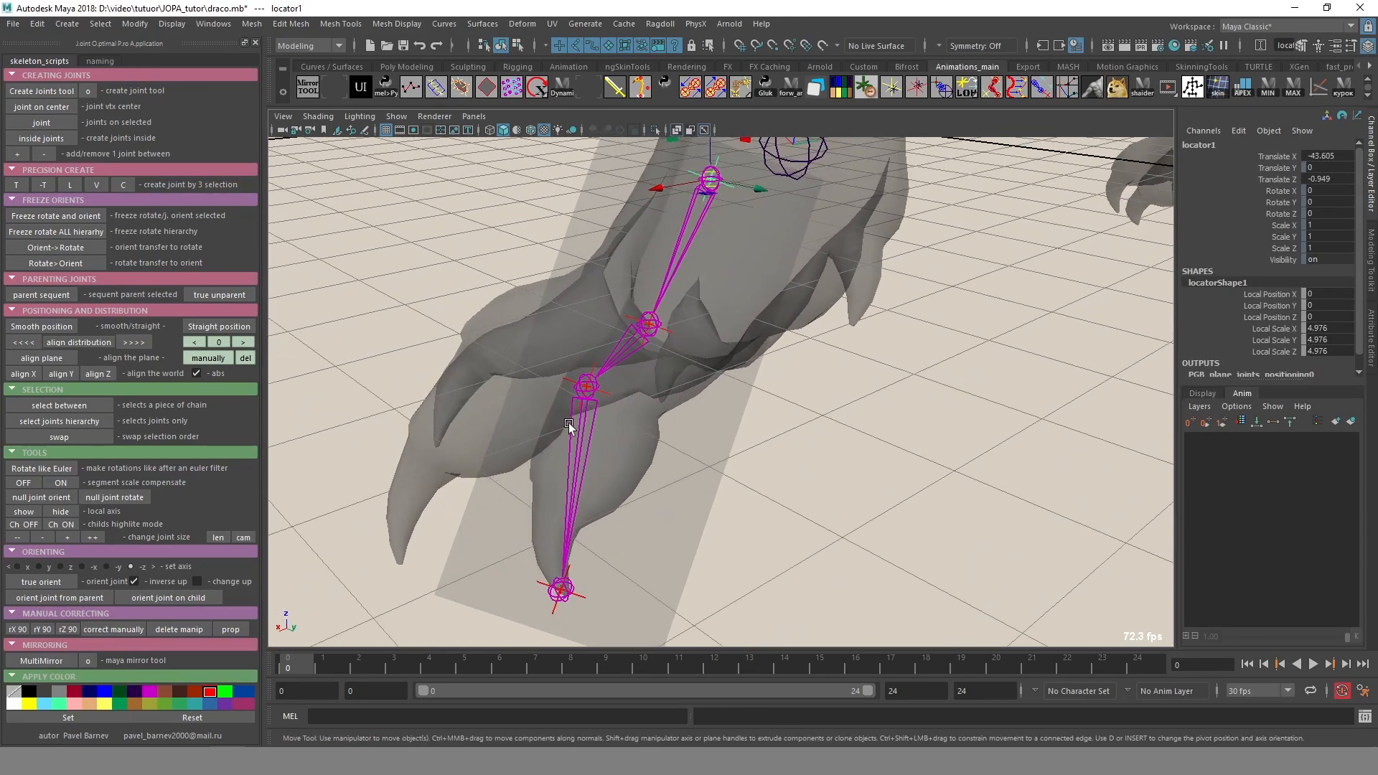
pyautogui.moveTo(569, 424); pyautogui.dragTo(626, 470)
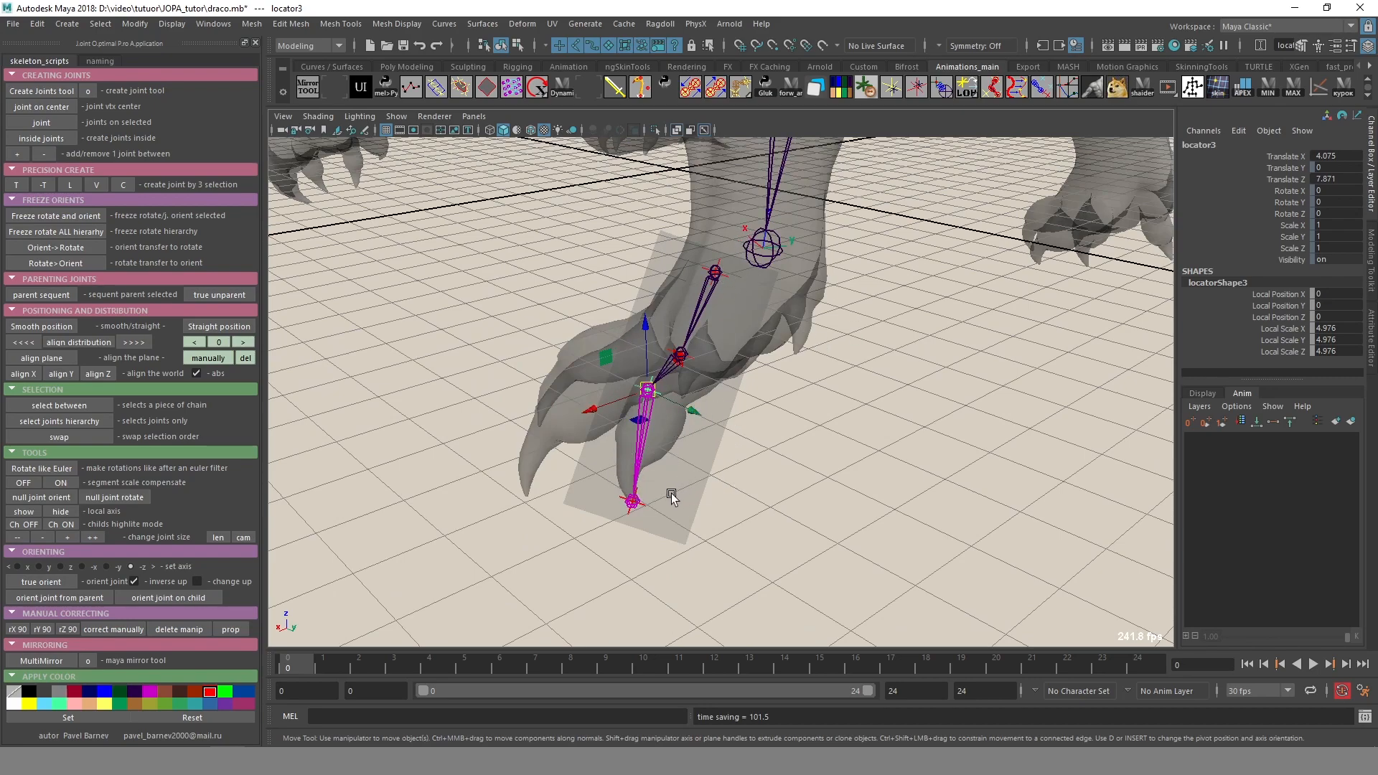
pyautogui.click(686, 487)
pyautogui.keyDown('alt'); pyautogui.moveTo(708, 522); pyautogui.dragTo(560, 377); pyautogui.keyUp('alt')
pyautogui.click(246, 359)
# Select the outer toe's whole joint chain, zero its joint orients and apply true orient.
pyautogui.click(720, 319)
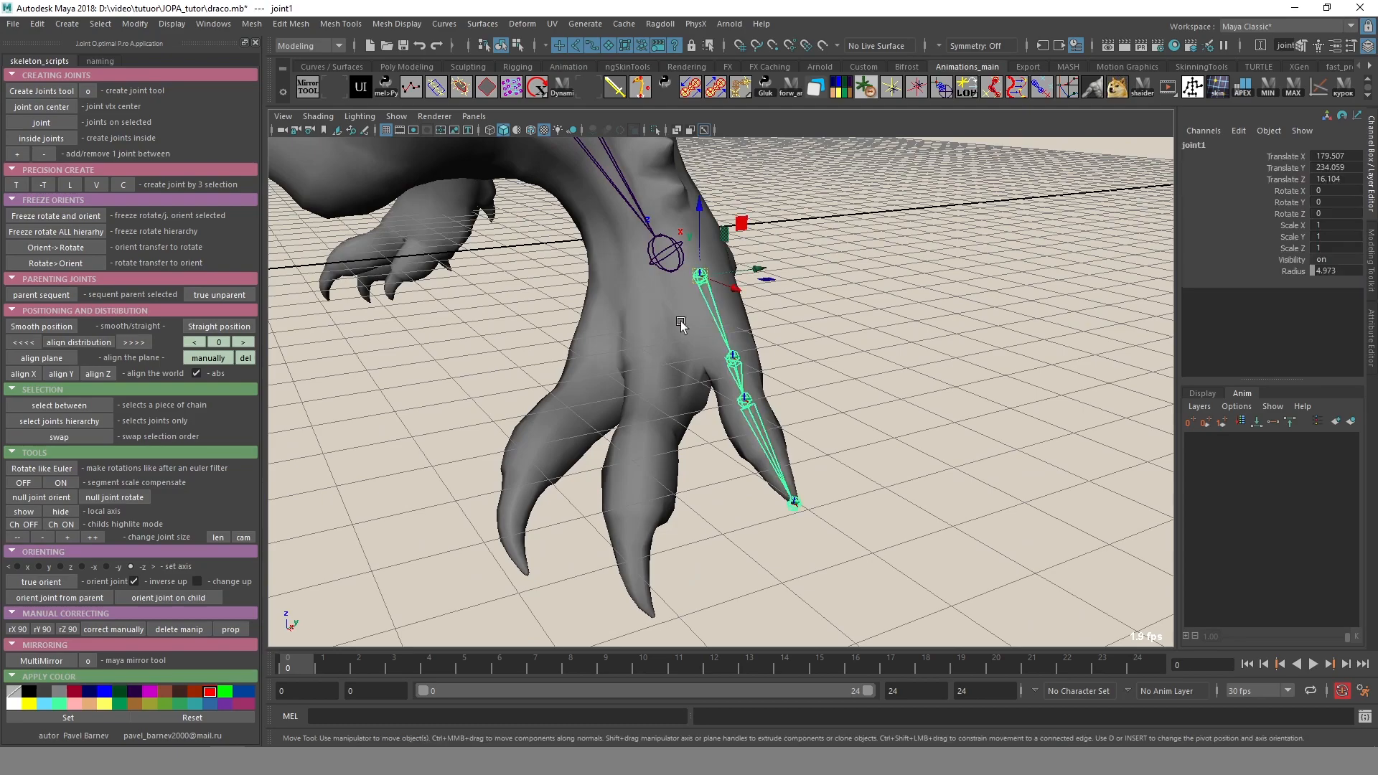
pyautogui.doubleClick(728, 329)
pyautogui.click(65, 502)
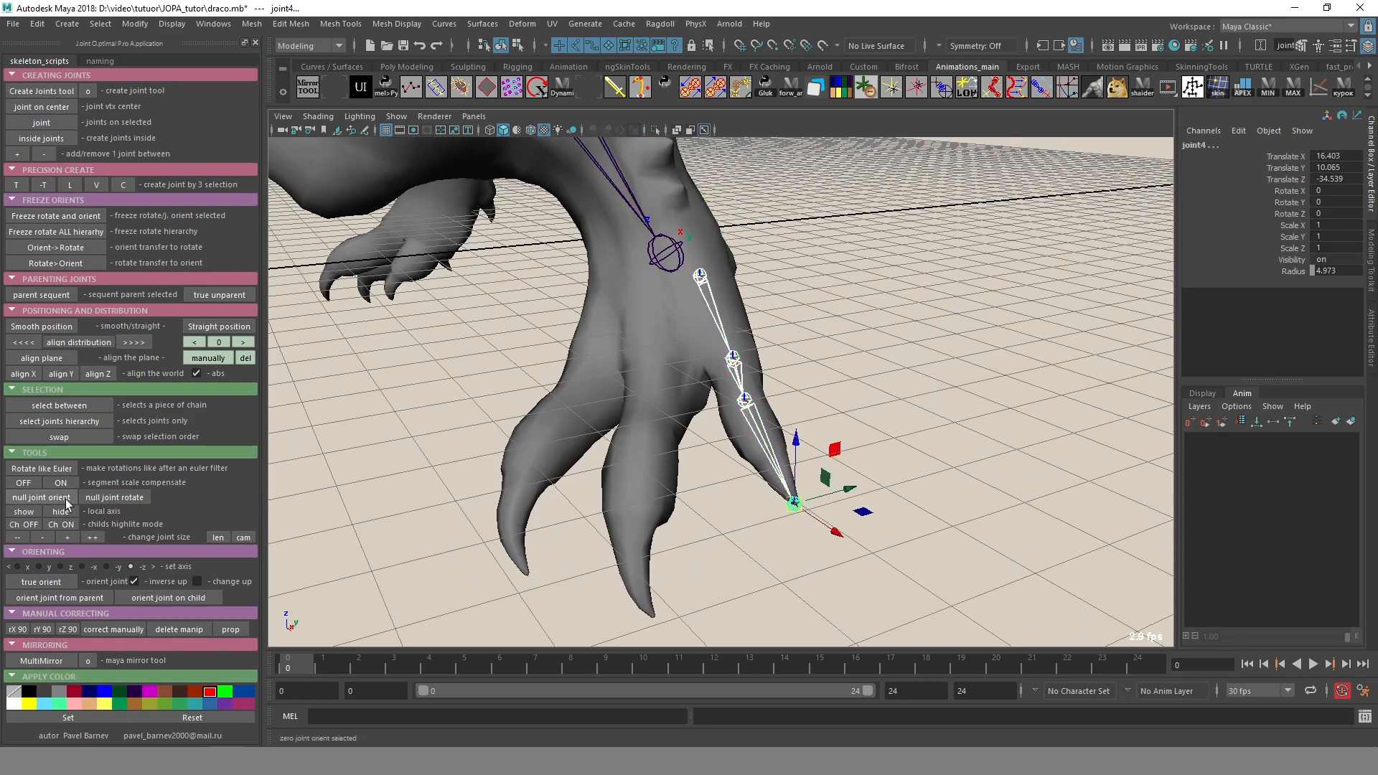
pyautogui.click(33, 582)
# Set Rotate X, Y and Z of the outer toe joints to 0 and clear the selection.
pyautogui.keyDown('alt'); pyautogui.moveTo(825, 502); pyautogui.dragTo(717, 513); pyautogui.keyUp('alt')
pyautogui.keyDown('alt'); pyautogui.moveTo(726, 477); pyautogui.dragTo(730, 496, button='middle'); pyautogui.keyUp('alt')
pyautogui.keyDown('alt'); pyautogui.moveTo(730, 496); pyautogui.dragTo(886, 463); pyautogui.keyUp('alt')
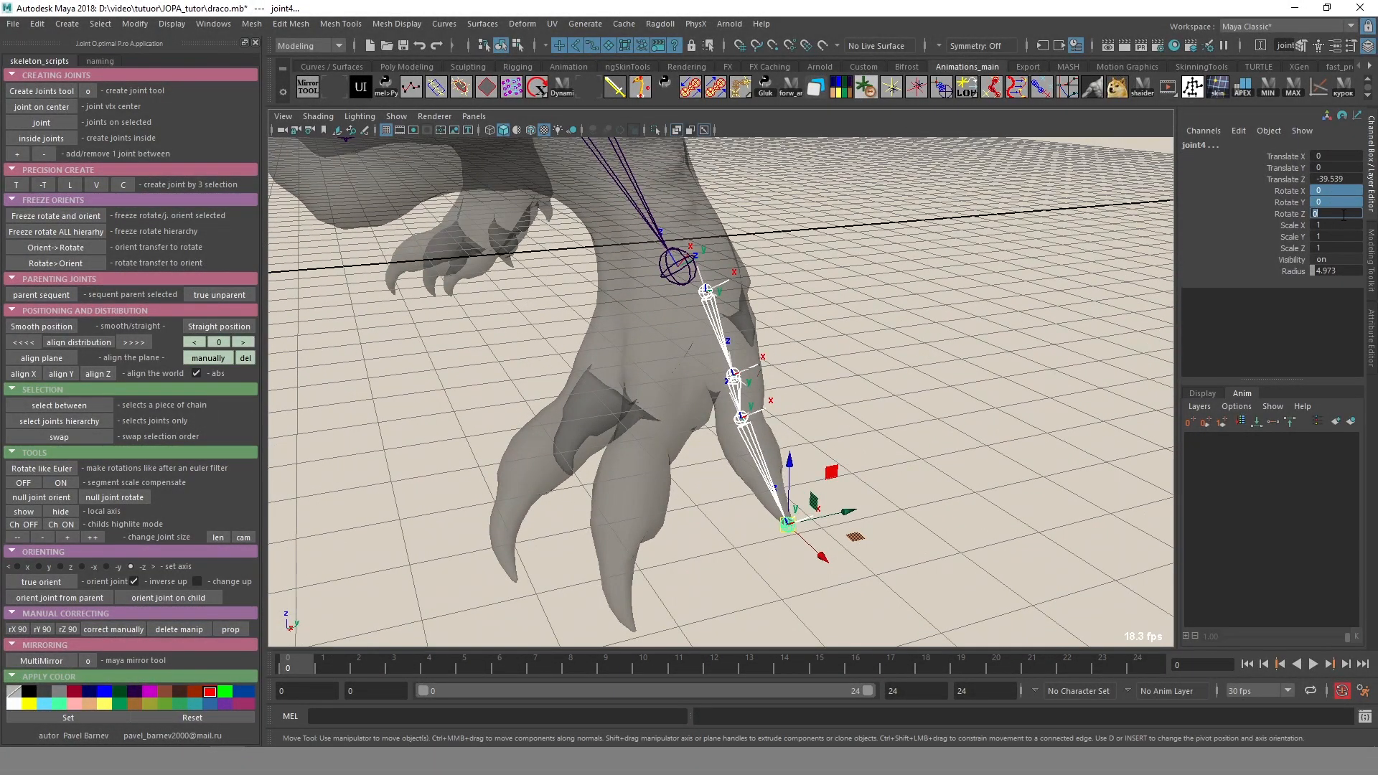
pyautogui.press('Return')
pyautogui.moveTo(724, 452)
pyautogui.keyDown('alt'); pyautogui.mouseDown()
pyautogui.moveTo(916, 429)
pyautogui.moveTo(811, 451)
pyautogui.moveTo(816, 438)
pyautogui.mouseUp(); pyautogui.keyUp('alt')
pyautogui.click(917, 429)
# Activate the Create Joints tool and show the wireframe over the shaded dragon mesh.
pyautogui.hotkey('alt', 'x')
pyautogui.keyDown('alt'); pyautogui.moveTo(698, 381); pyautogui.dragTo(706, 362); pyautogui.keyUp('alt')
pyautogui.click(694, 369)
pyautogui.hotkey('alt', 'x')
pyautogui.click(29, 94)
pyautogui.keyDown('alt'); pyautogui.moveTo(731, 228); pyautogui.dragTo(723, 275); pyautogui.keyUp('alt')
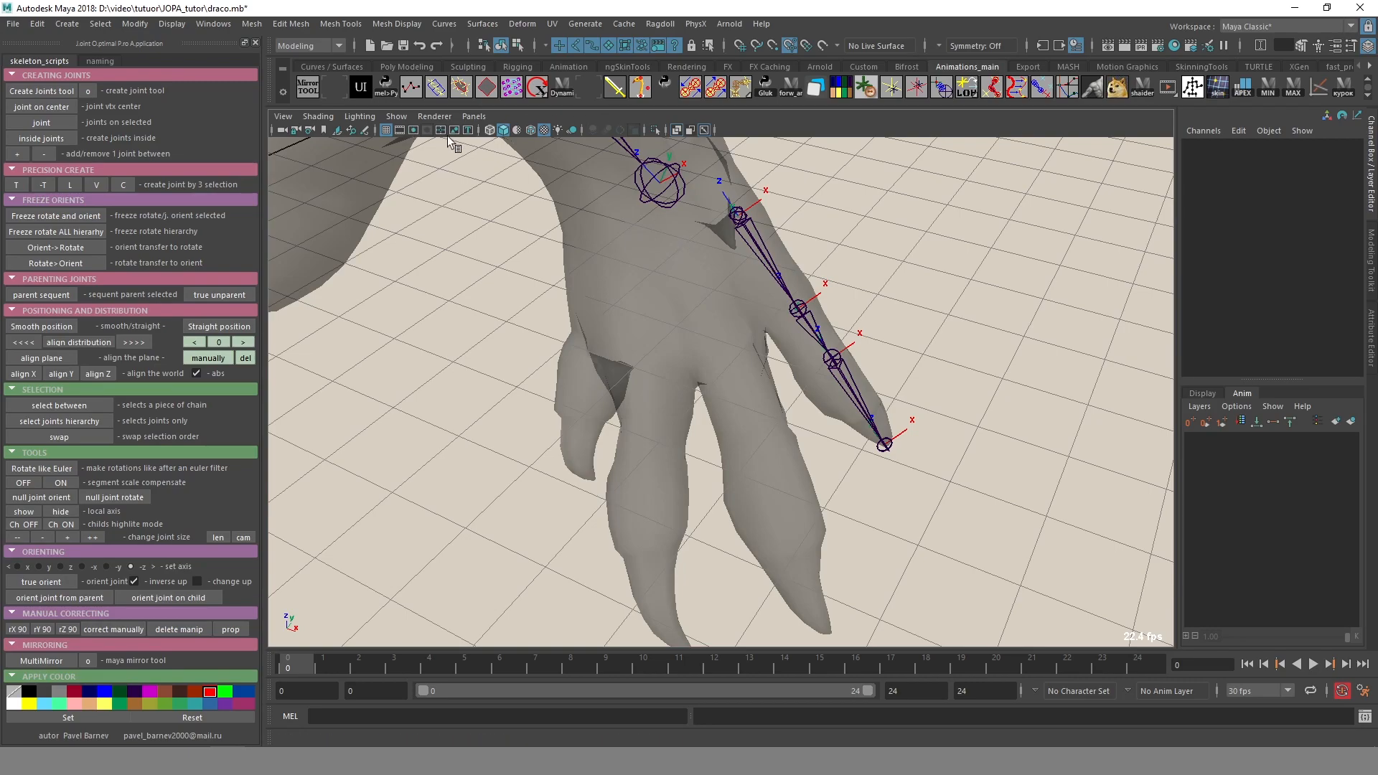
pyautogui.click(488, 131)
pyautogui.click(502, 133)
# Place a four-joint chain inside the toe next to the outer one, from its base to the claw tip.
pyautogui.moveTo(686, 295)
pyautogui.keyDown('alt'); pyautogui.mouseDown()
pyautogui.moveTo(720, 285)
pyautogui.moveTo(697, 290)
pyautogui.mouseUp(); pyautogui.keyUp('alt')
pyautogui.click(682, 240)
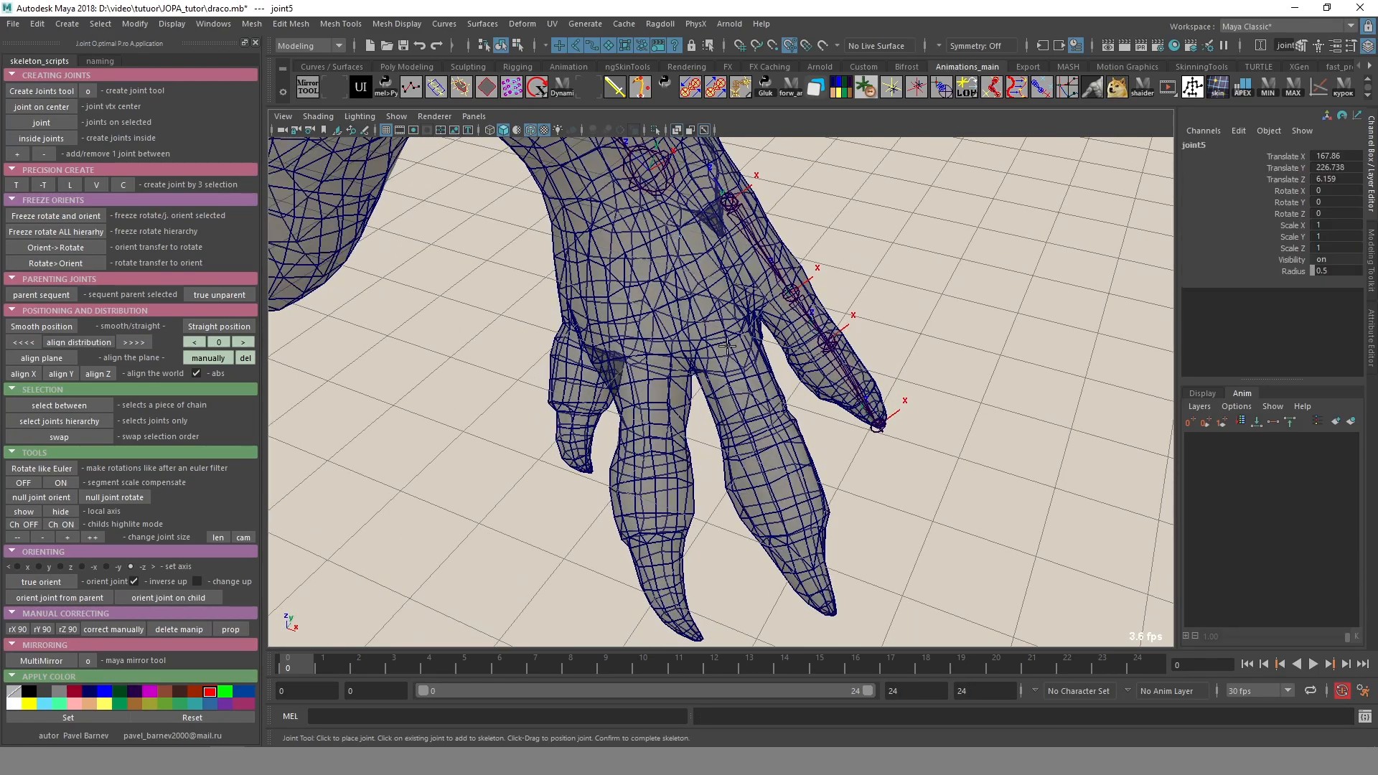
pyautogui.keyDown('alt'); pyautogui.moveTo(808, 438); pyautogui.dragTo(752, 439); pyautogui.keyUp('alt')
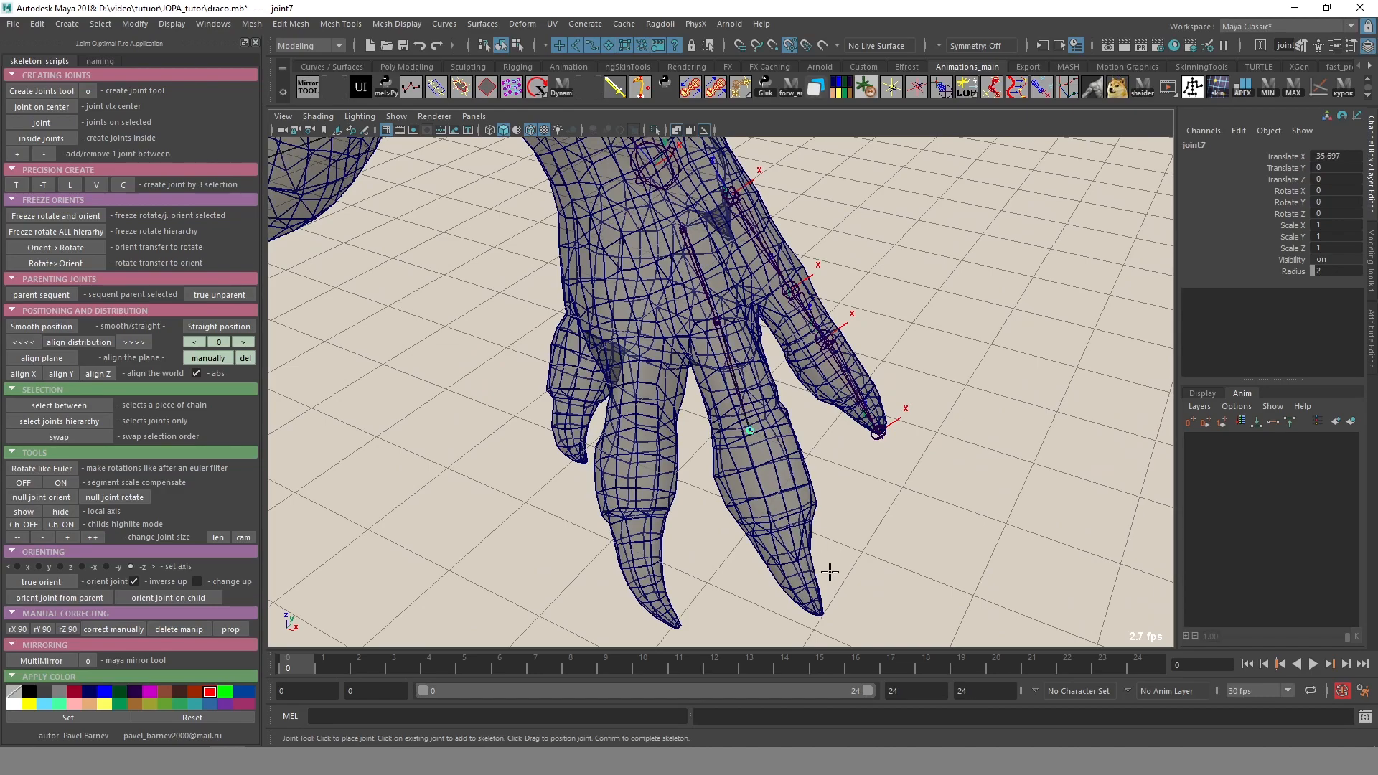
pyautogui.keyDown('alt'); pyautogui.moveTo(833, 570); pyautogui.dragTo(825, 495, button='middle'); pyautogui.keyUp('alt')
pyautogui.click(812, 533)
pyautogui.keyDown('alt'); pyautogui.moveTo(813, 533); pyautogui.dragTo(640, 495); pyautogui.keyUp('alt')
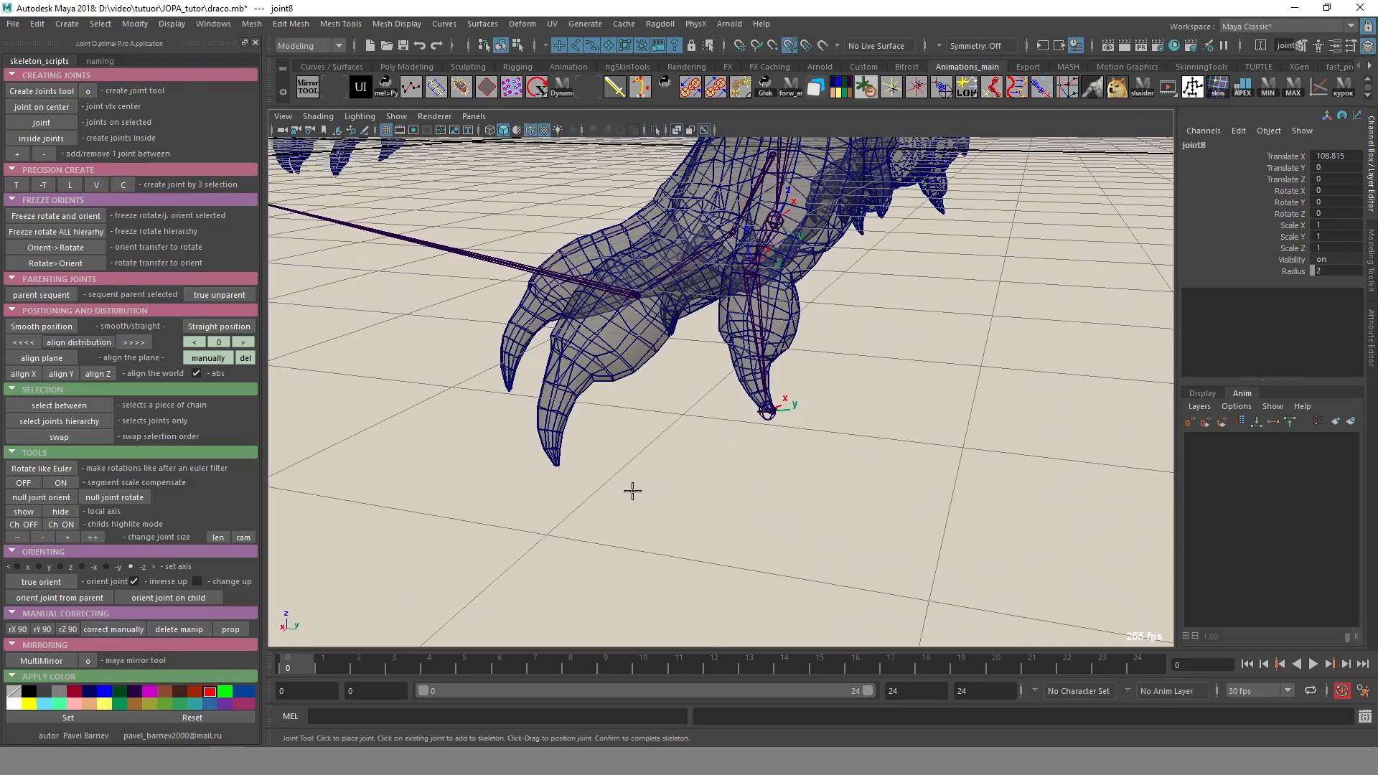
pyautogui.click(553, 462)
pyautogui.keyDown('alt'); pyautogui.moveTo(557, 465); pyautogui.dragTo(807, 486); pyautogui.keyUp('alt')
pyautogui.press('w')
# Select the second toe's whole joint chain and resize its joints by length.
pyautogui.click(807, 487)
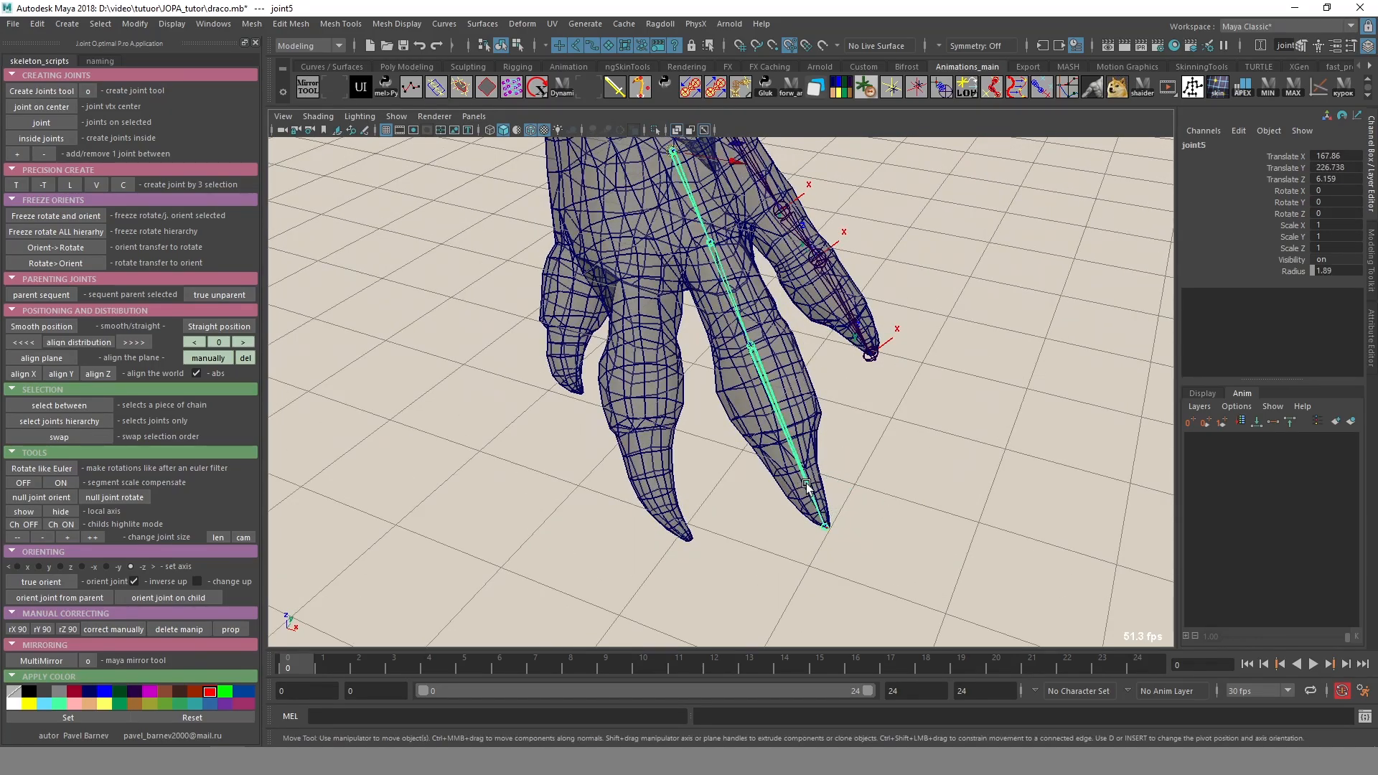
pyautogui.click(806, 486)
pyautogui.keyDown('alt'); pyautogui.moveTo(764, 367); pyautogui.dragTo(518, 305); pyautogui.keyUp('alt')
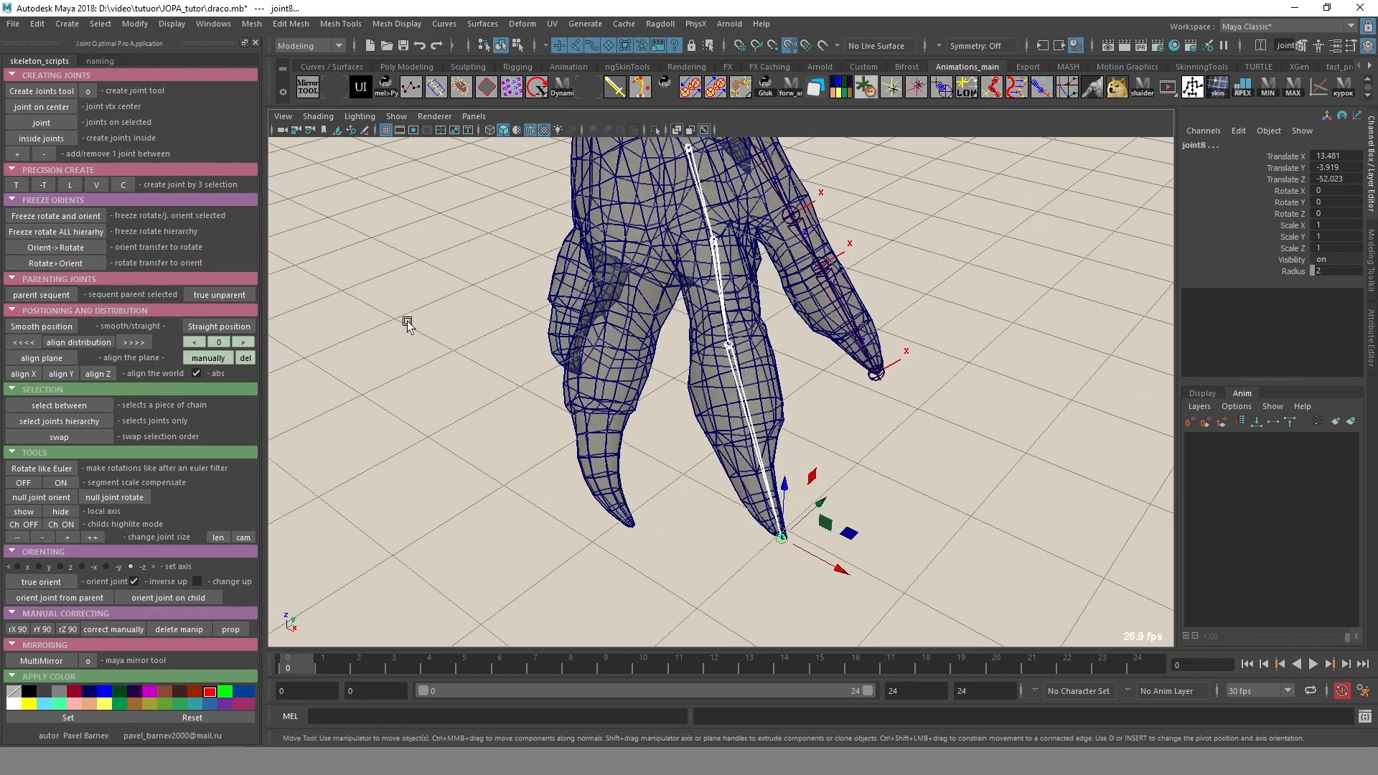
pyautogui.keyDown('alt'); pyautogui.moveTo(718, 316); pyautogui.dragTo(773, 273); pyautogui.keyUp('alt')
pyautogui.keyDown('alt'); pyautogui.moveTo(526, 591); pyautogui.dragTo(209, 528); pyautogui.keyUp('alt')
pyautogui.click(214, 534)
pyautogui.keyDown('alt'); pyautogui.moveTo(695, 446); pyautogui.dragTo(656, 452); pyautogui.keyUp('alt')
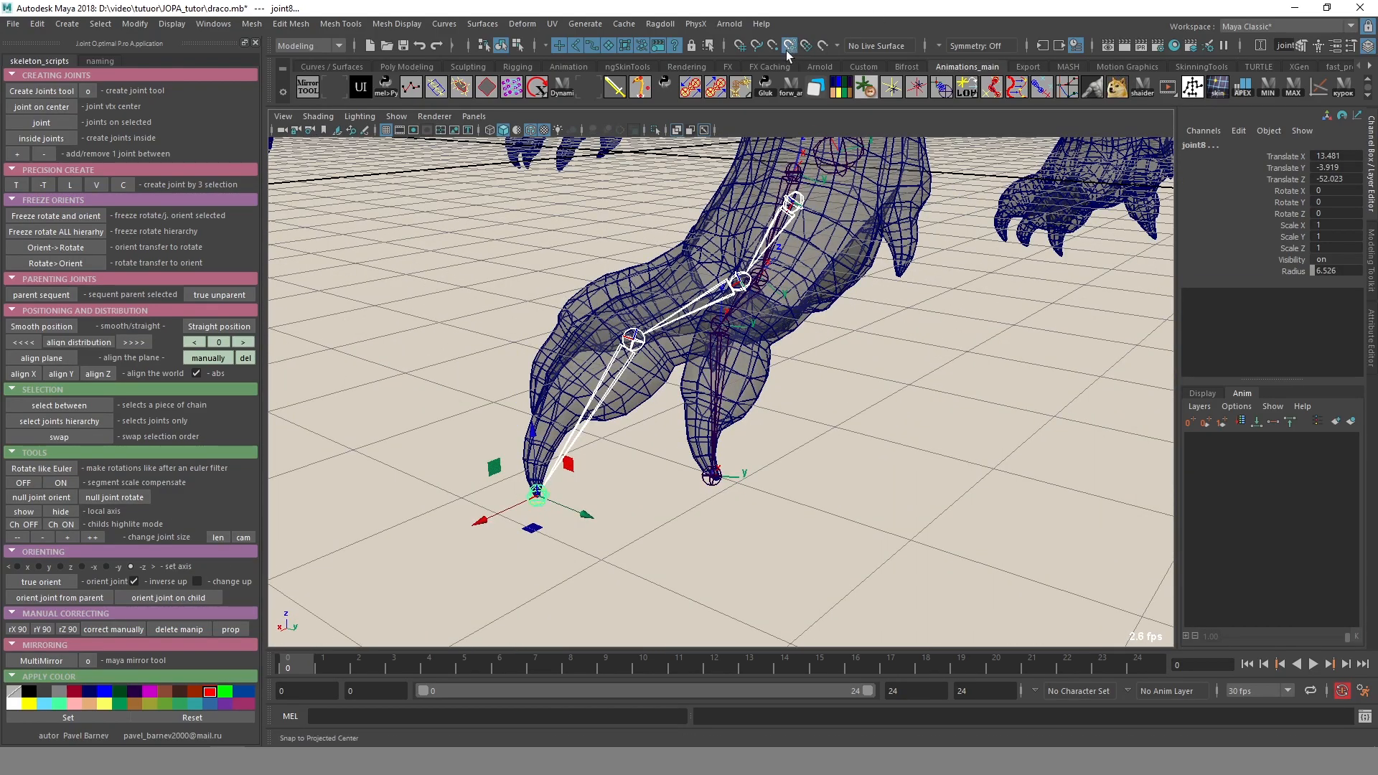
# Move the second toe's two knuckle joints and its root joint individually to fit the toe's shape.
pyautogui.keyDown('alt'); pyautogui.moveTo(675, 323); pyautogui.dragTo(627, 341); pyautogui.keyUp('alt')
pyautogui.keyDown('alt'); pyautogui.moveTo(529, 414); pyautogui.dragTo(629, 420); pyautogui.keyUp('alt')
pyautogui.keyDown('alt'); pyautogui.moveTo(753, 227); pyautogui.dragTo(721, 249); pyautogui.keyUp('alt')
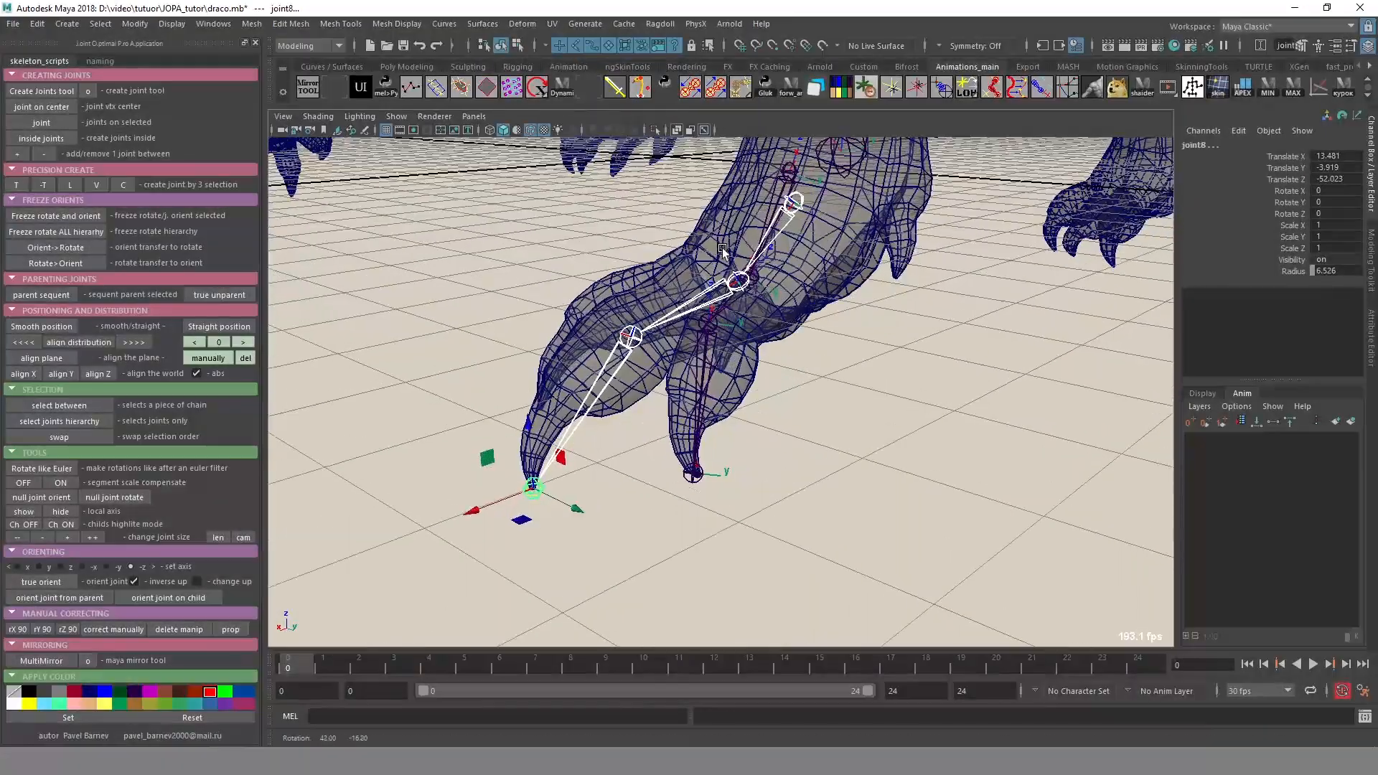
pyautogui.click(632, 338)
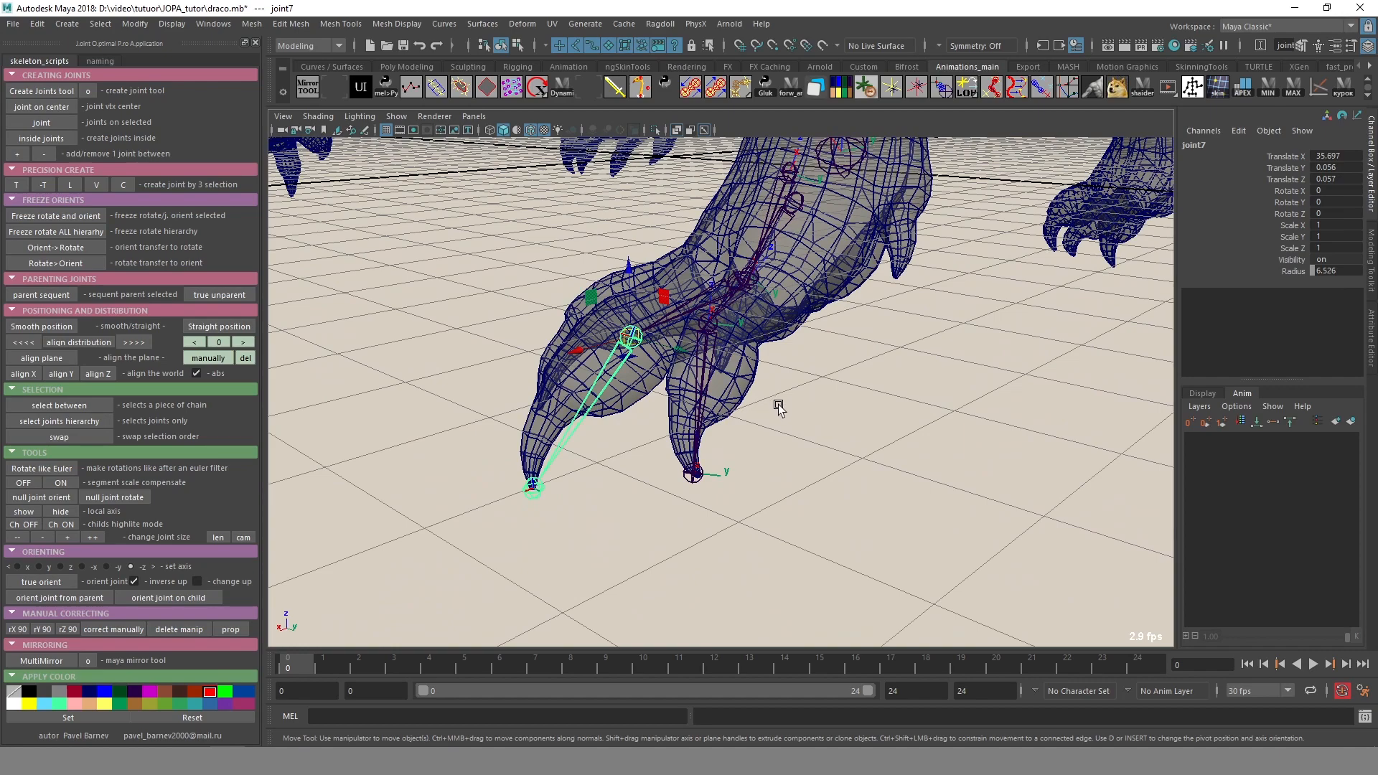
pyautogui.moveTo(630, 336); pyautogui.dragTo(735, 287)
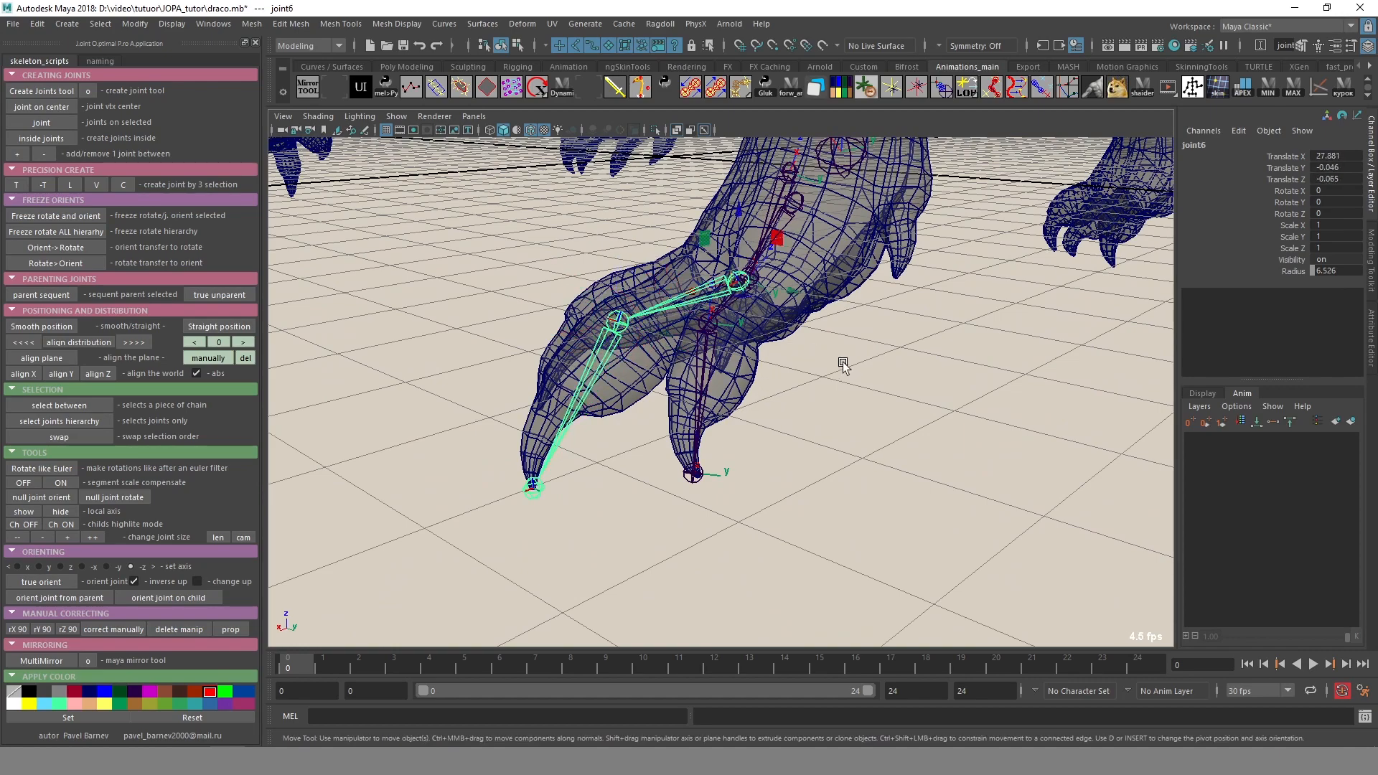
pyautogui.moveTo(843, 365); pyautogui.dragTo(833, 350, button='middle')
pyautogui.click(807, 210)
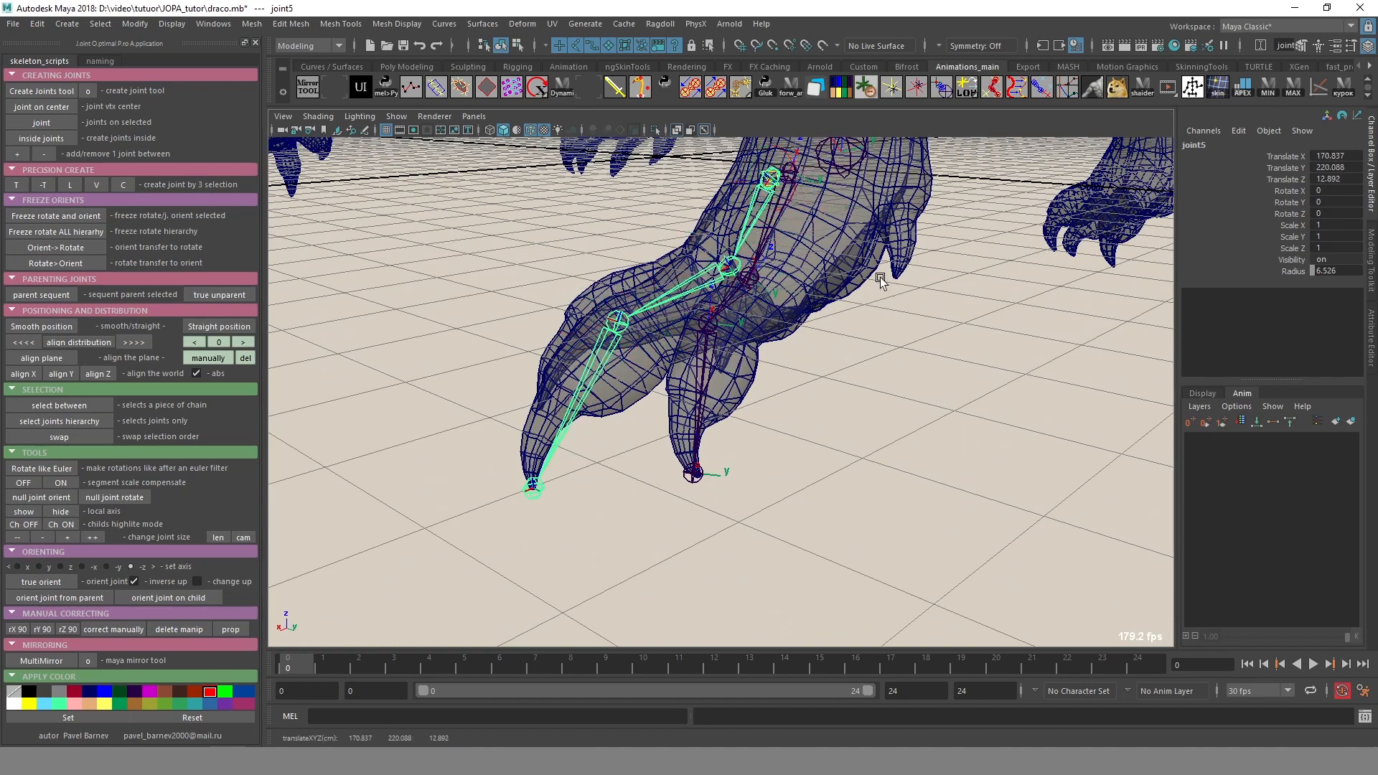
pyautogui.keyDown('alt'); pyautogui.moveTo(767, 388); pyautogui.dragTo(932, 402); pyautogui.keyUp('alt')
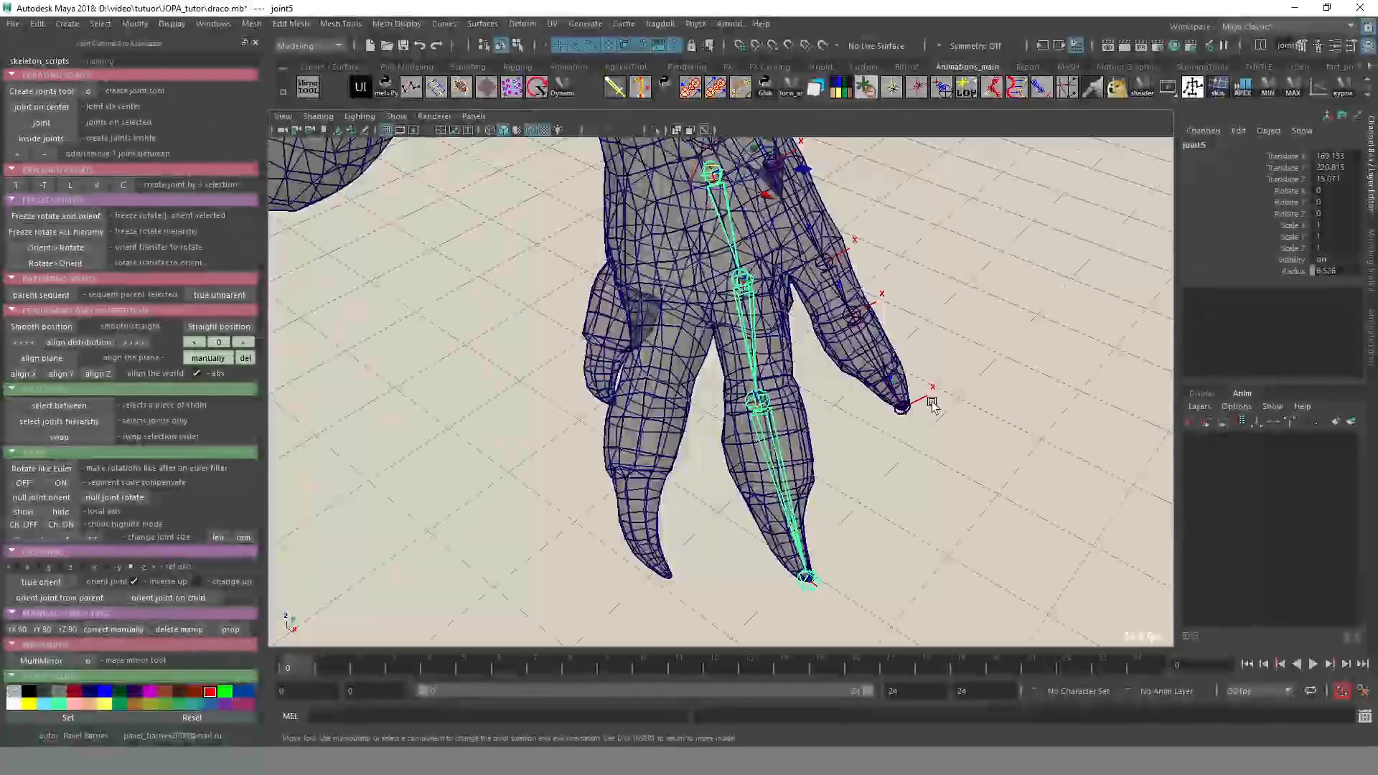
# Select the second toe's full joint hierarchy and apply true orient.
pyautogui.hotkey('shift', 'Down')
pyautogui.keyDown('alt'); pyautogui.moveTo(707, 439); pyautogui.dragTo(805, 391); pyautogui.keyUp('alt')
pyautogui.click(51, 583)
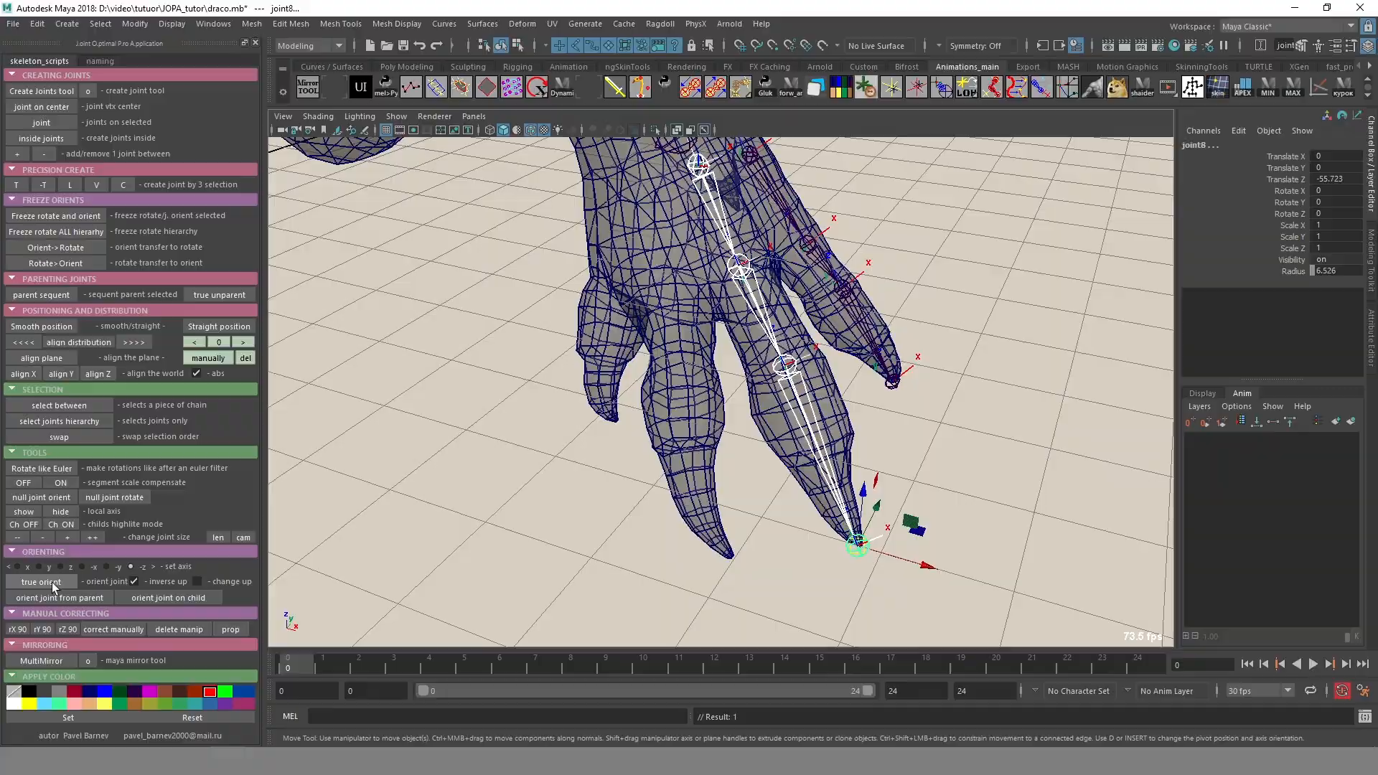
# Parent both toe chains to the ankle joint leg_L_b3 and clear the selection.
pyautogui.keyDown('alt'); pyautogui.moveTo(857, 496); pyautogui.dragTo(709, 423); pyautogui.keyUp('alt')
pyautogui.click(844, 480)
pyautogui.click(732, 293)
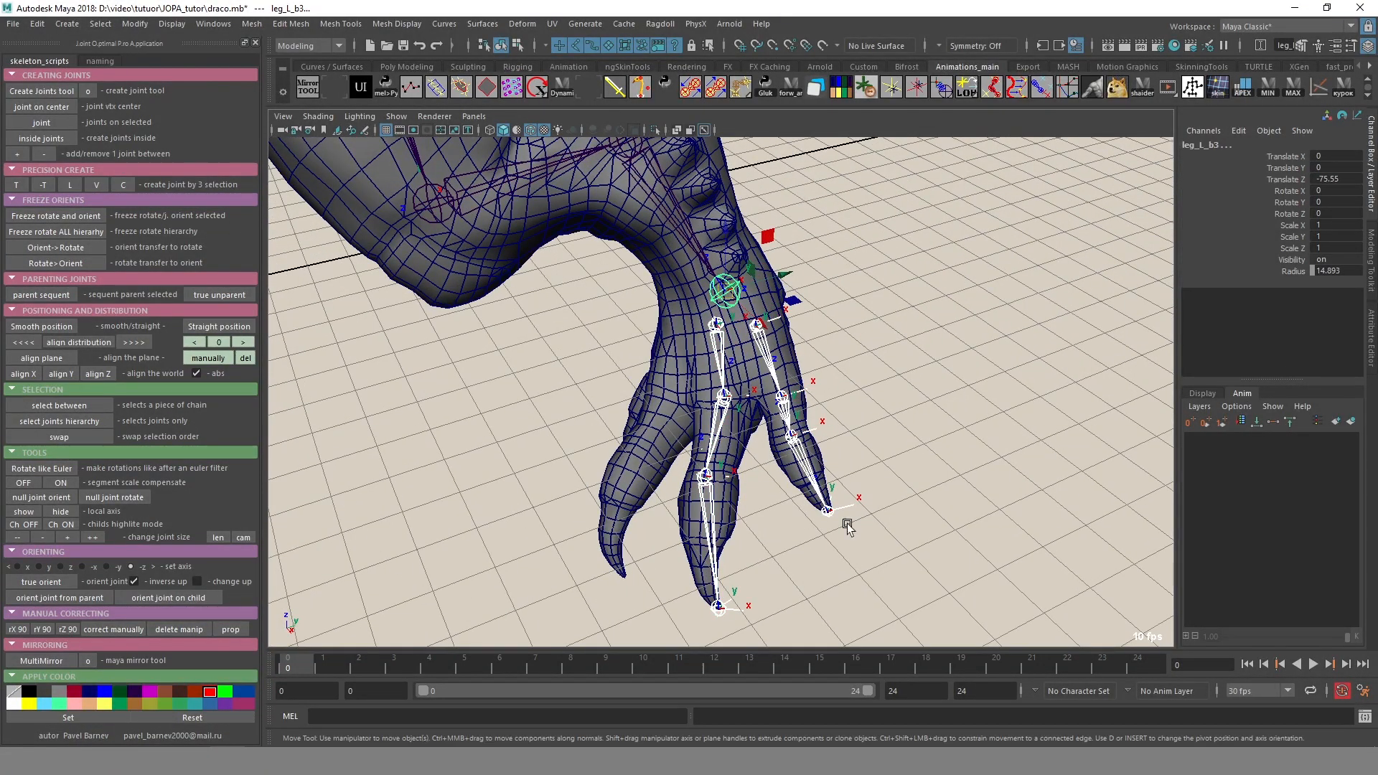
pyautogui.press('p')
pyautogui.click(1028, 438)
# Select the entire hind leg joint hierarchy from the hip, including both toe chains.
pyautogui.keyDown('alt'); pyautogui.moveTo(1029, 437); pyautogui.dragTo(584, 310); pyautogui.keyUp('alt')
pyautogui.click(625, 327)
pyautogui.hotkey('ctrl', 'shift', 'h')
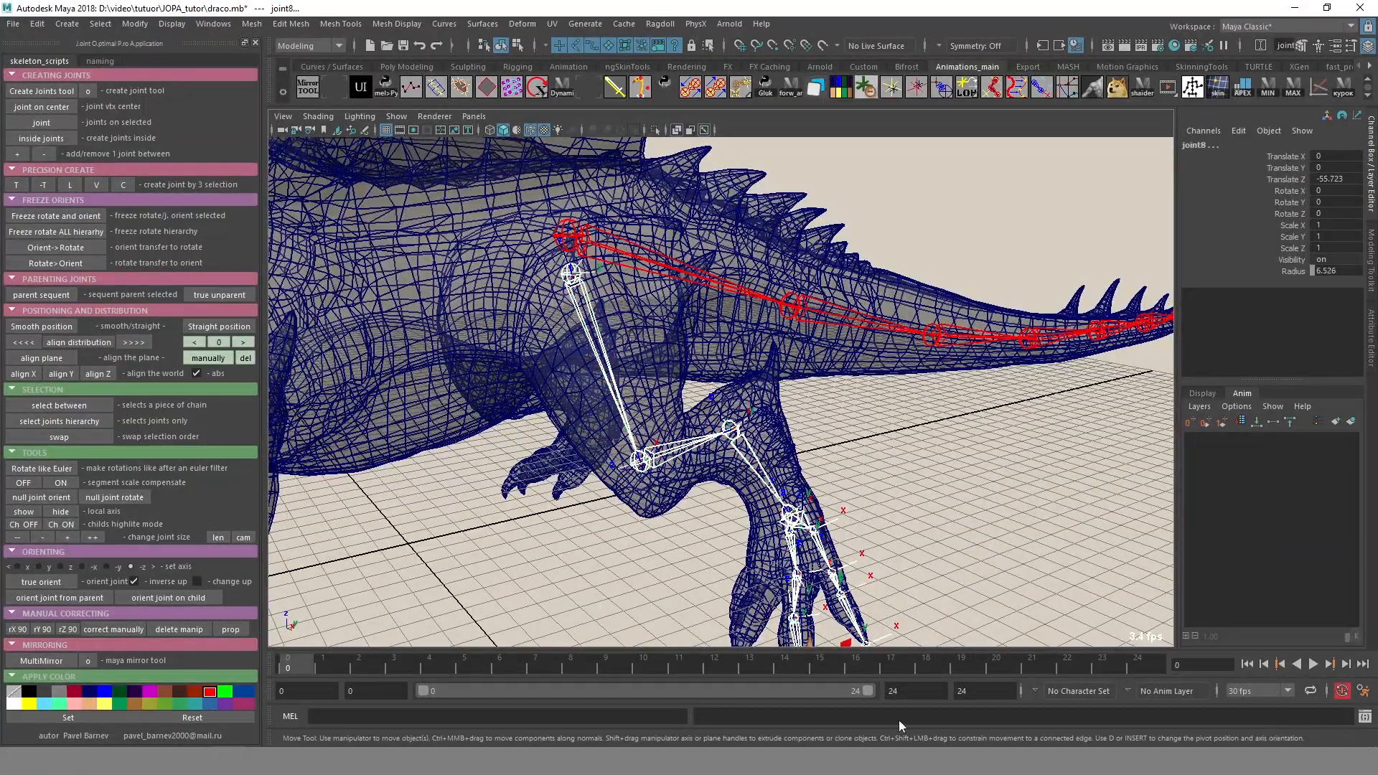
pyautogui.keyDown('alt'); pyautogui.moveTo(897, 638); pyautogui.dragTo(836, 477, button='middle'); pyautogui.keyUp('alt')
pyautogui.keyDown('alt'); pyautogui.moveTo(837, 476); pyautogui.dragTo(765, 486); pyautogui.keyUp('alt')
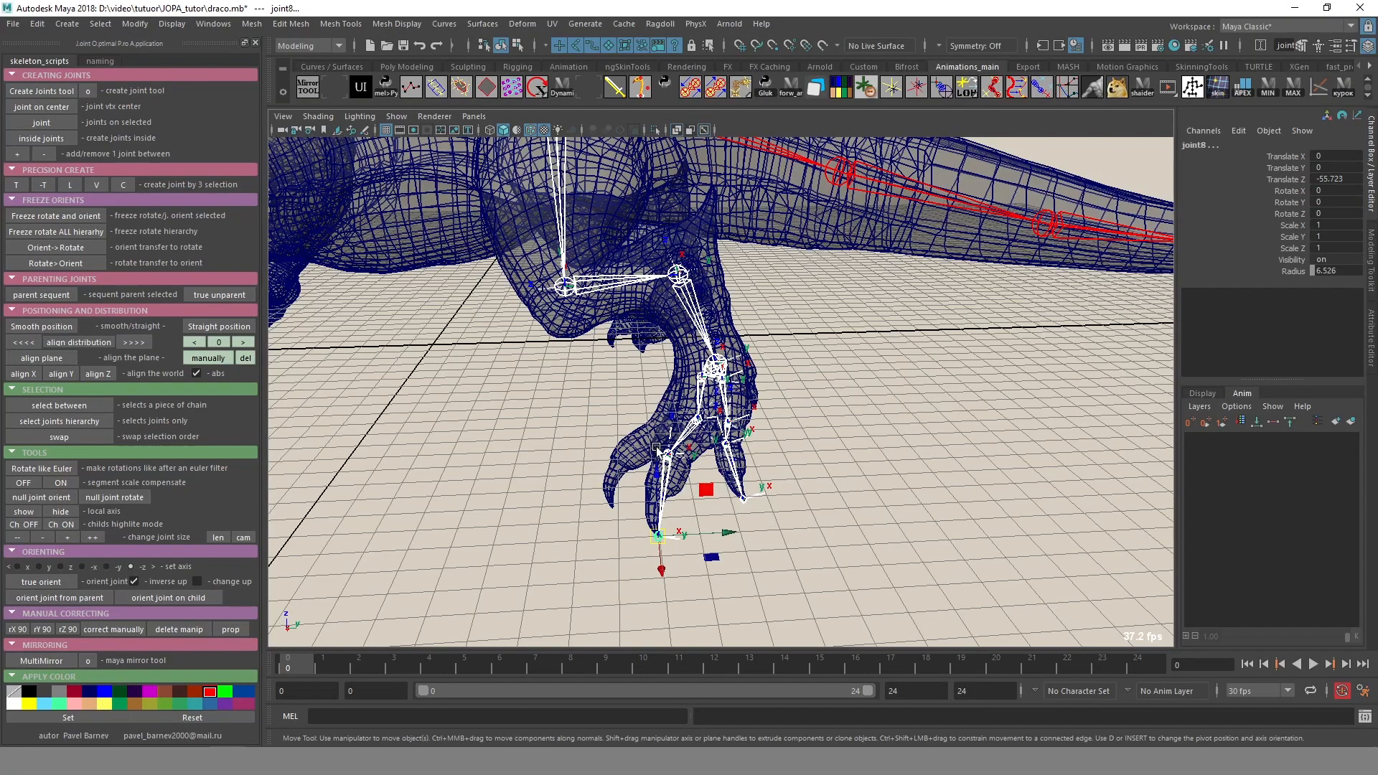
# Hide the local rotation axes of the selected hind leg joints and clear the selection.
pyautogui.keyDown('alt'); pyautogui.moveTo(657, 449); pyautogui.dragTo(723, 419); pyautogui.keyUp('alt')
pyautogui.keyDown('alt'); pyautogui.moveTo(825, 439); pyautogui.dragTo(747, 430); pyautogui.keyUp('alt')
pyautogui.keyDown('alt'); pyautogui.moveTo(746, 431); pyautogui.dragTo(754, 513, button='middle'); pyautogui.keyUp('alt')
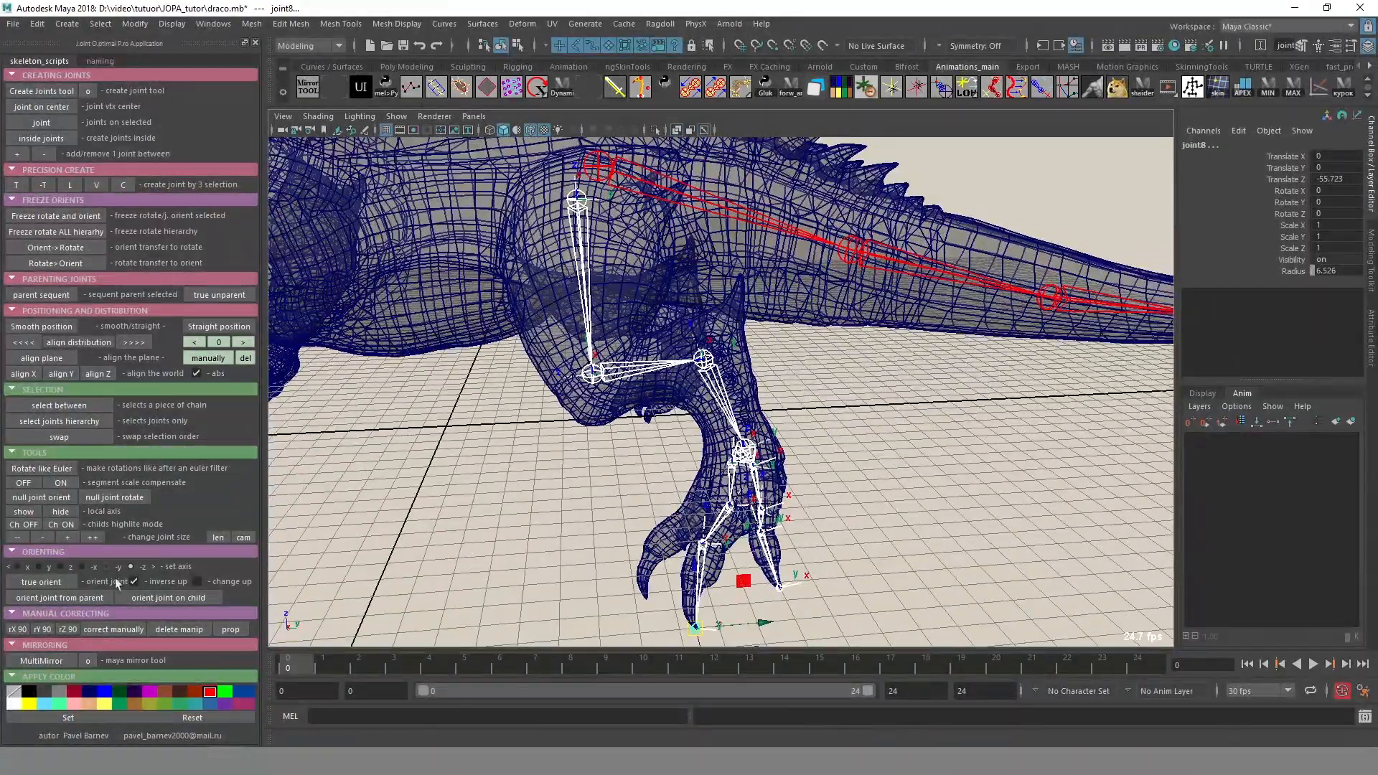
pyautogui.click(60, 511)
pyautogui.keyDown('alt'); pyautogui.moveTo(567, 503); pyautogui.dragTo(753, 535); pyautogui.keyUp('alt')
pyautogui.click(832, 482)
pyautogui.keyDown('alt'); pyautogui.moveTo(832, 482); pyautogui.dragTo(821, 493); pyautogui.keyUp('alt')
pyautogui.hotkey('alt', 'x')
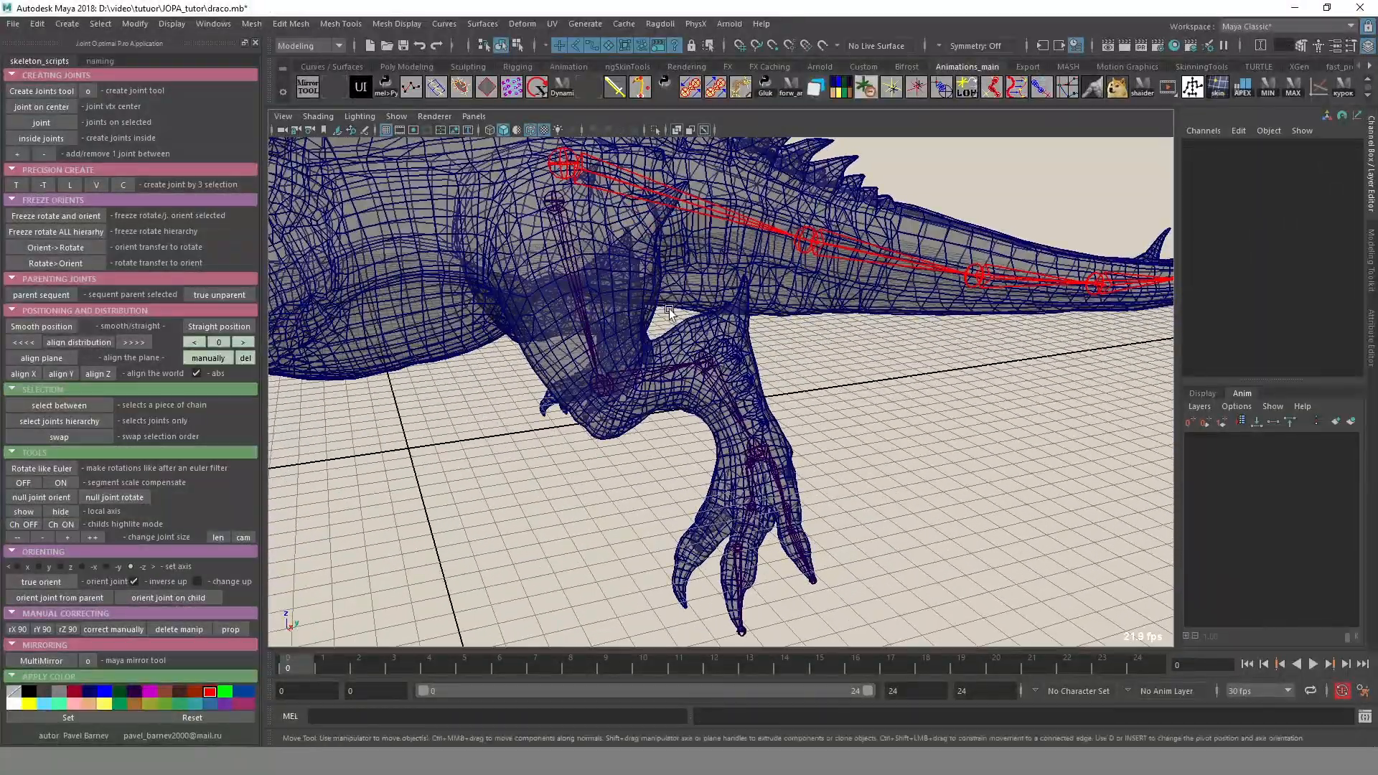
# Select the hip joint leg_L_b alone and freeze the rotations of its entire joint hierarchy.
pyautogui.click(582, 316)
pyautogui.hotkey('ctrl', 'shift', 'h')
pyautogui.keyDown('alt'); pyautogui.moveTo(832, 402); pyautogui.dragTo(838, 416); pyautogui.keyUp('alt')
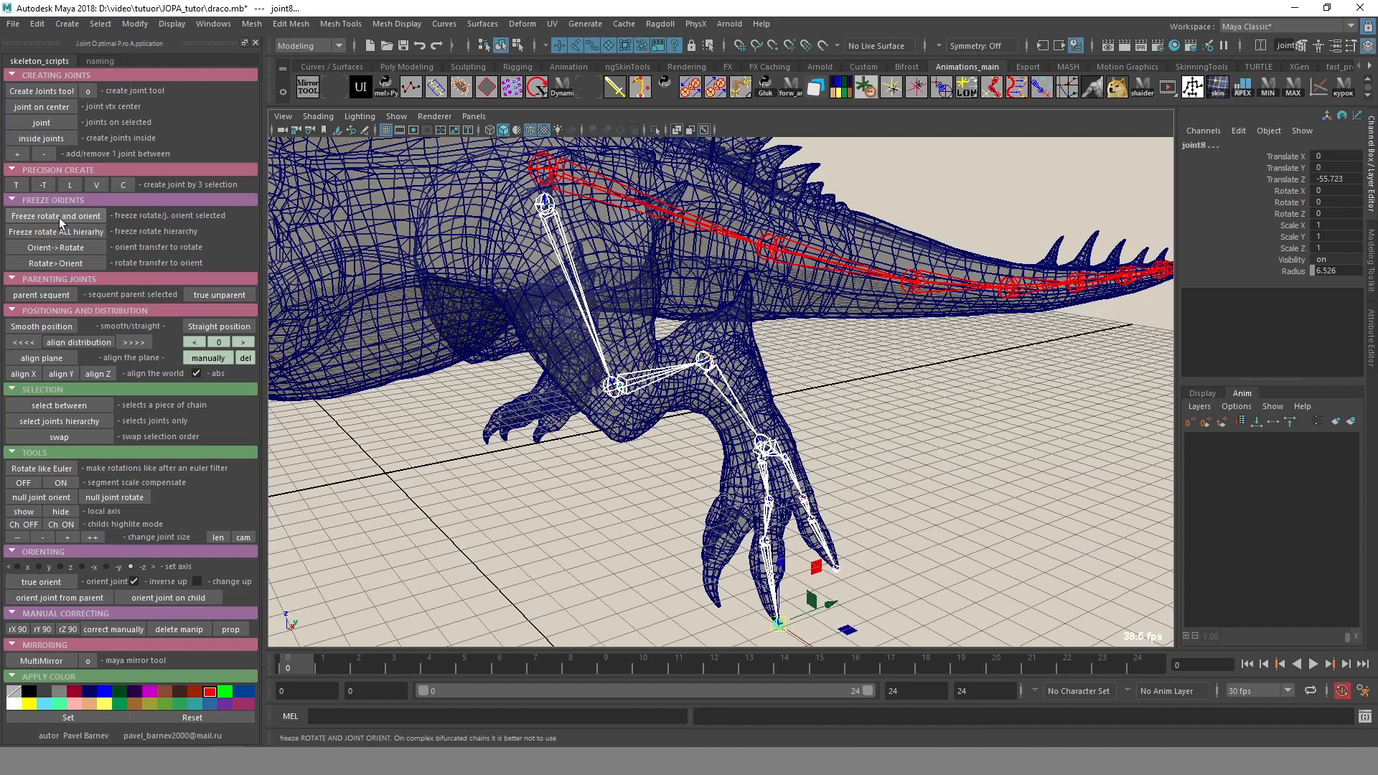
pyautogui.hotkey('ctrl', 'z')
pyautogui.click(77, 232)
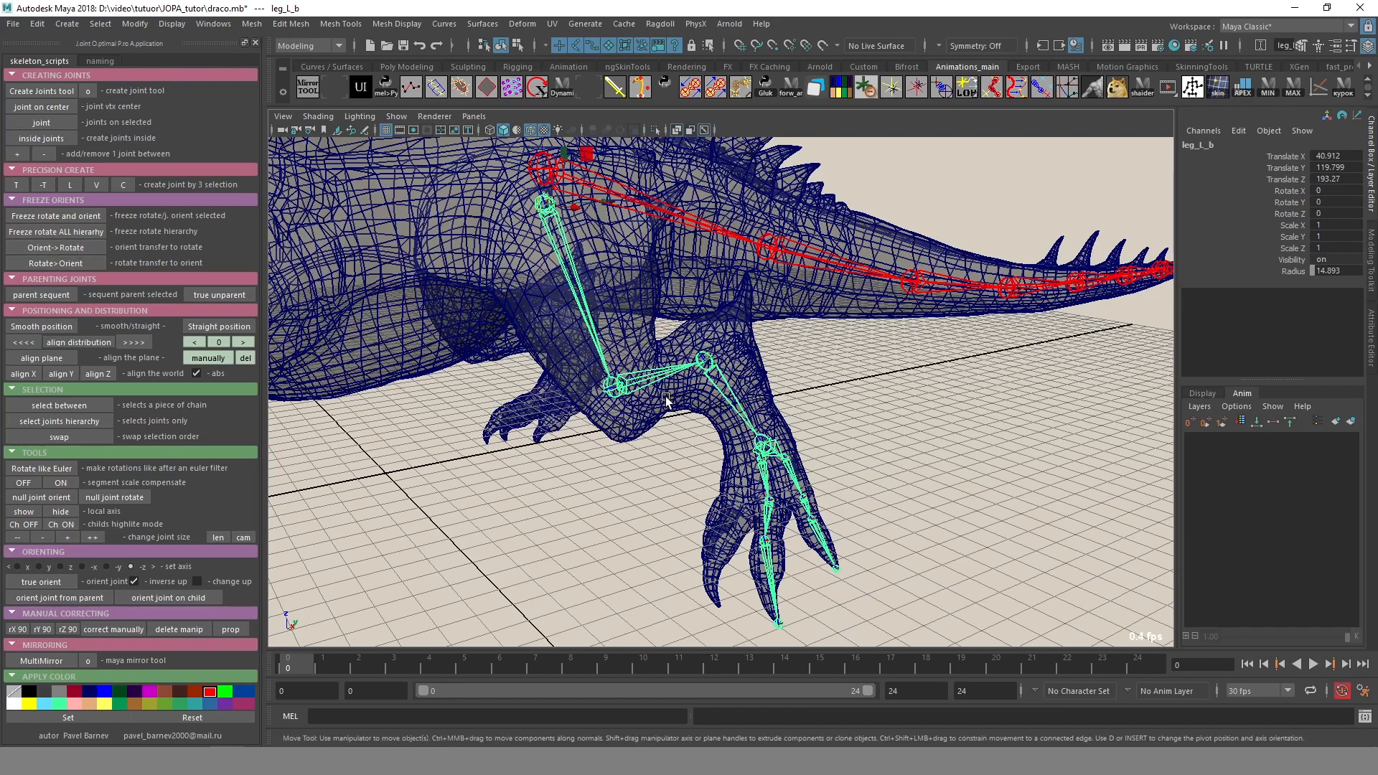
# Examine the rotate and joint orient attributes of the knee joint leg_L_b1, and reselect the hip joint.
pyautogui.press('Down')
pyautogui.hotkey('ctrl', 'a')
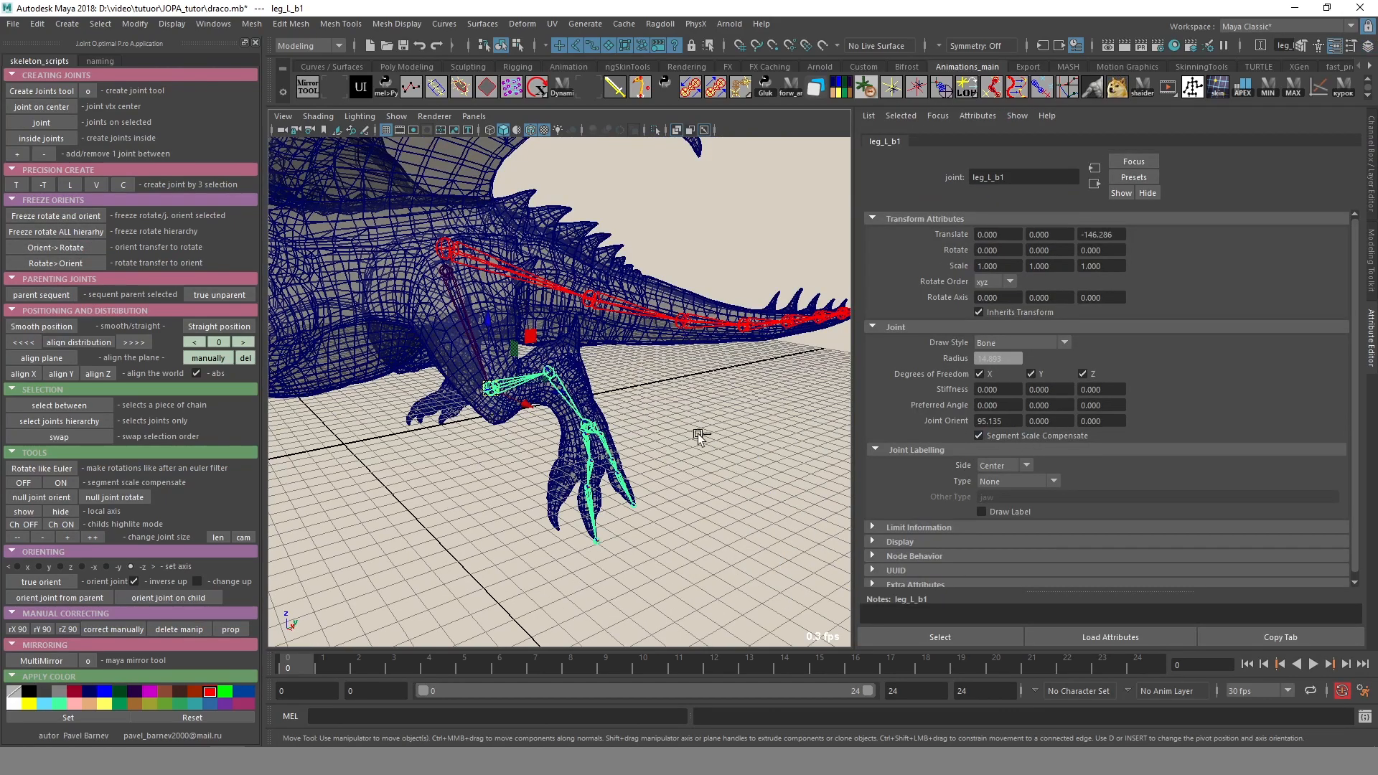
pyautogui.hotkey('ctrl', 'a')
pyautogui.press('Up')
pyautogui.hotkey('alt', 'x')
pyautogui.keyDown('alt'); pyautogui.moveTo(802, 336); pyautogui.dragTo(632, 325); pyautogui.keyUp('alt')
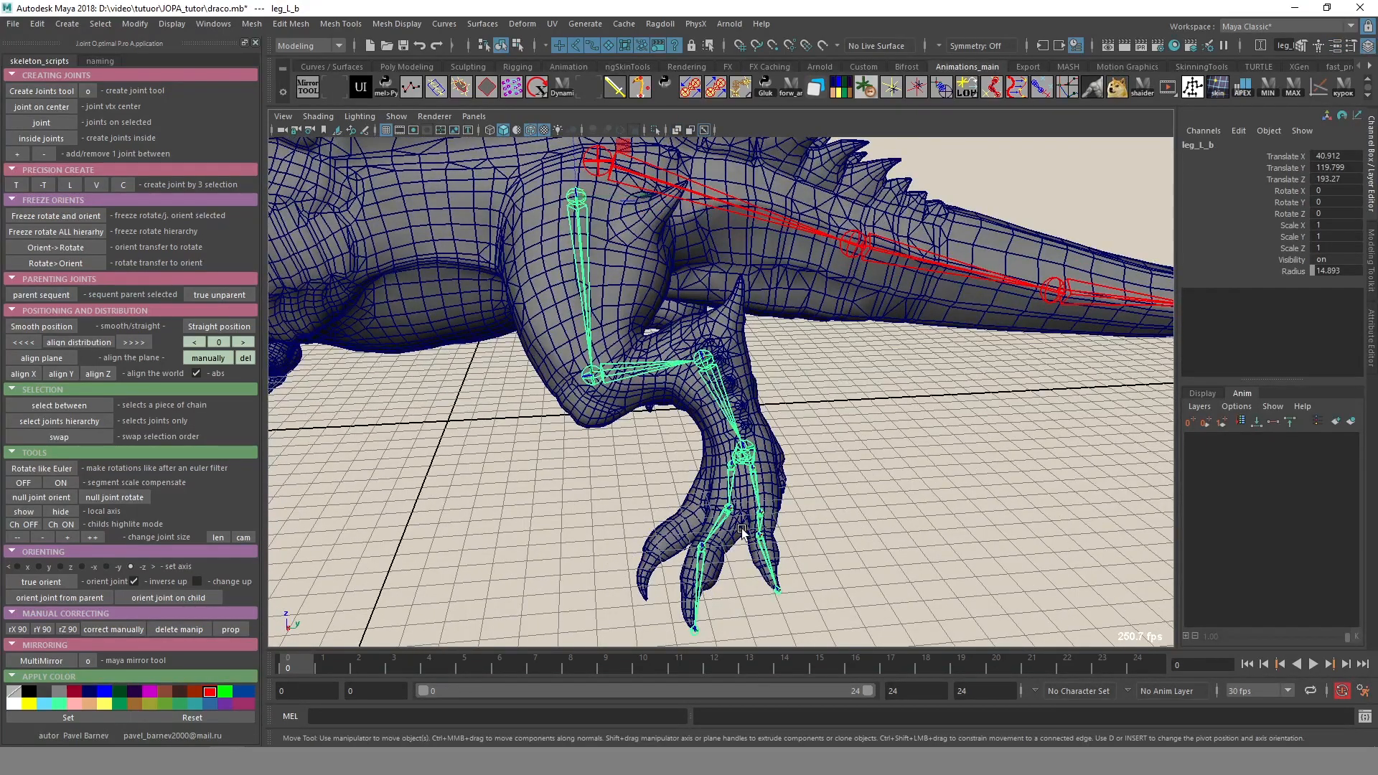
# Select the knee joint leg_L_b1 and transfer its orient to rotate, back to orient, and once more to rotate.
pyautogui.click(966, 366)
pyautogui.hotkey('alt', 'x')
pyautogui.moveTo(966, 366)
pyautogui.keyDown('alt'); pyautogui.mouseDown()
pyautogui.moveTo(699, 423)
pyautogui.moveTo(818, 453)
pyautogui.mouseUp(); pyautogui.keyUp('alt')
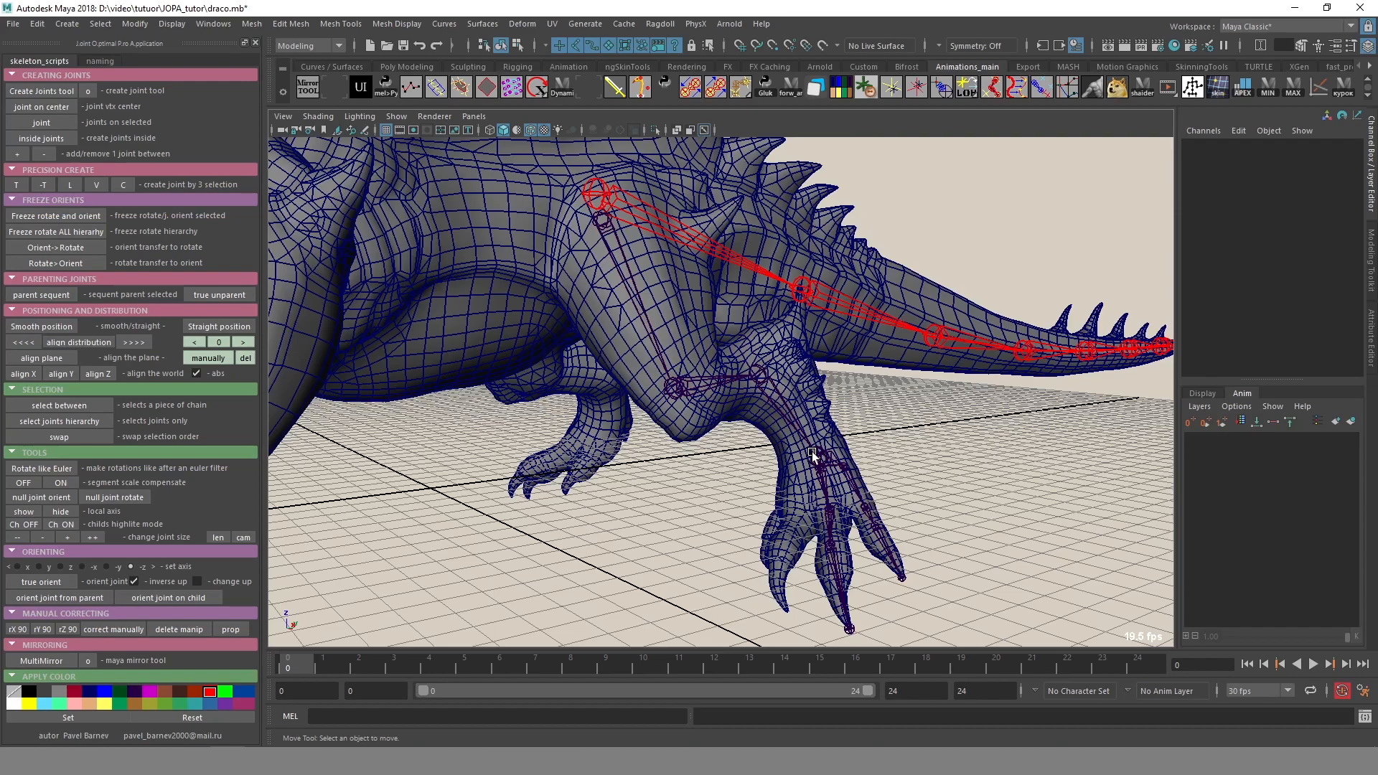
pyautogui.keyDown('alt'); pyautogui.moveTo(811, 450); pyautogui.dragTo(816, 463); pyautogui.keyUp('alt')
pyautogui.click(684, 395)
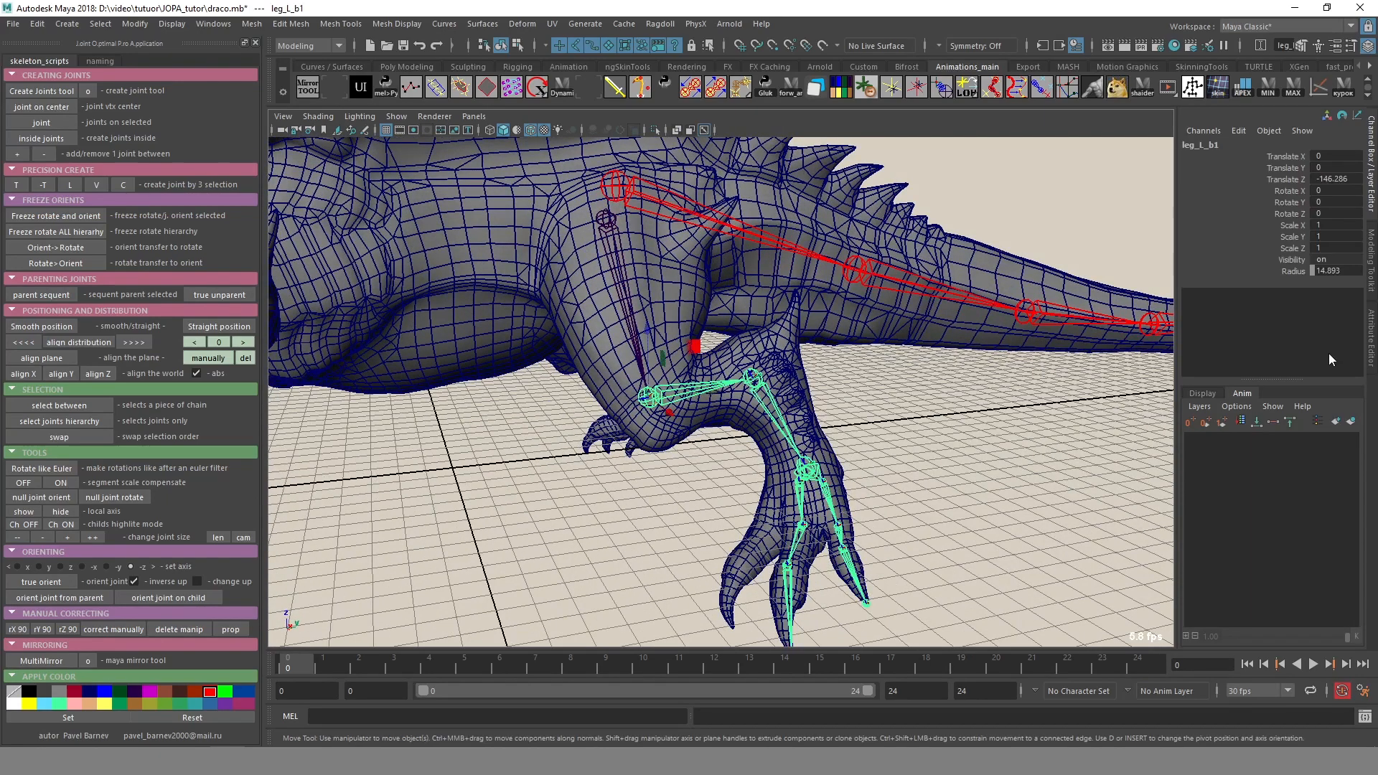
pyautogui.click(72, 248)
pyautogui.hotkey('ctrl', 'a')
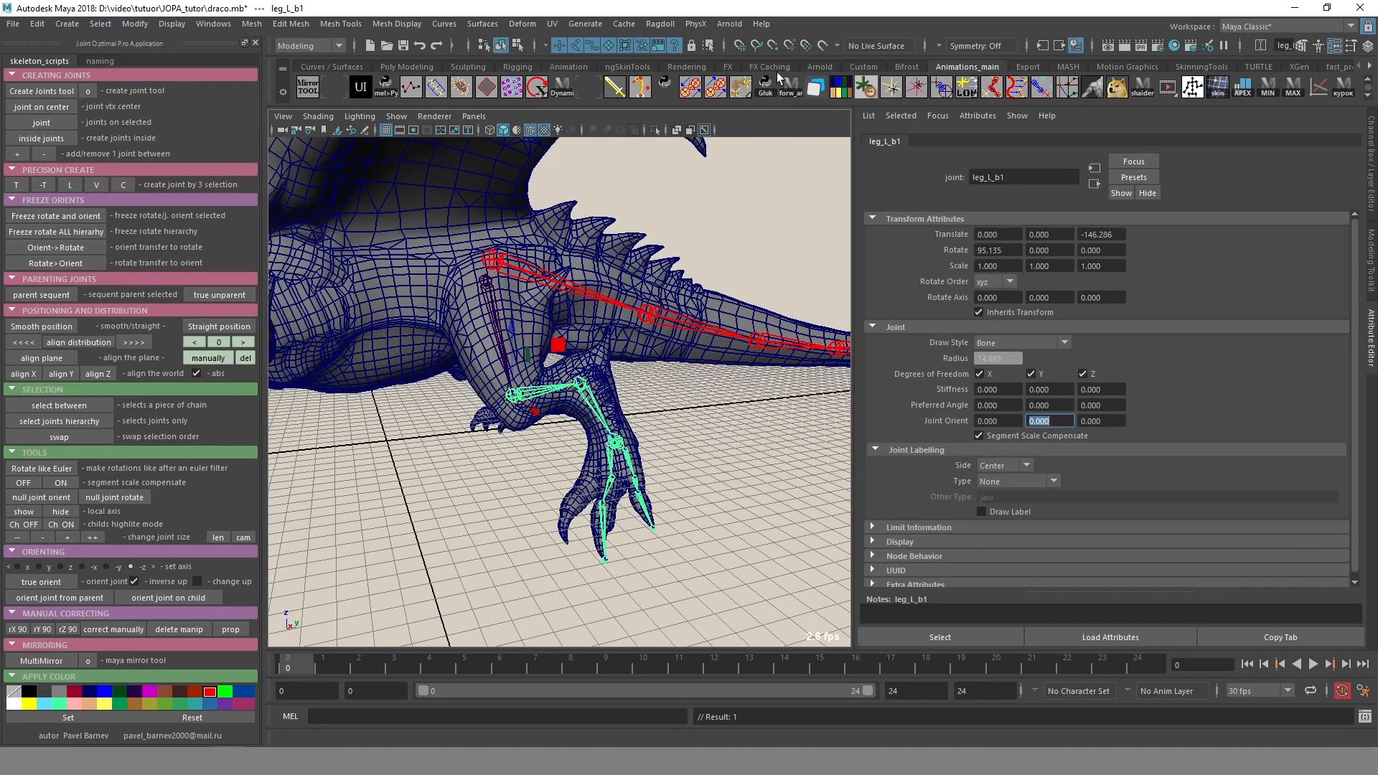
pyautogui.hotkey('ctrl', 'a')
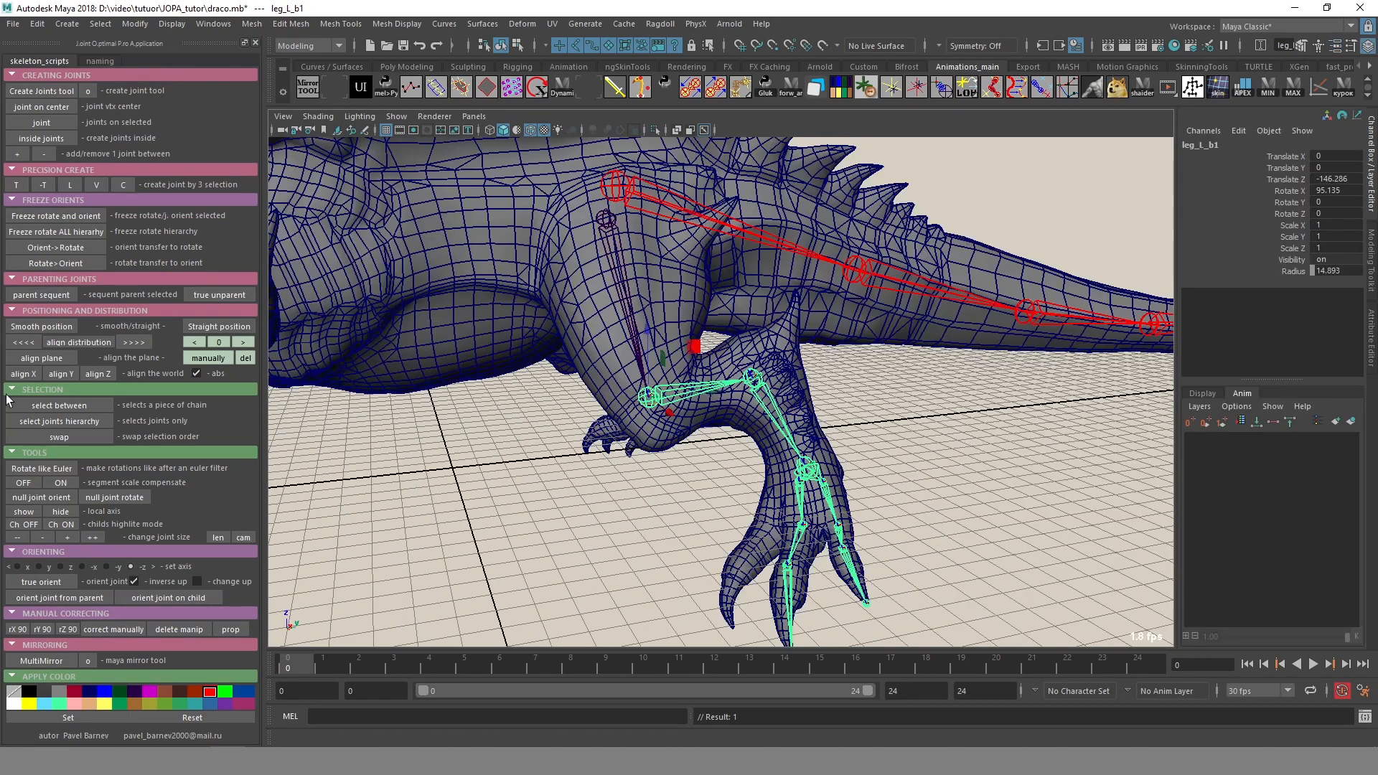
pyautogui.click(56, 263)
pyautogui.click(62, 245)
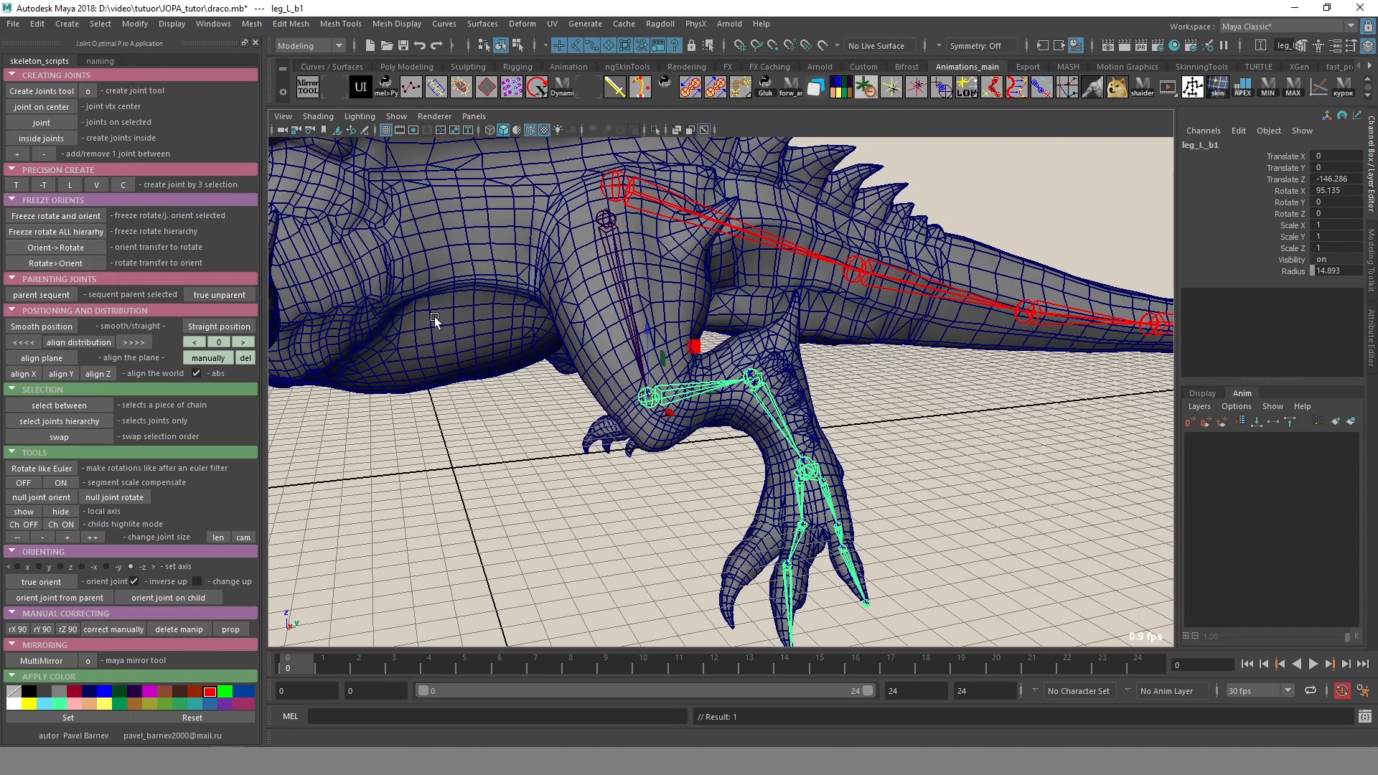
# Clear the selection and display the whole dragon shaded, without mesh wireframe or X-ray.
pyautogui.keyDown('alt'); pyautogui.moveTo(796, 419); pyautogui.dragTo(742, 435); pyautogui.keyUp('alt')
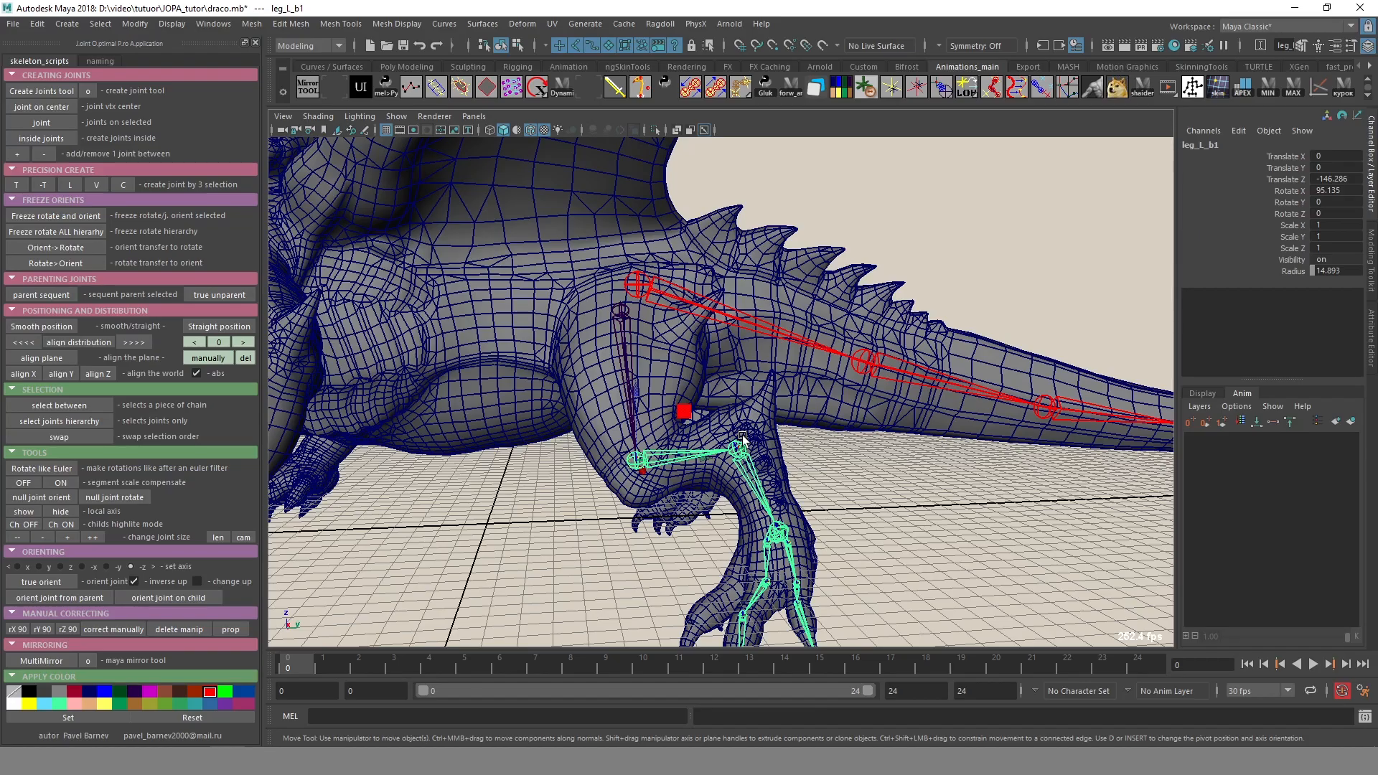
pyautogui.moveTo(786, 486)
pyautogui.keyDown('alt'); pyautogui.mouseDown()
pyautogui.moveTo(821, 469)
pyautogui.moveTo(986, 567)
pyautogui.moveTo(700, 481)
pyautogui.moveTo(745, 491)
pyautogui.moveTo(718, 490)
pyautogui.mouseUp(); pyautogui.keyUp('alt')
pyautogui.scroll(-5, 888, 537)
pyautogui.click(431, 344)
pyautogui.keyDown('alt'); pyautogui.moveTo(491, 362); pyautogui.dragTo(560, 400, button='middle'); pyautogui.keyUp('alt')
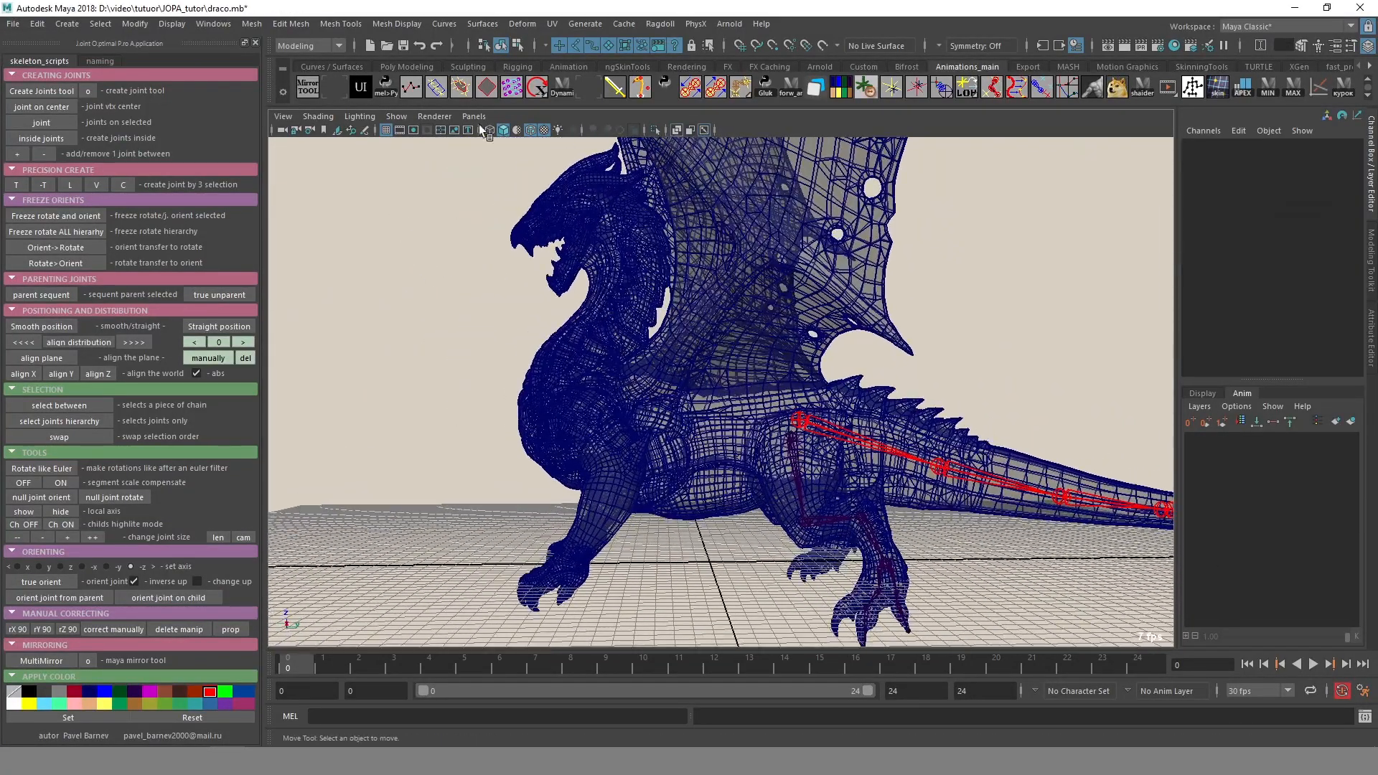
pyautogui.click(531, 131)
pyautogui.click(677, 130)
pyautogui.keyDown('alt'); pyautogui.moveTo(626, 330); pyautogui.dragTo(632, 346, button='middle'); pyautogui.keyUp('alt')
pyautogui.click(677, 130)
pyautogui.keyDown('alt'); pyautogui.moveTo(642, 309); pyautogui.dragTo(654, 324); pyautogui.keyUp('alt')
pyautogui.click(676, 130)
pyautogui.click(664, 359)
# Switch to the side view, turn on X-ray for the mesh and start the Create Joints tool.
pyautogui.press('space')
pyautogui.moveTo(678, 403); pyautogui.dragTo(743, 403)
pyautogui.keyDown('alt'); pyautogui.moveTo(491, 244); pyautogui.dragTo(806, 394, button='middle'); pyautogui.keyUp('alt')
pyautogui.scroll(1, 638, 221)
pyautogui.click(299, 270)
pyautogui.keyDown('alt'); pyautogui.moveTo(660, 388); pyautogui.dragTo(588, 351, button='middle'); pyautogui.keyUp('alt')
pyautogui.hotkey('alt', 'x')
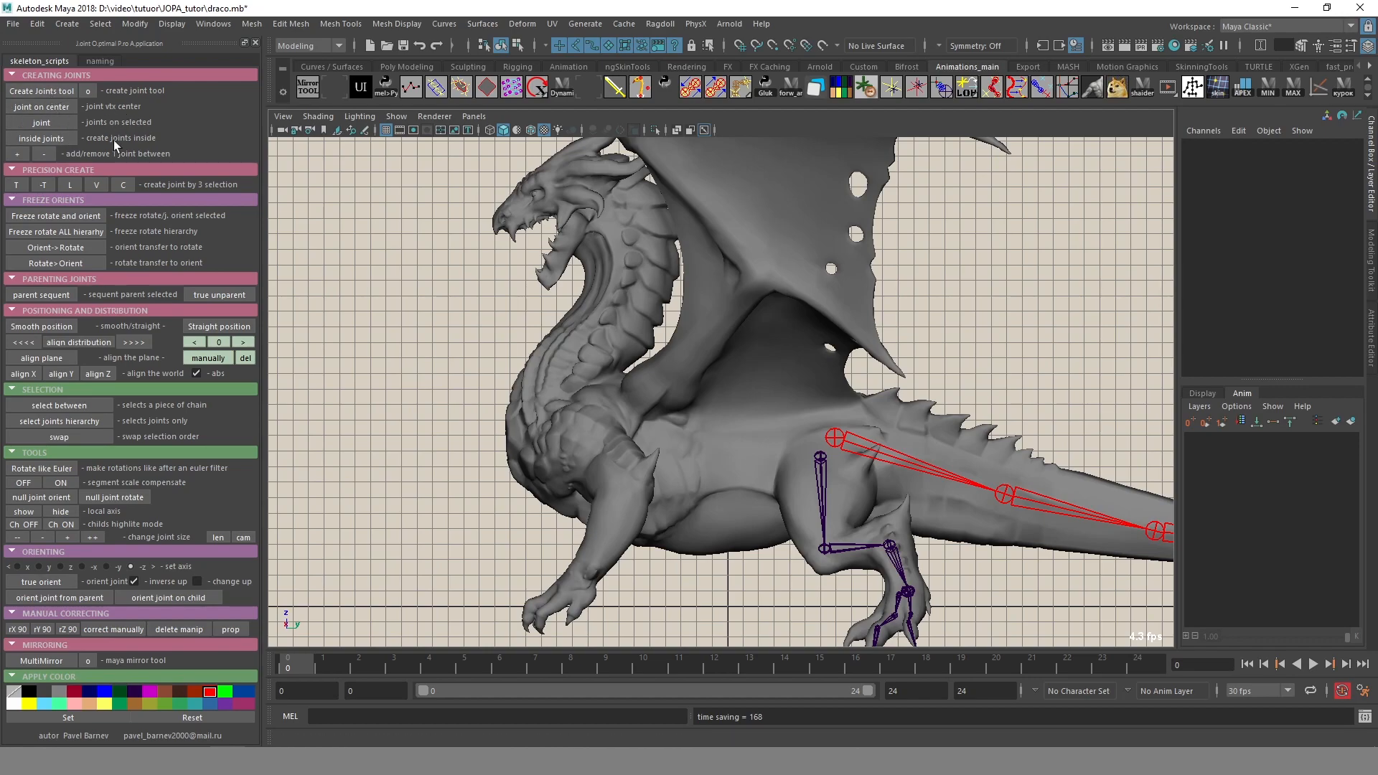
pyautogui.keyDown('alt'); pyautogui.moveTo(497, 365); pyautogui.dragTo(498, 329, button='middle'); pyautogui.keyUp('alt')
pyautogui.hotkey('alt', 'x')
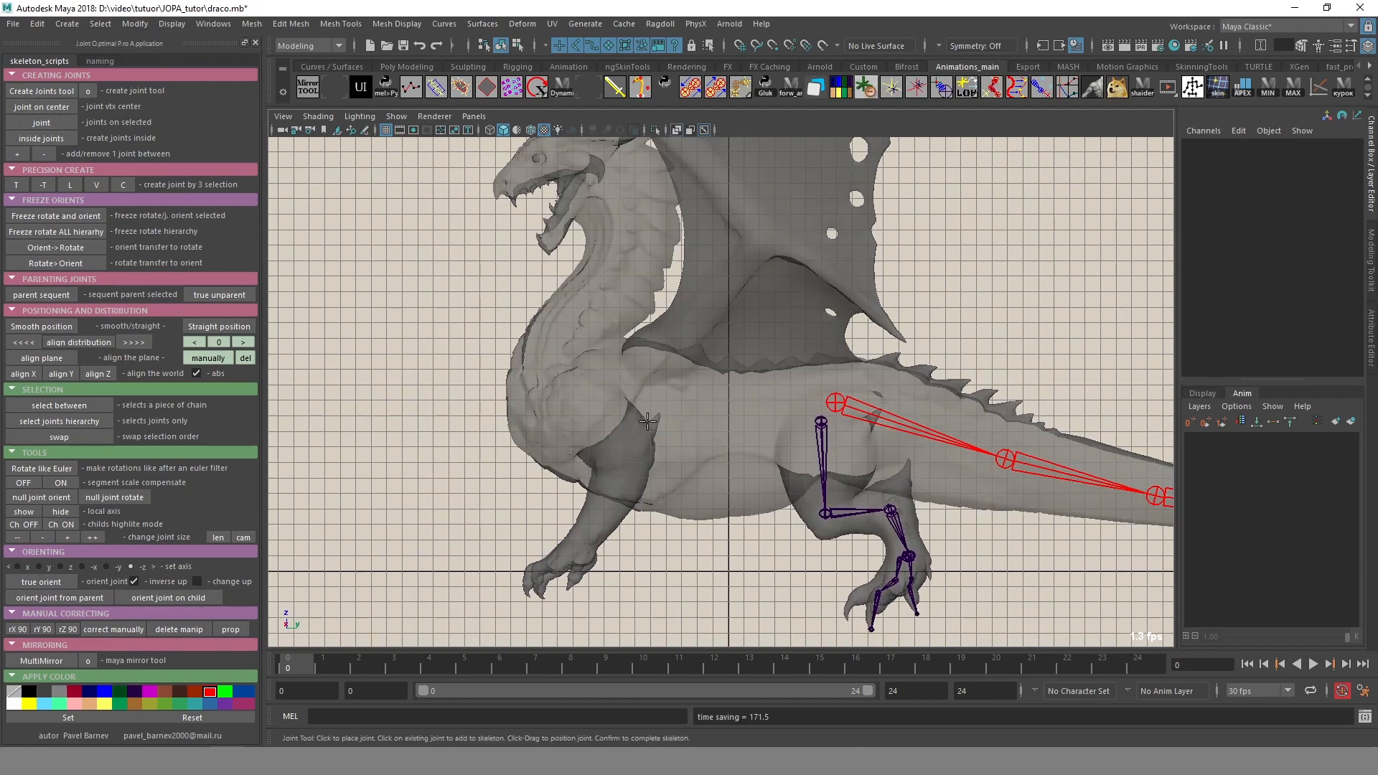
# Start a joint chain just ahead of the tail root and place three spine joints forward to the shoulders, undoing one misplaced joint.
pyautogui.click(806, 395)
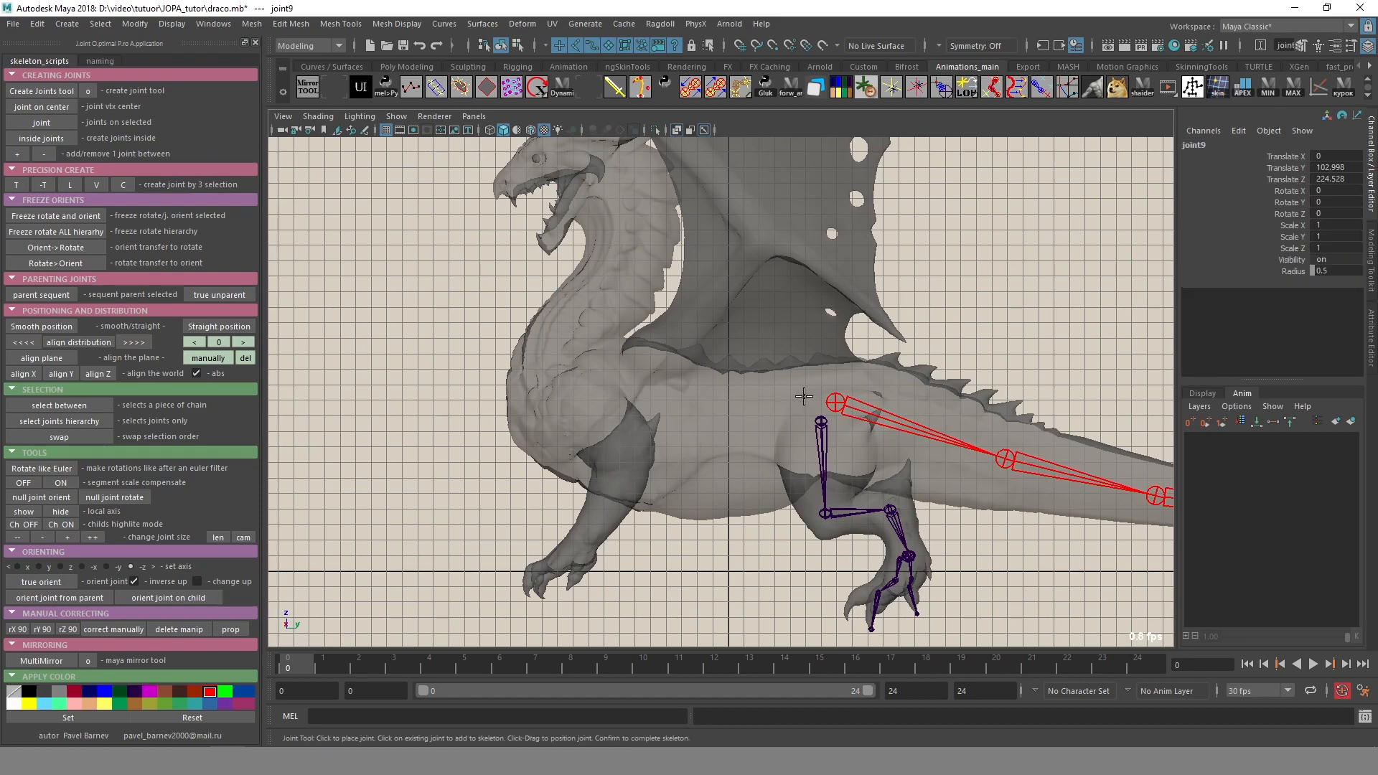
pyautogui.click(738, 409)
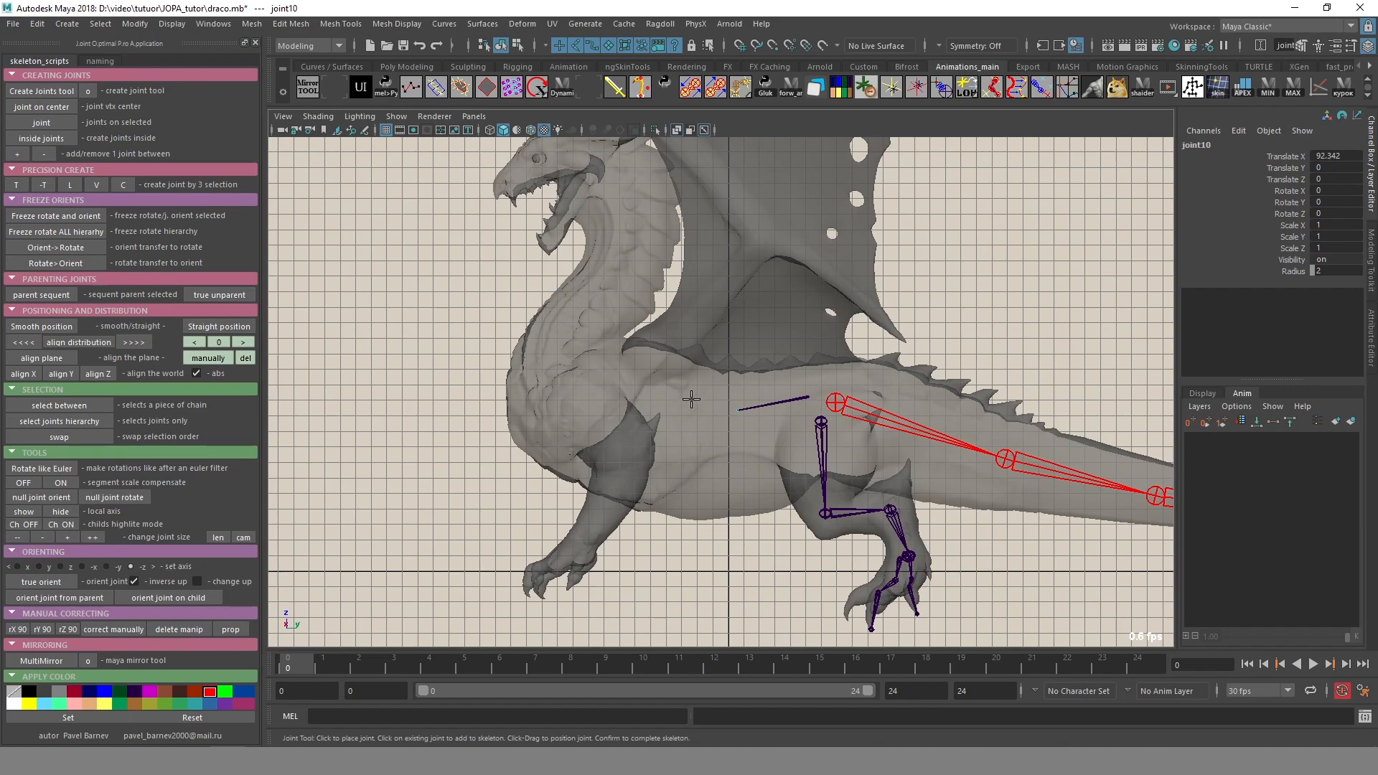
pyautogui.hotkey('ctrl', 'z')
pyautogui.click(766, 404)
pyautogui.click(688, 405)
pyautogui.click(600, 388)
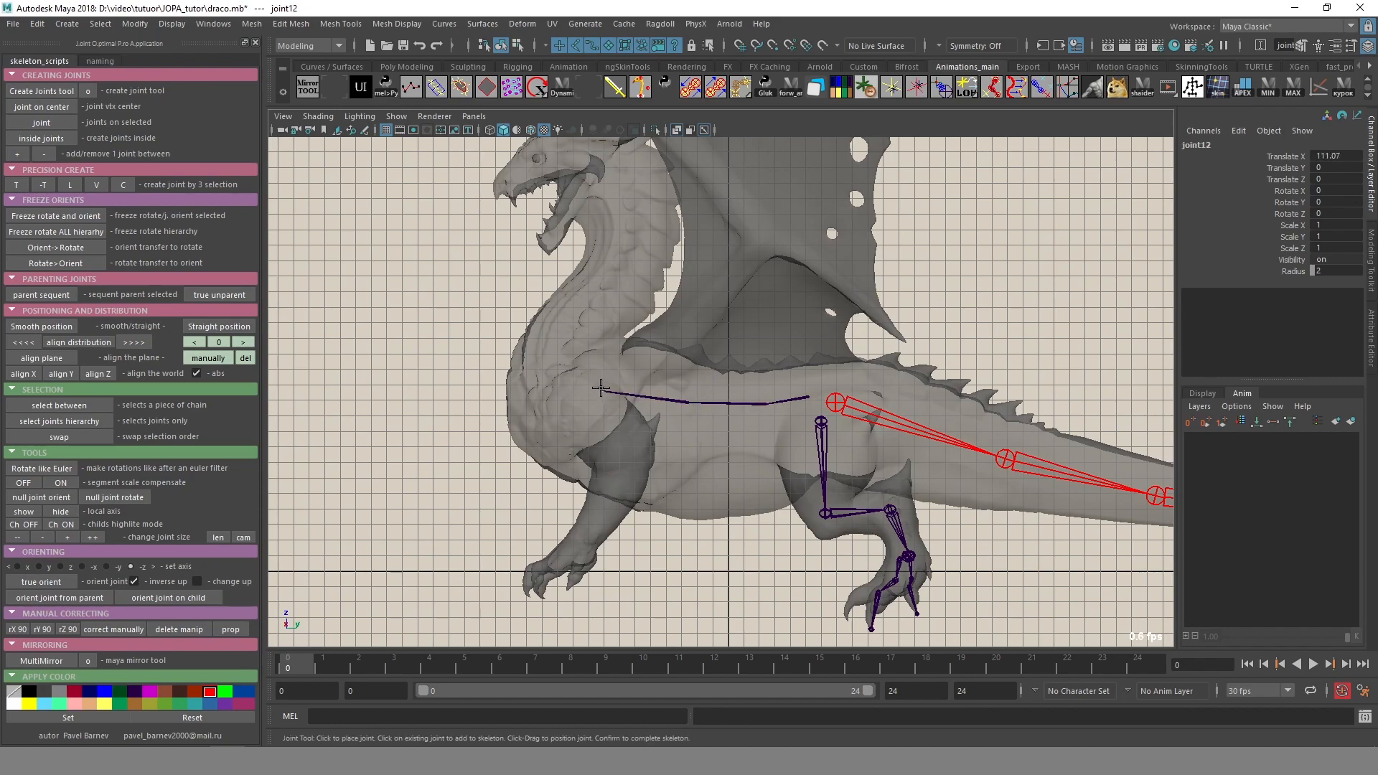
# Continue the chain with four more joints up the neck to the head and finish it.
pyautogui.click(561, 354)
pyautogui.click(609, 286)
pyautogui.click(637, 195)
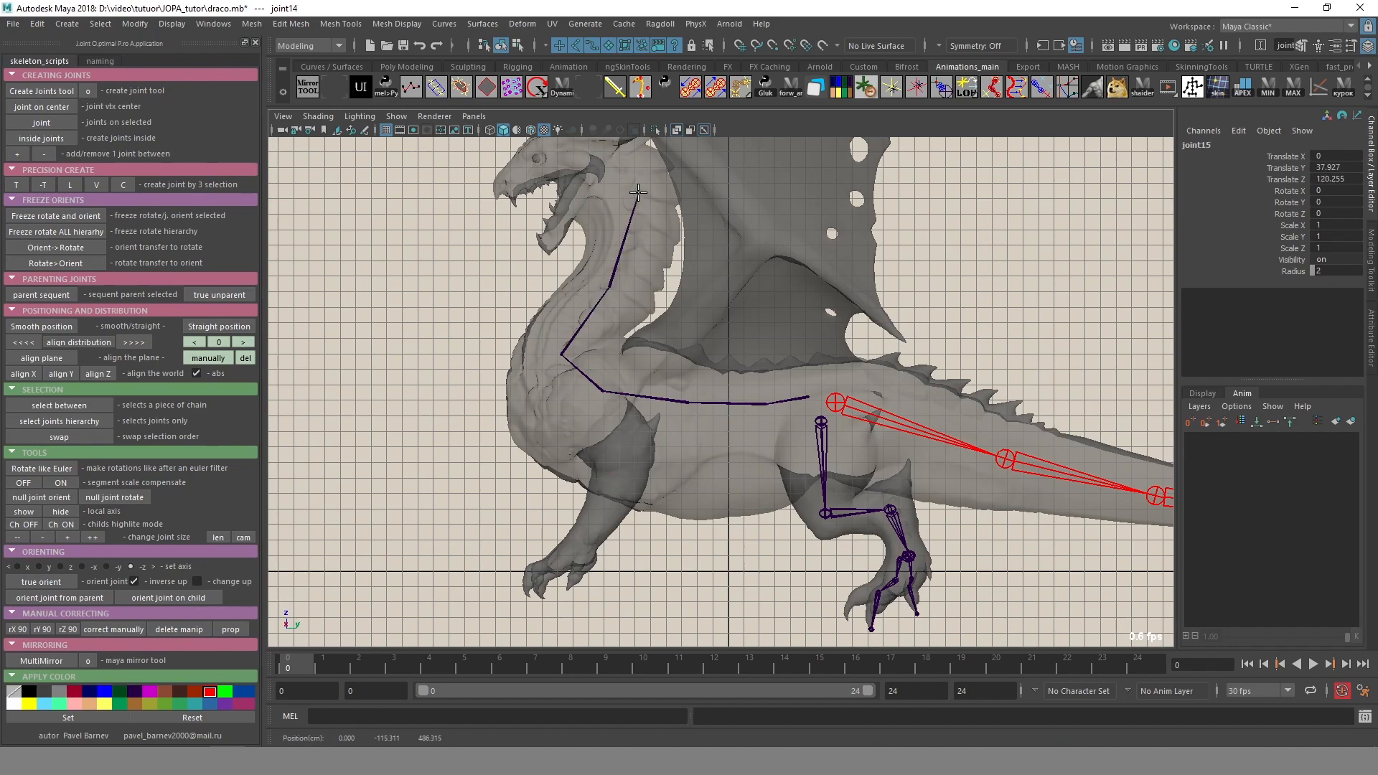
pyautogui.click(584, 152)
pyautogui.keyDown('alt'); pyautogui.moveTo(644, 264); pyautogui.dragTo(652, 303, button='middle'); pyautogui.keyUp('alt')
pyautogui.press('w')
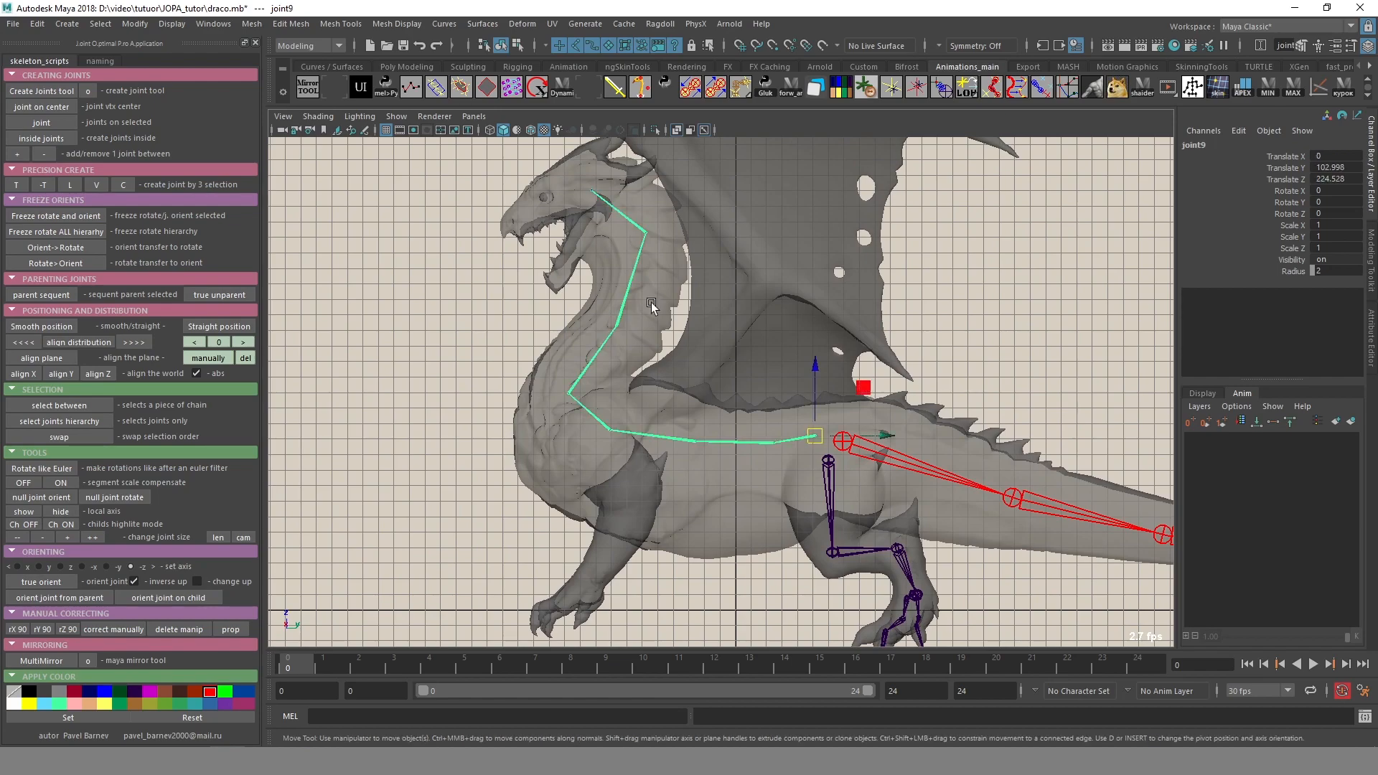
# Select the full spine and neck joint hierarchy and size the joints by the camera view.
pyautogui.hotkey('ctrl', 'Down')
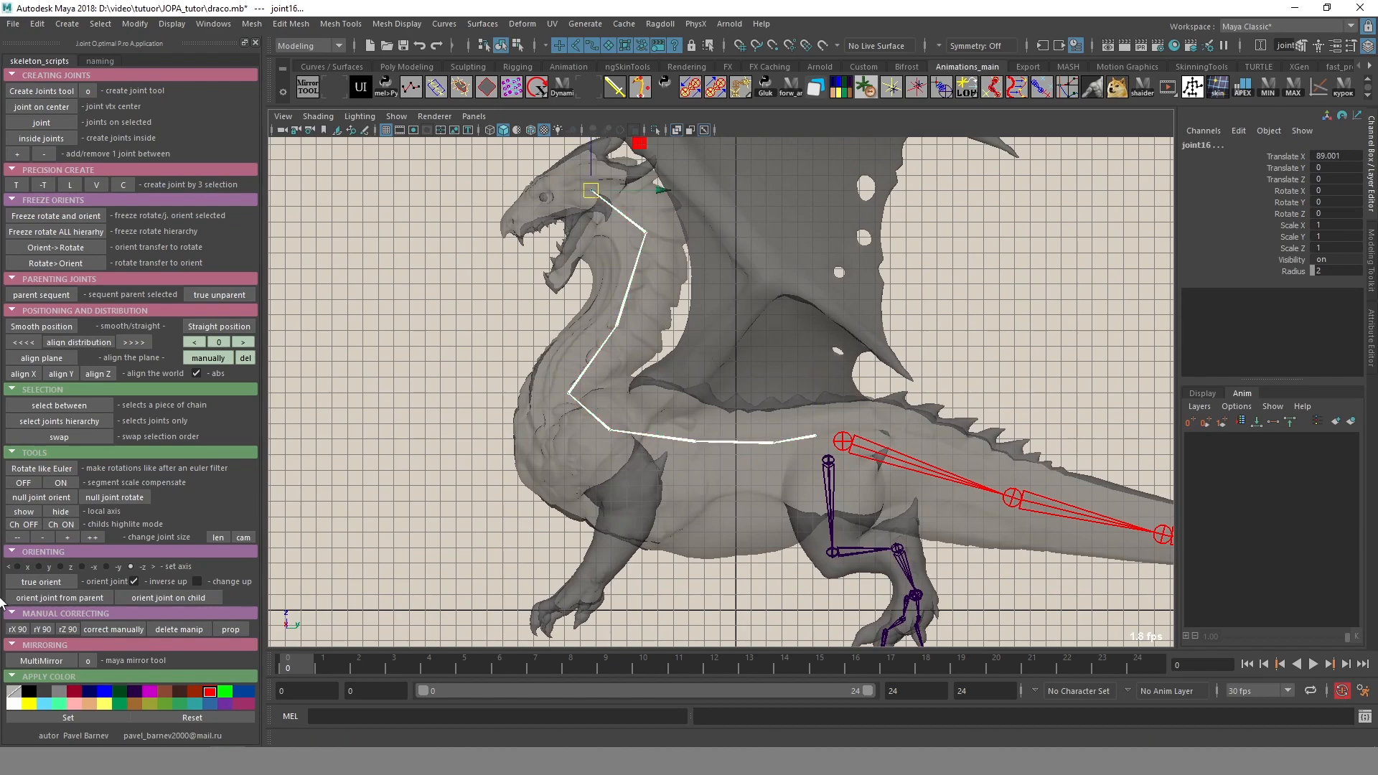
pyautogui.click(241, 540)
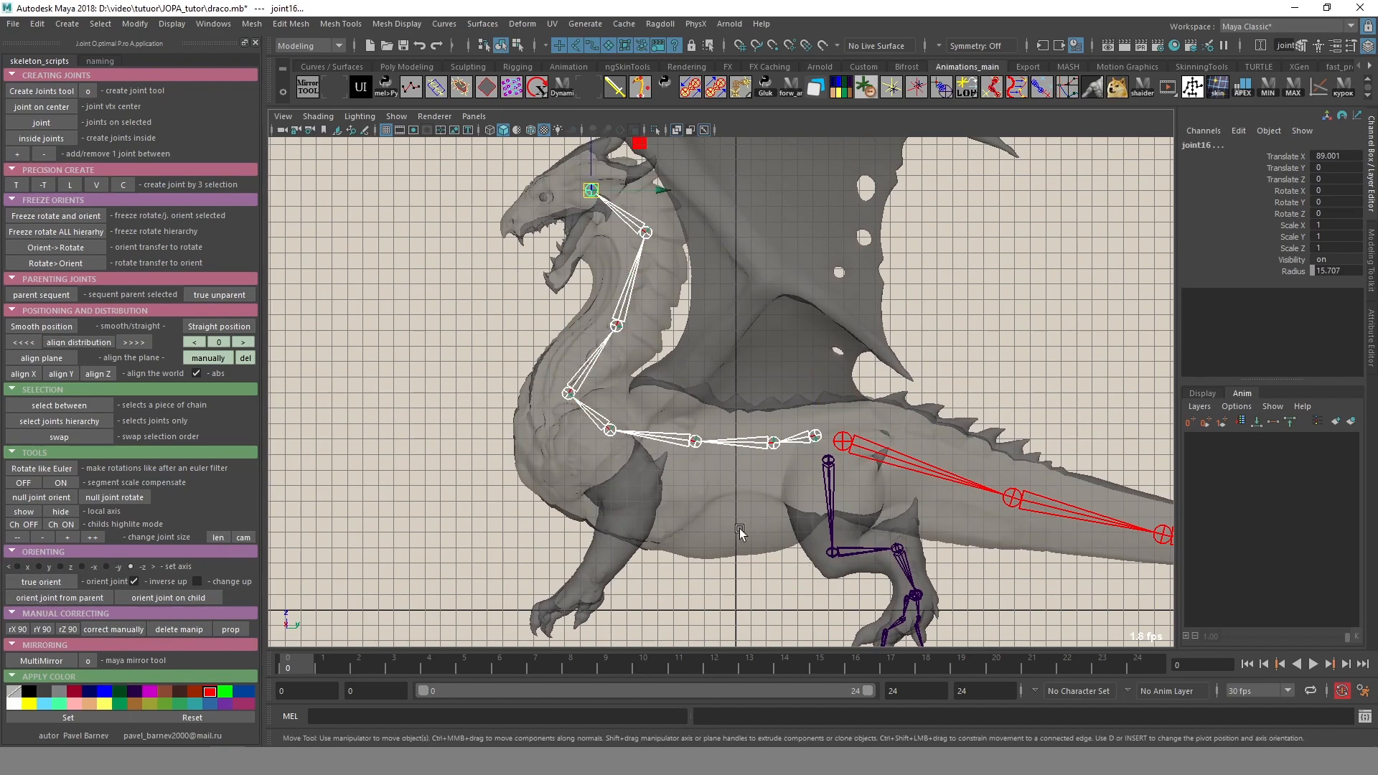
pyautogui.keyDown('alt'); pyautogui.moveTo(738, 481); pyautogui.dragTo(737, 473, button='middle'); pyautogui.keyUp('alt')
# Select the neck joints from the shoulder joint to the head and add six in-between joints.
pyautogui.click(607, 422)
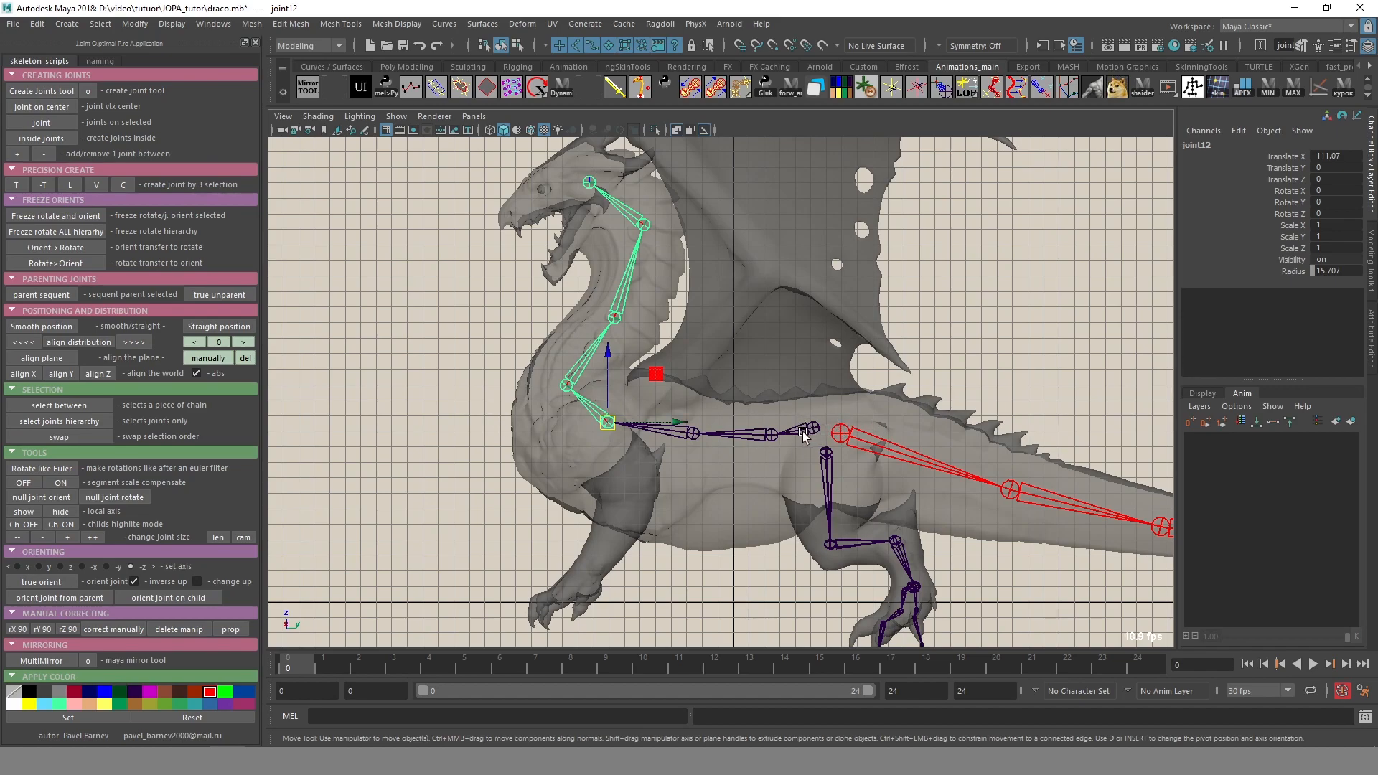
pyautogui.hotkey('shift', 'Down')
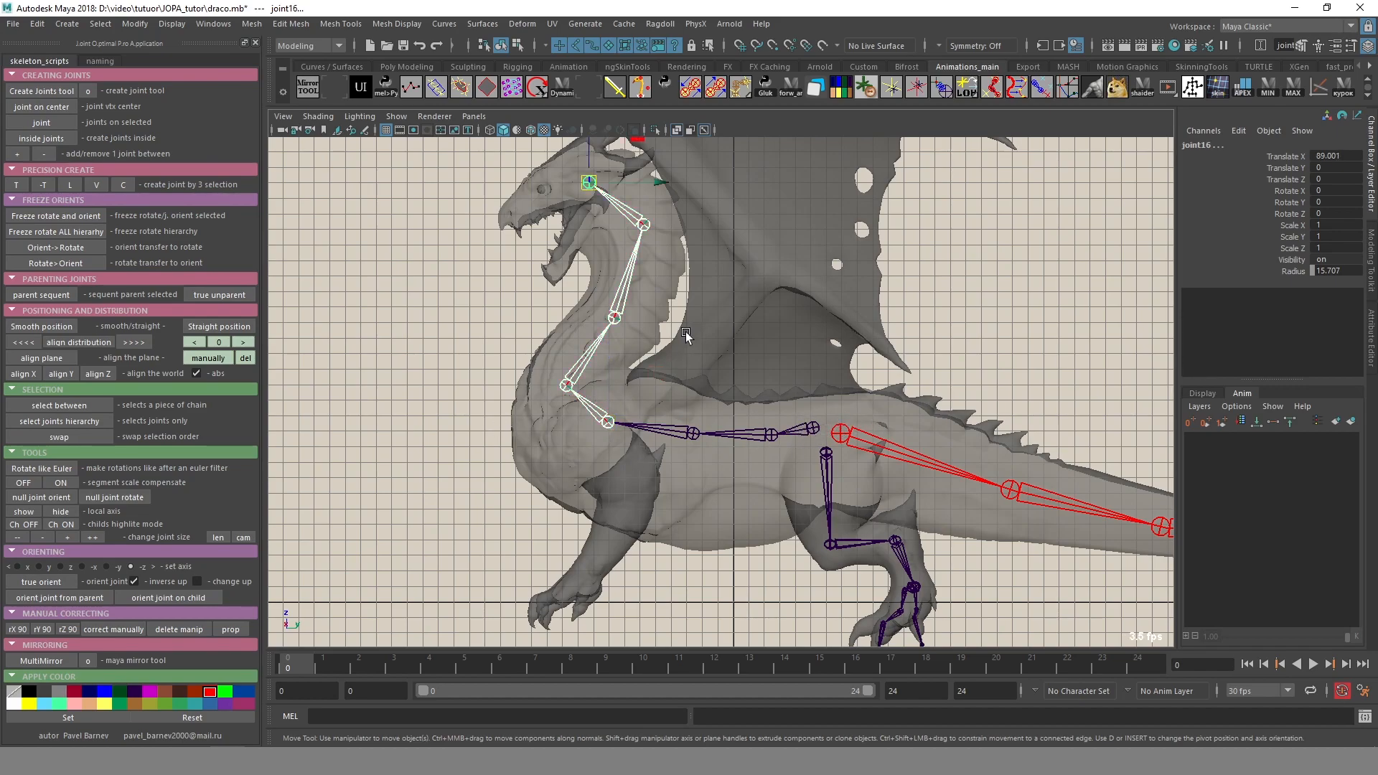
pyautogui.click(18, 154)
pyautogui.click(19, 154)
pyautogui.click(18, 153)
pyautogui.click(25, 155)
pyautogui.click(25, 155)
pyautogui.click(25, 155)
pyautogui.keyDown('alt'); pyautogui.moveTo(717, 386); pyautogui.dragTo(744, 351, button='middle'); pyautogui.keyUp('alt')
pyautogui.keyDown('alt'); pyautogui.moveTo(807, 361); pyautogui.dragTo(826, 362); pyautogui.keyUp('alt')
pyautogui.keyDown('alt'); pyautogui.moveTo(826, 362); pyautogui.dragTo(816, 412, button='middle'); pyautogui.keyUp('alt')
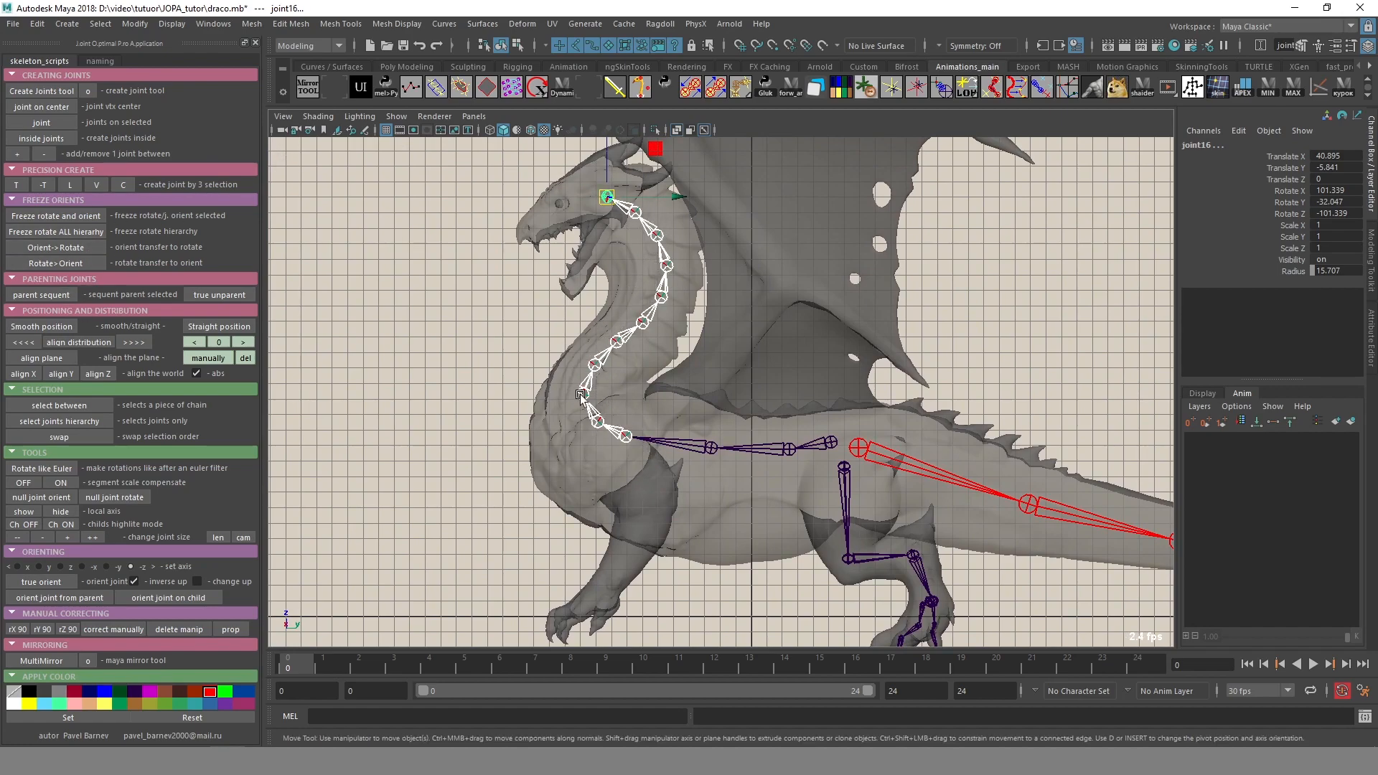
# Smooth the positions of the selected neck joints three times.
pyautogui.click(44, 327)
pyautogui.click(56, 329)
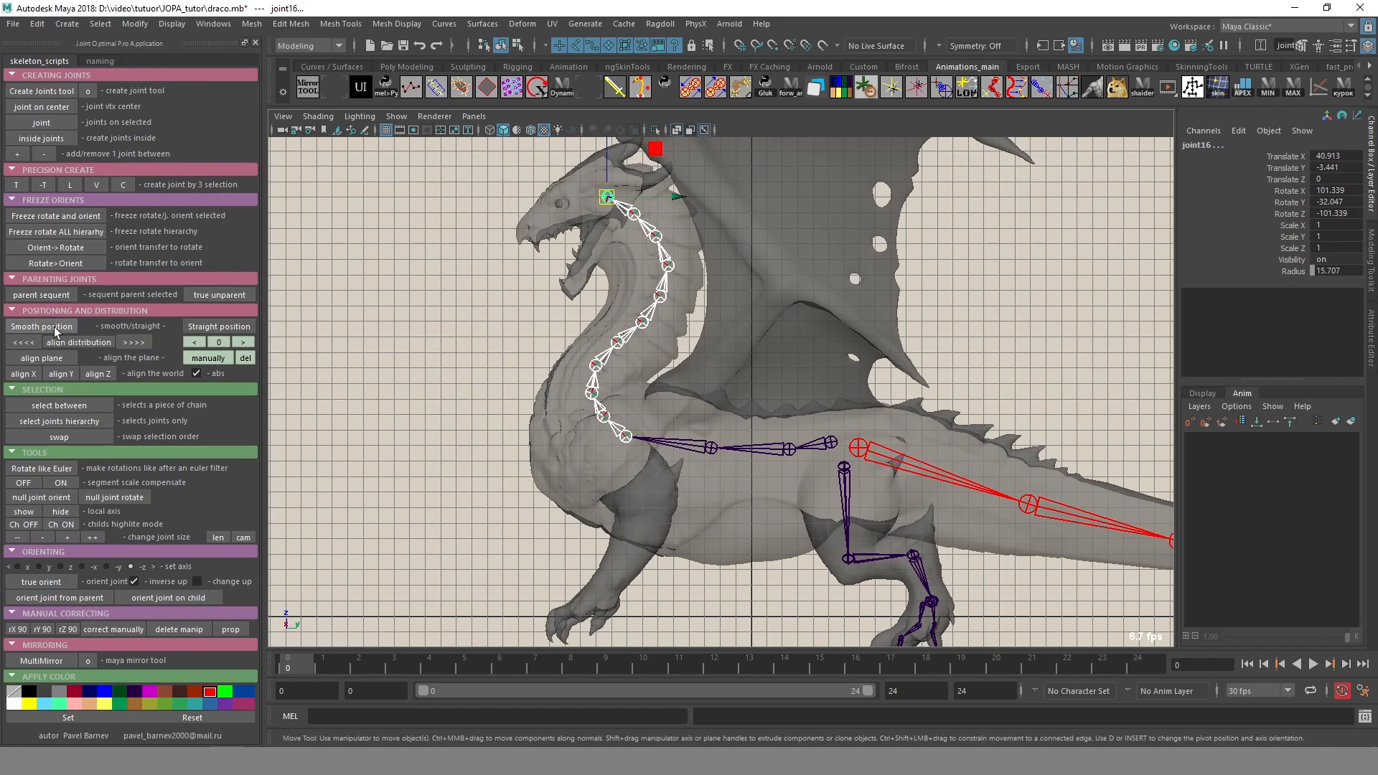
pyautogui.click(56, 329)
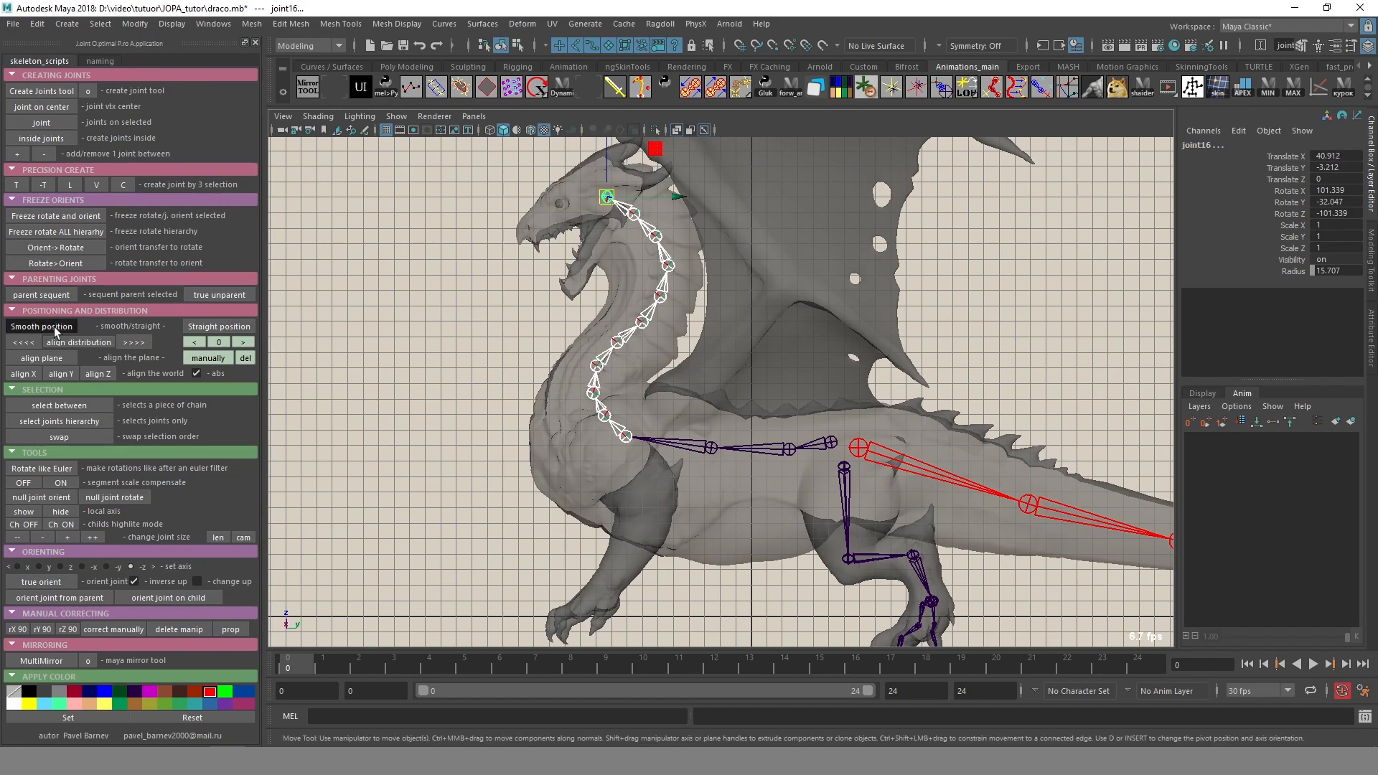
# Reduce the neck chain by four in-between joints and add three back.
pyautogui.click(44, 154)
pyautogui.click(44, 153)
pyautogui.click(45, 153)
pyautogui.click(45, 153)
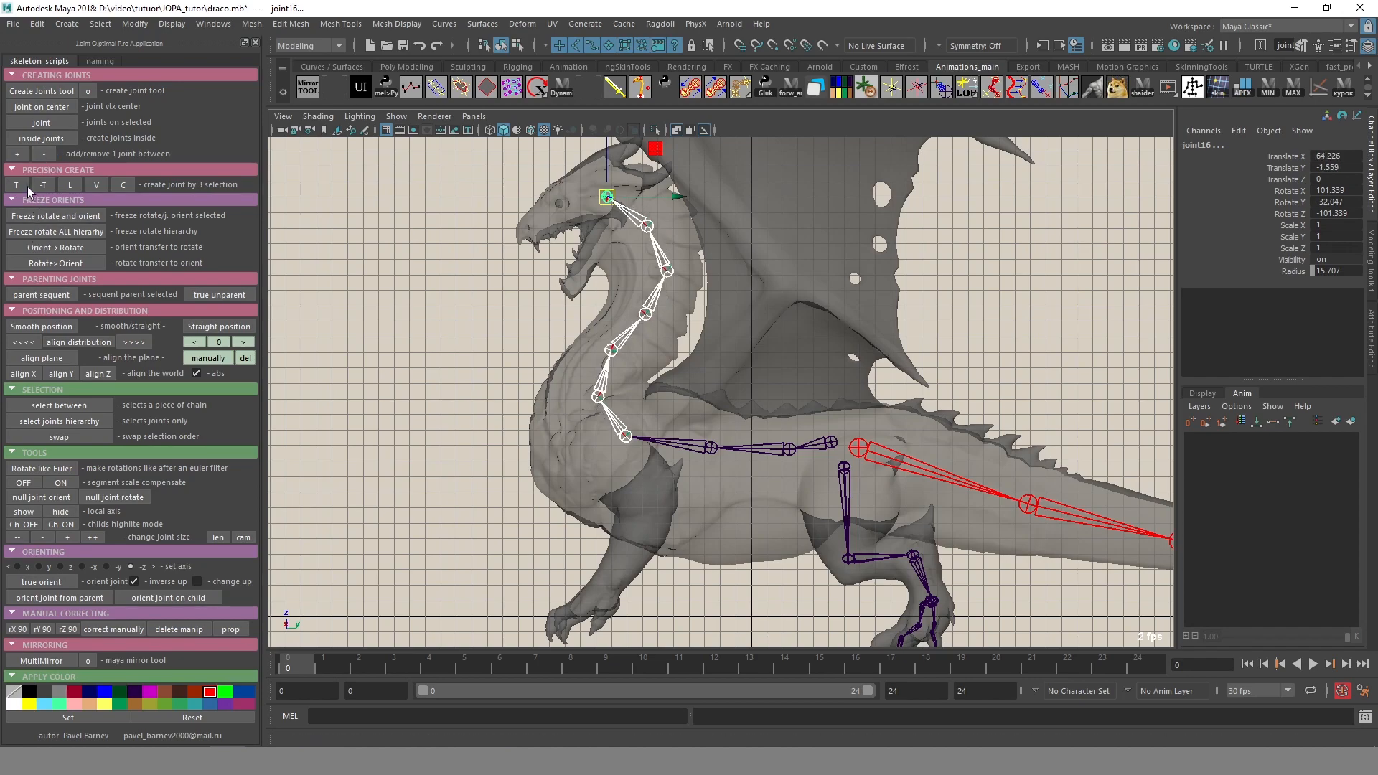
pyautogui.click(21, 156)
pyautogui.click(20, 157)
pyautogui.click(20, 157)
# Return to the perspective view with mesh X-ray off and set the orienting axis to z.
pyautogui.moveTo(769, 436)
pyautogui.keyDown('alt'); pyautogui.mouseDown(button='middle')
pyautogui.moveTo(772, 402)
pyautogui.moveTo(759, 449)
pyautogui.mouseUp(button='middle'); pyautogui.keyUp('alt')
pyautogui.hotkey('alt', 'x')
pyautogui.keyDown('alt'); pyautogui.moveTo(654, 488); pyautogui.dragTo(636, 494, button='middle'); pyautogui.keyUp('alt')
pyautogui.hotkey('alt', 'x')
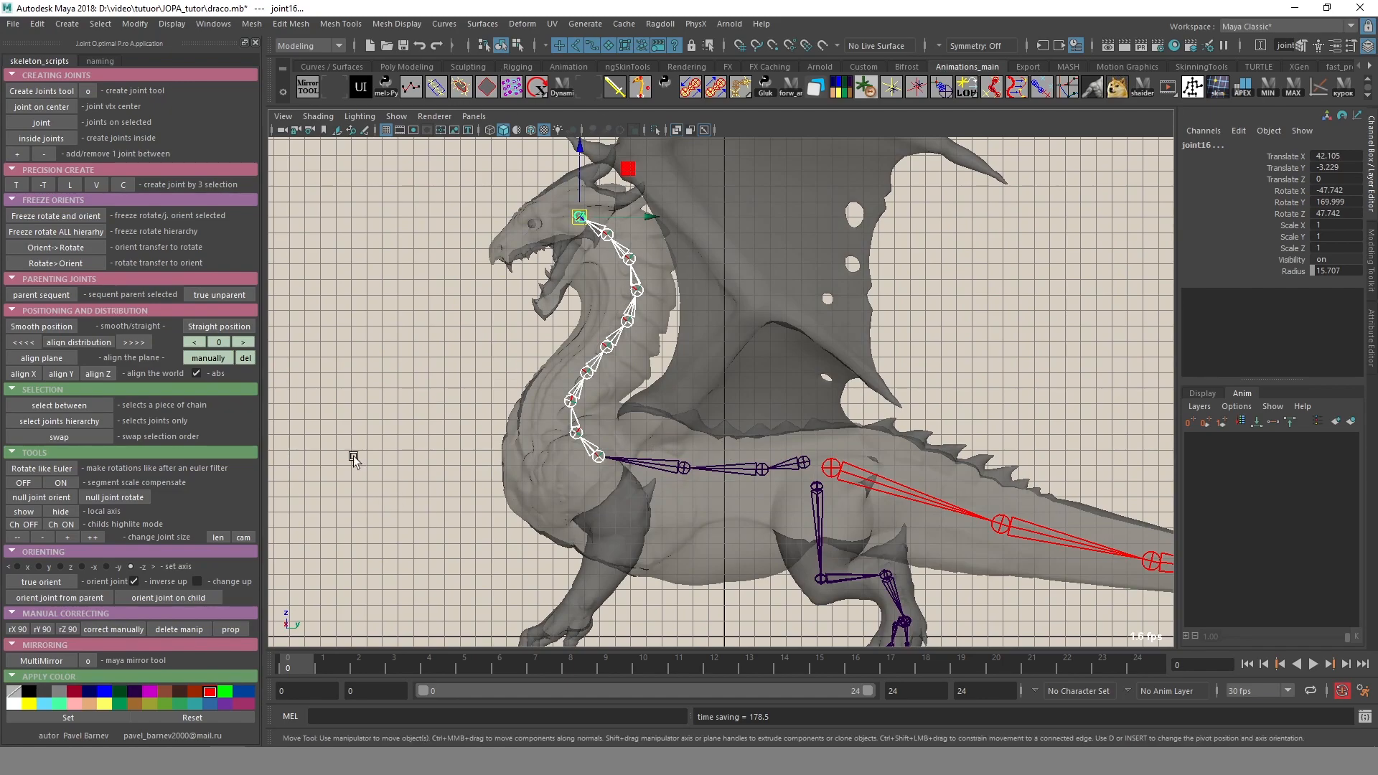
pyautogui.keyDown('alt'); pyautogui.moveTo(619, 465); pyautogui.dragTo(627, 434, button='middle'); pyautogui.keyUp('alt')
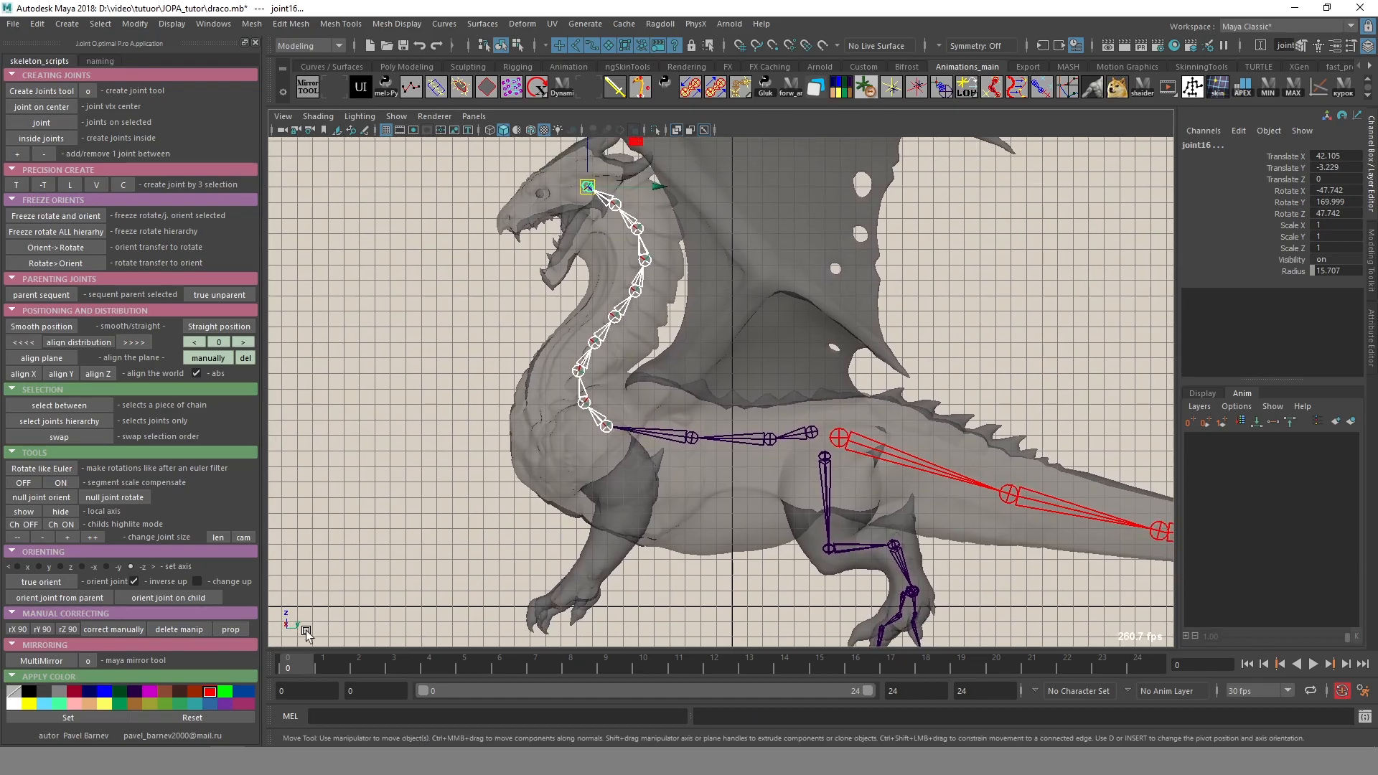
pyautogui.keyDown('alt'); pyautogui.moveTo(507, 476); pyautogui.dragTo(536, 429, button='middle'); pyautogui.keyUp('alt')
pyautogui.moveTo(536, 429)
pyautogui.keyDown('alt'); pyautogui.mouseDown()
pyautogui.moveTo(575, 454)
pyautogui.moveTo(574, 389)
pyautogui.moveTo(664, 412)
pyautogui.moveTo(574, 377)
pyautogui.mouseUp(); pyautogui.keyUp('alt')
pyautogui.press('space')
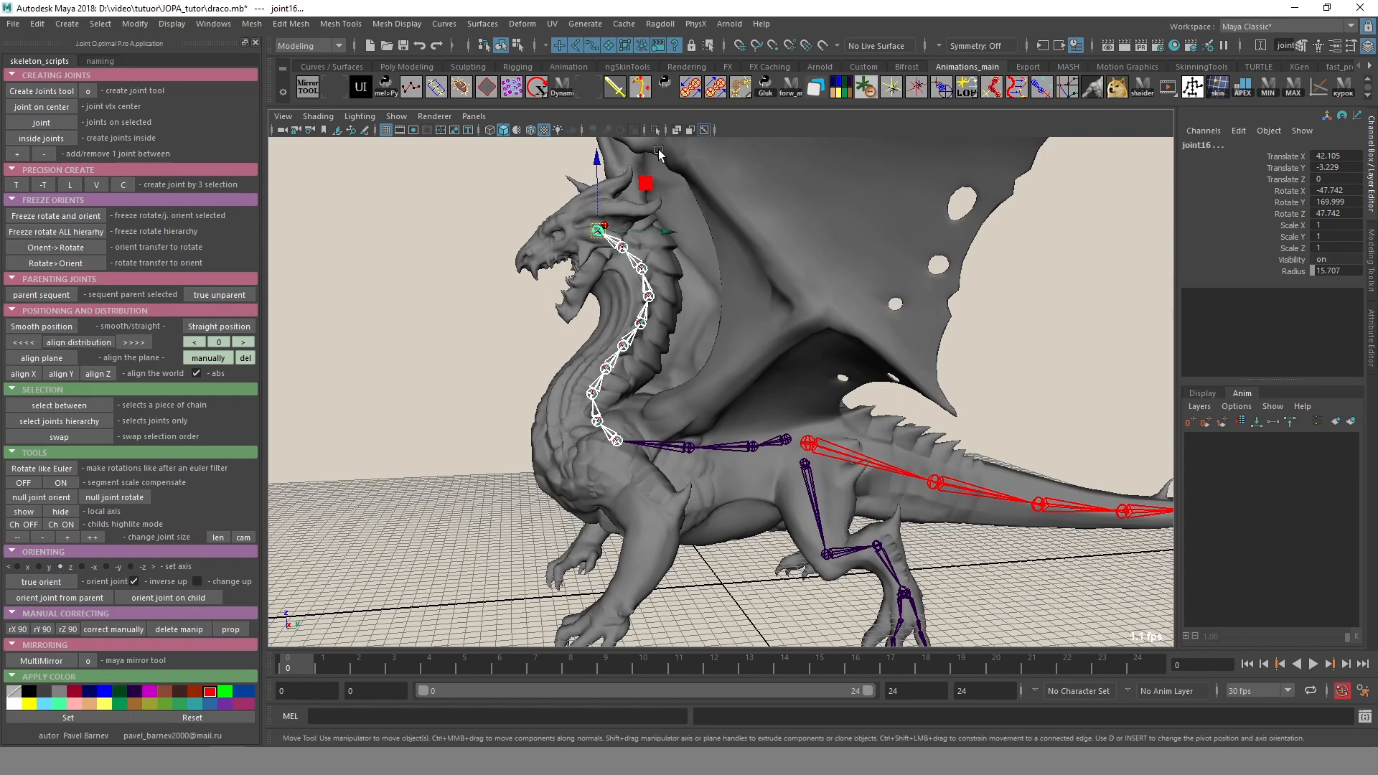
pyautogui.keyDown('alt'); pyautogui.moveTo(718, 390); pyautogui.dragTo(733, 411, button='middle'); pyautogui.keyUp('alt')
pyautogui.keyDown('alt'); pyautogui.moveTo(733, 411); pyautogui.dragTo(692, 391); pyautogui.keyUp('alt')
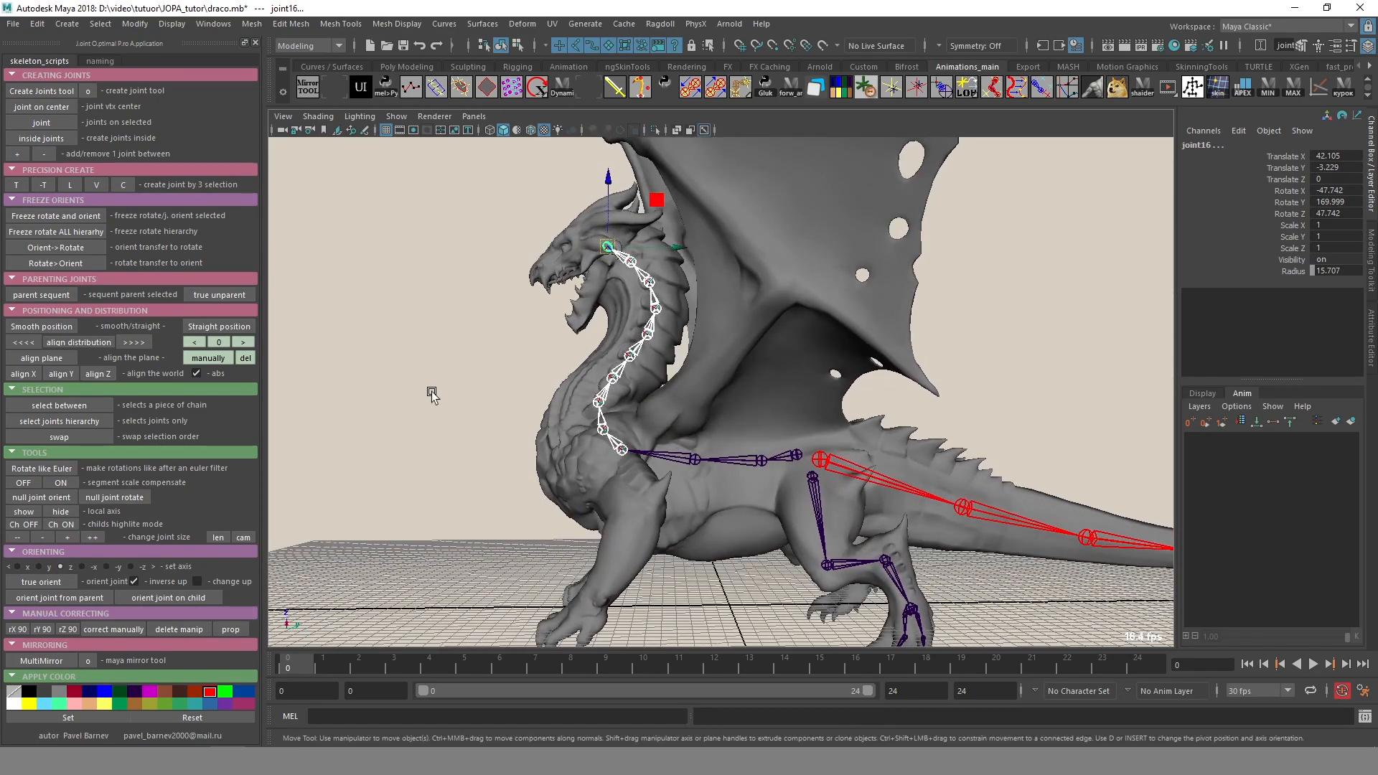
# Apply true orient to the neck chain, turn on mesh X-ray, and reapply true orient with inverse up disabled.
pyautogui.keyDown('alt'); pyautogui.moveTo(431, 393); pyautogui.dragTo(501, 397); pyautogui.keyUp('alt')
pyautogui.click(45, 582)
pyautogui.moveTo(604, 382)
pyautogui.keyDown('alt'); pyautogui.mouseDown()
pyautogui.moveTo(539, 399)
pyautogui.moveTo(664, 416)
pyautogui.mouseUp(); pyautogui.keyUp('alt')
pyautogui.hotkey('alt', 'x')
pyautogui.click(134, 581)
pyautogui.click(40, 584)
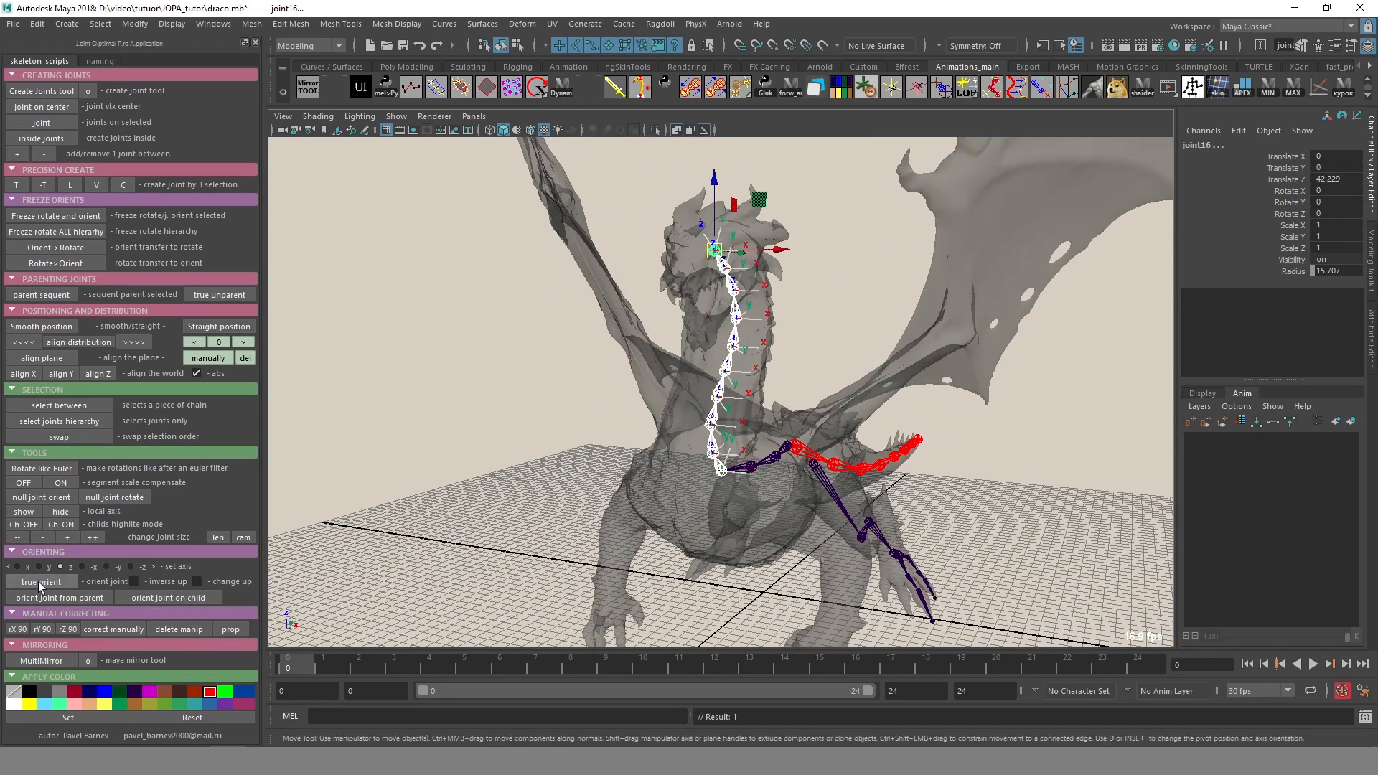
# Try rotating all neck joints together through their rotate channels, and undo the rotation.
pyautogui.keyDown('alt'); pyautogui.moveTo(760, 442); pyautogui.dragTo(647, 446); pyautogui.keyUp('alt')
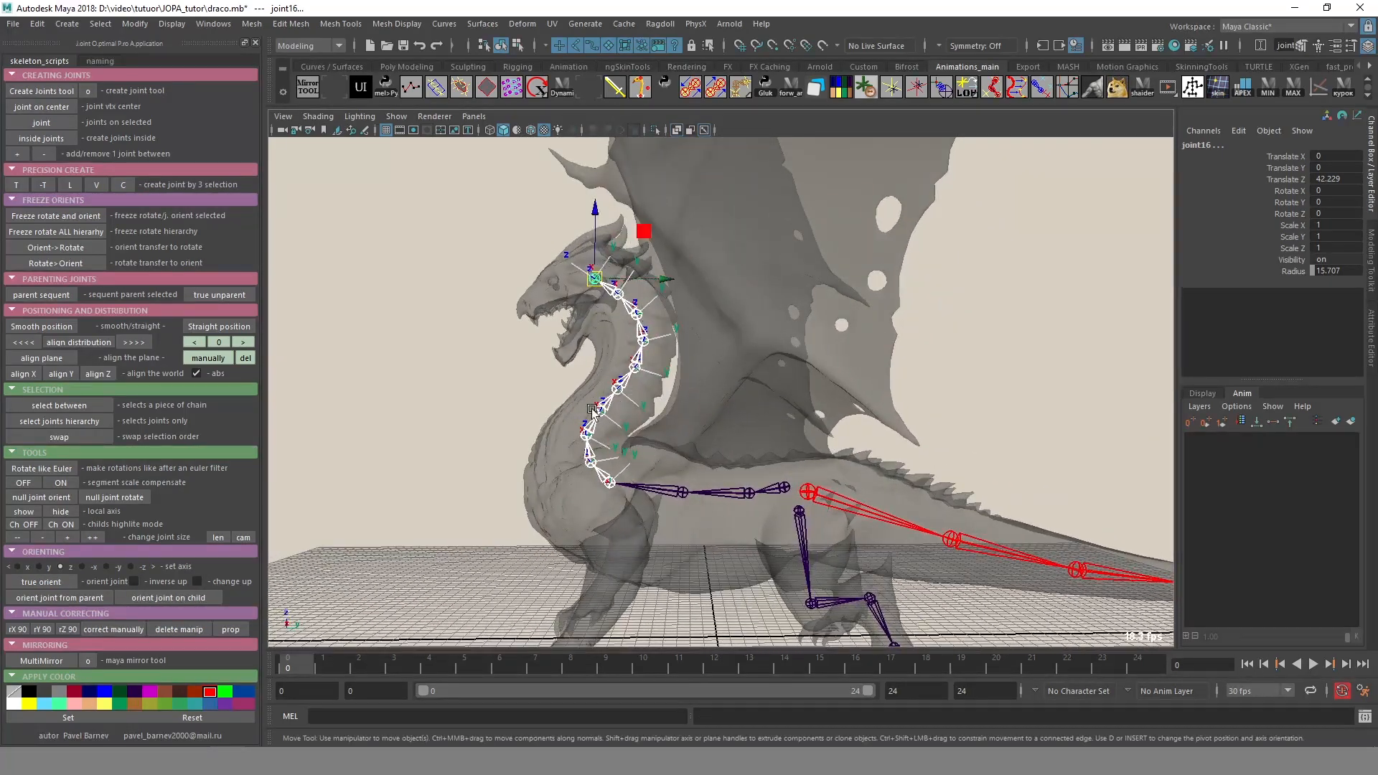
pyautogui.moveTo(1332, 190); pyautogui.dragTo(1332, 215)
pyautogui.press('Return')
pyautogui.keyDown('alt'); pyautogui.moveTo(556, 470); pyautogui.dragTo(438, 441); pyautogui.keyUp('alt')
pyautogui.hotkey('ctrl', 'z')
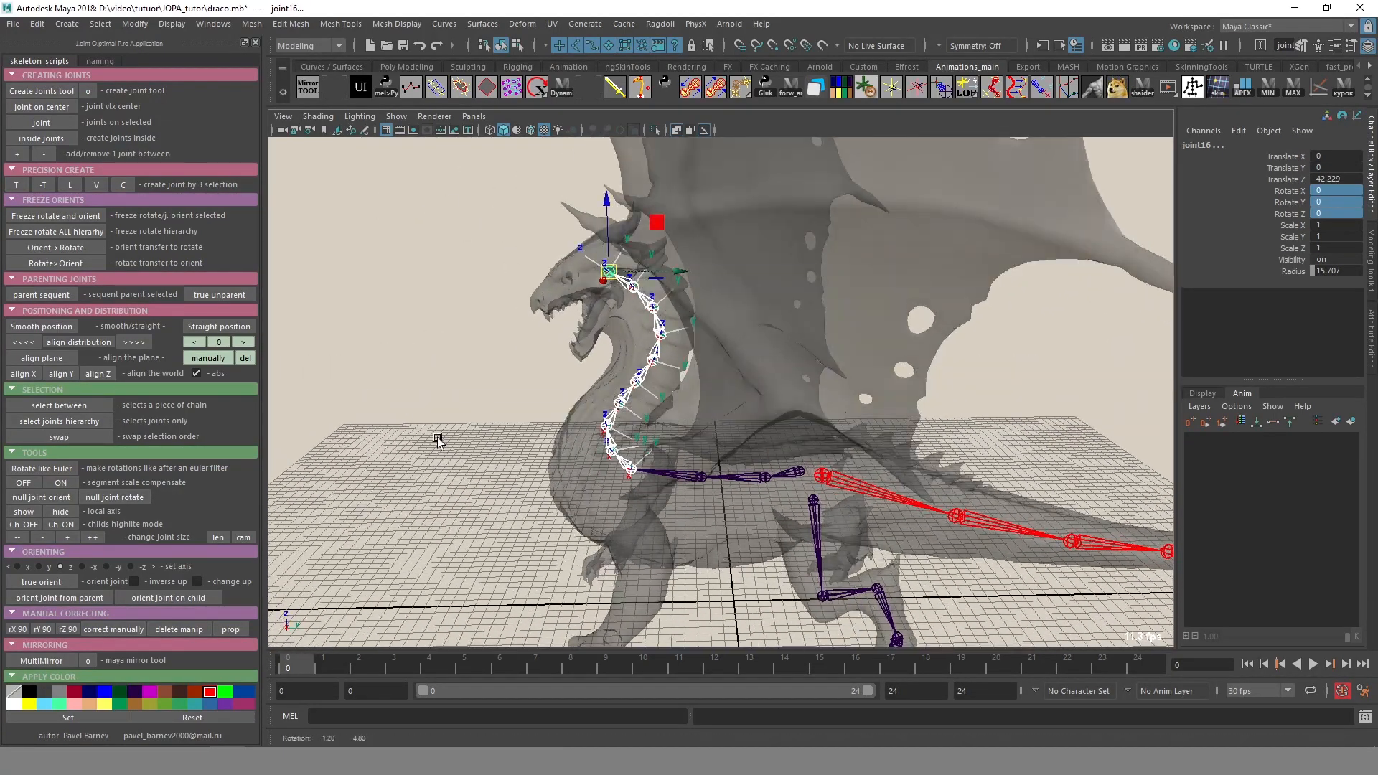
# Select the three spine joints, set the orienting axis to -y, and apply true orient to them.
pyautogui.keyDown('alt'); pyautogui.moveTo(437, 441); pyautogui.dragTo(455, 372, button='middle'); pyautogui.keyUp('alt')
pyautogui.scroll(3, 455, 372)
pyautogui.click(813, 432)
pyautogui.keyDown('shift'); pyautogui.click(764, 439); pyautogui.keyUp('shift')
pyautogui.keyDown('shift'); pyautogui.click(652, 433); pyautogui.keyUp('shift')
pyautogui.keyDown('alt'); pyautogui.moveTo(648, 495); pyautogui.dragTo(654, 500); pyautogui.keyUp('alt')
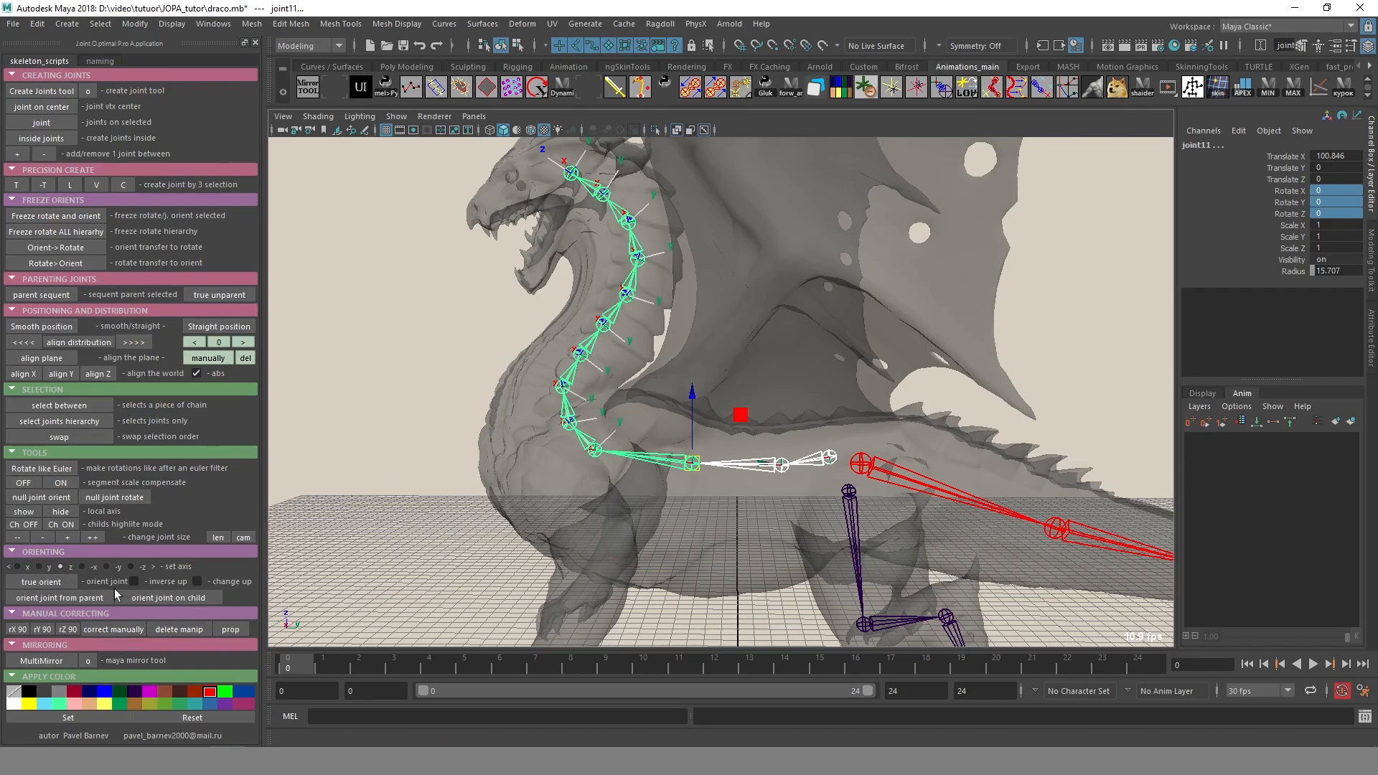
pyautogui.click(108, 566)
pyautogui.click(41, 581)
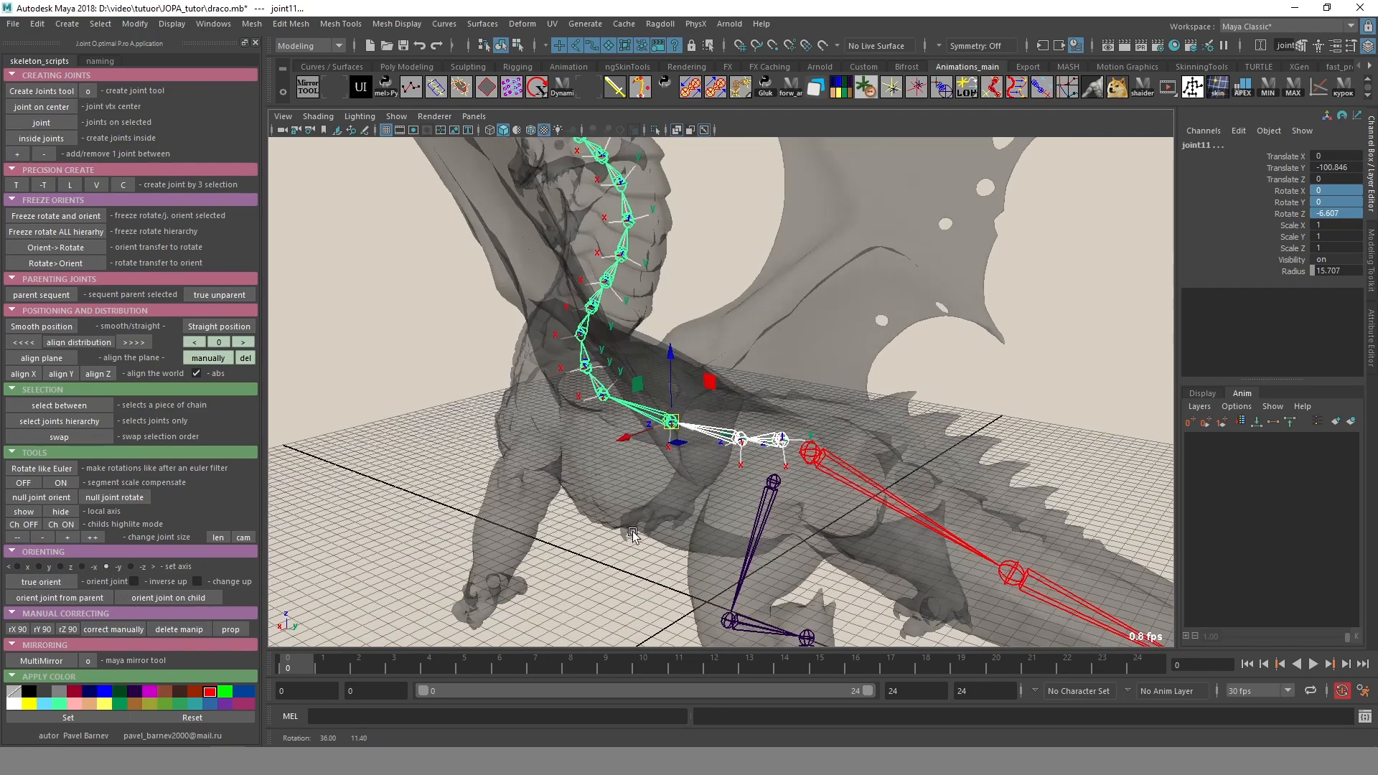
# Reapply true orient to the spine joints with inverse up enabled.
pyautogui.click(136, 581)
pyautogui.click(67, 583)
pyautogui.keyDown('alt'); pyautogui.moveTo(431, 523); pyautogui.dragTo(344, 534); pyautogui.keyUp('alt')
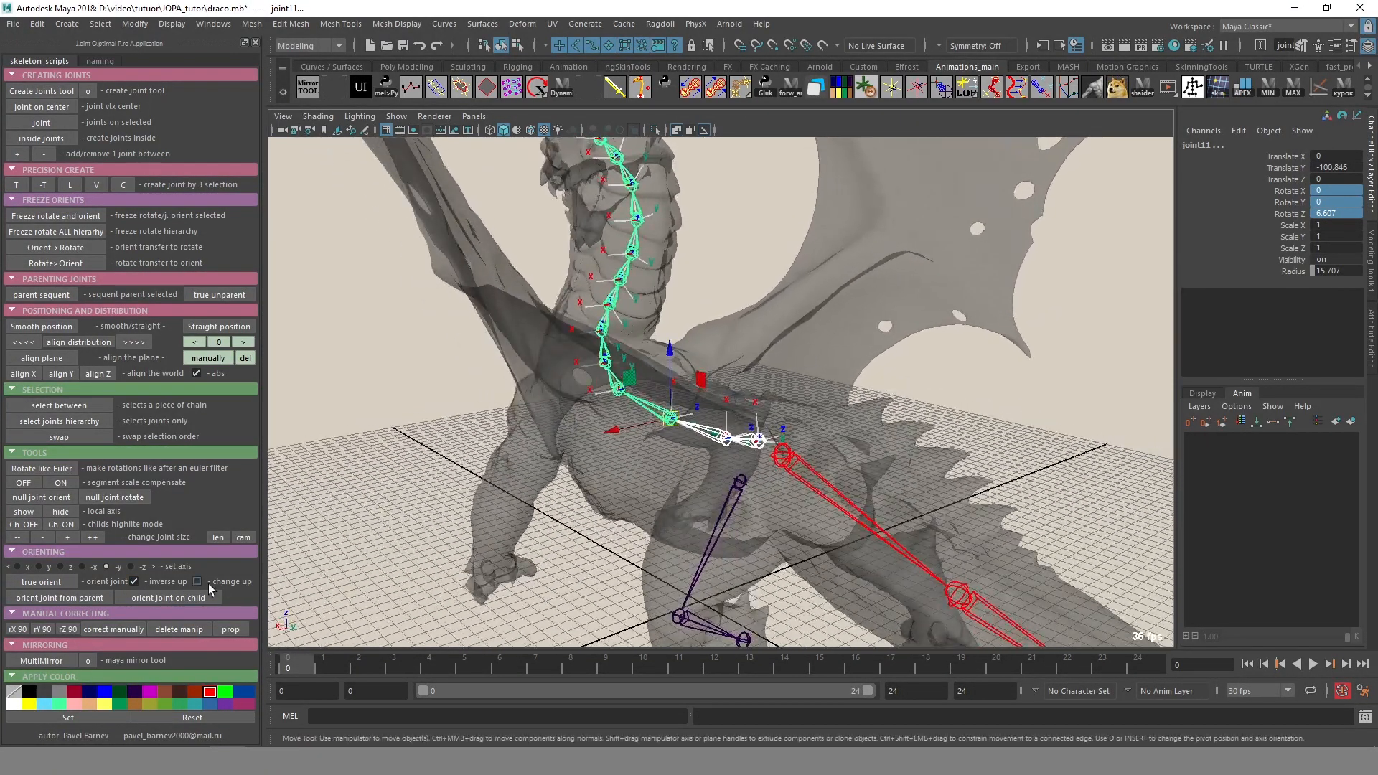
# Disable inverse up, enable change up, and reapply true orient to the three spine joints.
pyautogui.click(135, 581)
pyautogui.click(197, 582)
pyautogui.click(63, 581)
pyautogui.keyDown('alt'); pyautogui.moveTo(678, 479); pyautogui.dragTo(844, 439); pyautogui.keyUp('alt')
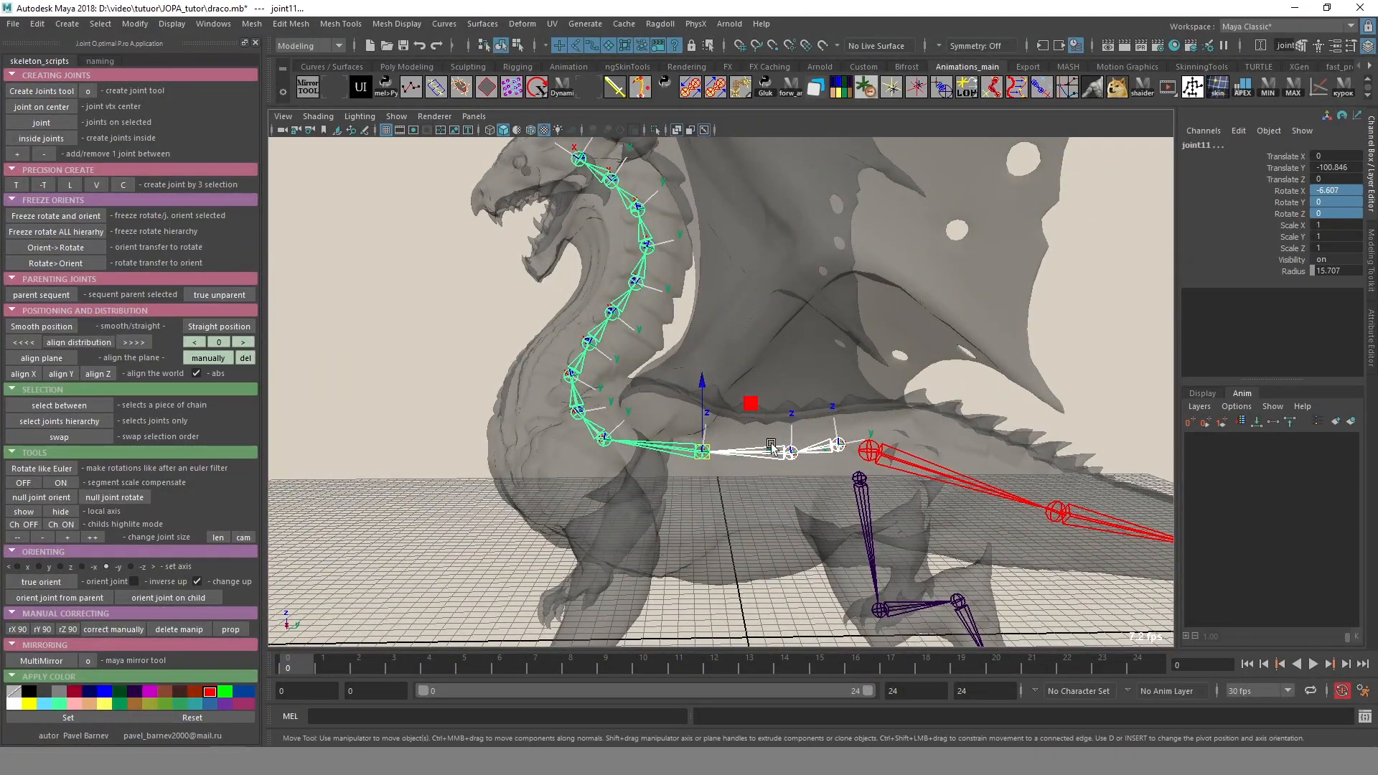
# Try setting the rotations of the selected spine joints to 0, and undo the change.
pyautogui.moveTo(1336, 216); pyautogui.dragTo(1335, 217)
pyautogui.write('0')
pyautogui.press('Return')
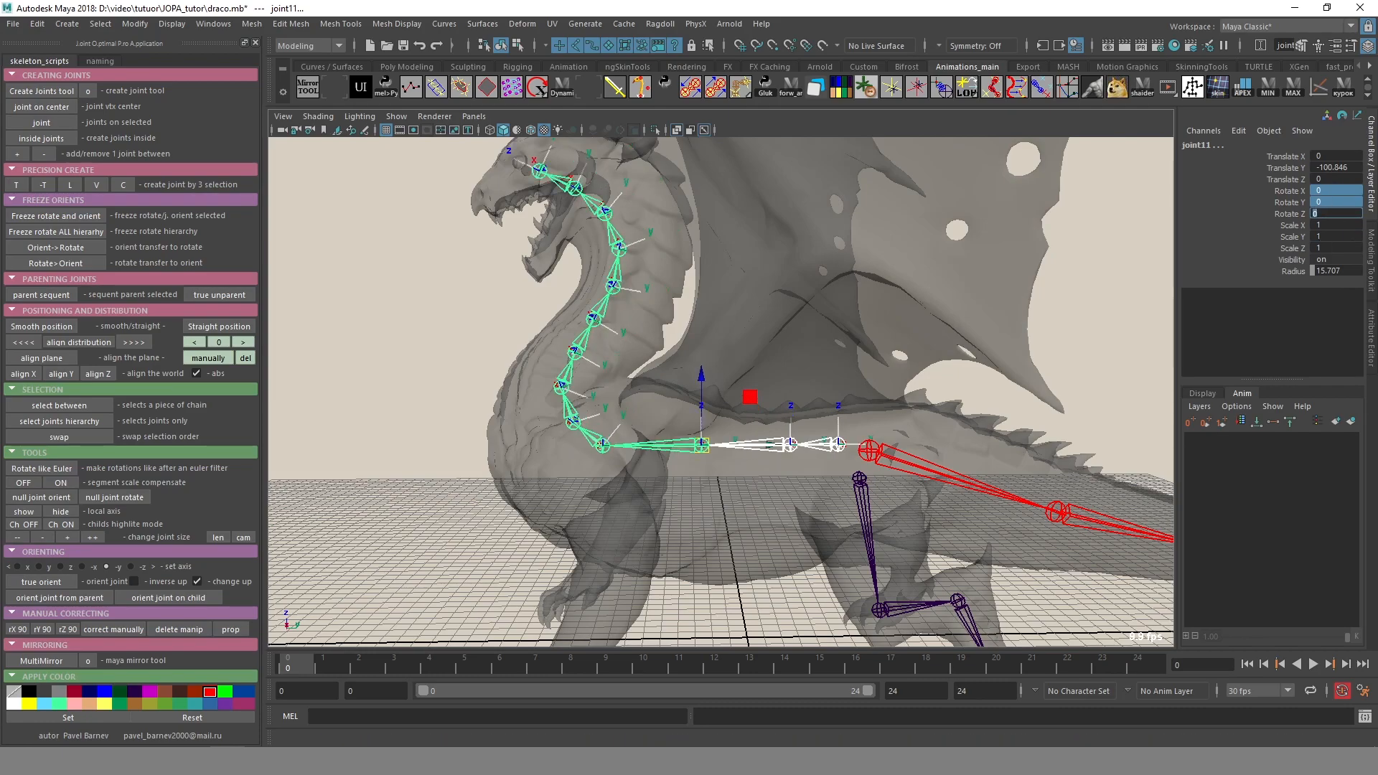
pyautogui.hotkey('ctrl', 'z')
# Try setting the rotation to 0 on the whole joint hierarchy starting at the neck's base, and undo the change.
pyautogui.keyDown('alt'); pyautogui.moveTo(633, 443); pyautogui.dragTo(647, 430, button='middle'); pyautogui.keyUp('alt')
pyautogui.click(620, 429)
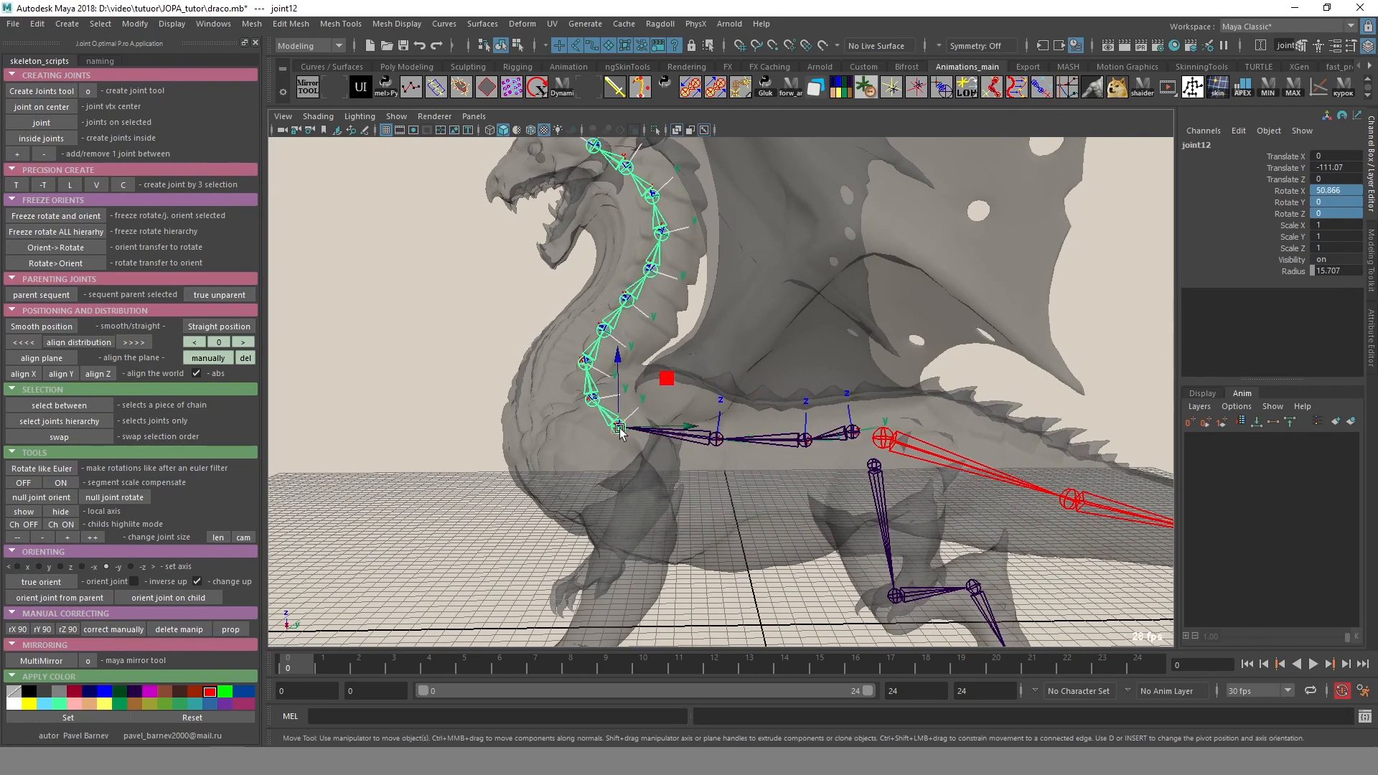
pyautogui.press('Up')
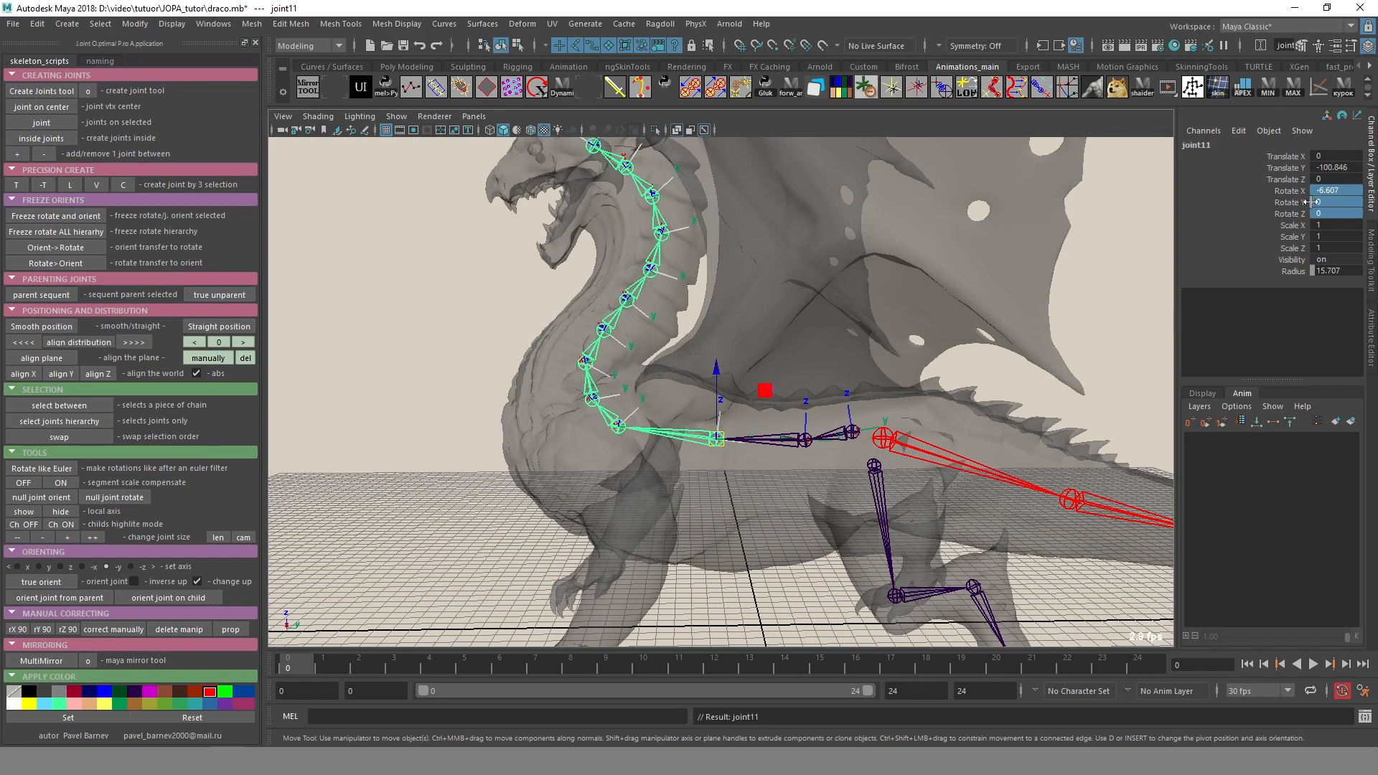
pyautogui.click(619, 428)
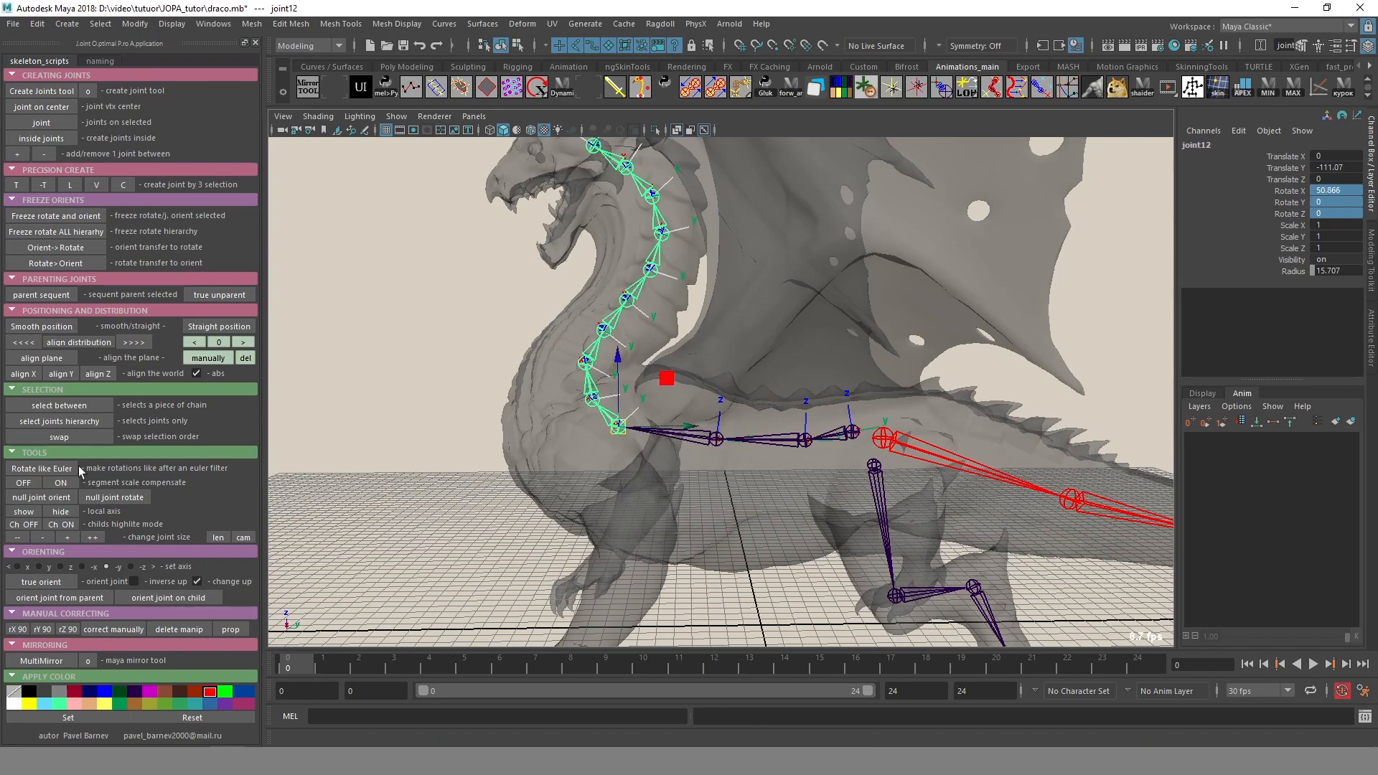
pyautogui.click(68, 421)
pyautogui.click(1324, 190)
pyautogui.write('0')
pyautogui.press('Return')
pyautogui.keyDown('alt'); pyautogui.moveTo(735, 406); pyautogui.dragTo(707, 544, button='middle'); pyautogui.keyUp('alt')
pyautogui.moveTo(707, 544)
pyautogui.keyDown('alt'); pyautogui.mouseDown()
pyautogui.moveTo(842, 540)
pyautogui.moveTo(700, 540)
pyautogui.mouseUp(); pyautogui.keyUp('alt')
pyautogui.hotkey('ctrl', 'z')
# Select the piece of chain between the spine's second joint and the mid-neck joint with select between.
pyautogui.keyDown('alt'); pyautogui.moveTo(1009, 452); pyautogui.dragTo(632, 388, button='right'); pyautogui.keyUp('alt')
pyautogui.keyDown('alt'); pyautogui.moveTo(631, 388); pyautogui.dragTo(683, 403); pyautogui.keyUp('alt')
pyautogui.click(1026, 502)
pyautogui.keyDown('alt'); pyautogui.moveTo(1026, 503); pyautogui.dragTo(786, 398); pyautogui.keyUp('alt')
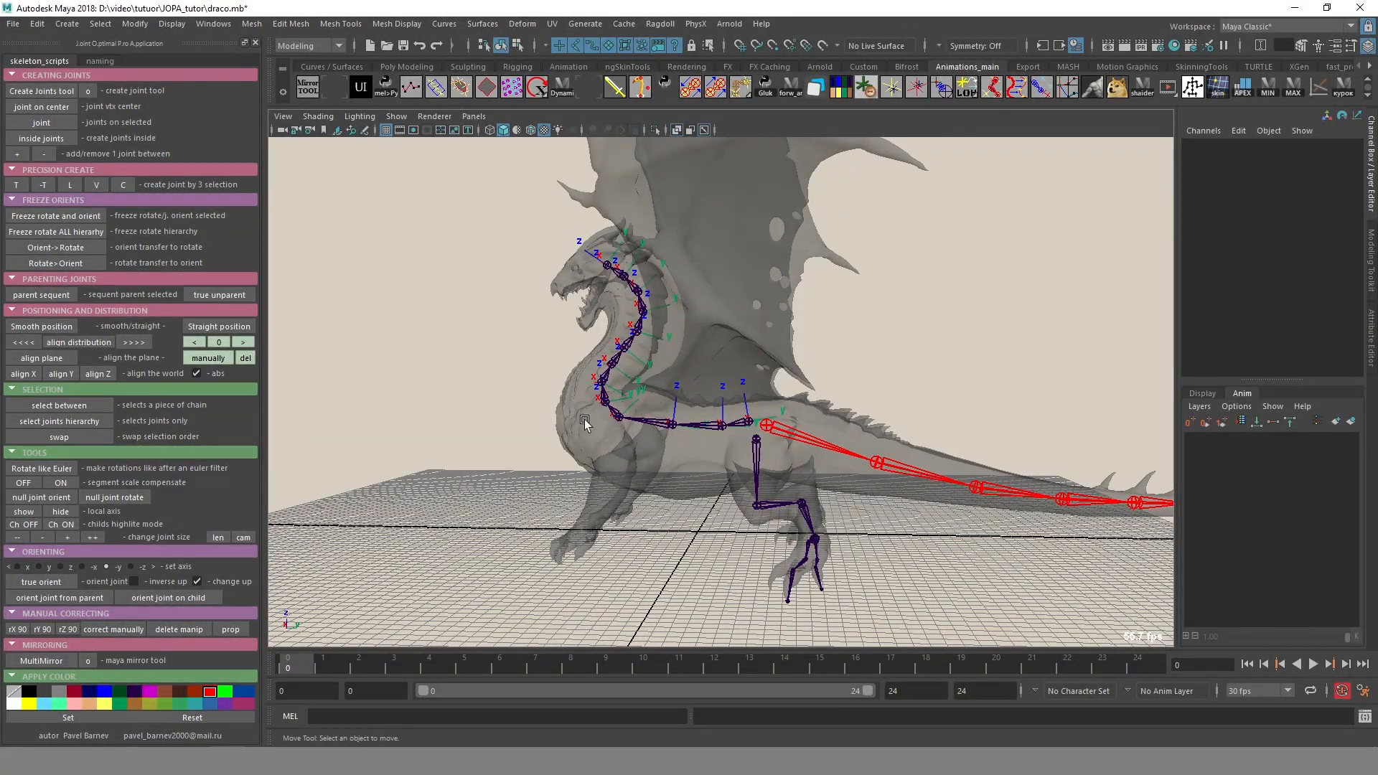
pyautogui.keyDown('alt'); pyautogui.moveTo(587, 422); pyautogui.dragTo(689, 477); pyautogui.keyUp('alt')
pyautogui.keyDown('alt'); pyautogui.moveTo(688, 477); pyautogui.dragTo(753, 495, button='right'); pyautogui.keyUp('alt')
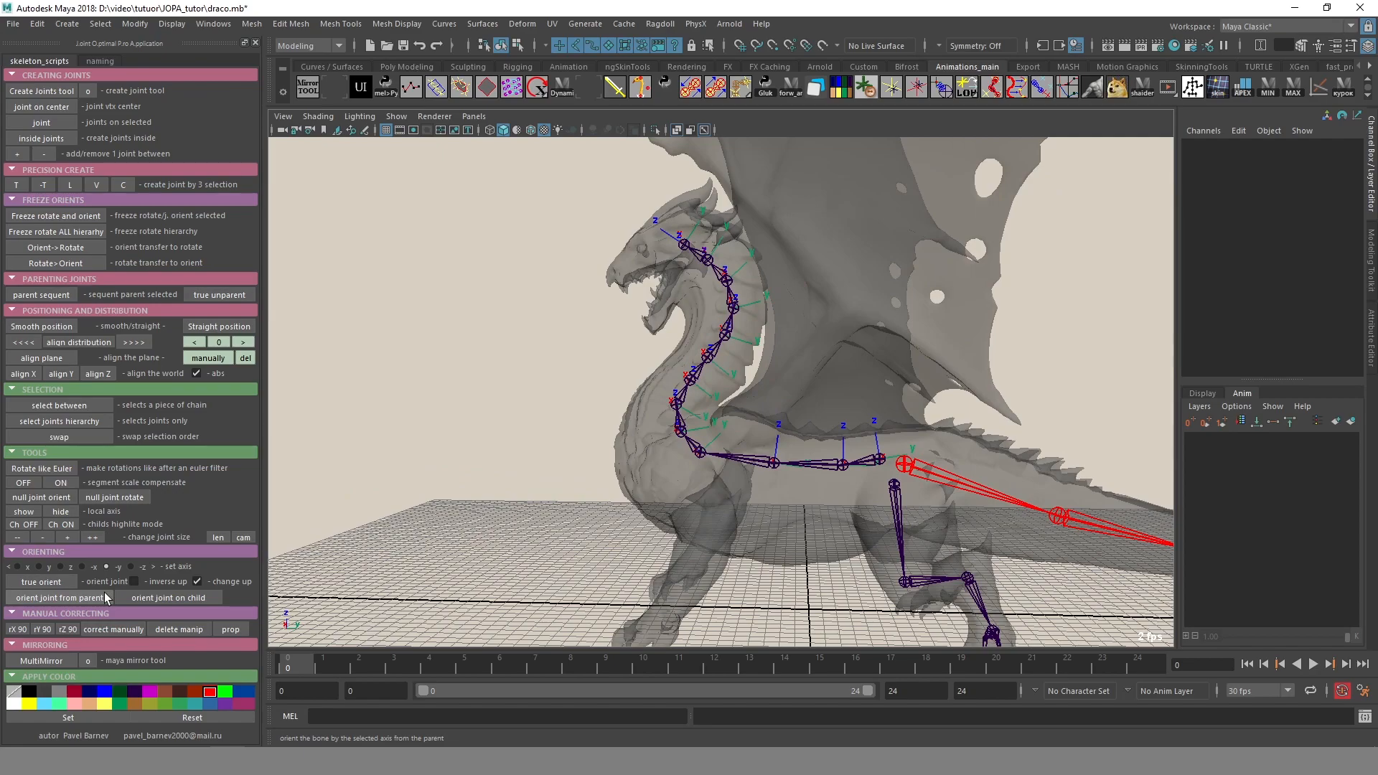
pyautogui.keyDown('alt'); pyautogui.moveTo(829, 483); pyautogui.dragTo(793, 417, button='middle'); pyautogui.keyUp('alt')
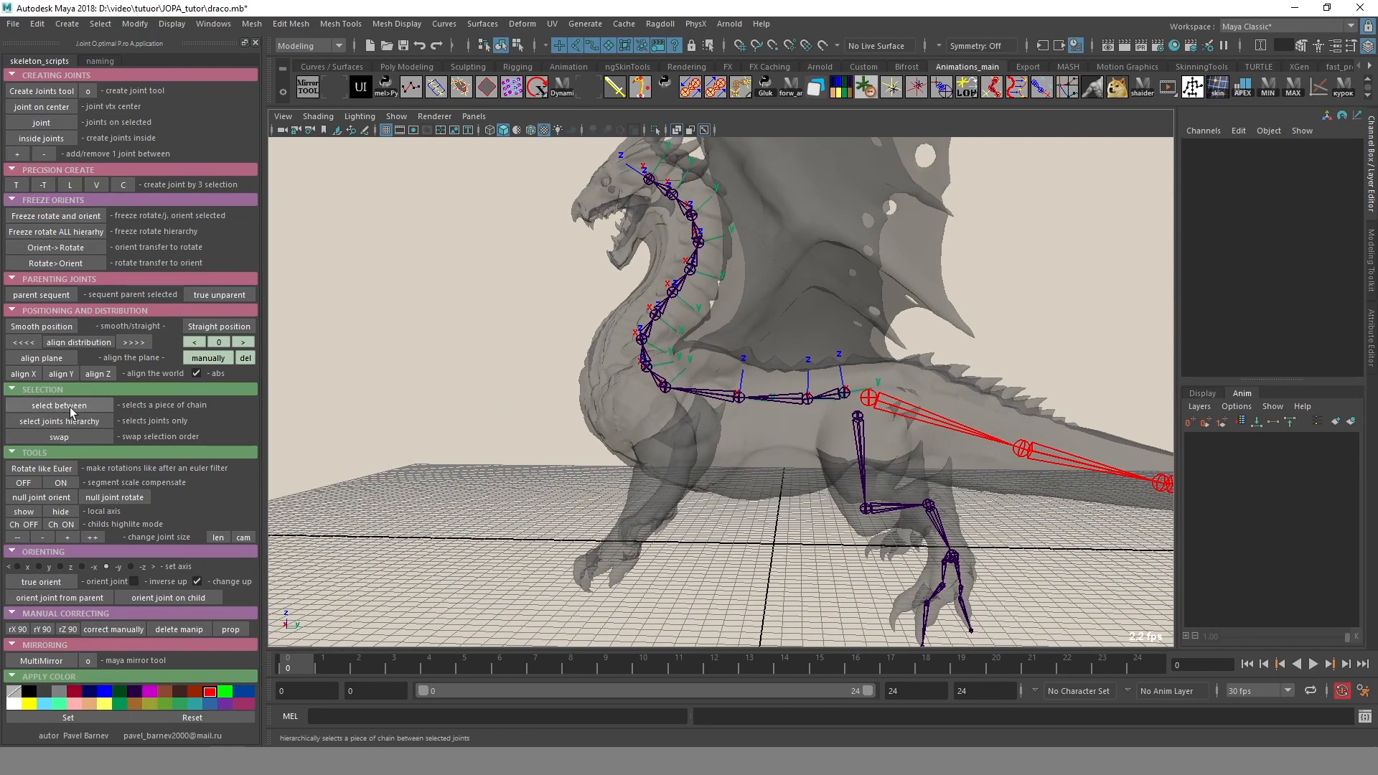
pyautogui.click(841, 394)
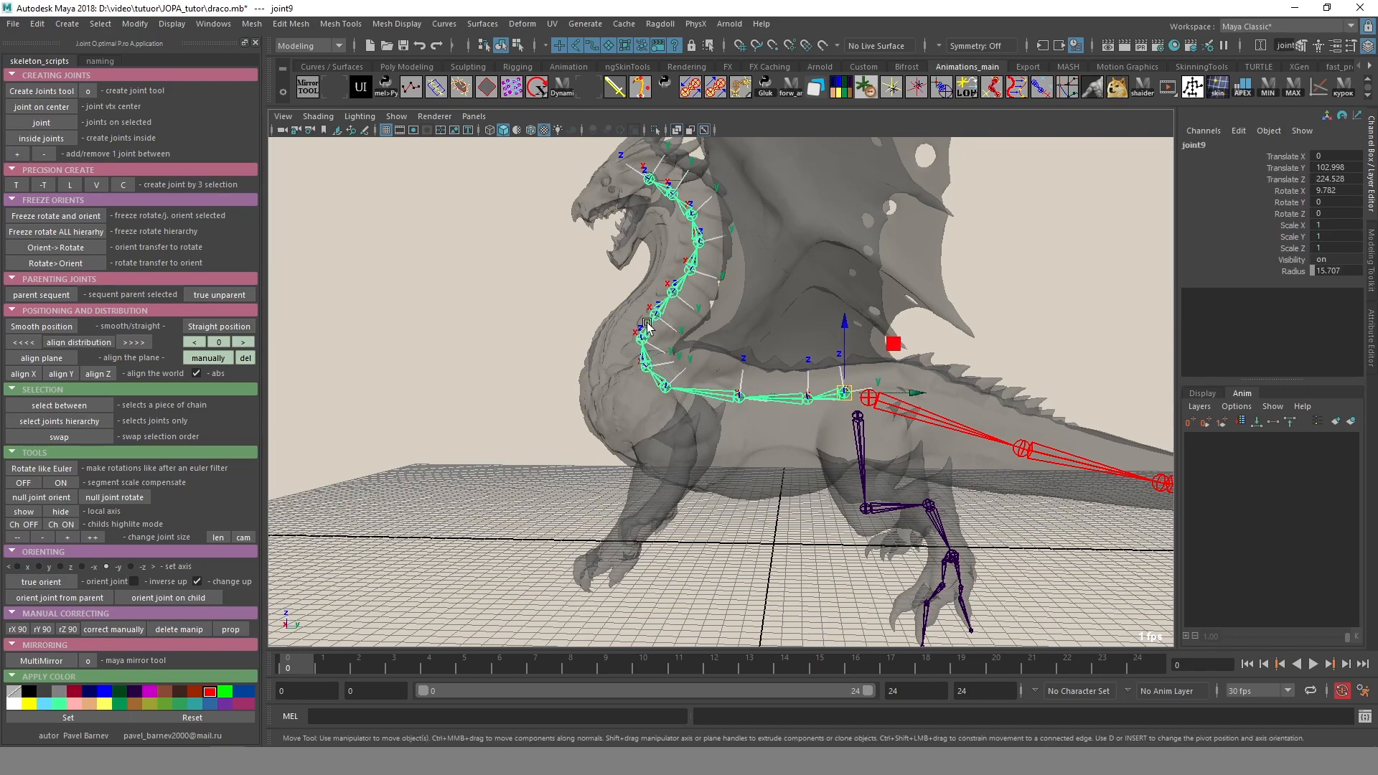
pyautogui.click(805, 397)
pyautogui.keyDown('shift'); pyautogui.click(689, 270); pyautogui.keyUp('shift')
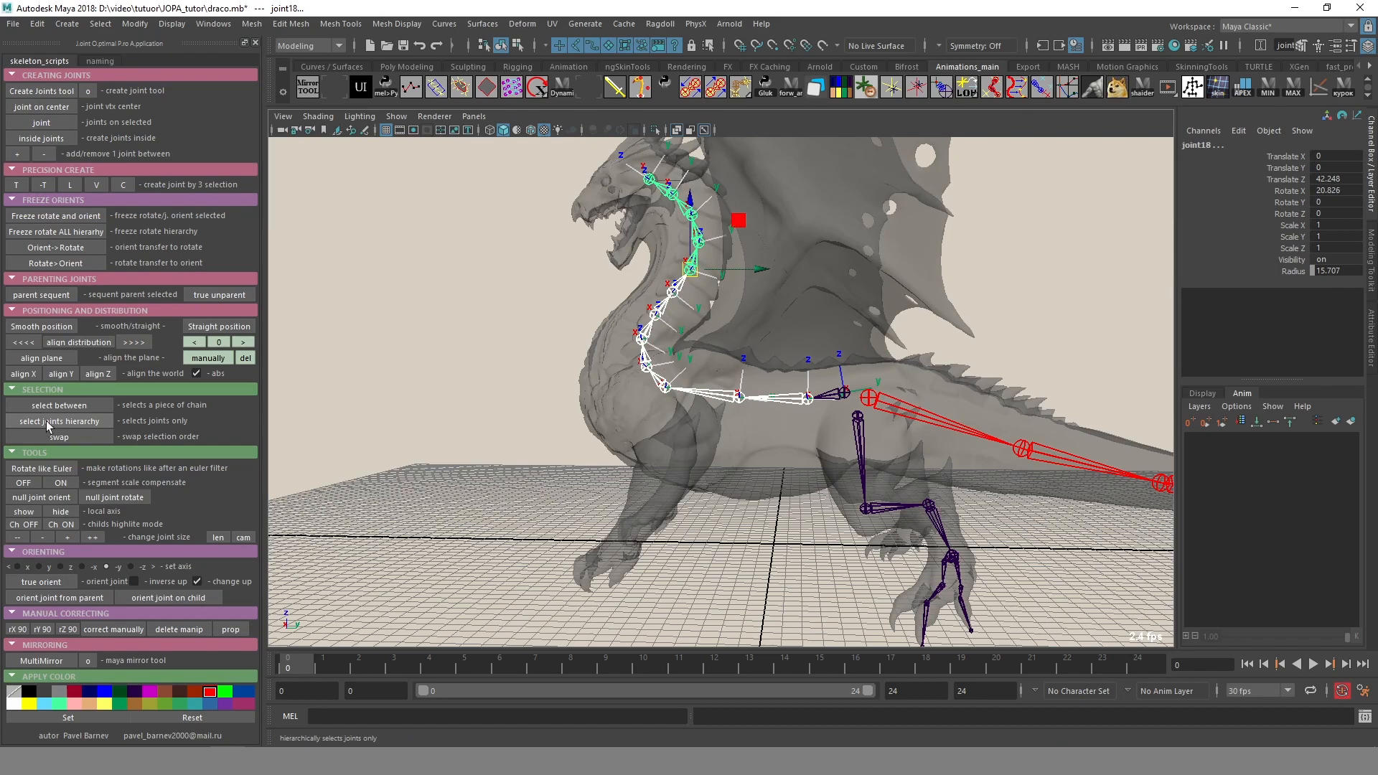
# Turn off child highlighting and reselect the piece of chain between the second spine joint and the mid-neck joint.
pyautogui.click(38, 523)
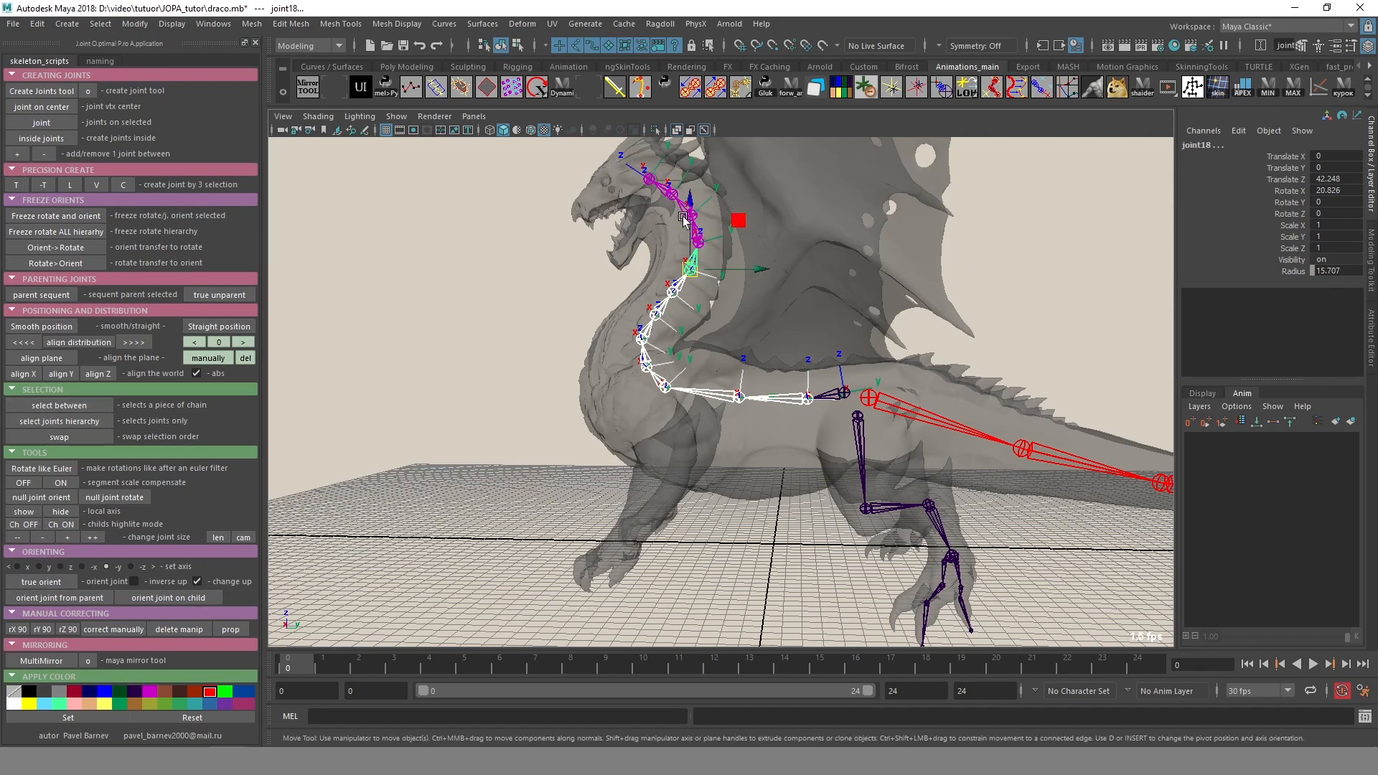
pyautogui.click(754, 458)
pyautogui.click(777, 394)
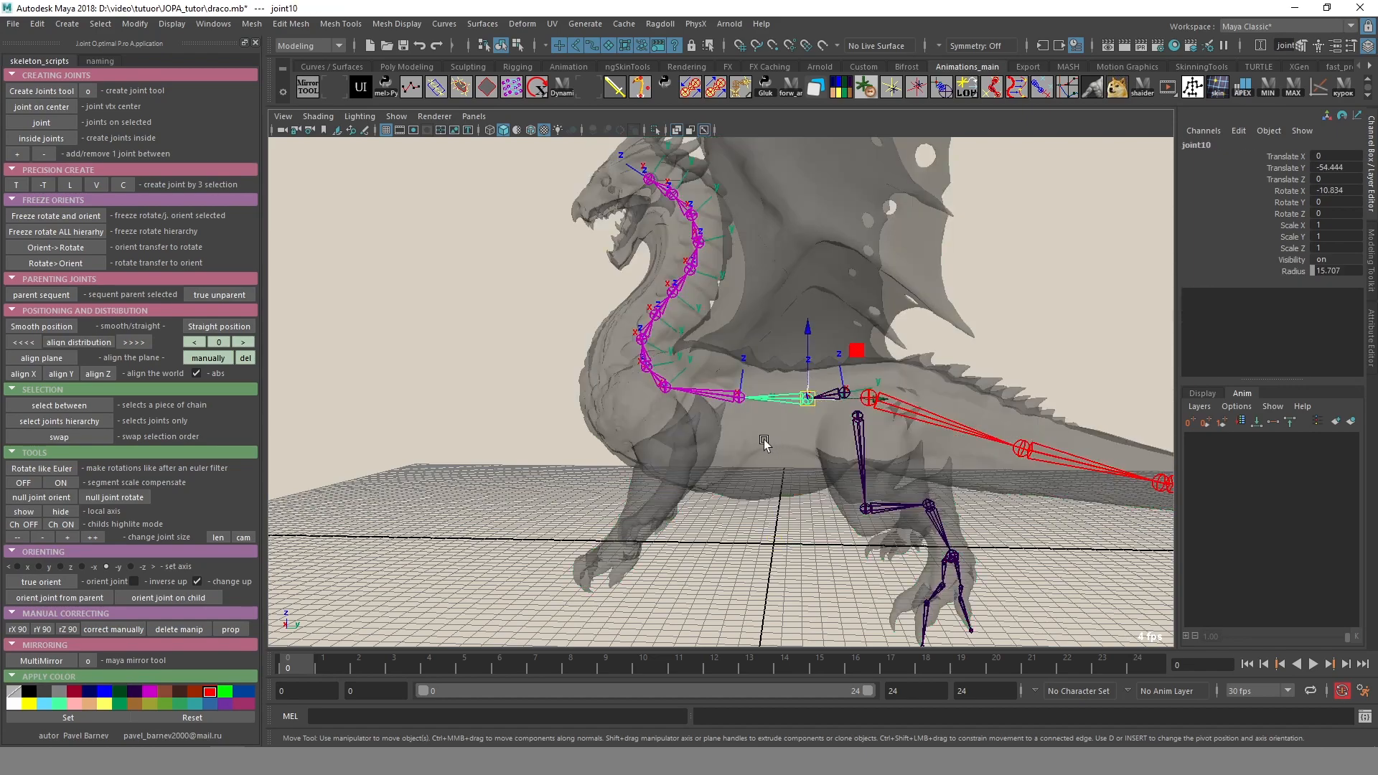
pyautogui.keyDown('shift'); pyautogui.click(690, 262); pyautogui.keyUp('shift')
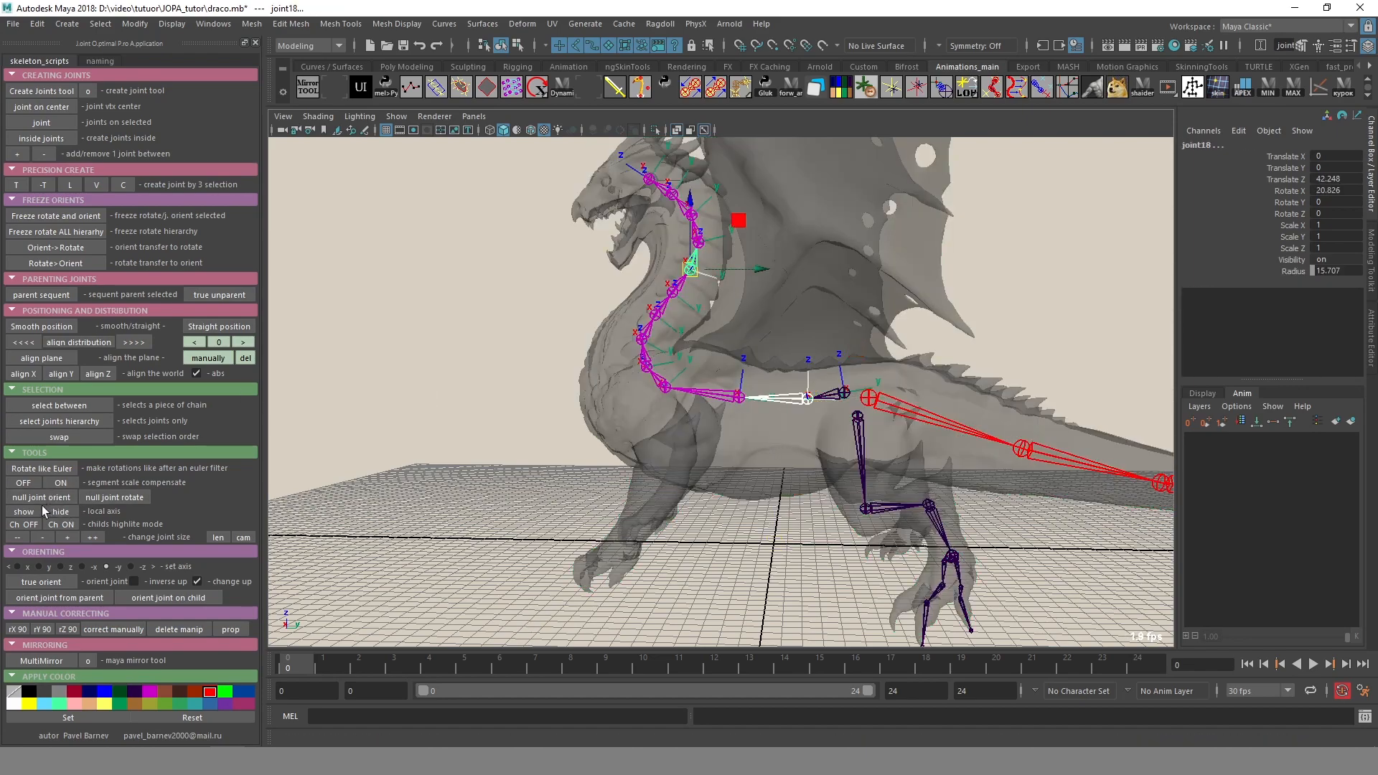
pyautogui.click(67, 405)
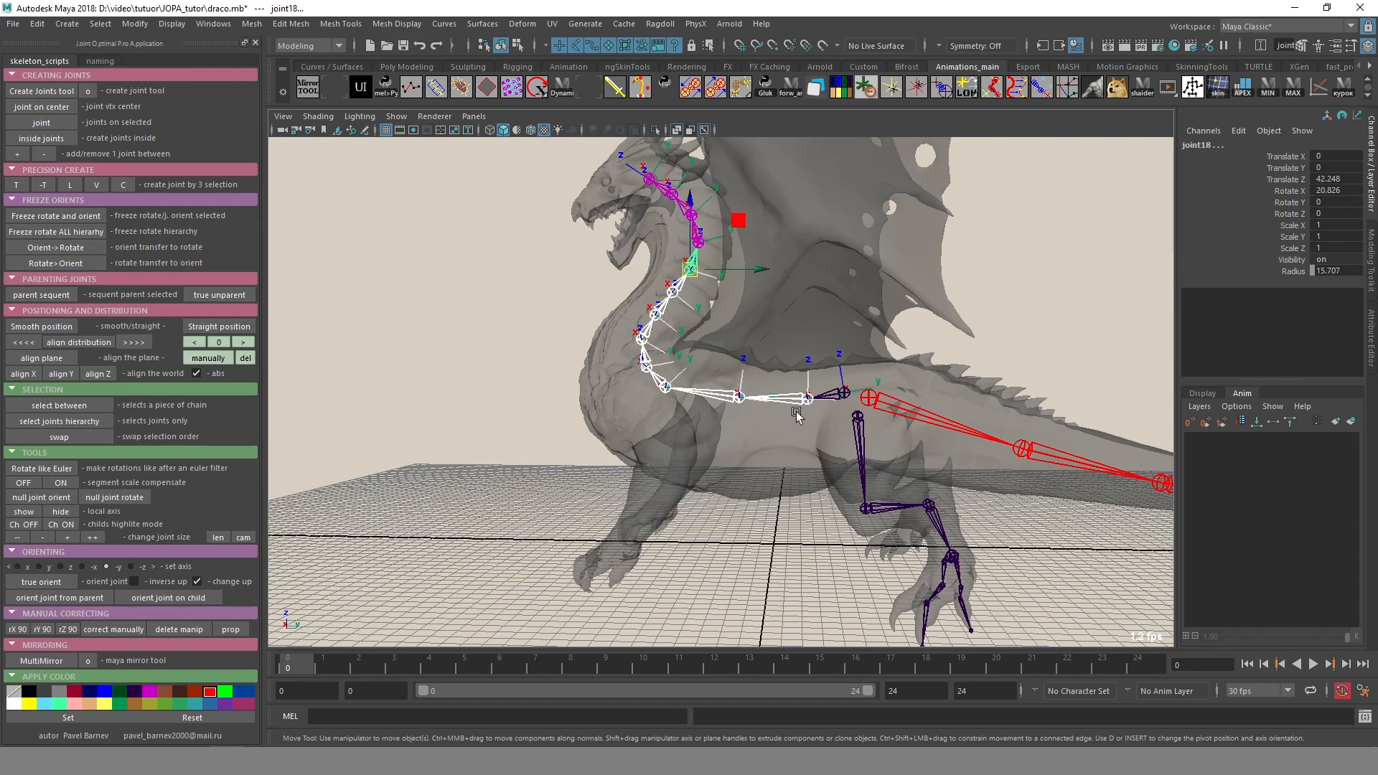
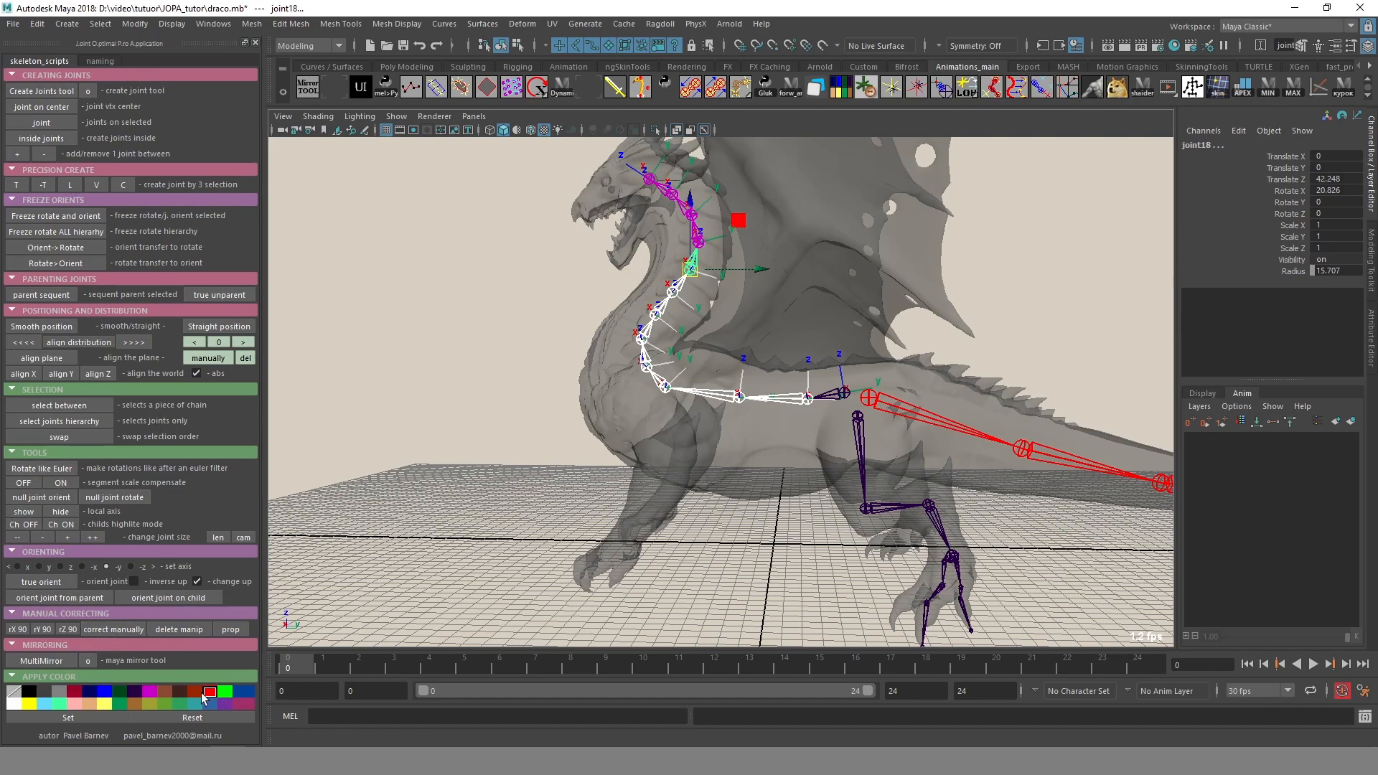
# Colour the selected spine and neck joints yellow and the four remaining upper neck joints magenta.
pyautogui.click(103, 706)
pyautogui.click(84, 714)
pyautogui.keyDown('alt'); pyautogui.moveTo(551, 468); pyautogui.dragTo(707, 238); pyautogui.keyUp('alt')
pyautogui.click(706, 240)
pyautogui.hotkey('shift', 'Down')
pyautogui.hotkey('shift', 'Down')
pyautogui.hotkey('shift', 'Down')
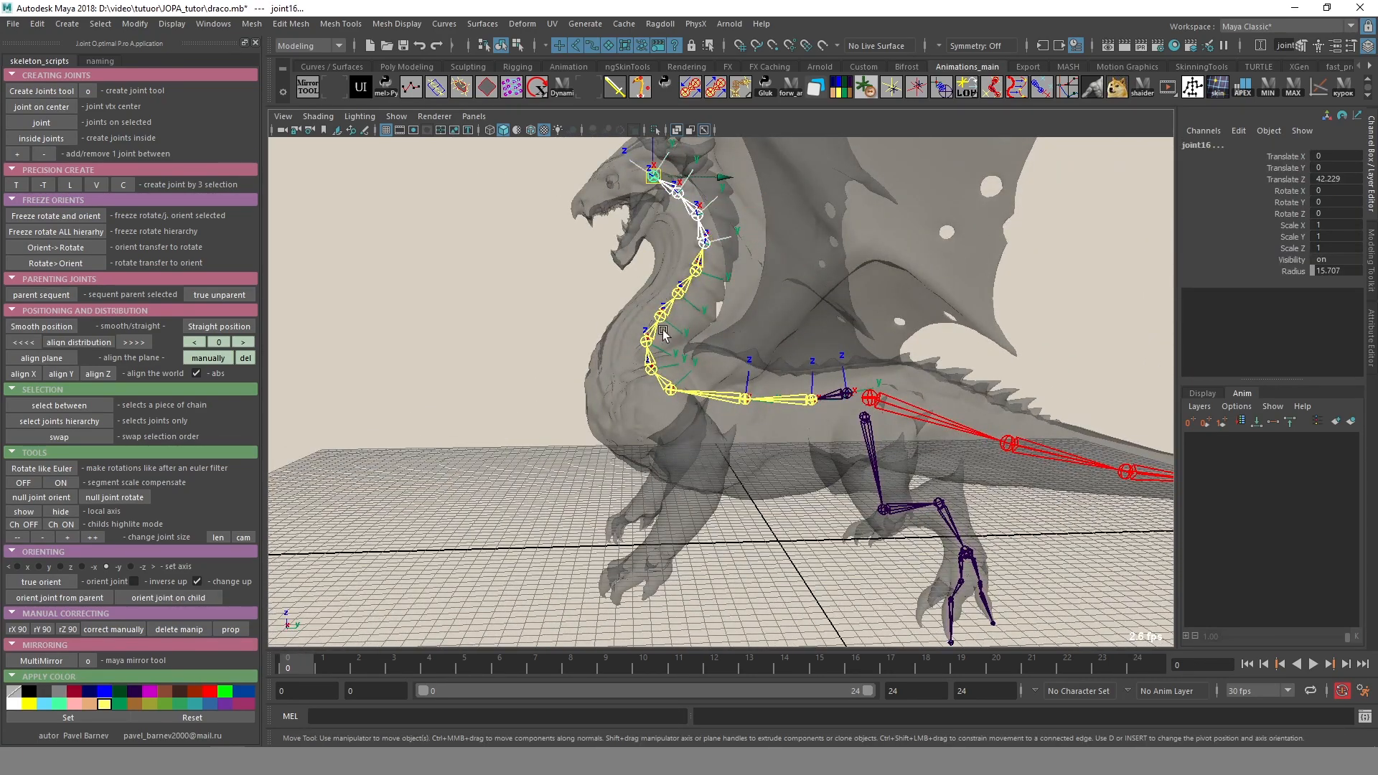
pyautogui.click(71, 719)
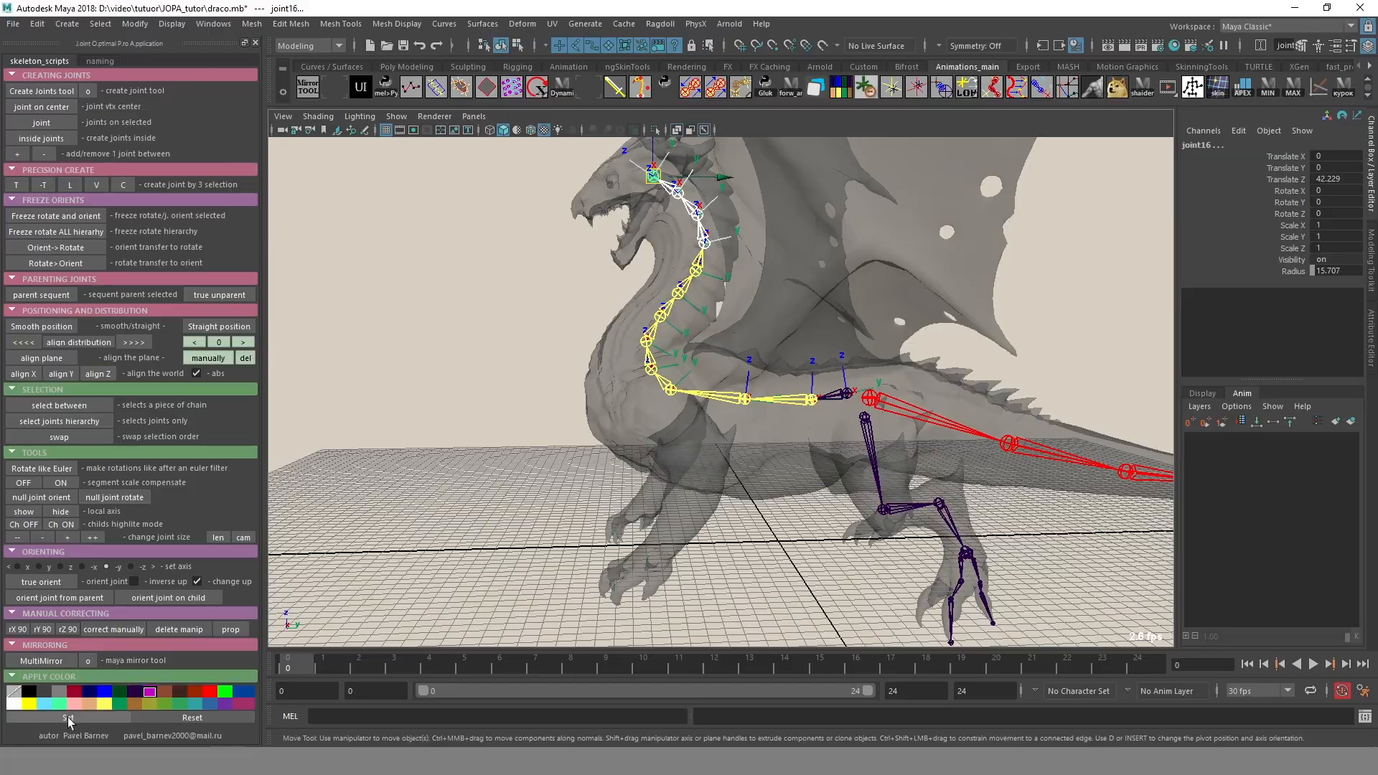
pyautogui.click(473, 508)
# Examine the coloured spine and neck joints from the front and the side of the dragon.
pyautogui.keyDown('alt'); pyautogui.moveTo(547, 539); pyautogui.dragTo(476, 576, button='middle'); pyautogui.keyUp('alt')
pyautogui.keyDown('alt'); pyautogui.moveTo(693, 274); pyautogui.dragTo(576, 394); pyautogui.keyUp('alt')
pyautogui.keyDown('alt'); pyautogui.moveTo(575, 395); pyautogui.dragTo(649, 409, button='right'); pyautogui.keyUp('alt')
pyautogui.keyDown('alt'); pyautogui.moveTo(649, 409); pyautogui.dragTo(837, 496); pyautogui.keyUp('alt')
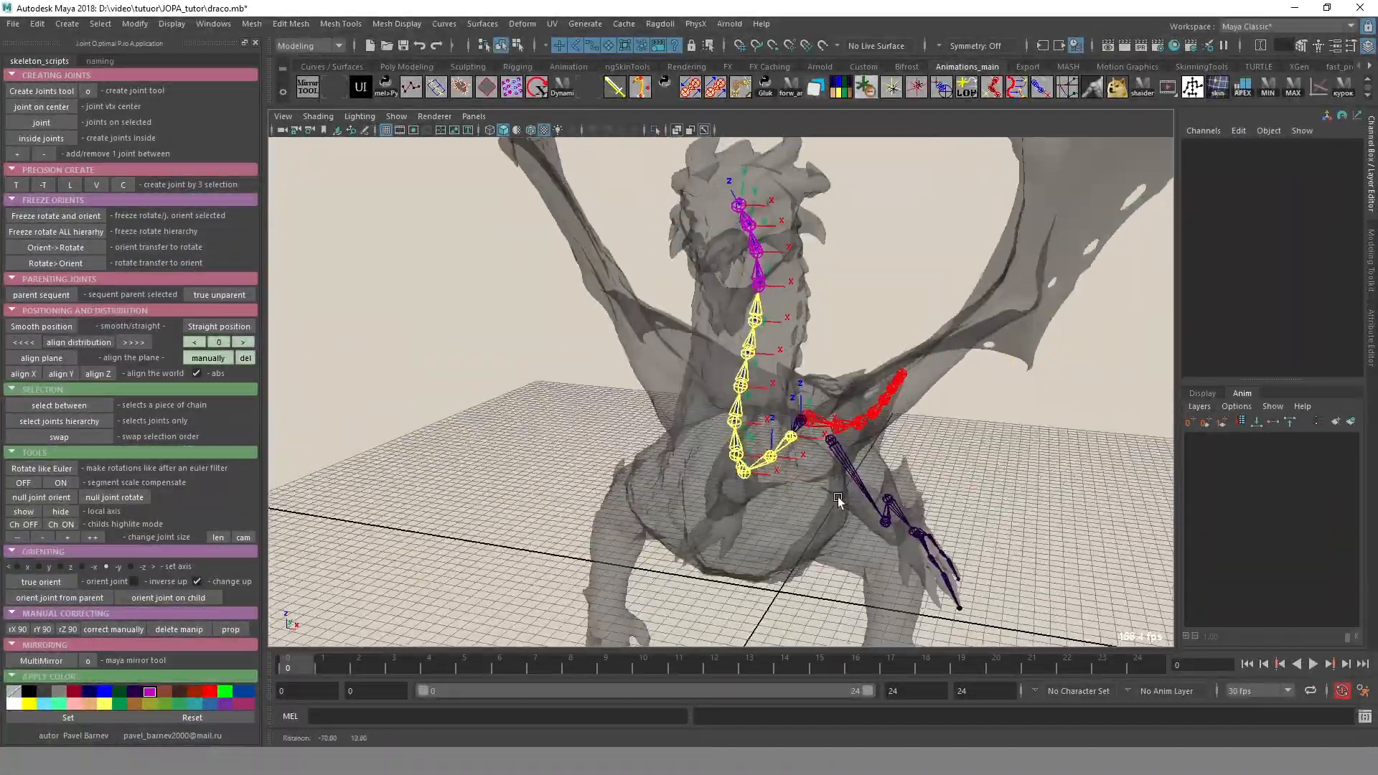
pyautogui.keyDown('alt'); pyautogui.moveTo(837, 496); pyautogui.dragTo(868, 308, button='middle'); pyautogui.keyUp('alt')
pyautogui.keyDown('alt'); pyautogui.moveTo(869, 308); pyautogui.dragTo(725, 301, button='right'); pyautogui.keyUp('alt')
pyautogui.keyDown('alt'); pyautogui.moveTo(725, 302); pyautogui.dragTo(525, 295); pyautogui.keyUp('alt')
pyautogui.keyDown('alt'); pyautogui.moveTo(526, 295); pyautogui.dragTo(667, 395, button='right'); pyautogui.keyUp('alt')
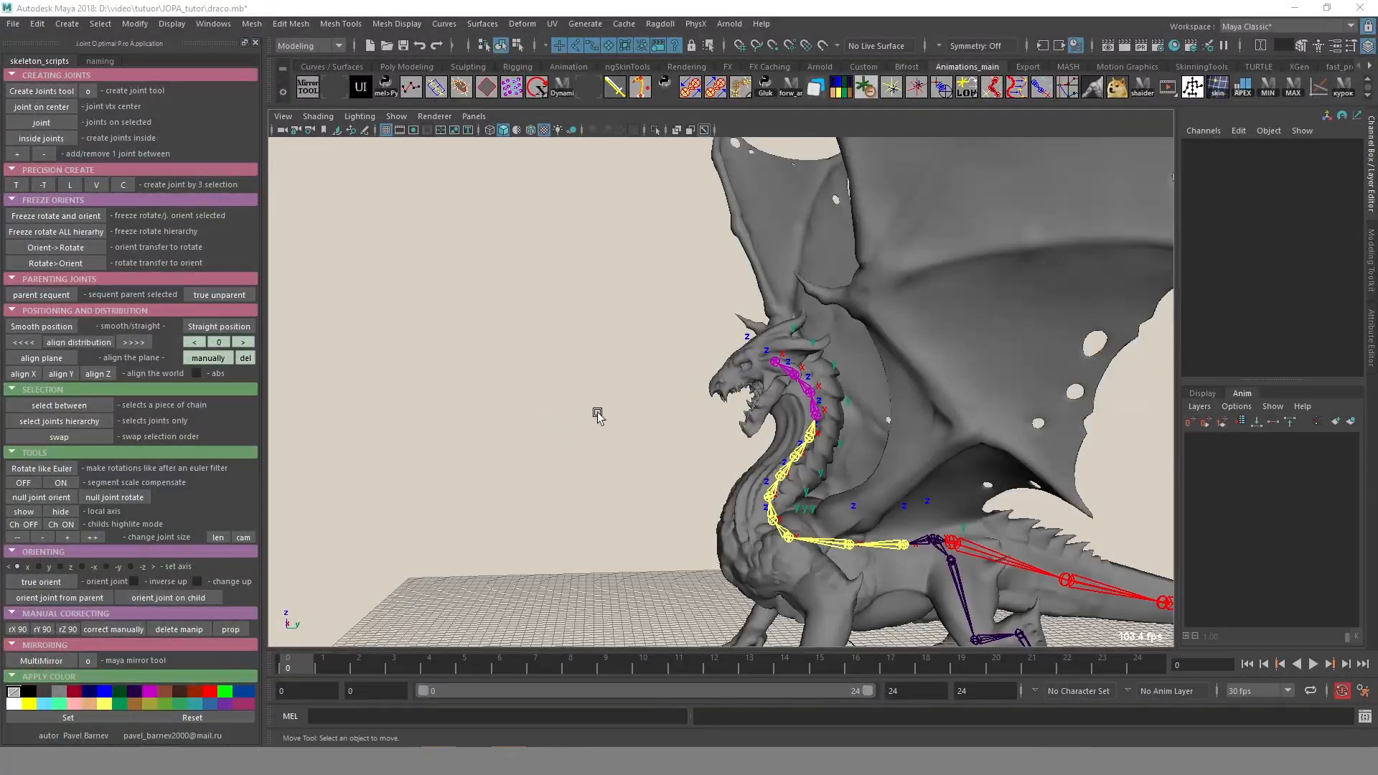
pyautogui.keyDown('alt'); pyautogui.moveTo(785, 441); pyautogui.dragTo(696, 370, button='middle'); pyautogui.keyUp('alt')
pyautogui.keyDown('alt'); pyautogui.moveTo(696, 369); pyautogui.dragTo(794, 403, button='right'); pyautogui.keyUp('alt')
pyautogui.moveTo(697, 362)
pyautogui.keyDown('alt'); pyautogui.mouseDown()
pyautogui.moveTo(684, 388)
pyautogui.moveTo(760, 393)
pyautogui.moveTo(486, 419)
pyautogui.moveTo(526, 424)
pyautogui.mouseUp(); pyautogui.keyUp('alt')
pyautogui.keyDown('alt'); pyautogui.moveTo(526, 424); pyautogui.dragTo(663, 425, button='right'); pyautogui.keyUp('alt')
pyautogui.keyDown('alt'); pyautogui.moveTo(664, 425); pyautogui.dragTo(698, 434); pyautogui.keyUp('alt')
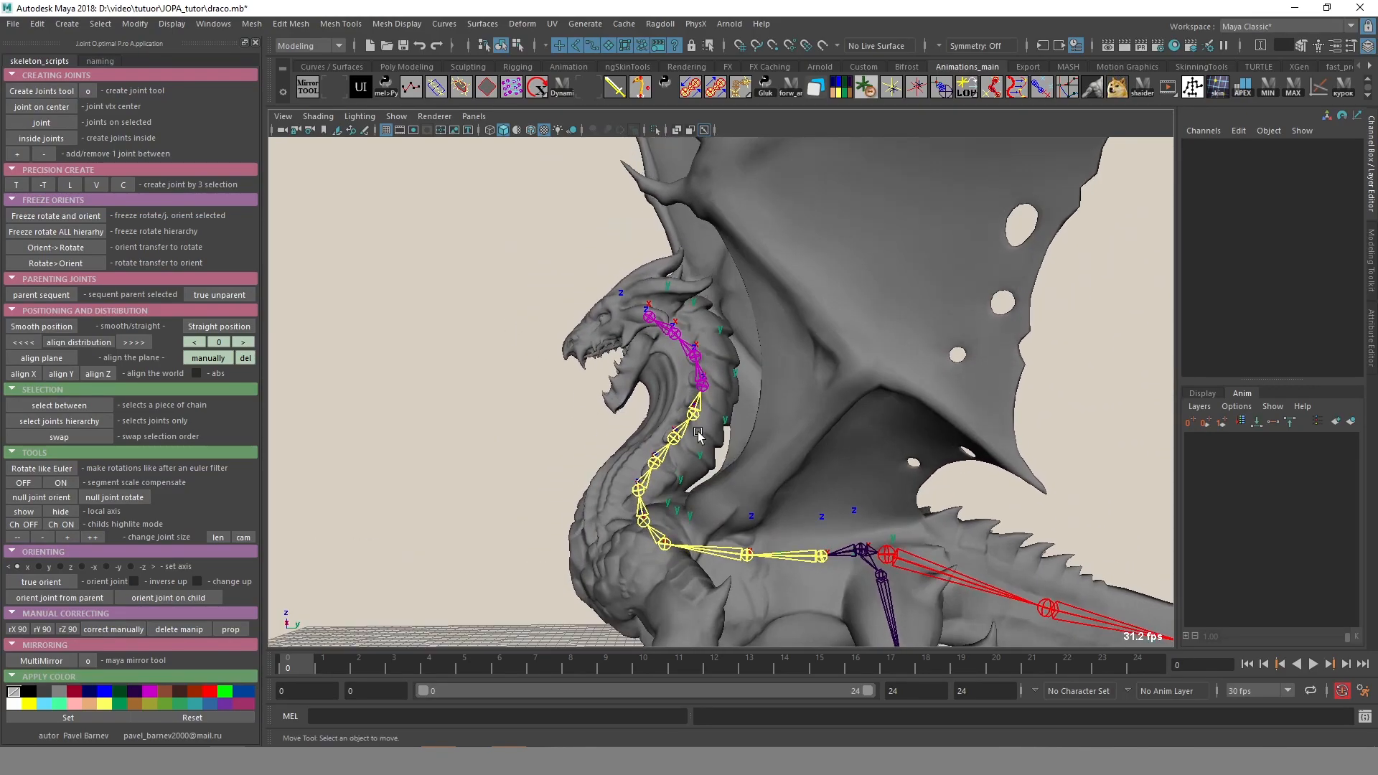
pyautogui.click(684, 343)
pyautogui.click(698, 374)
pyautogui.click(666, 454)
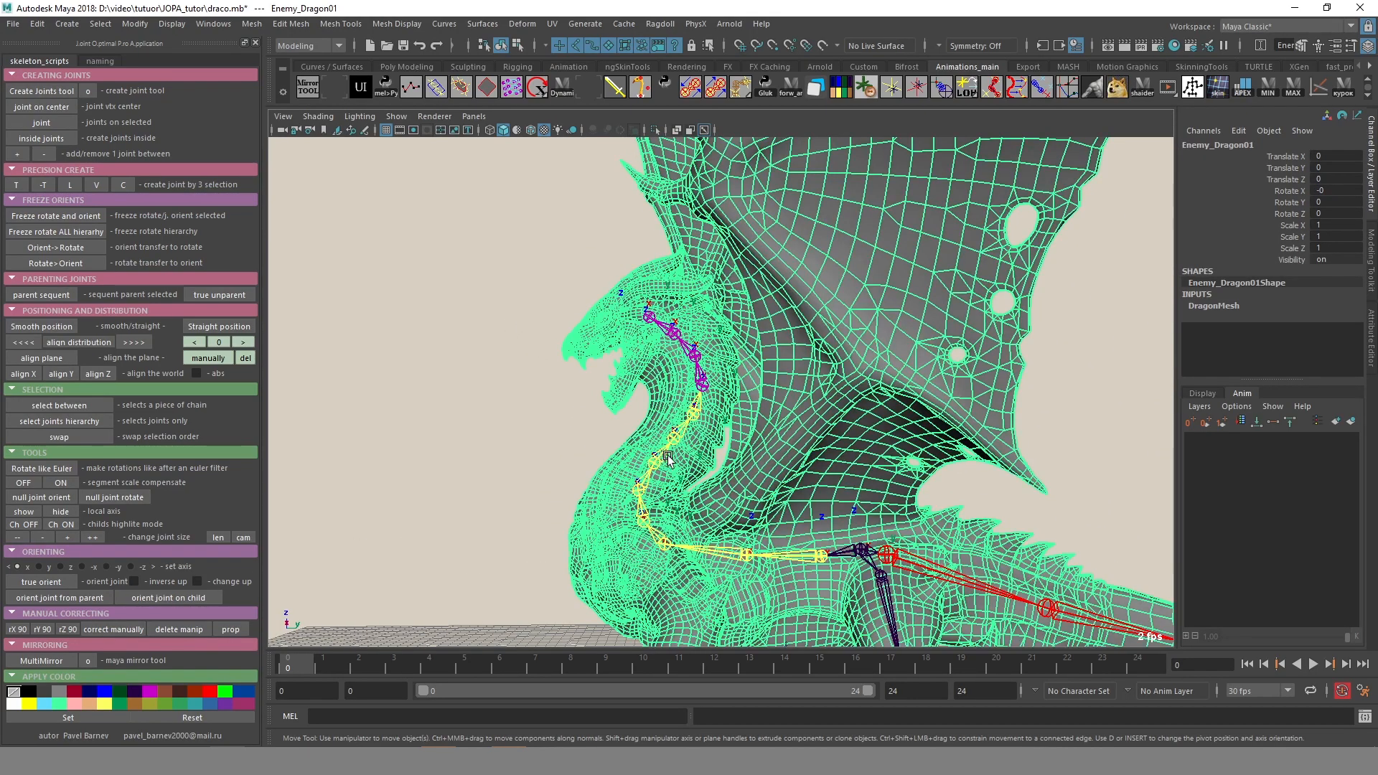
pyautogui.hotkey('ctrl', 'z')
pyautogui.hotkey('ctrl', 'z')
pyautogui.hotkey('ctrl', 'z')
# Select the piece of neck chain from the second-lowest neck joint up to the lowest magenta joint.
pyautogui.keyDown('alt'); pyautogui.moveTo(645, 429); pyautogui.dragTo(677, 433); pyautogui.keyUp('alt')
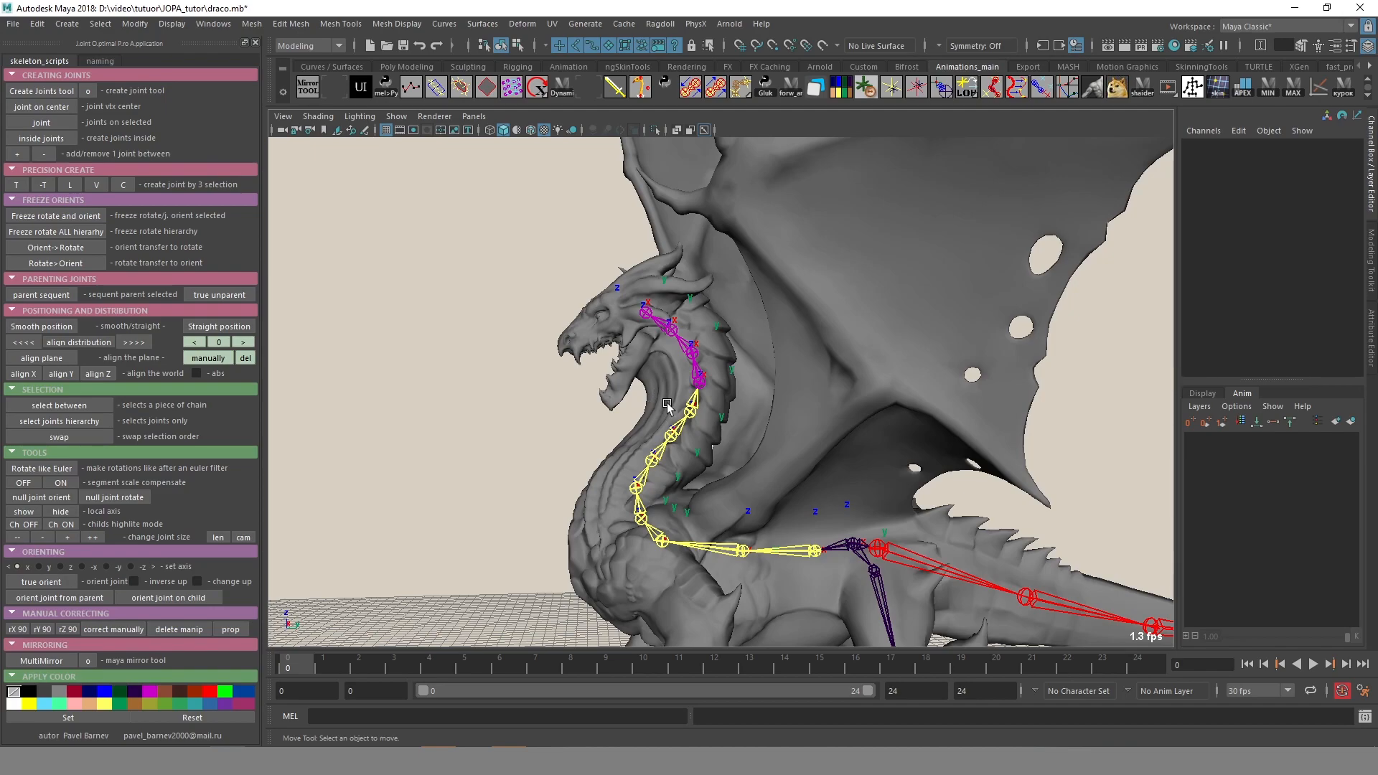
pyautogui.keyDown('alt'); pyautogui.moveTo(659, 447); pyautogui.dragTo(752, 408, button='right'); pyautogui.keyUp('alt')
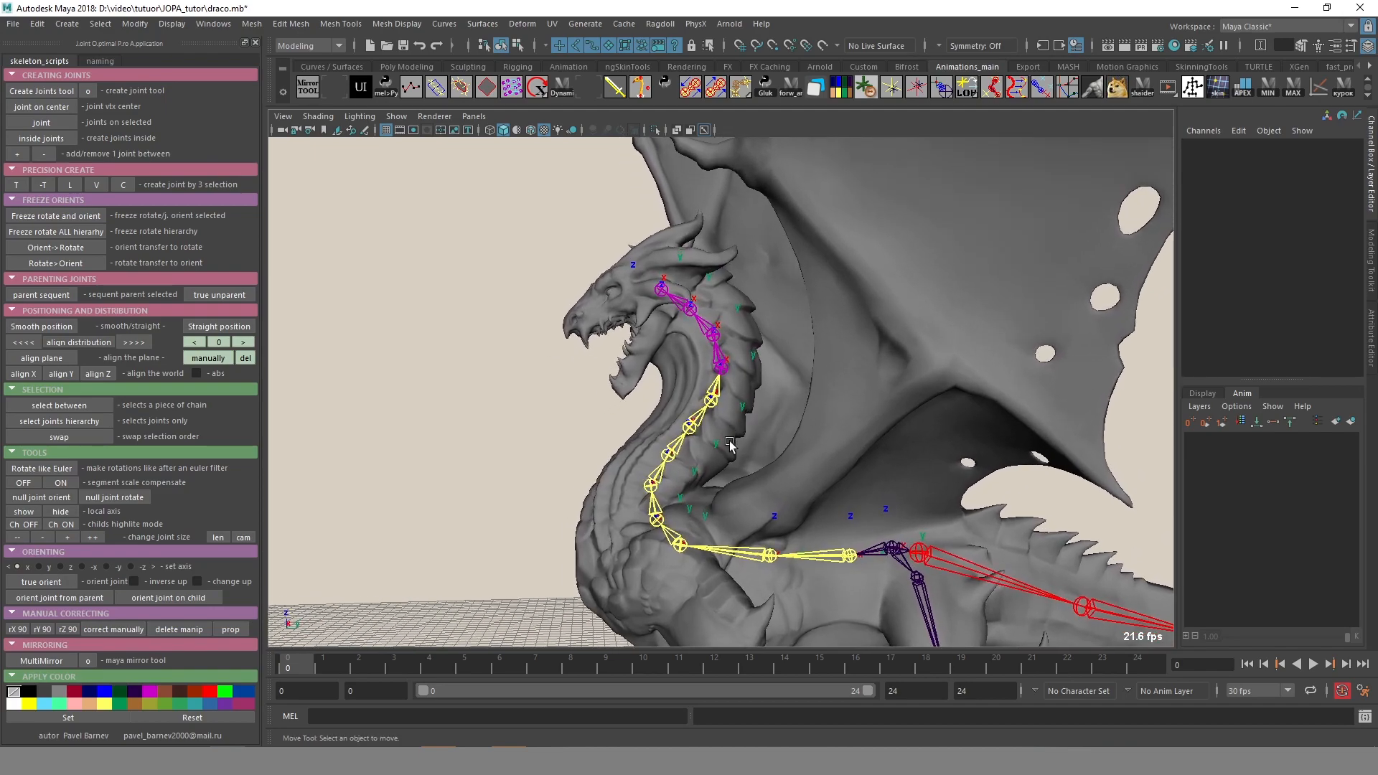
pyautogui.click(657, 511)
pyautogui.keyDown('shift'); pyautogui.click(721, 365); pyautogui.keyUp('shift')
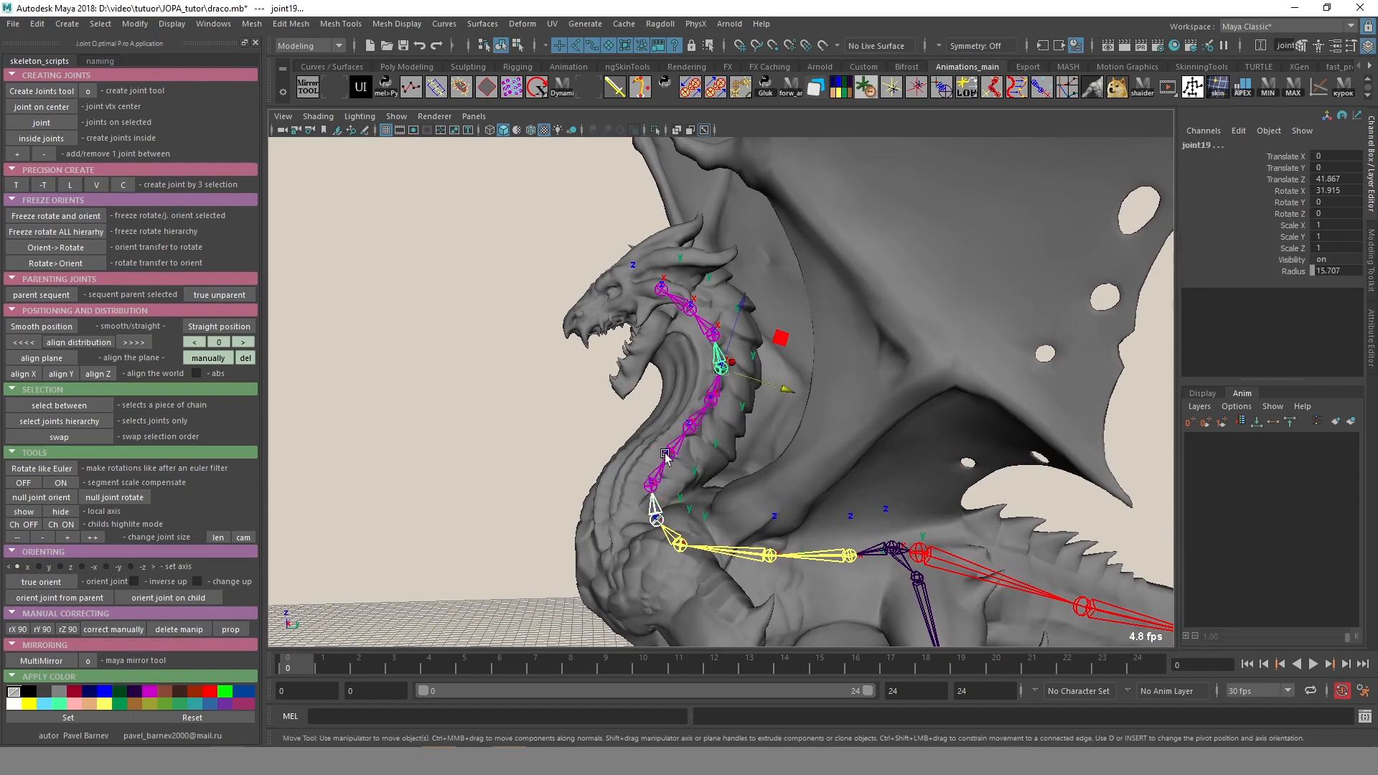
pyautogui.click(61, 406)
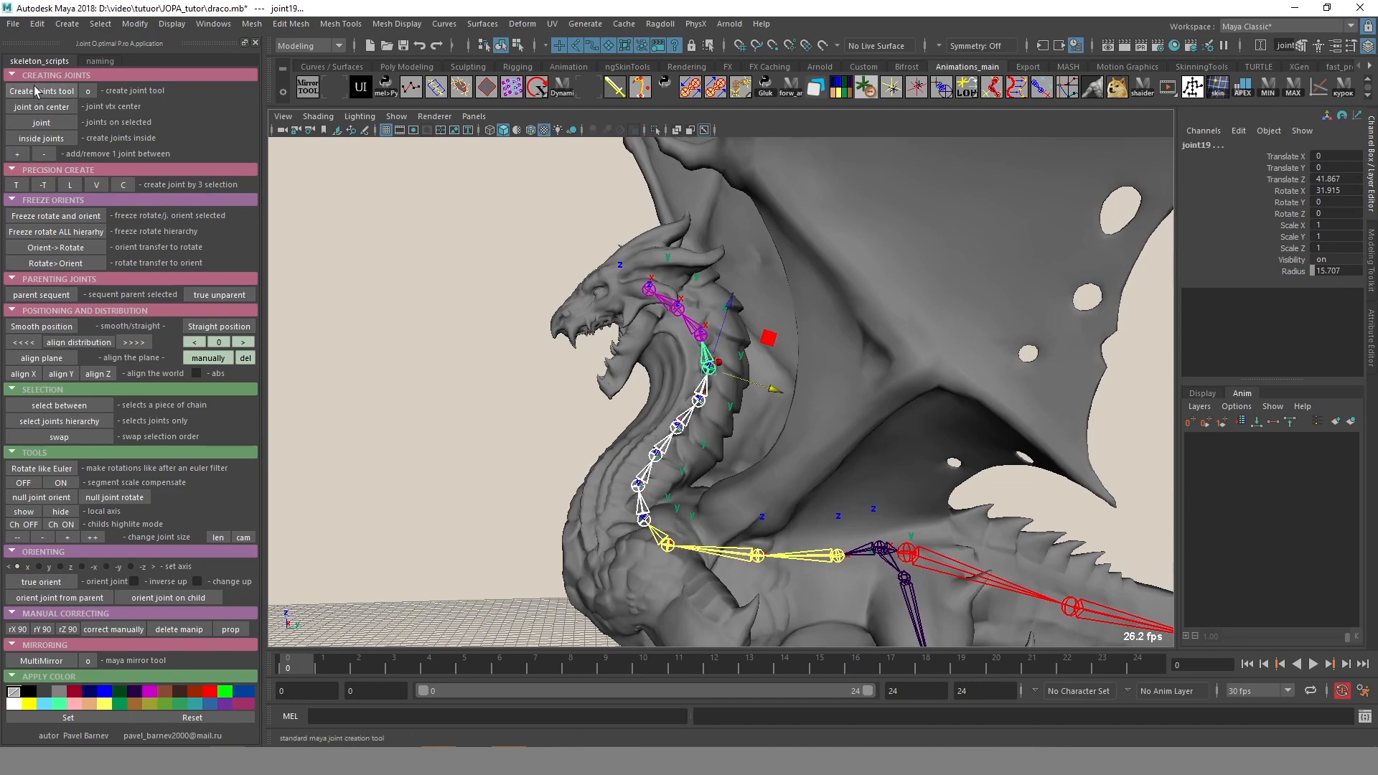
# Create inside joints on the selected neck joints, move them forward toward the throat, and return the selection to their parent joints.
pyautogui.click(39, 142)
pyautogui.moveTo(779, 352); pyautogui.dragTo(749, 361)
pyautogui.press('Up')
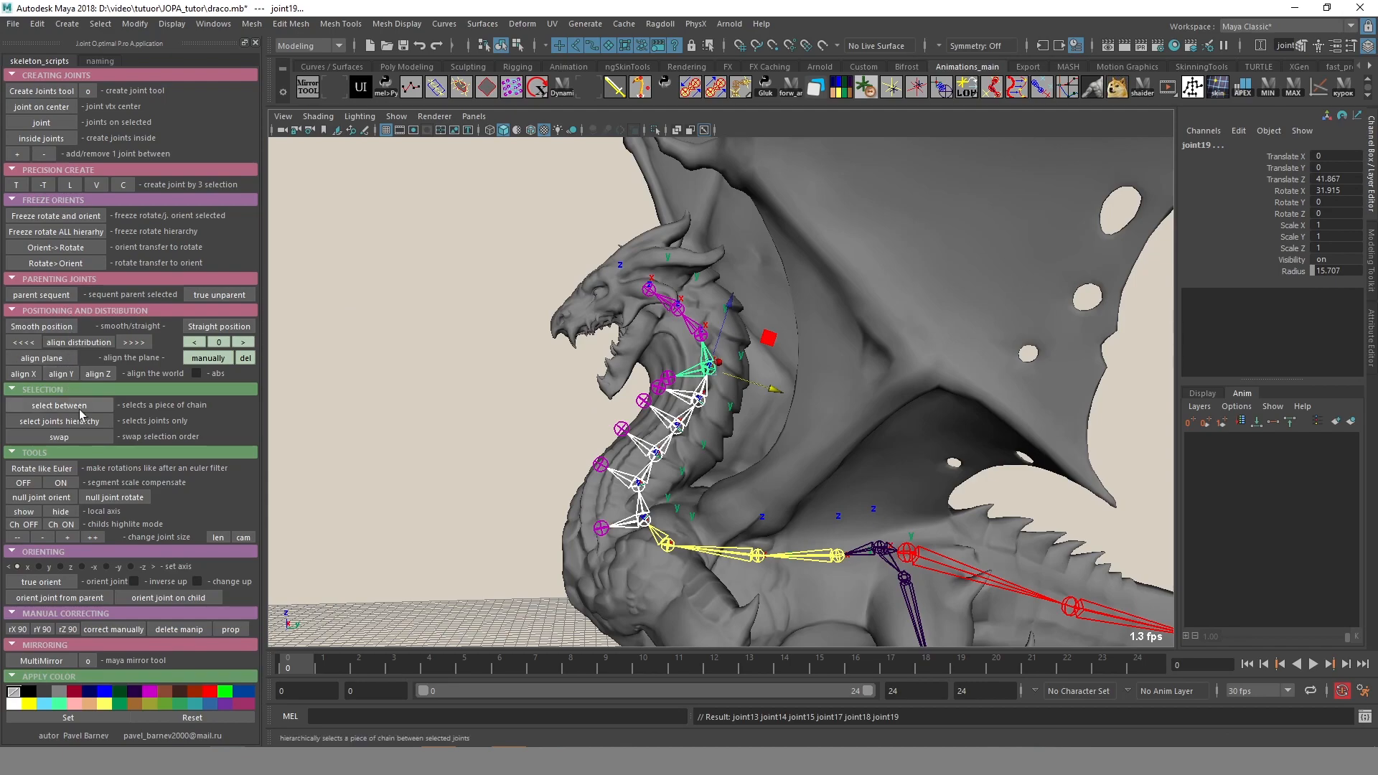
# Create child joints on the selected neck joints and reposition the outer joints to fit the throat and the back of the neck.
pyautogui.click(41, 139)
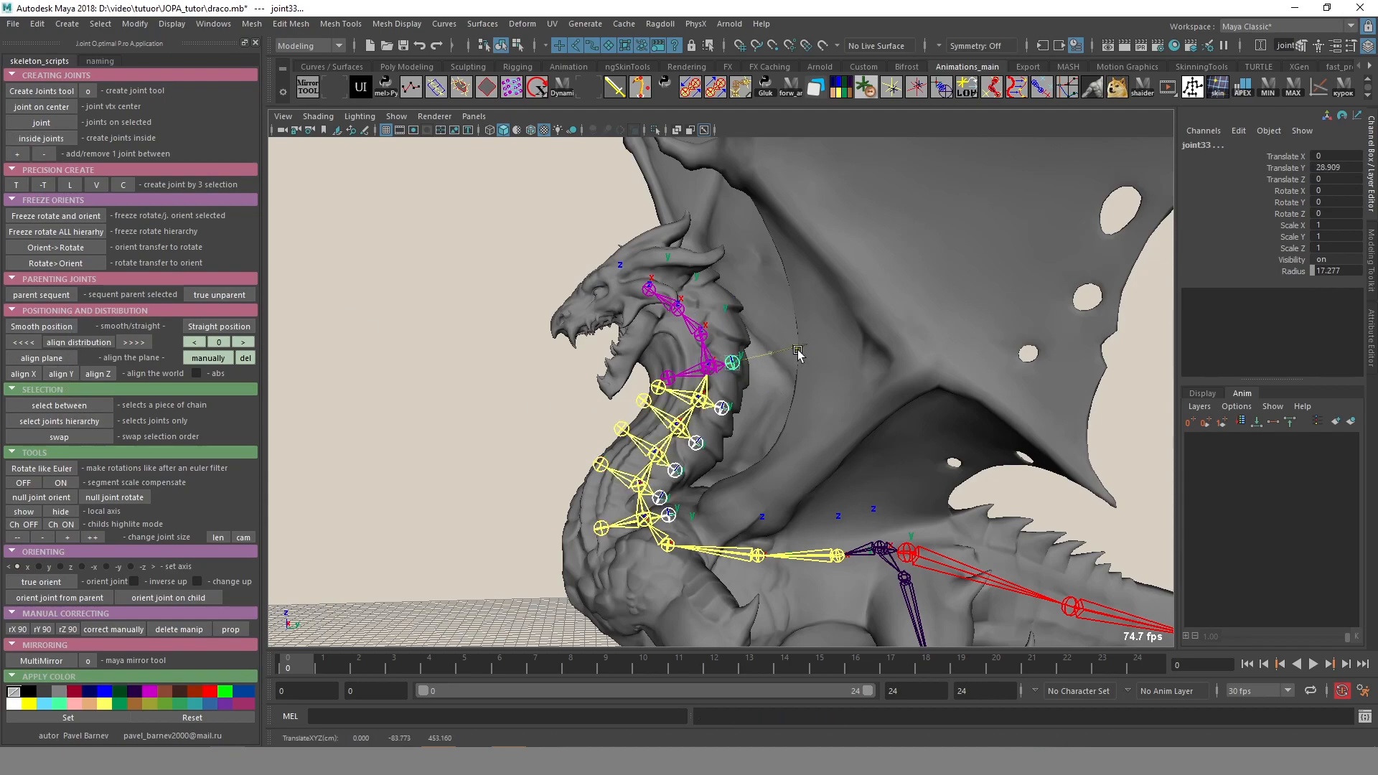
pyautogui.scroll(2, 750, 471)
pyautogui.click(572, 483)
pyautogui.keyDown('alt'); pyautogui.moveTo(647, 505); pyautogui.dragTo(669, 465, button='middle'); pyautogui.keyUp('alt')
pyautogui.press('Up')
pyautogui.moveTo(629, 472); pyautogui.dragTo(595, 467, button='middle')
pyautogui.click(677, 493)
pyautogui.moveTo(742, 475); pyautogui.dragTo(746, 464, button='middle')
pyautogui.click(721, 425)
pyautogui.moveTo(785, 420); pyautogui.dragTo(797, 415)
# Select the six joints along the back of the neck in order and apply Smooth position to them.
pyautogui.press('q')
pyautogui.click(689, 505)
pyautogui.keyDown('shift'); pyautogui.click(680, 482); pyautogui.keyUp('shift')
pyautogui.keyDown('shift'); pyautogui.click(694, 461); pyautogui.keyUp('shift')
pyautogui.keyDown('shift'); pyautogui.click(731, 423); pyautogui.keyUp('shift')
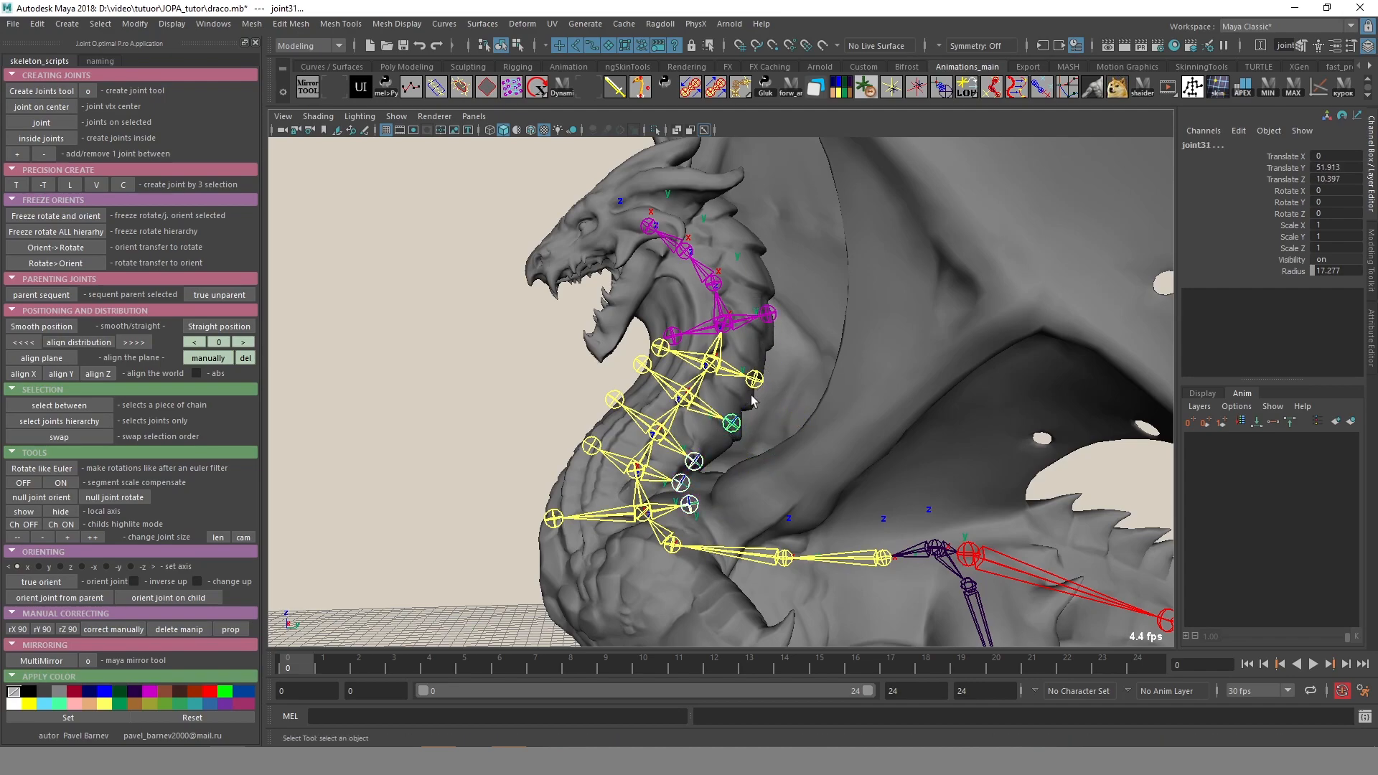
pyautogui.keyDown('shift'); pyautogui.click(754, 378); pyautogui.keyUp('shift')
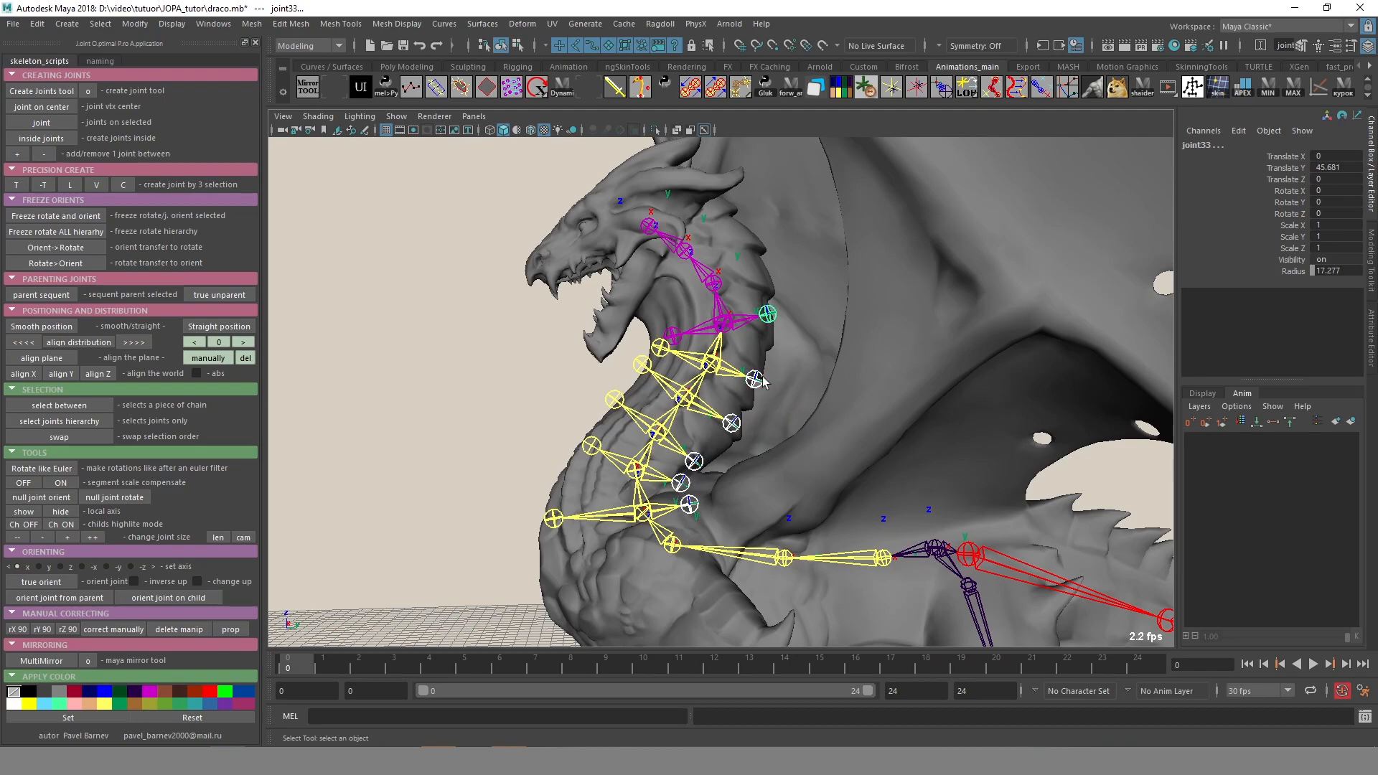
pyautogui.click(64, 328)
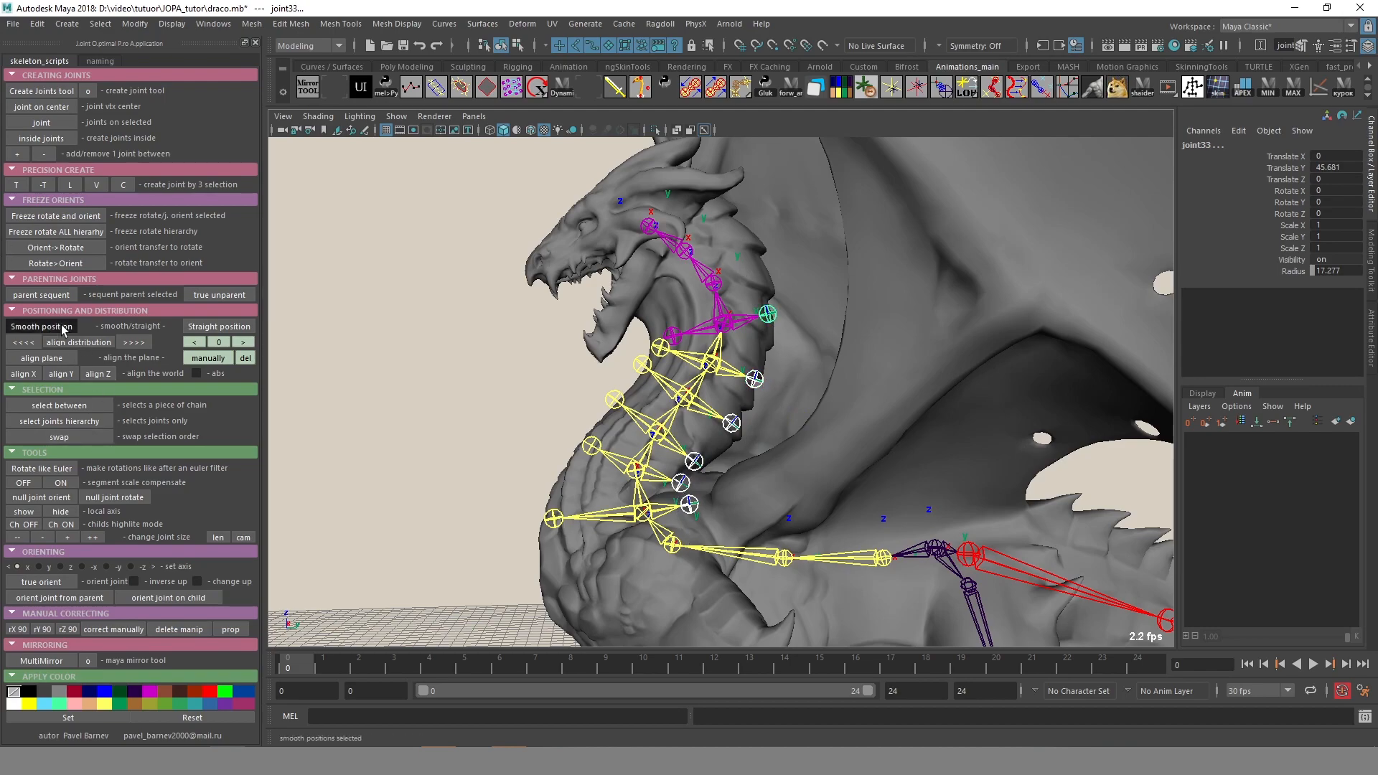
pyautogui.click(64, 328)
# Select the six throat joints from the chest up to the jaw and apply Smooth position to them.
pyautogui.moveTo(698, 497)
pyautogui.keyDown('alt'); pyautogui.mouseDown()
pyautogui.moveTo(674, 467)
pyautogui.moveTo(692, 490)
pyautogui.mouseUp(); pyautogui.keyUp('alt')
pyautogui.hotkey('alt', 'x')
pyautogui.hotkey('alt', 'x')
pyautogui.click(558, 513)
pyautogui.keyDown('shift'); pyautogui.click(594, 443); pyautogui.keyUp('shift')
pyautogui.keyDown('shift'); pyautogui.click(617, 396); pyautogui.keyUp('shift')
pyautogui.keyDown('shift'); pyautogui.click(644, 361); pyautogui.keyUp('shift')
pyautogui.keyDown('shift'); pyautogui.click(662, 345); pyautogui.keyUp('shift')
pyautogui.keyDown('shift'); pyautogui.click(674, 332); pyautogui.keyUp('shift')
pyautogui.click(48, 328)
pyautogui.click(48, 329)
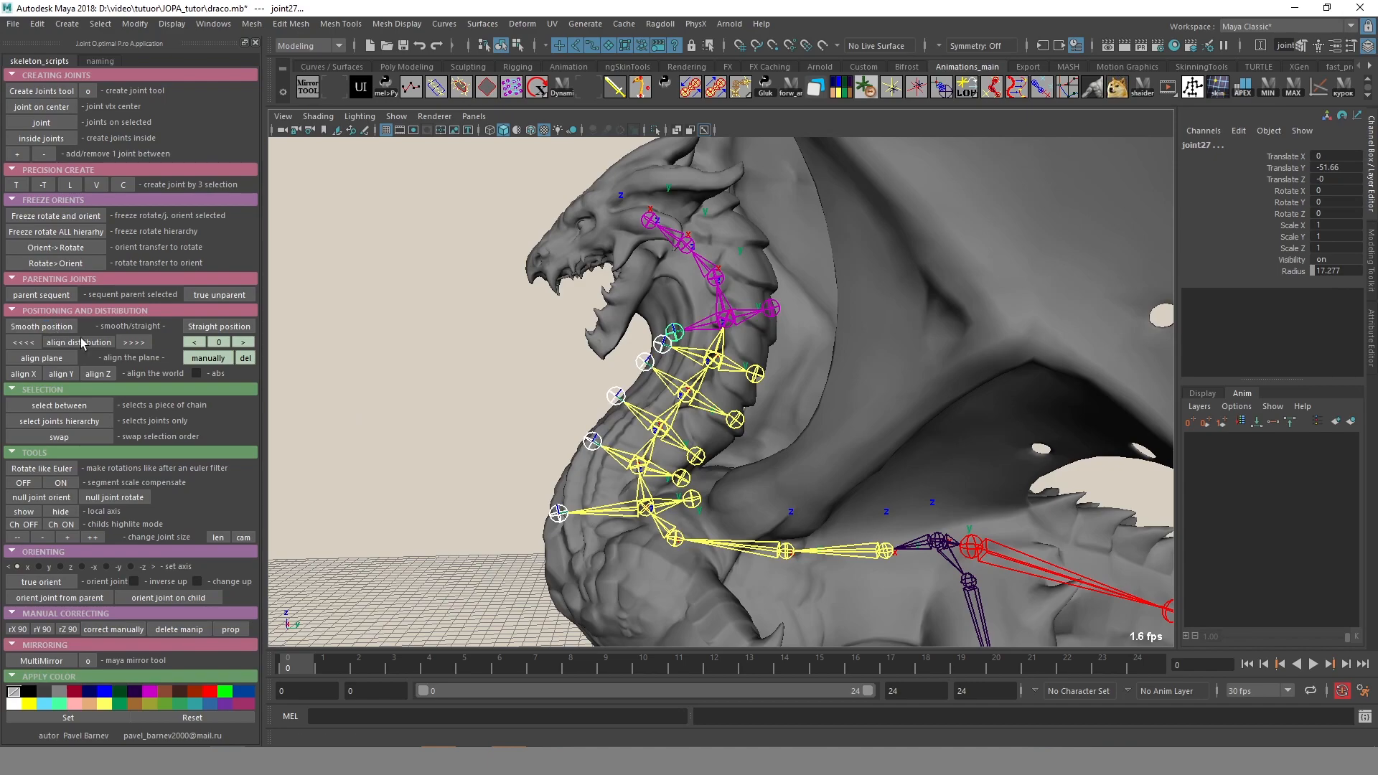
# Try Straight position on the selected throat joints and undo it.
pyautogui.click(212, 331)
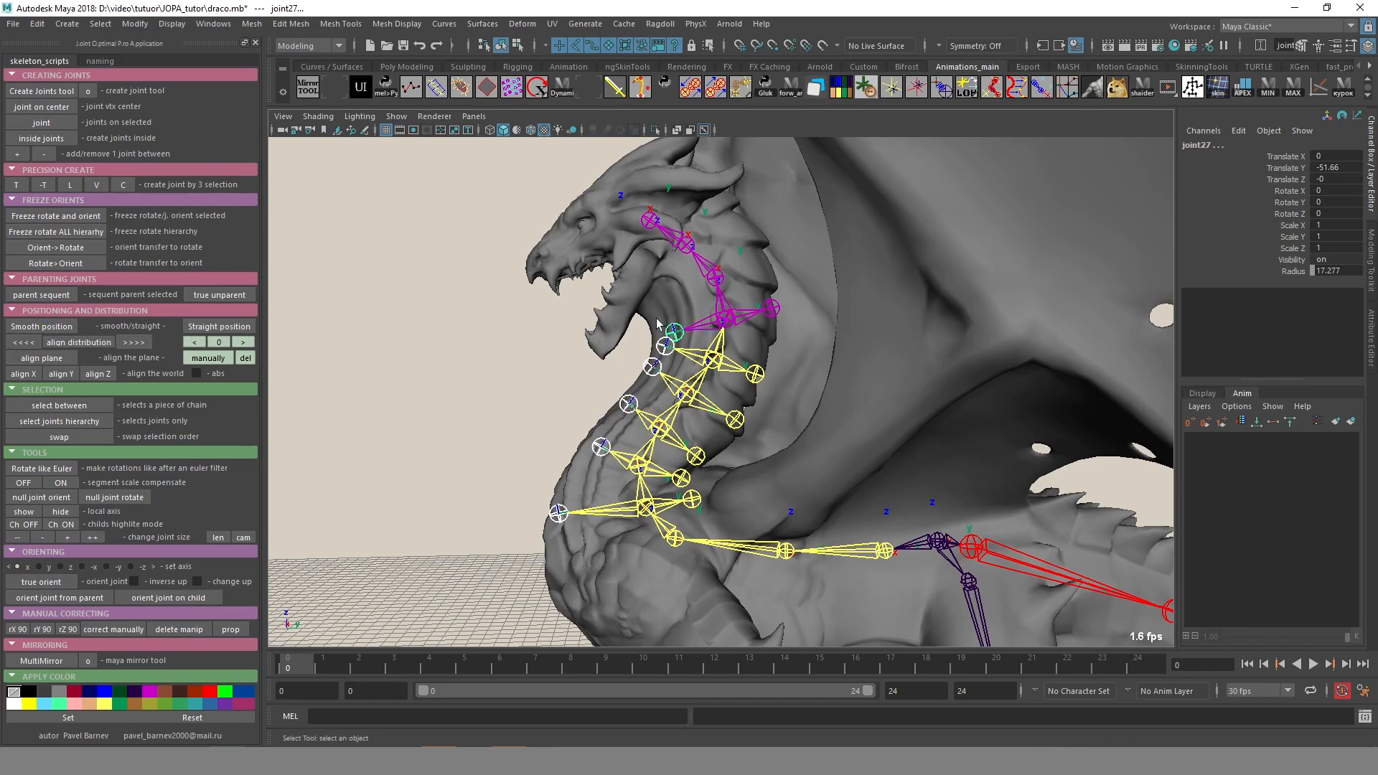
pyautogui.keyDown('alt'); pyautogui.moveTo(633, 455); pyautogui.dragTo(624, 449); pyautogui.keyUp('alt')
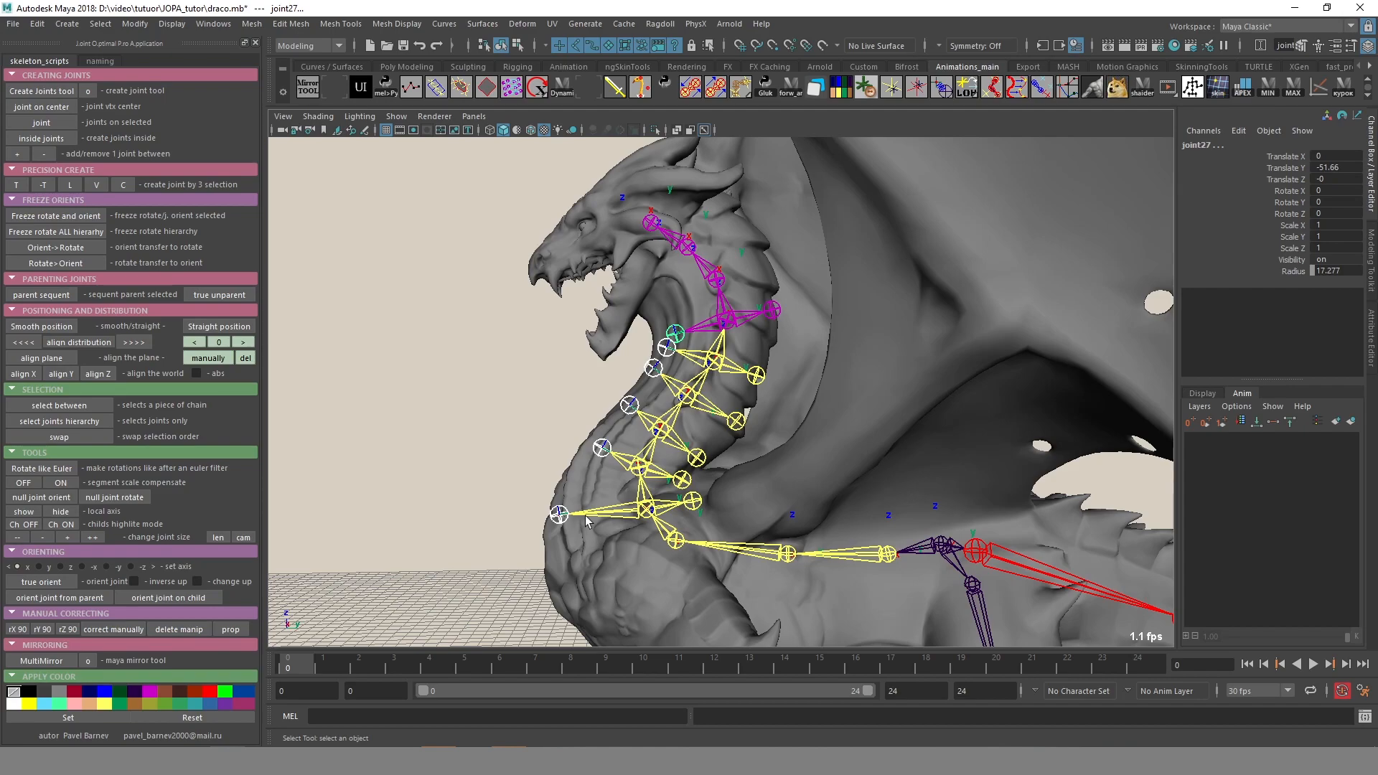
pyautogui.hotkey('ctrl', 'z')
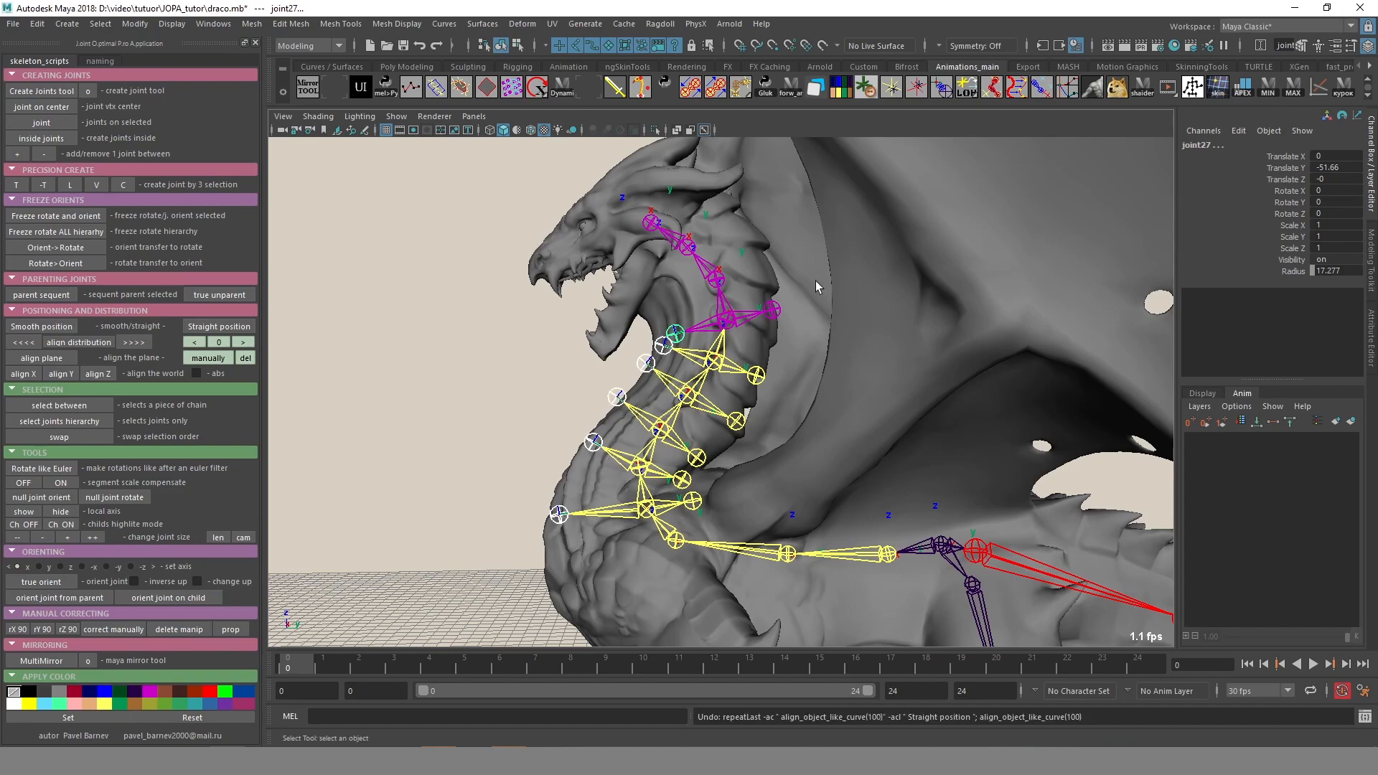
# Apply true orient to the throat joints with z as the set axis and check their local axes around the neck.
pyautogui.keyDown('alt'); pyautogui.moveTo(636, 485); pyautogui.dragTo(634, 454); pyautogui.keyUp('alt')
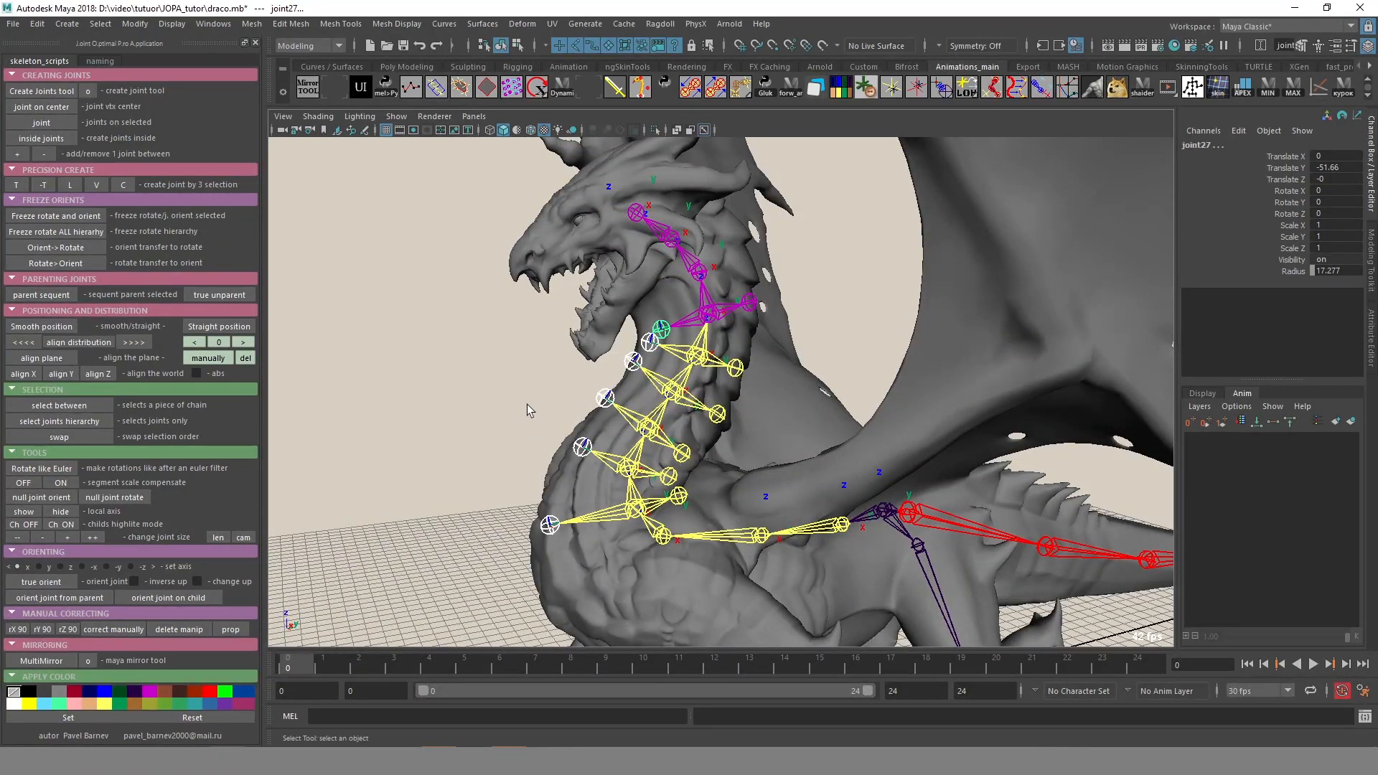
pyautogui.click(44, 581)
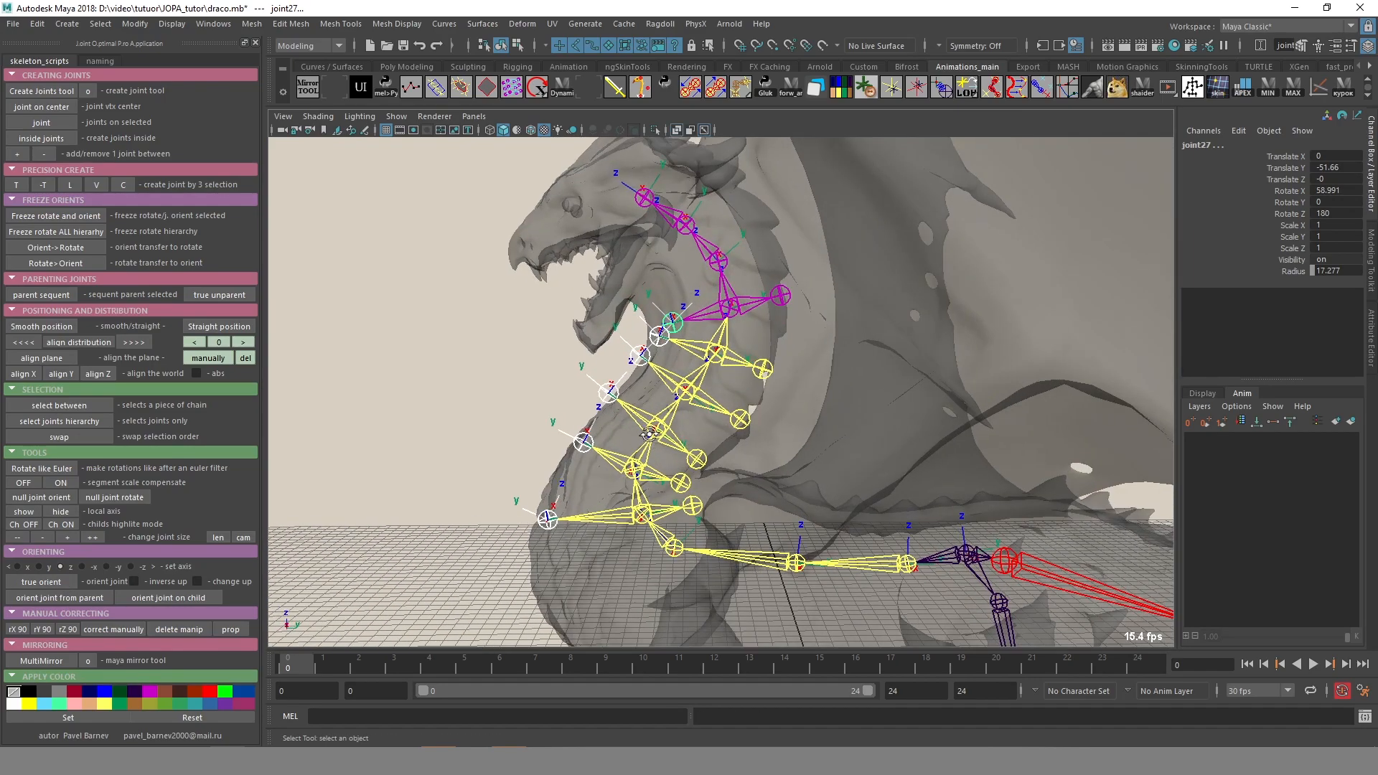
pyautogui.keyDown('alt'); pyautogui.moveTo(649, 434); pyautogui.dragTo(651, 432); pyautogui.keyUp('alt')
pyautogui.keyDown('alt'); pyautogui.moveTo(631, 362); pyautogui.dragTo(553, 508); pyautogui.keyUp('alt')
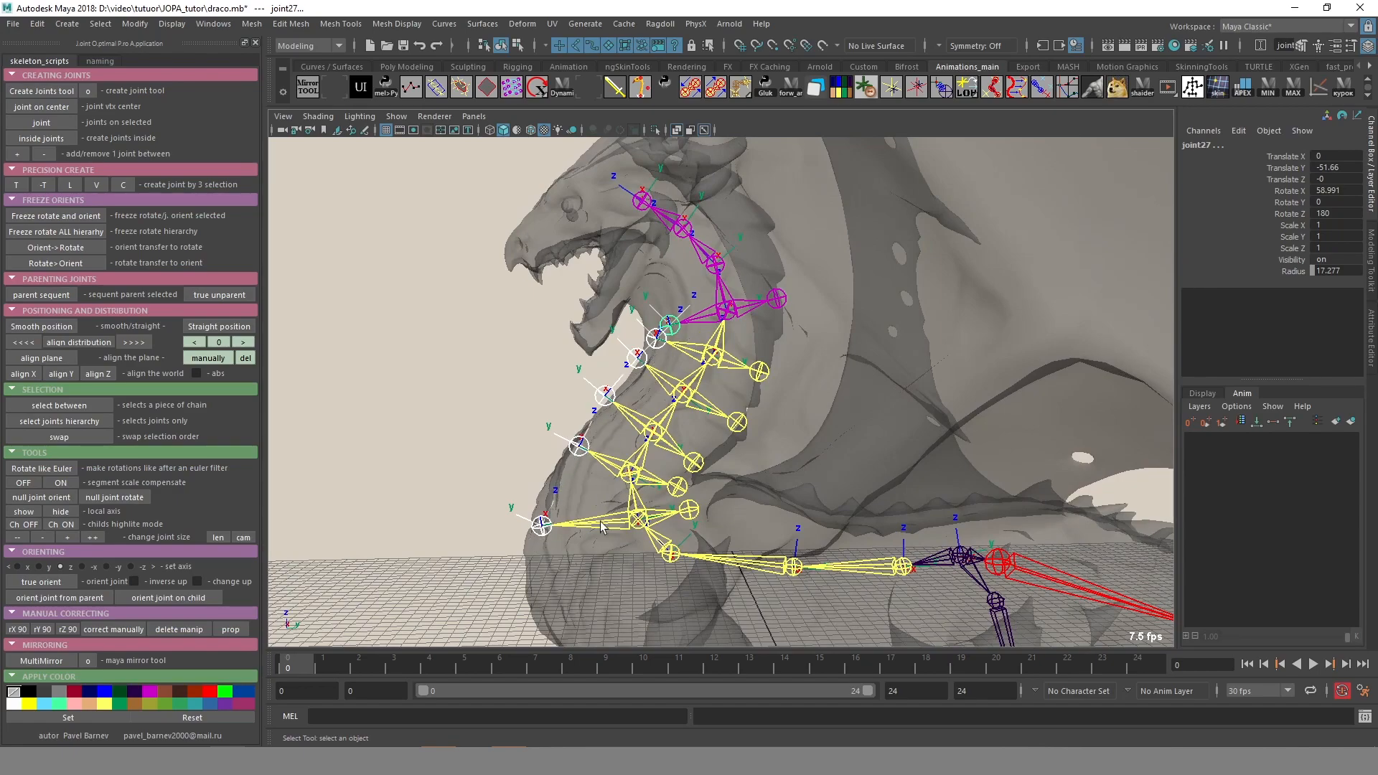
pyautogui.moveTo(597, 522)
pyautogui.keyDown('alt'); pyautogui.mouseDown()
pyautogui.moveTo(441, 509)
pyautogui.moveTo(716, 540)
pyautogui.mouseUp(); pyautogui.keyUp('alt')
pyautogui.hotkey('alt', 'x')
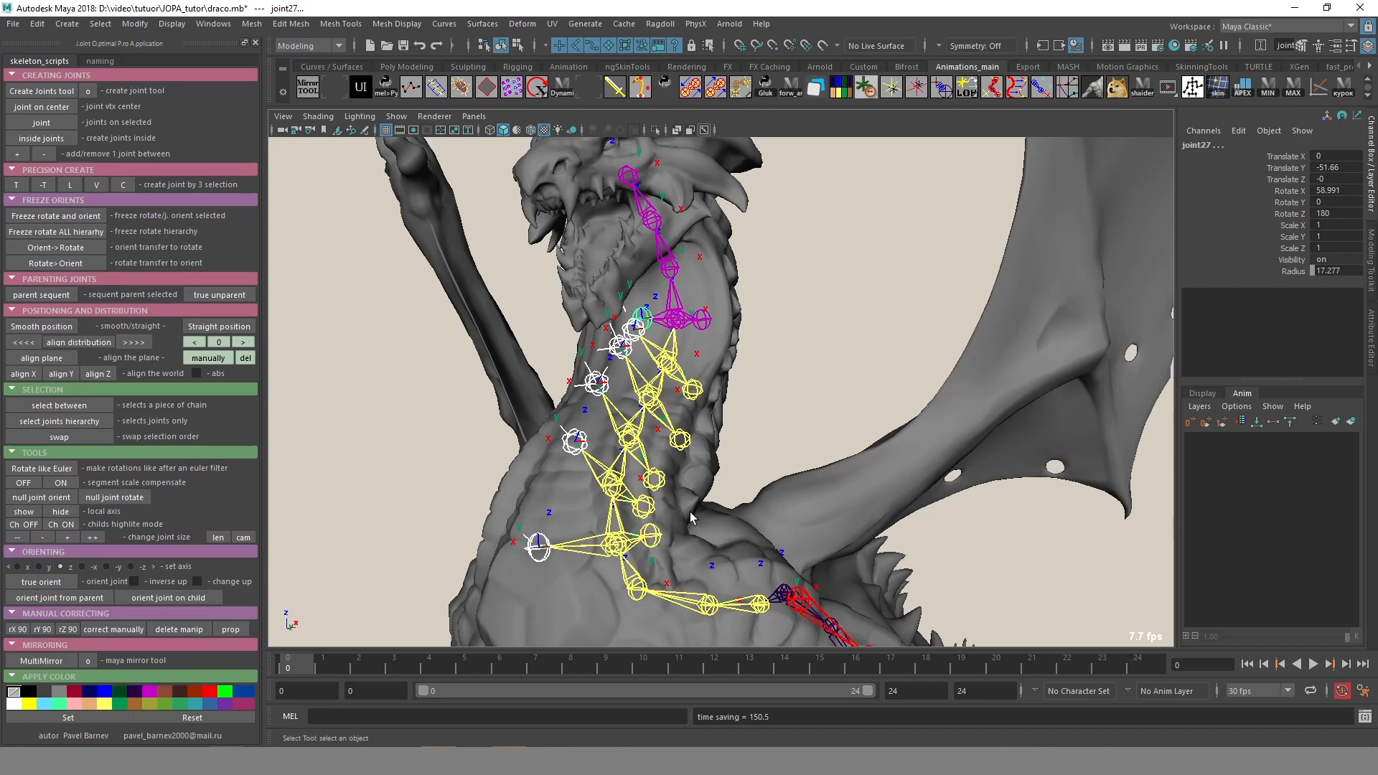
pyautogui.keyDown('alt'); pyautogui.moveTo(691, 511); pyautogui.dragTo(517, 344); pyautogui.keyUp('alt')
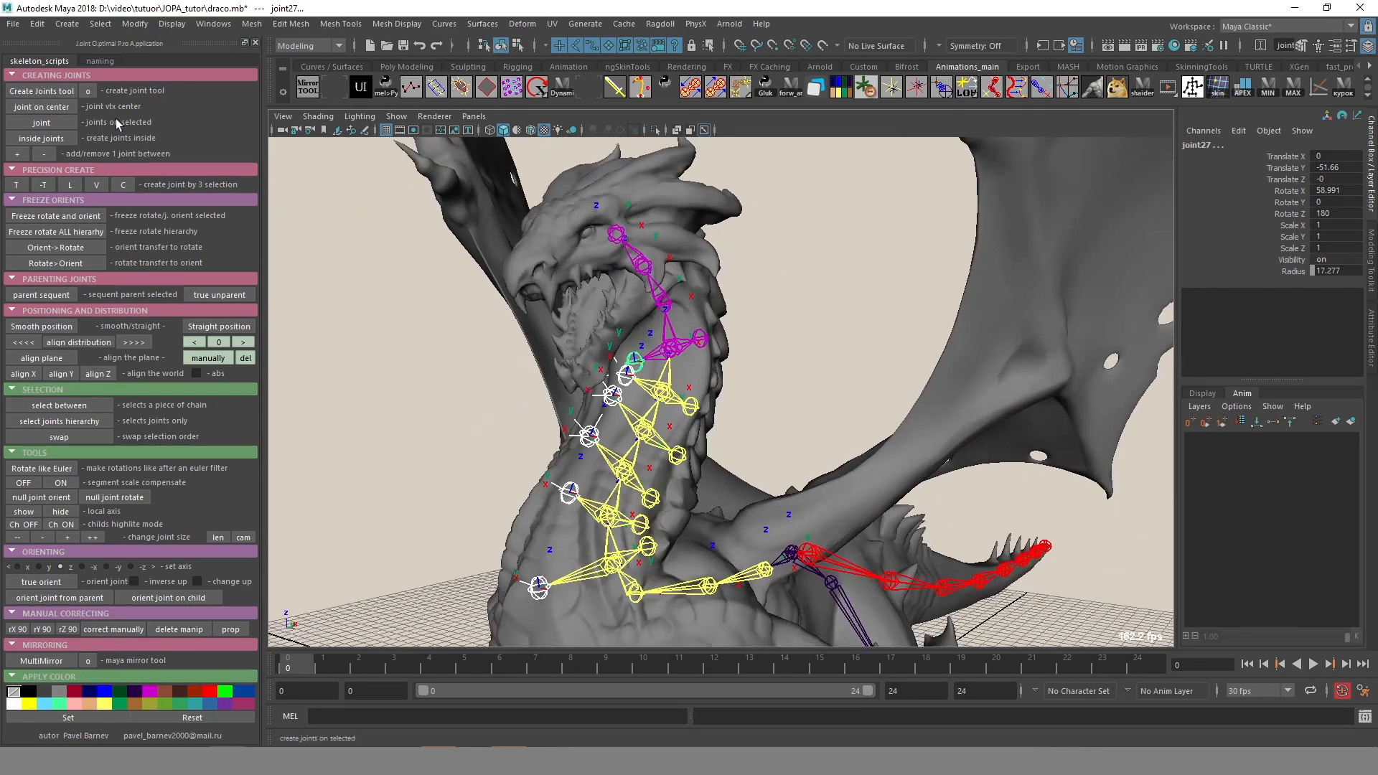
# Set Rotate X, Y and Z of the selected throat joints to 0 and clear the selection.
pyautogui.moveTo(1327, 191); pyautogui.dragTo(1331, 214)
pyautogui.write('0')
pyautogui.press('Return')
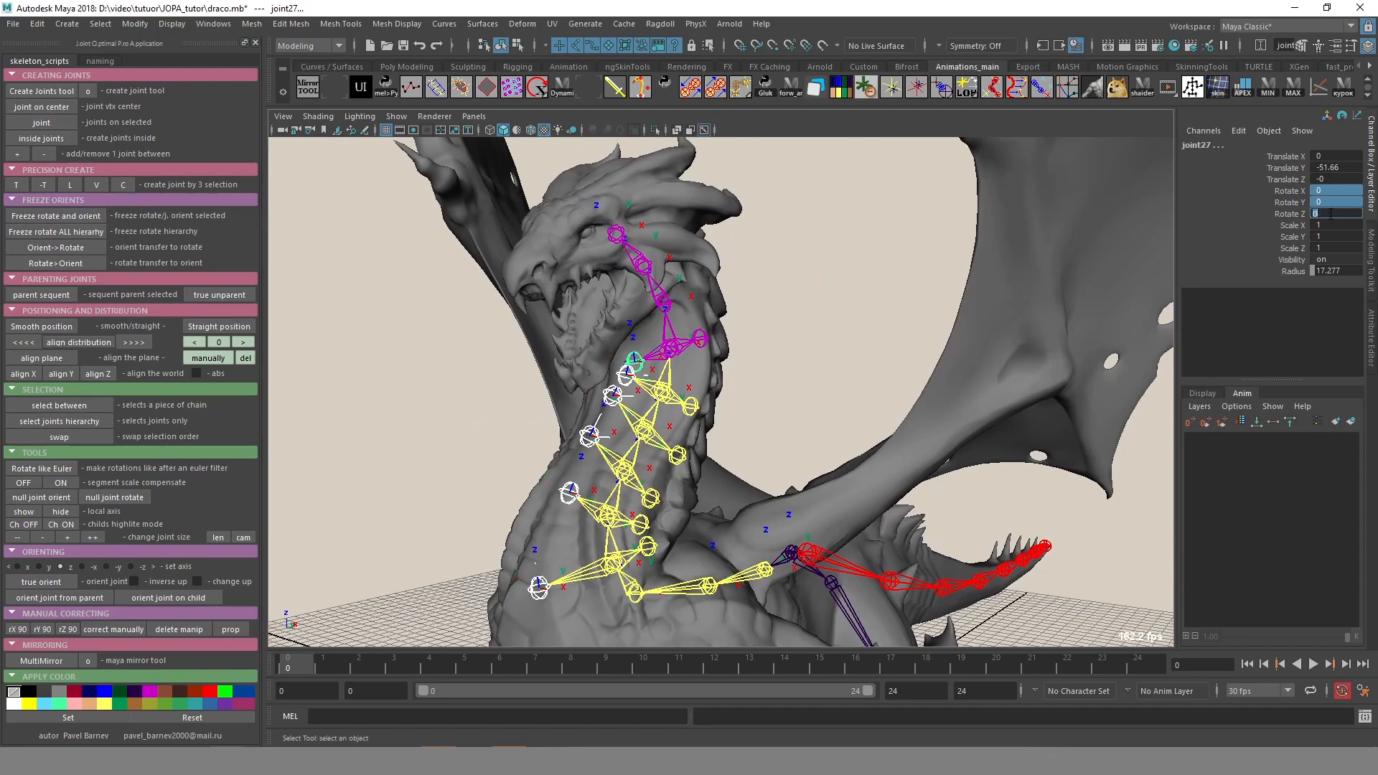
pyautogui.click(837, 300)
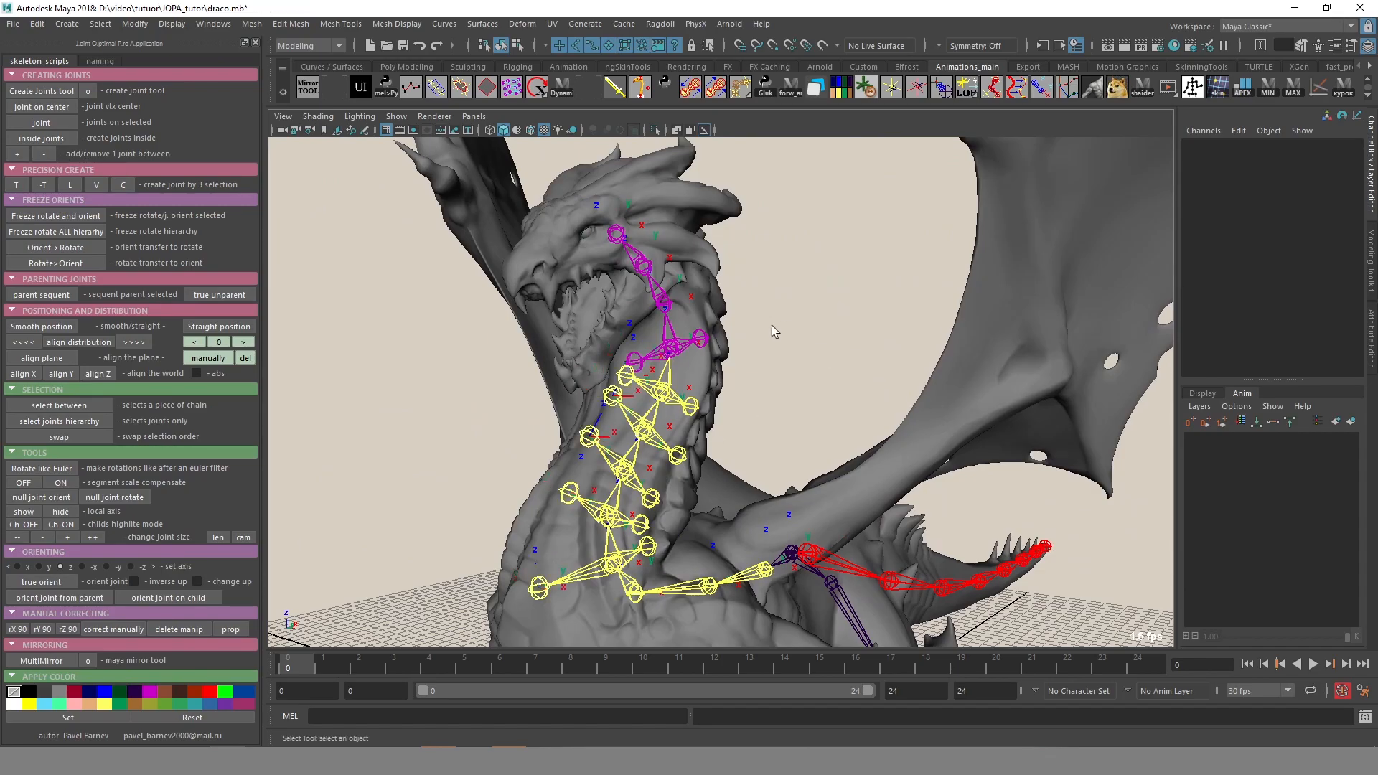
# With snapping enabled, start a new joint chain on the wing, placing joints at the shoulder, elbow and wrist.
pyautogui.keyDown('alt'); pyautogui.moveTo(772, 325); pyautogui.dragTo(737, 440); pyautogui.keyUp('alt')
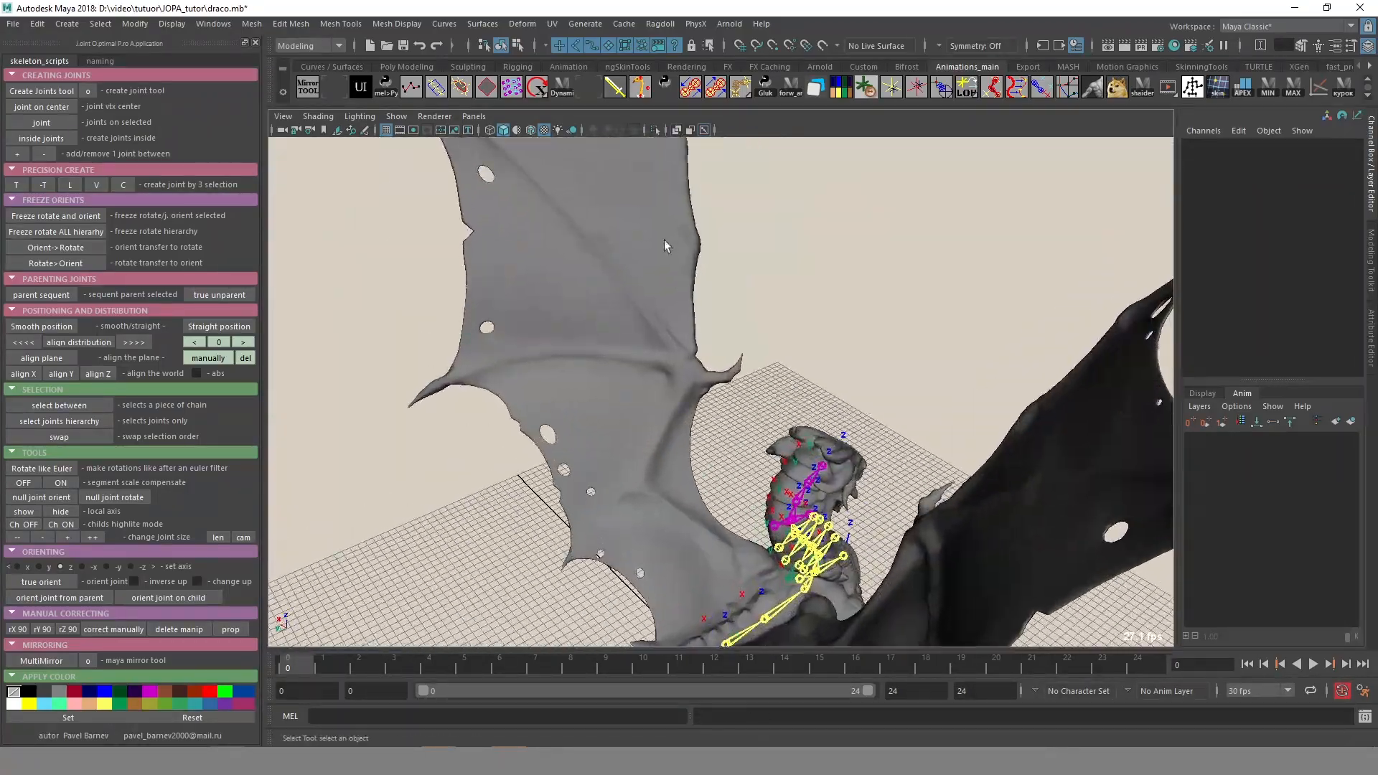
pyautogui.keyDown('alt'); pyautogui.moveTo(695, 578); pyautogui.dragTo(752, 484); pyautogui.keyUp('alt')
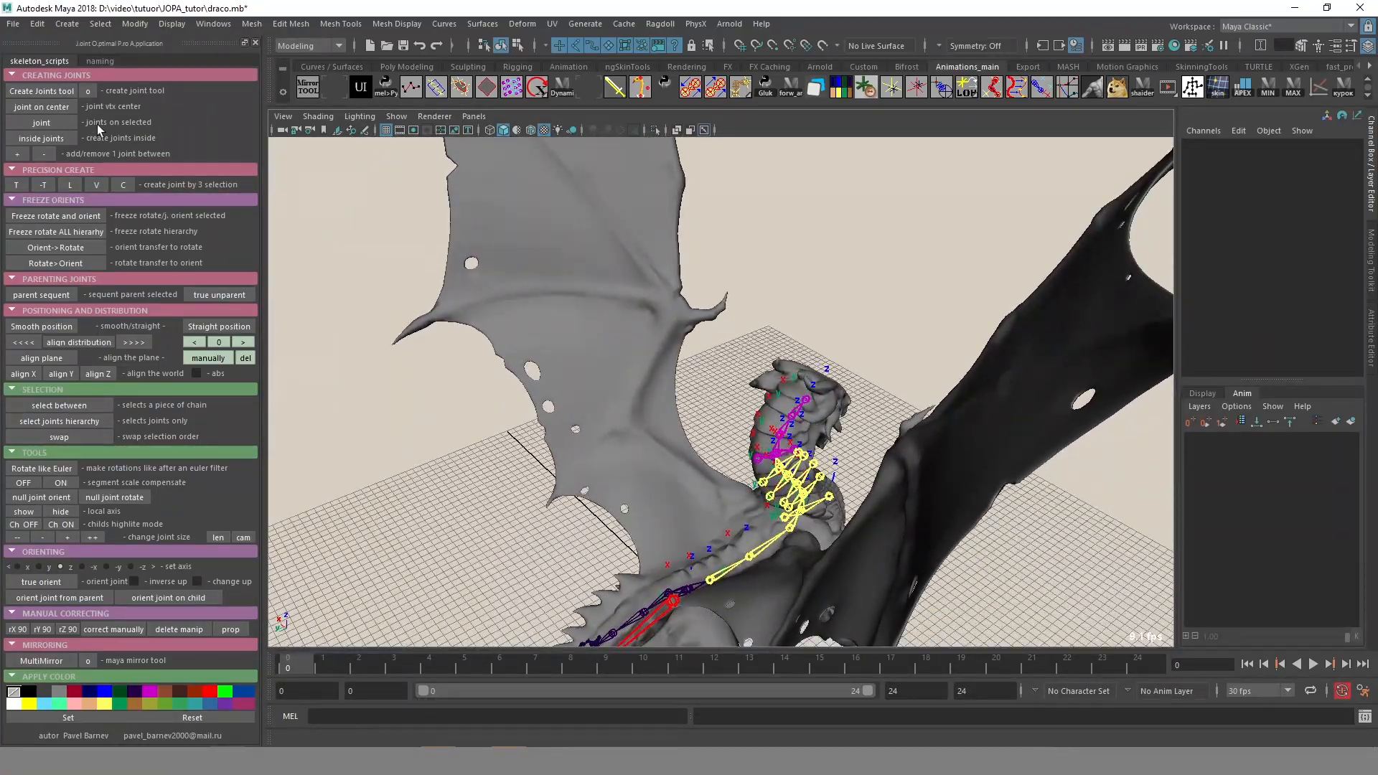
pyautogui.keyDown('alt'); pyautogui.moveTo(713, 230); pyautogui.dragTo(664, 298, button='middle'); pyautogui.keyUp('alt')
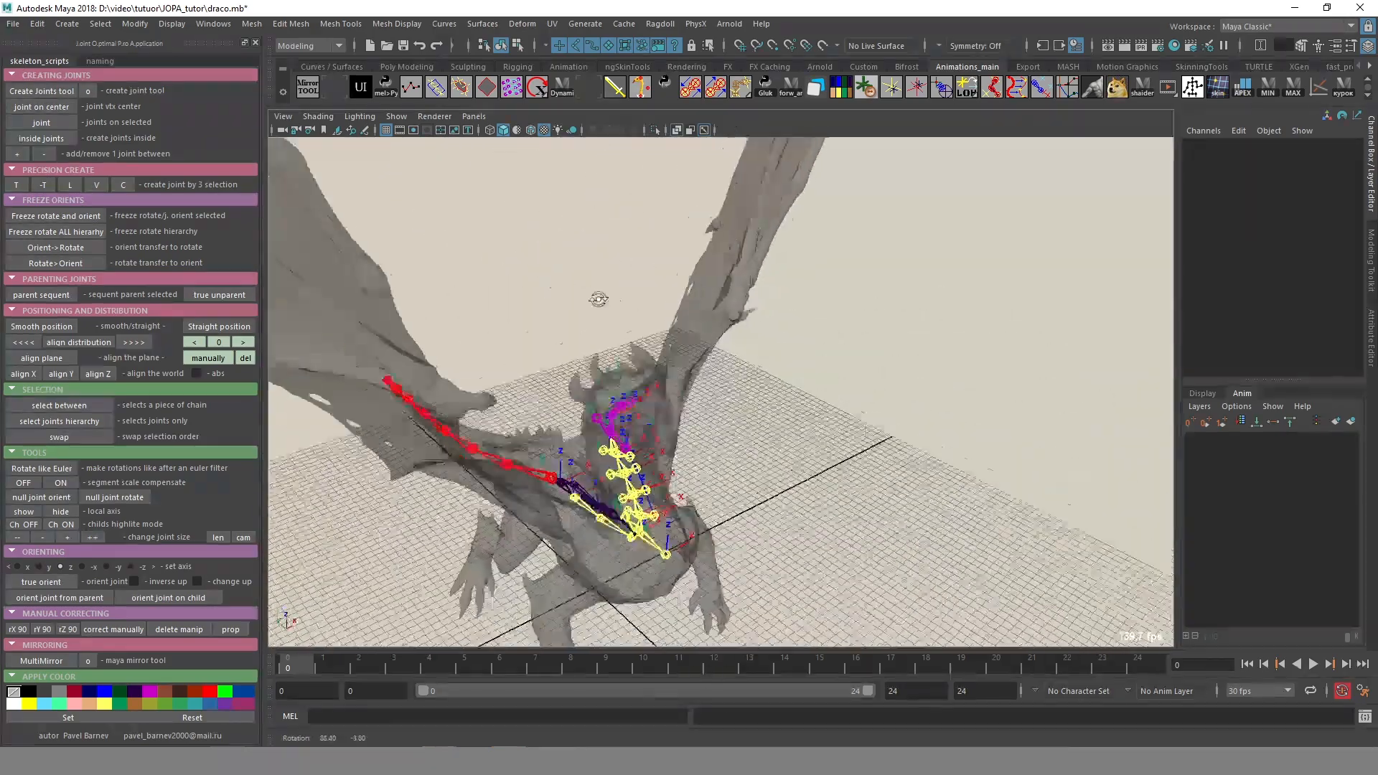
pyautogui.keyDown('alt'); pyautogui.moveTo(600, 298); pyautogui.dragTo(707, 308); pyautogui.keyUp('alt')
pyautogui.keyDown('alt'); pyautogui.moveTo(707, 308); pyautogui.dragTo(689, 486, button='right'); pyautogui.keyUp('alt')
pyautogui.keyDown('alt'); pyautogui.moveTo(689, 486); pyautogui.dragTo(691, 498, button='middle'); pyautogui.keyUp('alt')
pyautogui.keyDown('alt'); pyautogui.moveTo(691, 498); pyautogui.dragTo(736, 479); pyautogui.keyUp('alt')
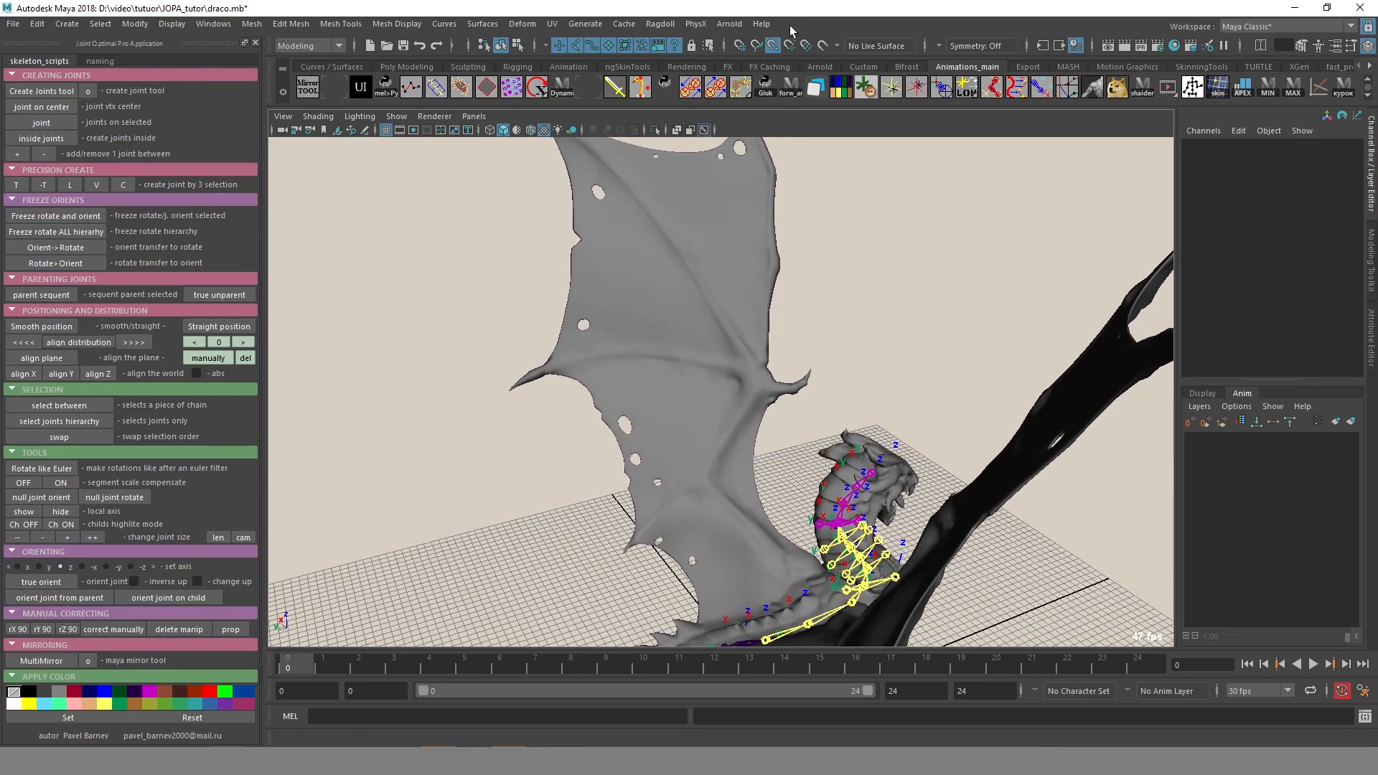
pyautogui.click(772, 46)
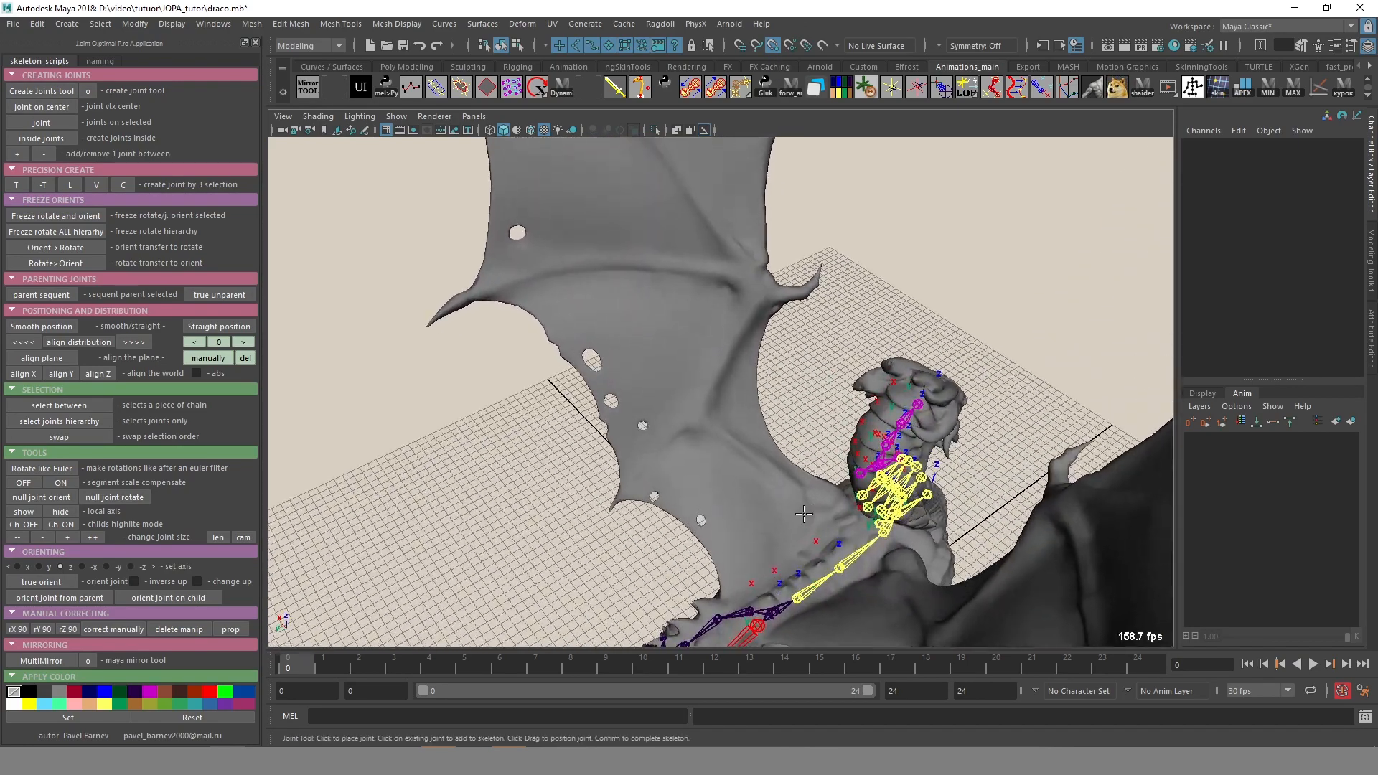
pyautogui.click(703, 422)
pyautogui.click(705, 425)
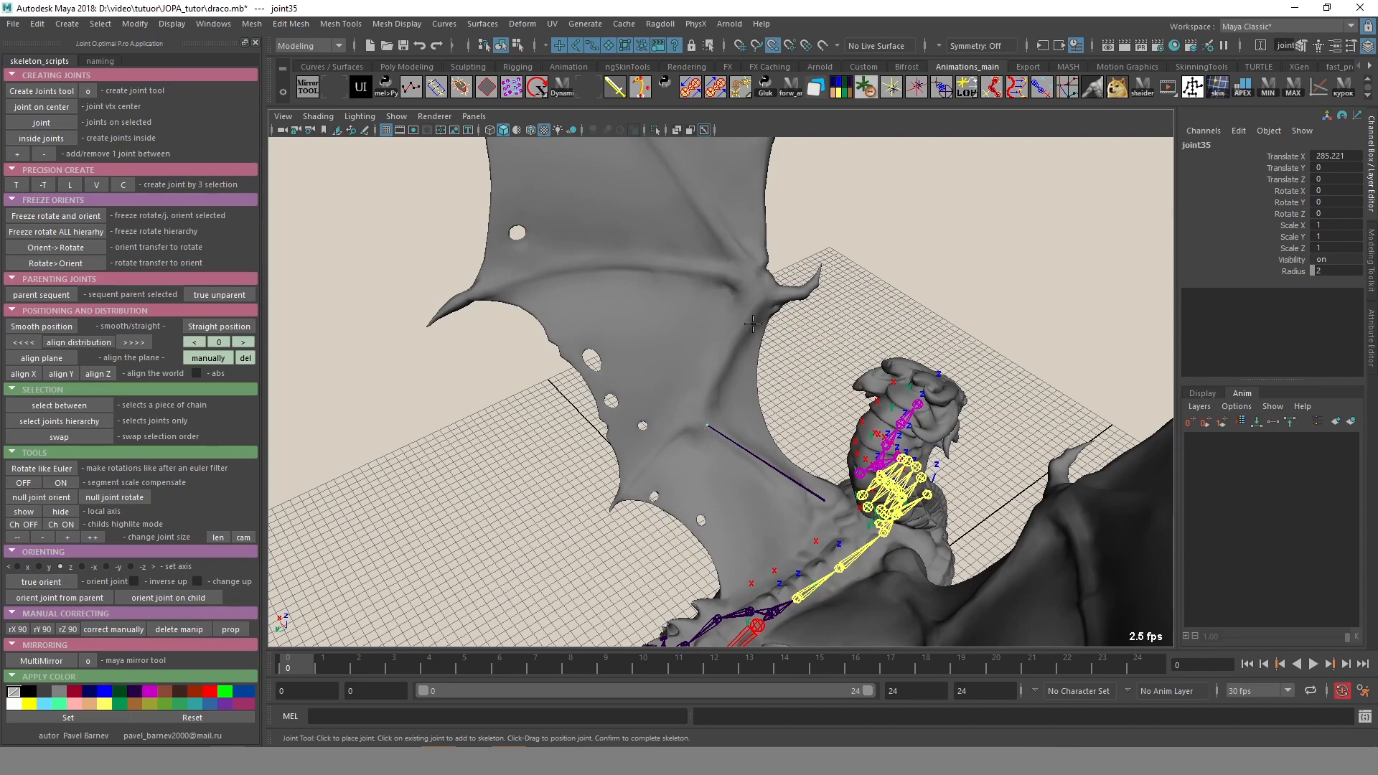
pyautogui.click(761, 293)
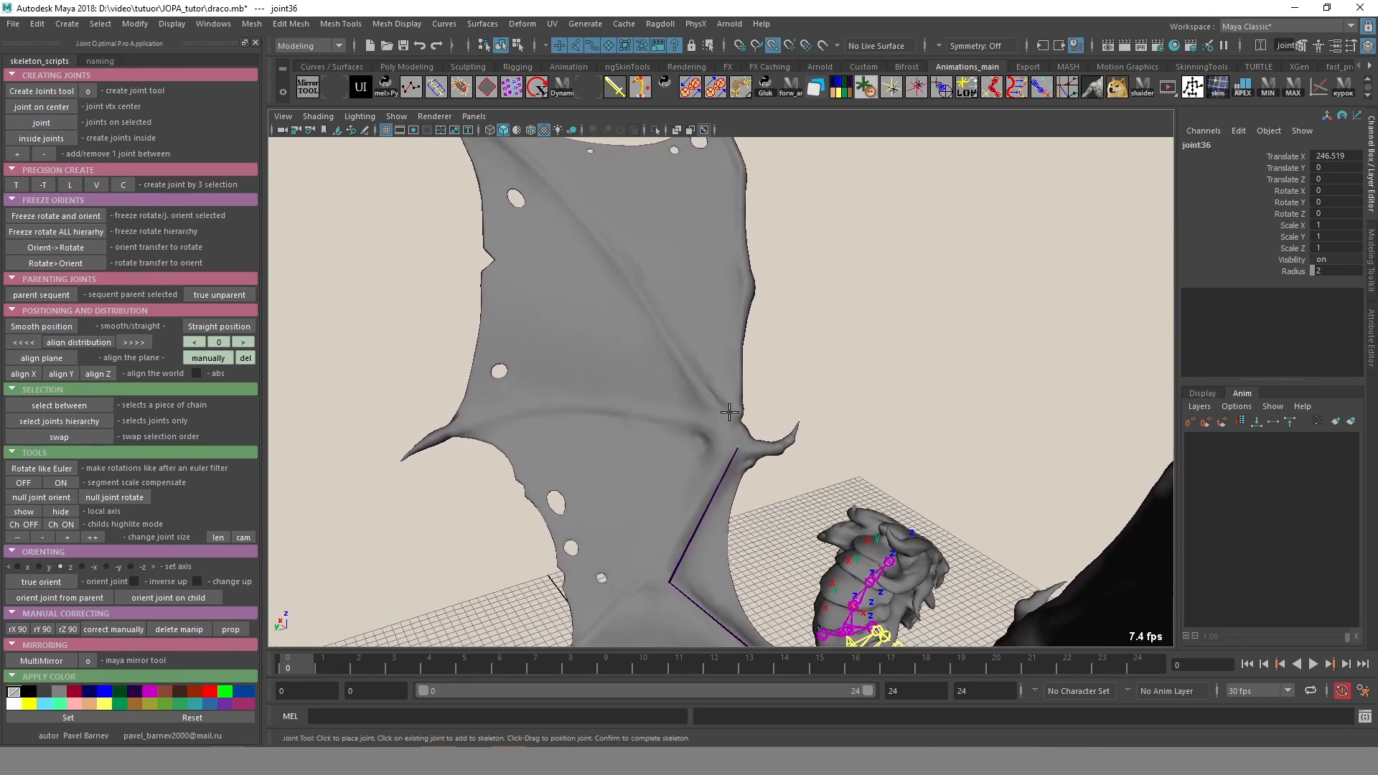
# Continue the wing chain with four joints from just above the wrist along the leading finger to its tip and finish the chain.
pyautogui.click(736, 408)
pyautogui.click(746, 285)
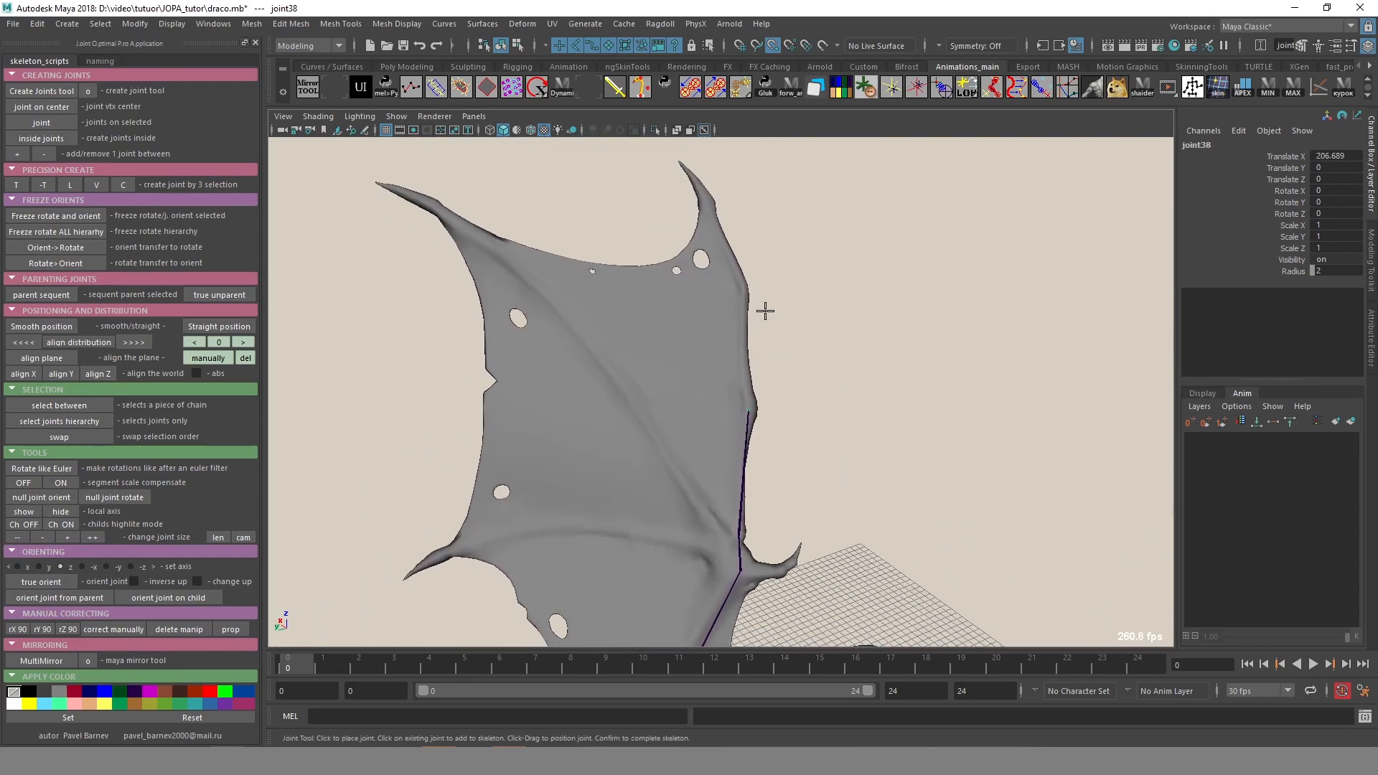
pyautogui.click(744, 288)
pyautogui.click(709, 206)
pyautogui.press('Return')
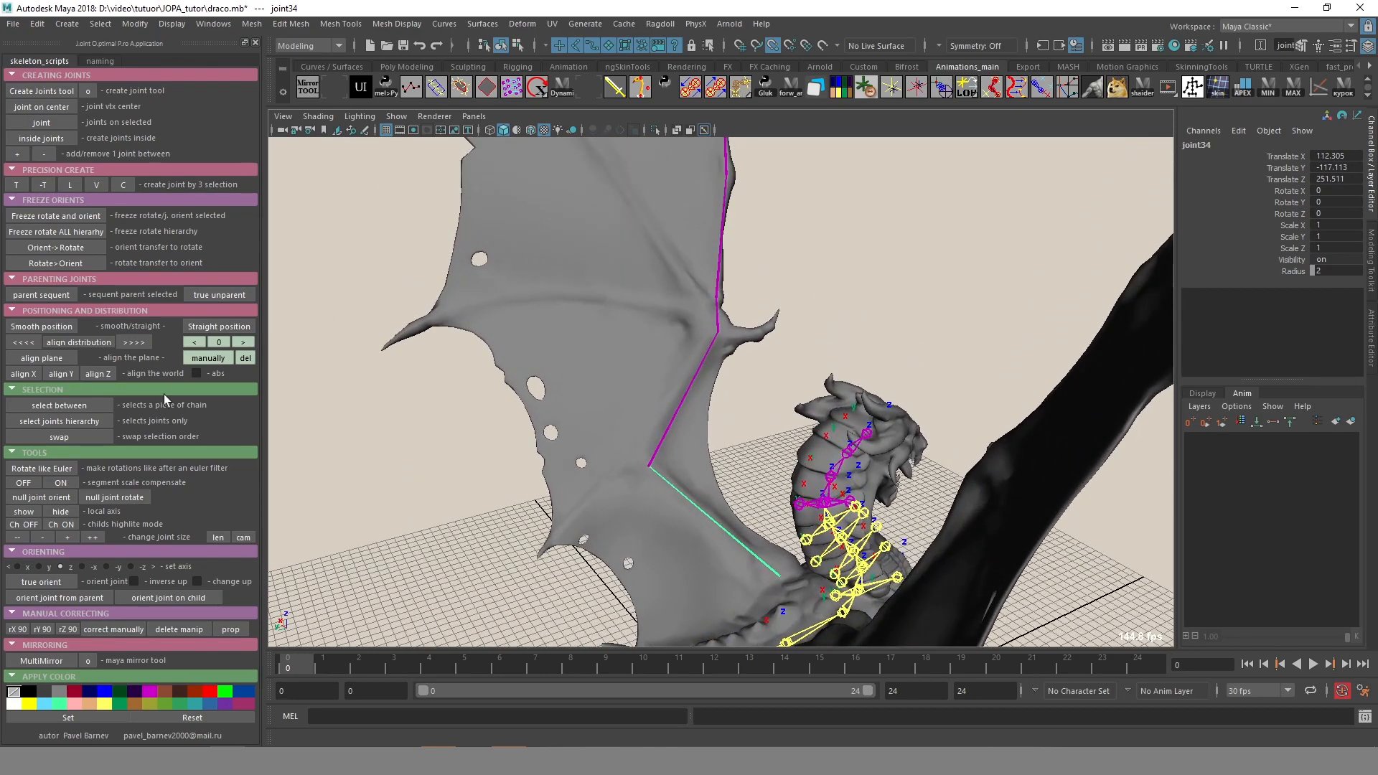
# Select the whole wing joint hierarchy and resize its joints according to bone length.
pyautogui.click(59, 421)
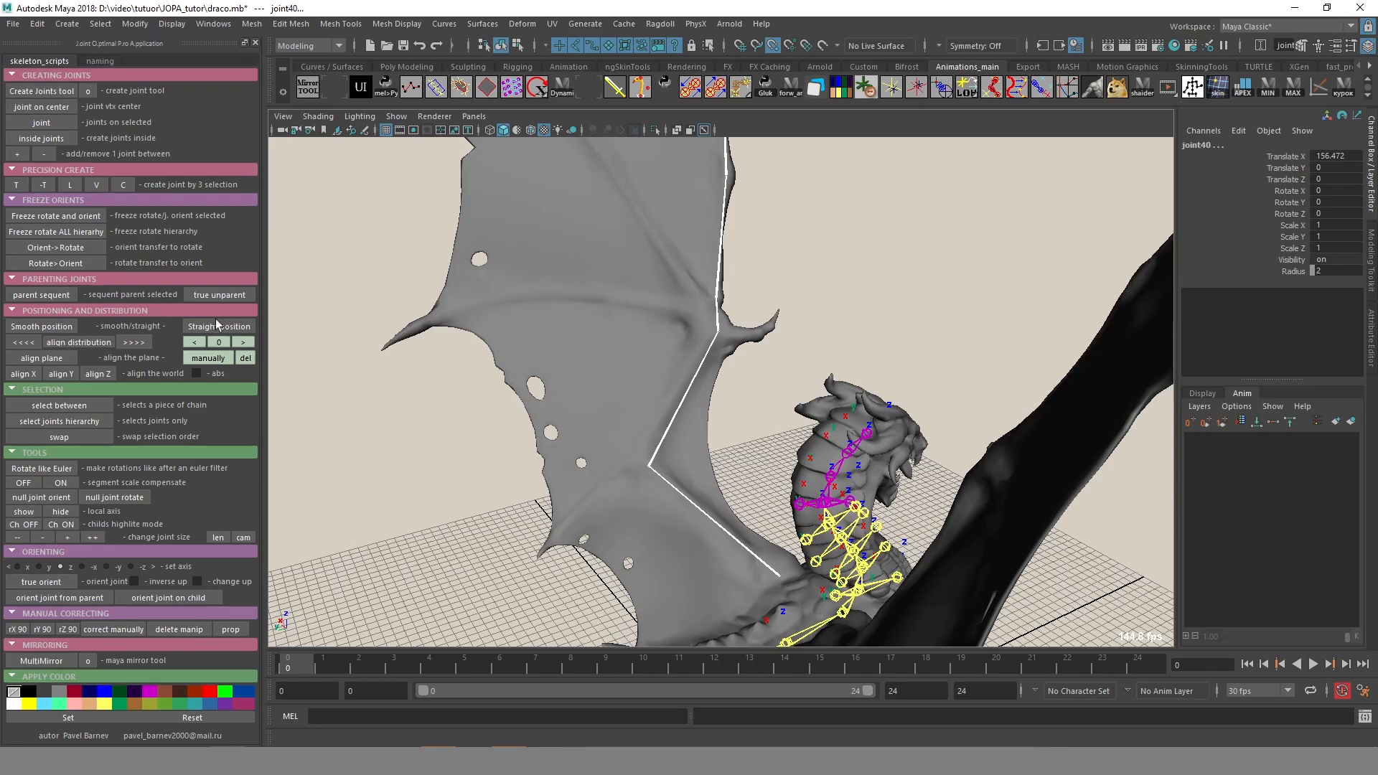
pyautogui.click(216, 538)
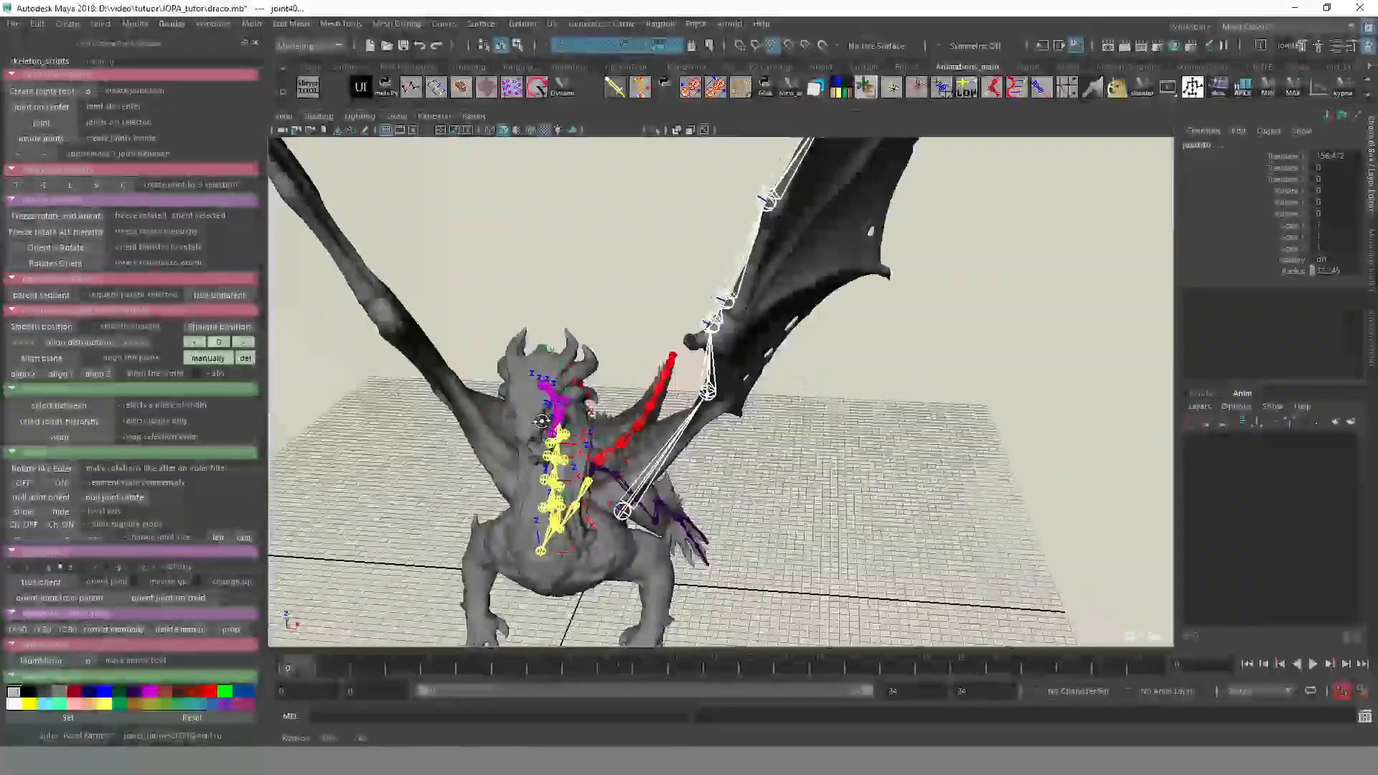
pyautogui.keyDown('alt'); pyautogui.moveTo(708, 531); pyautogui.dragTo(715, 361); pyautogui.keyUp('alt')
pyautogui.keyDown('alt'); pyautogui.moveTo(724, 486); pyautogui.dragTo(831, 329); pyautogui.keyUp('alt')
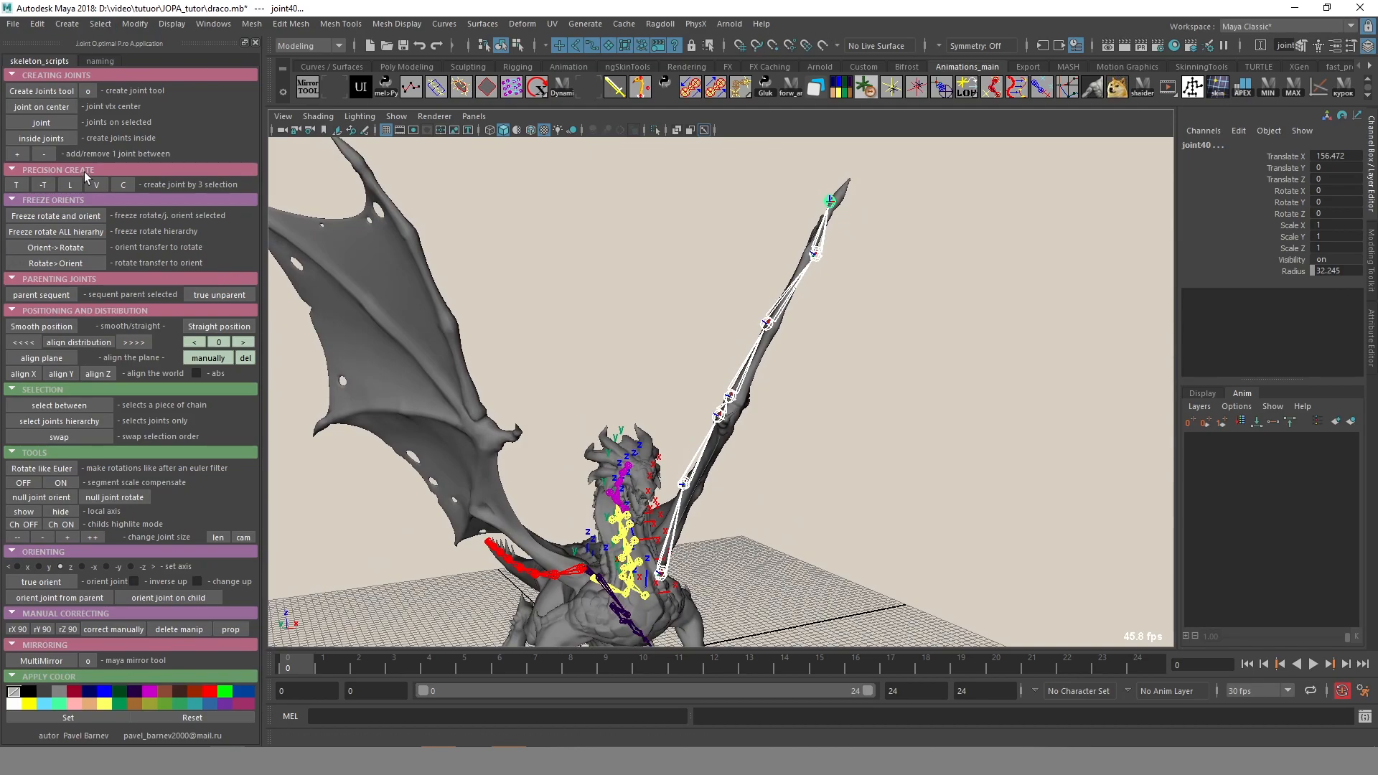
# Align the wing joints to a common plane, add a manual alignment plane and rotate it to about -100.3, -61.7, -12.4 degrees.
pyautogui.click(48, 360)
pyautogui.keyDown('alt'); pyautogui.moveTo(698, 353); pyautogui.dragTo(659, 498); pyautogui.keyUp('alt')
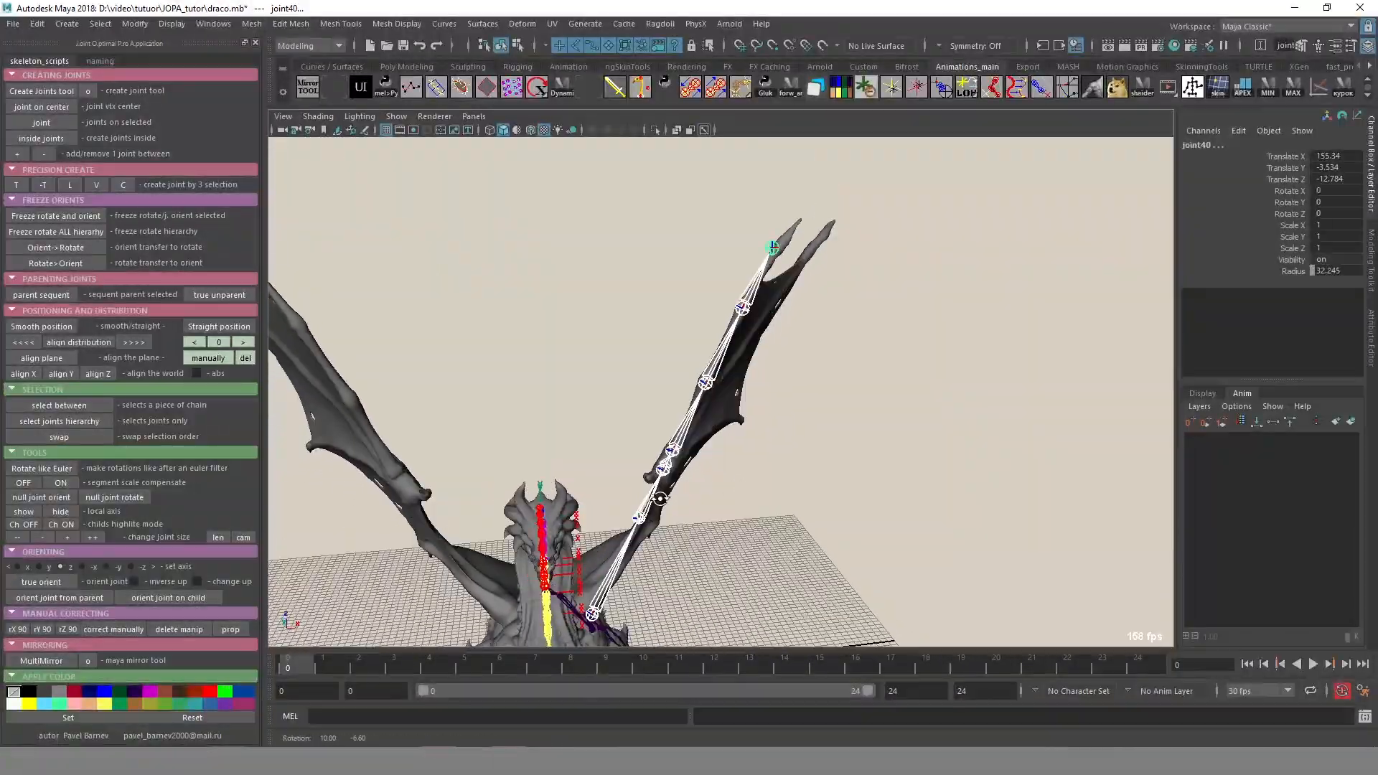
pyautogui.click(219, 366)
pyautogui.keyDown('alt'); pyautogui.moveTo(737, 430); pyautogui.dragTo(739, 379); pyautogui.keyUp('alt')
pyautogui.press('e')
pyautogui.moveTo(761, 313); pyautogui.dragTo(748, 308)
pyautogui.keyDown('alt'); pyautogui.moveTo(757, 357); pyautogui.dragTo(822, 504); pyautogui.keyUp('alt')
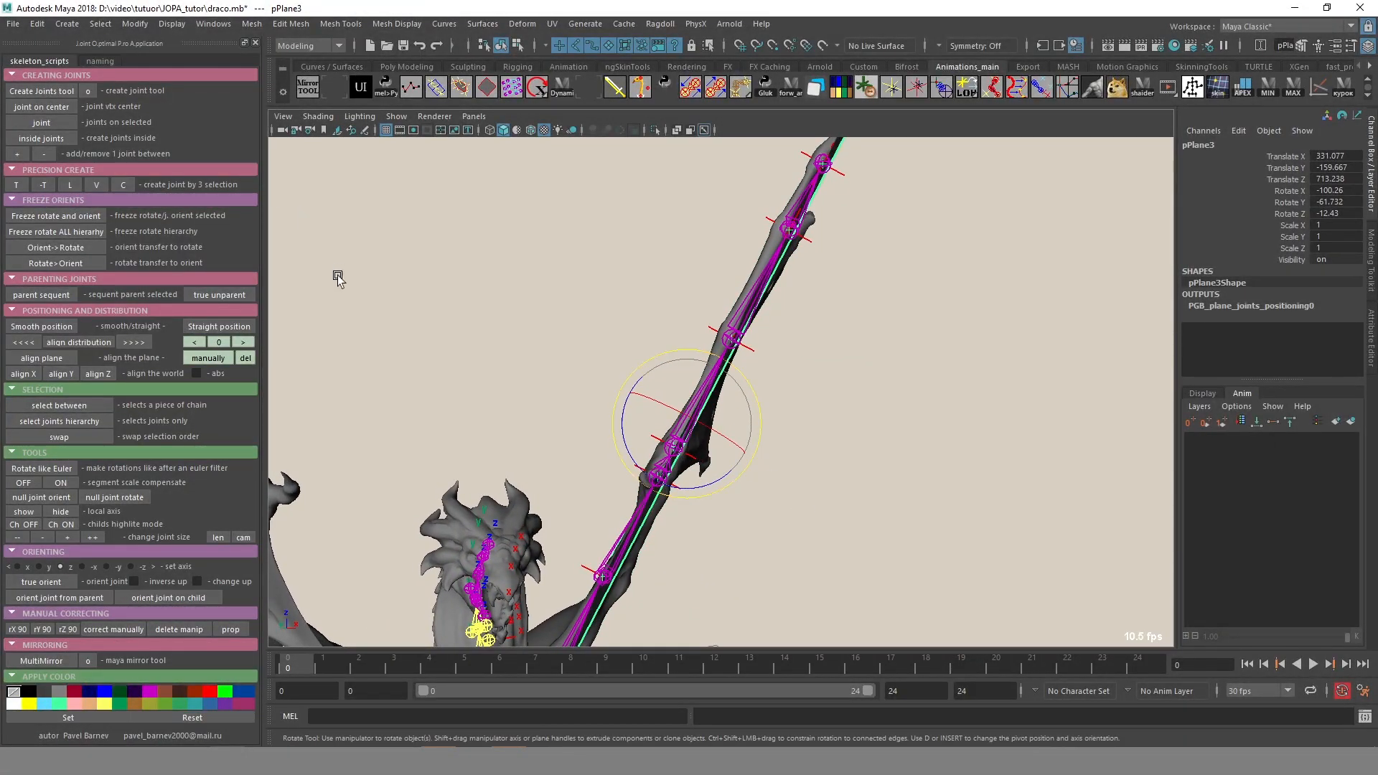
# Shift the alignment plane's pivot to the shoulder joint and rotate the plane to about -100.7, -62.4, -12.1 degrees to match the wing.
pyautogui.click(194, 343)
pyautogui.keyDown('alt'); pyautogui.moveTo(627, 637); pyautogui.dragTo(654, 556, button='middle'); pyautogui.keyUp('alt')
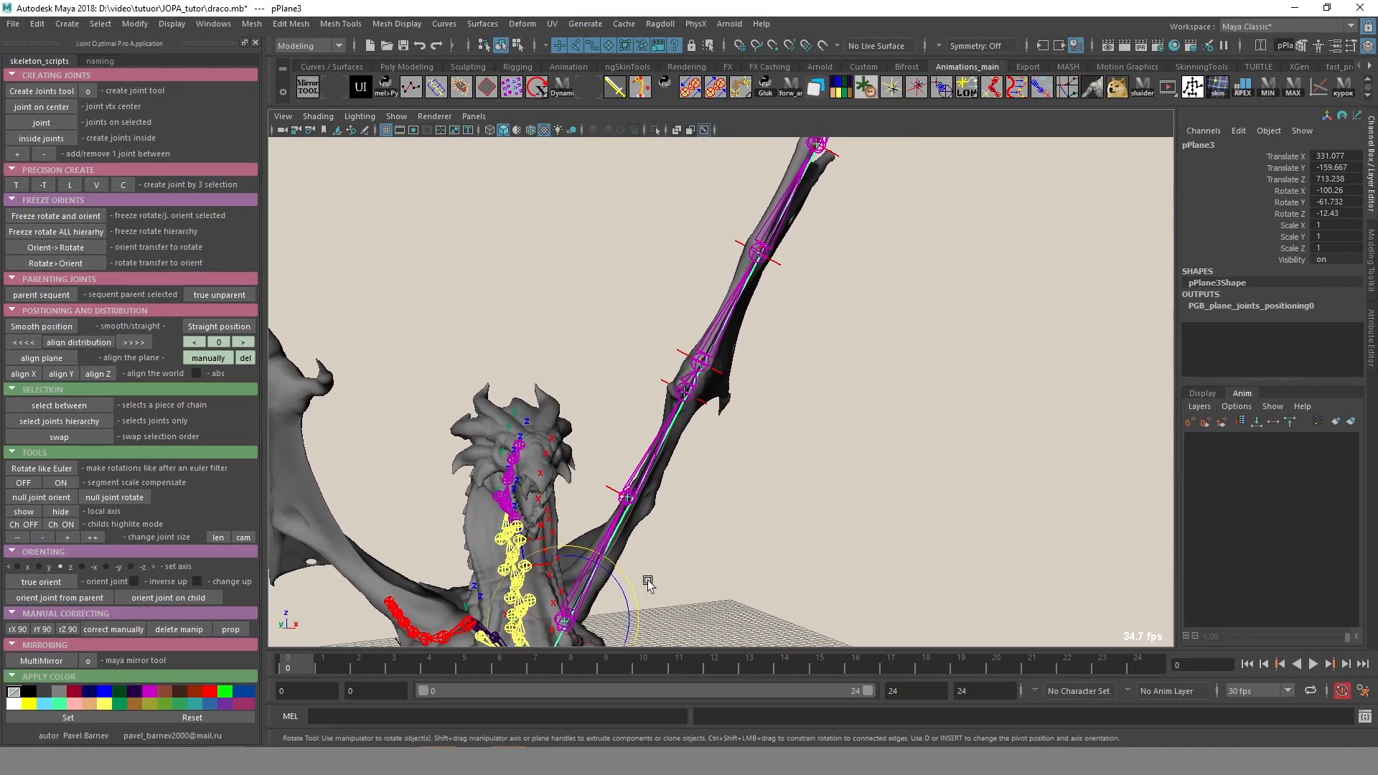
pyautogui.press('=')
pyautogui.press('=')
pyautogui.press('=')
pyautogui.press('=')
pyautogui.moveTo(781, 442); pyautogui.dragTo(779, 439)
pyautogui.keyDown('alt'); pyautogui.moveTo(851, 289); pyautogui.dragTo(829, 406, button='middle'); pyautogui.keyUp('alt')
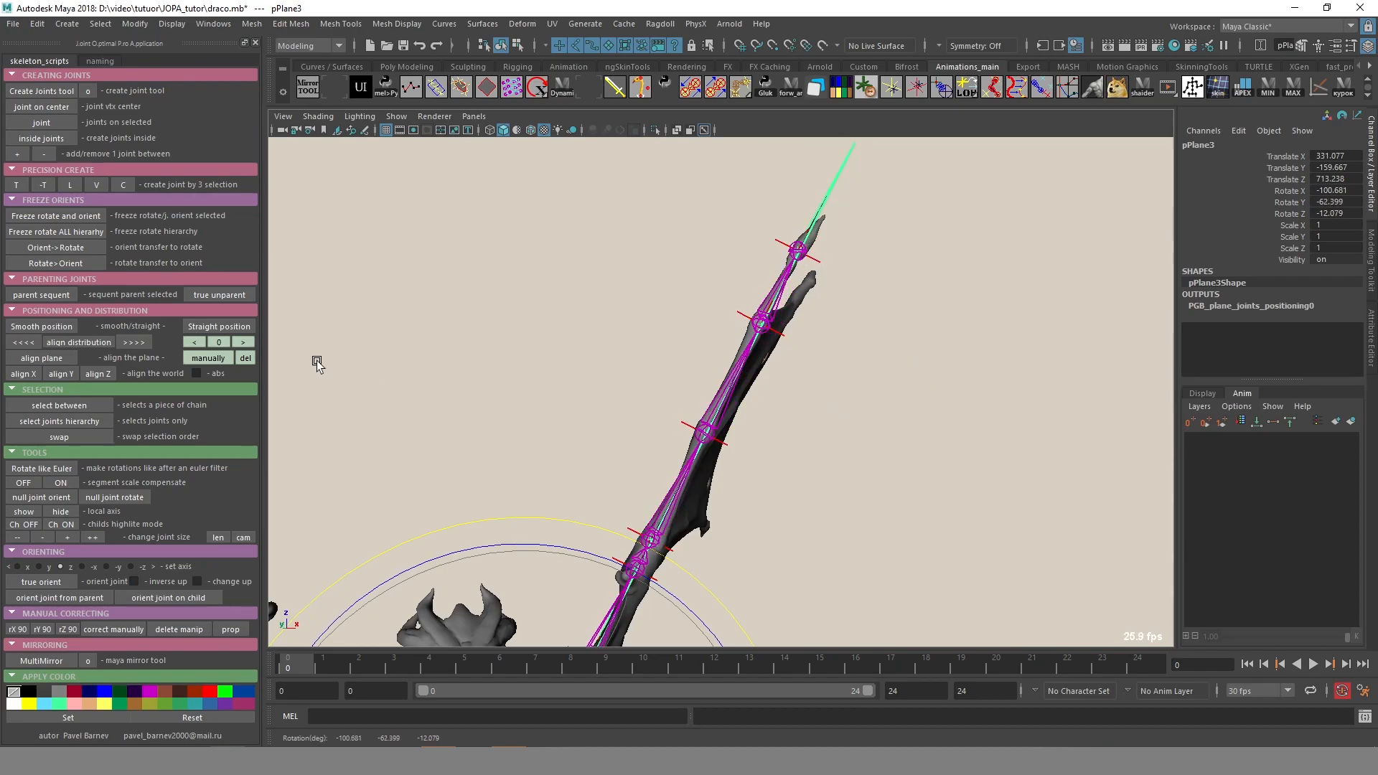
# Delete the manual alignment plane and select the whole wing joint chain starting from its shoulder joint.
pyautogui.click(244, 358)
pyautogui.keyDown('alt'); pyautogui.moveTo(635, 366); pyautogui.dragTo(796, 400); pyautogui.keyUp('alt')
pyautogui.click(779, 579)
pyautogui.keyDown('alt'); pyautogui.moveTo(777, 605); pyautogui.dragTo(830, 528); pyautogui.keyUp('alt')
pyautogui.moveTo(723, 330)
pyautogui.keyDown('alt'); pyautogui.mouseDown()
pyautogui.moveTo(727, 419)
pyautogui.moveTo(730, 334)
pyautogui.mouseUp(); pyautogui.keyUp('alt')
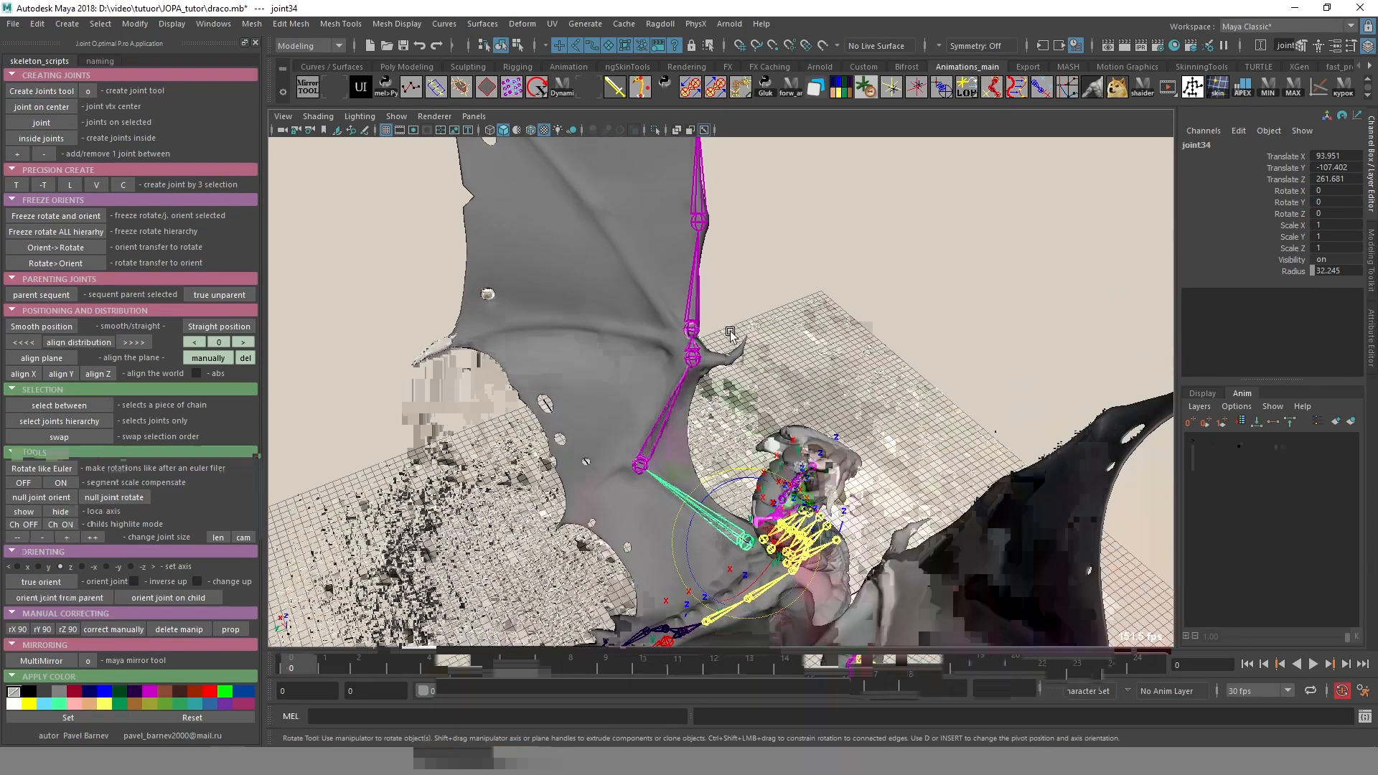
pyautogui.hotkey('shift', 'h')
pyautogui.keyDown('alt'); pyautogui.moveTo(744, 276); pyautogui.dragTo(637, 305, button='right'); pyautogui.keyUp('alt')
pyautogui.keyDown('alt'); pyautogui.moveTo(772, 369); pyautogui.dragTo(782, 467); pyautogui.keyUp('alt')
pyautogui.keyDown('alt'); pyautogui.moveTo(781, 467); pyautogui.dragTo(793, 378, button='middle'); pyautogui.keyUp('alt')
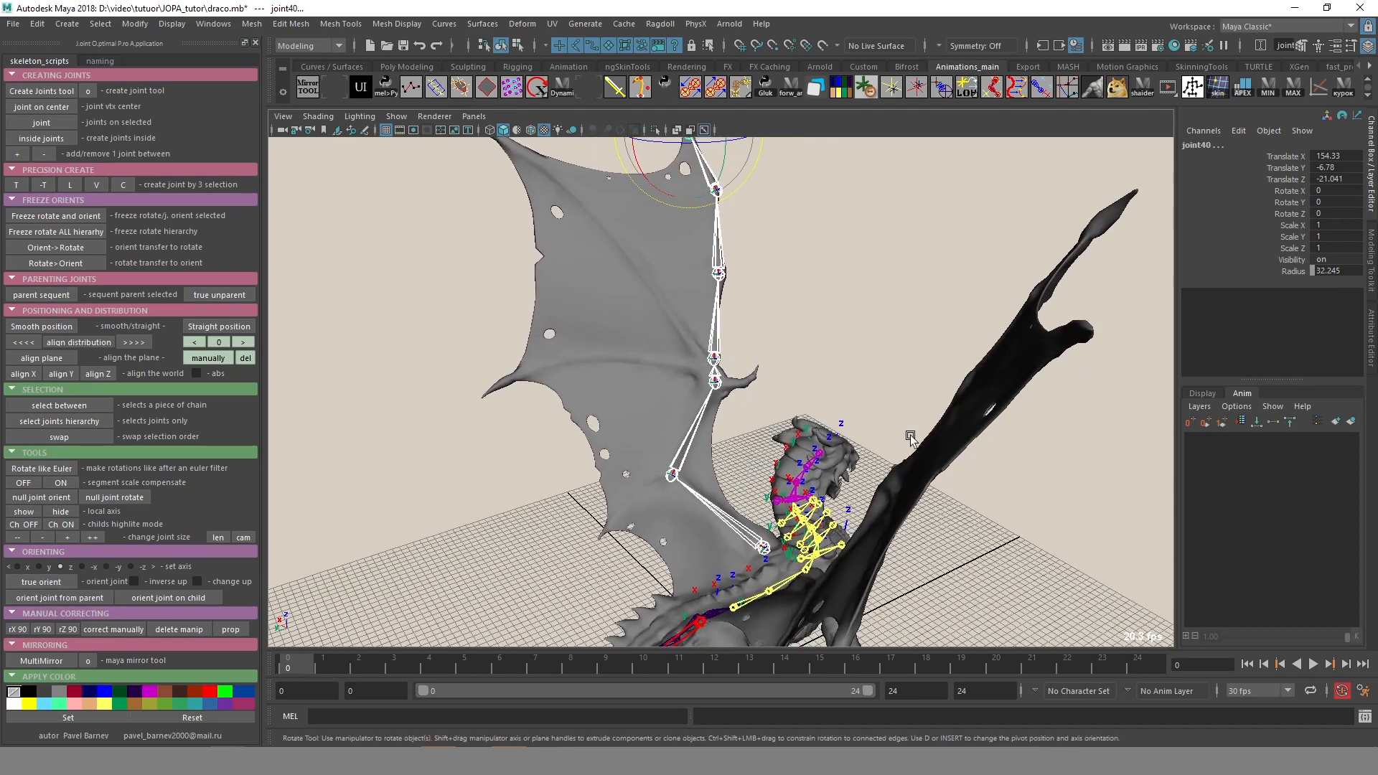
pyautogui.keyDown('alt'); pyautogui.moveTo(712, 500); pyautogui.dragTo(812, 529); pyautogui.keyUp('alt')
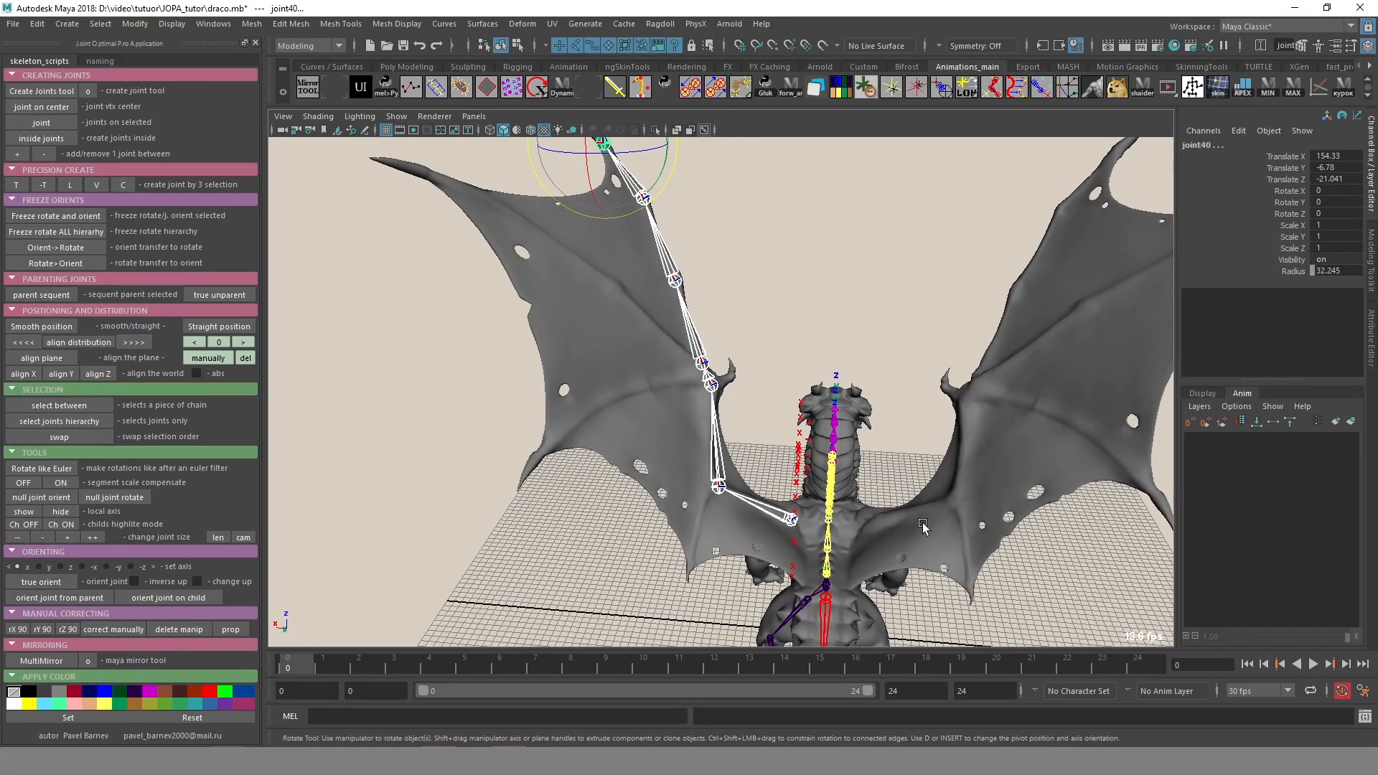
pyautogui.keyDown('alt'); pyautogui.moveTo(924, 528); pyautogui.dragTo(845, 481); pyautogui.keyUp('alt')
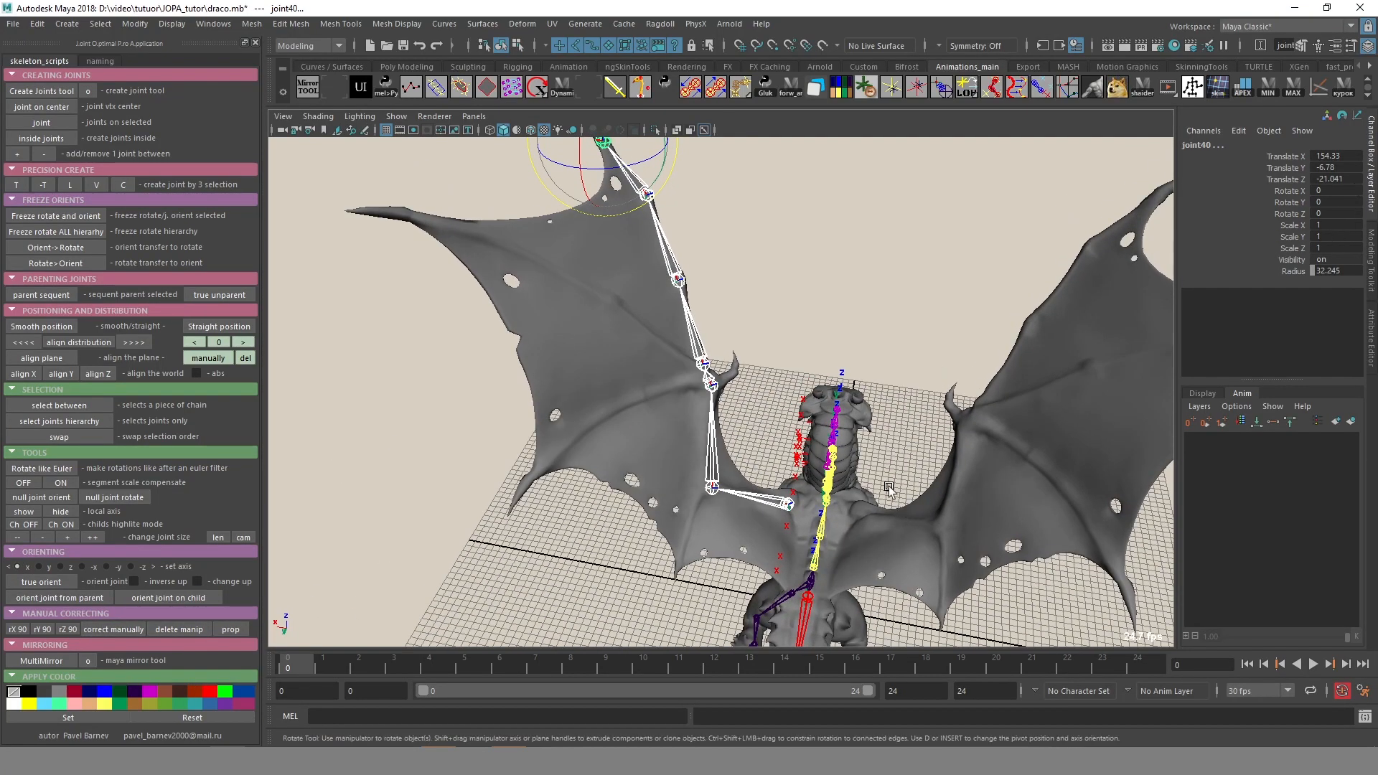
# Orient the selected wing joint chain with True Orient, testing the up-axis options and finishing with change up enabled and inverse up disabled.
pyautogui.click(50, 587)
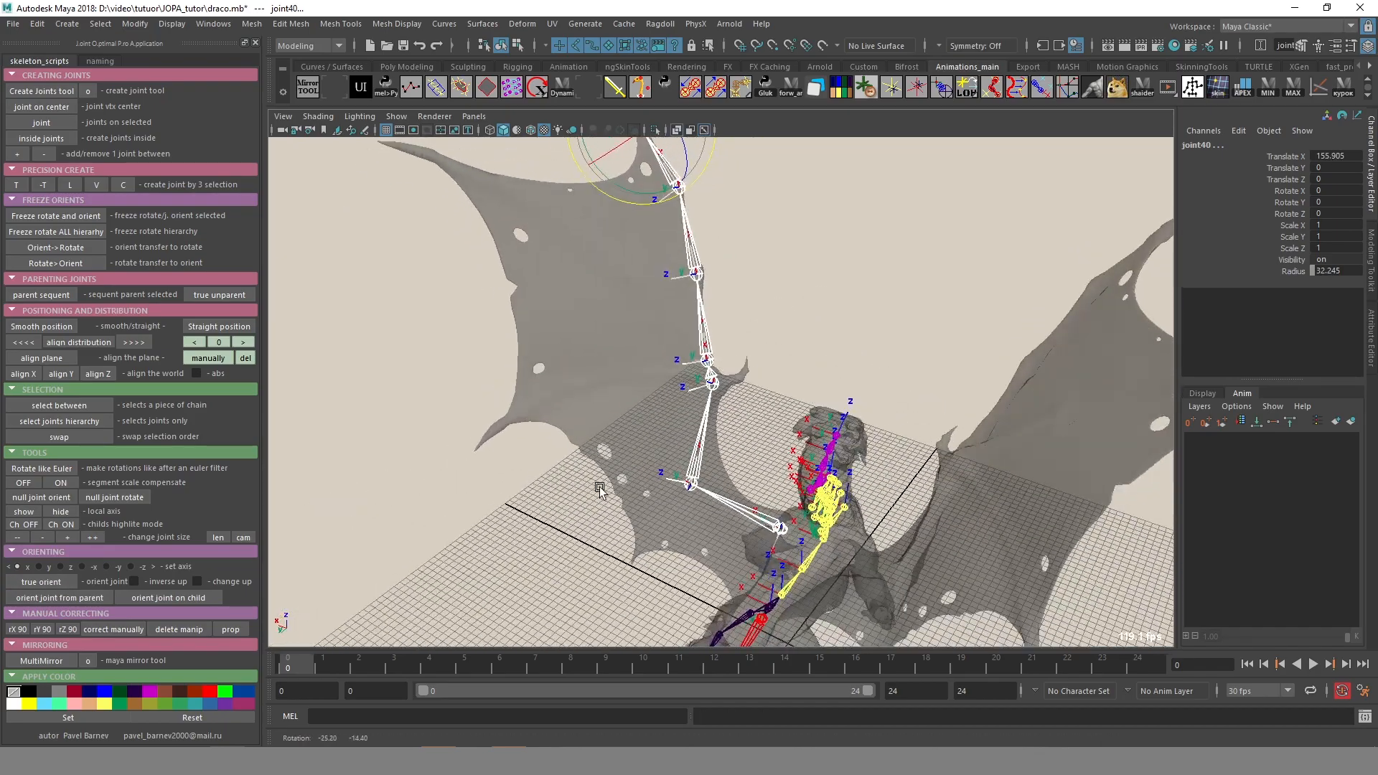
pyautogui.click(155, 578)
pyautogui.click(232, 579)
pyautogui.click(44, 582)
pyautogui.keyDown('alt'); pyautogui.moveTo(574, 523); pyautogui.dragTo(698, 505); pyautogui.keyUp('alt')
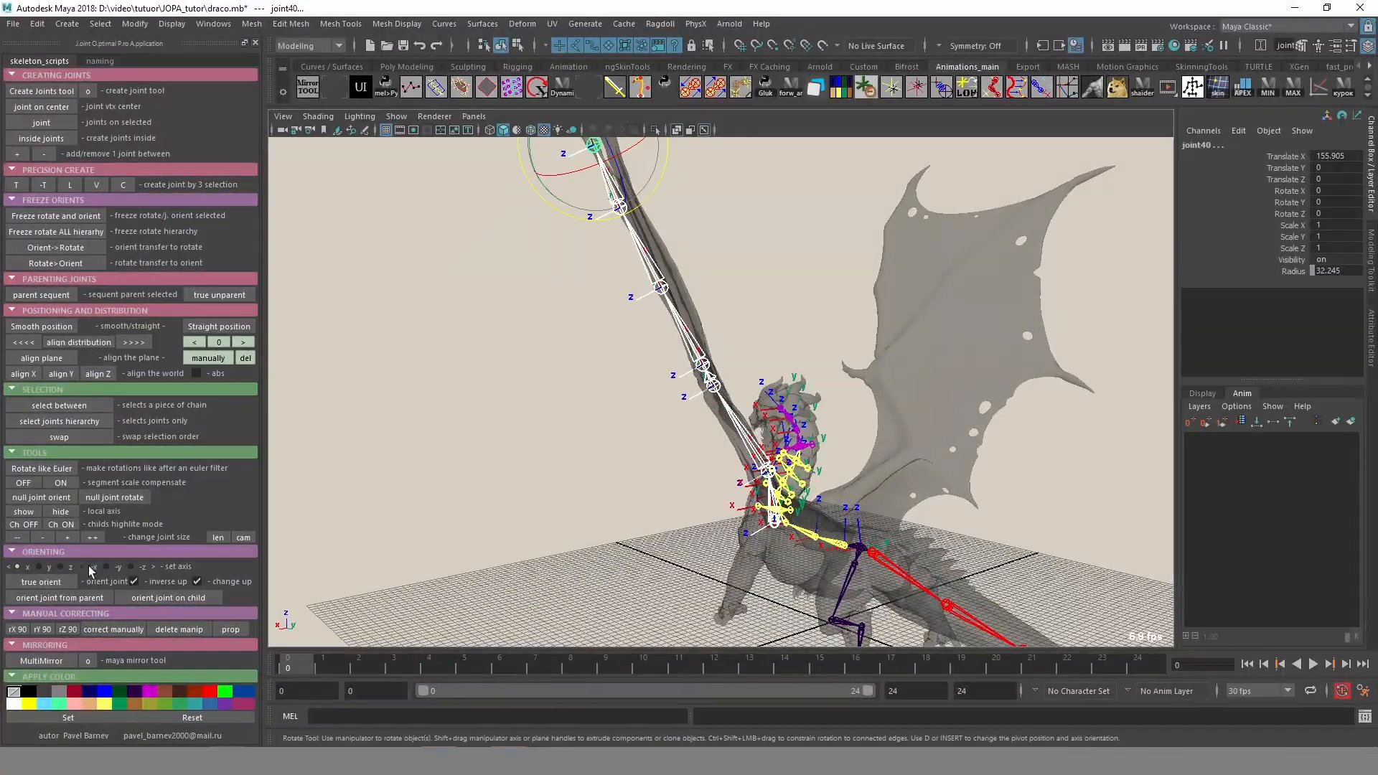
pyautogui.click(133, 581)
pyautogui.click(197, 581)
pyautogui.click(60, 582)
pyautogui.keyDown('alt'); pyautogui.moveTo(646, 402); pyautogui.dragTo(635, 375); pyautogui.keyUp('alt')
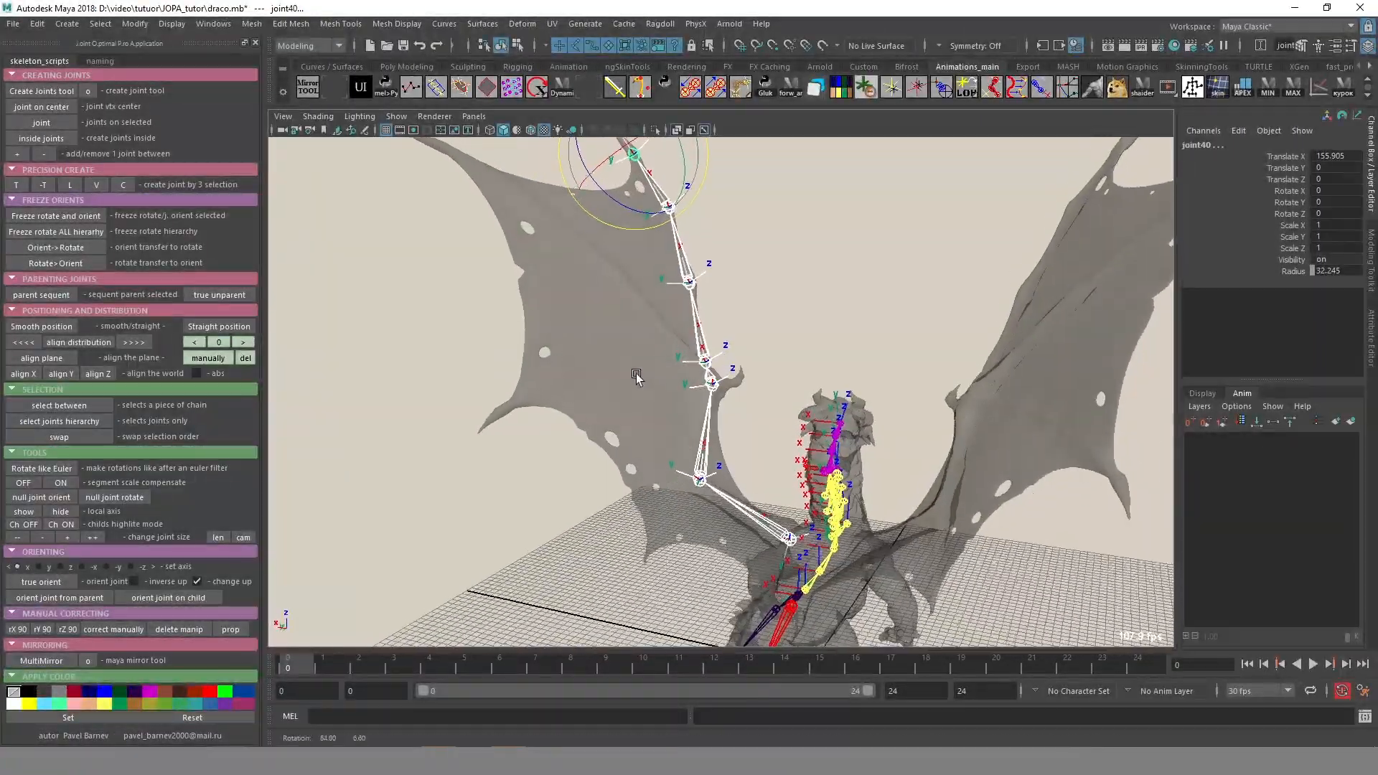
# Create a joint at the wrist joint, resize it to the camera distance, and move it to the base of the wing's second finger.
pyautogui.keyDown('alt'); pyautogui.moveTo(636, 375); pyautogui.dragTo(551, 413, button='middle'); pyautogui.keyUp('alt')
pyautogui.keyDown('alt'); pyautogui.moveTo(551, 413); pyautogui.dragTo(712, 508); pyautogui.keyUp('alt')
pyautogui.click(787, 477)
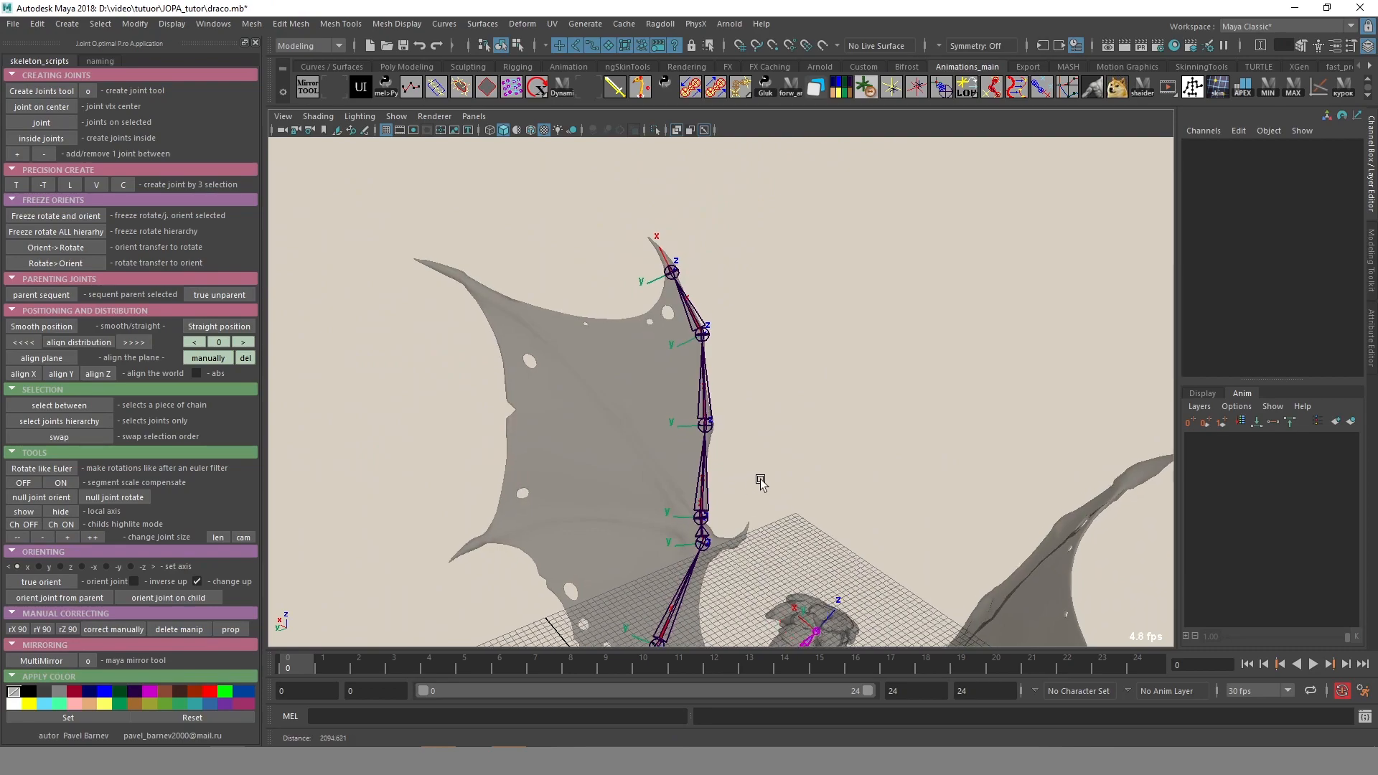
pyautogui.keyDown('alt'); pyautogui.moveTo(753, 484); pyautogui.dragTo(762, 563, button='right'); pyautogui.keyUp('alt')
pyautogui.keyDown('alt'); pyautogui.moveTo(762, 563); pyautogui.dragTo(815, 484, button='middle'); pyautogui.keyUp('alt')
pyautogui.keyDown('alt'); pyautogui.moveTo(815, 484); pyautogui.dragTo(304, 245, button='right'); pyautogui.keyUp('alt')
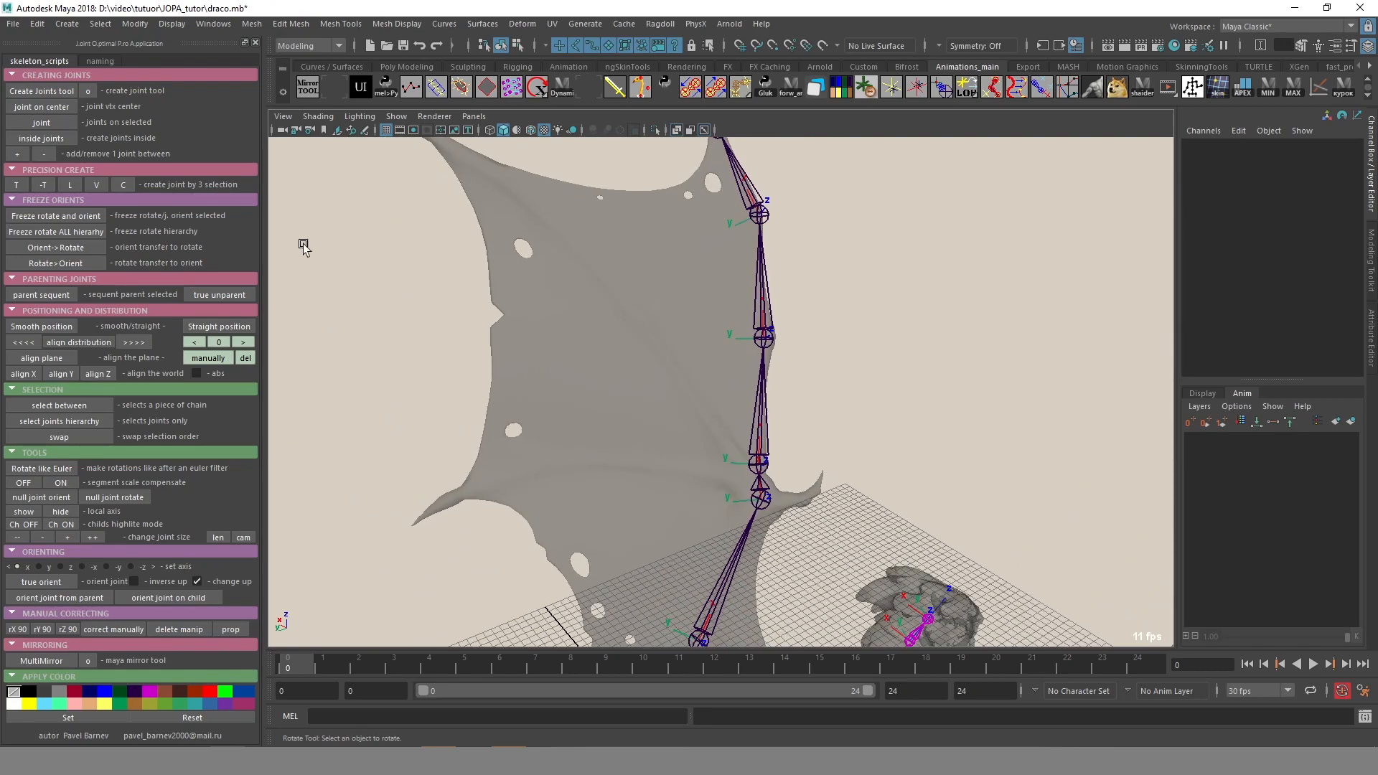
pyautogui.click(760, 496)
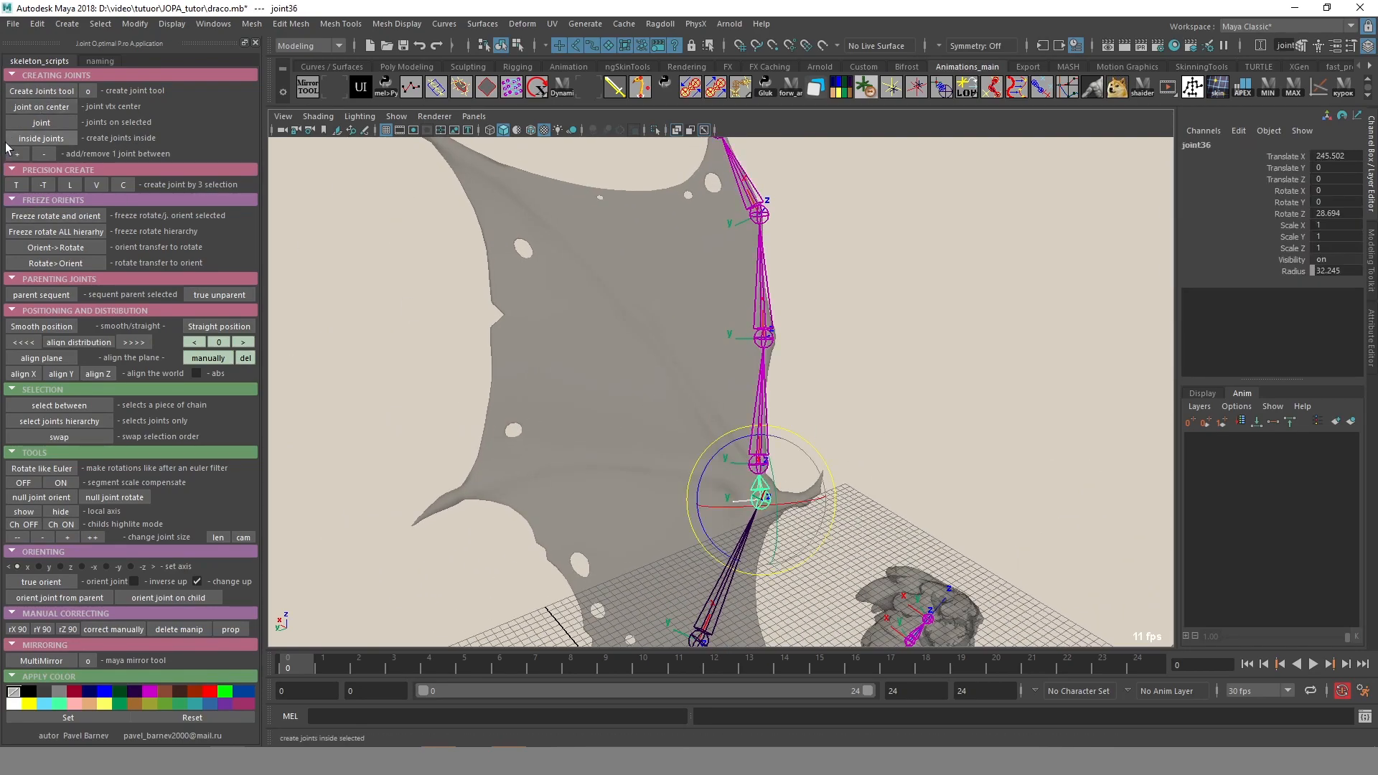
pyautogui.click(41, 122)
pyautogui.moveTo(907, 415); pyautogui.dragTo(858, 458, button='middle')
pyautogui.click(243, 538)
pyautogui.keyDown('alt'); pyautogui.moveTo(858, 458); pyautogui.dragTo(870, 458, button='right'); pyautogui.keyUp('alt')
pyautogui.moveTo(871, 471); pyautogui.dragTo(787, 359, button='middle')
# Duplicate the finger's base joint three times and place the copies along the second wing finger out to its tip.
pyautogui.hotkey('ctrl', 'd')
pyautogui.keyDown('alt'); pyautogui.moveTo(808, 398); pyautogui.dragTo(681, 356, button='middle'); pyautogui.keyUp('alt')
pyautogui.hotkey('ctrl', 'd')
pyautogui.hotkey('ctrl', 'd')
pyautogui.keyDown('alt'); pyautogui.moveTo(685, 353); pyautogui.dragTo(823, 348); pyautogui.keyUp('alt')
pyautogui.moveTo(824, 348); pyautogui.dragTo(810, 343, button='middle')
pyautogui.keyDown('alt'); pyautogui.moveTo(810, 343); pyautogui.dragTo(1034, 421); pyautogui.keyUp('alt')
pyautogui.click(899, 291)
pyautogui.keyDown('alt'); pyautogui.moveTo(933, 428); pyautogui.dragTo(839, 380); pyautogui.keyUp('alt')
pyautogui.keyDown('alt'); pyautogui.moveTo(676, 602); pyautogui.dragTo(818, 556); pyautogui.keyUp('alt')
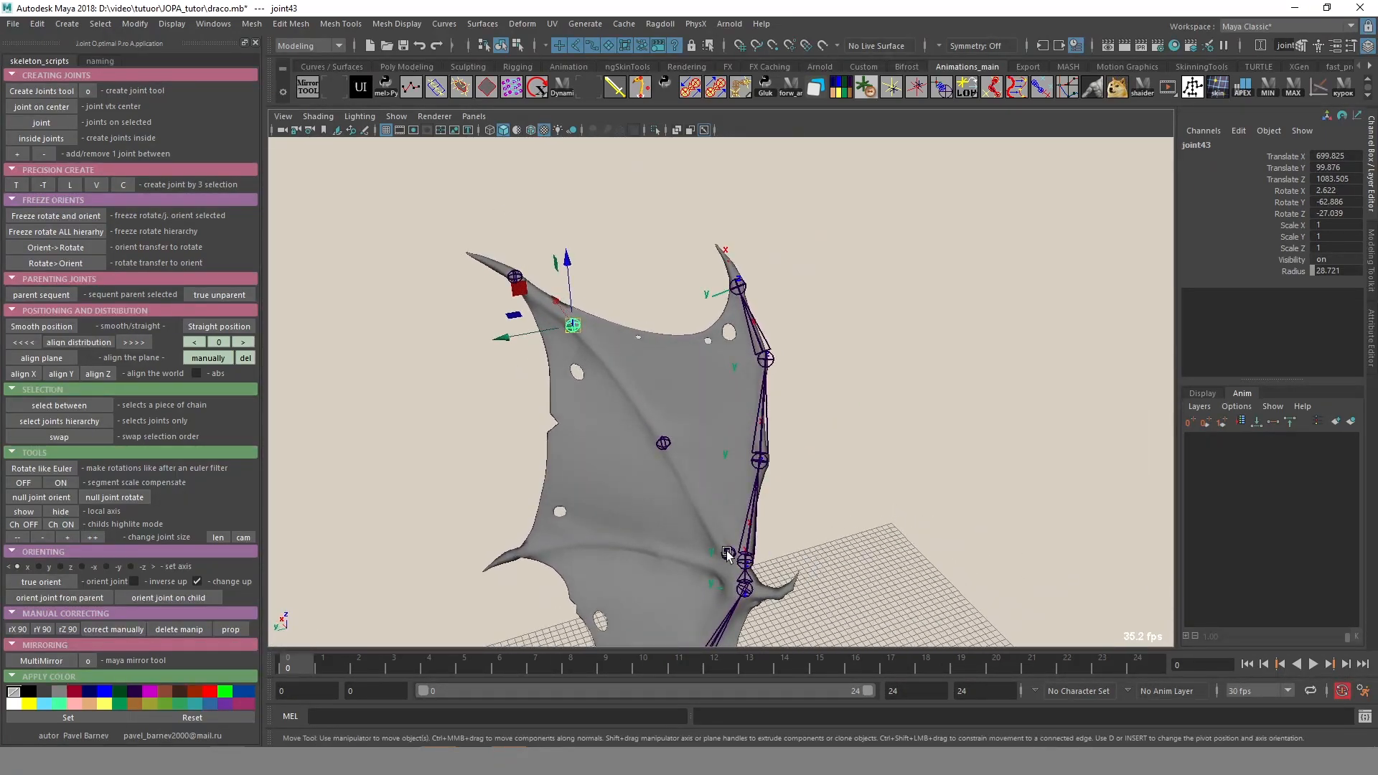
# Select the four finger joints from base to tip, turn on X-ray display, and true-orient them with inverse up and change up enabled.
pyautogui.keyDown('shift'); pyautogui.click(728, 553); pyautogui.keyUp('shift')
pyautogui.keyDown('shift'); pyautogui.click(663, 443); pyautogui.keyUp('shift')
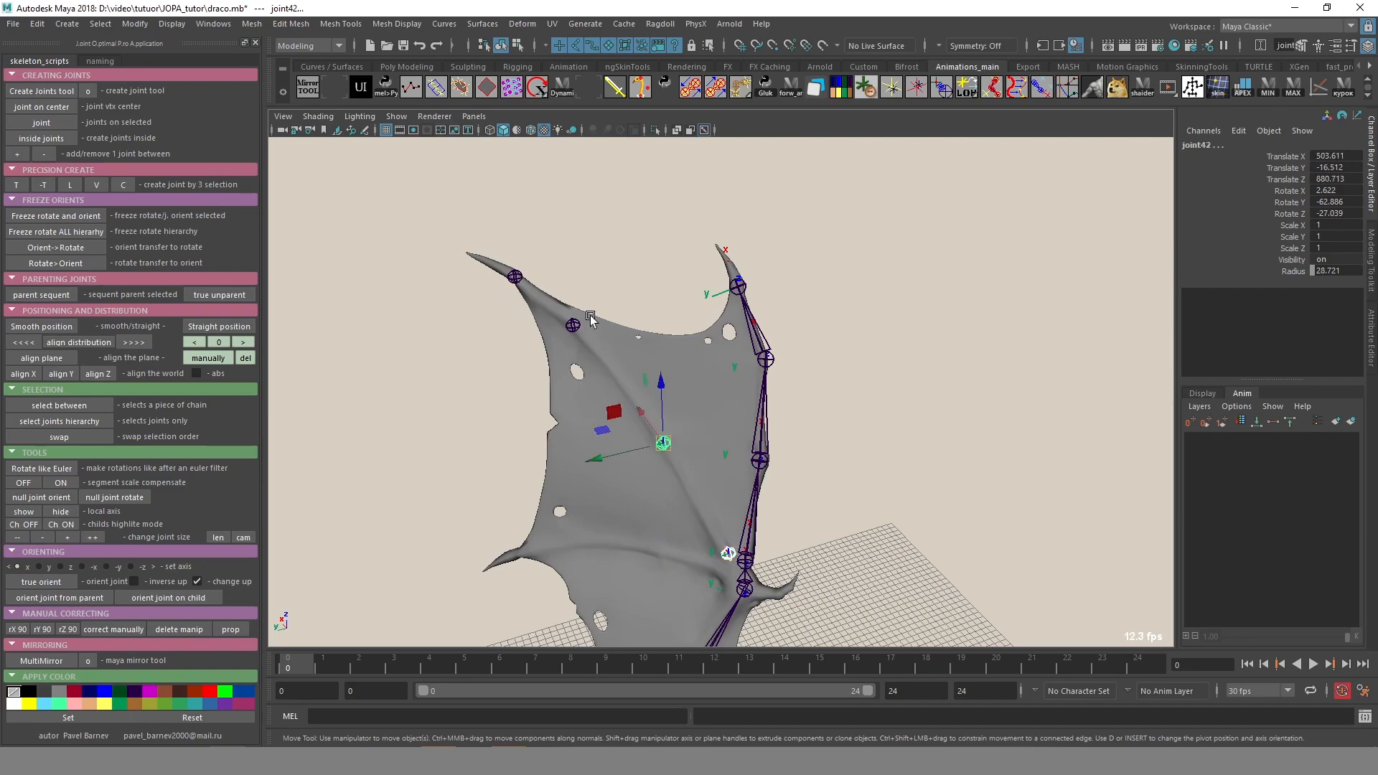
pyautogui.keyDown('shift'); pyautogui.click(514, 276); pyautogui.keyUp('shift')
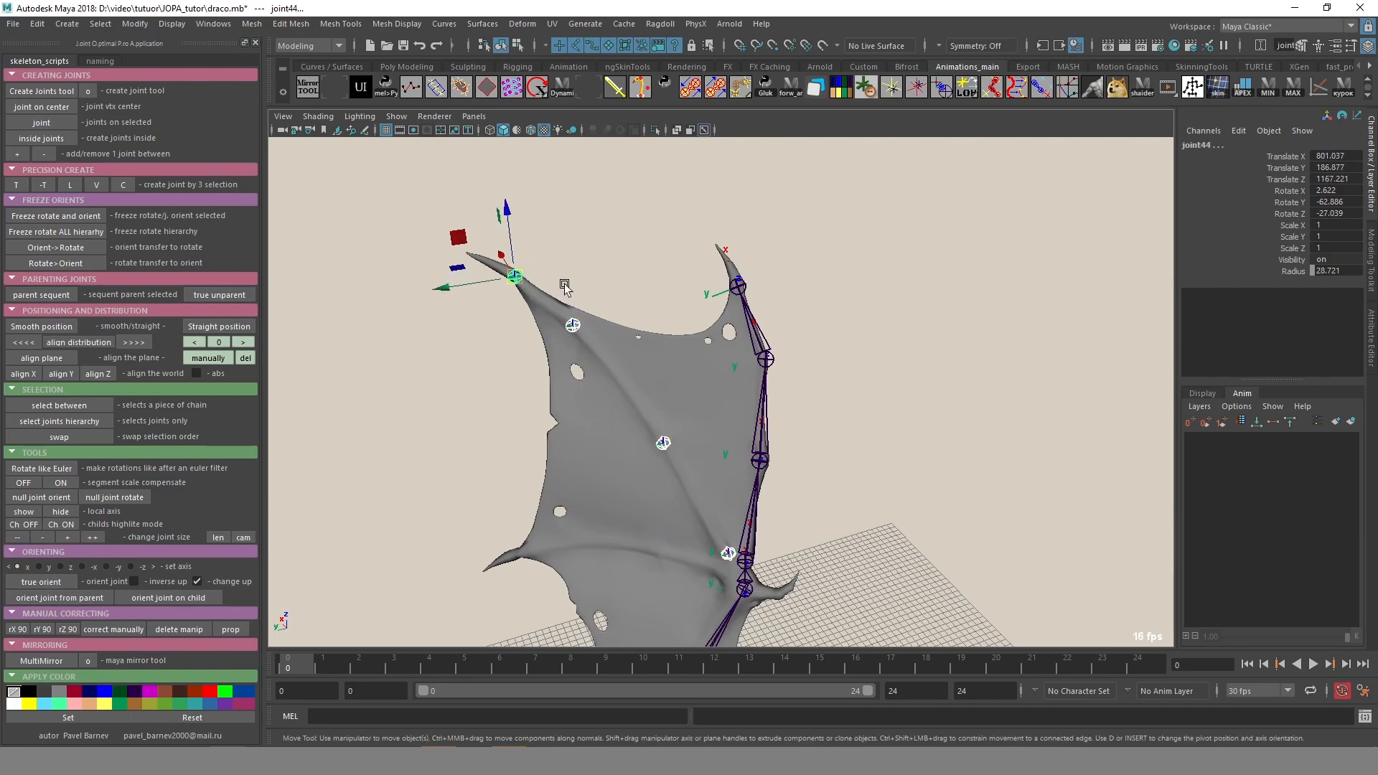
pyautogui.click(54, 582)
pyautogui.keyDown('alt'); pyautogui.moveTo(652, 424); pyautogui.dragTo(654, 424); pyautogui.keyUp('alt')
pyautogui.hotkey('alt', 'x')
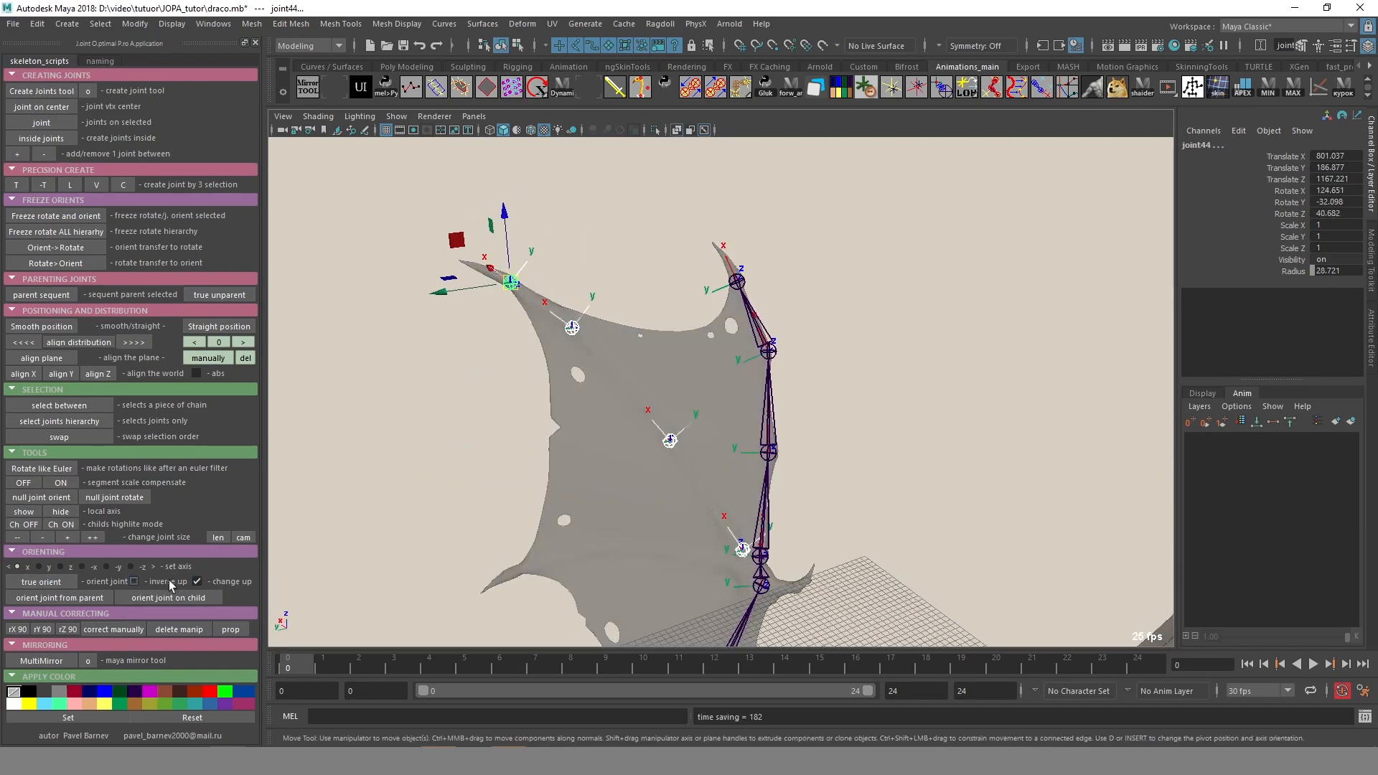
pyautogui.click(45, 583)
pyautogui.keyDown('alt'); pyautogui.moveTo(717, 503); pyautogui.dragTo(726, 518); pyautogui.keyUp('alt')
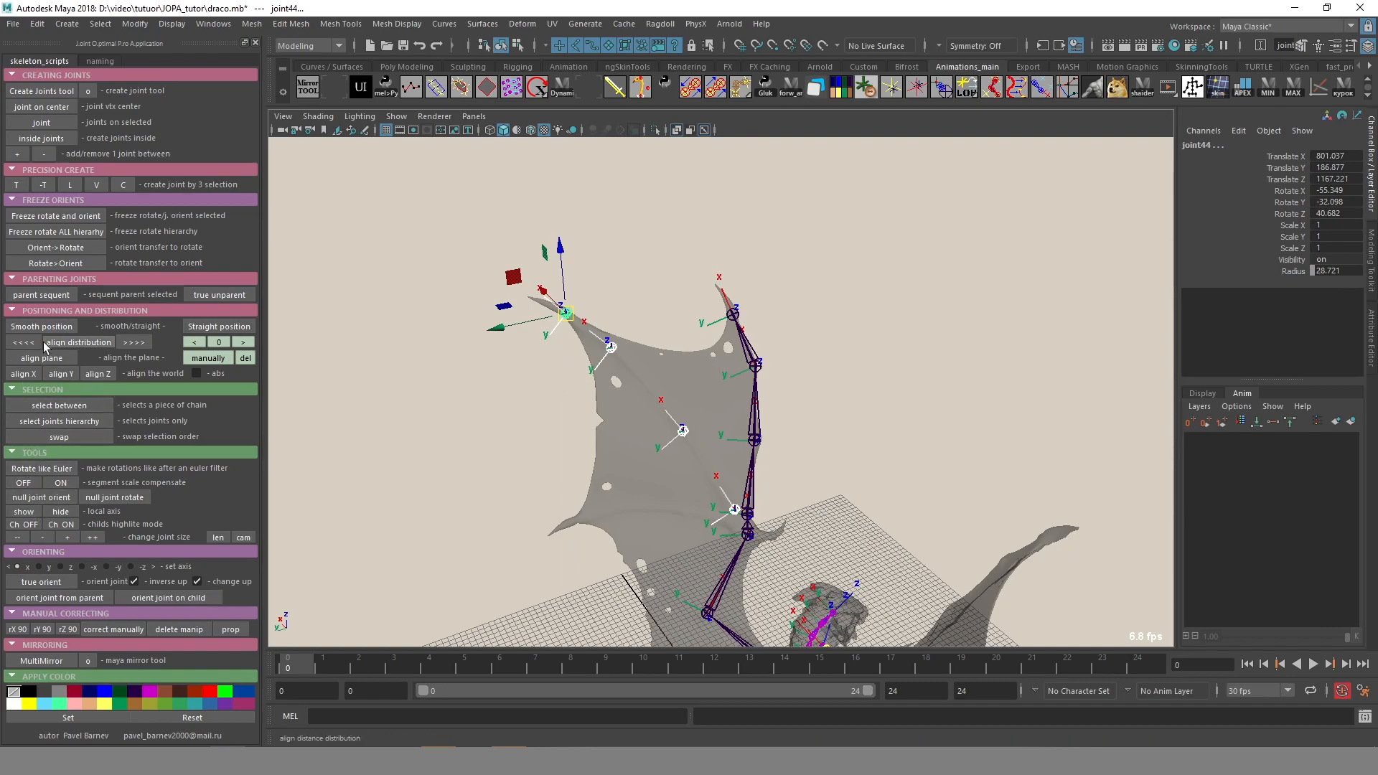
# Parent the four finger joints sequentially into one chain, select its whole hierarchy and apply True Orient.
pyautogui.click(42, 295)
pyautogui.moveTo(779, 502)
pyautogui.keyDown('alt'); pyautogui.mouseDown()
pyautogui.moveTo(738, 508)
pyautogui.moveTo(744, 545)
pyautogui.mouseUp(); pyautogui.keyUp('alt')
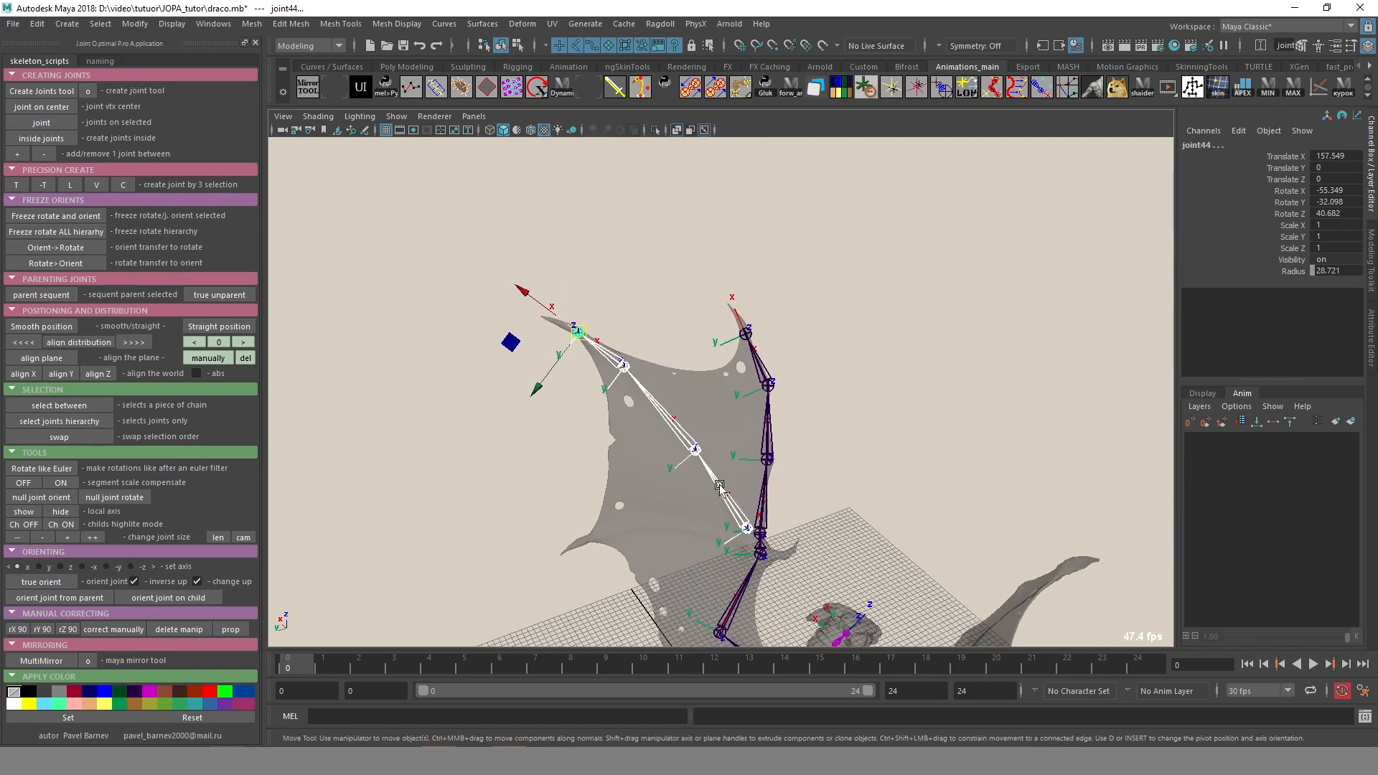
pyautogui.click(727, 492)
pyautogui.click(746, 531)
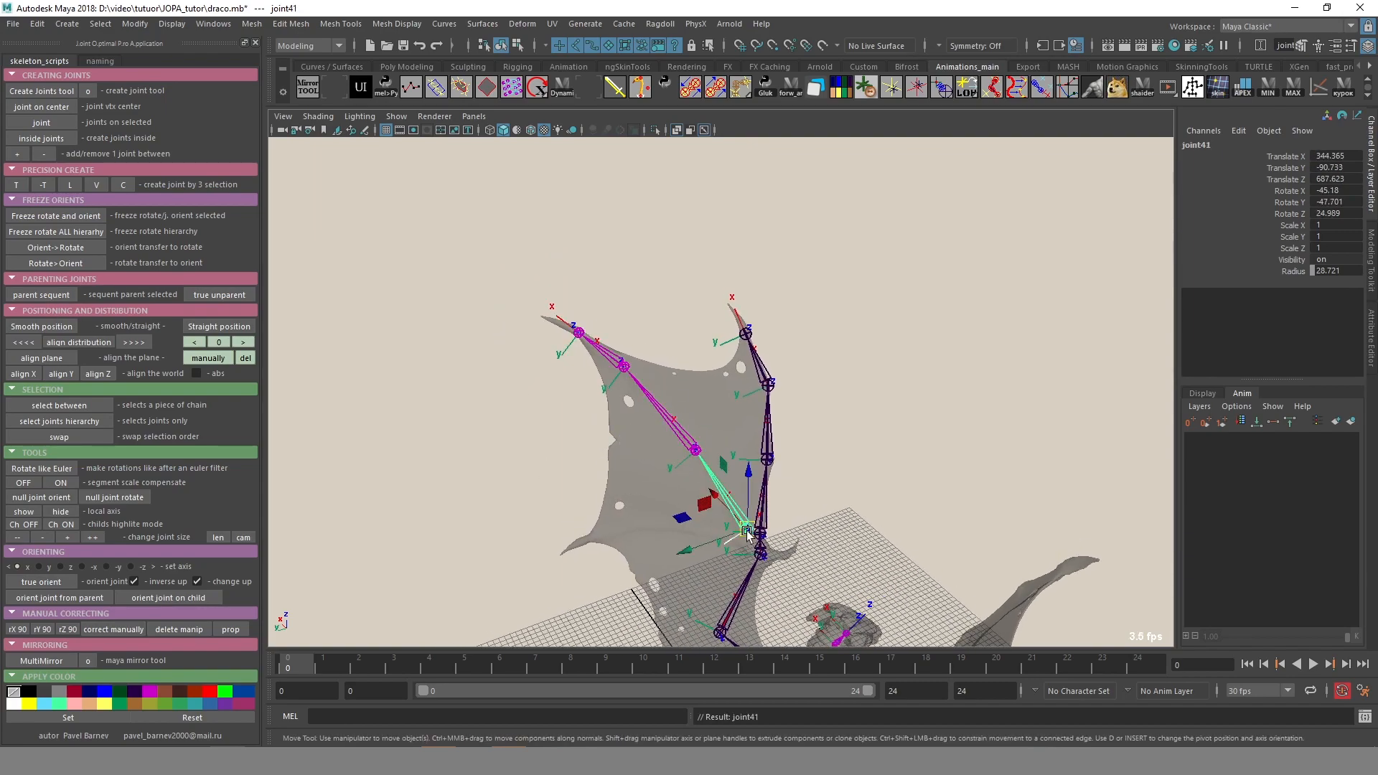
pyautogui.doubleClick(747, 531)
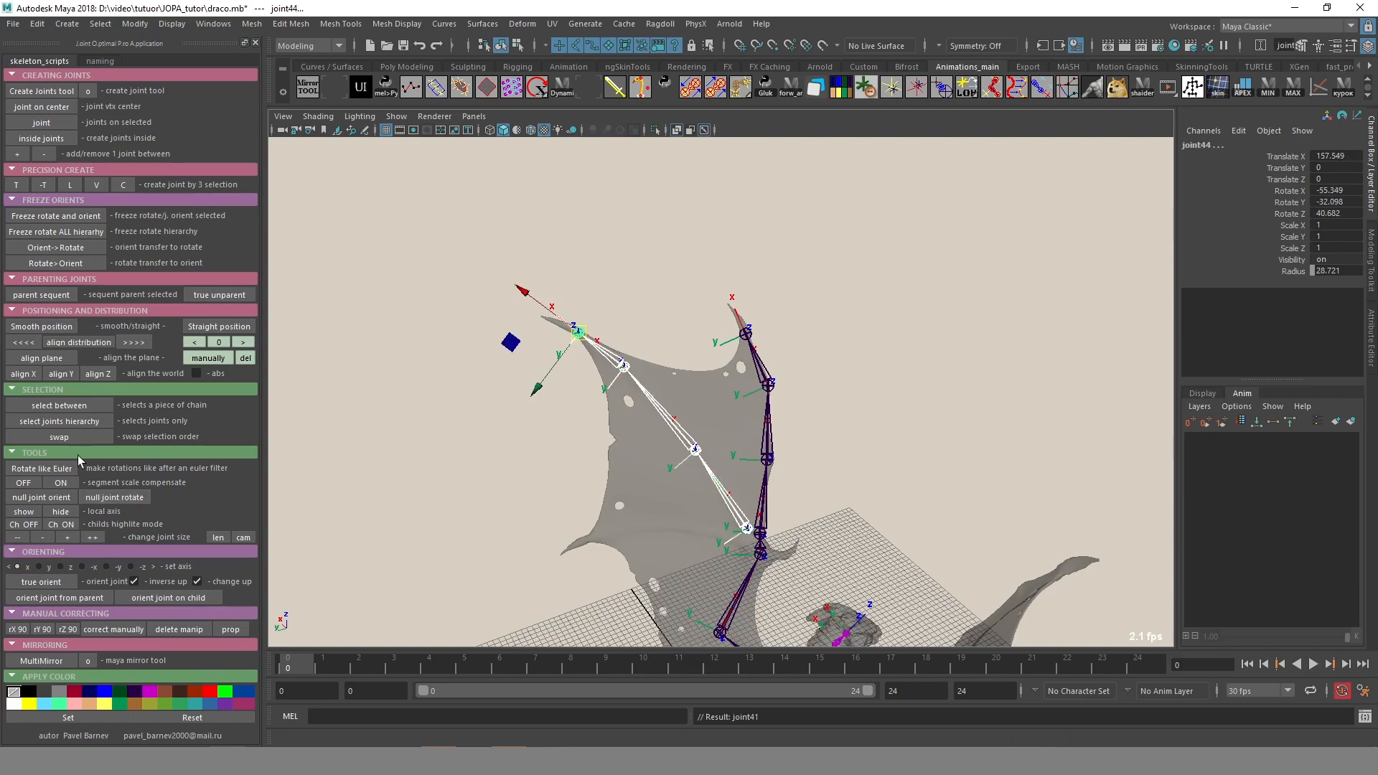
pyautogui.click(41, 581)
# Parent the second finger chain's base joint to the wing's wrist joint.
pyautogui.keyDown('alt'); pyautogui.moveTo(522, 509); pyautogui.dragTo(803, 488); pyautogui.keyUp('alt')
pyautogui.keyDown('alt'); pyautogui.moveTo(802, 488); pyautogui.dragTo(800, 355, button='middle'); pyautogui.keyUp('alt')
pyautogui.keyDown('alt'); pyautogui.moveTo(800, 355); pyautogui.dragTo(781, 425, button='right'); pyautogui.keyUp('alt')
pyautogui.click(43, 184)
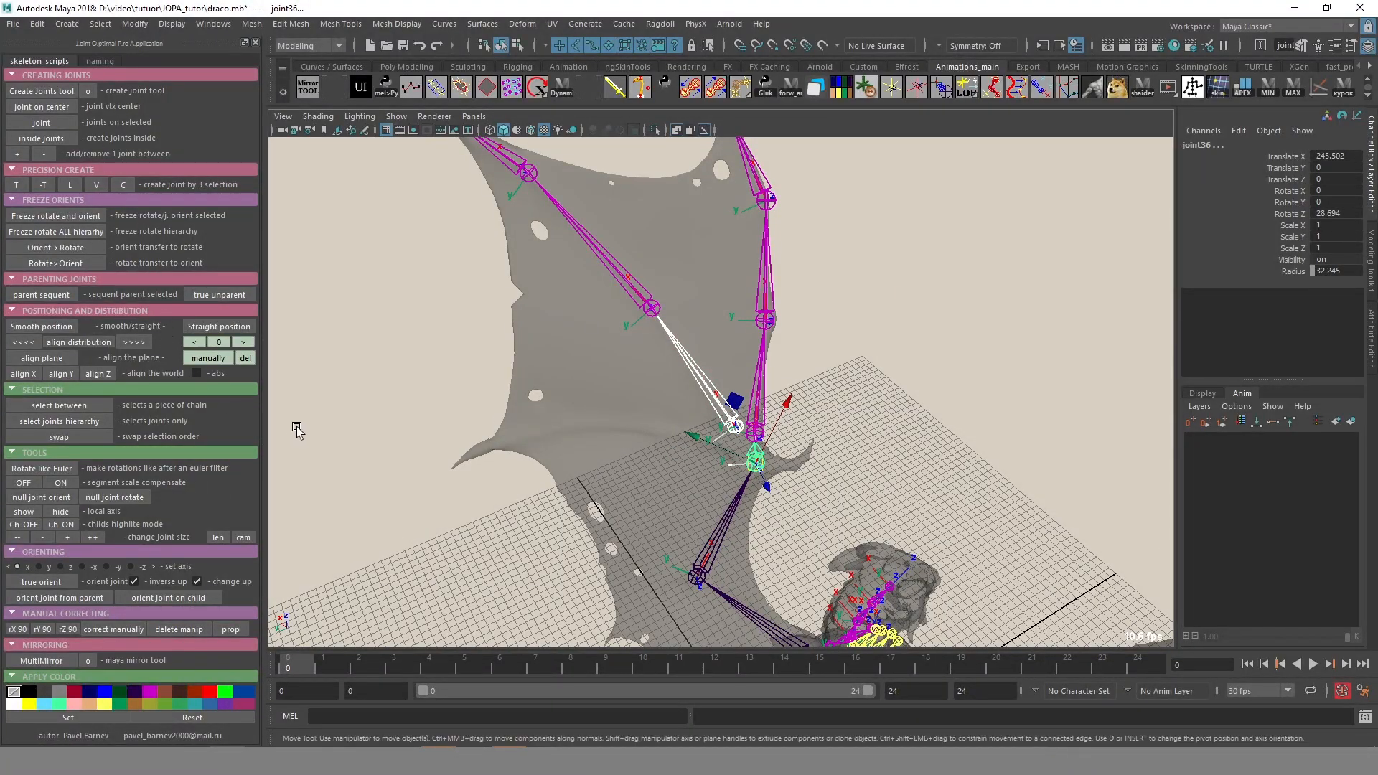
pyautogui.press('p')
pyautogui.click(916, 458)
pyautogui.keyDown('alt'); pyautogui.moveTo(901, 545); pyautogui.dragTo(838, 449, button='middle'); pyautogui.keyUp('alt')
pyautogui.moveTo(838, 448)
pyautogui.keyDown('alt'); pyautogui.mouseDown()
pyautogui.moveTo(858, 474)
pyautogui.moveTo(827, 464)
pyautogui.mouseUp(); pyautogui.keyUp('alt')
pyautogui.keyDown('alt'); pyautogui.moveTo(826, 464); pyautogui.dragTo(800, 523, button='middle'); pyautogui.keyUp('alt')
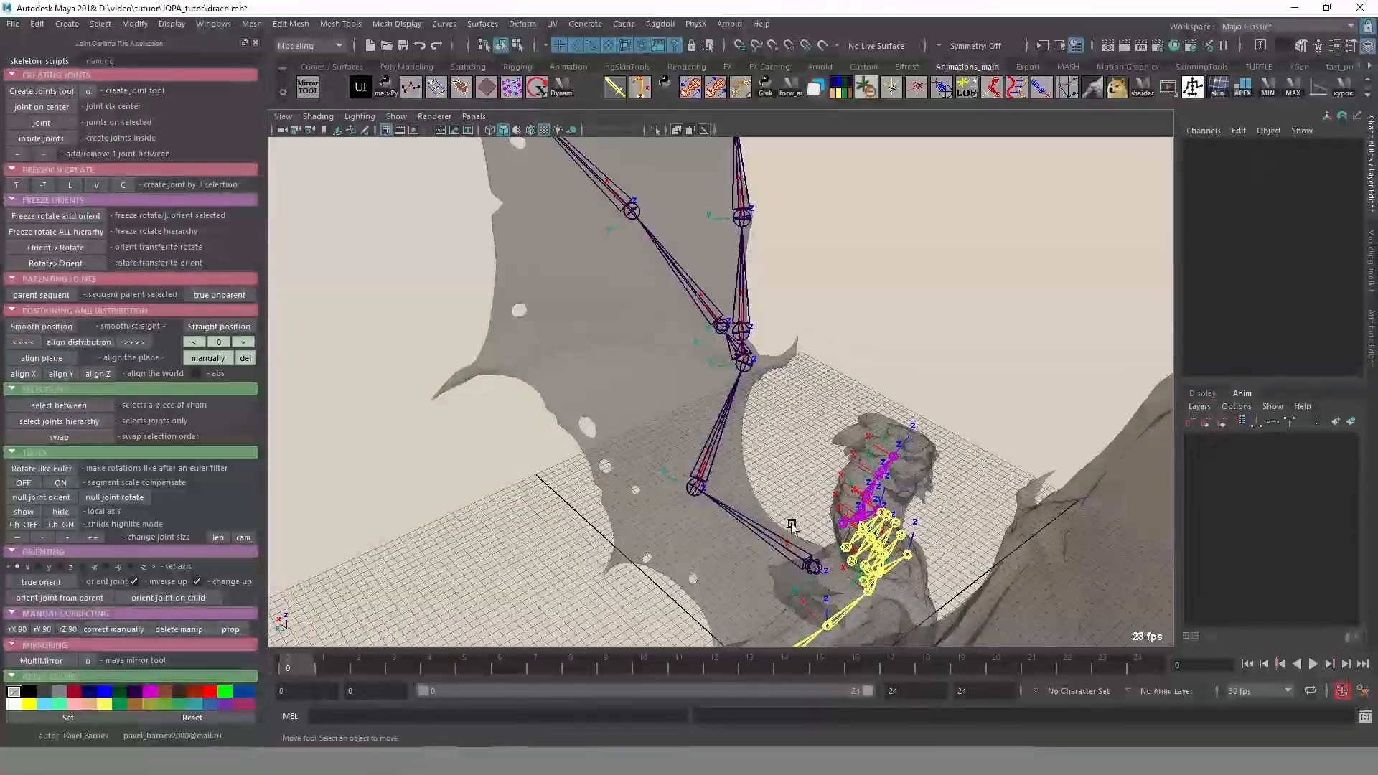
# Transfer the rotations of the wing's shoulder, elbow and wrist joints to their joint orients.
pyautogui.click(811, 564)
pyautogui.keyDown('shift'); pyautogui.click(696, 486); pyautogui.keyUp('shift')
pyautogui.keyDown('shift'); pyautogui.click(745, 366); pyautogui.keyUp('shift')
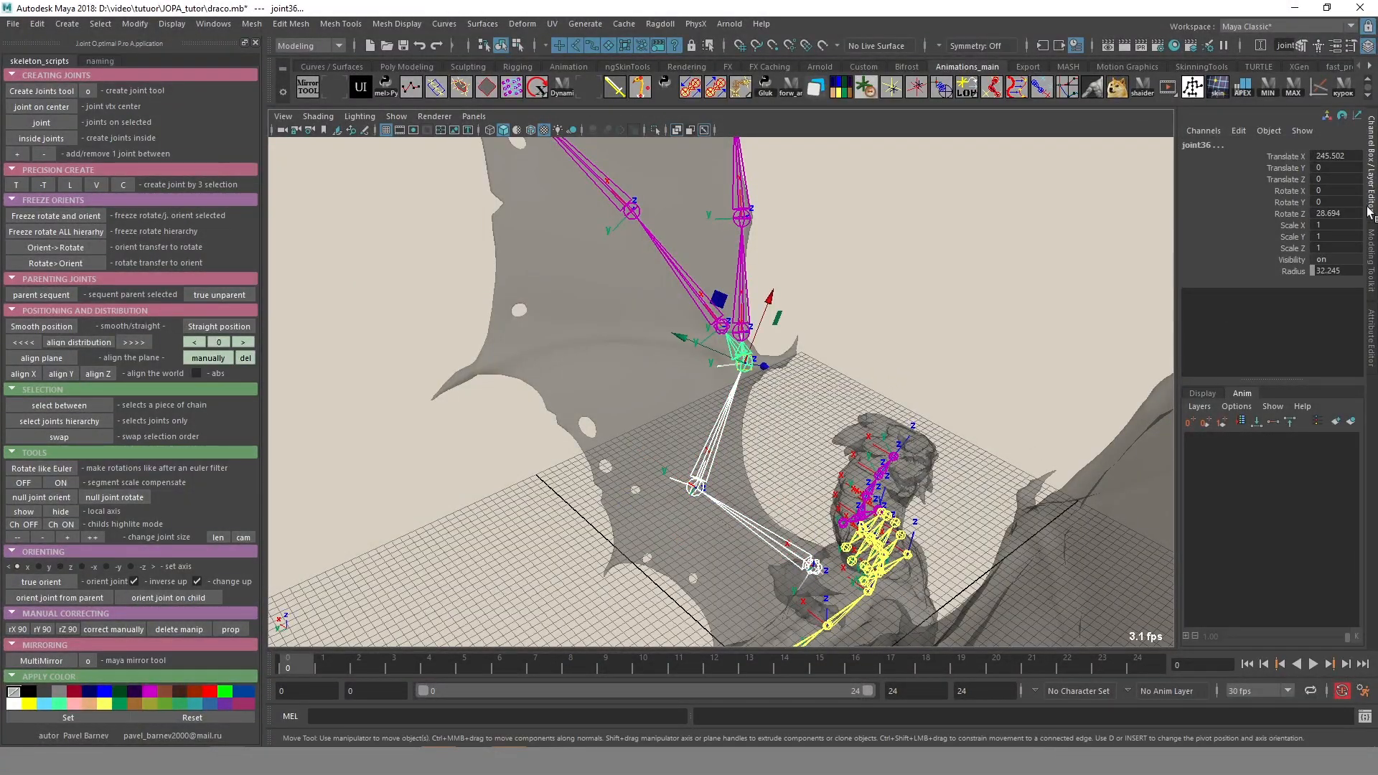
pyautogui.click(61, 266)
# Test the wing's bend by rotating the shoulder, elbow and wrist joints together, and reset their rotations to 0.
pyautogui.keyDown('alt'); pyautogui.moveTo(827, 442); pyautogui.dragTo(765, 464); pyautogui.keyUp('alt')
pyautogui.press('e')
pyautogui.moveTo(790, 420); pyautogui.dragTo(954, 430)
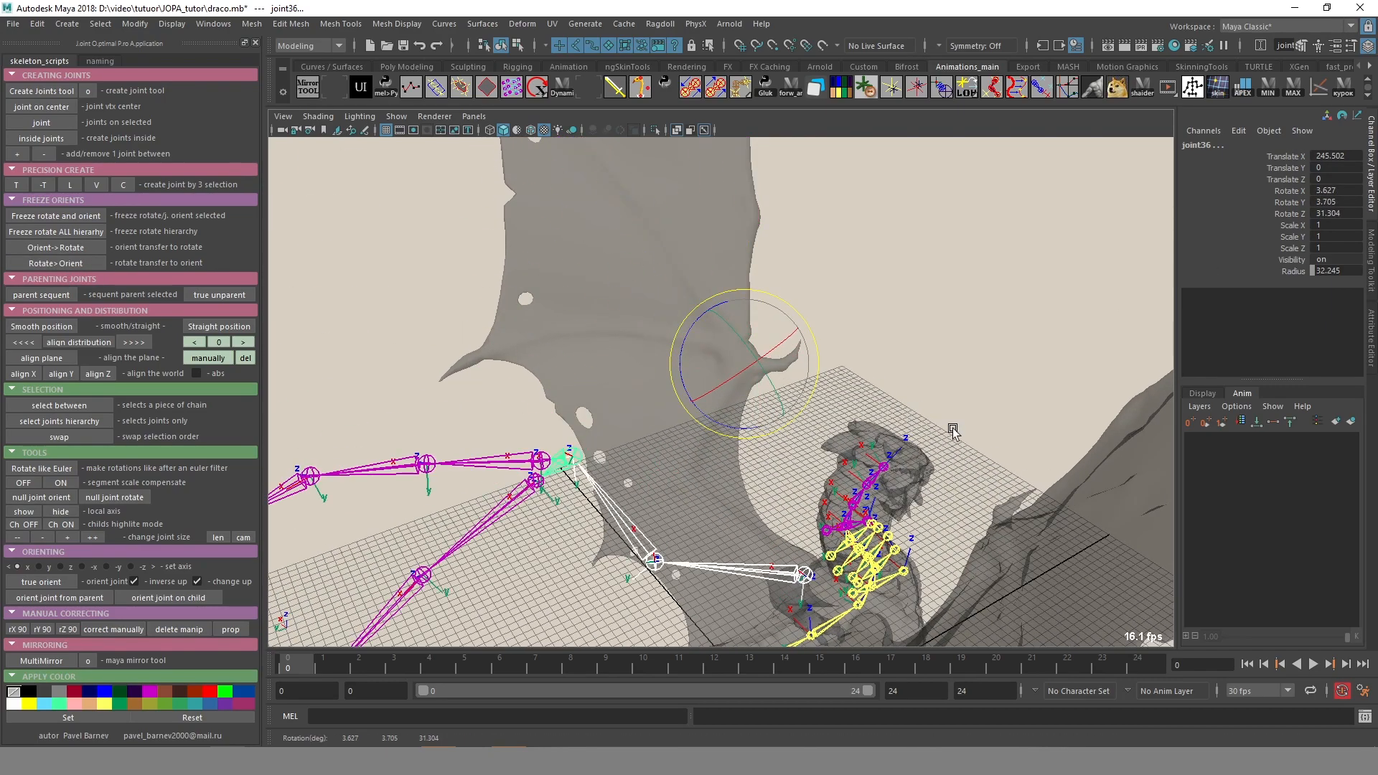
pyautogui.write('0')
pyautogui.press('Return')
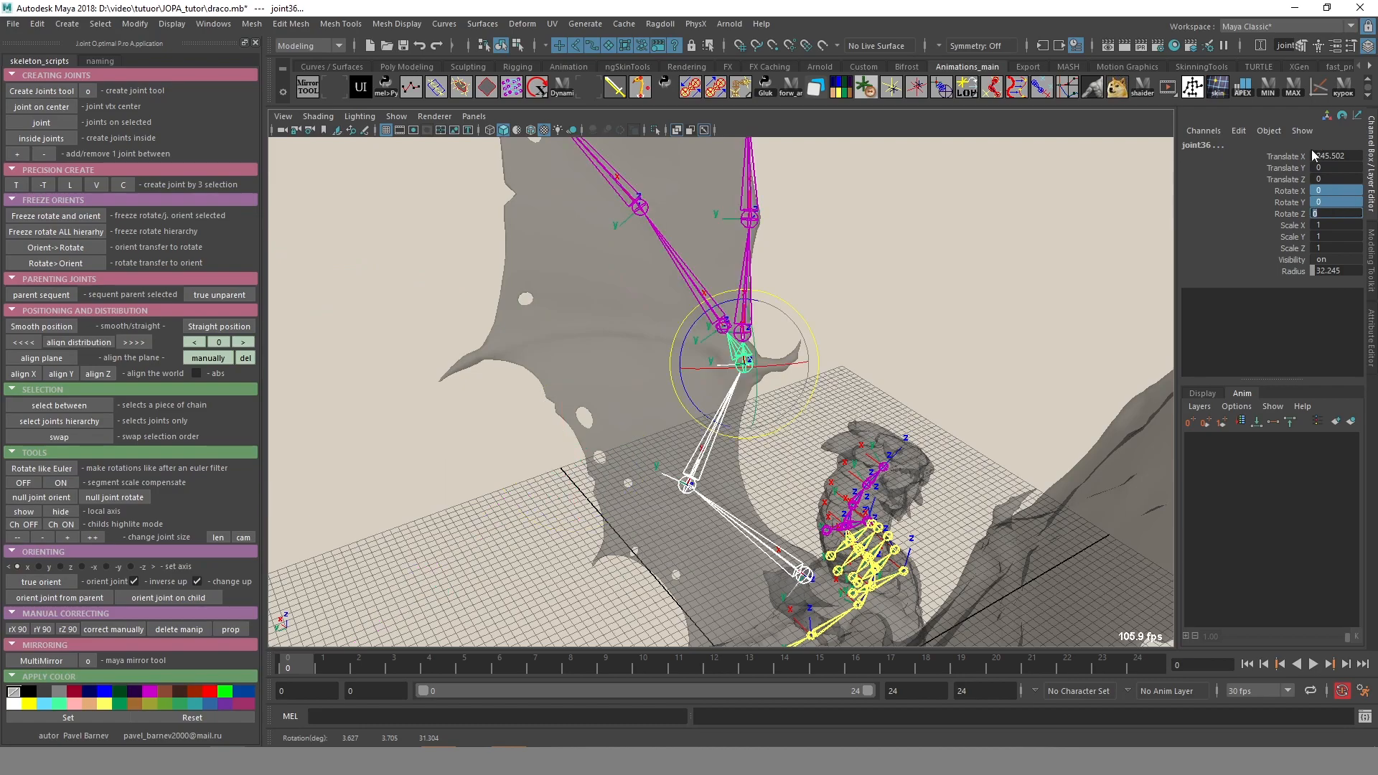
pyautogui.click(889, 387)
# Try zeroing the rotations of all joints in both finger chains, and undo the change.
pyautogui.moveTo(738, 302); pyautogui.dragTo(766, 302)
pyautogui.keyDown('alt'); pyautogui.moveTo(765, 300); pyautogui.dragTo(750, 422, button='middle'); pyautogui.keyUp('alt')
pyautogui.keyDown('shift'); pyautogui.moveTo(678, 375); pyautogui.dragTo(636, 388); pyautogui.keyUp('shift')
pyautogui.press('Down')
pyautogui.press('Down')
pyautogui.press('Down')
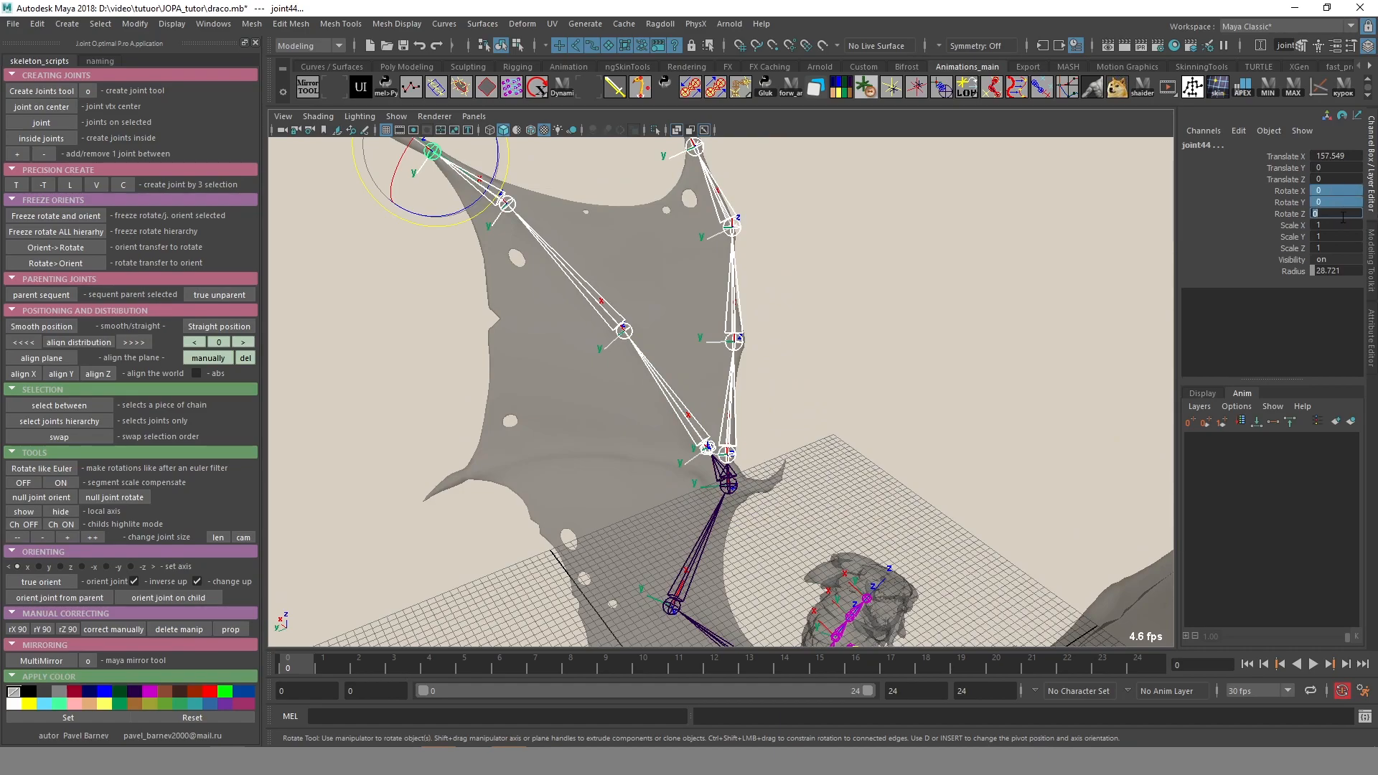
pyautogui.write('0')
pyautogui.press('Return')
pyautogui.keyDown('alt'); pyautogui.moveTo(697, 391); pyautogui.dragTo(753, 446); pyautogui.keyUp('alt')
pyautogui.hotkey('ctrl', 'z')
# Transfer the second finger chain's base joint rotation to its joint orient.
pyautogui.click(731, 436)
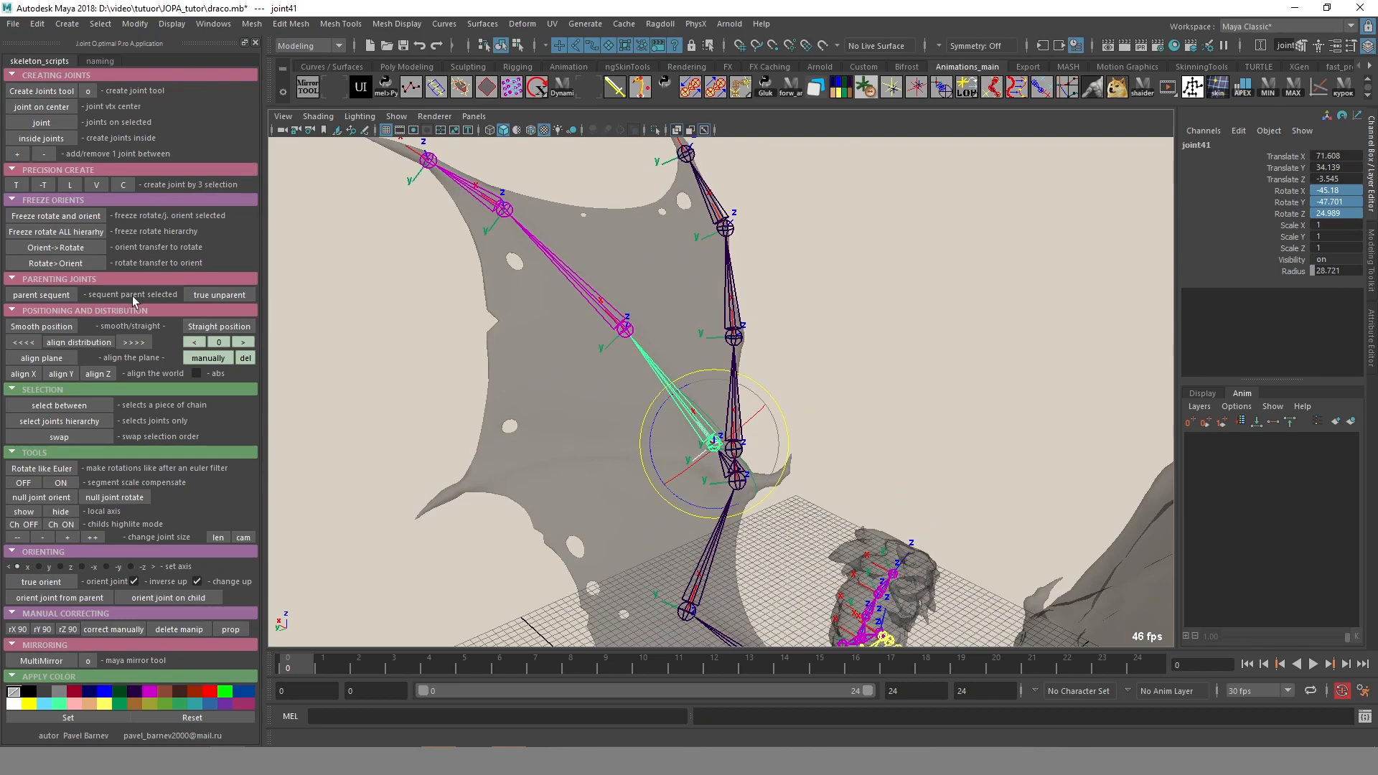
pyautogui.click(57, 266)
pyautogui.moveTo(782, 405)
pyautogui.keyDown('alt'); pyautogui.mouseDown()
pyautogui.moveTo(724, 419)
pyautogui.moveTo(761, 409)
pyautogui.mouseUp(); pyautogui.keyUp('alt')
pyautogui.click(778, 393)
# Select the full hierarchies of both finger chains and set their X, Y and Z rotations to 0.
pyautogui.click(709, 438)
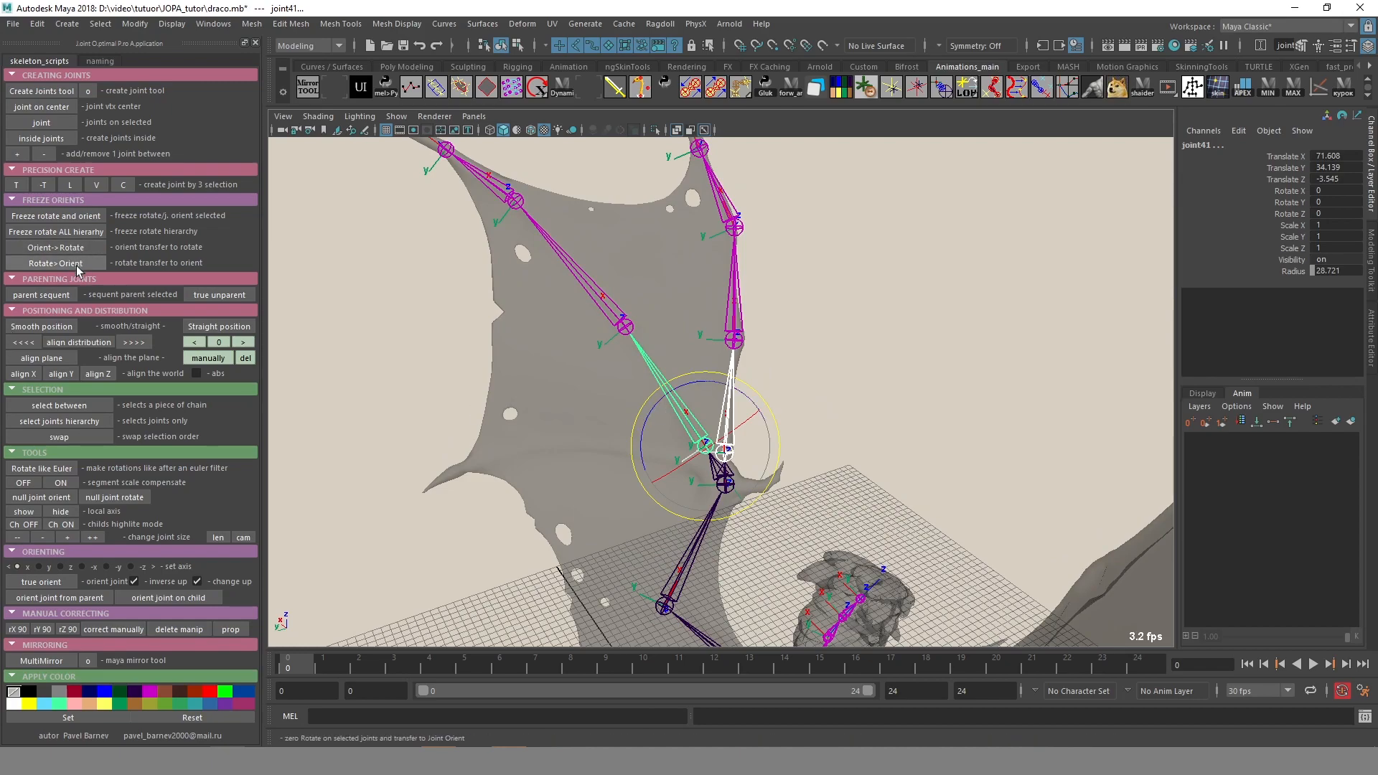
pyautogui.press('g')
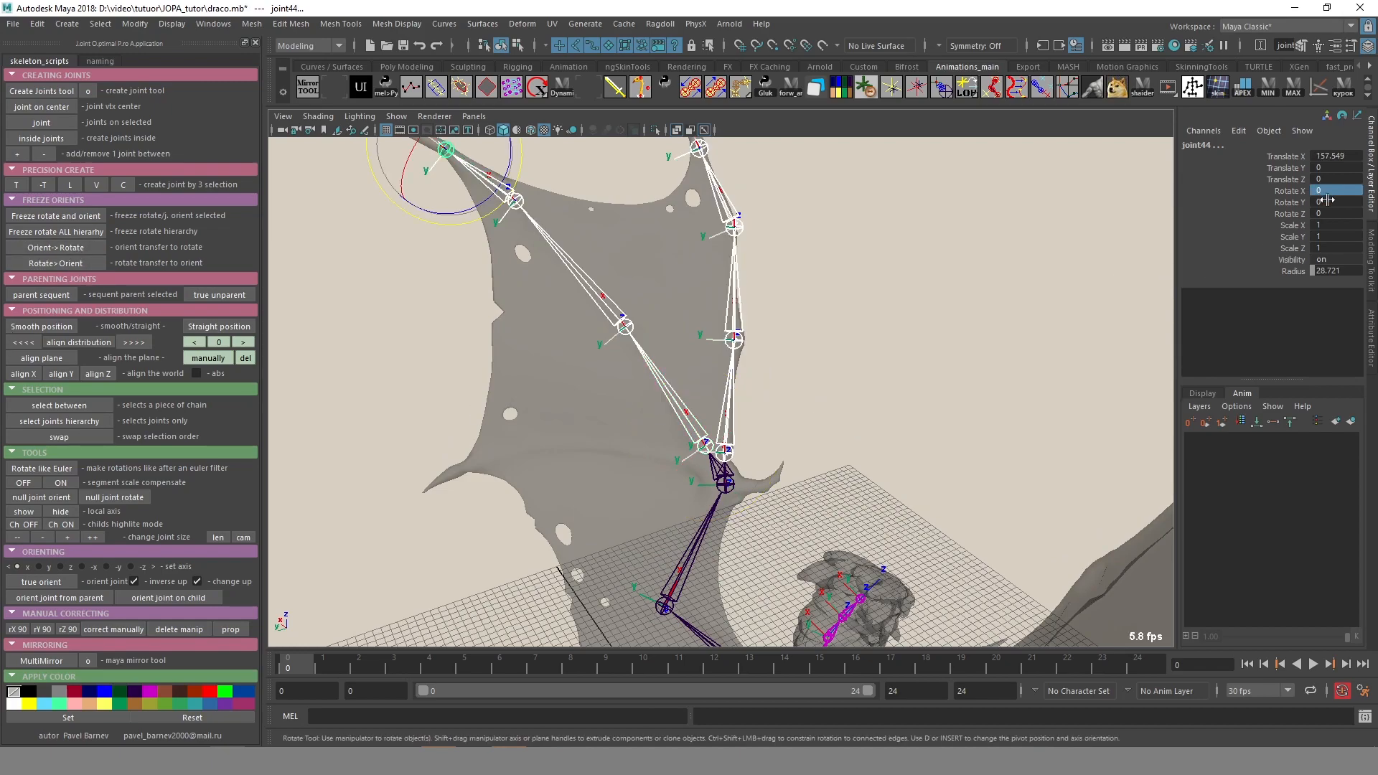
pyautogui.write('0')
pyautogui.press('Return')
pyautogui.keyDown('alt'); pyautogui.moveTo(886, 333); pyautogui.dragTo(825, 492, button='middle'); pyautogui.keyUp('alt')
pyautogui.keyDown('alt'); pyautogui.moveTo(826, 491); pyautogui.dragTo(418, 426); pyautogui.keyUp('alt')
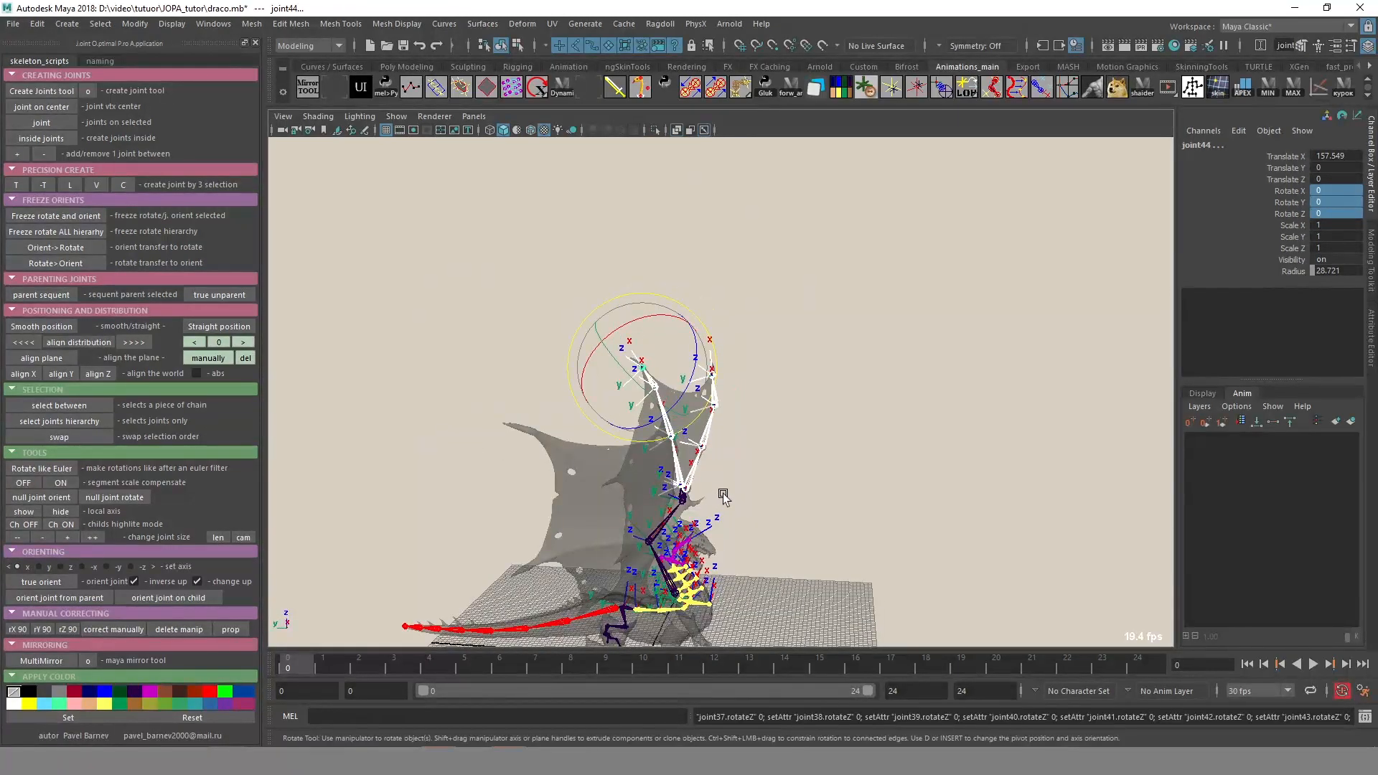
pyautogui.keyDown('alt'); pyautogui.moveTo(782, 440); pyautogui.dragTo(762, 490); pyautogui.keyUp('alt')
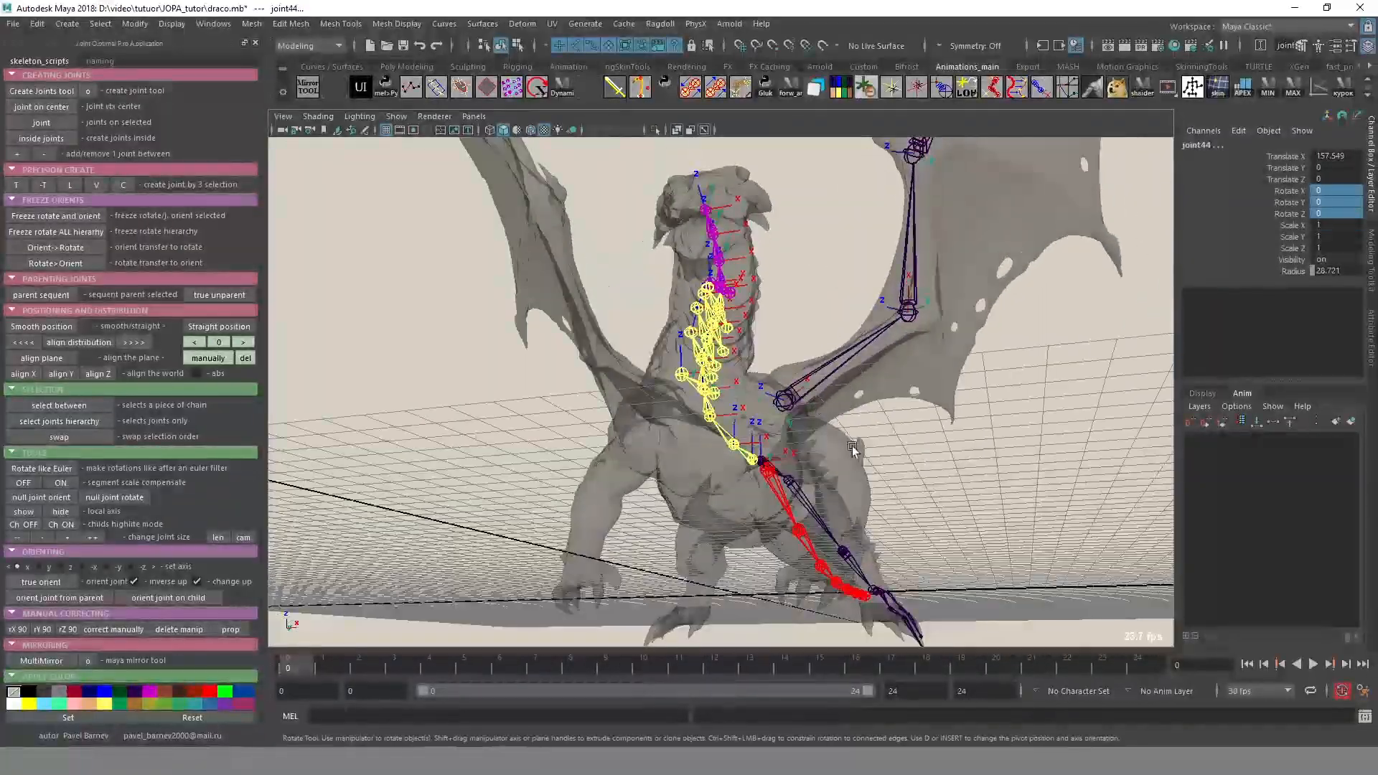
# Select the whole wing joint hierarchy from the shoulder and rename it with the naming tools.
pyautogui.press('F8')
pyautogui.press('F8')
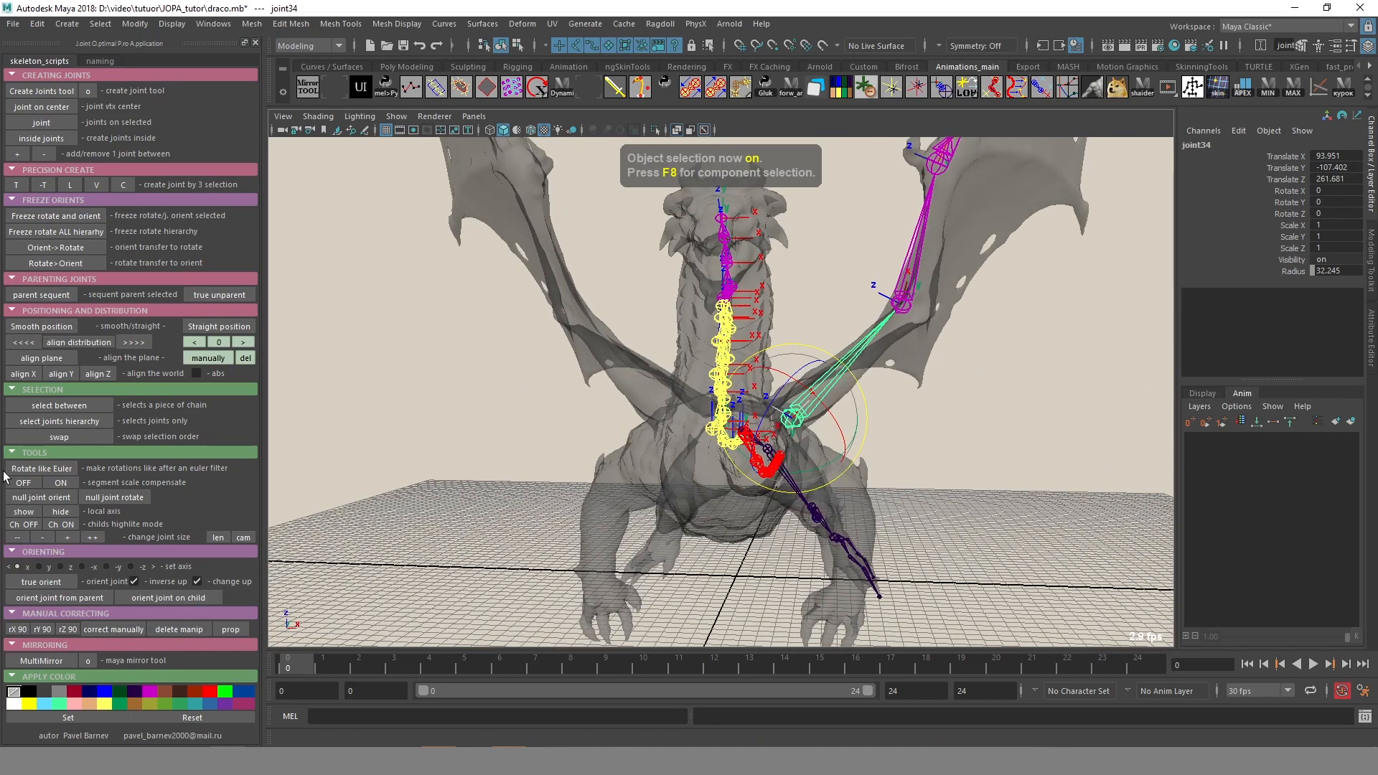
pyautogui.click(99, 62)
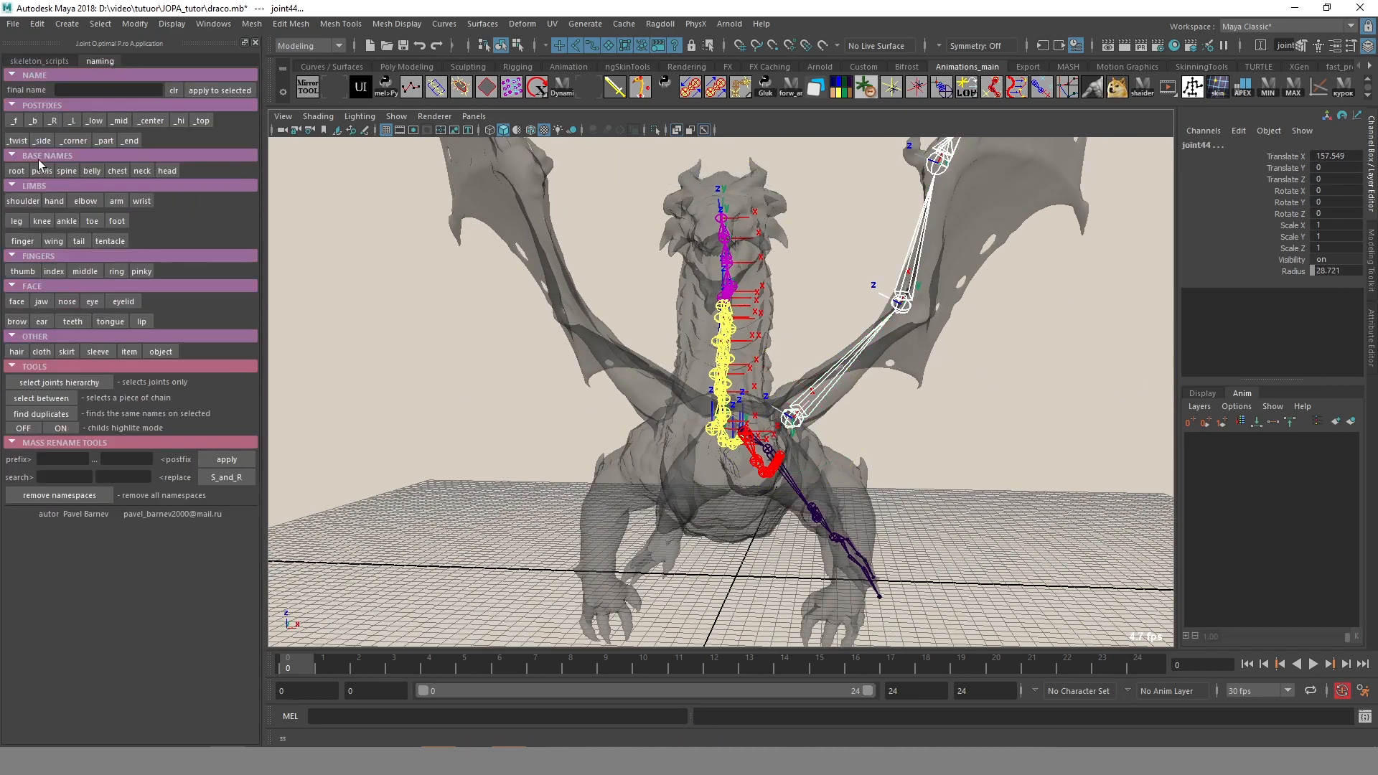
pyautogui.click(203, 95)
pyautogui.click(1030, 432)
pyautogui.keyDown('alt'); pyautogui.moveTo(1030, 432); pyautogui.dragTo(940, 435); pyautogui.keyUp('alt')
pyautogui.click(37, 60)
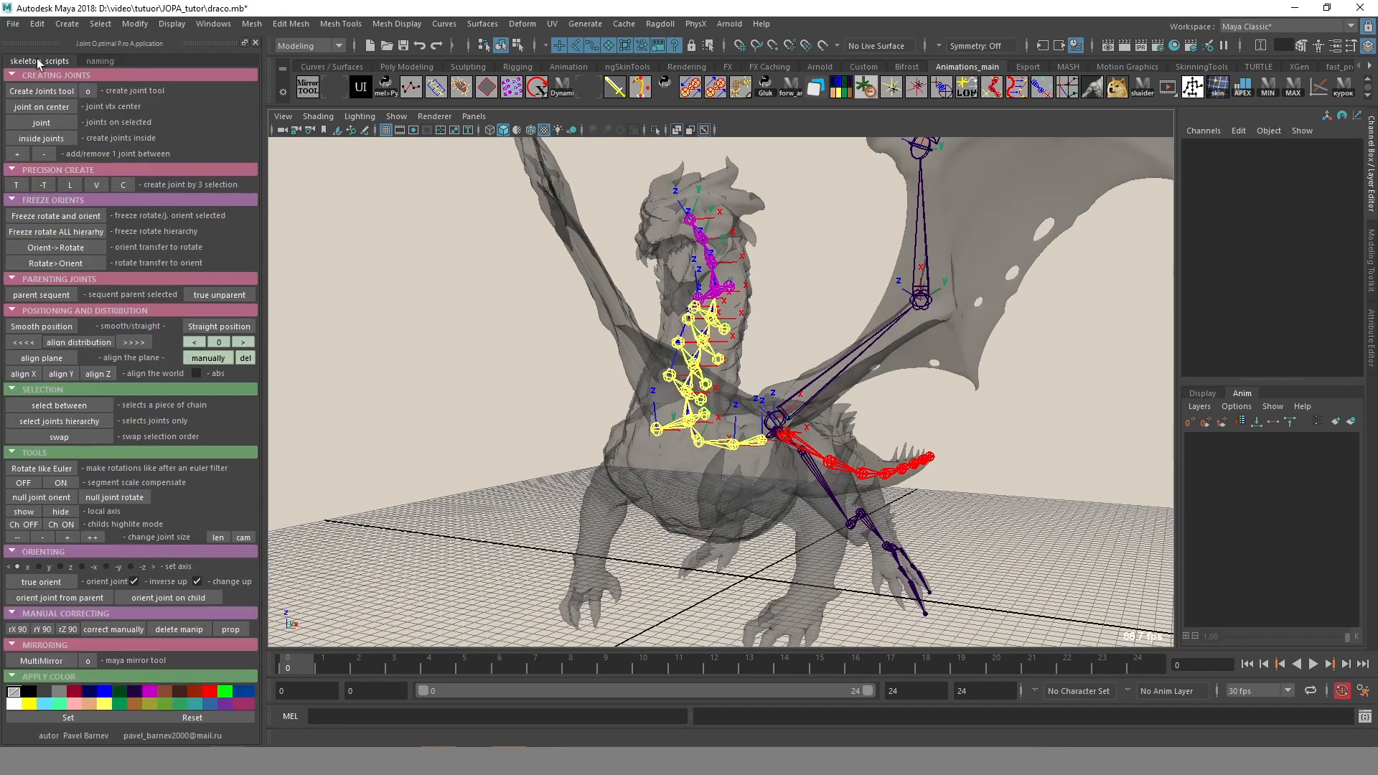
# Parent the wing's shoulder joint to the spine joint in the dragon's chest.
pyautogui.keyDown('alt'); pyautogui.moveTo(848, 385); pyautogui.dragTo(814, 403, button='middle'); pyautogui.keyUp('alt')
pyautogui.keyDown('alt'); pyautogui.moveTo(912, 425); pyautogui.dragTo(864, 408); pyautogui.keyUp('alt')
pyautogui.click(769, 403)
pyautogui.keyDown('alt'); pyautogui.moveTo(822, 475); pyautogui.dragTo(778, 473); pyautogui.keyUp('alt')
pyautogui.press('q')
pyautogui.keyDown('shift'); pyautogui.click(708, 473); pyautogui.keyUp('shift')
pyautogui.press('p')
# Select the wing's shoulder joint and the left leg's root joint together, and turn off X-ray display.
pyautogui.keyDown('alt'); pyautogui.moveTo(879, 543); pyautogui.dragTo(721, 425); pyautogui.keyUp('alt')
pyautogui.keyDown('shift'); pyautogui.click(712, 424); pyautogui.keyUp('shift')
pyautogui.keyDown('alt'); pyautogui.moveTo(841, 495); pyautogui.dragTo(704, 437); pyautogui.keyUp('alt')
pyautogui.hotkey('alt', 'x')
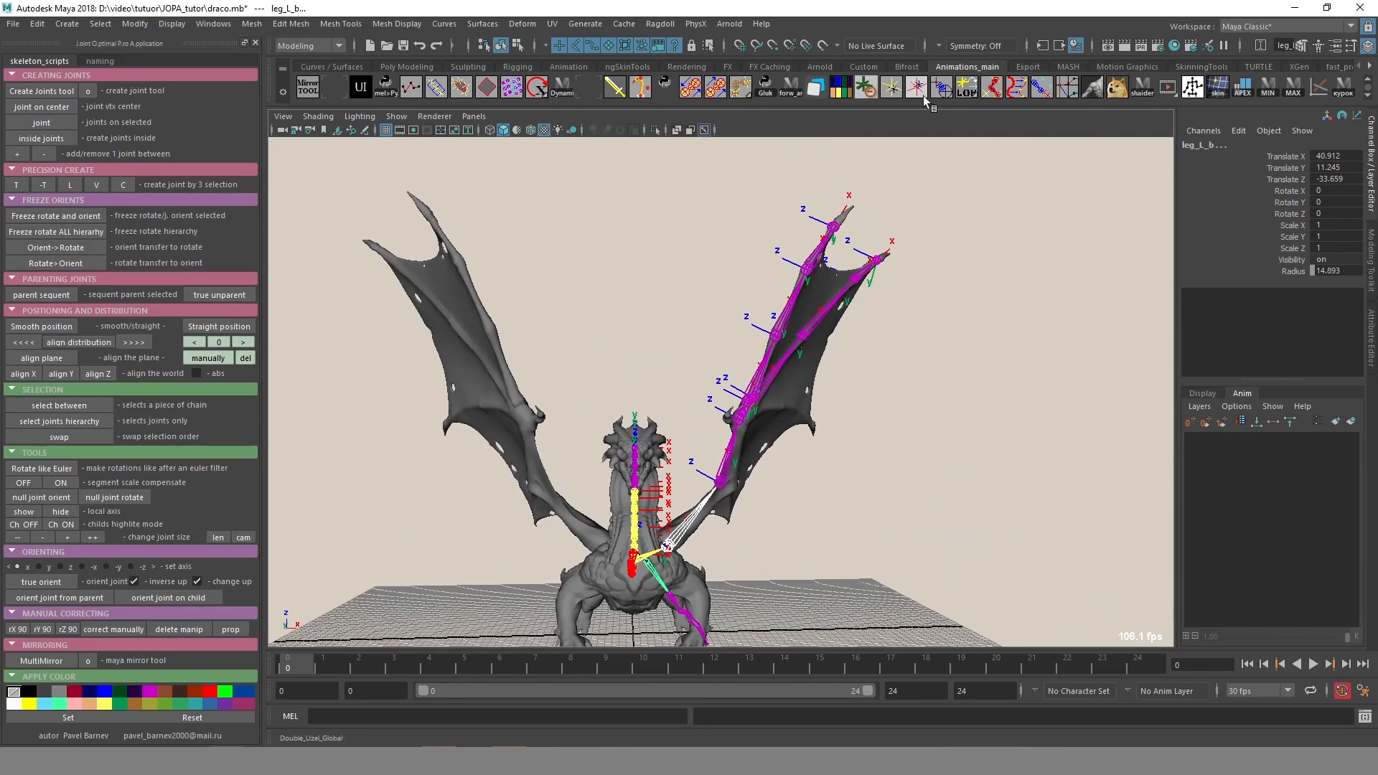
pyautogui.keyDown('alt'); pyautogui.moveTo(798, 480); pyautogui.dragTo(694, 562); pyautogui.keyUp('alt')
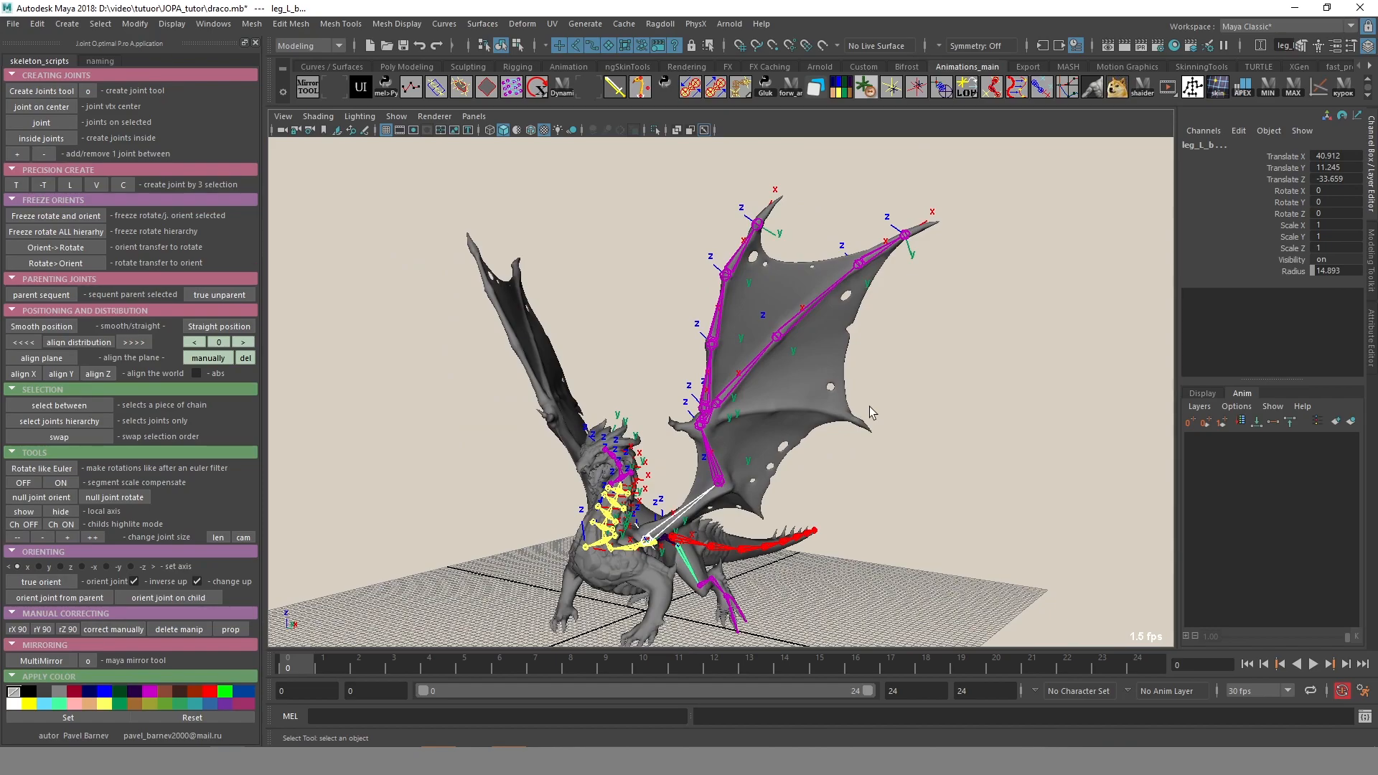
# Mirror the selected wing and leg chains with MultiMirror across YZ, using Behavior and replacing _L with _R in the names.
pyautogui.click(35, 664)
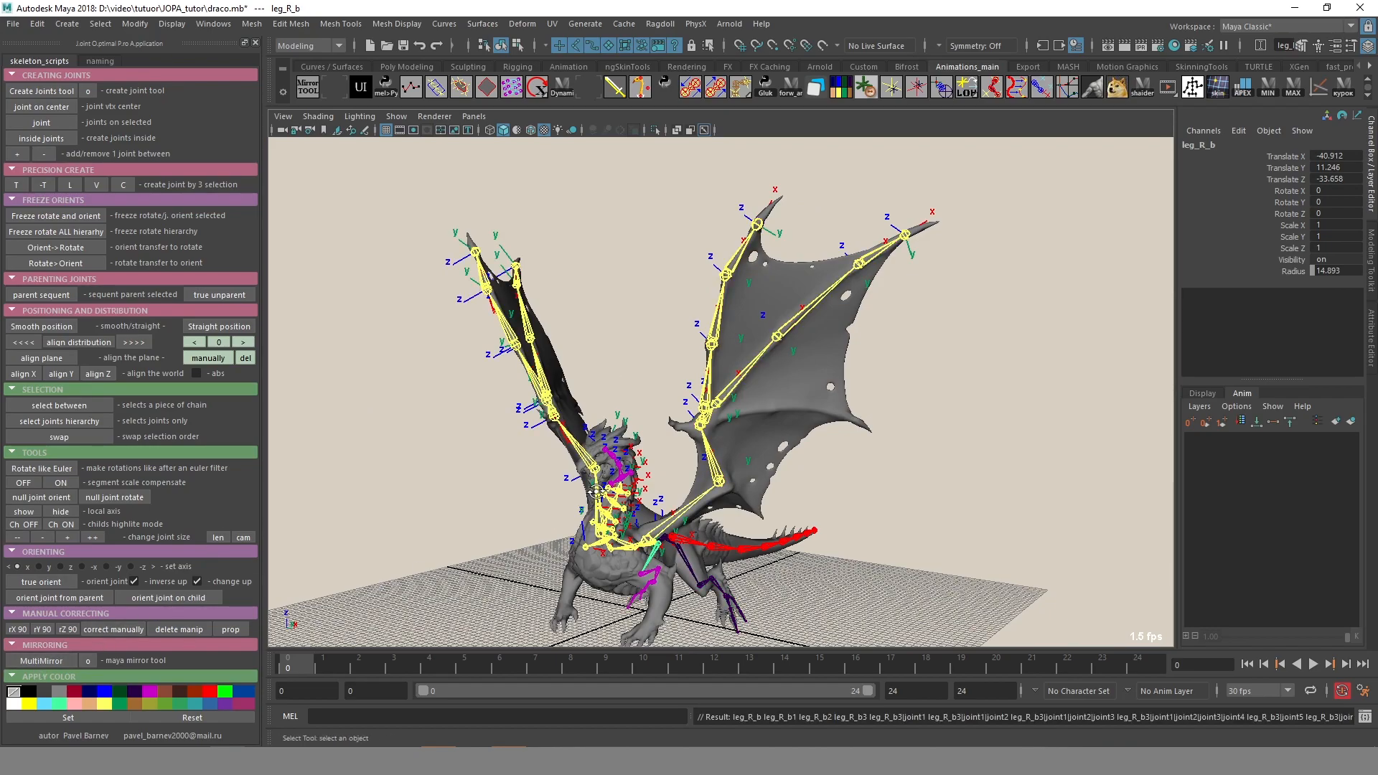
pyautogui.hotkey('ctrl', 'z')
pyautogui.click(88, 661)
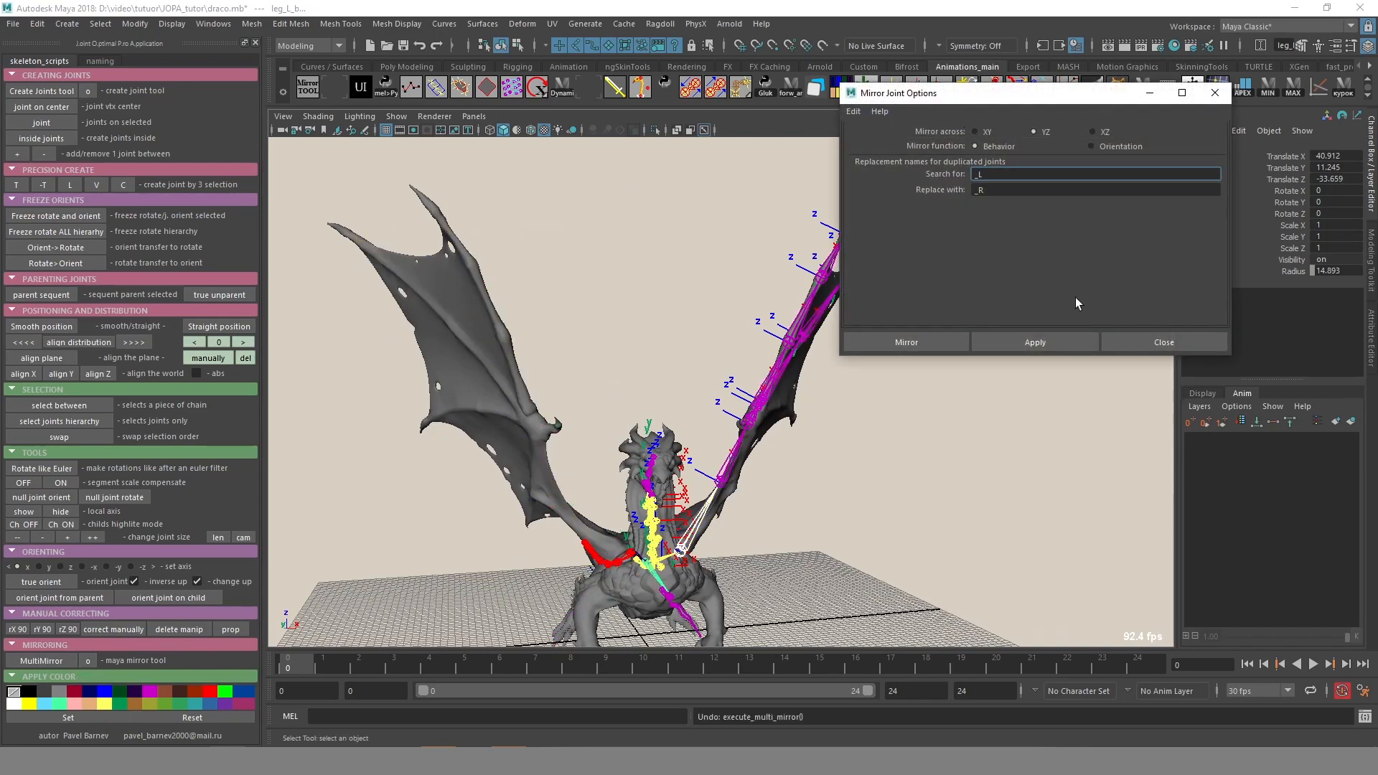
pyautogui.click(1129, 343)
pyautogui.click(65, 661)
pyautogui.keyDown('alt'); pyautogui.moveTo(646, 495); pyautogui.dragTo(804, 409); pyautogui.keyUp('alt')
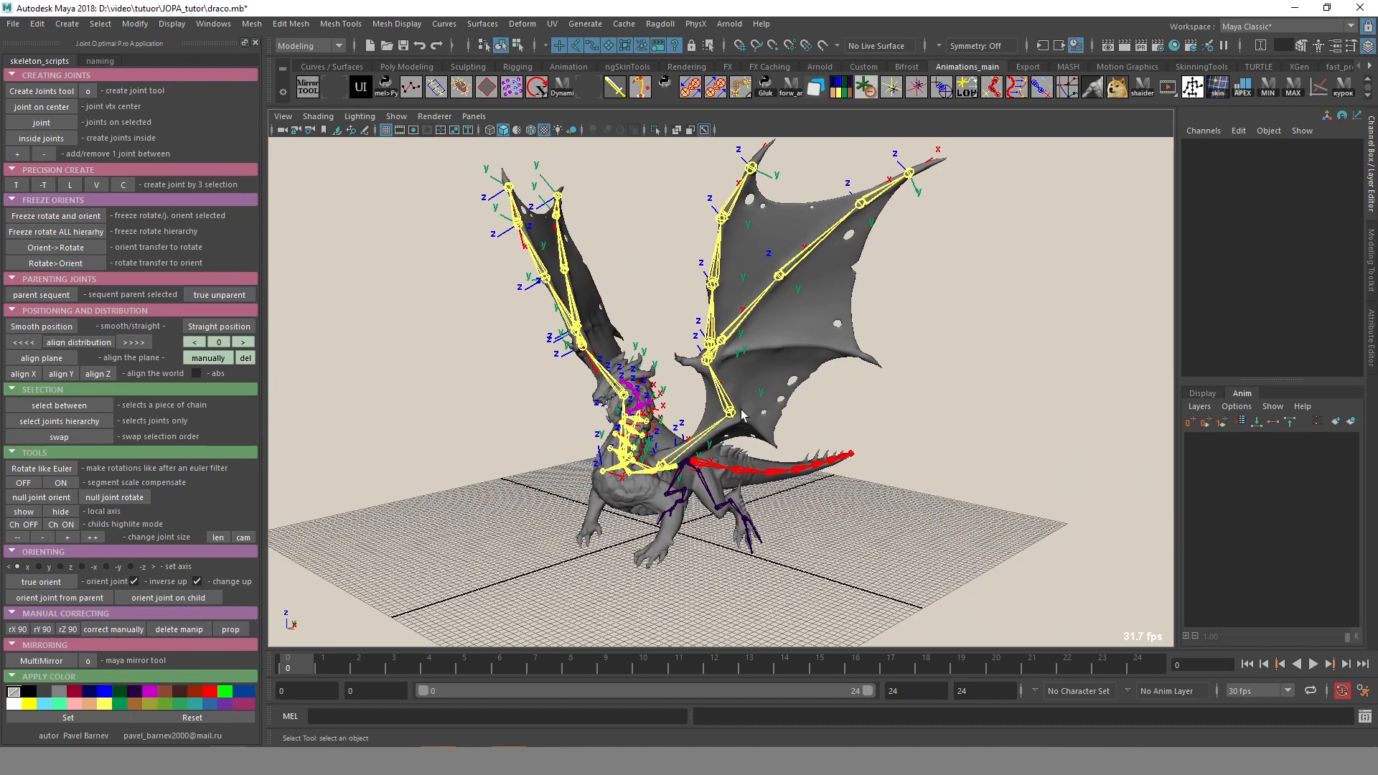
pyautogui.keyDown('alt'); pyautogui.moveTo(765, 381); pyautogui.dragTo(725, 361); pyautogui.keyUp('alt')
pyautogui.keyDown('alt'); pyautogui.moveTo(553, 492); pyautogui.dragTo(664, 506); pyautogui.keyUp('alt')
pyautogui.keyDown('alt'); pyautogui.moveTo(664, 506); pyautogui.dragTo(746, 513, button='right'); pyautogui.keyUp('alt')
pyautogui.keyDown('alt'); pyautogui.moveTo(746, 513); pyautogui.dragTo(717, 402, button='middle'); pyautogui.keyUp('alt')
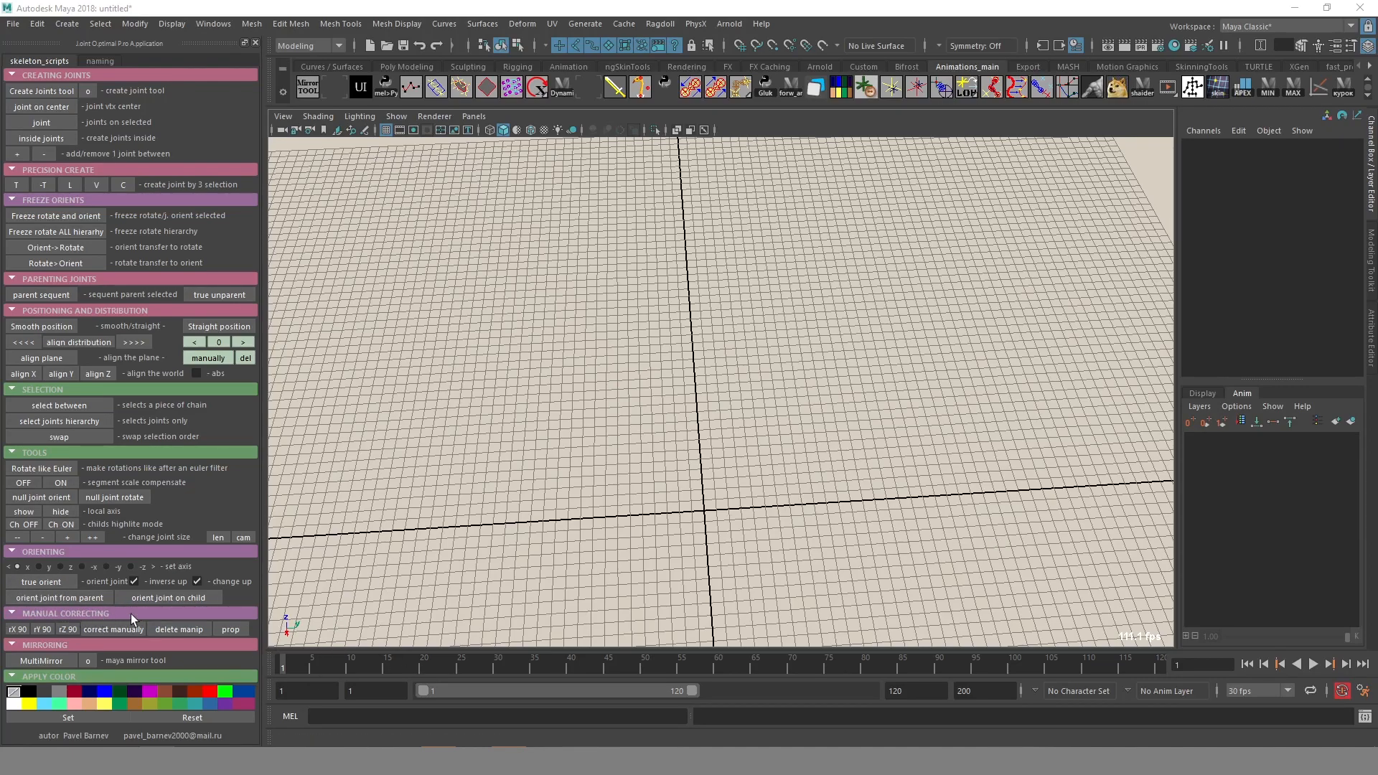
pyautogui.scroll(6, 866, 424)
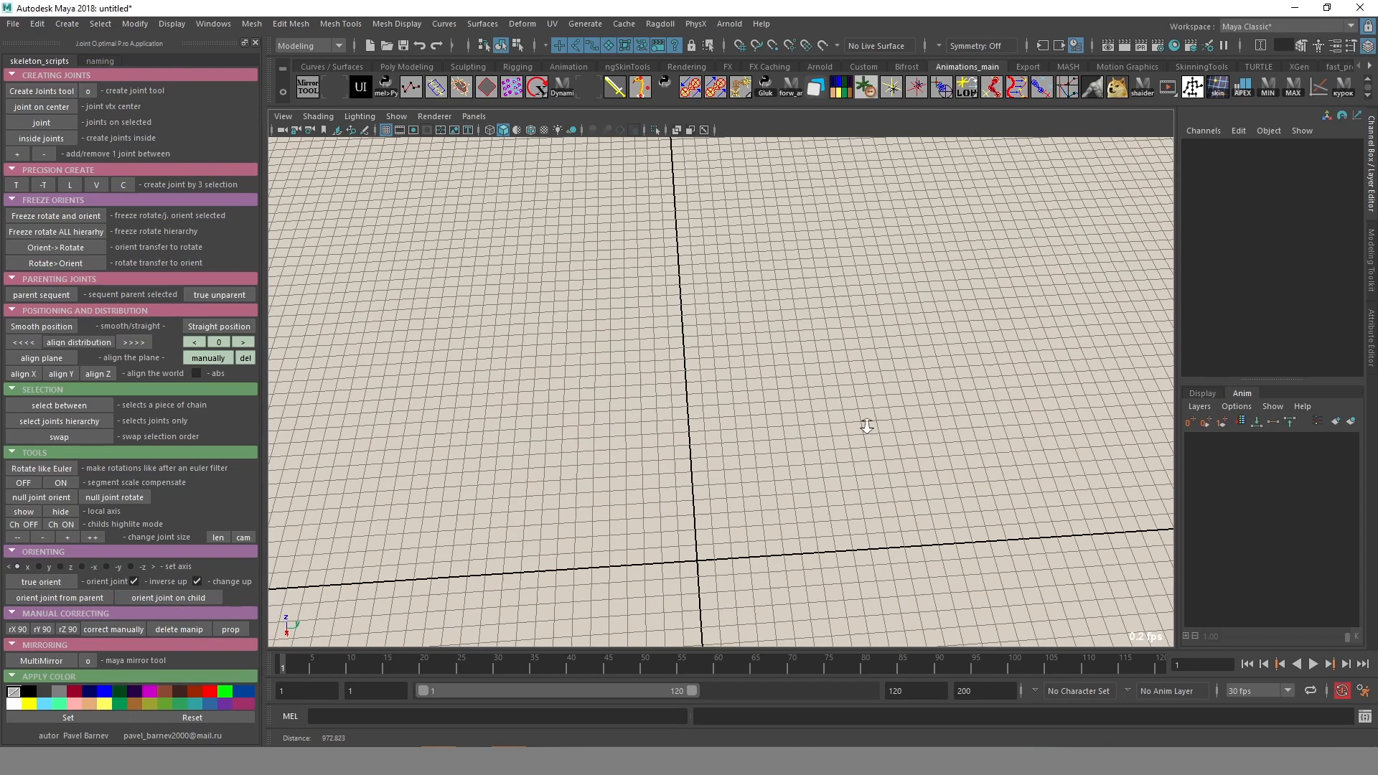
# Create a new joint, size it relative to the camera, and raise it above the grid to about 216 in Z.
pyautogui.keyDown('alt'); pyautogui.moveTo(874, 452); pyautogui.dragTo(880, 351, button='middle'); pyautogui.keyUp('alt')
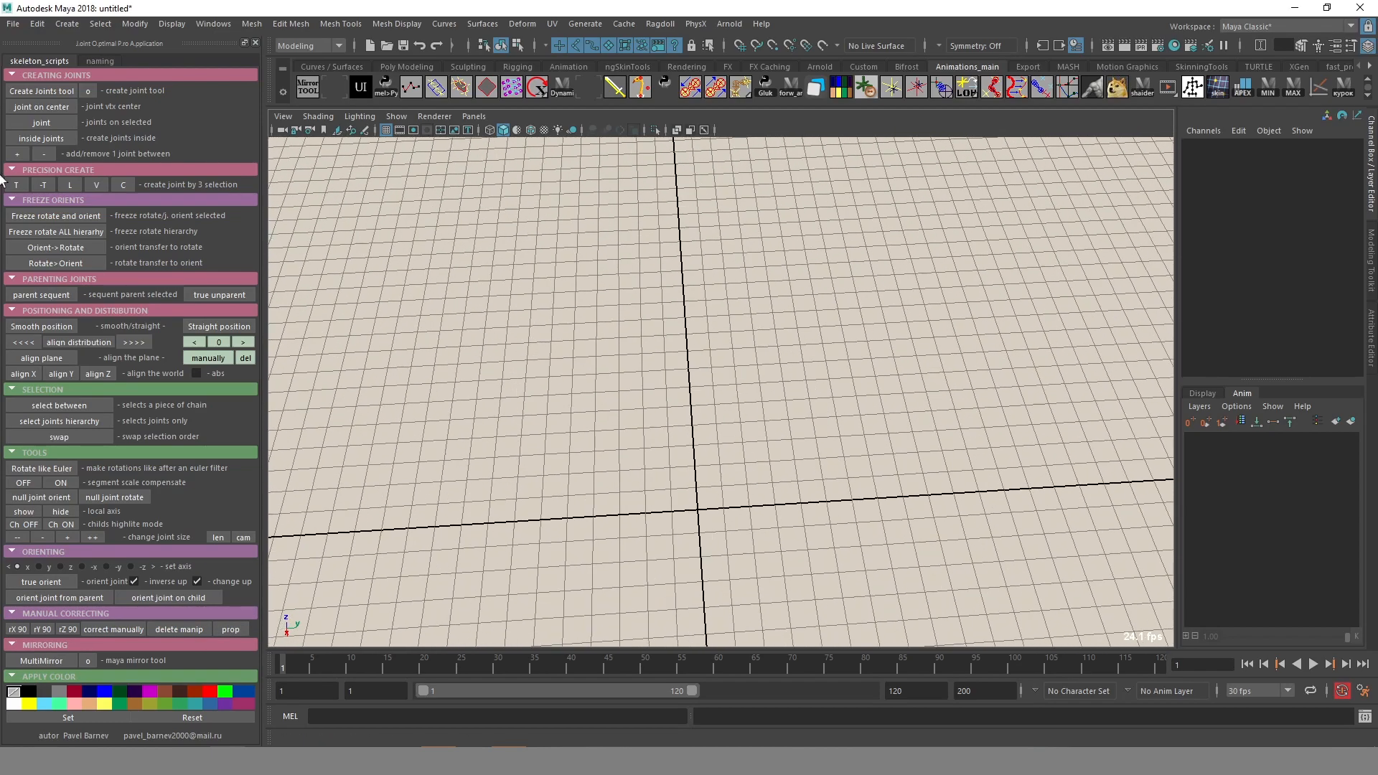
pyautogui.click(45, 124)
pyautogui.click(242, 538)
pyautogui.keyDown('alt'); pyautogui.moveTo(842, 558); pyautogui.dragTo(837, 482); pyautogui.keyUp('alt')
pyautogui.press('w')
pyautogui.moveTo(695, 452)
pyautogui.mouseDown()
pyautogui.moveTo(694, 175)
pyautogui.moveTo(707, 434)
pyautogui.moveTo(748, 336)
pyautogui.mouseUp()
# Create a child joint and add five joints between it and the root to form a vertical chain.
pyautogui.click(41, 137)
pyautogui.keyDown('shift'); pyautogui.moveTo(699, 235); pyautogui.dragTo(731, 245); pyautogui.keyUp('shift')
pyautogui.click(17, 153)
pyautogui.click(17, 153)
pyautogui.click(16, 153)
pyautogui.click(17, 154)
pyautogui.click(16, 153)
pyautogui.click(800, 267)
# Select the full joint hierarchy from the topmost joint and display the local axes of all its joints.
pyautogui.keyDown('alt'); pyautogui.moveTo(801, 267); pyautogui.dragTo(796, 325, button='middle'); pyautogui.keyUp('alt')
pyautogui.keyDown('alt'); pyautogui.moveTo(796, 325); pyautogui.dragTo(911, 430, button='right'); pyautogui.keyUp('alt')
pyautogui.click(702, 262)
pyautogui.keyDown('alt'); pyautogui.moveTo(827, 330); pyautogui.dragTo(817, 347); pyautogui.keyUp('alt')
pyautogui.keyDown('alt'); pyautogui.moveTo(817, 346); pyautogui.dragTo(826, 373, button='middle'); pyautogui.keyUp('alt')
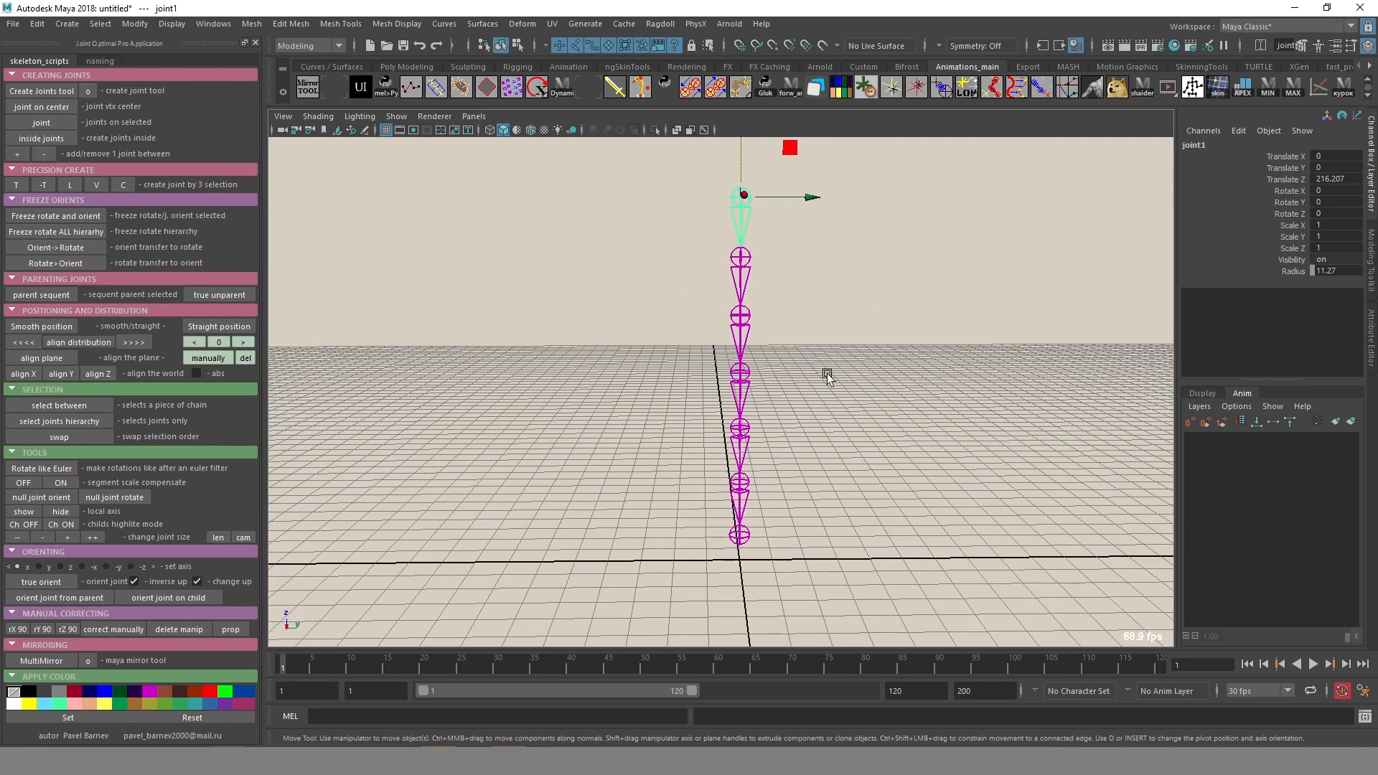
pyautogui.moveTo(806, 387)
pyautogui.keyDown('alt'); pyautogui.mouseDown()
pyautogui.moveTo(806, 409)
pyautogui.moveTo(666, 248)
pyautogui.moveTo(796, 245)
pyautogui.mouseUp(); pyautogui.keyUp('alt')
pyautogui.press('h')
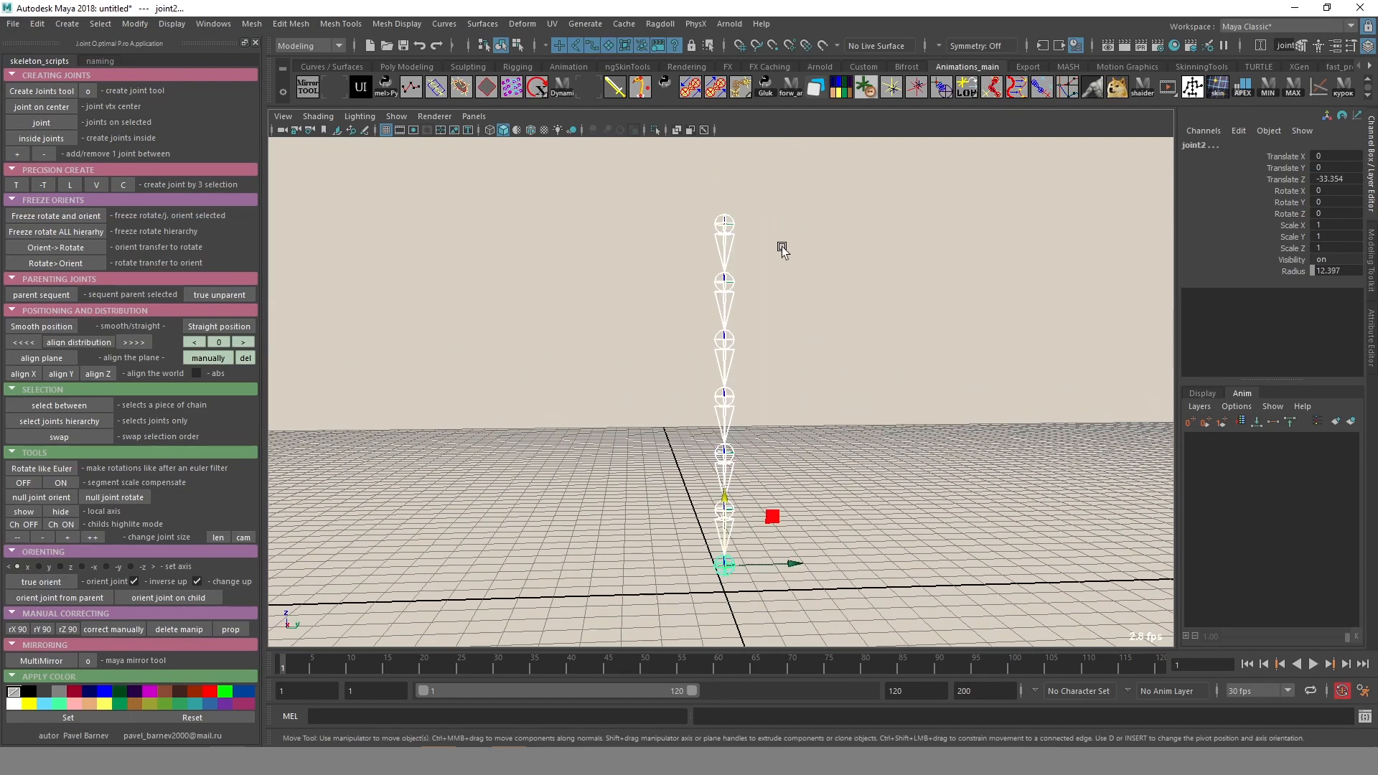
pyautogui.click(24, 511)
pyautogui.click(894, 350)
pyautogui.keyDown('alt'); pyautogui.moveTo(895, 350); pyautogui.dragTo(684, 354); pyautogui.keyUp('alt')
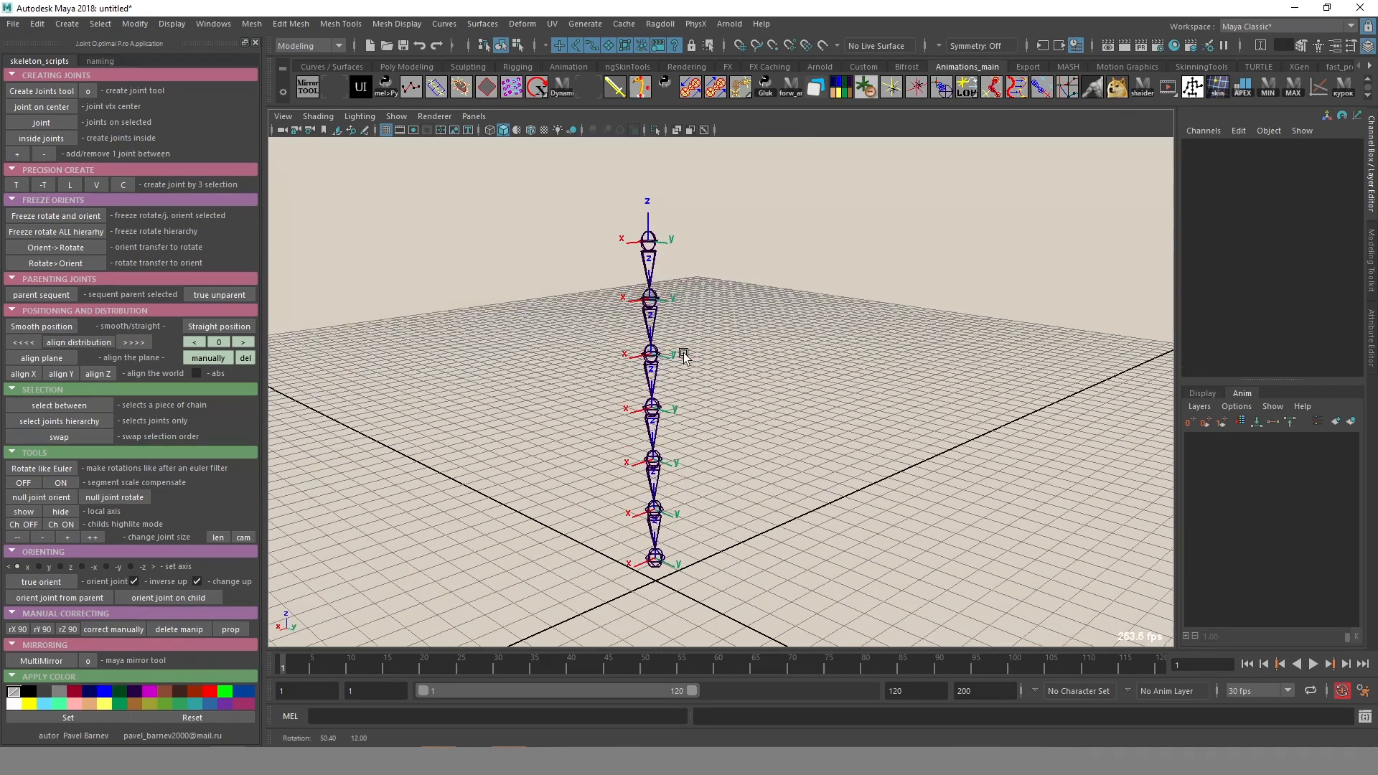
pyautogui.keyDown('alt'); pyautogui.moveTo(673, 539); pyautogui.dragTo(718, 517); pyautogui.keyUp('alt')
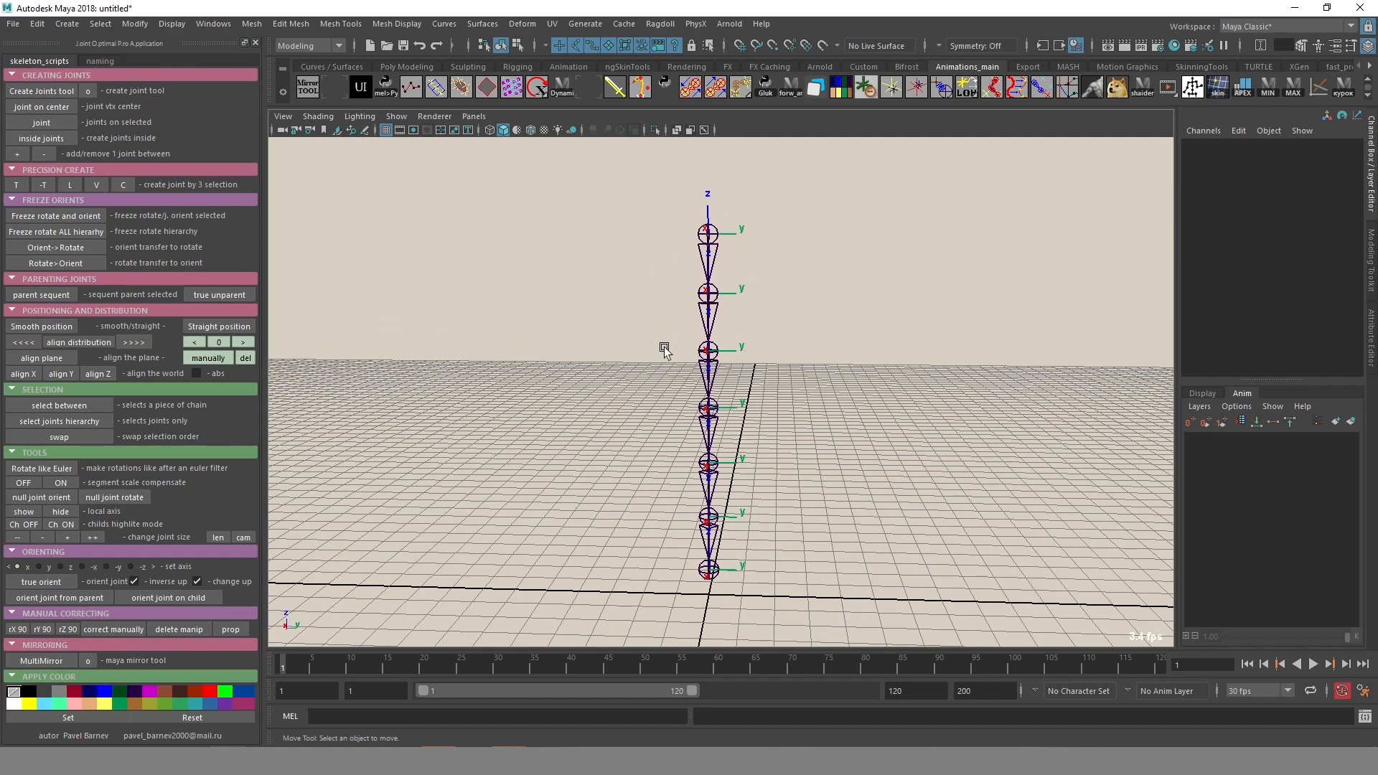
# Correct the chain's middle joint manually, rotating its orientation manipulator to Rotate Y 47.612 and Rotate Z 71.329.
pyautogui.click(696, 351)
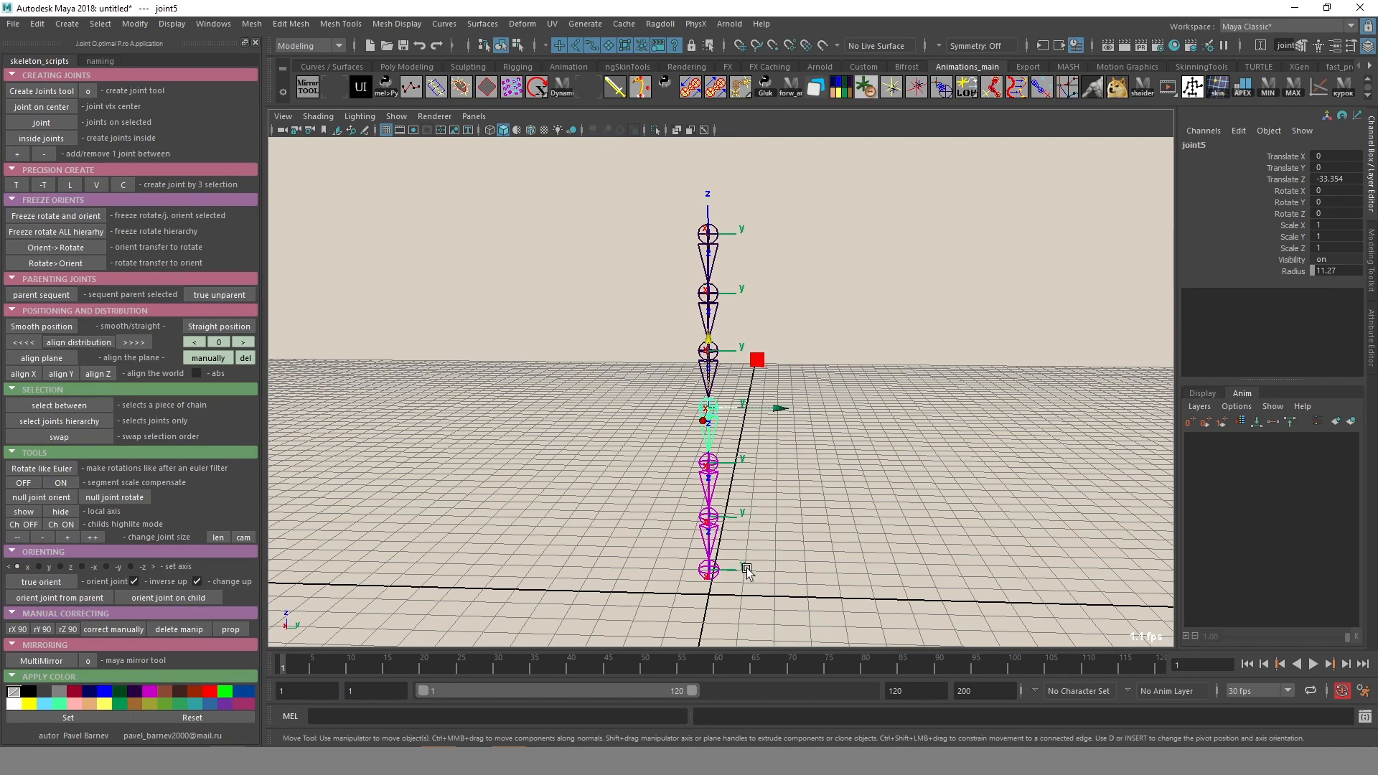
pyautogui.keyDown('alt'); pyautogui.moveTo(771, 551); pyautogui.dragTo(735, 524); pyautogui.keyUp('alt')
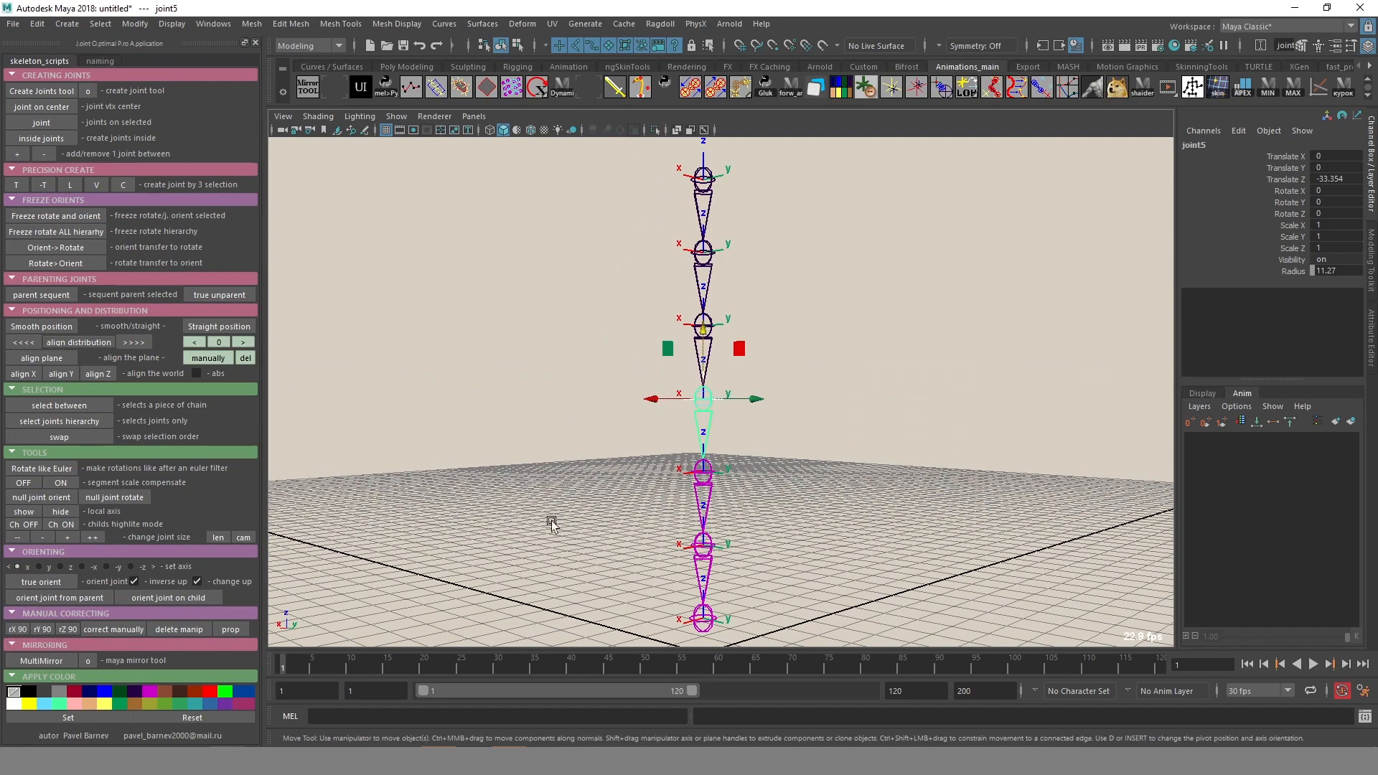
pyautogui.click(111, 630)
pyautogui.keyDown('alt'); pyautogui.moveTo(630, 476); pyautogui.dragTo(709, 487); pyautogui.keyUp('alt')
pyautogui.moveTo(631, 432); pyautogui.dragTo(717, 506)
pyautogui.keyDown('alt'); pyautogui.moveTo(718, 506); pyautogui.dragTo(636, 522); pyautogui.keyUp('alt')
pyautogui.moveTo(661, 416); pyautogui.dragTo(631, 481)
pyautogui.moveTo(597, 348); pyautogui.dragTo(566, 388)
pyautogui.keyDown('alt'); pyautogui.moveTo(695, 452); pyautogui.dragTo(707, 406); pyautogui.keyUp('alt')
pyautogui.keyDown('alt'); pyautogui.moveTo(707, 406); pyautogui.dragTo(808, 422, button='right'); pyautogui.keyUp('alt')
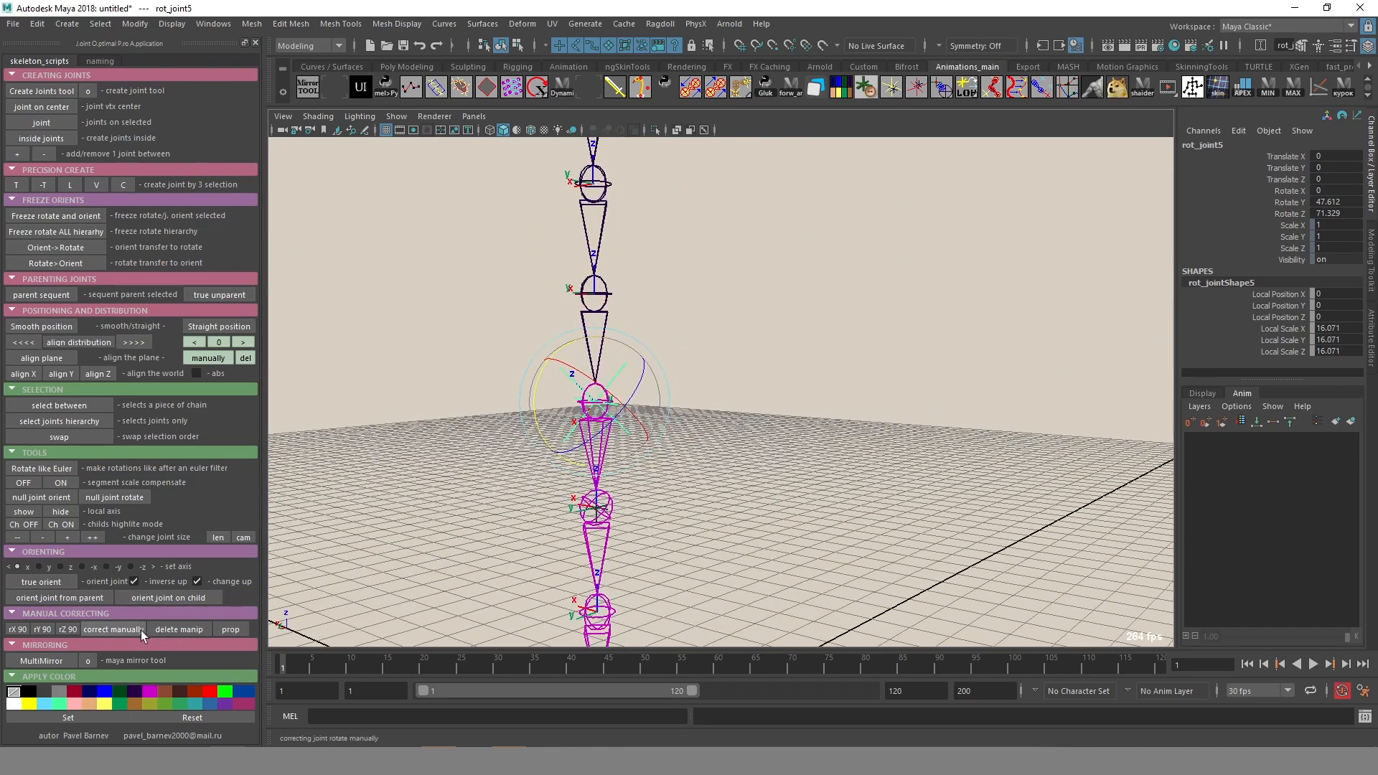
# Delete the correction manipulator and examine the reoriented middle joint and its neighbours.
pyautogui.click(177, 632)
pyautogui.keyDown('alt'); pyautogui.moveTo(614, 482); pyautogui.dragTo(872, 351); pyautogui.keyUp('alt')
pyautogui.keyDown('alt'); pyautogui.moveTo(873, 351); pyautogui.dragTo(767, 257, button='right'); pyautogui.keyUp('alt')
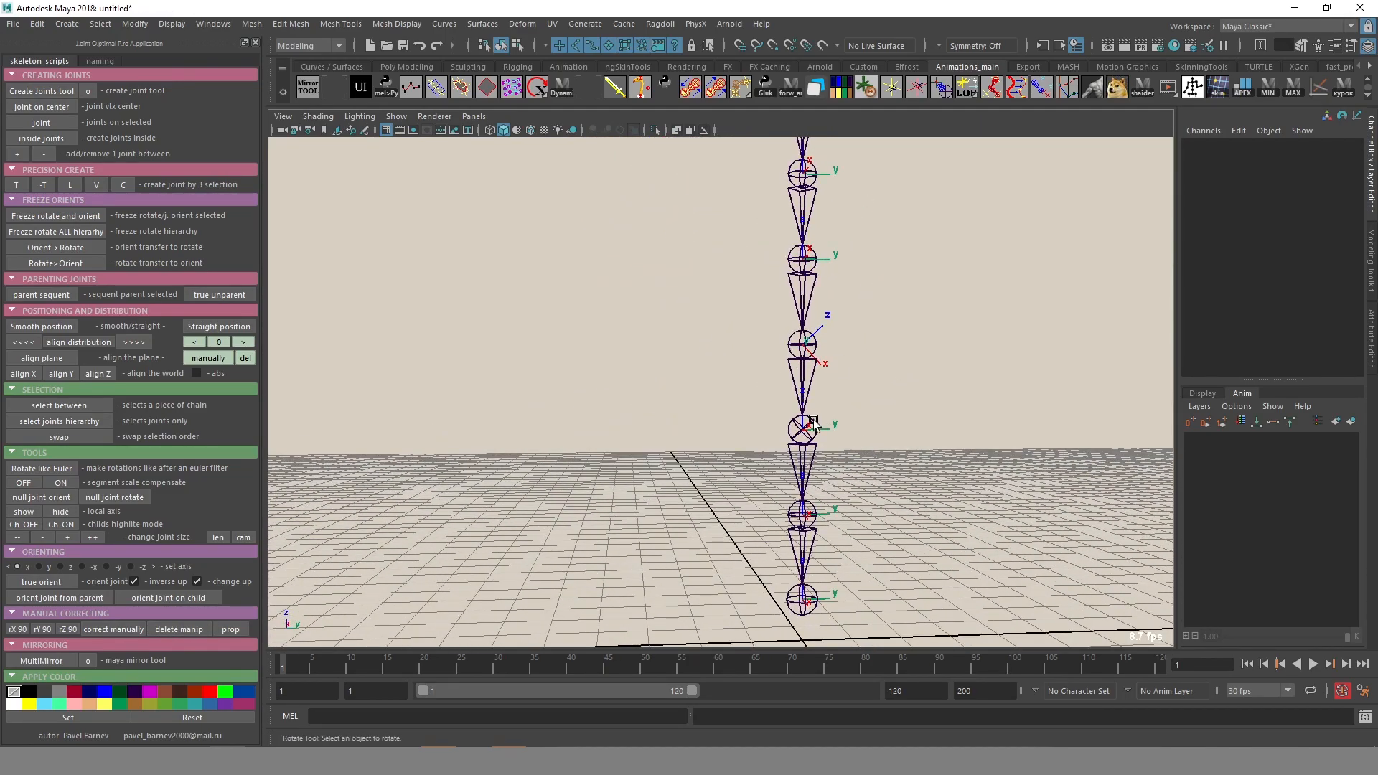
pyautogui.keyDown('alt'); pyautogui.moveTo(812, 419); pyautogui.dragTo(868, 455); pyautogui.keyUp('alt')
pyautogui.click(763, 440)
pyautogui.click(910, 416)
pyautogui.click(743, 280)
pyautogui.click(744, 491)
pyautogui.click(905, 344)
pyautogui.click(736, 359)
pyautogui.keyDown('alt'); pyautogui.moveTo(846, 388); pyautogui.dragTo(670, 394); pyautogui.keyUp('alt')
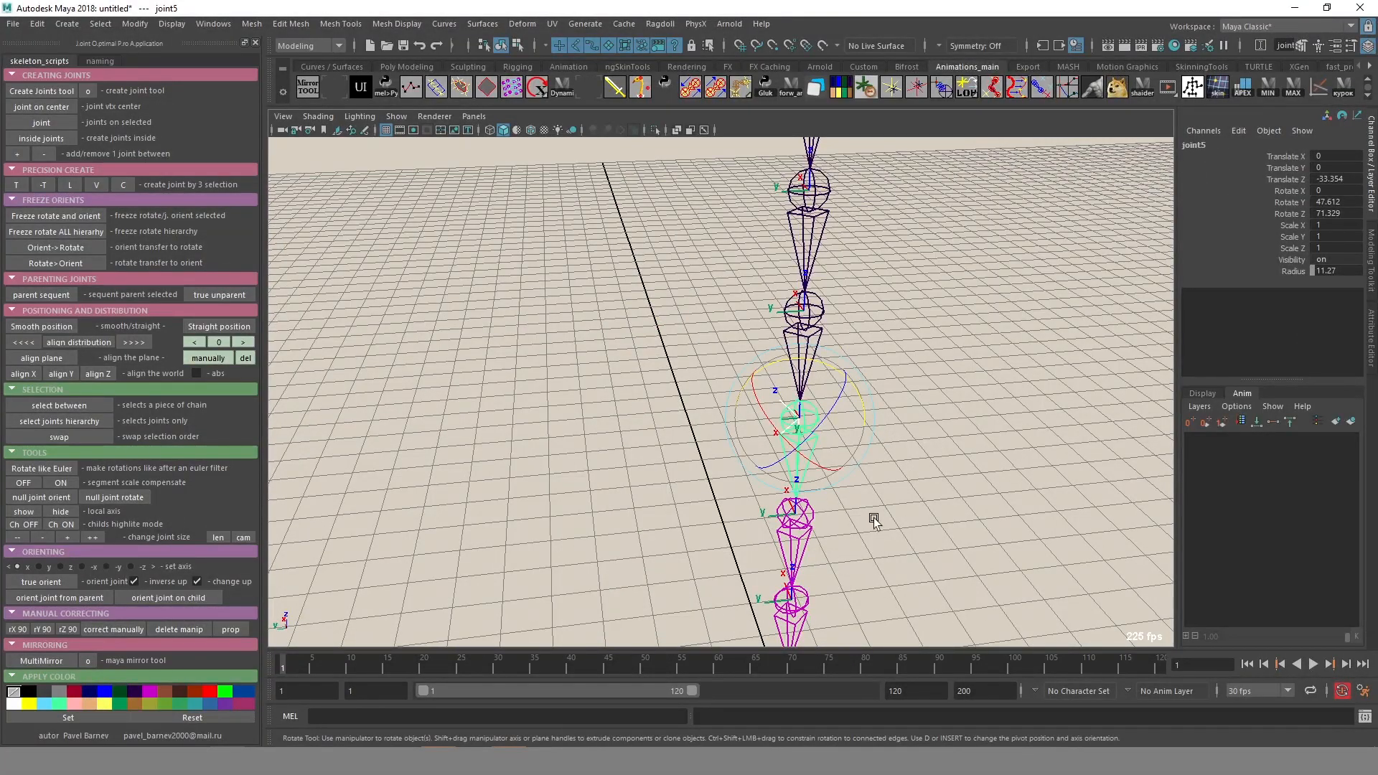
# Undo the manual orientation correction of the middle joint.
pyautogui.hotkey('ctrl', 'z')
pyautogui.hotkey('ctrl', 'z')
pyautogui.hotkey('ctrl', 'z')
pyautogui.hotkey('ctrl', 'z')
pyautogui.hotkey('ctrl', 'z')
pyautogui.hotkey('ctrl', 'z')
pyautogui.hotkey('ctrl', 'z')
pyautogui.hotkey('ctrl', 'z')
pyautogui.hotkey('ctrl', 'z')
pyautogui.hotkey('ctrl', 'z')
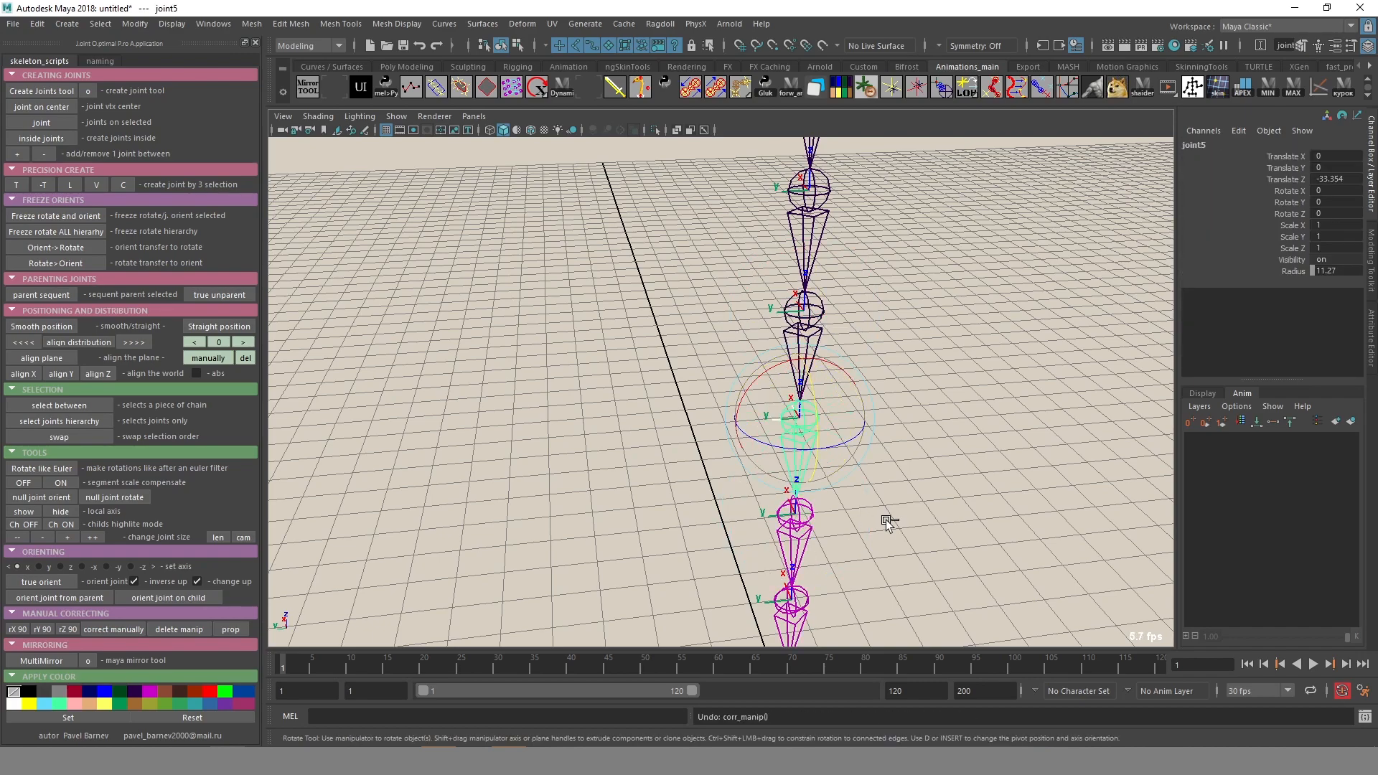
# Select the joint hierarchy from the topmost joint and create proportional correction manipulators on the whole chain.
pyautogui.click(889, 515)
pyautogui.keyDown('alt'); pyautogui.moveTo(888, 515); pyautogui.dragTo(954, 495); pyautogui.keyUp('alt')
pyautogui.keyDown('alt'); pyautogui.moveTo(955, 495); pyautogui.dragTo(787, 414, button='right'); pyautogui.keyUp('alt')
pyautogui.moveTo(680, 280); pyautogui.dragTo(821, 289)
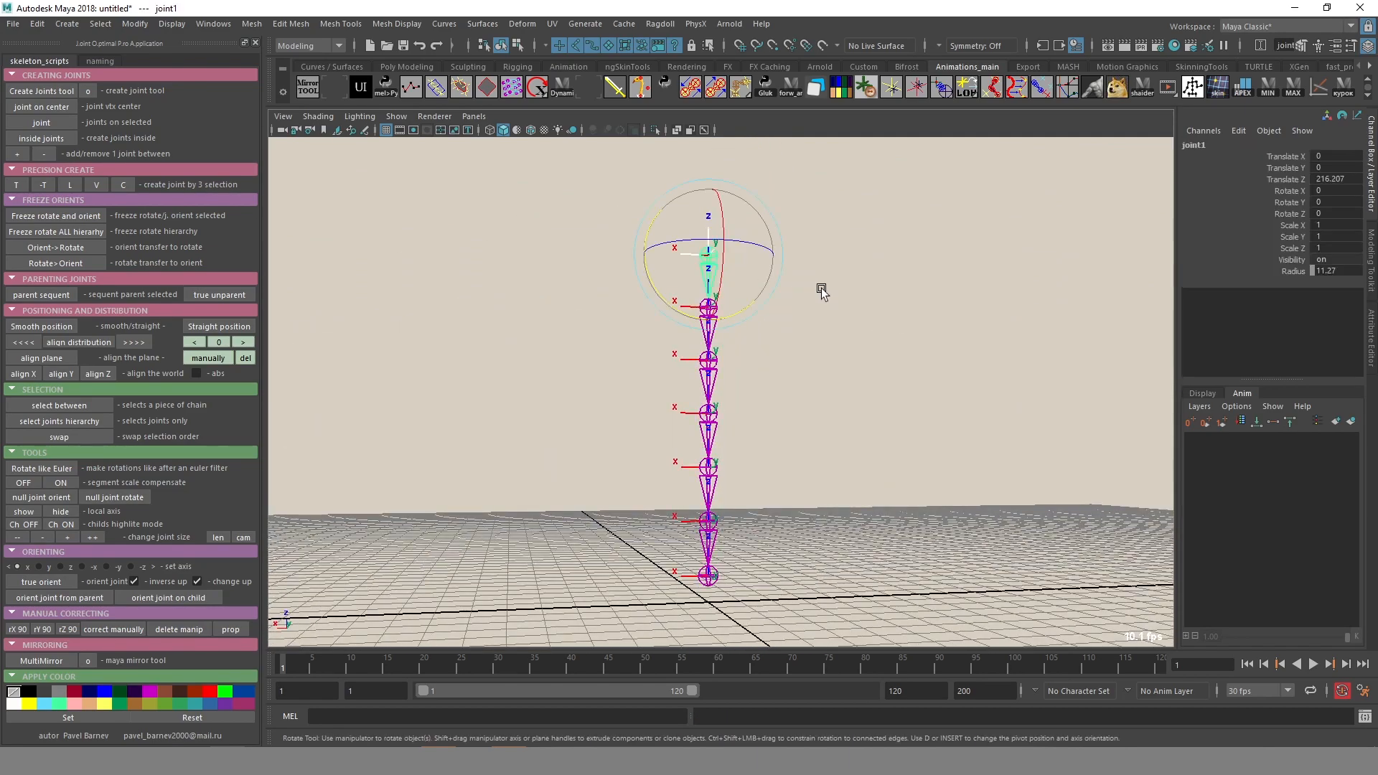
pyautogui.hotkey('ctrl', 'shift', 'h')
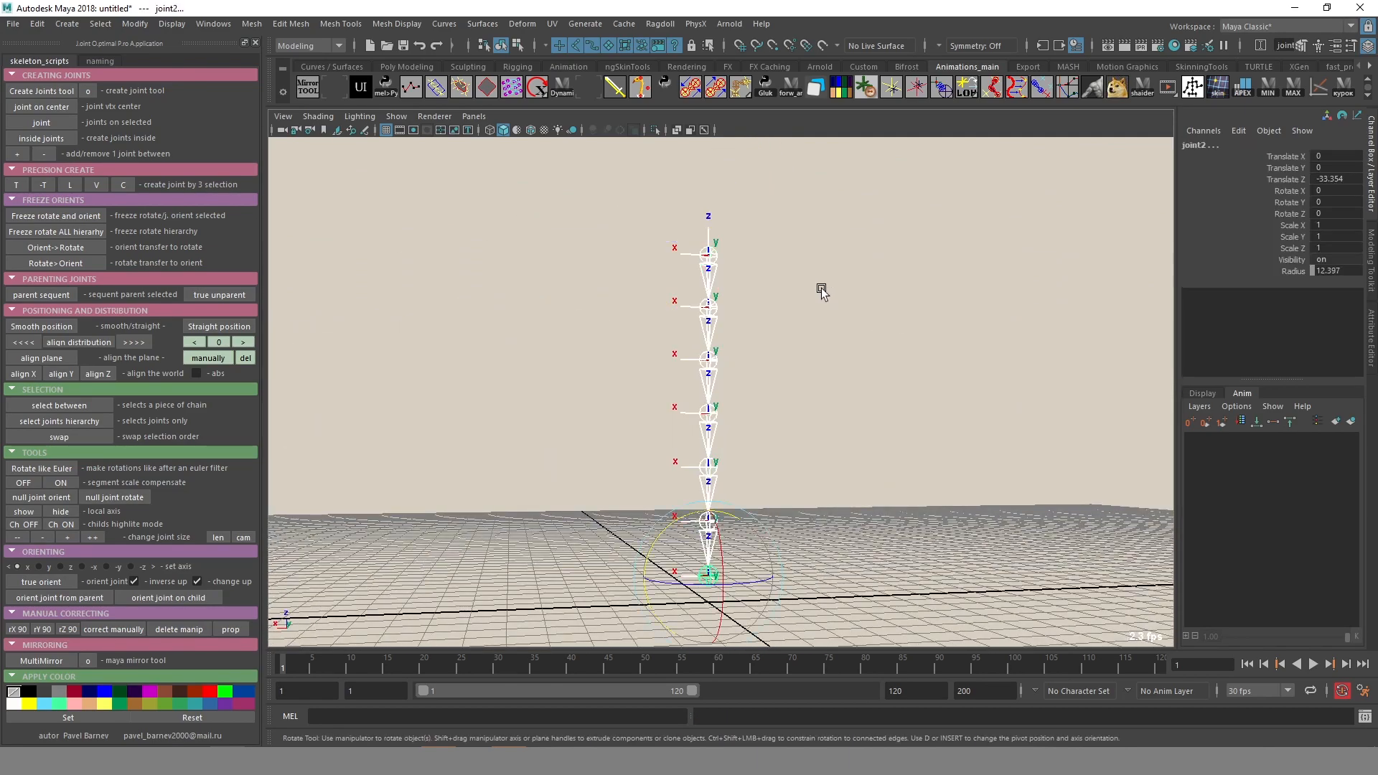
pyautogui.click(238, 629)
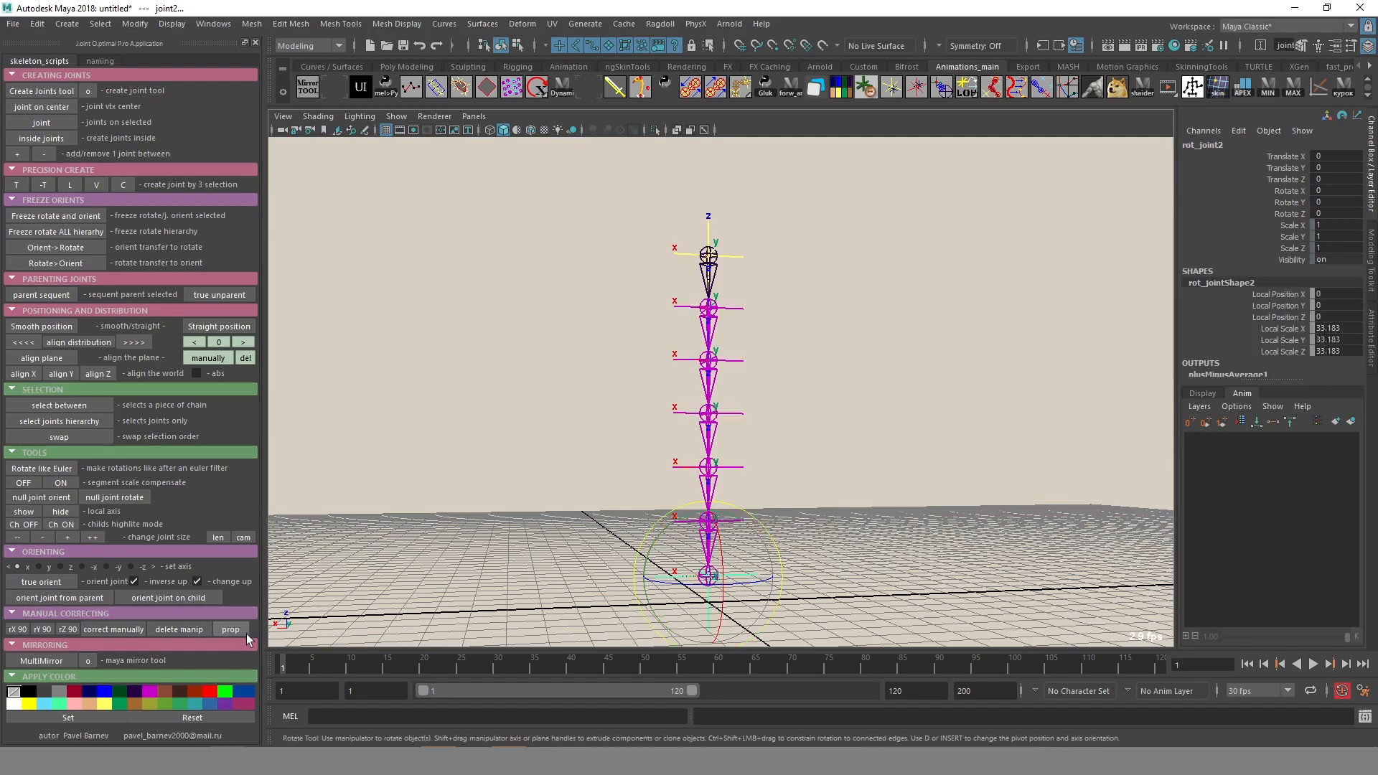
# Rotate the lowest joint's manipulator about Z to spread a gradual axis twist along the chain.
pyautogui.keyDown('alt'); pyautogui.moveTo(888, 544); pyautogui.dragTo(725, 226); pyautogui.keyUp('alt')
pyautogui.keyDown('alt'); pyautogui.moveTo(822, 522); pyautogui.dragTo(839, 354); pyautogui.keyUp('alt')
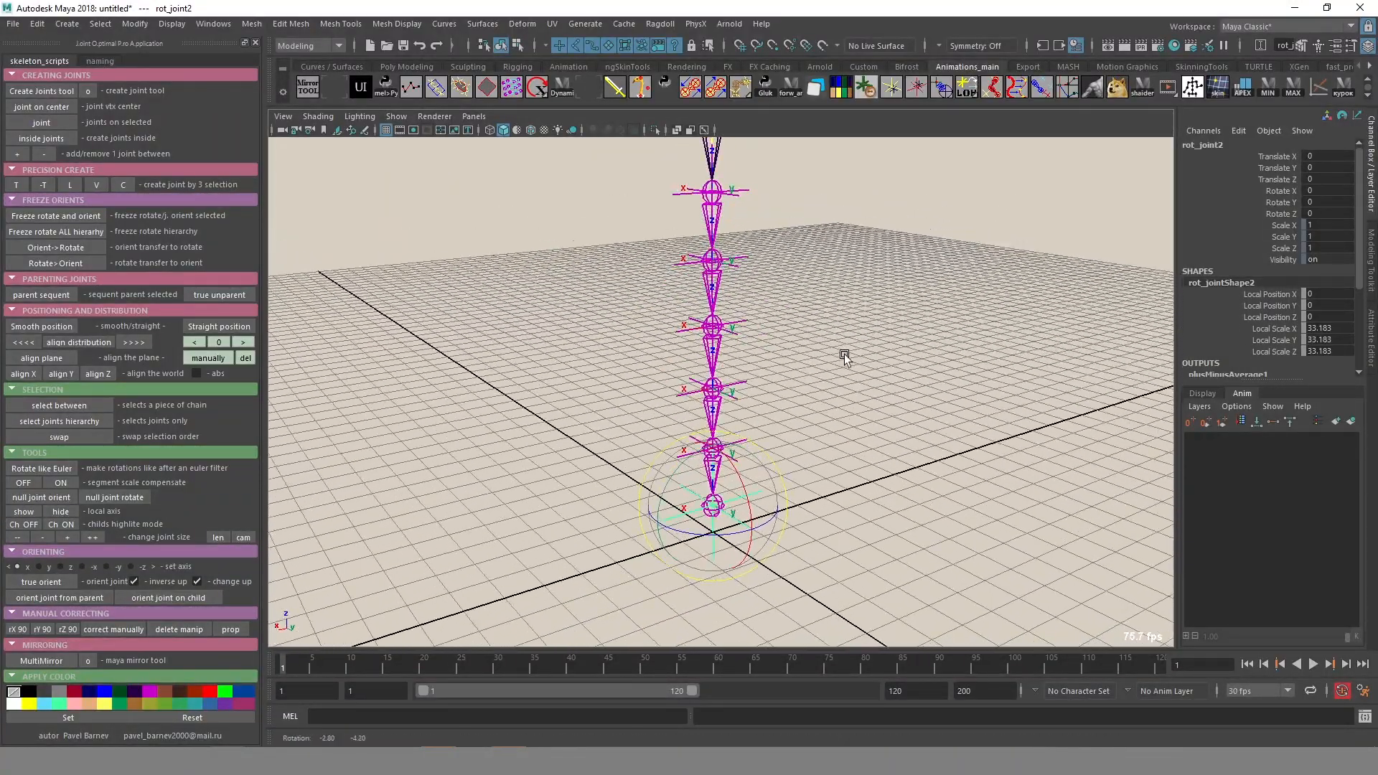
pyautogui.moveTo(708, 528); pyautogui.dragTo(767, 559)
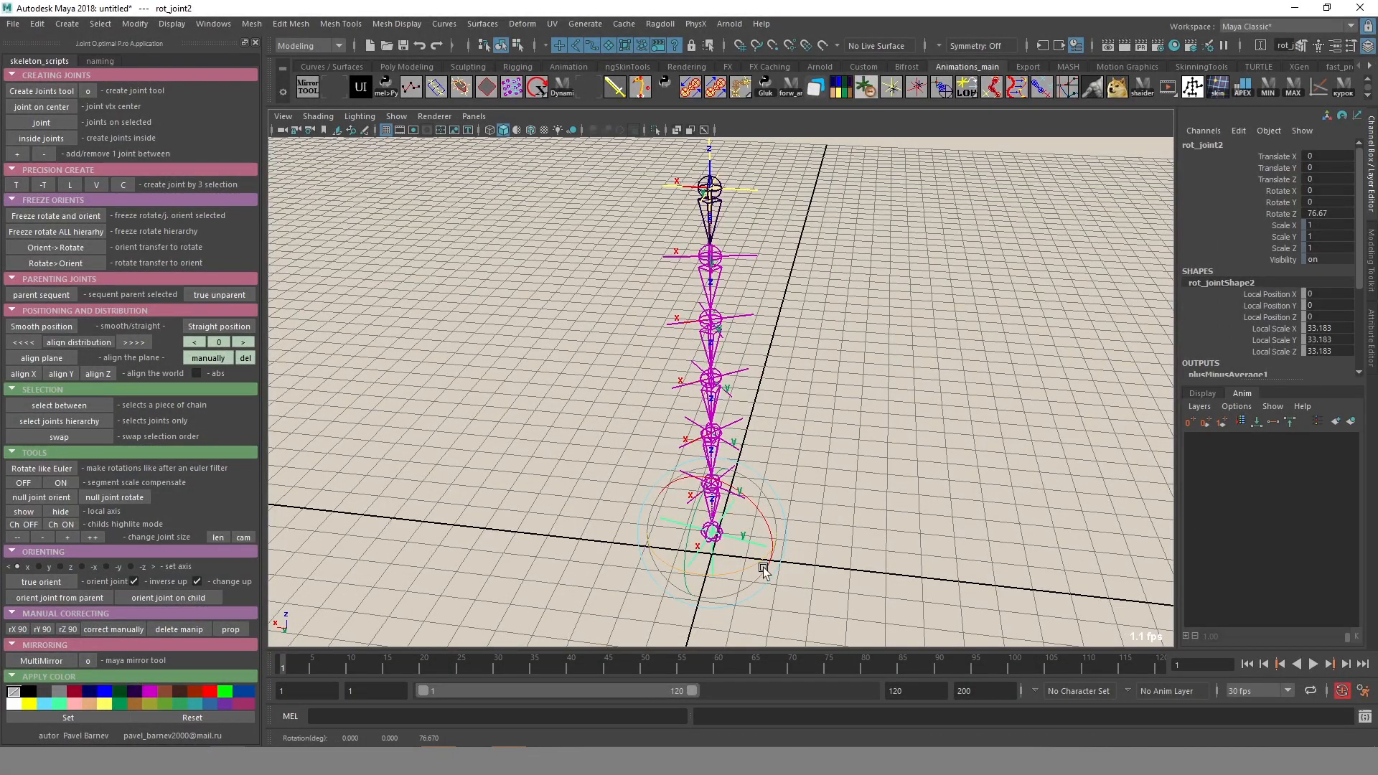
pyautogui.keyDown('alt'); pyautogui.moveTo(768, 588); pyautogui.dragTo(805, 581); pyautogui.keyUp('alt')
pyautogui.moveTo(494, 576); pyautogui.dragTo(548, 589, button='middle')
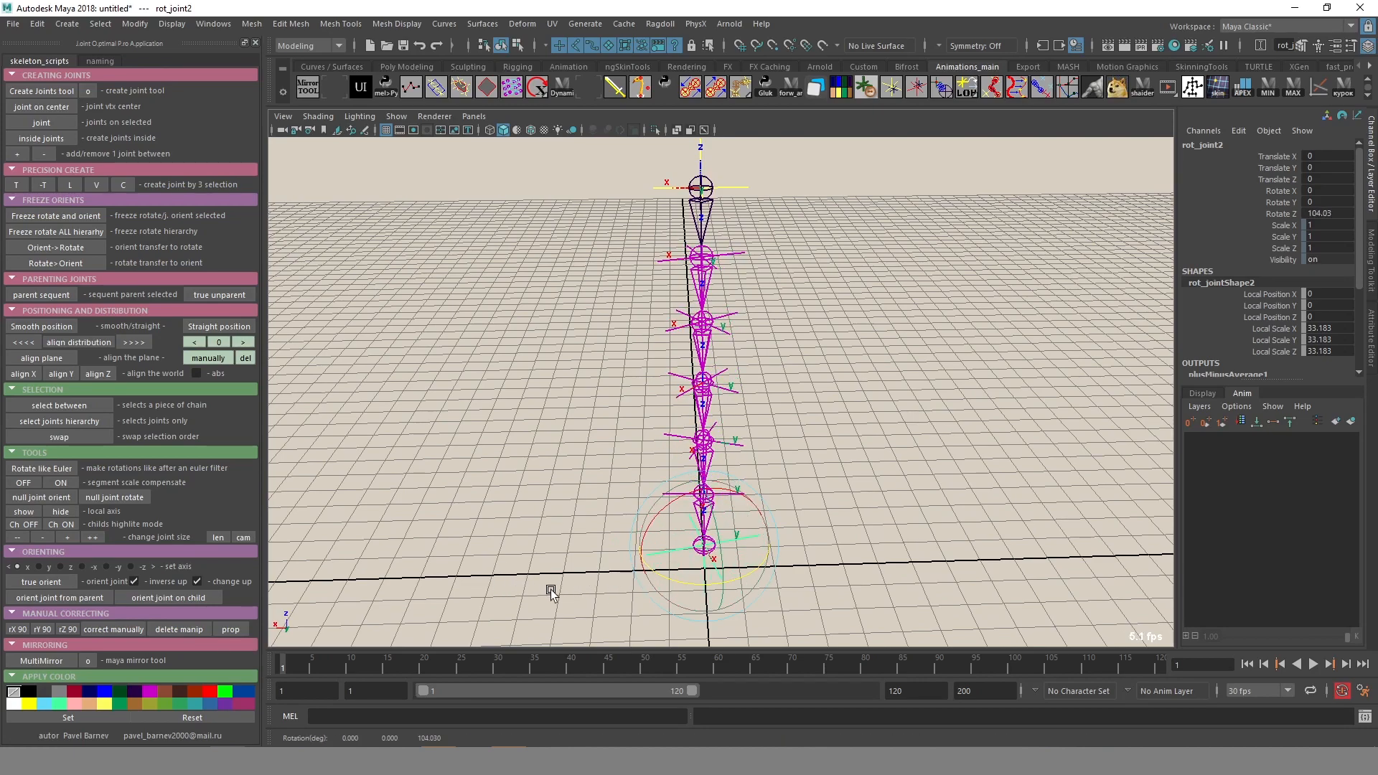
pyautogui.keyDown('alt'); pyautogui.moveTo(751, 504); pyautogui.dragTo(681, 535); pyautogui.keyUp('alt')
pyautogui.moveTo(513, 539); pyautogui.dragTo(492, 558, button='middle')
# Rotate the topmost joint's manipulator to about -52.4 in Z and delete the correction manipulators.
pyautogui.click(753, 314)
pyautogui.keyDown('alt'); pyautogui.moveTo(753, 314); pyautogui.dragTo(845, 424); pyautogui.keyUp('alt')
pyautogui.click(850, 407)
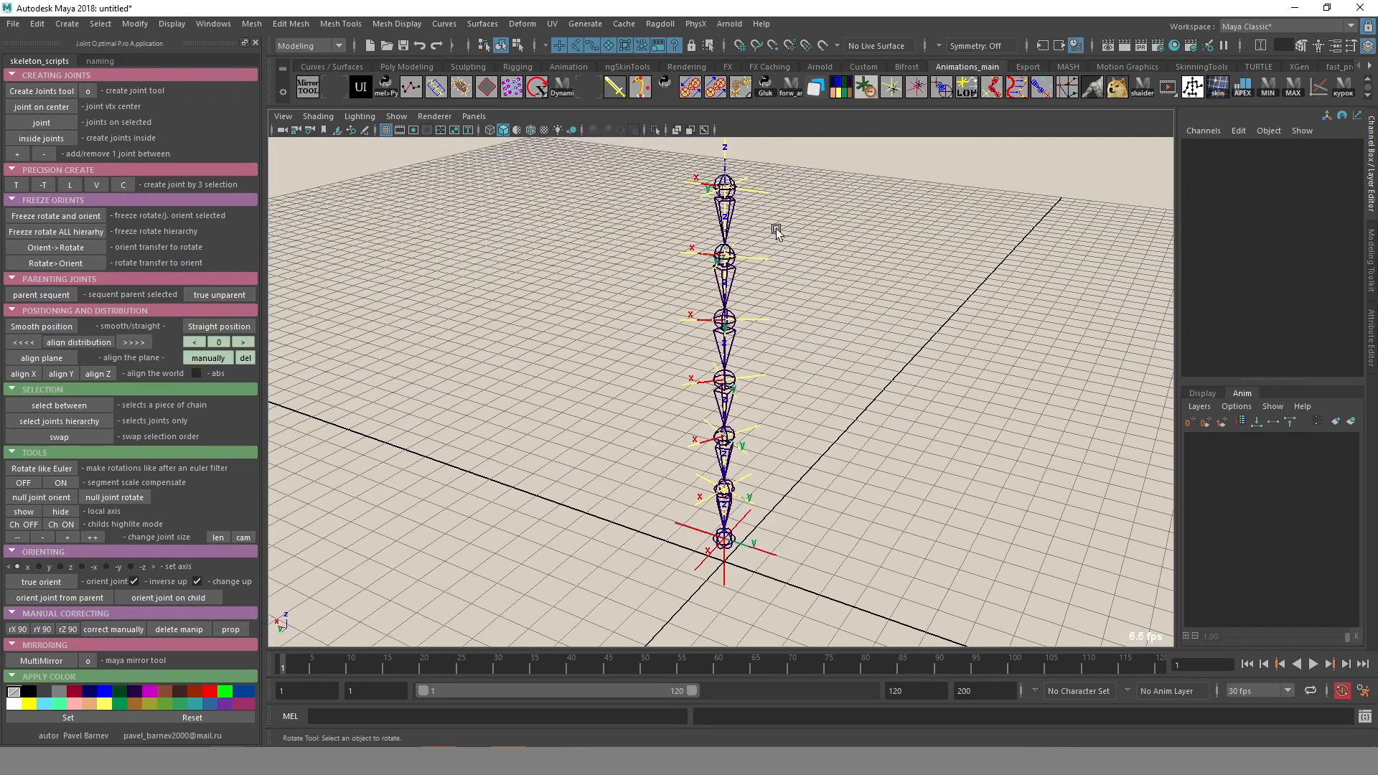
pyautogui.click(762, 190)
pyautogui.moveTo(756, 201); pyautogui.dragTo(644, 310)
pyautogui.keyDown('alt'); pyautogui.moveTo(802, 514); pyautogui.dragTo(712, 496); pyautogui.keyUp('alt')
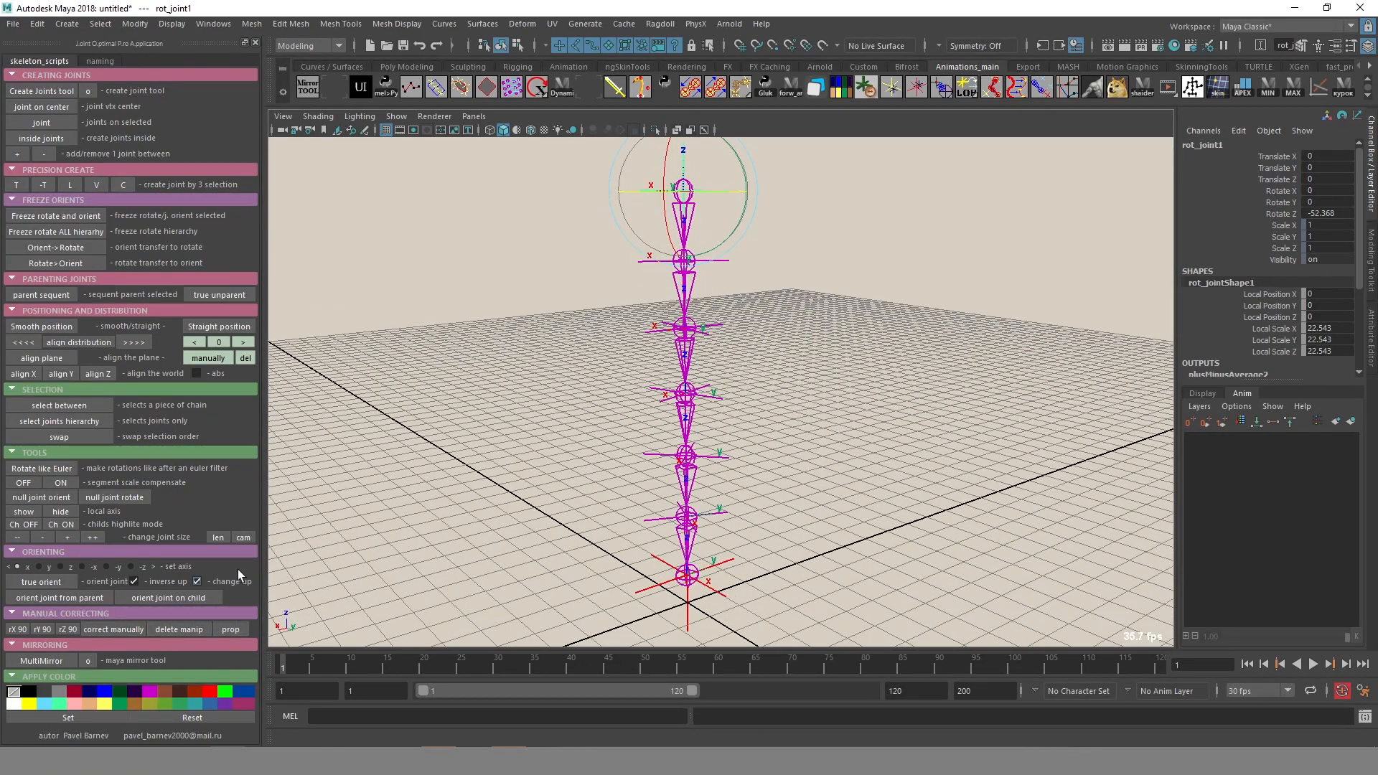
pyautogui.click(199, 629)
# Select the whole joint hierarchy from the topmost joint and reset its X, Y and Z rotations to 0.
pyautogui.keyDown('alt'); pyautogui.moveTo(739, 441); pyautogui.dragTo(677, 403); pyautogui.keyUp('alt')
pyautogui.moveTo(681, 208); pyautogui.dragTo(733, 234)
pyautogui.hotkey('ctrl', 'shift', 'h')
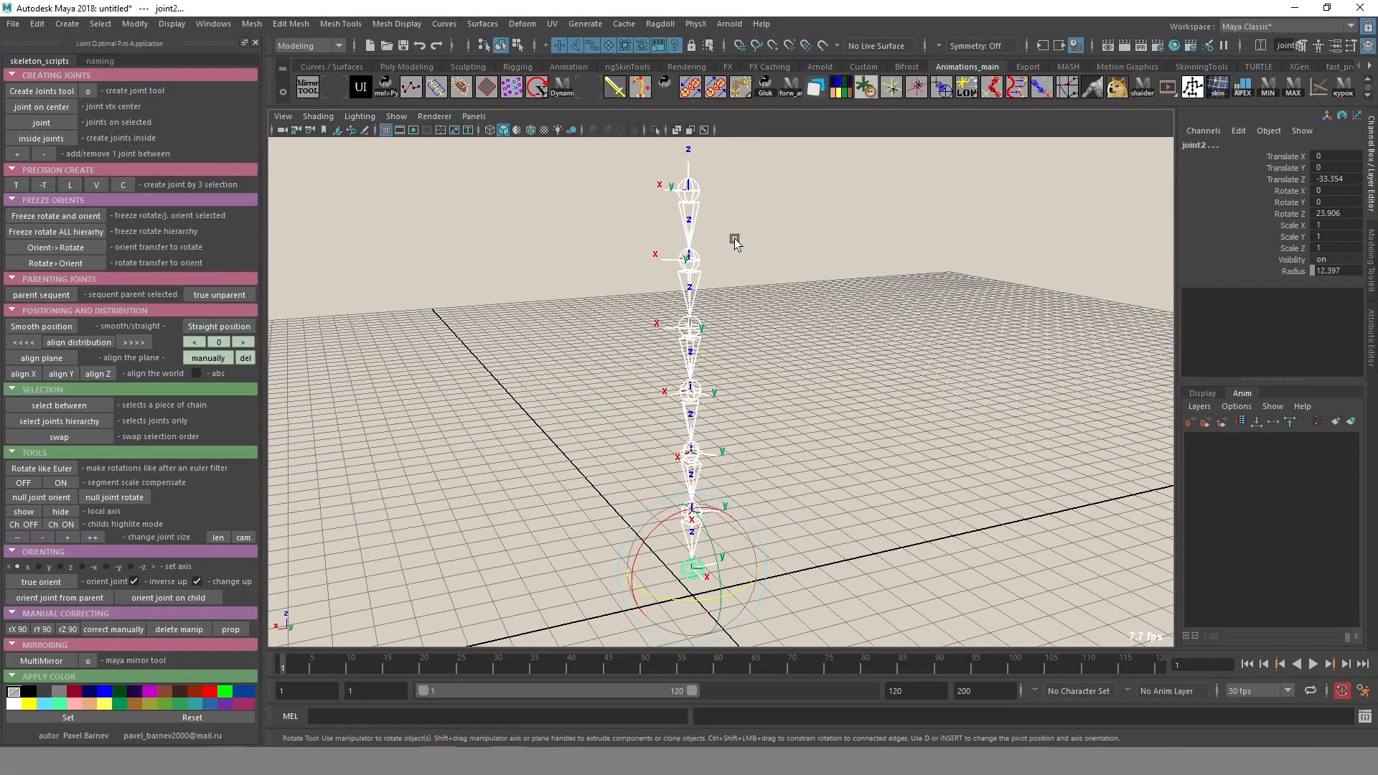
pyautogui.moveTo(1334, 192); pyautogui.dragTo(1335, 213)
pyautogui.write('0')
pyautogui.press('Return')
# Bend the chain into an arc by rotating all the selected joints together about 28 degrees in Y.
pyautogui.keyDown('alt'); pyautogui.moveTo(393, 340); pyautogui.dragTo(473, 362); pyautogui.keyUp('alt')
pyautogui.moveTo(730, 493); pyautogui.dragTo(604, 393)
pyautogui.click(835, 511)
pyautogui.hotkey('ctrl', 'Down')
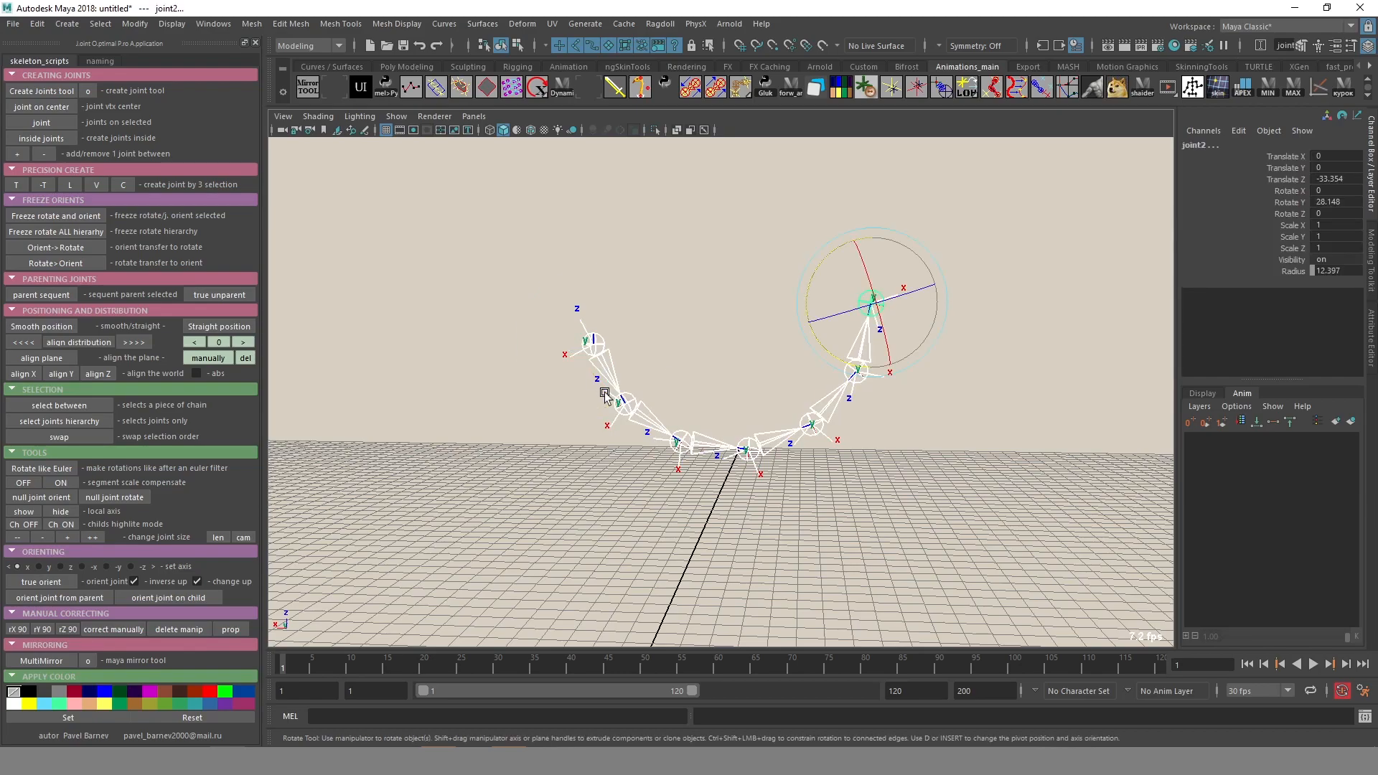
# Create proportional correction manipulators on the curved chain and rotate the end joint's manipulator to about 88 in Z.
pyautogui.click(230, 629)
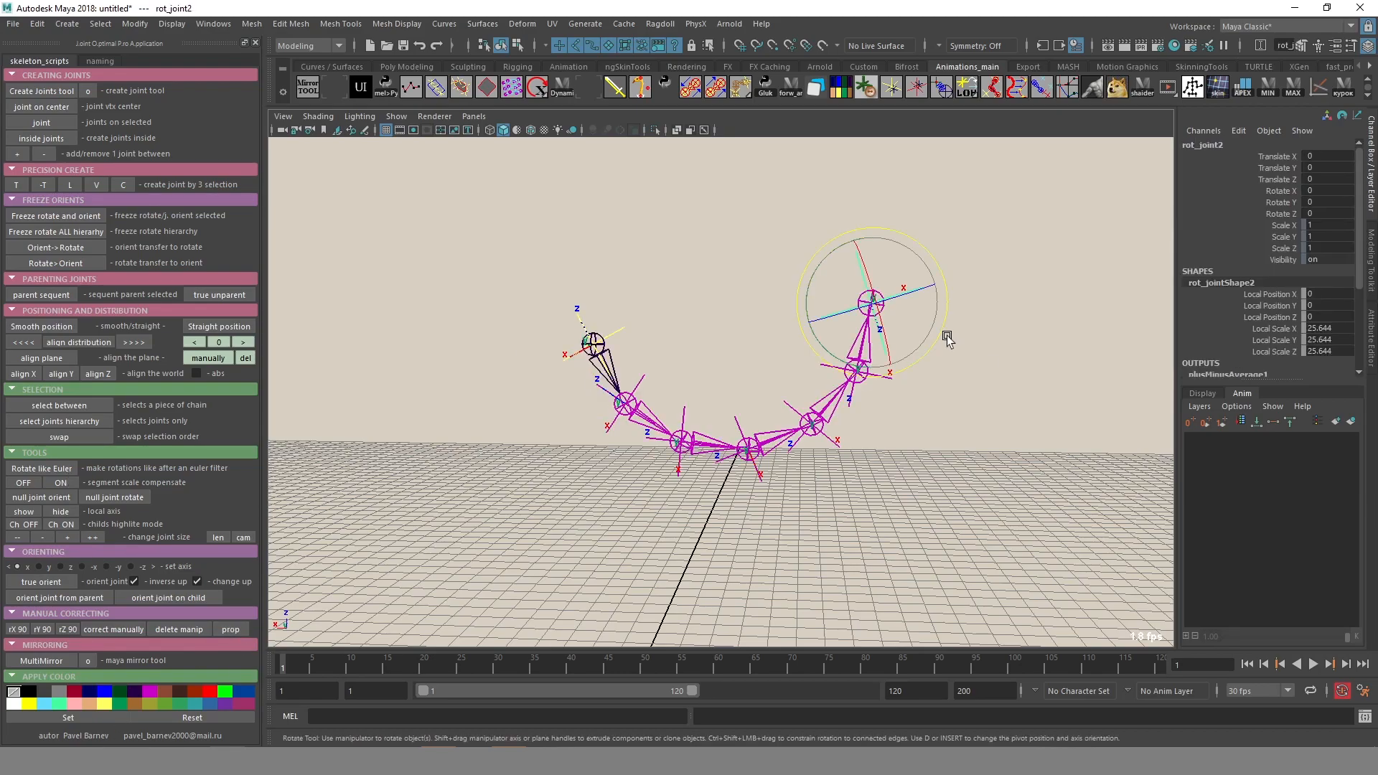
pyautogui.moveTo(850, 311)
pyautogui.mouseDown()
pyautogui.moveTo(882, 311)
pyautogui.moveTo(867, 313)
pyautogui.mouseUp()
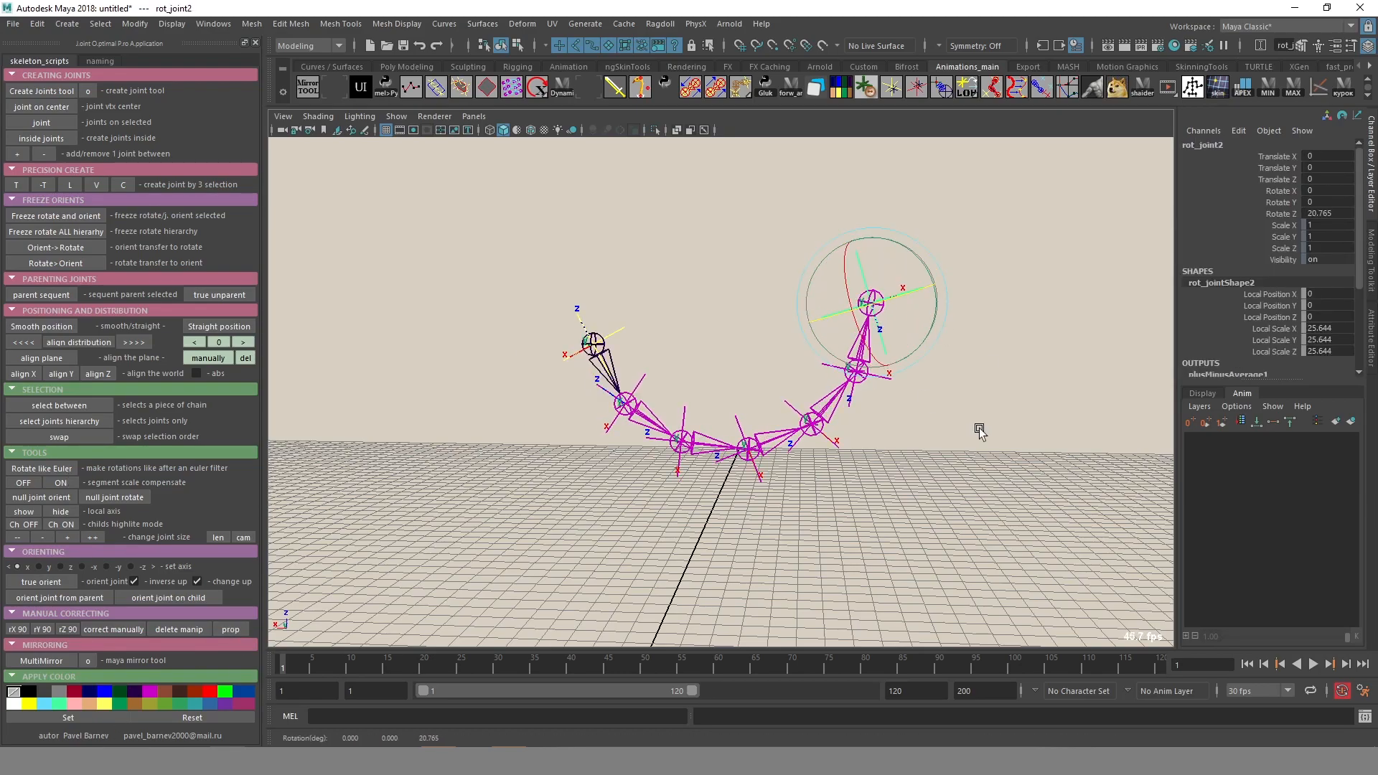
pyautogui.keyDown('alt'); pyautogui.moveTo(980, 428); pyautogui.dragTo(983, 480); pyautogui.keyUp('alt')
pyautogui.moveTo(983, 480); pyautogui.dragTo(866, 482, button='middle')
pyautogui.keyDown('alt'); pyautogui.moveTo(760, 547); pyautogui.dragTo(756, 485); pyautogui.keyUp('alt')
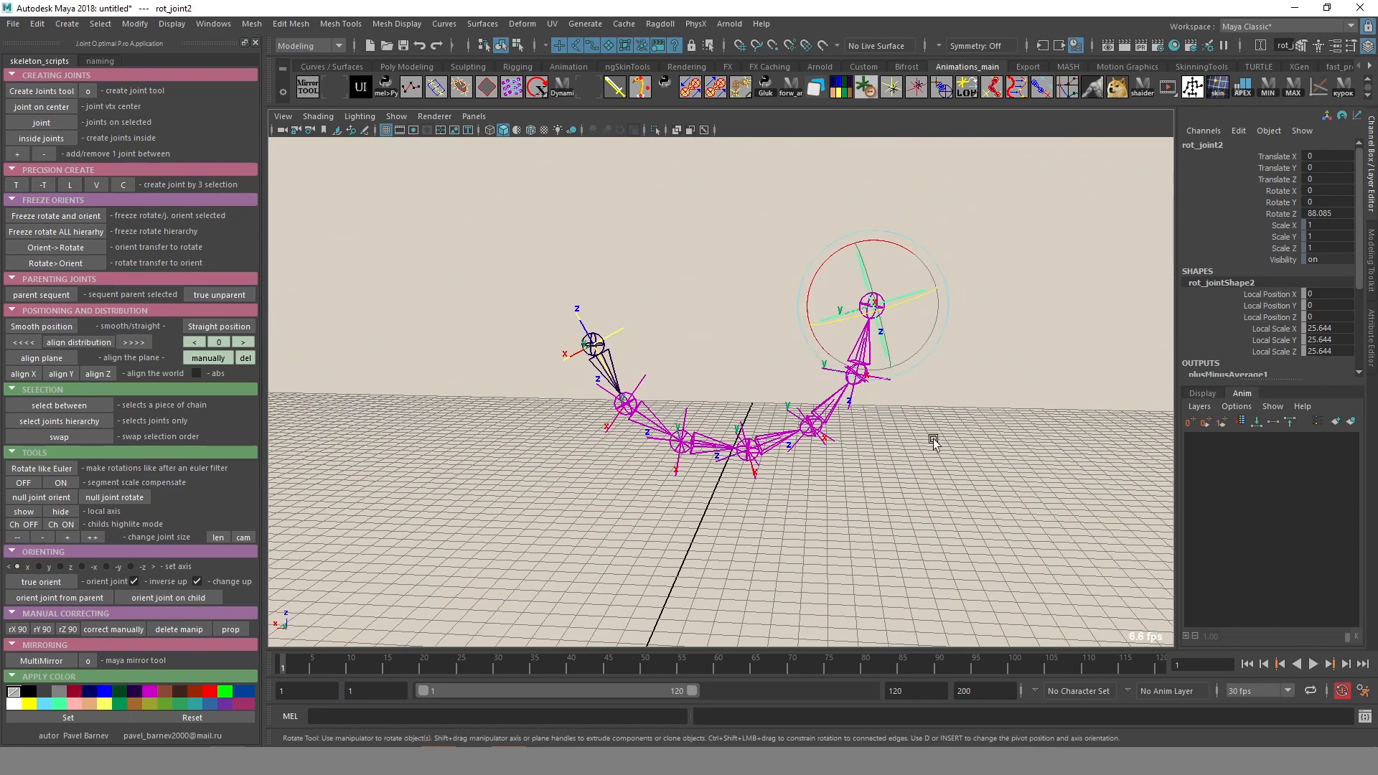
pyautogui.click(635, 492)
pyautogui.keyDown('alt'); pyautogui.moveTo(635, 492); pyautogui.dragTo(946, 433); pyautogui.keyUp('alt')
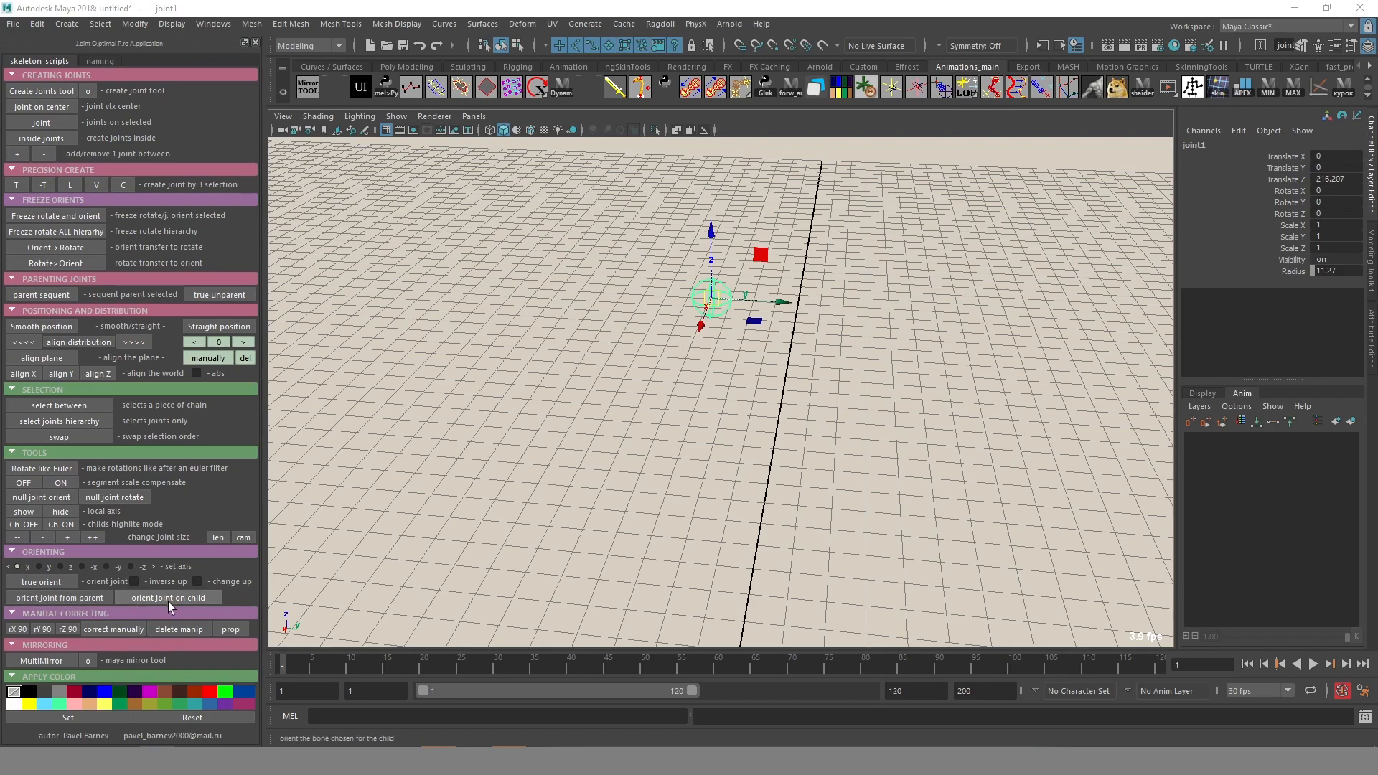
pyautogui.keyDown('alt'); pyautogui.moveTo(620, 405); pyautogui.dragTo(587, 463, button='middle'); pyautogui.keyUp('alt')
pyautogui.keyDown('alt'); pyautogui.moveTo(587, 462); pyautogui.dragTo(744, 442, button='right'); pyautogui.keyUp('alt')
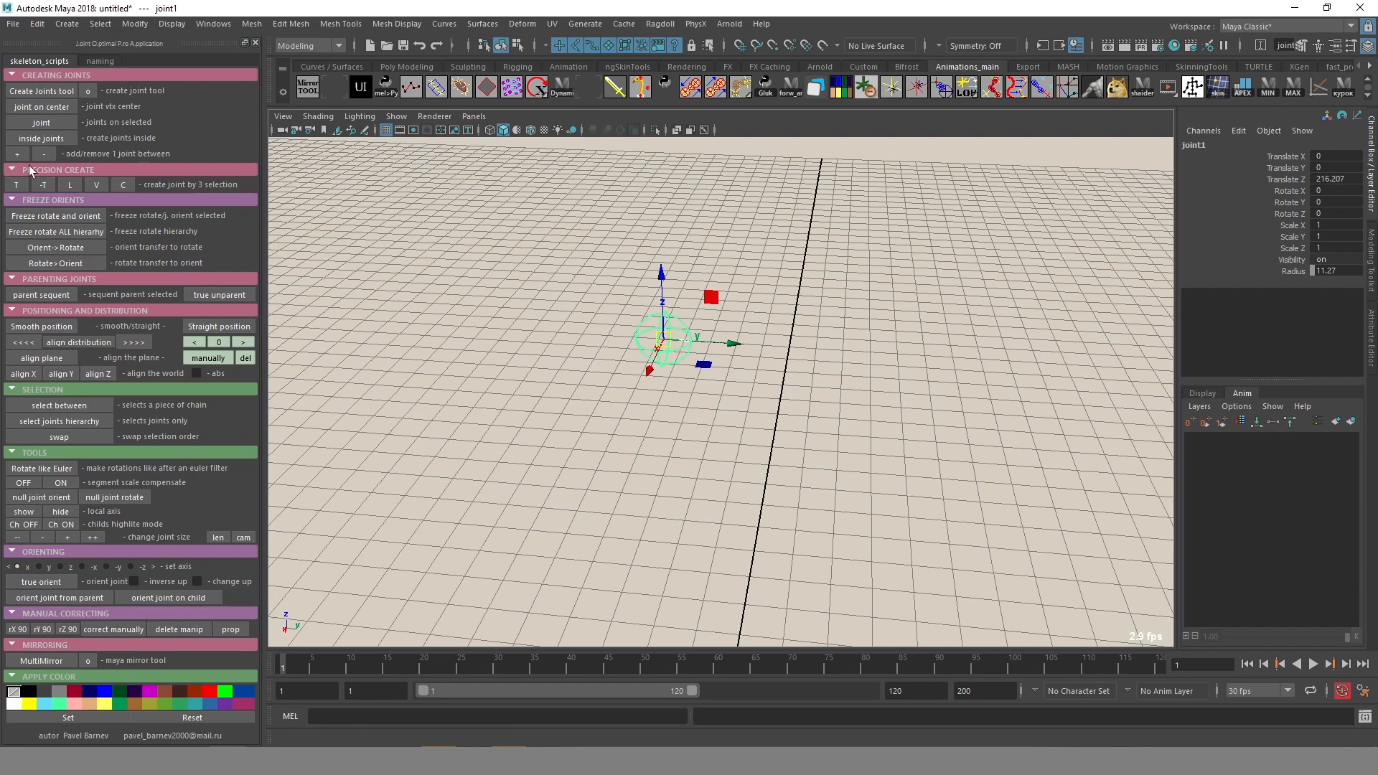
pyautogui.click(52, 137)
pyautogui.moveTo(703, 365); pyautogui.dragTo(784, 491)
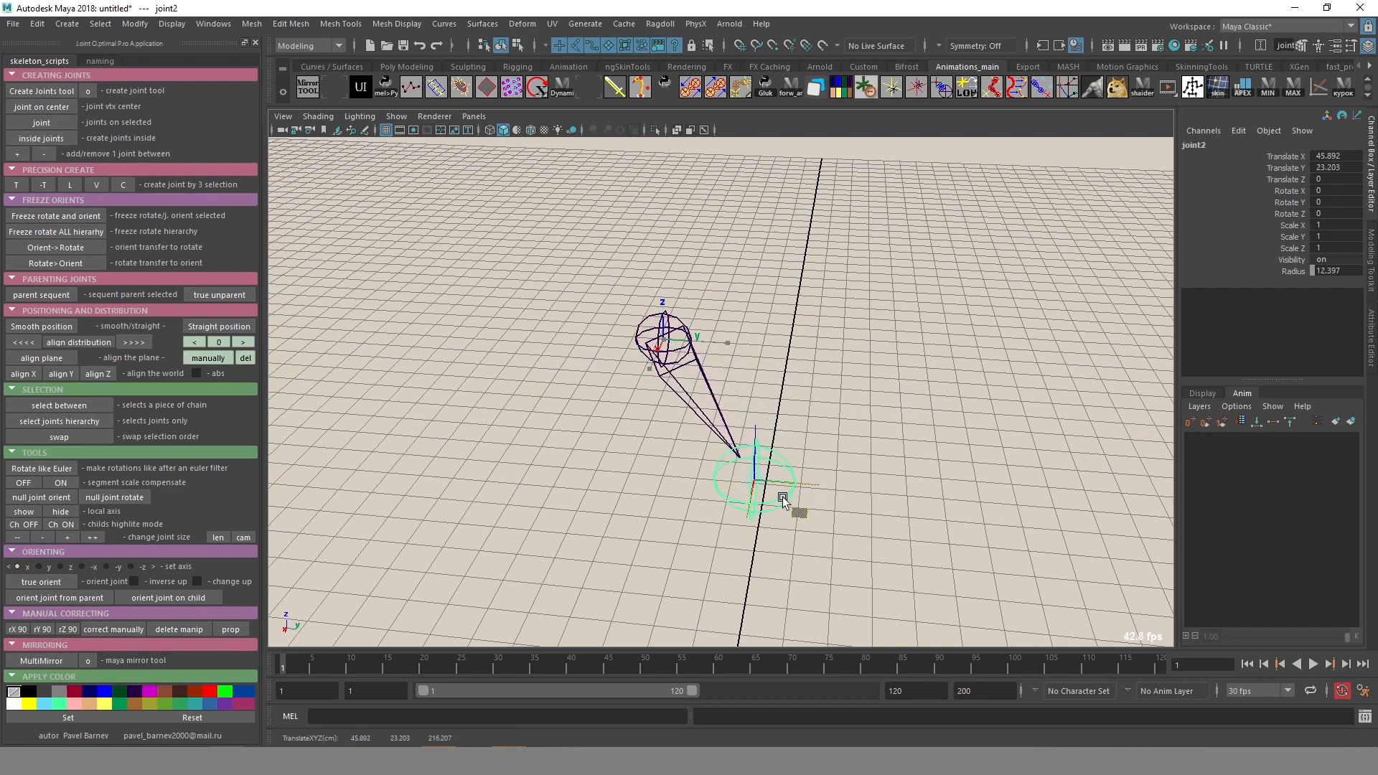
pyautogui.press('Delete')
pyautogui.click(680, 350)
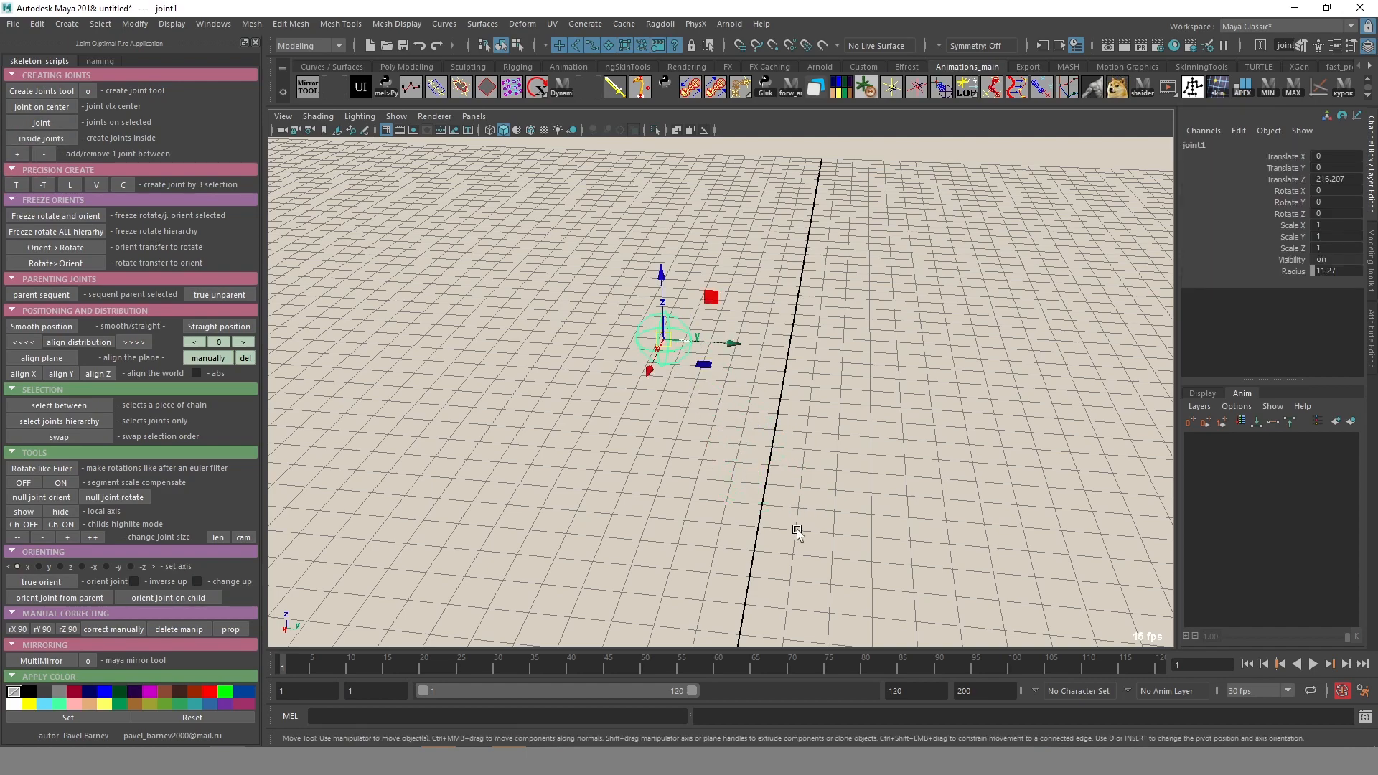
# Create a child joint under the single root joint, duplicate it twice, and spread the three children into a fan.
pyautogui.click(41, 137)
pyautogui.moveTo(703, 364); pyautogui.dragTo(805, 489)
pyautogui.hotkey('ctrl', 'd')
pyautogui.moveTo(967, 532); pyautogui.dragTo(729, 516, button='middle')
pyautogui.hotkey('ctrl', 'd')
pyautogui.moveTo(788, 567); pyautogui.dragTo(802, 567, button='middle')
pyautogui.moveTo(783, 456); pyautogui.dragTo(893, 520)
pyautogui.moveTo(926, 550); pyautogui.dragTo(990, 543, button='middle')
# Select the three child joints and display their local axes.
pyautogui.keyDown('shift'); pyautogui.moveTo(542, 423); pyautogui.dragTo(804, 559); pyautogui.keyUp('shift')
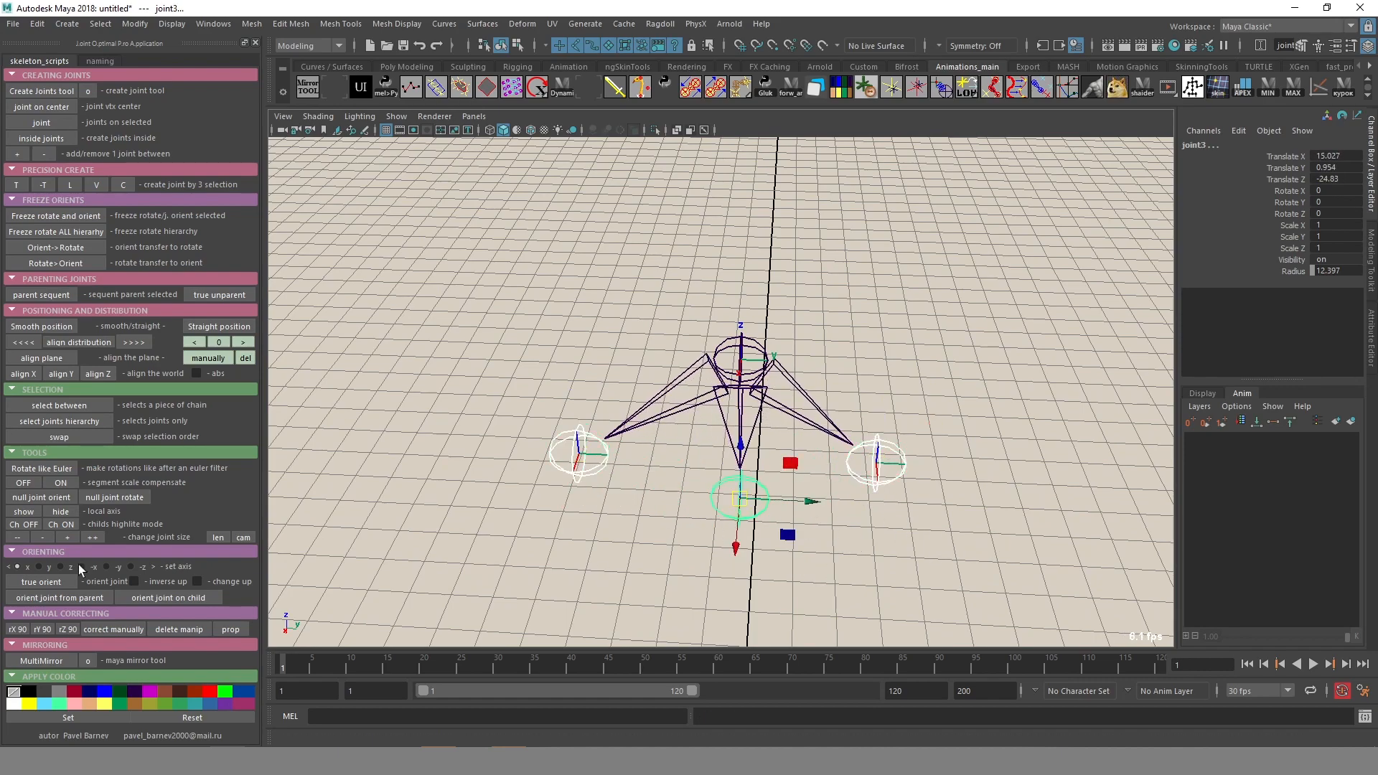
pyautogui.click(39, 514)
# Move the middle child joint to about 32.2, -3.9, -18.5 and the outer joint2 to about 21, 31.1, -15.3.
pyautogui.keyDown('alt'); pyautogui.moveTo(610, 513); pyautogui.dragTo(432, 432); pyautogui.keyUp('alt')
pyautogui.moveTo(628, 478); pyautogui.dragTo(563, 463, button='middle')
pyautogui.moveTo(563, 465)
pyautogui.keyDown('alt'); pyautogui.mouseDown()
pyautogui.moveTo(670, 486)
pyautogui.moveTo(603, 481)
pyautogui.moveTo(579, 445)
pyautogui.mouseUp(); pyautogui.keyUp('alt')
pyautogui.moveTo(580, 444); pyautogui.dragTo(560, 429, button='middle')
pyautogui.keyDown('alt'); pyautogui.moveTo(409, 351); pyautogui.dragTo(538, 380); pyautogui.keyUp('alt')
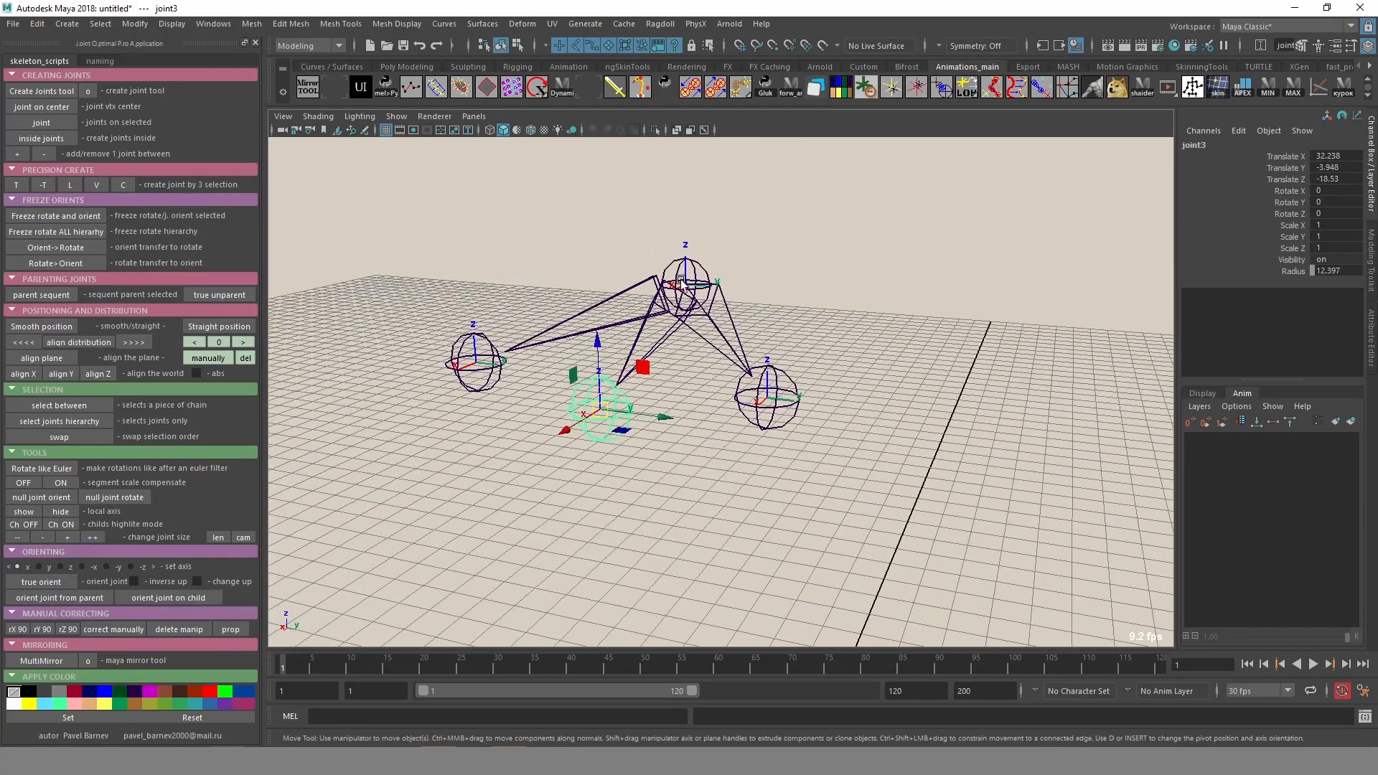
pyautogui.keyDown('alt'); pyautogui.moveTo(509, 511); pyautogui.dragTo(665, 453); pyautogui.keyUp('alt')
pyautogui.keyDown('alt'); pyautogui.moveTo(665, 453); pyautogui.dragTo(633, 397, button='middle'); pyautogui.keyUp('alt')
pyautogui.click(836, 473)
pyautogui.moveTo(835, 474); pyautogui.dragTo(863, 469, button='middle')
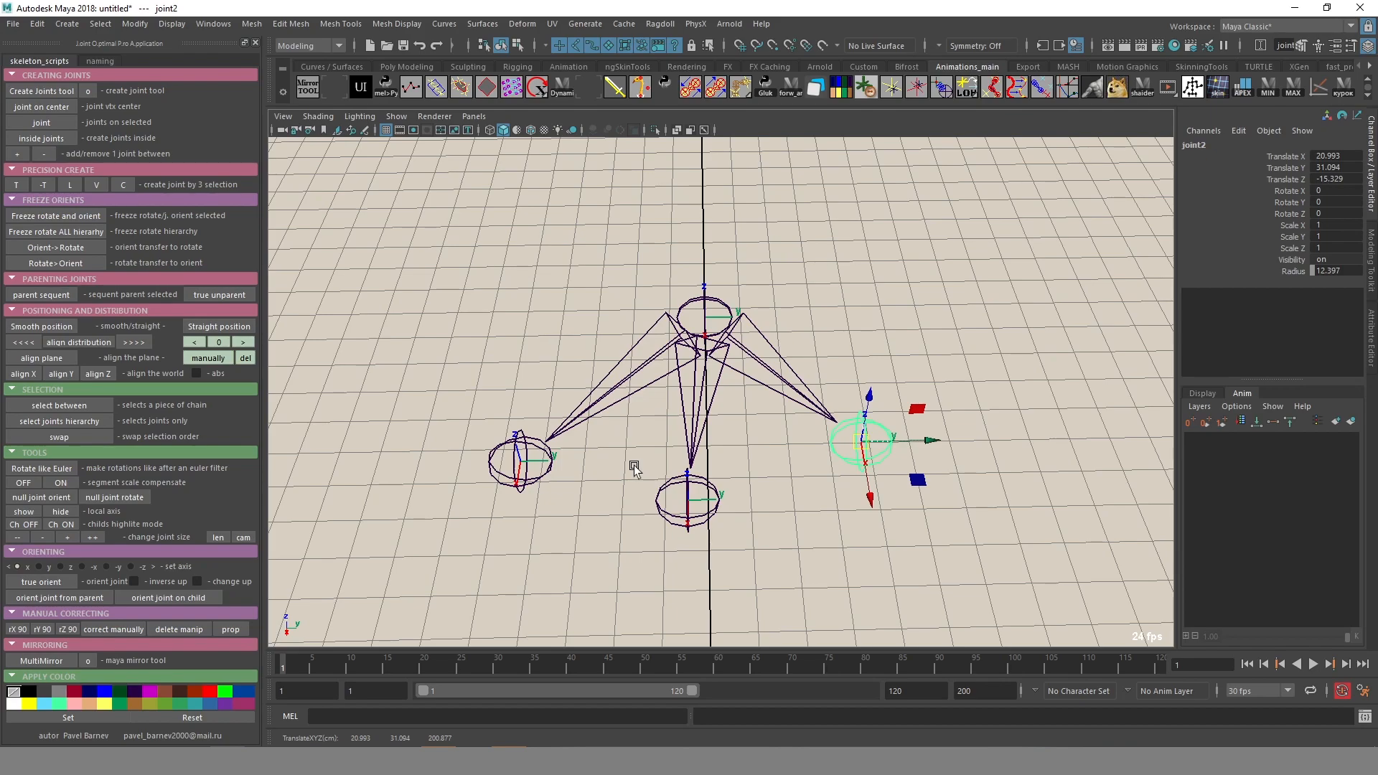
# Select the three child joints and orient them from their parent joint.
pyautogui.keyDown('shift'); pyautogui.click(515, 489); pyautogui.keyUp('shift')
pyautogui.keyDown('shift'); pyautogui.click(687, 521); pyautogui.keyUp('shift')
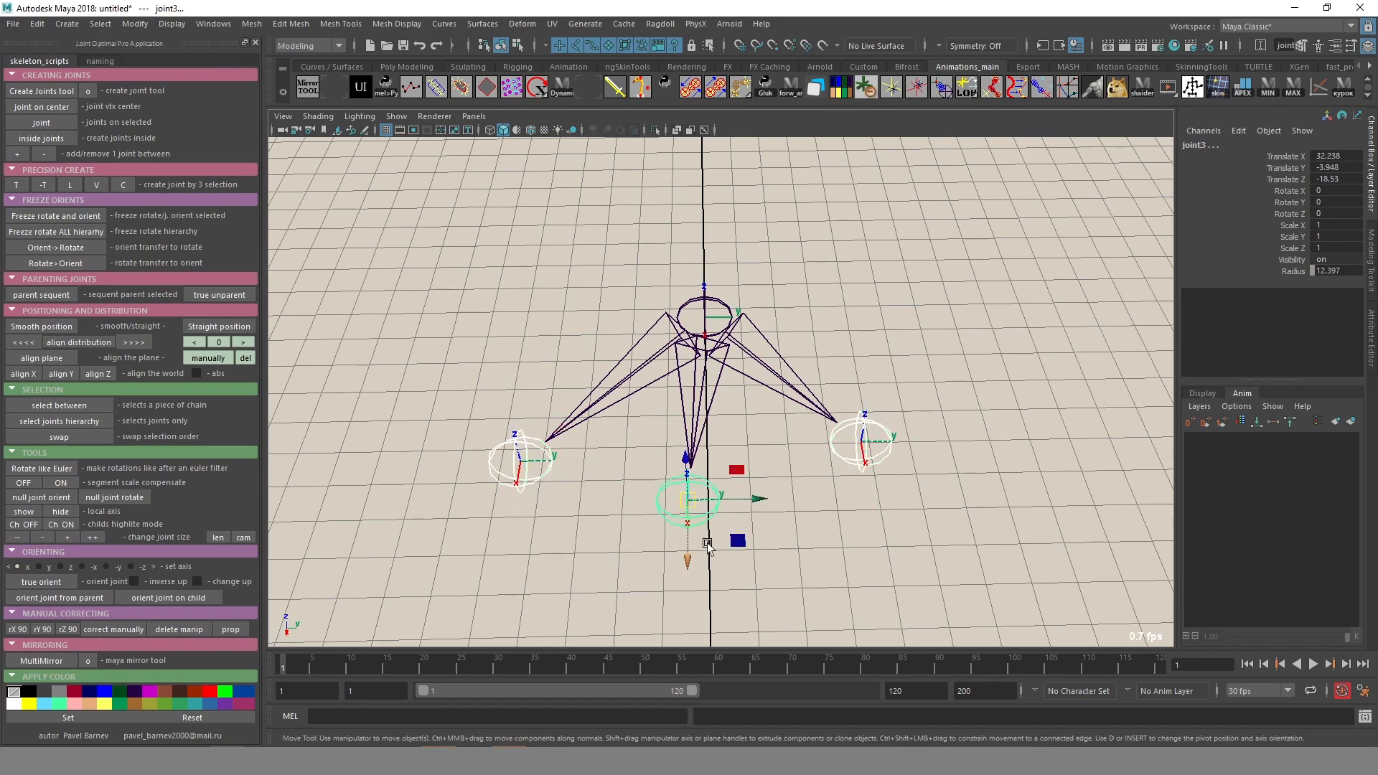
pyautogui.click(840, 524)
pyautogui.click(517, 463)
pyautogui.keyDown('shift'); pyautogui.click(689, 502); pyautogui.keyUp('shift')
pyautogui.keyDown('shift'); pyautogui.click(878, 429); pyautogui.keyUp('shift')
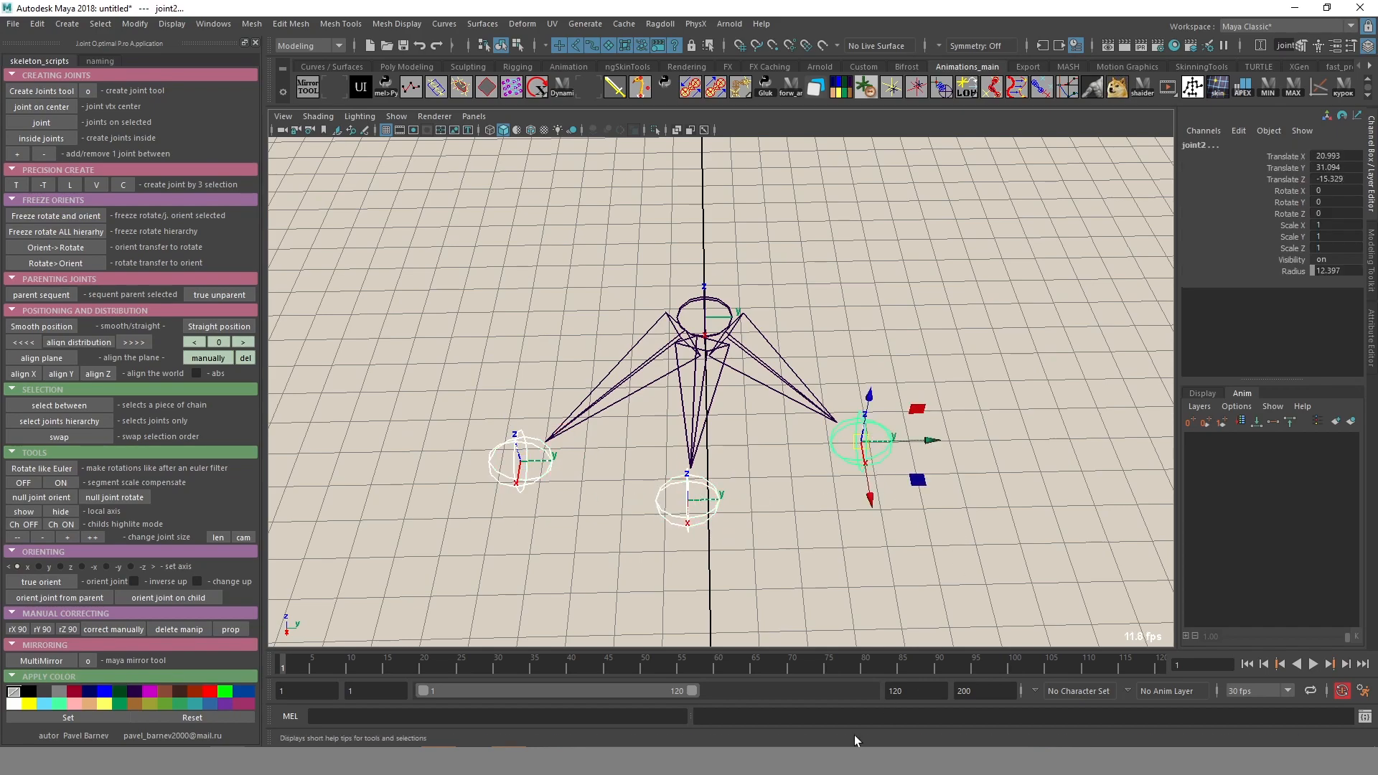
pyautogui.click(76, 593)
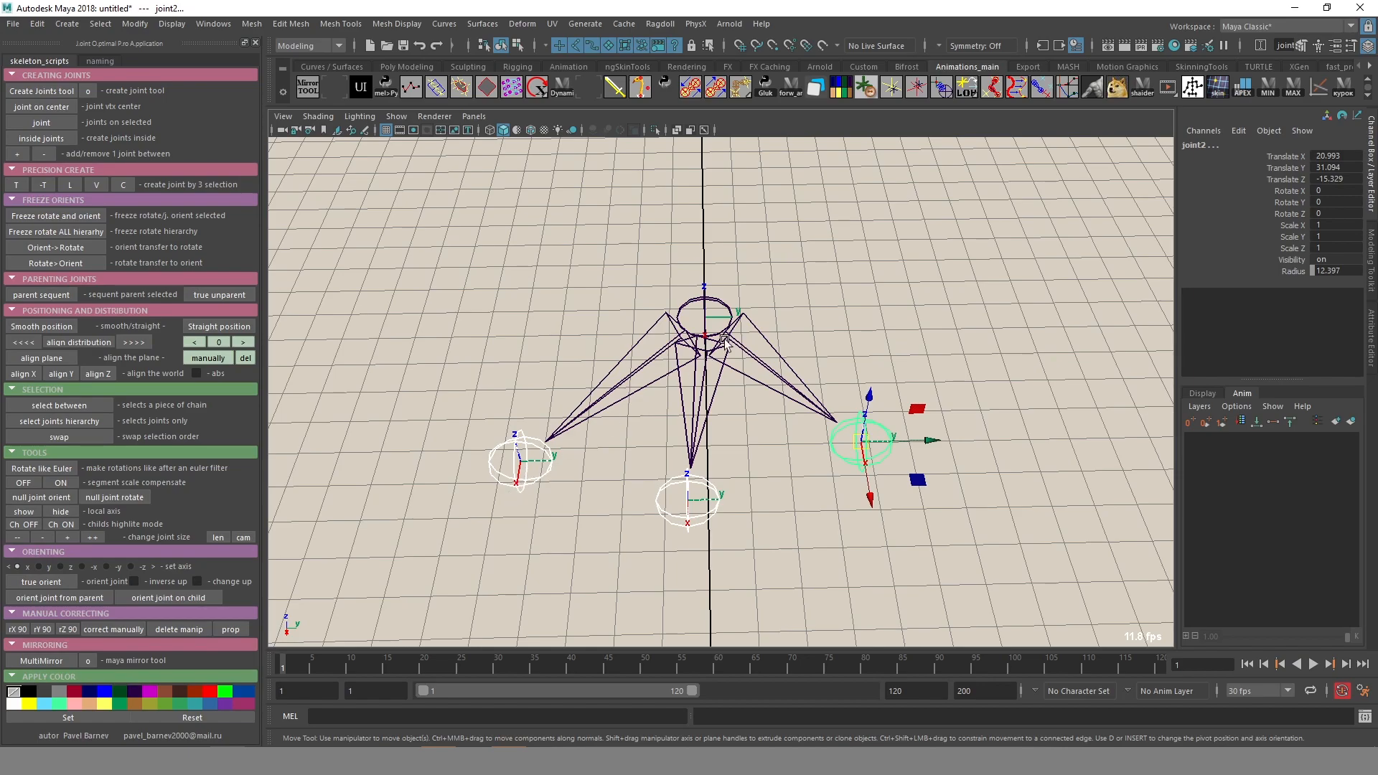
pyautogui.click(49, 597)
pyautogui.moveTo(468, 457)
pyautogui.keyDown('alt'); pyautogui.mouseDown()
pyautogui.moveTo(437, 455)
pyautogui.moveTo(467, 460)
pyautogui.mouseUp(); pyautogui.keyUp('alt')
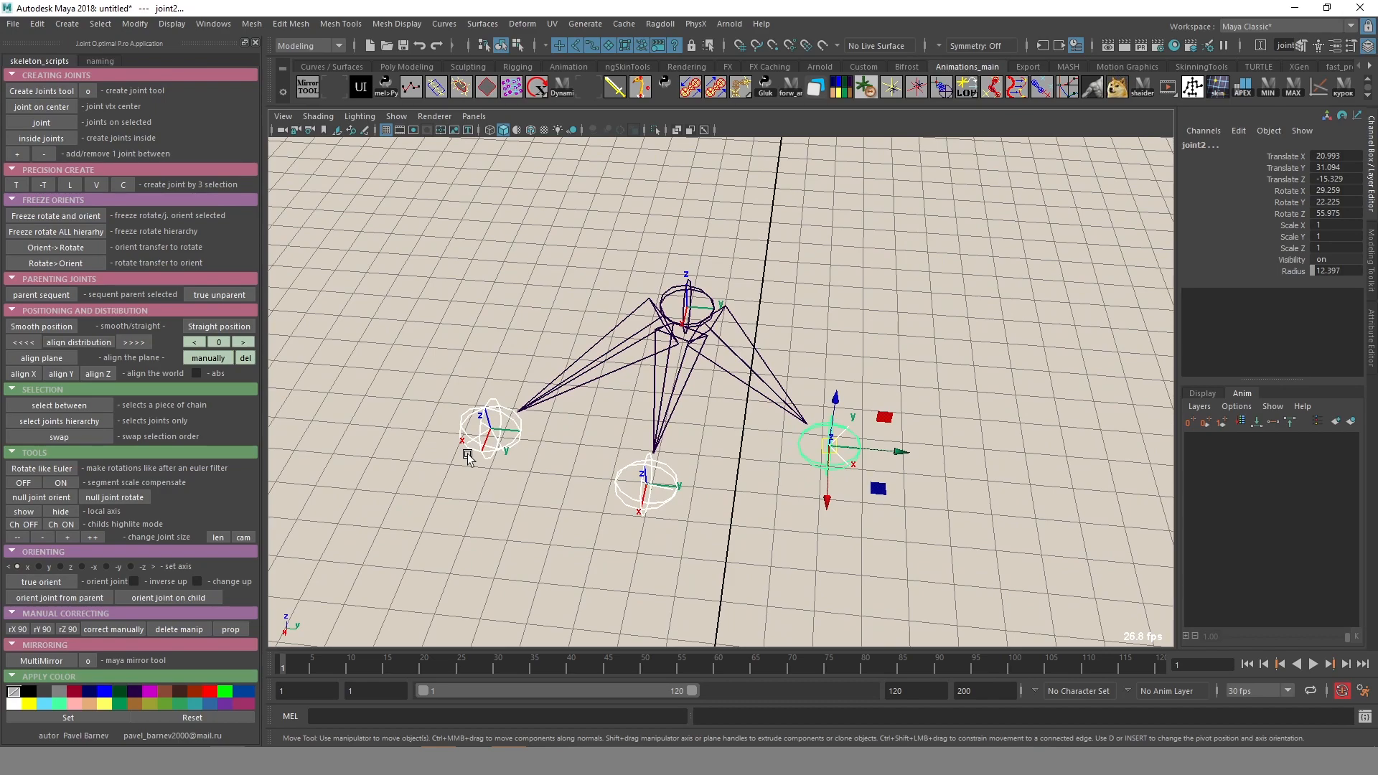
# Orient the three child joints from their parent along the -X axis, and orient them again along the X axis.
pyautogui.click(84, 567)
pyautogui.click(46, 598)
pyautogui.click(17, 567)
pyautogui.click(52, 596)
pyautogui.keyDown('alt'); pyautogui.moveTo(664, 500); pyautogui.dragTo(661, 400); pyautogui.keyUp('alt')
pyautogui.click(648, 458)
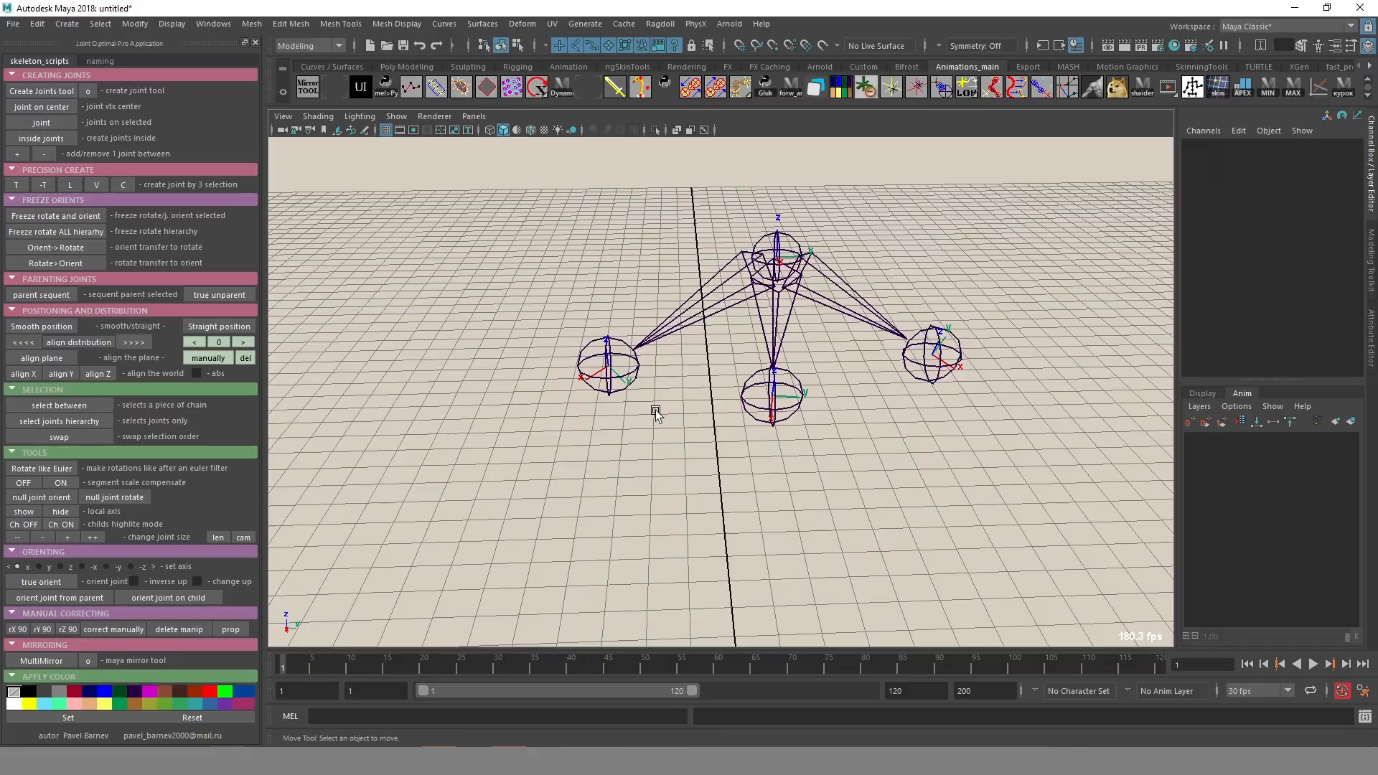
# Orient the root joint on its single child joint.
pyautogui.keyDown('alt'); pyautogui.moveTo(679, 346); pyautogui.dragTo(796, 427); pyautogui.keyUp('alt')
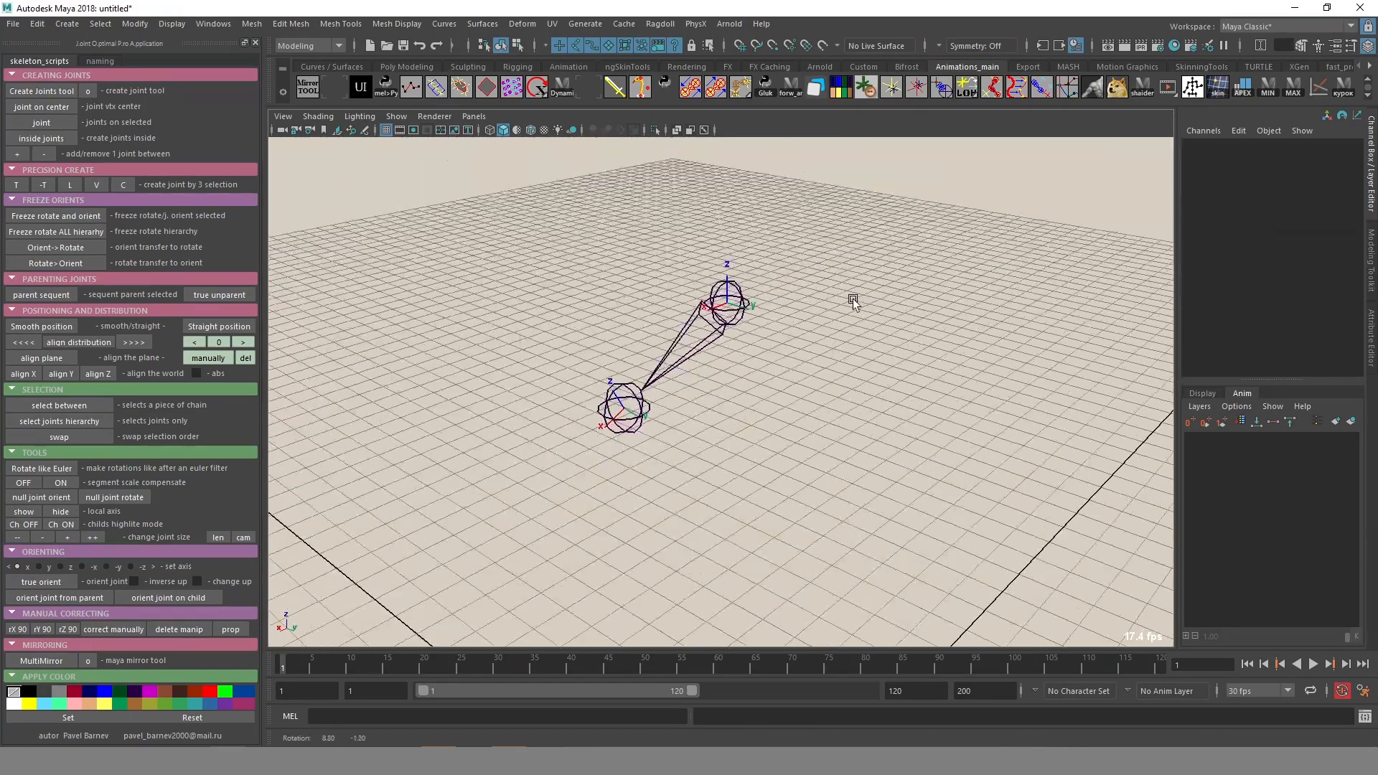
pyautogui.keyDown('alt'); pyautogui.moveTo(782, 287); pyautogui.dragTo(430, 510); pyautogui.keyUp('alt')
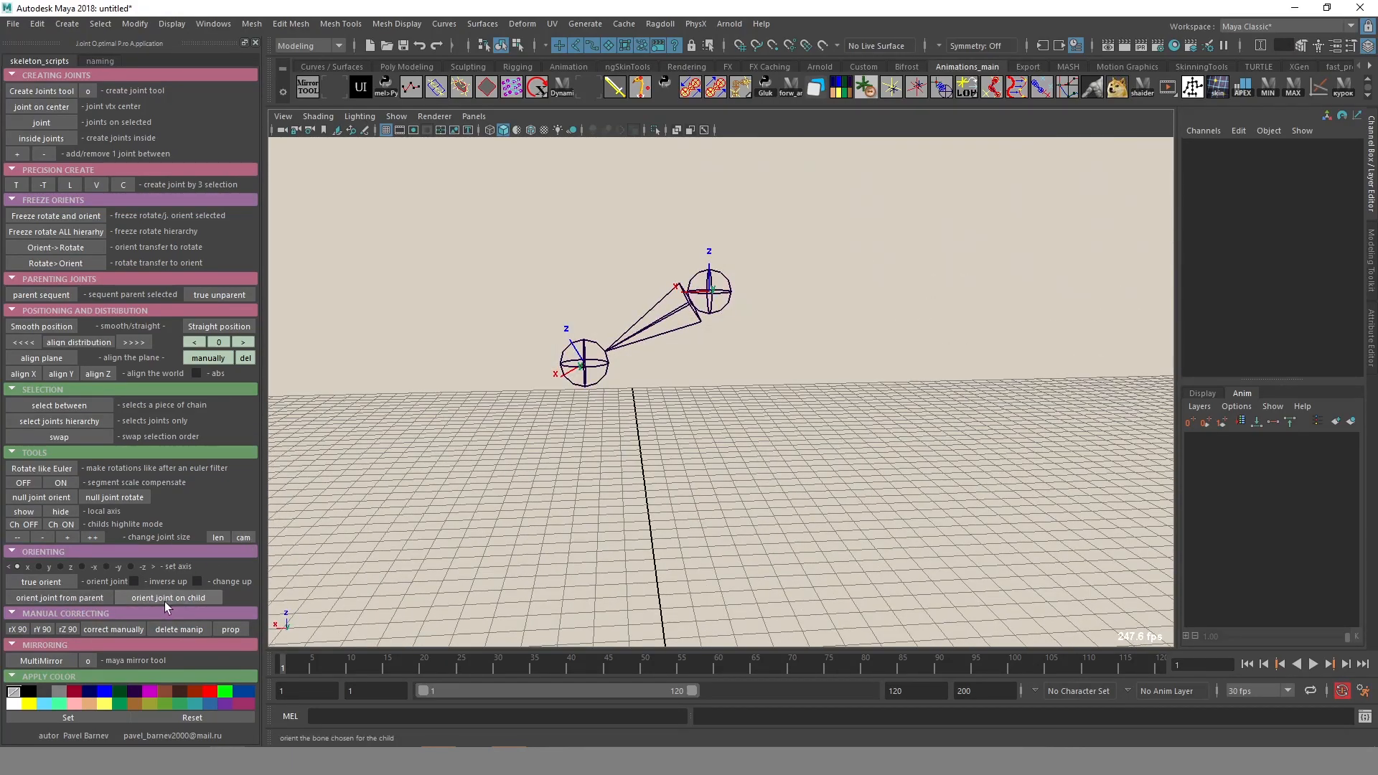
pyautogui.keyDown('alt'); pyautogui.moveTo(706, 406); pyautogui.dragTo(726, 381); pyautogui.keyUp('alt')
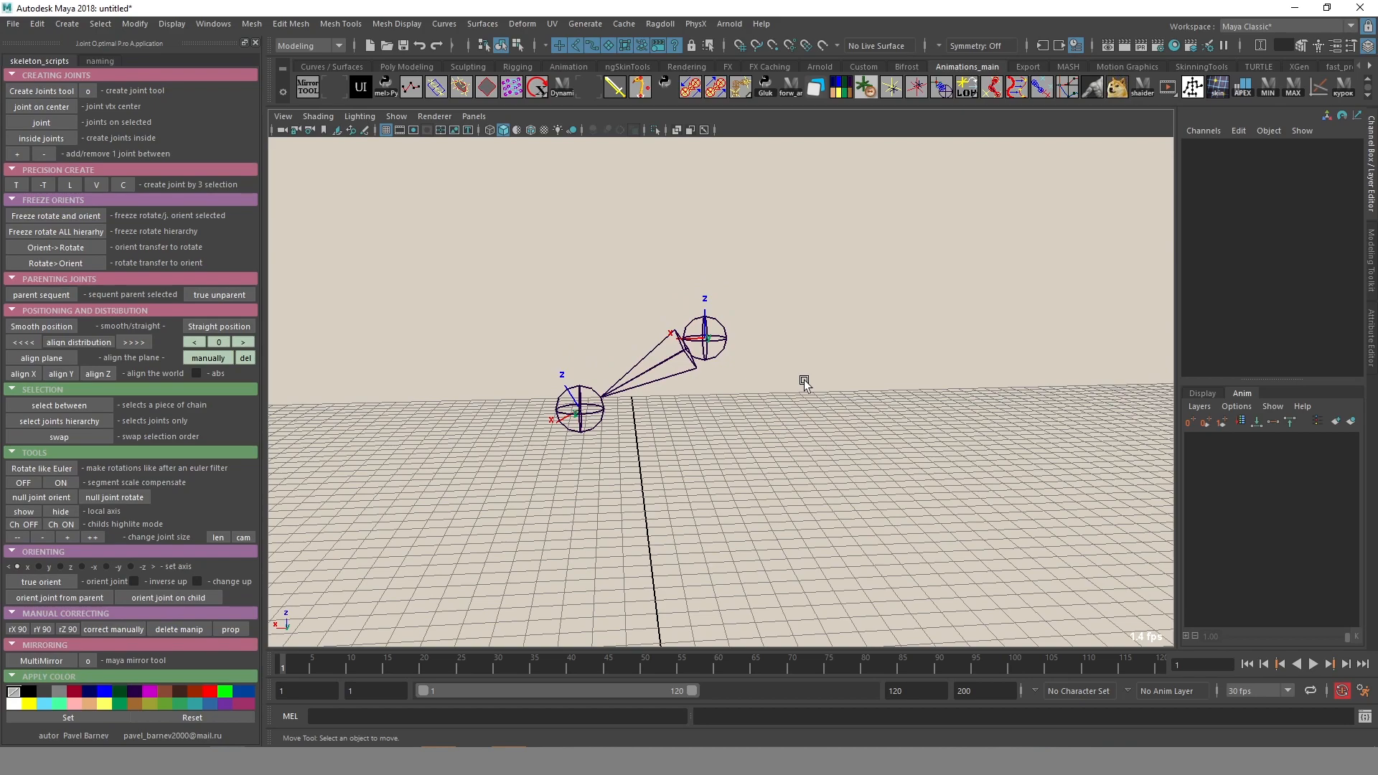
pyautogui.click(712, 339)
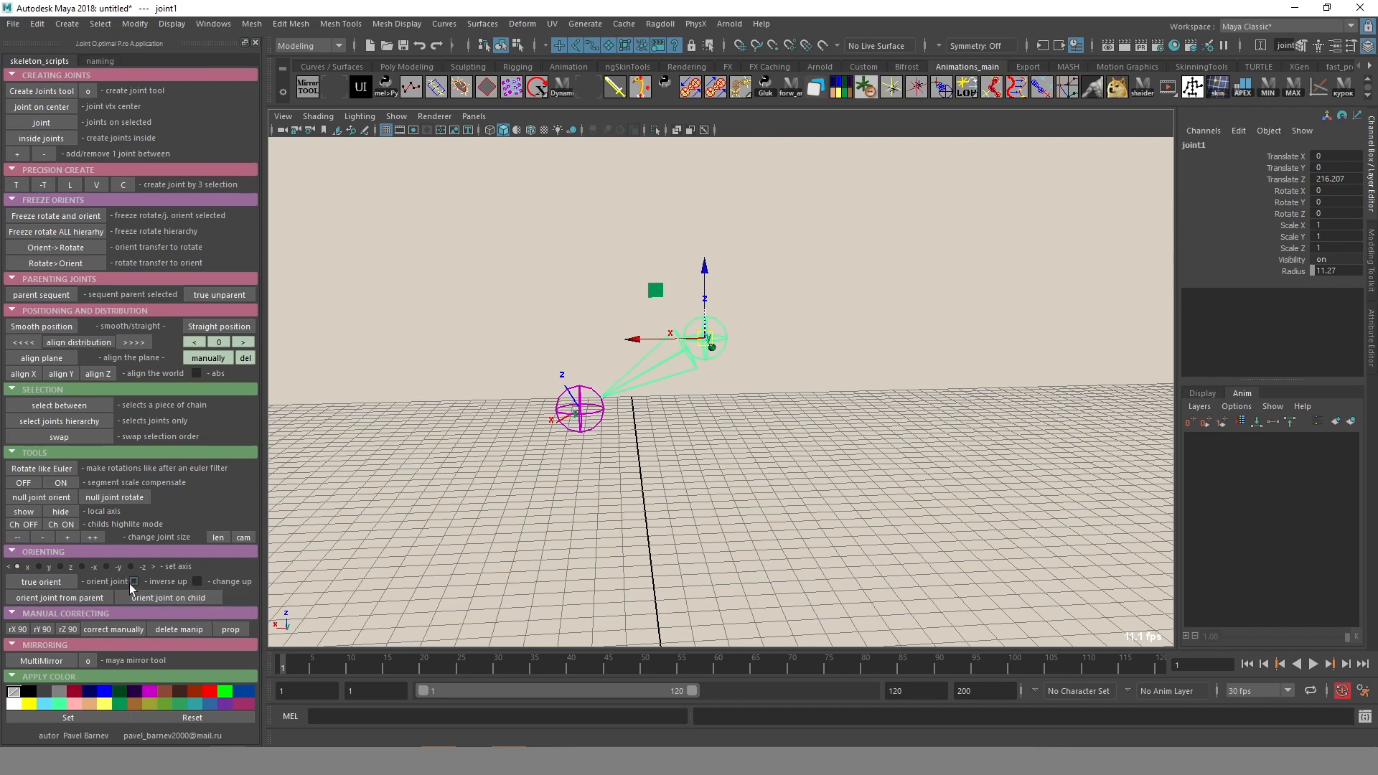
pyautogui.click(571, 448)
pyautogui.click(697, 321)
pyautogui.click(212, 600)
pyautogui.keyDown('alt'); pyautogui.moveTo(680, 381); pyautogui.dragTo(793, 402); pyautogui.keyUp('alt')
pyautogui.click(804, 387)
pyautogui.hotkey('ctrl', 'z')
pyautogui.click(636, 438)
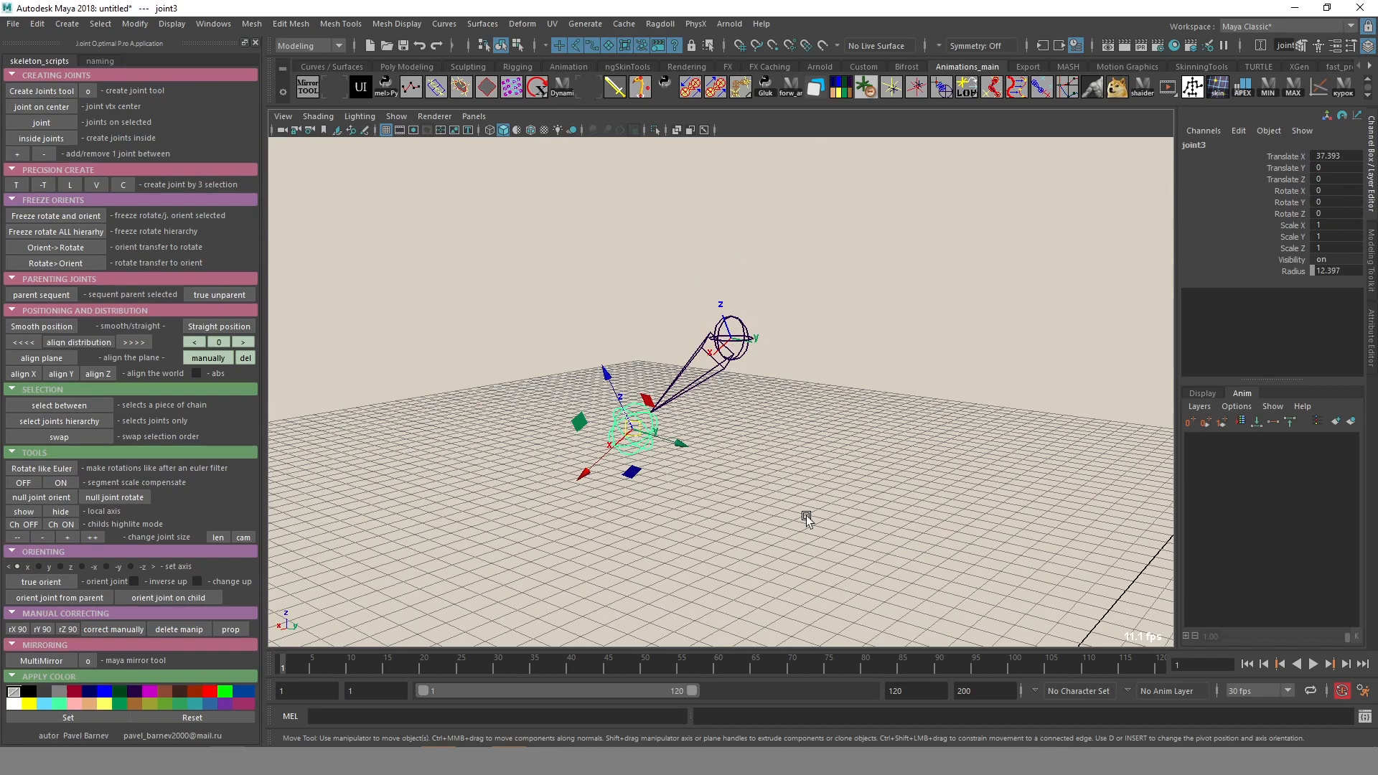
# Correct the root joint's orientation manually by rotating its manipulator about 2.9 degrees around X.
pyautogui.keyDown('alt'); pyautogui.moveTo(806, 518); pyautogui.dragTo(888, 448); pyautogui.keyUp('alt')
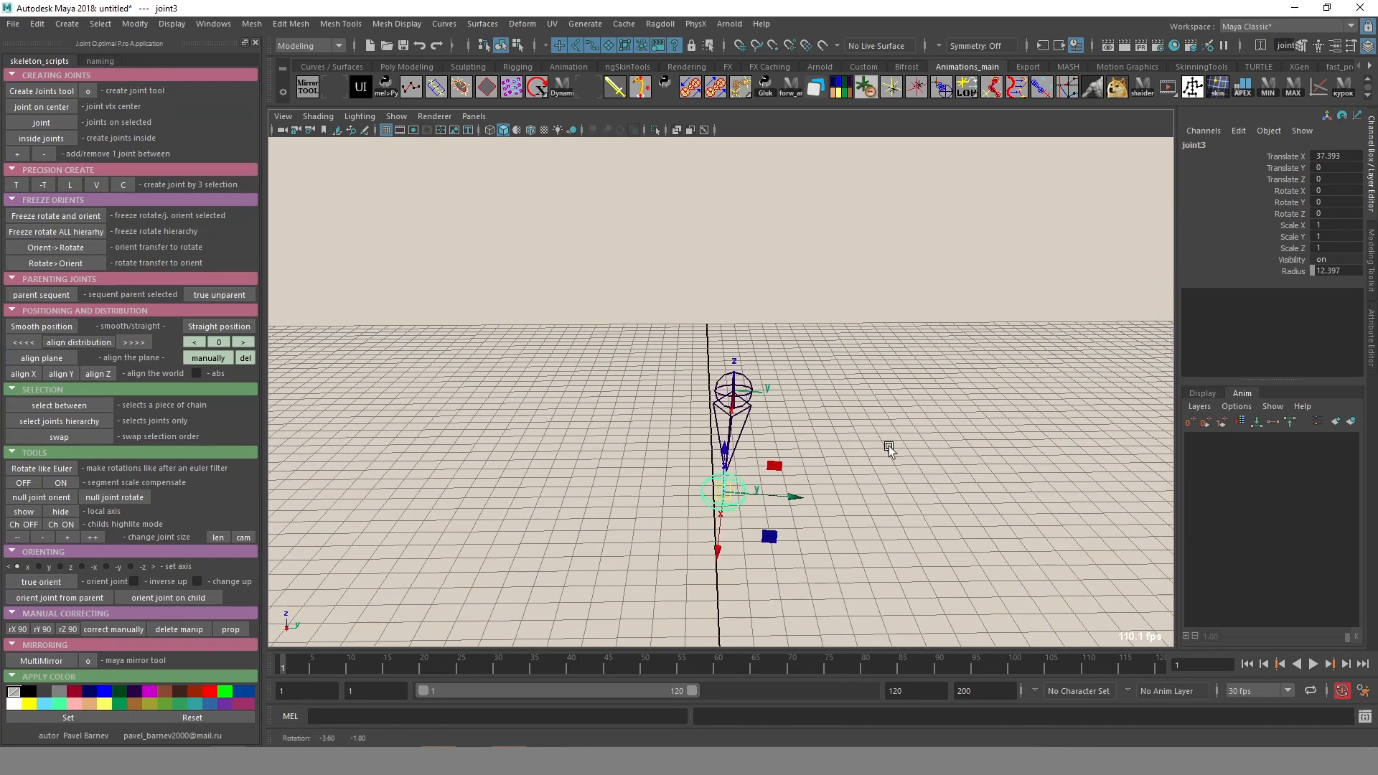
pyautogui.click(724, 444)
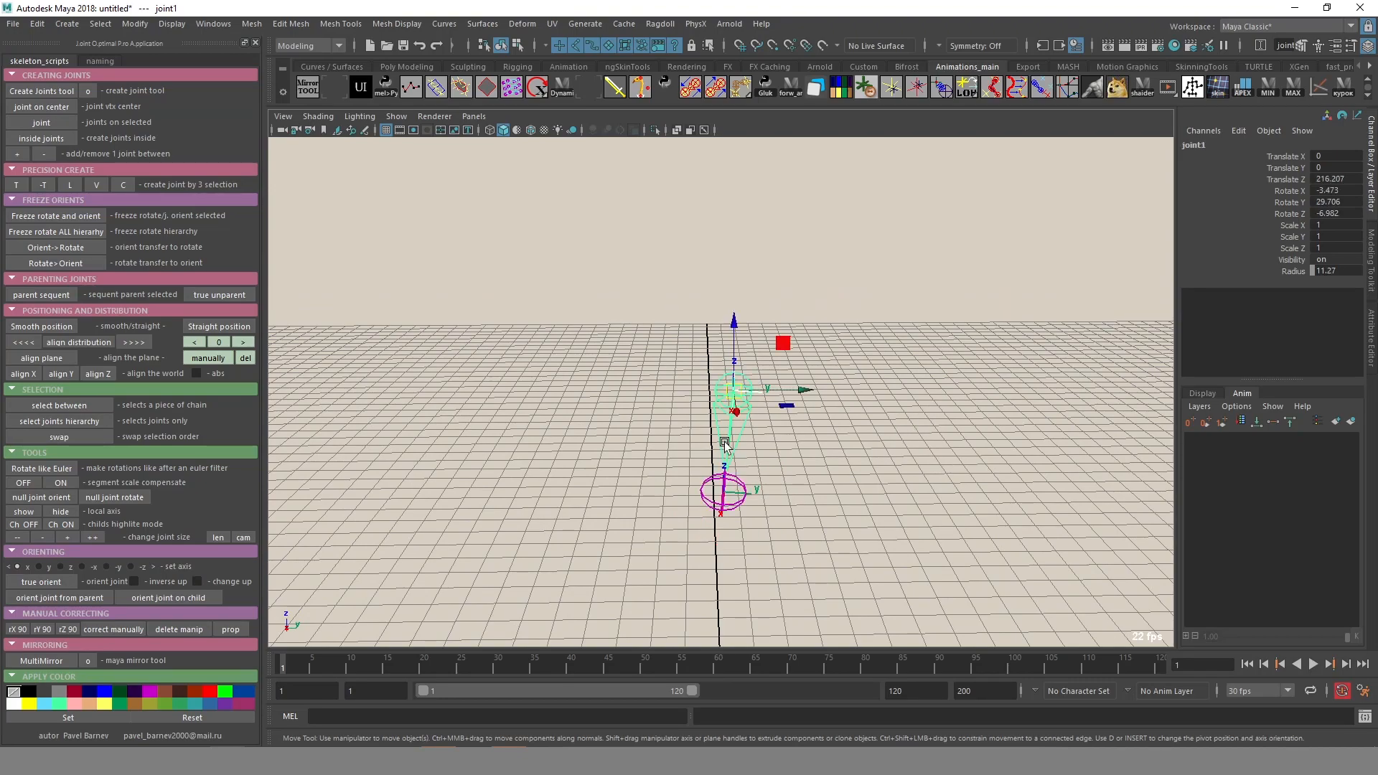
pyautogui.click(134, 630)
pyautogui.moveTo(783, 363)
pyautogui.mouseDown()
pyautogui.moveTo(769, 363)
pyautogui.moveTo(779, 371)
pyautogui.mouseUp()
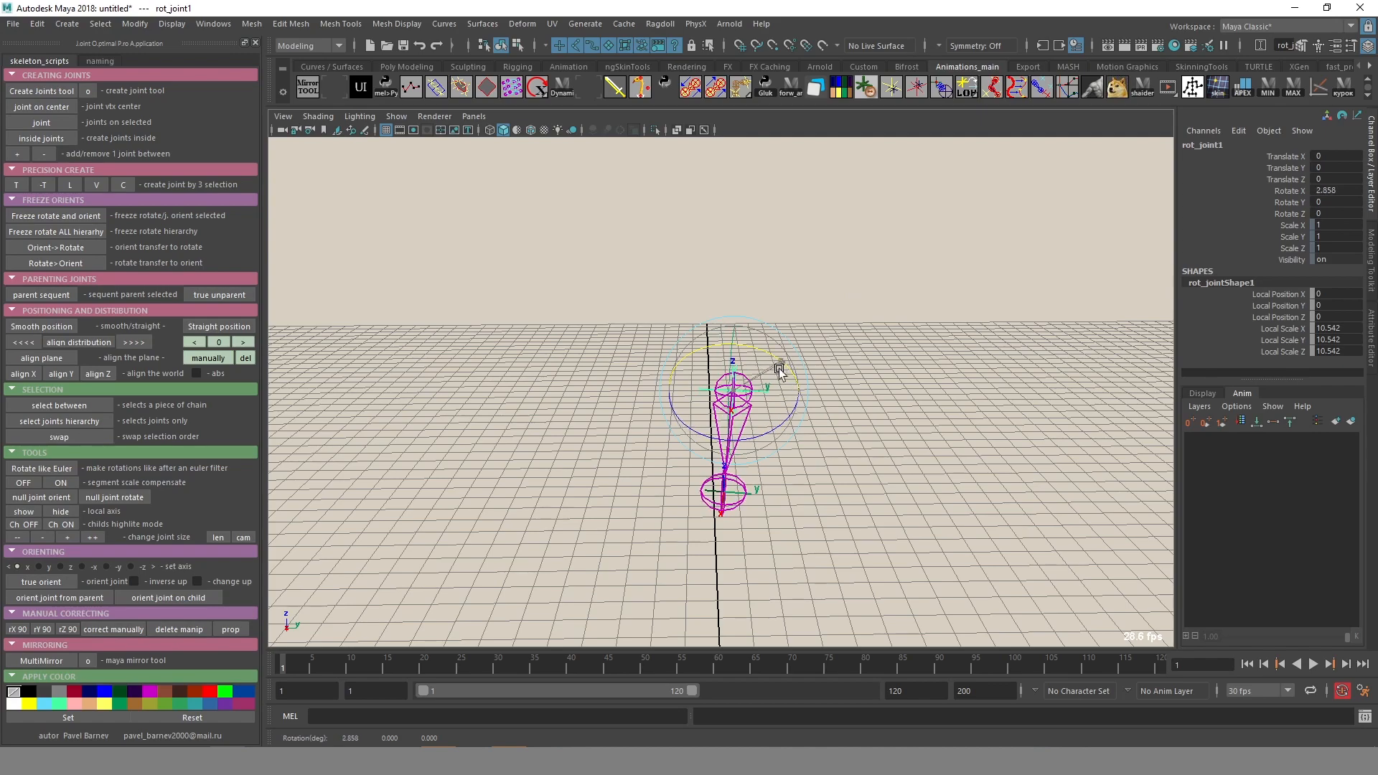
pyautogui.click(508, 531)
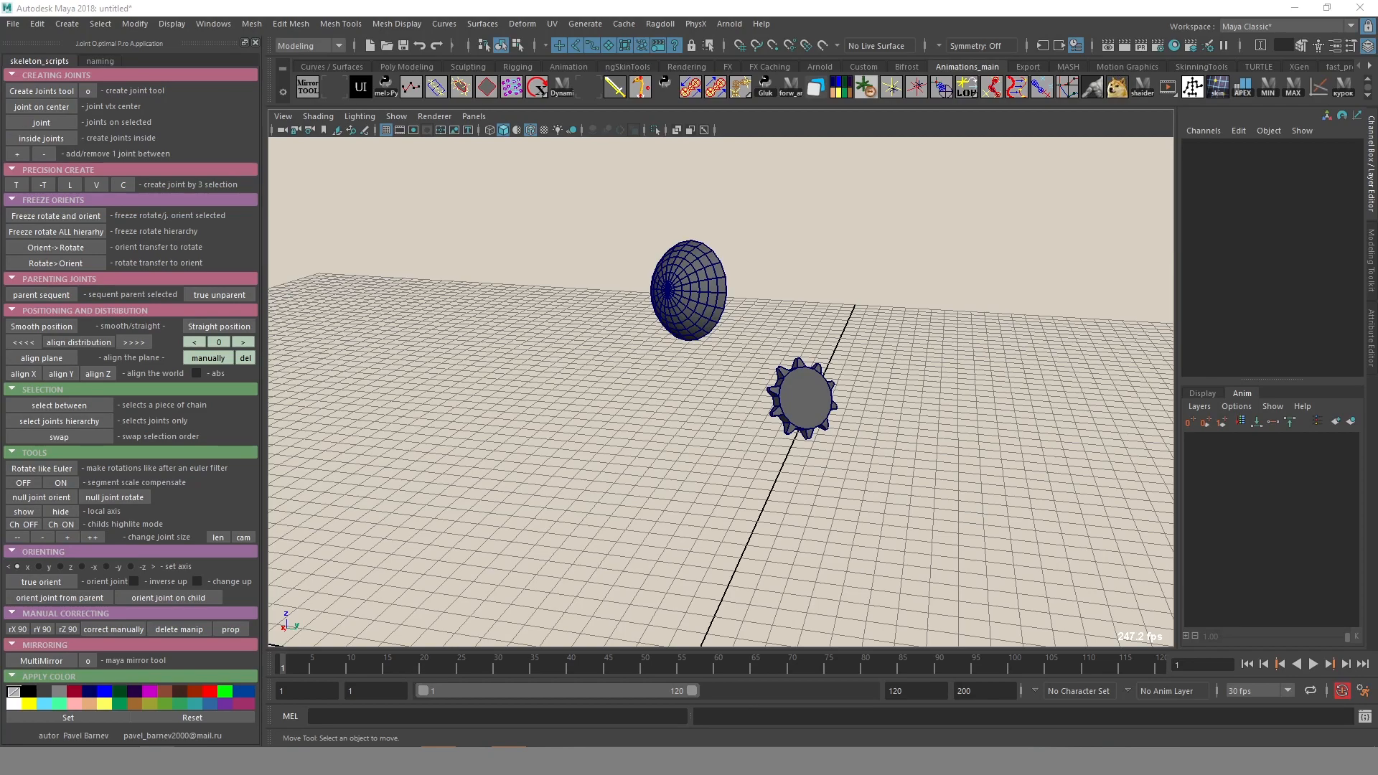
pyautogui.click(50, 170)
pyautogui.click(28, 172)
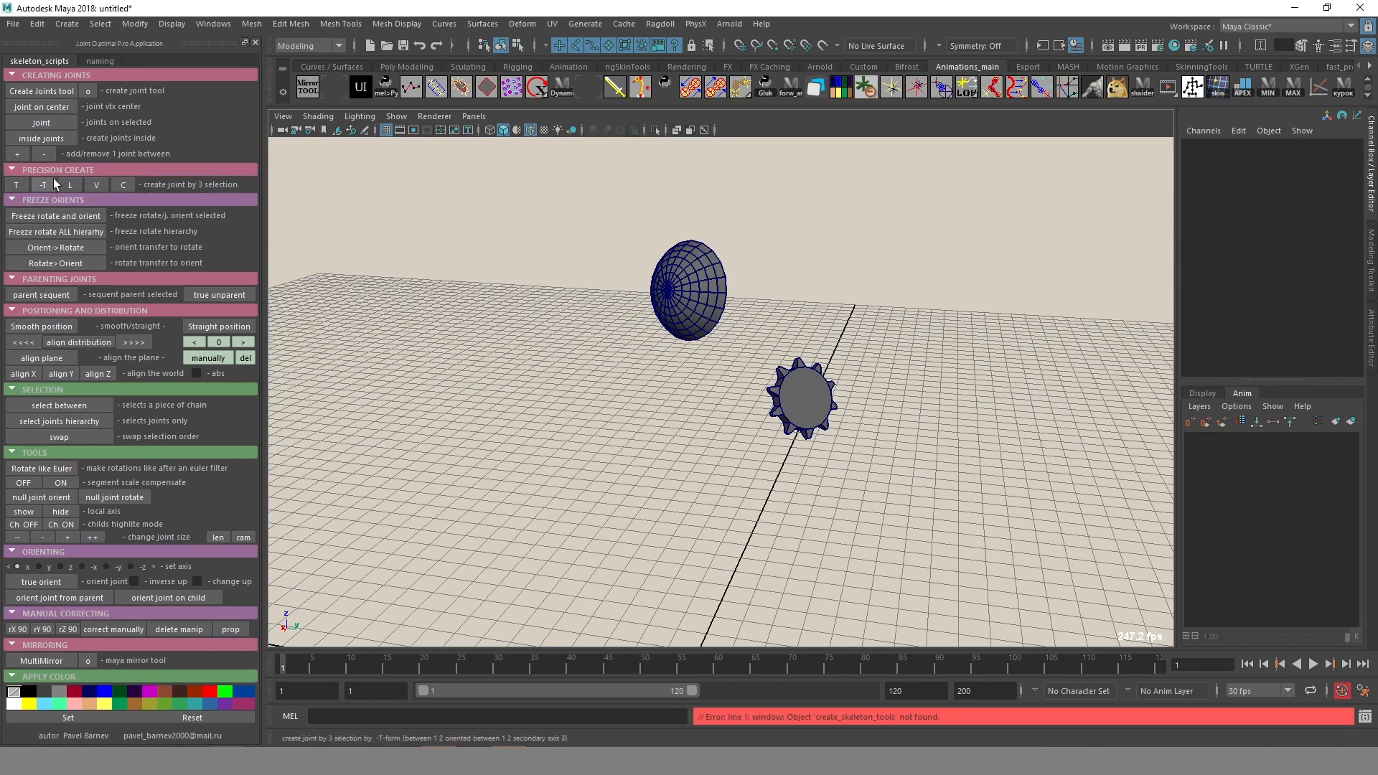
pyautogui.keyDown('alt'); pyautogui.moveTo(552, 254); pyautogui.dragTo(724, 247); pyautogui.keyUp('alt')
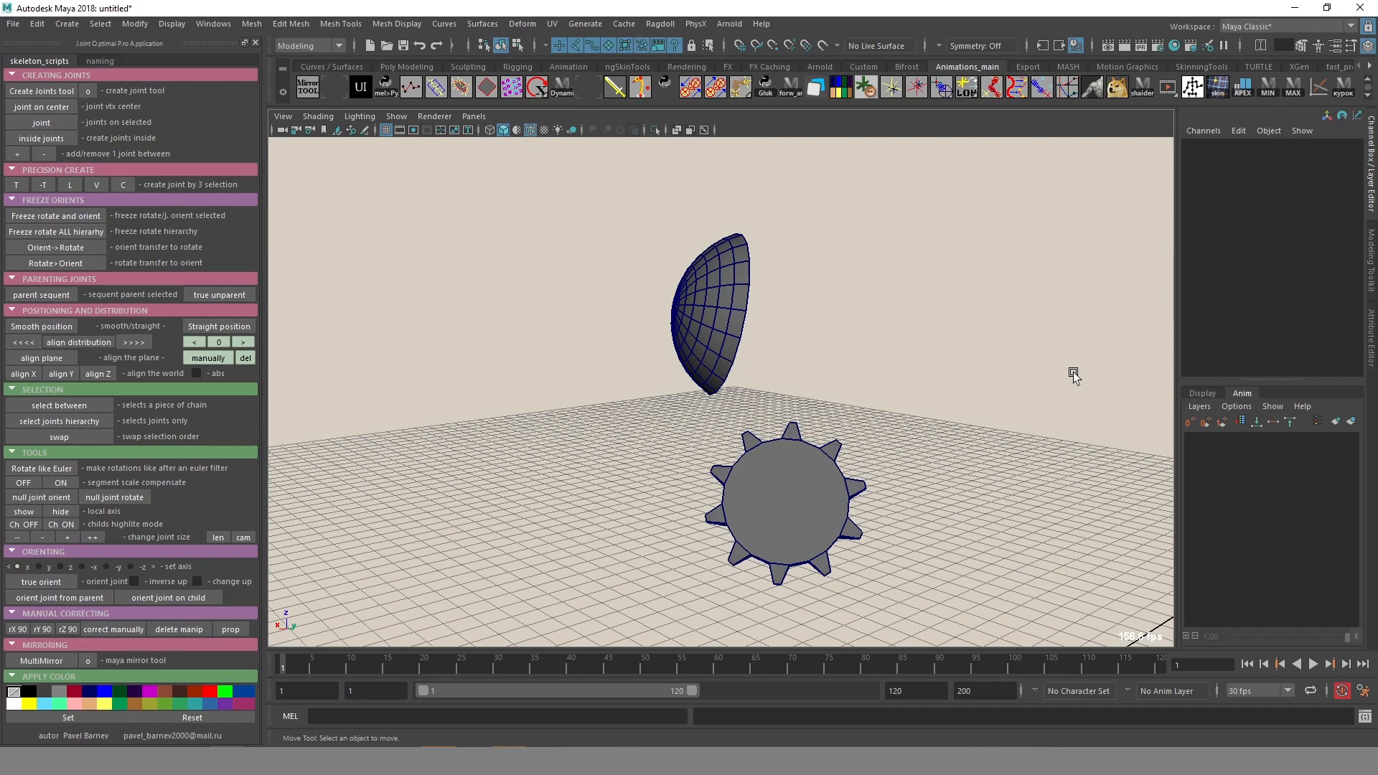
pyautogui.keyDown('alt'); pyautogui.moveTo(638, 448); pyautogui.dragTo(810, 328); pyautogui.keyUp('alt')
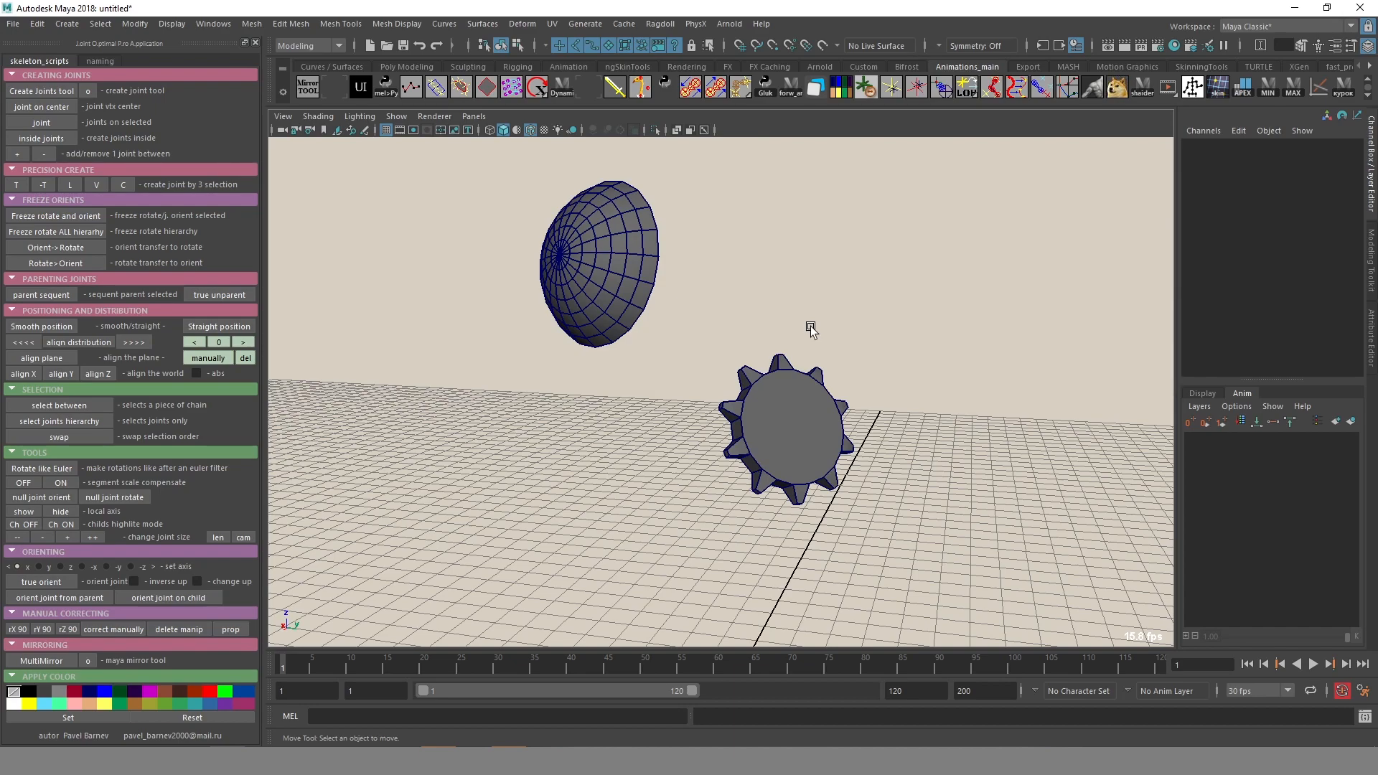
pyautogui.keyDown('alt'); pyautogui.moveTo(816, 430); pyautogui.dragTo(871, 217, button='middle'); pyautogui.keyUp('alt')
# Rotate and move all of the gear's vertices to give it a new tilt in space, and return to object selection.
pyautogui.click(867, 218)
pyautogui.keyDown('alt'); pyautogui.moveTo(1070, 413); pyautogui.dragTo(1112, 456); pyautogui.keyUp('alt')
pyautogui.keyDown('alt'); pyautogui.moveTo(1112, 456); pyautogui.dragTo(794, 365, button='right'); pyautogui.keyUp('alt')
pyautogui.keyDown('alt'); pyautogui.moveTo(795, 365); pyautogui.dragTo(901, 321); pyautogui.keyUp('alt')
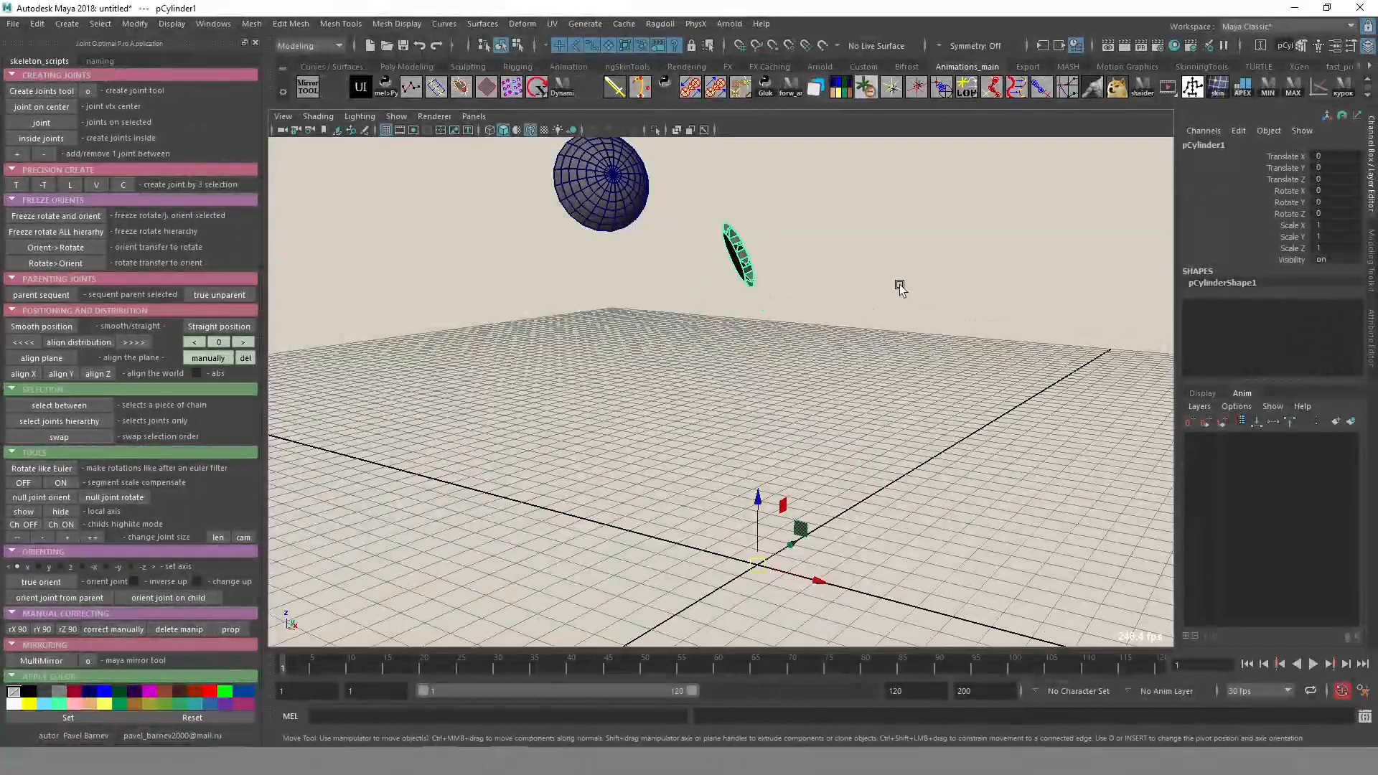
pyautogui.press('F9')
pyautogui.moveTo(848, 170); pyautogui.dragTo(721, 327)
pyautogui.keyDown('alt'); pyautogui.moveTo(746, 378); pyautogui.dragTo(775, 364); pyautogui.keyUp('alt')
pyautogui.press('e')
pyautogui.moveTo(879, 438)
pyautogui.mouseDown(button='middle')
pyautogui.moveTo(916, 453)
pyautogui.moveTo(889, 454)
pyautogui.mouseUp(button='middle')
pyautogui.press('w')
pyautogui.moveTo(890, 446); pyautogui.dragTo(961, 392, button='middle')
pyautogui.keyDown('alt'); pyautogui.moveTo(959, 330); pyautogui.dragTo(924, 416, button='middle'); pyautogui.keyUp('alt')
pyautogui.click(913, 422)
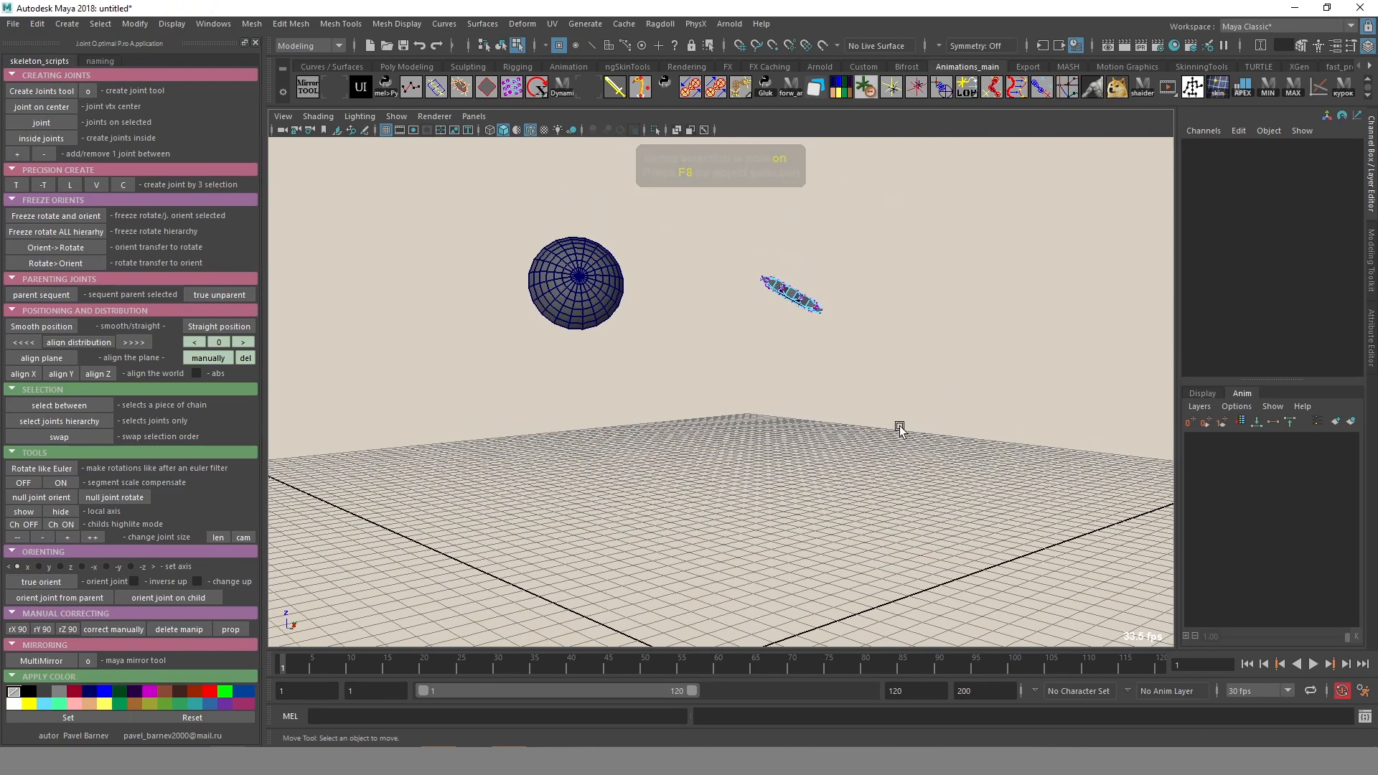
pyautogui.press('F8')
pyautogui.moveTo(871, 248); pyautogui.dragTo(762, 421)
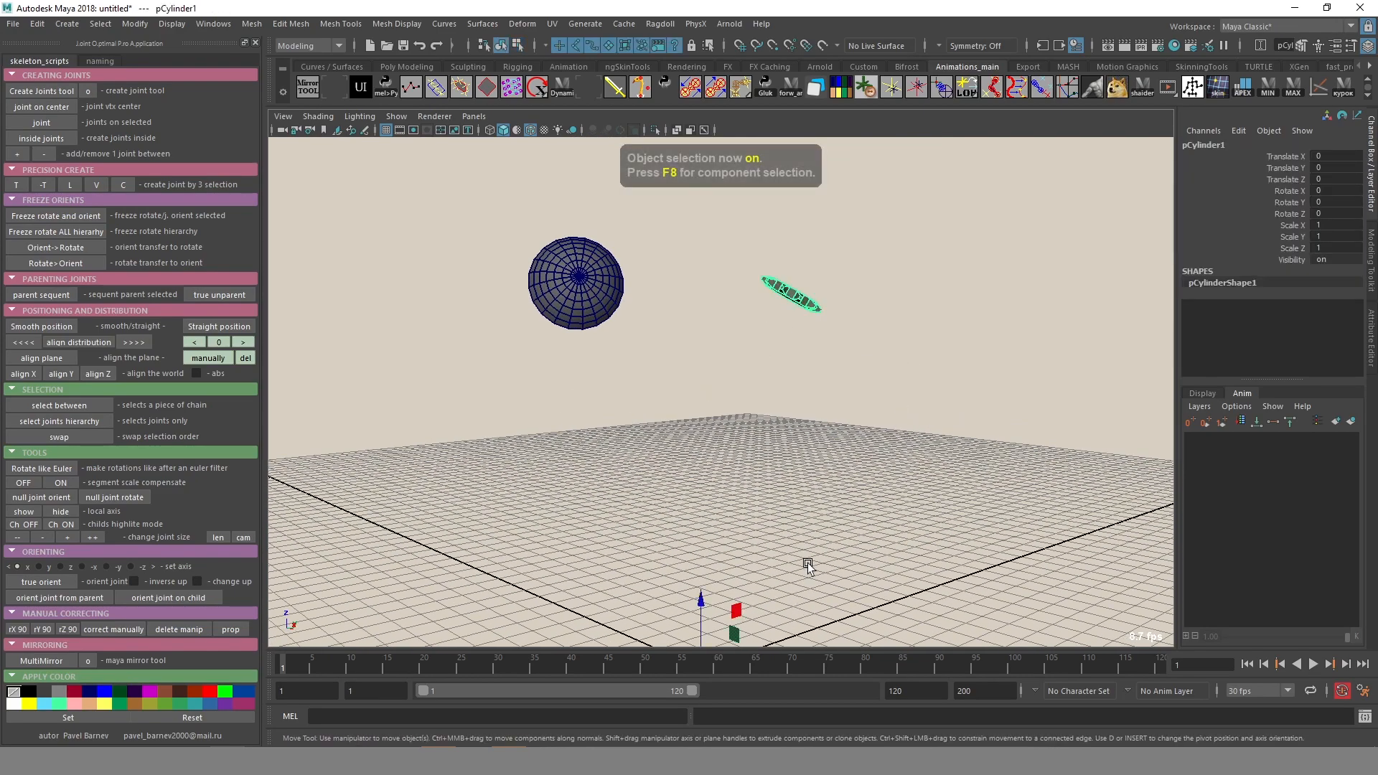
# Examine the tilted gear's round face and teeth from several angles.
pyautogui.keyDown('alt'); pyautogui.moveTo(880, 422); pyautogui.dragTo(709, 610); pyautogui.keyUp('alt')
pyautogui.keyDown('alt'); pyautogui.moveTo(708, 610); pyautogui.dragTo(719, 501, button='middle'); pyautogui.keyUp('alt')
pyautogui.keyDown('alt'); pyautogui.moveTo(719, 501); pyautogui.dragTo(1110, 514, button='right'); pyautogui.keyUp('alt')
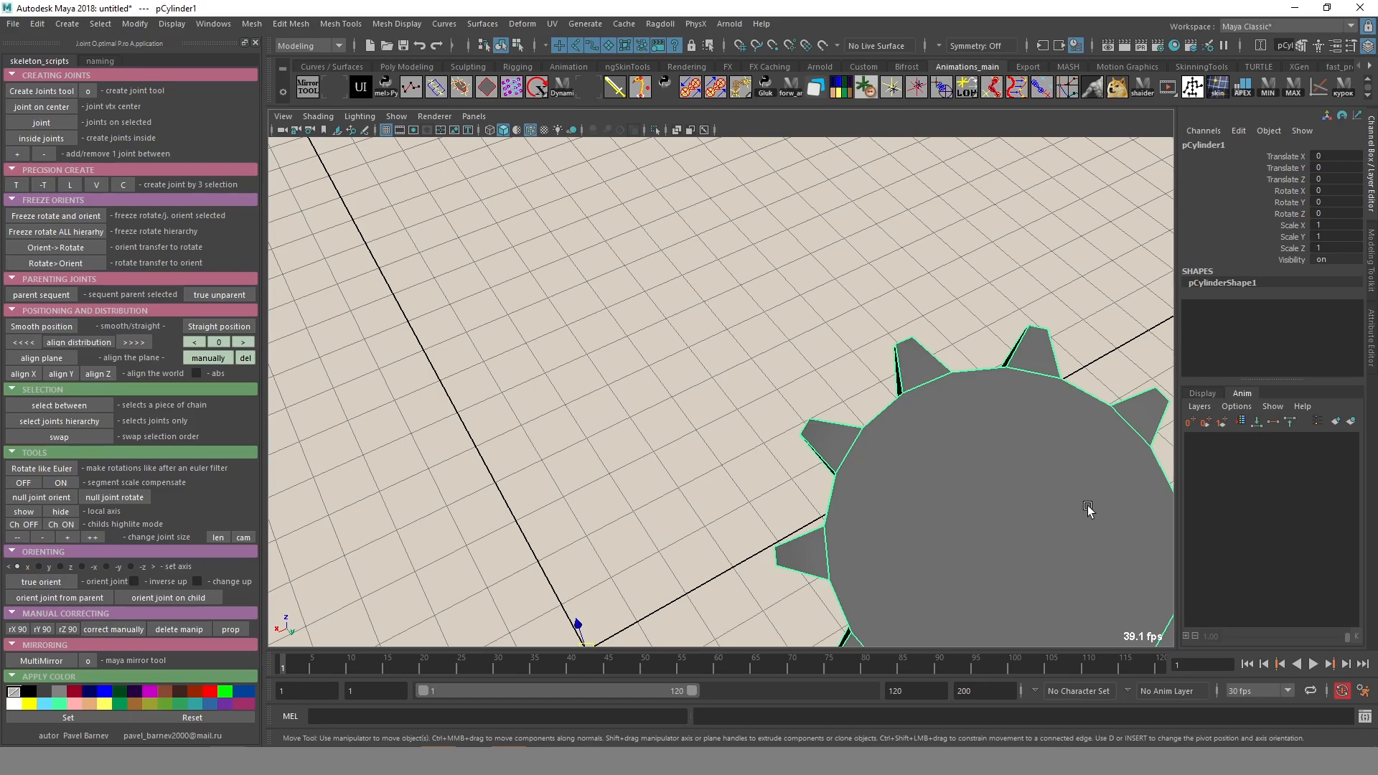
pyautogui.keyDown('alt'); pyautogui.moveTo(1008, 507); pyautogui.dragTo(749, 401); pyautogui.keyUp('alt')
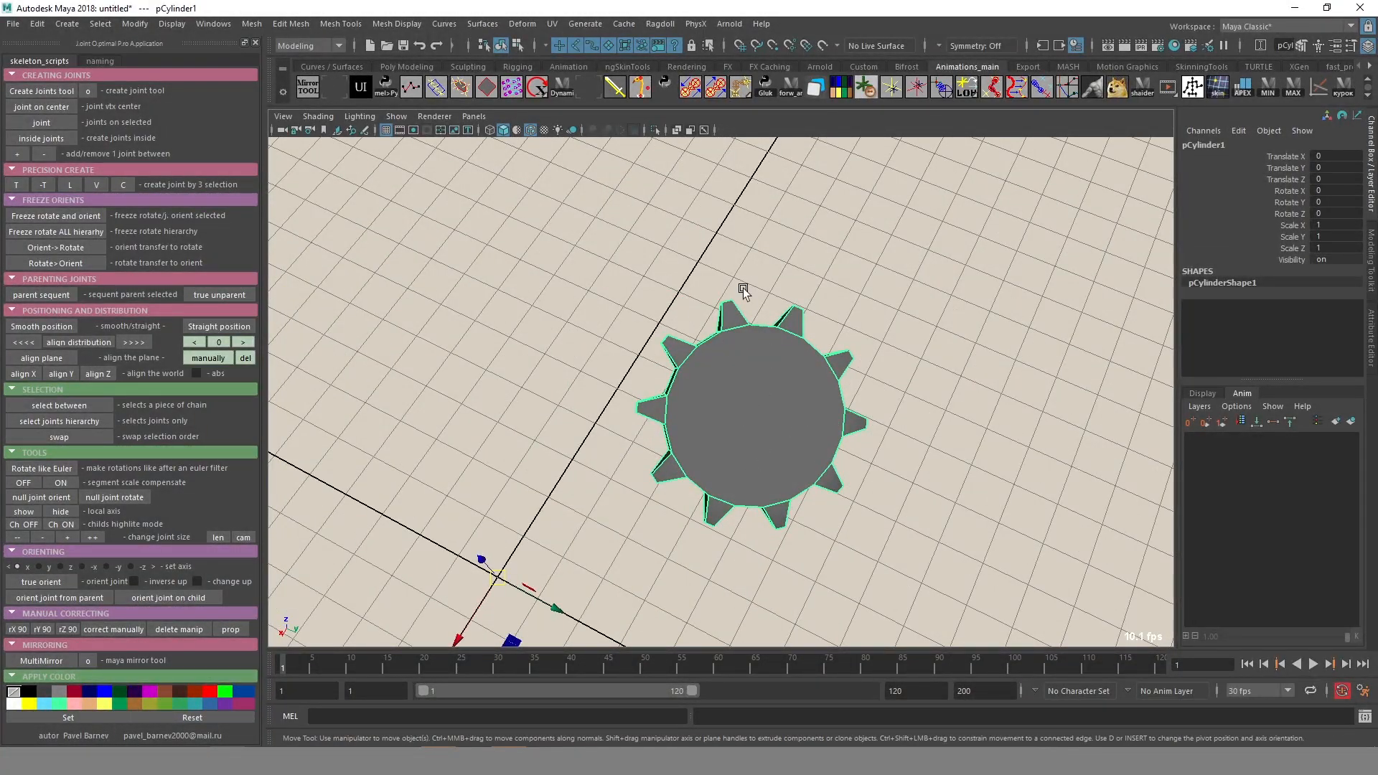
pyautogui.keyDown('alt'); pyautogui.moveTo(636, 363); pyautogui.dragTo(592, 321, button='middle'); pyautogui.keyUp('alt')
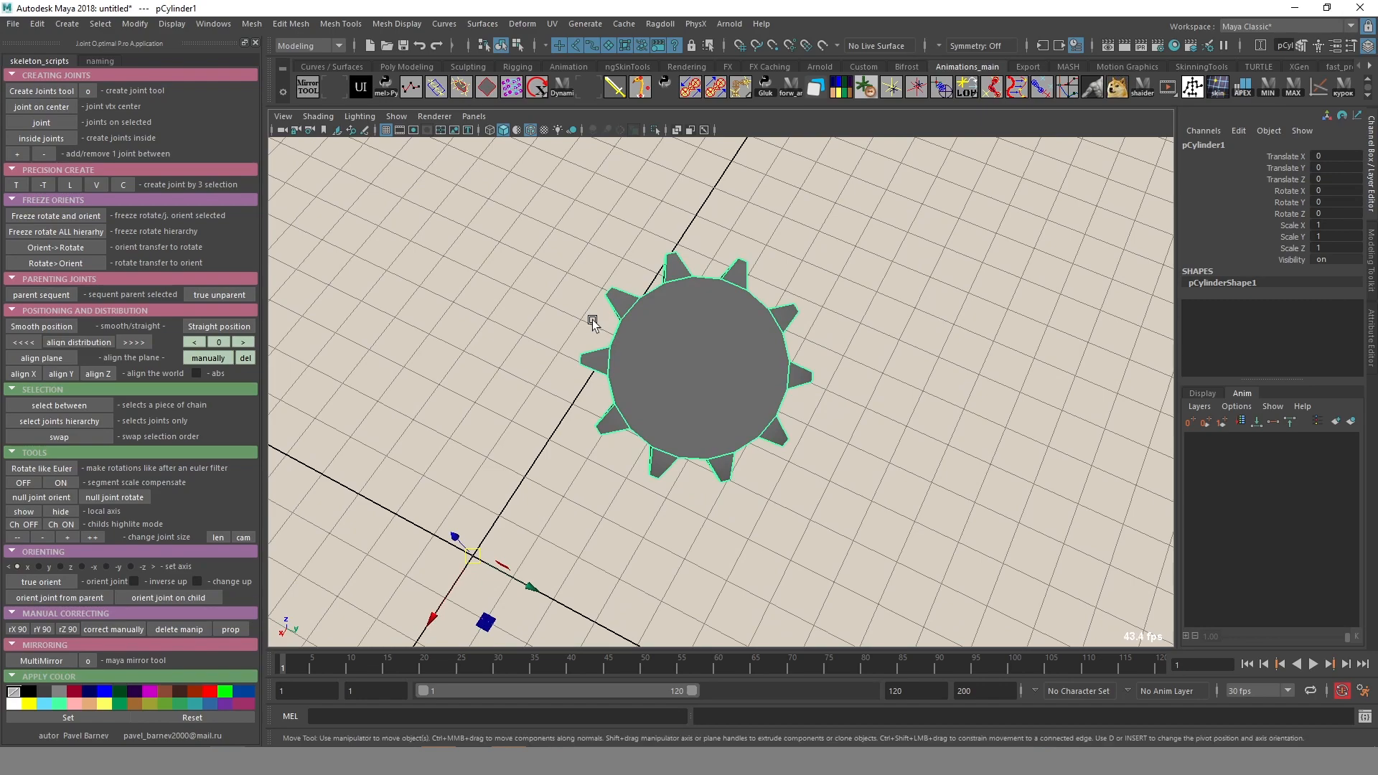
pyautogui.keyDown('alt'); pyautogui.moveTo(592, 321); pyautogui.dragTo(786, 402); pyautogui.keyUp('alt')
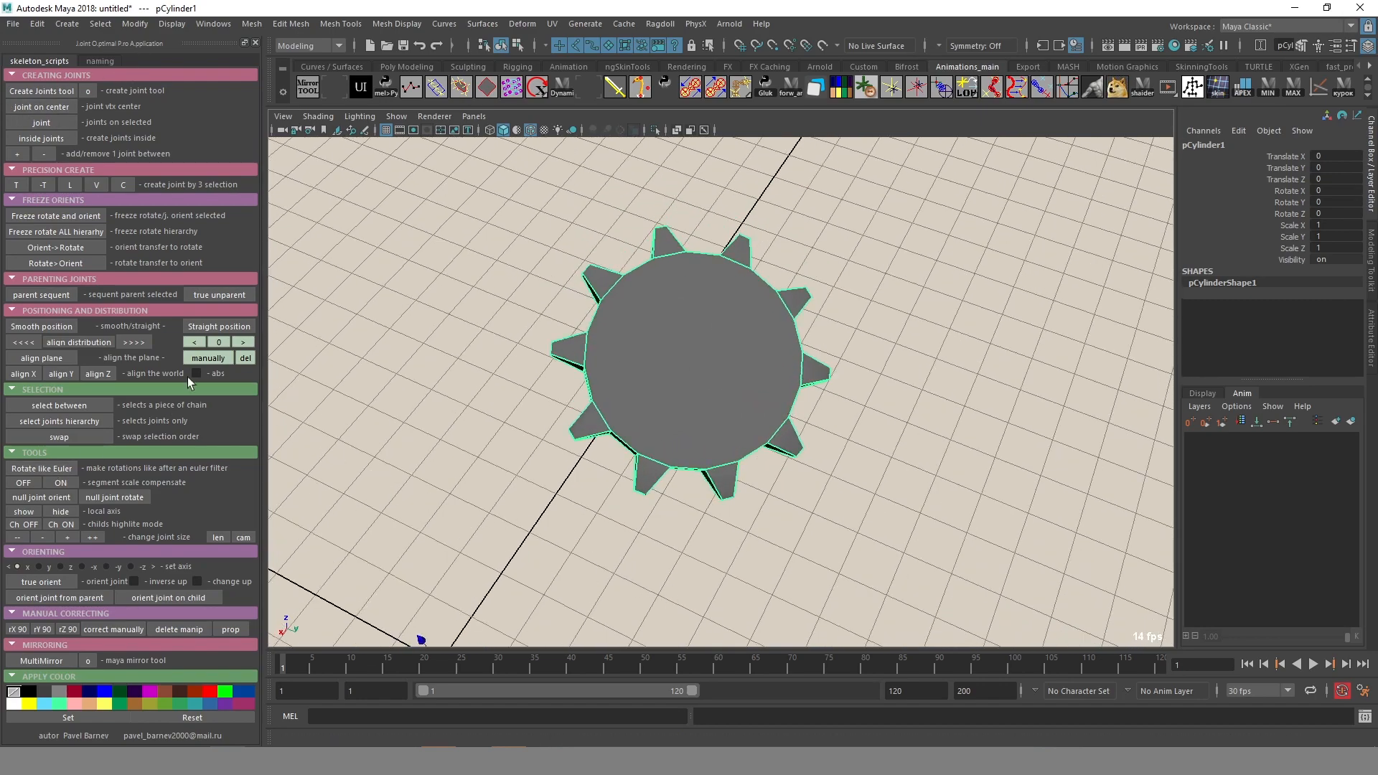
pyautogui.keyDown('alt'); pyautogui.moveTo(886, 362); pyautogui.dragTo(844, 420); pyautogui.keyUp('alt')
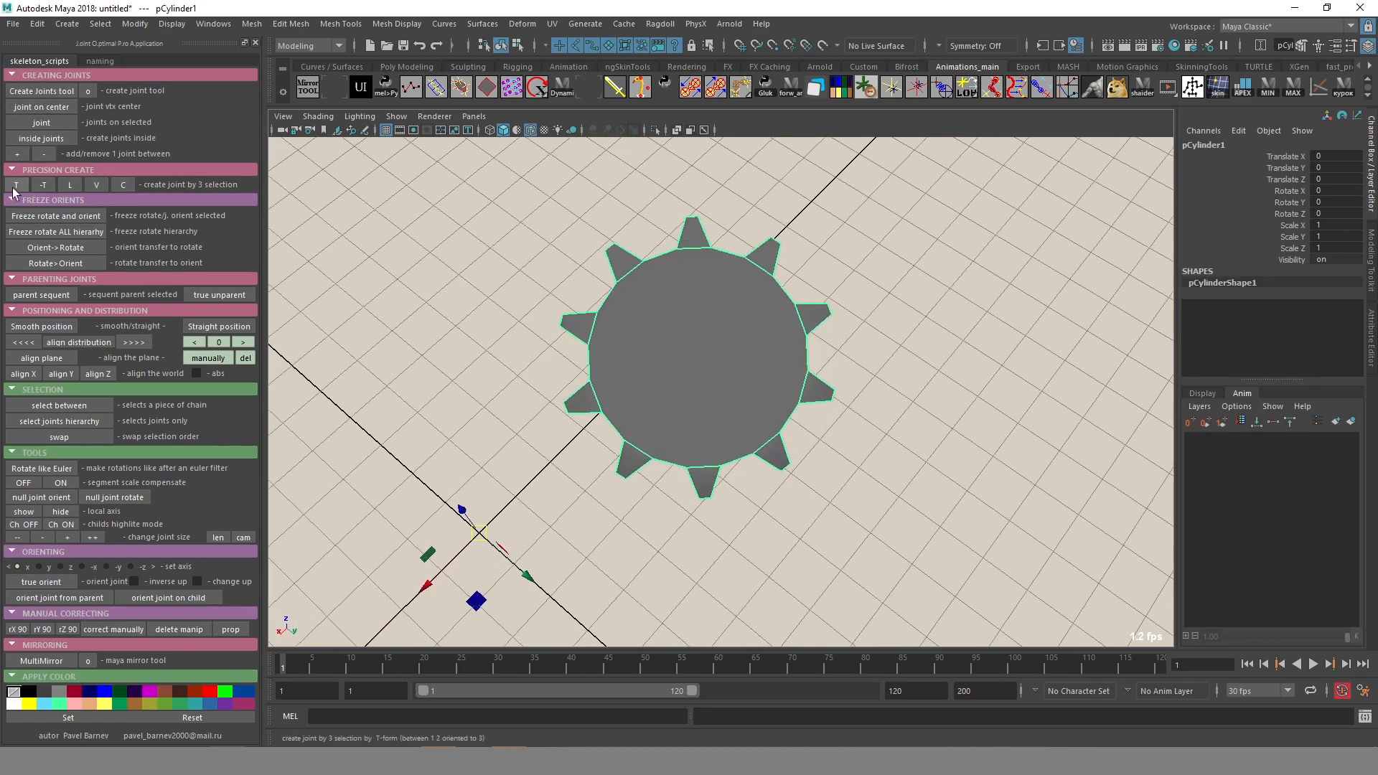
pyautogui.keyDown('alt'); pyautogui.moveTo(777, 478); pyautogui.dragTo(792, 439); pyautogui.keyUp('alt')
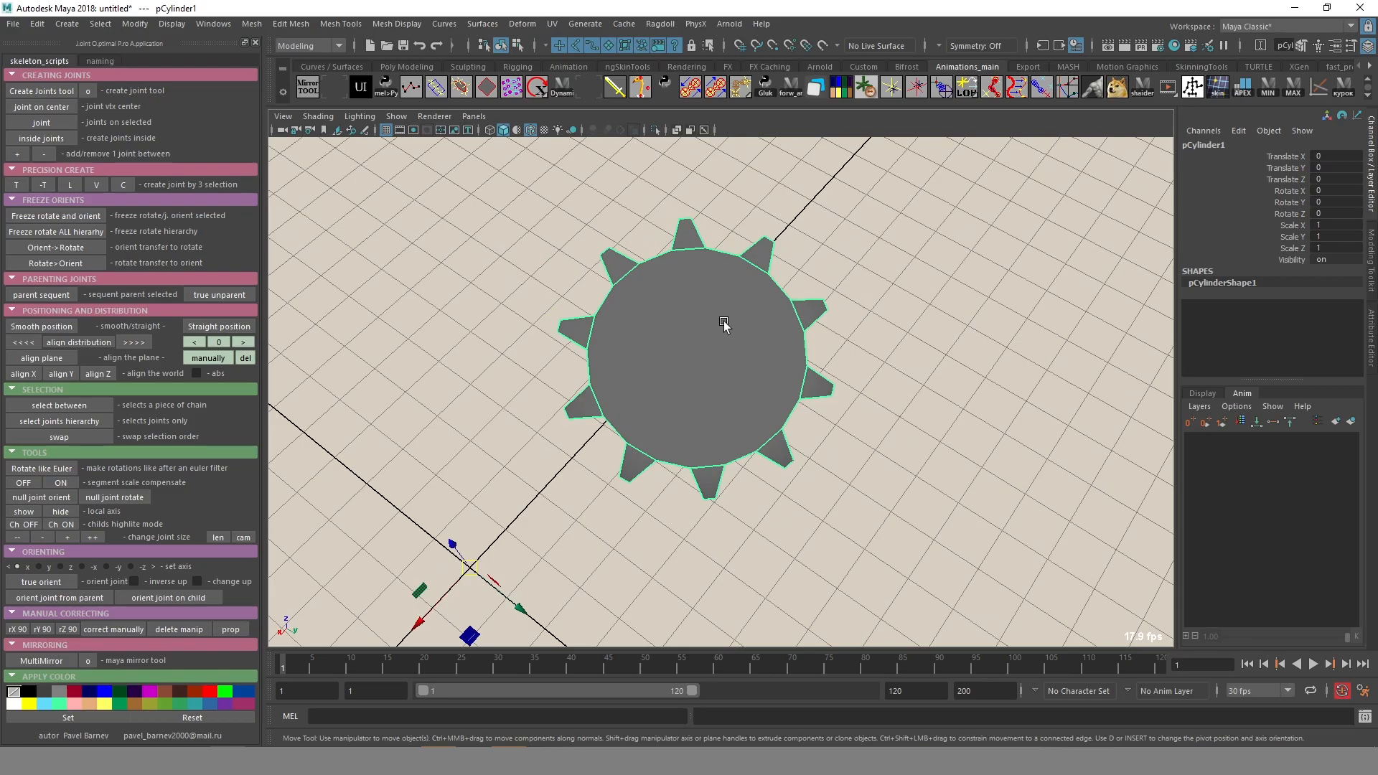
# Select the gear's two round cap faces and turn on X-ray display.
pyautogui.press('F11')
pyautogui.click(643, 305)
pyautogui.moveTo(644, 305)
pyautogui.mouseDown()
pyautogui.moveTo(747, 398)
pyautogui.moveTo(743, 419)
pyautogui.moveTo(811, 343)
pyautogui.moveTo(856, 363)
pyautogui.moveTo(704, 388)
pyautogui.moveTo(794, 313)
pyautogui.mouseUp()
pyautogui.hotkey('alt', 'x')
pyautogui.keyDown('alt'); pyautogui.moveTo(721, 465); pyautogui.dragTo(728, 403); pyautogui.keyUp('alt')
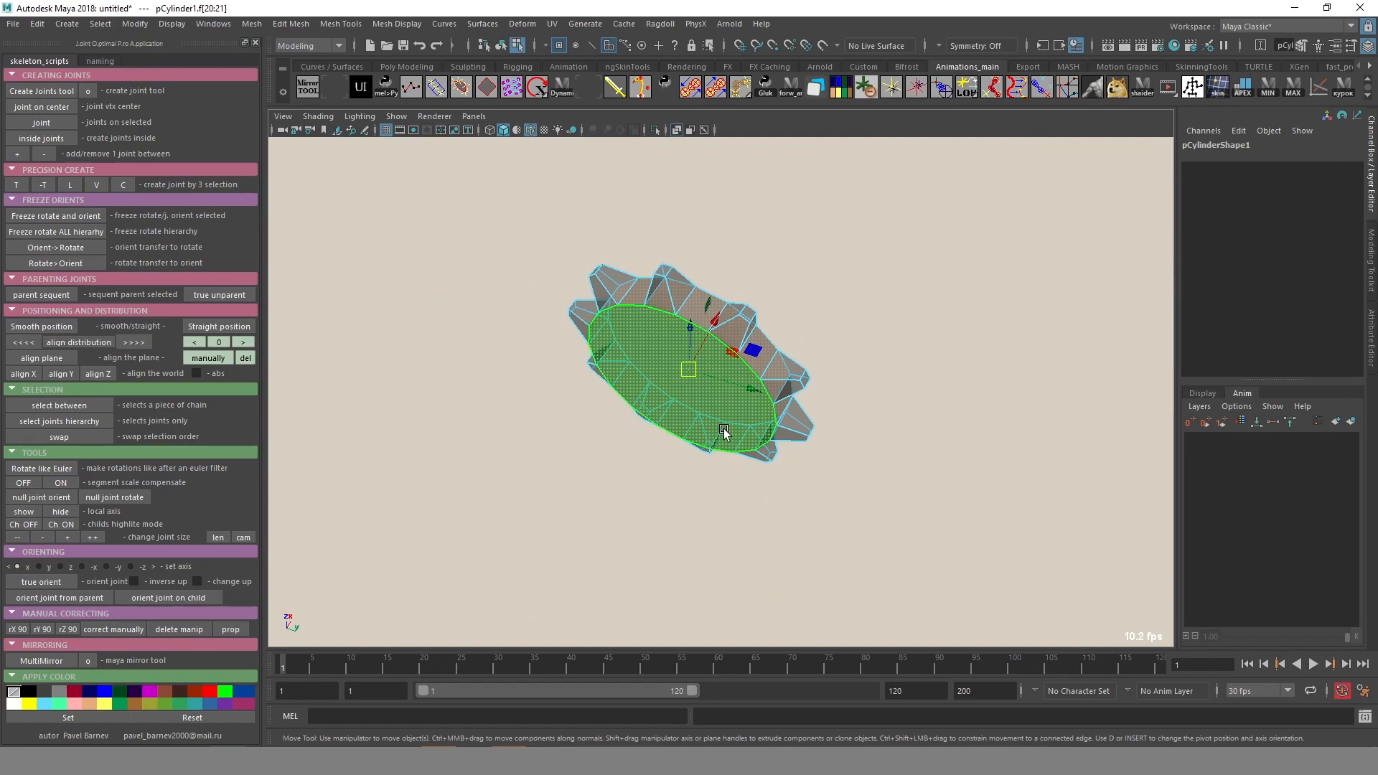
pyautogui.keyDown('alt'); pyautogui.moveTo(720, 424); pyautogui.dragTo(1141, 609); pyautogui.keyUp('alt')
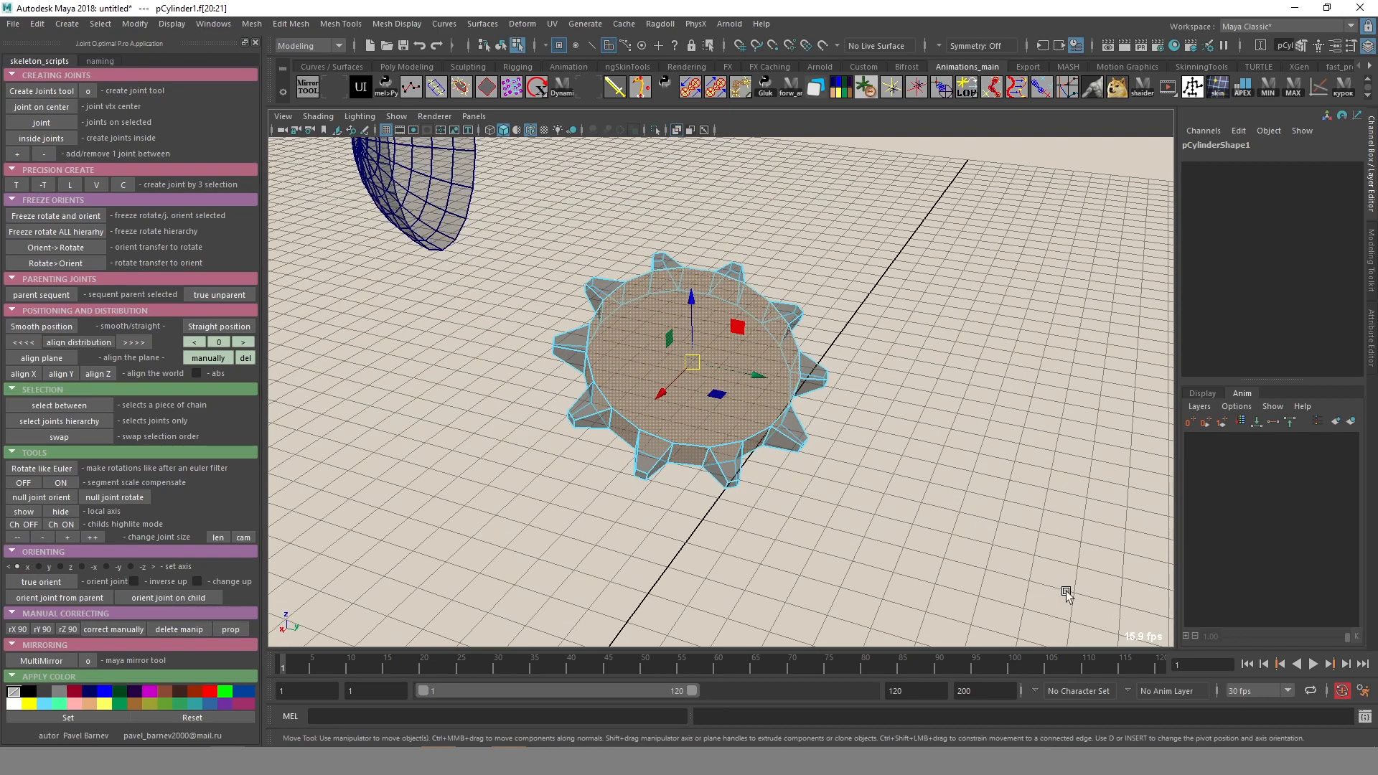
# Try creating a joint at the centre of the two selected cap faces, and delete it.
pyautogui.click(40, 106)
pyautogui.keyDown('alt'); pyautogui.moveTo(761, 423); pyautogui.dragTo(767, 378); pyautogui.keyUp('alt')
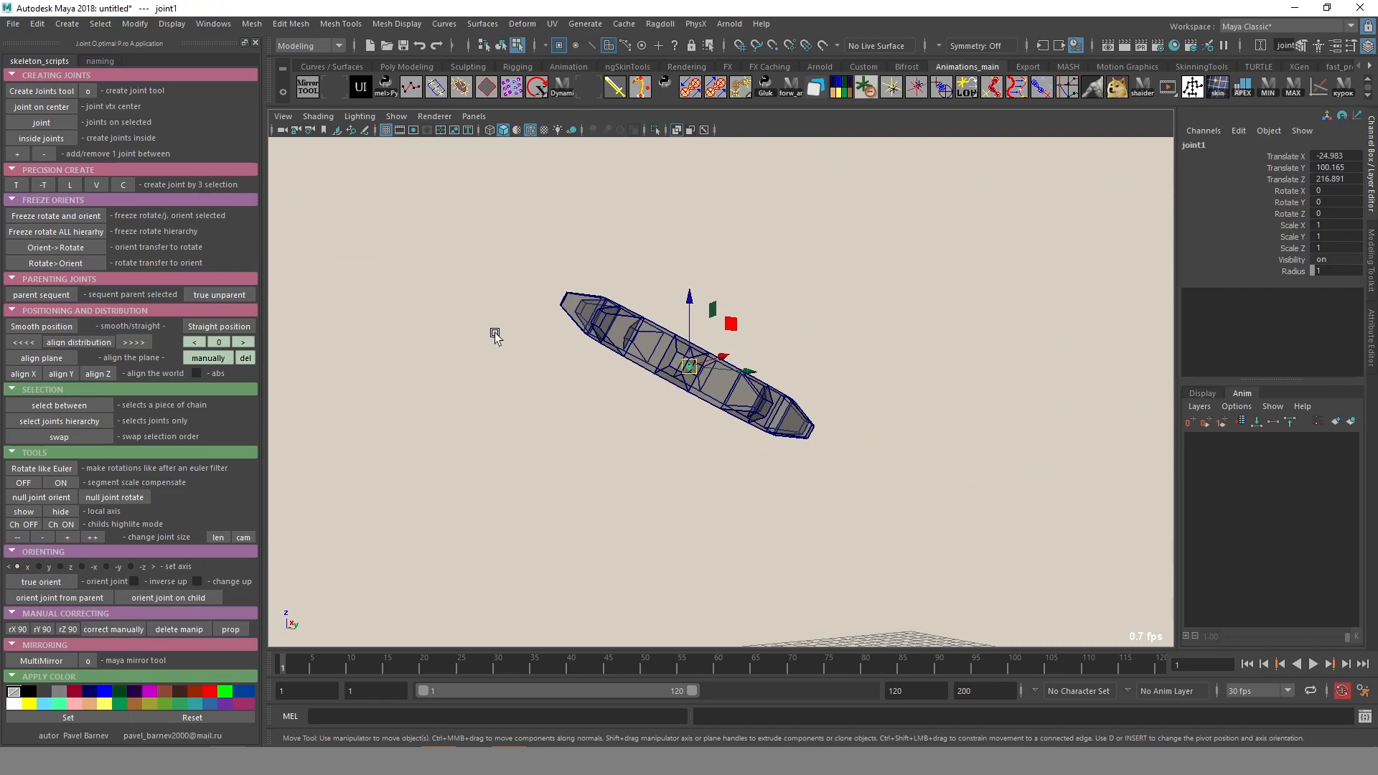
pyautogui.click(612, 397)
pyautogui.keyDown('alt'); pyautogui.moveTo(732, 437); pyautogui.dragTo(632, 502); pyautogui.keyUp('alt')
pyautogui.click(678, 269)
pyautogui.keyDown('alt'); pyautogui.moveTo(678, 269); pyautogui.dragTo(939, 287); pyautogui.keyUp('alt')
pyautogui.press('Delete')
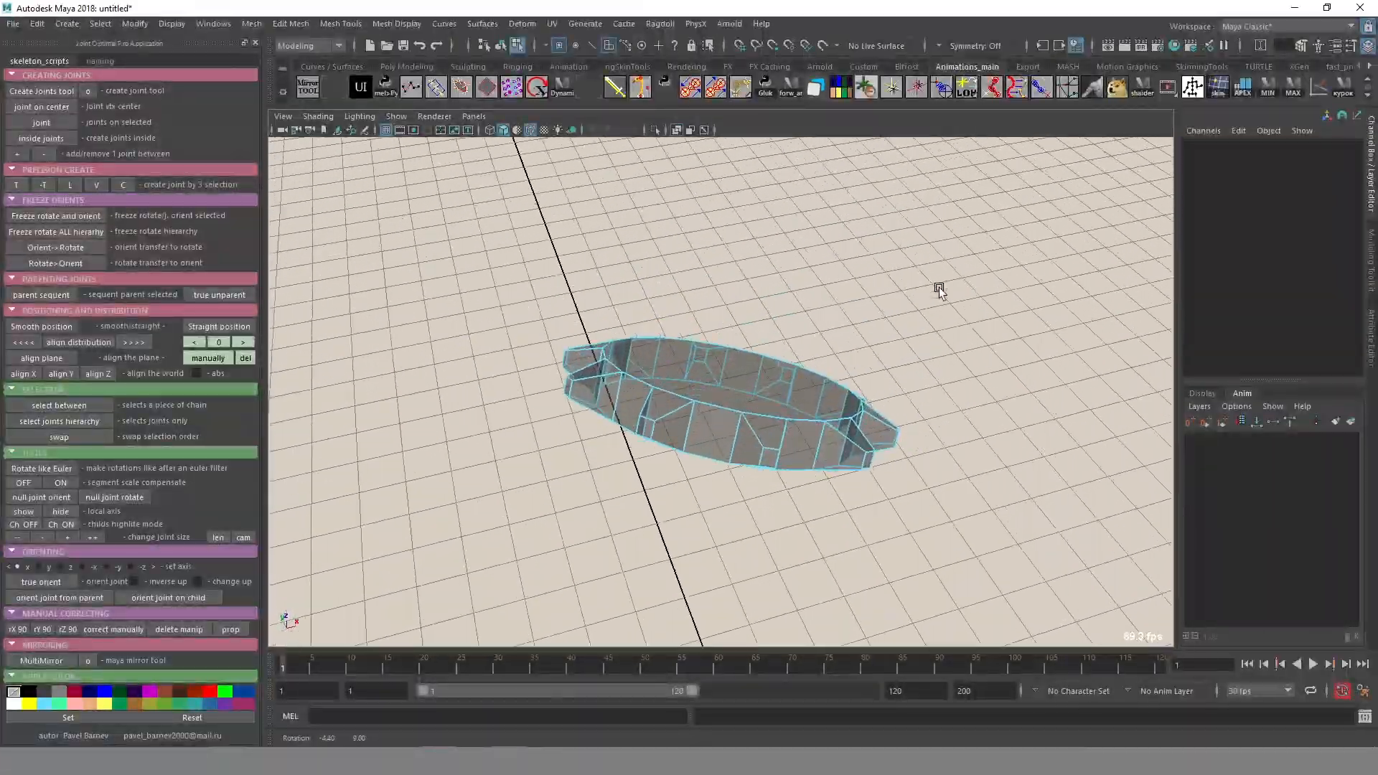
# Select both of the gear's cap faces and a rim face, and create a T-form joint from the three selections.
pyautogui.click(723, 439)
pyautogui.keyDown('alt'); pyautogui.moveTo(723, 439); pyautogui.dragTo(544, 406); pyautogui.keyUp('alt')
pyautogui.click(714, 391)
pyautogui.keyDown('alt'); pyautogui.moveTo(714, 391); pyautogui.dragTo(828, 502); pyautogui.keyUp('alt')
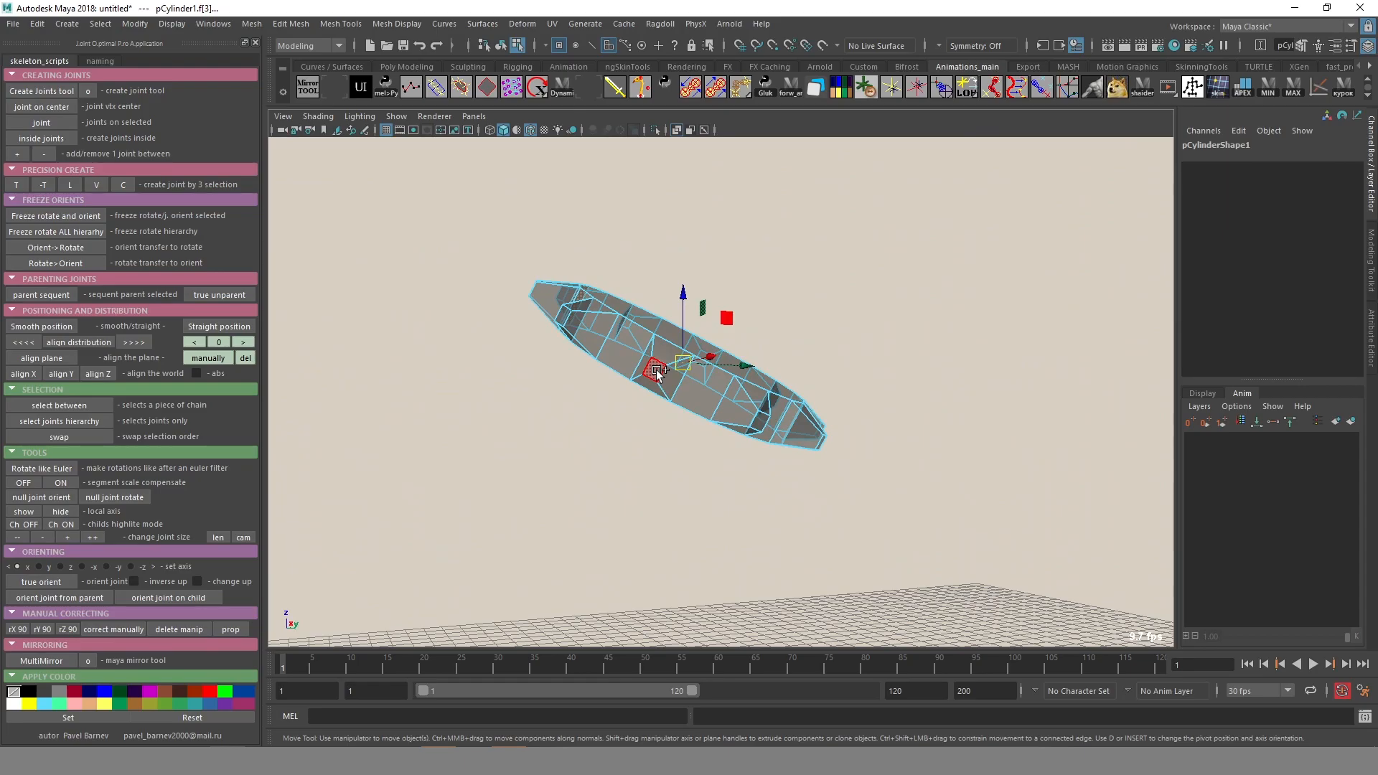
pyautogui.keyDown('alt'); pyautogui.moveTo(668, 416); pyautogui.dragTo(550, 498); pyautogui.keyUp('alt')
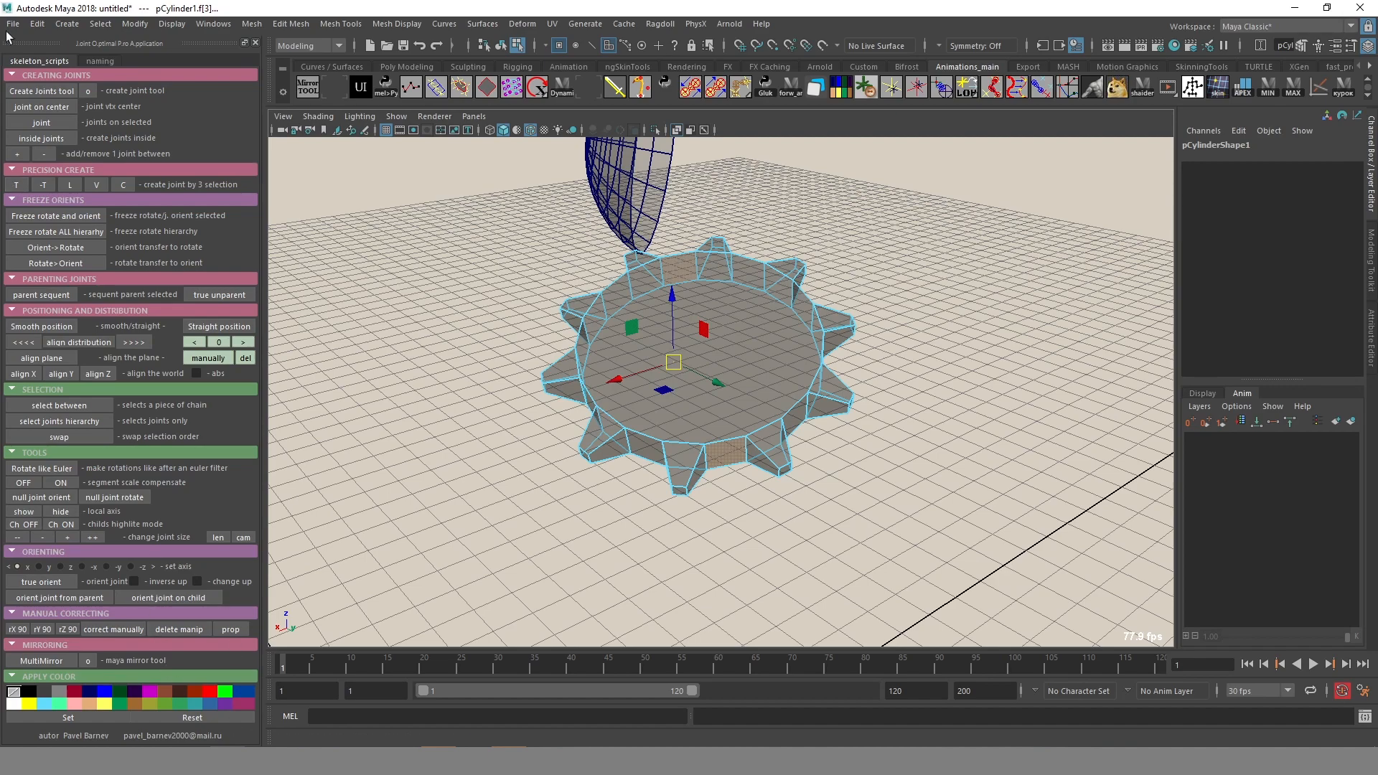
pyautogui.click(16, 184)
pyautogui.keyDown('alt'); pyautogui.moveTo(844, 488); pyautogui.dragTo(791, 469); pyautogui.keyUp('alt')
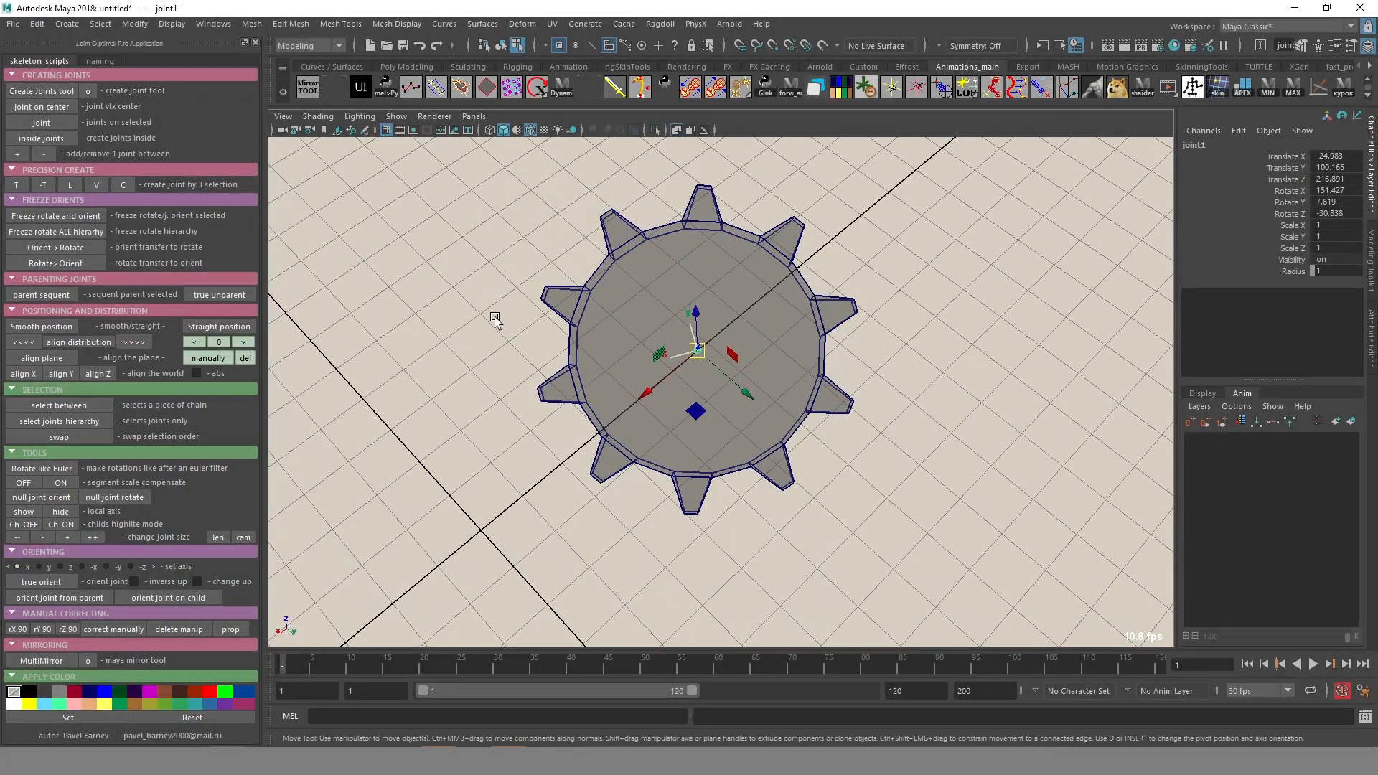
# Rotate the gear's joint by 90 degrees twice around X and twice around Y.
pyautogui.press('F8')
pyautogui.click(864, 354)
pyautogui.moveTo(721, 295); pyautogui.dragTo(564, 404)
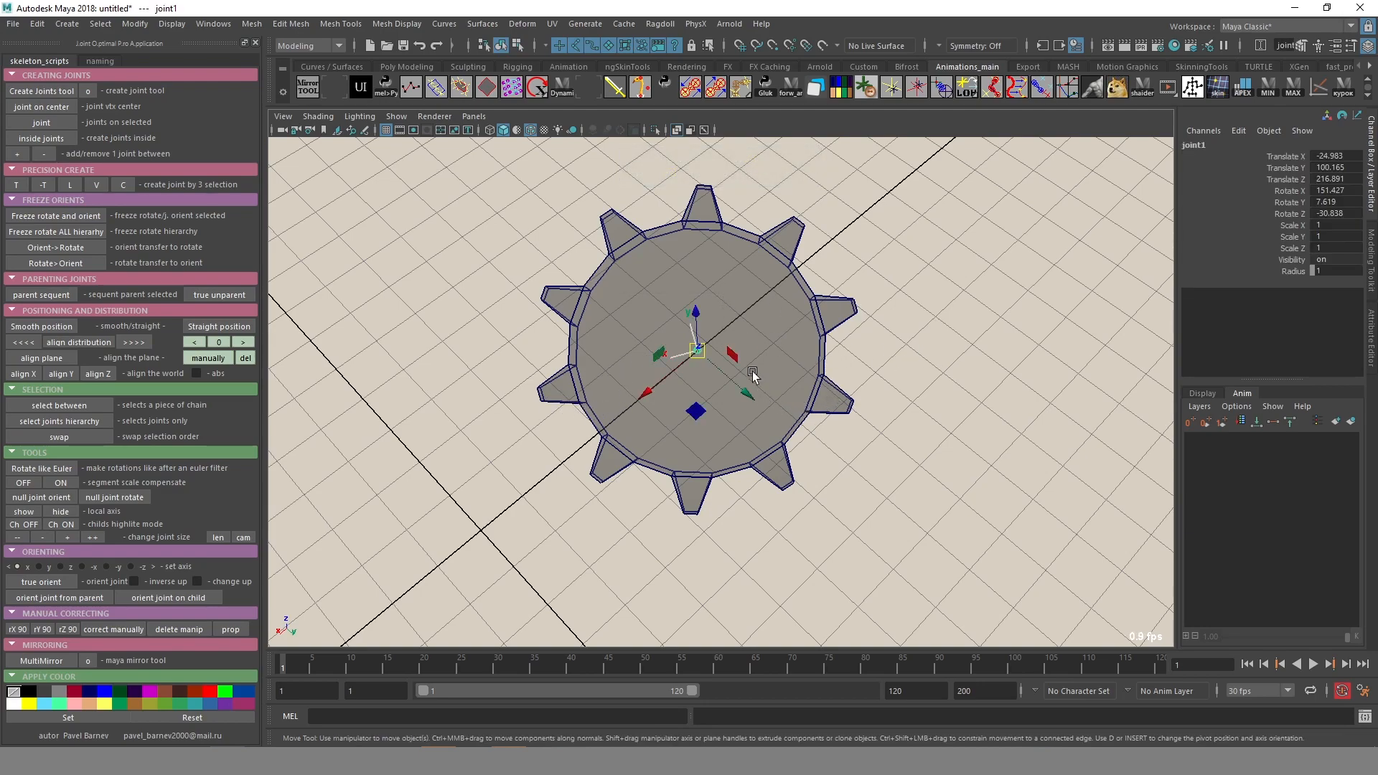
pyautogui.click(19, 630)
pyautogui.click(20, 630)
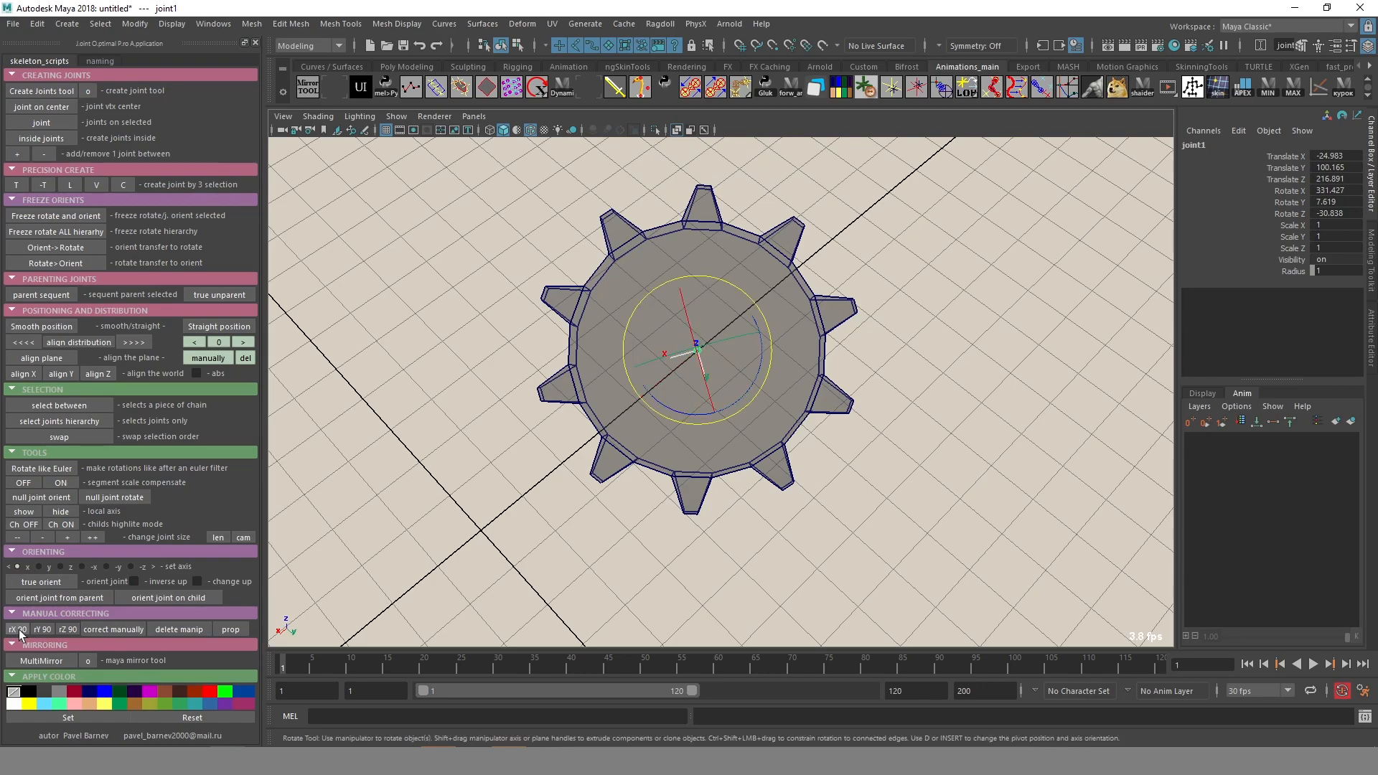
pyautogui.click(44, 630)
pyautogui.click(45, 629)
pyautogui.keyDown('alt'); pyautogui.moveTo(725, 599); pyautogui.dragTo(836, 461); pyautogui.keyUp('alt')
pyautogui.click(933, 476)
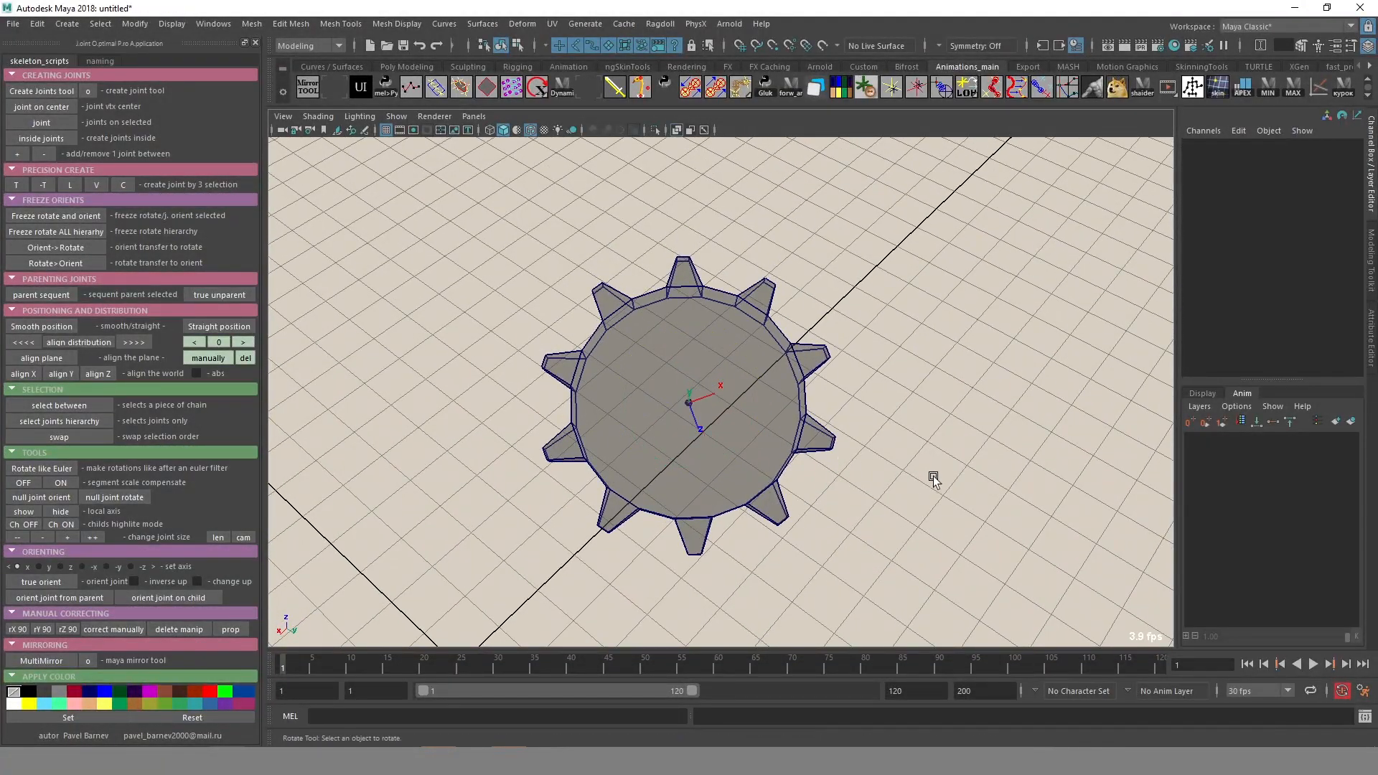
# Bind the gear mesh to its joint as skin, and rotate the joint to test the gear's spin.
pyautogui.press('F8')
pyautogui.press('F8')
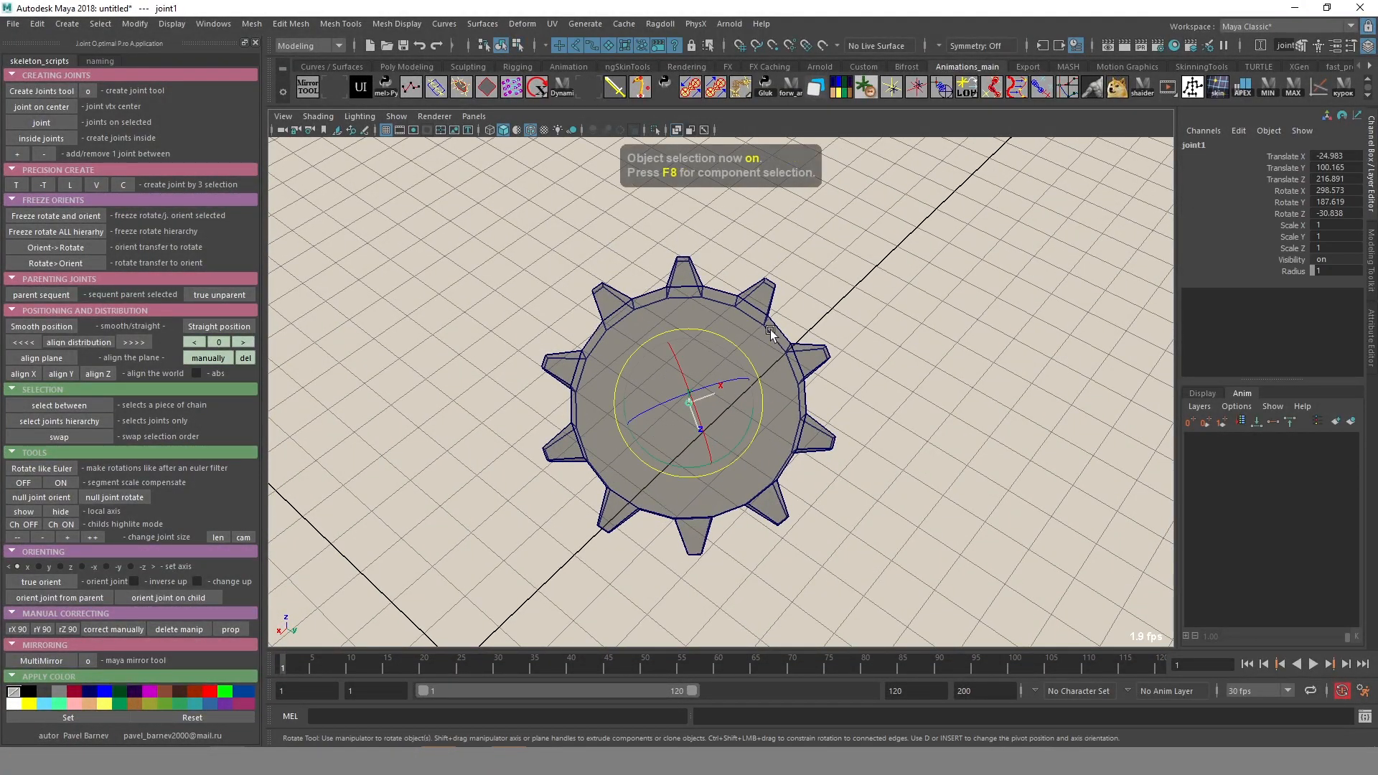
pyautogui.click(316, 46)
pyautogui.click(292, 76)
pyautogui.click(292, 23)
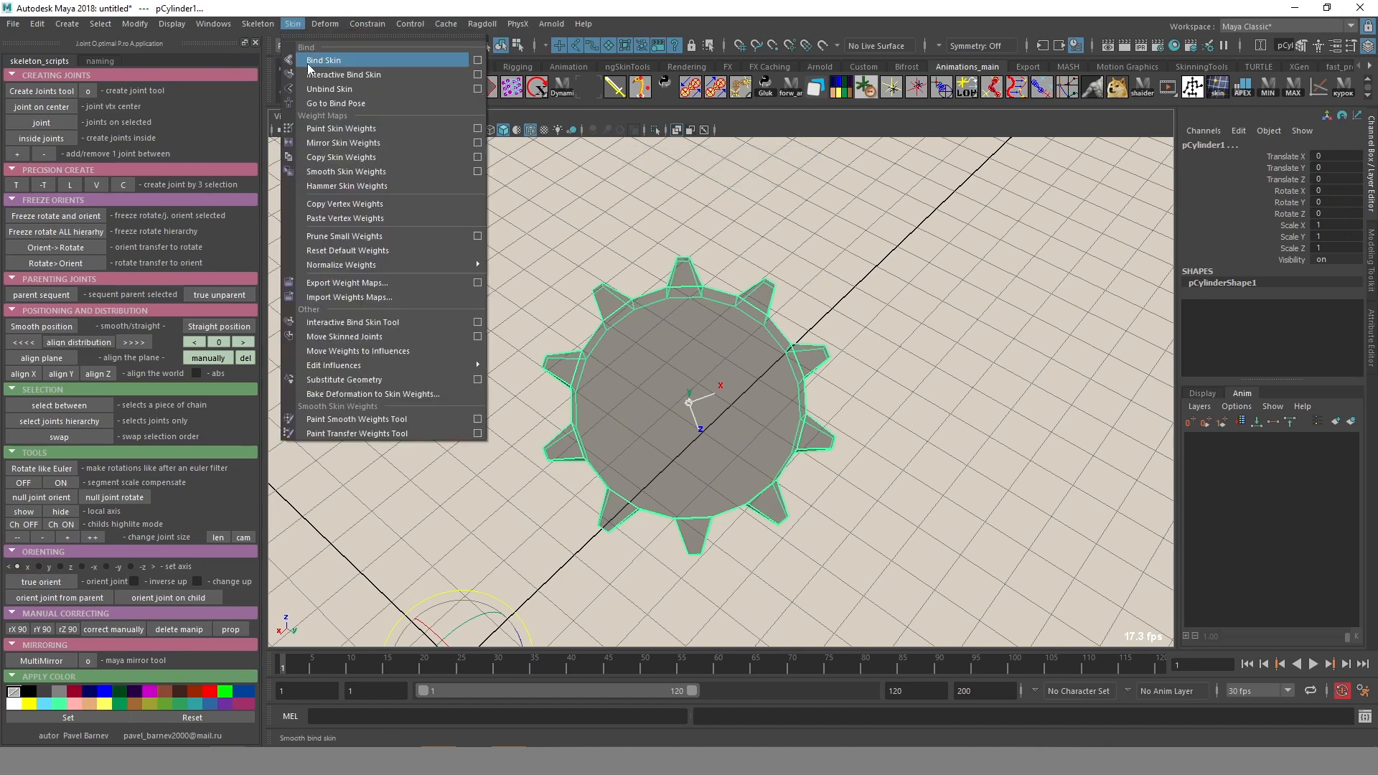
pyautogui.click(307, 61)
pyautogui.moveTo(732, 452); pyautogui.dragTo(1026, 461)
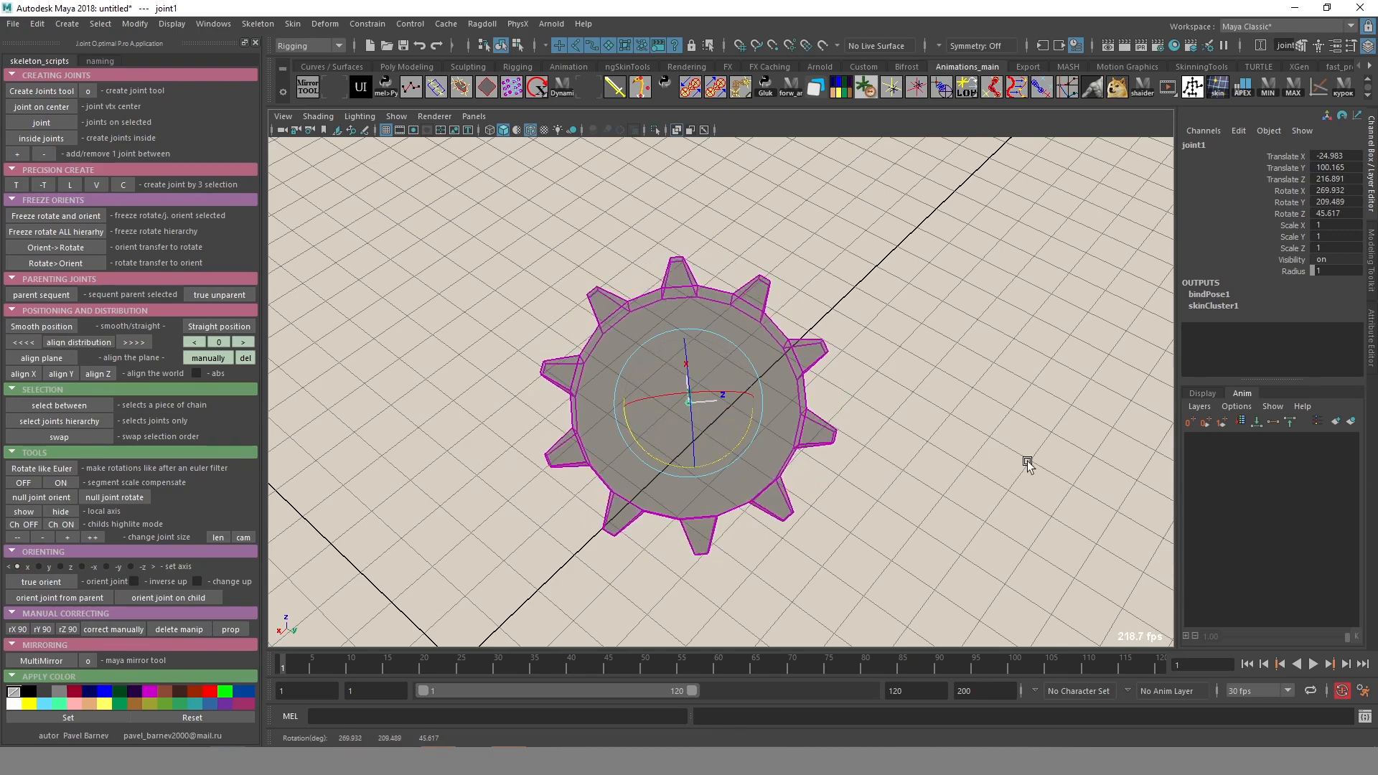
# Select three of the gear's faces and create a -T-form joint from the three selections.
pyautogui.click(1026, 461)
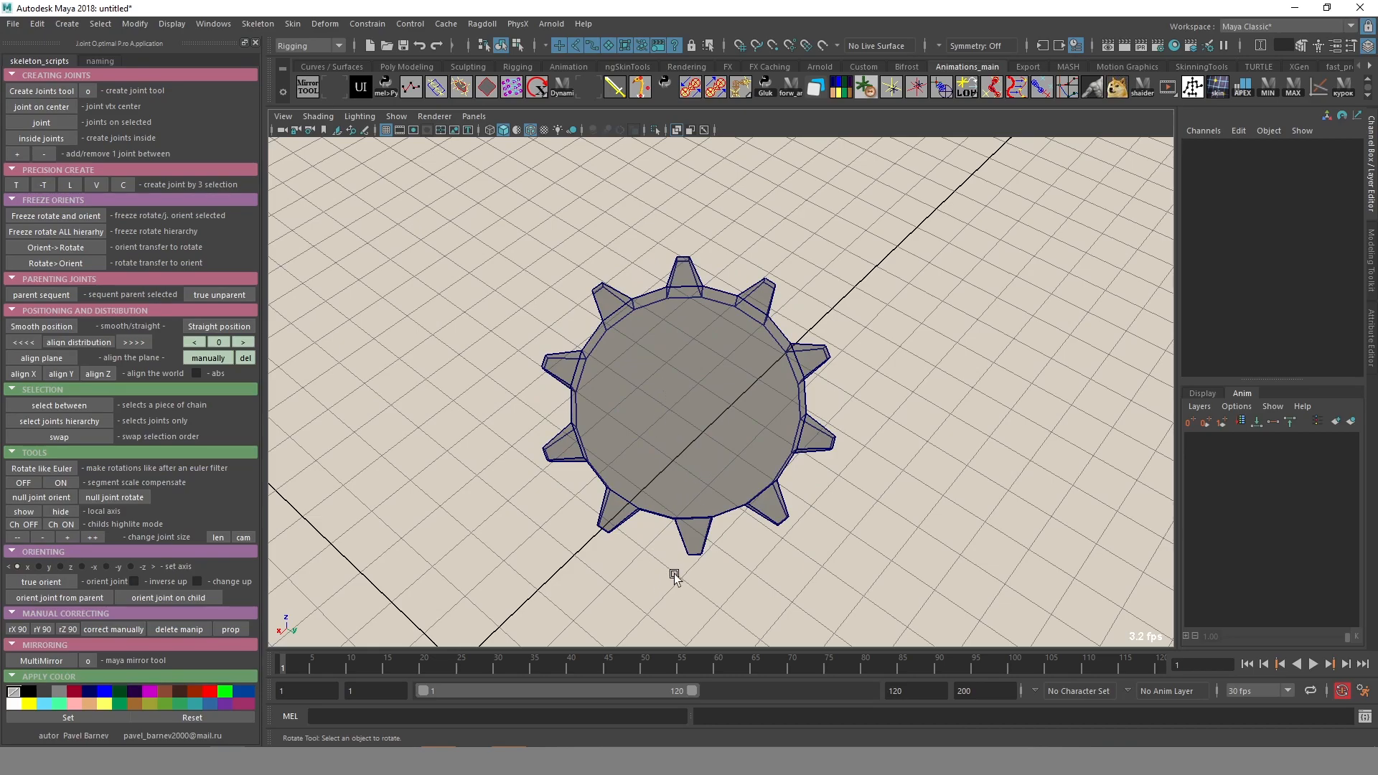
pyautogui.keyDown('alt'); pyautogui.moveTo(674, 574); pyautogui.dragTo(709, 485); pyautogui.keyUp('alt')
pyautogui.click(708, 485)
pyautogui.keyDown('alt'); pyautogui.moveTo(662, 557); pyautogui.dragTo(560, 431); pyautogui.keyUp('alt')
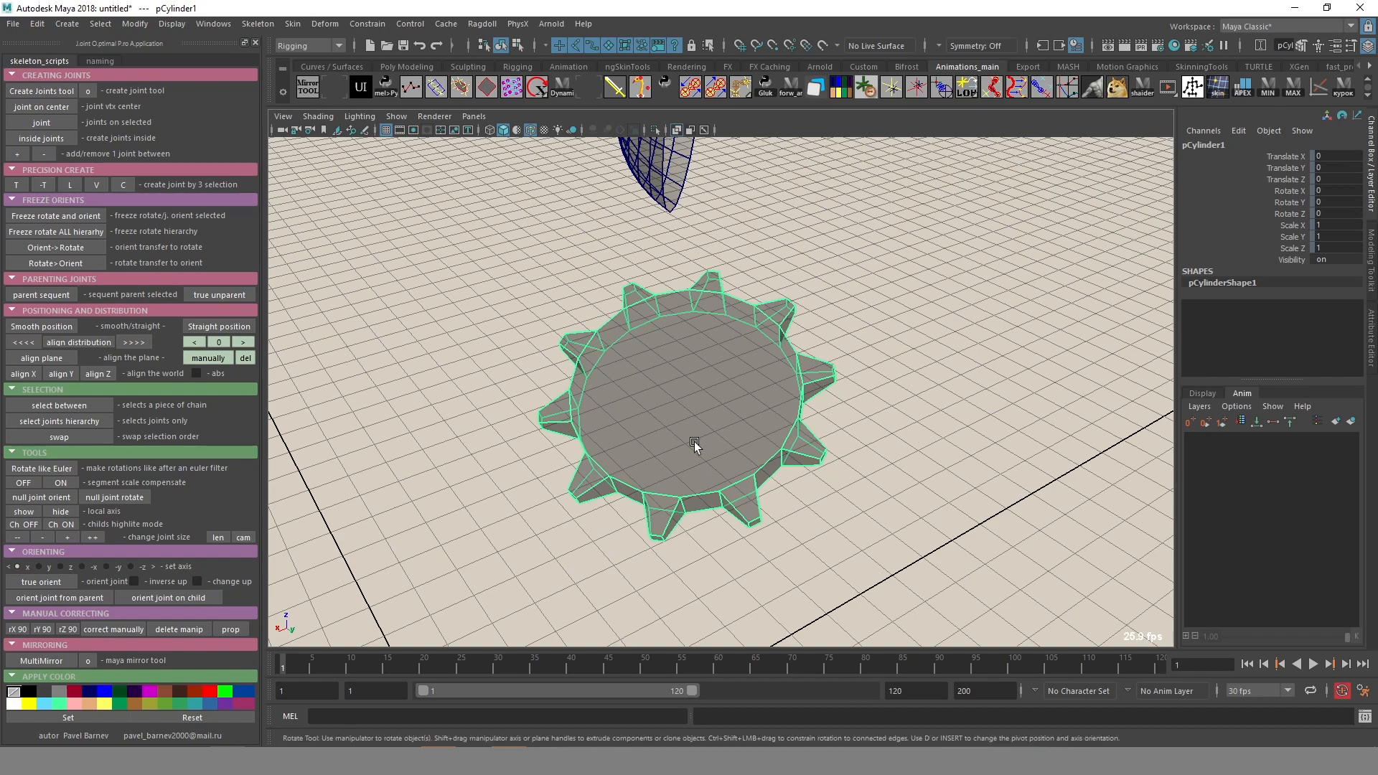
pyautogui.press('F11')
pyautogui.click(668, 320)
pyautogui.moveTo(692, 553)
pyautogui.keyDown('alt'); pyautogui.mouseDown()
pyautogui.moveTo(769, 509)
pyautogui.moveTo(700, 541)
pyautogui.mouseUp(); pyautogui.keyUp('alt')
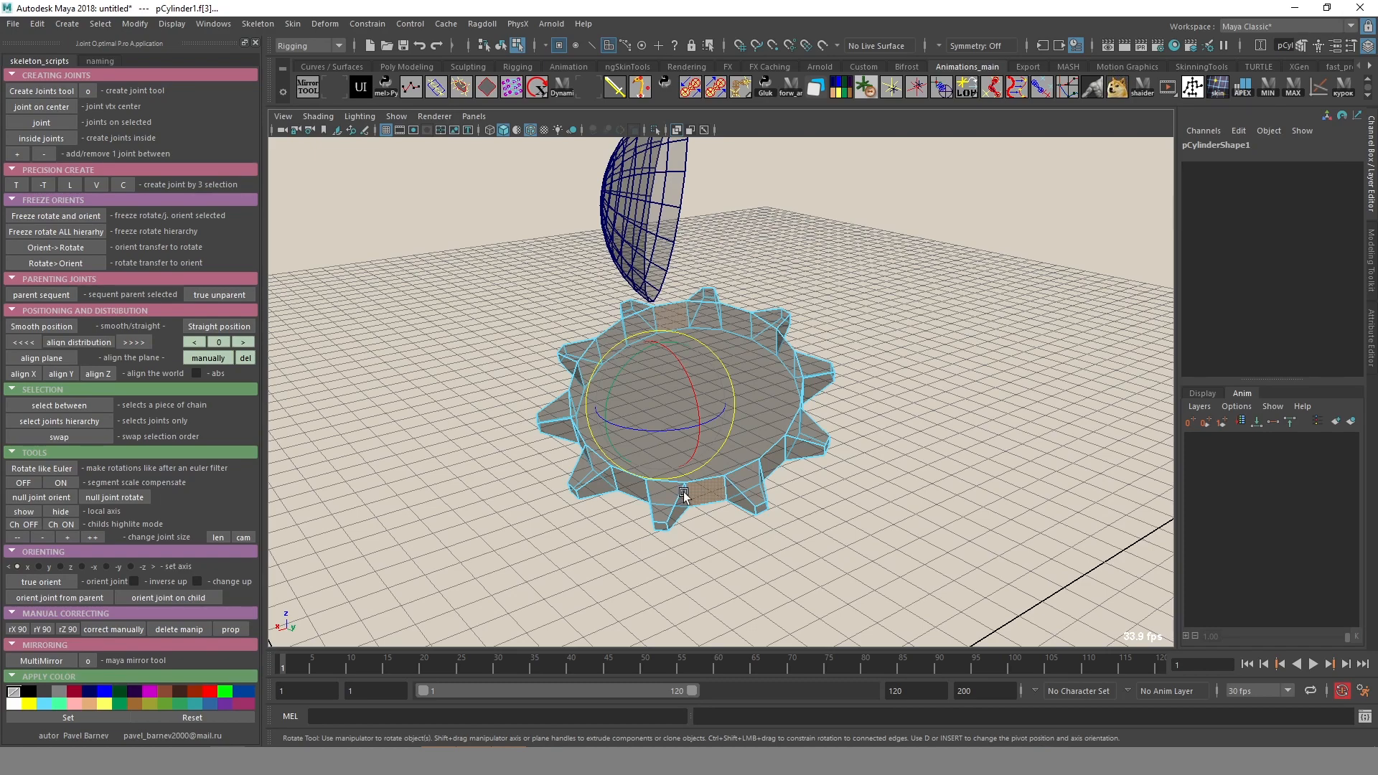
pyautogui.click(36, 184)
pyautogui.keyDown('alt'); pyautogui.moveTo(607, 460); pyautogui.dragTo(709, 459); pyautogui.keyUp('alt')
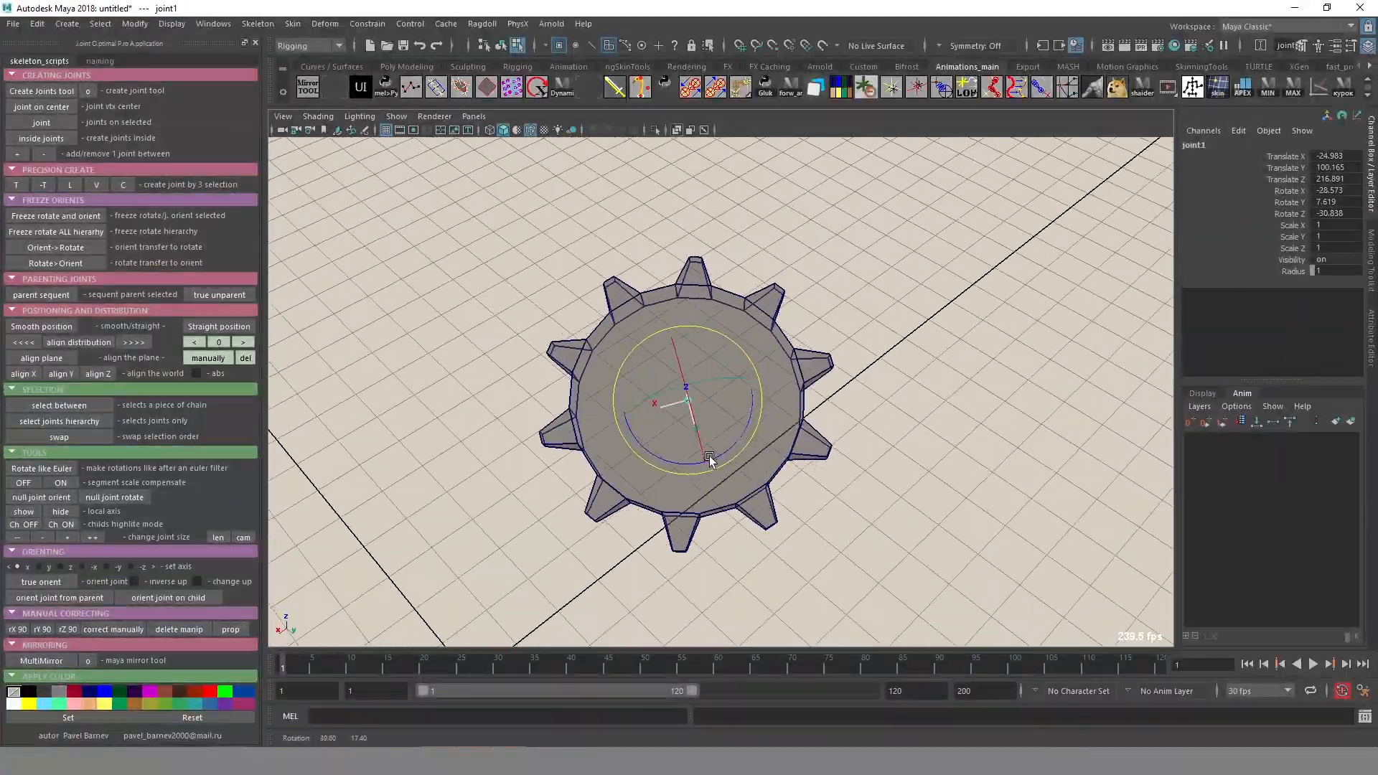
# Return to object selection and delete the -T-form joint from the gear.
pyautogui.click(930, 381)
pyautogui.press('F8')
pyautogui.moveTo(734, 422); pyautogui.dragTo(736, 426)
pyautogui.press('Delete')
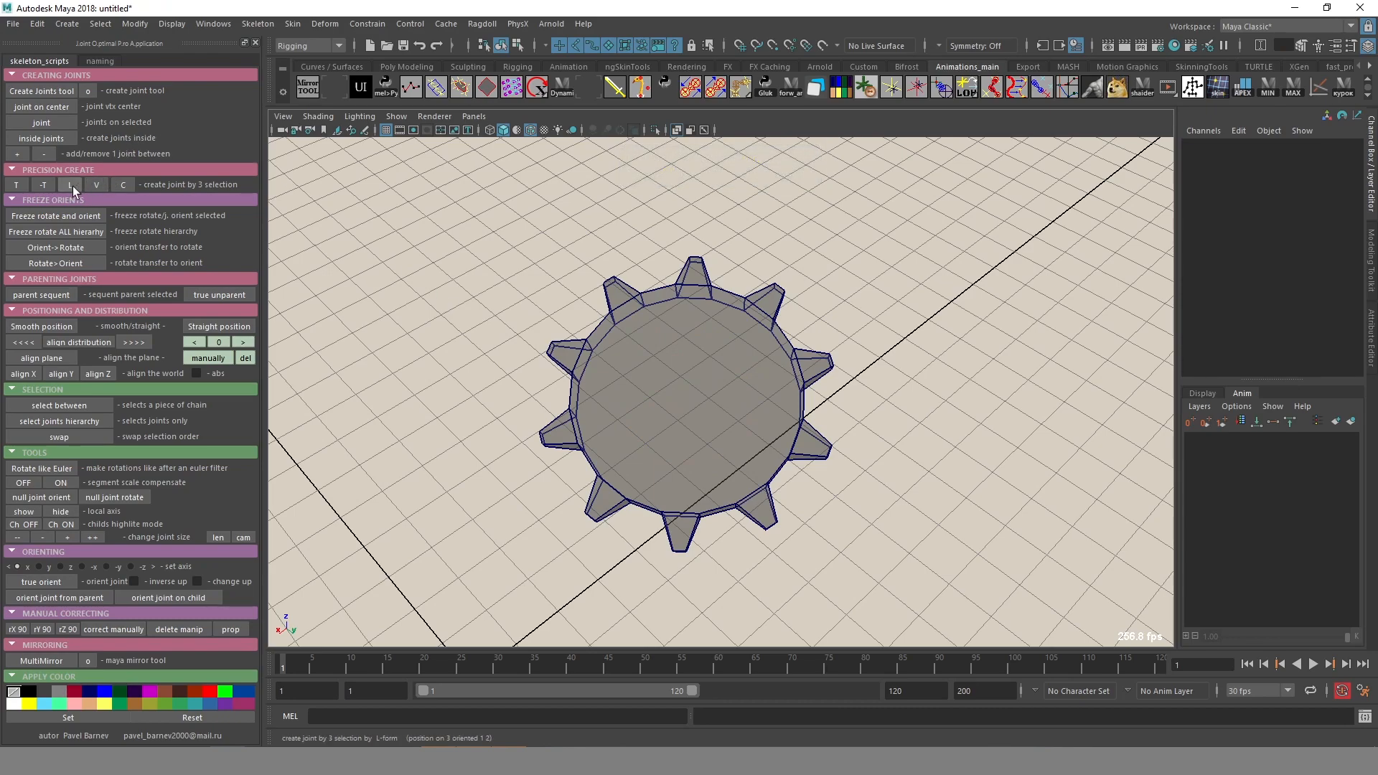
# Select three faces around the gear's rim and create an L-form joint positioned on the third selection.
pyautogui.click(702, 381)
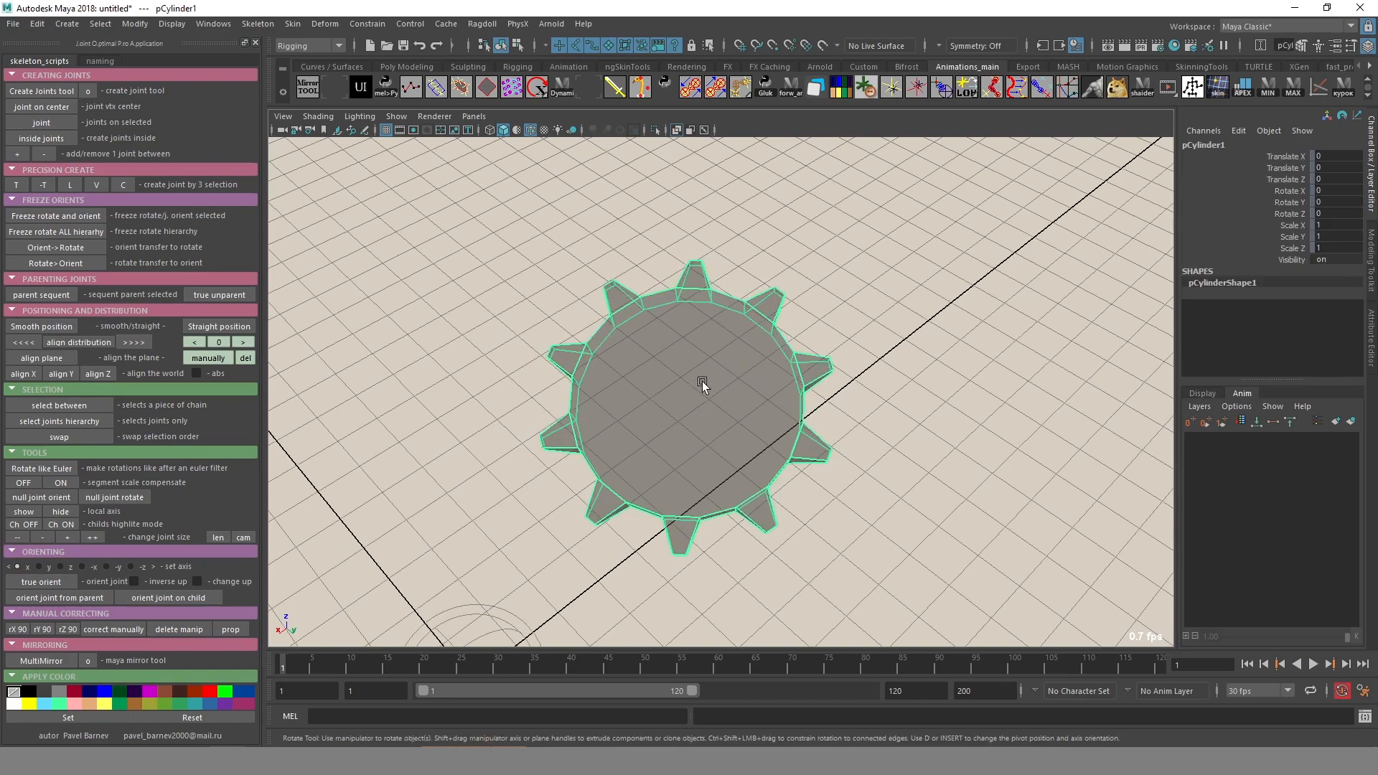
pyautogui.keyDown('alt'); pyautogui.moveTo(702, 381); pyautogui.dragTo(689, 377); pyautogui.keyUp('alt')
pyautogui.press('F11')
pyautogui.click(674, 342)
pyautogui.click(715, 541)
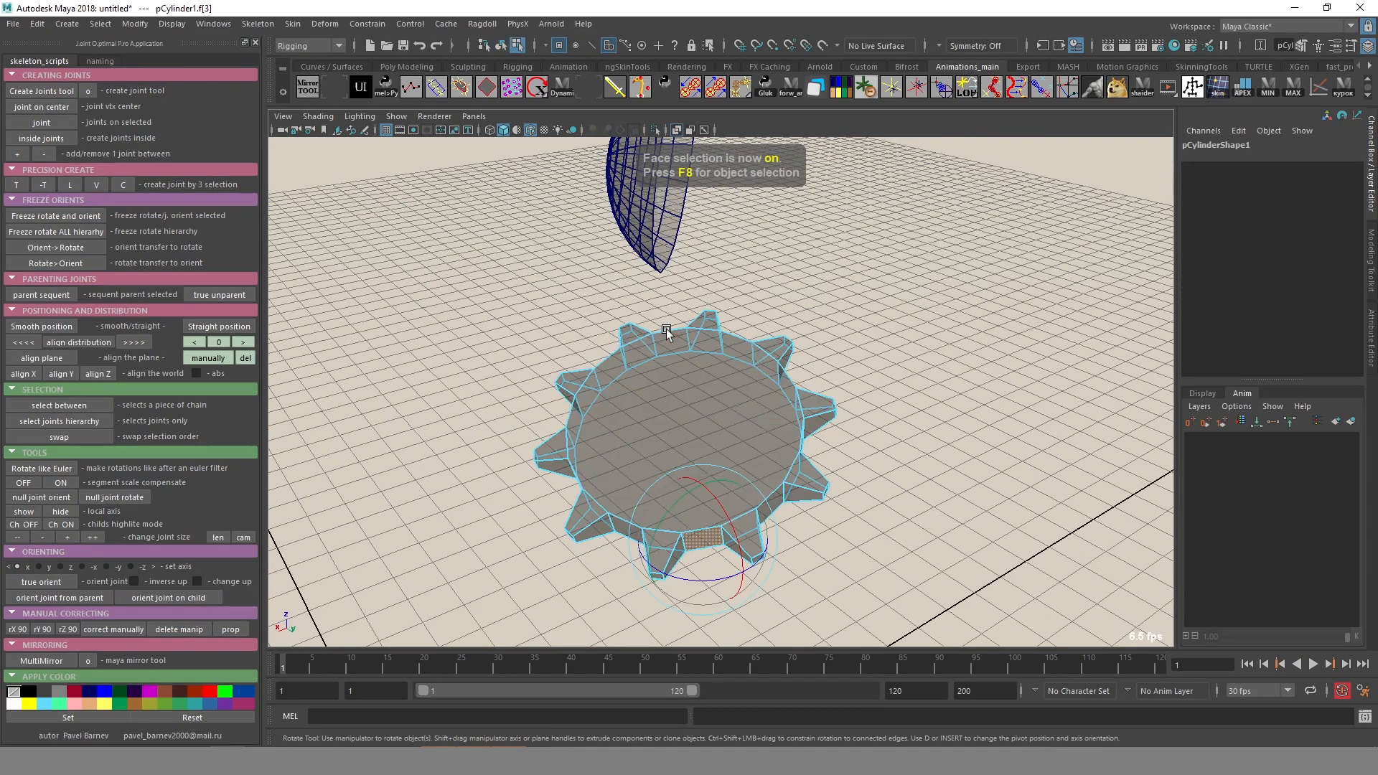
pyautogui.keyDown('alt'); pyautogui.moveTo(672, 341); pyautogui.dragTo(790, 356); pyautogui.keyUp('alt')
pyautogui.keyDown('shift'); pyautogui.click(683, 402); pyautogui.keyUp('shift')
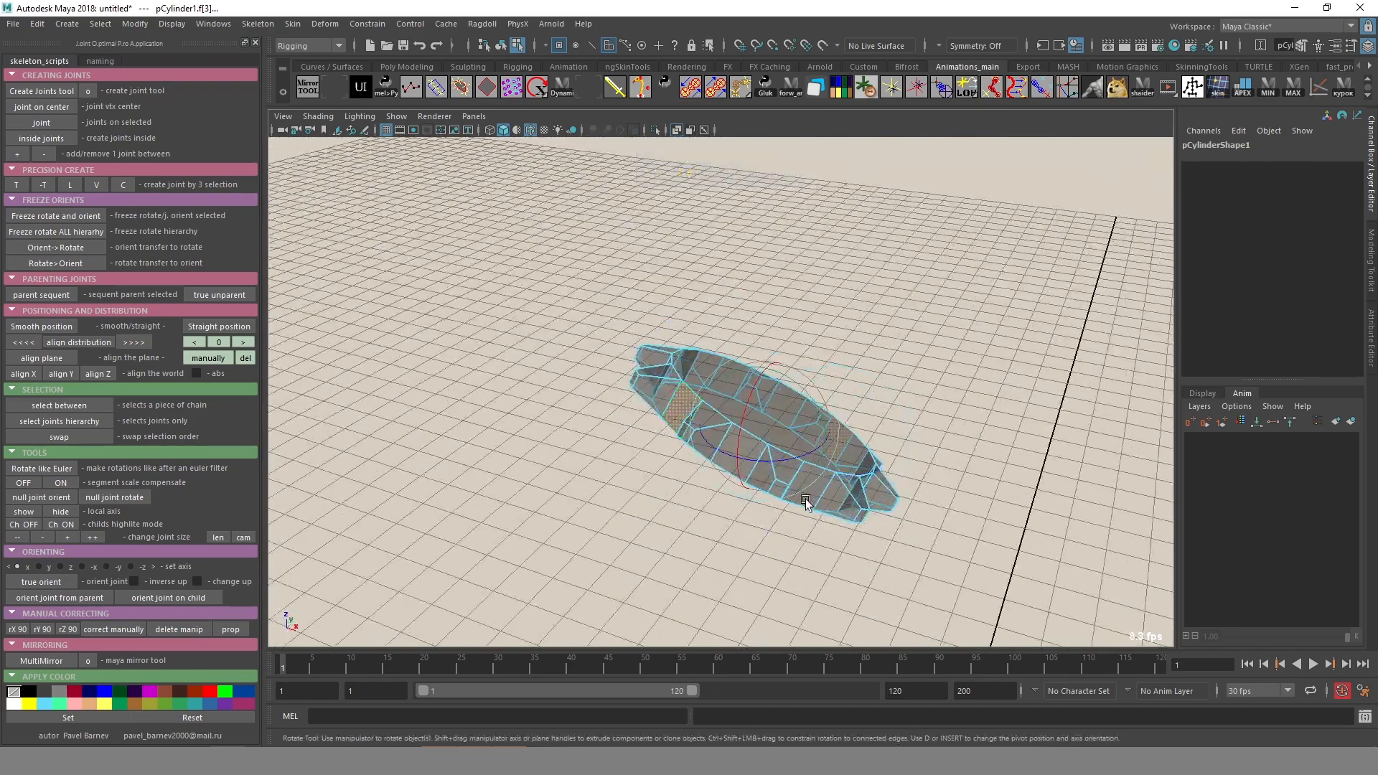
pyautogui.keyDown('alt'); pyautogui.moveTo(803, 502); pyautogui.dragTo(689, 512); pyautogui.keyUp('alt')
pyautogui.keyDown('shift'); pyautogui.click(707, 554); pyautogui.keyUp('shift')
pyautogui.keyDown('alt'); pyautogui.moveTo(708, 576); pyautogui.dragTo(676, 557); pyautogui.keyUp('alt')
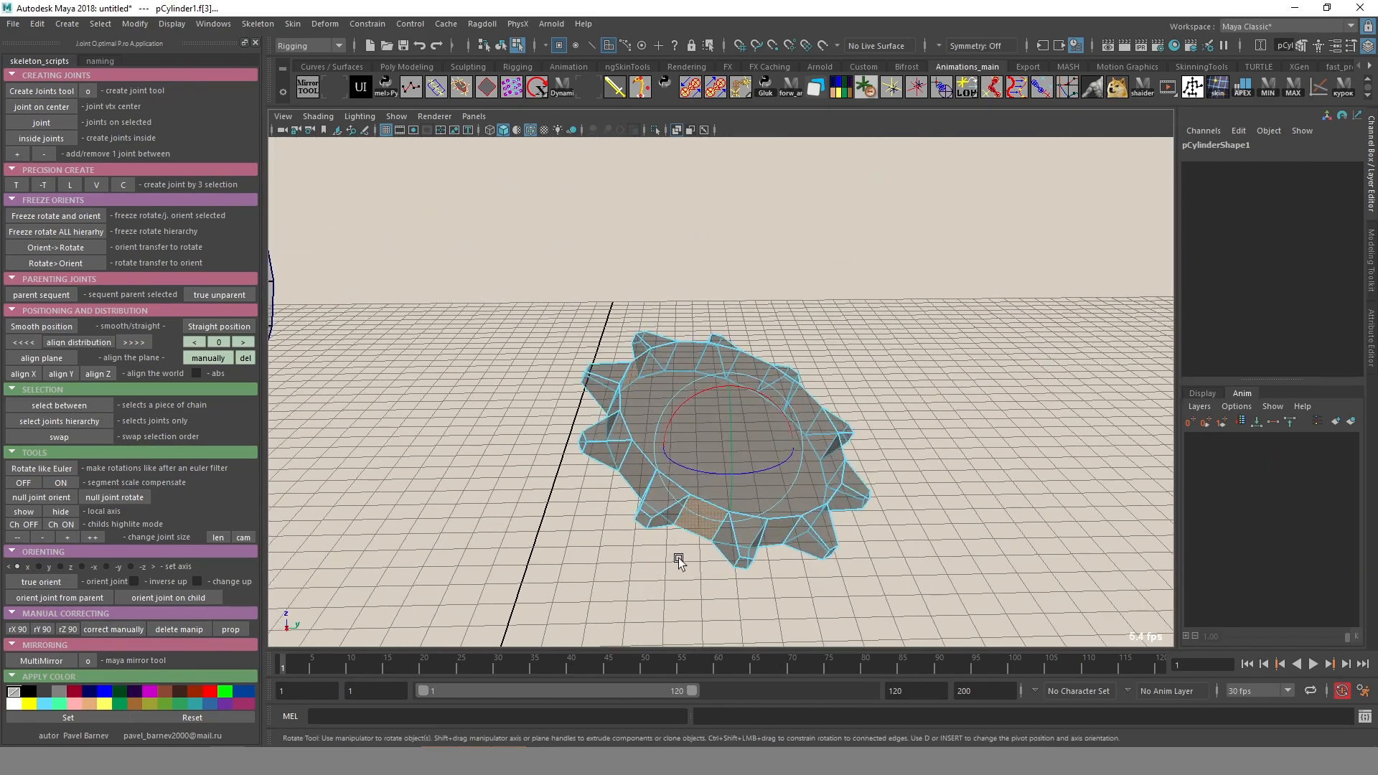
pyautogui.click(72, 187)
pyautogui.keyDown('alt'); pyautogui.moveTo(518, 358); pyautogui.dragTo(556, 386); pyautogui.keyUp('alt')
pyautogui.keyDown('alt'); pyautogui.moveTo(660, 372); pyautogui.dragTo(651, 347); pyautogui.keyUp('alt')
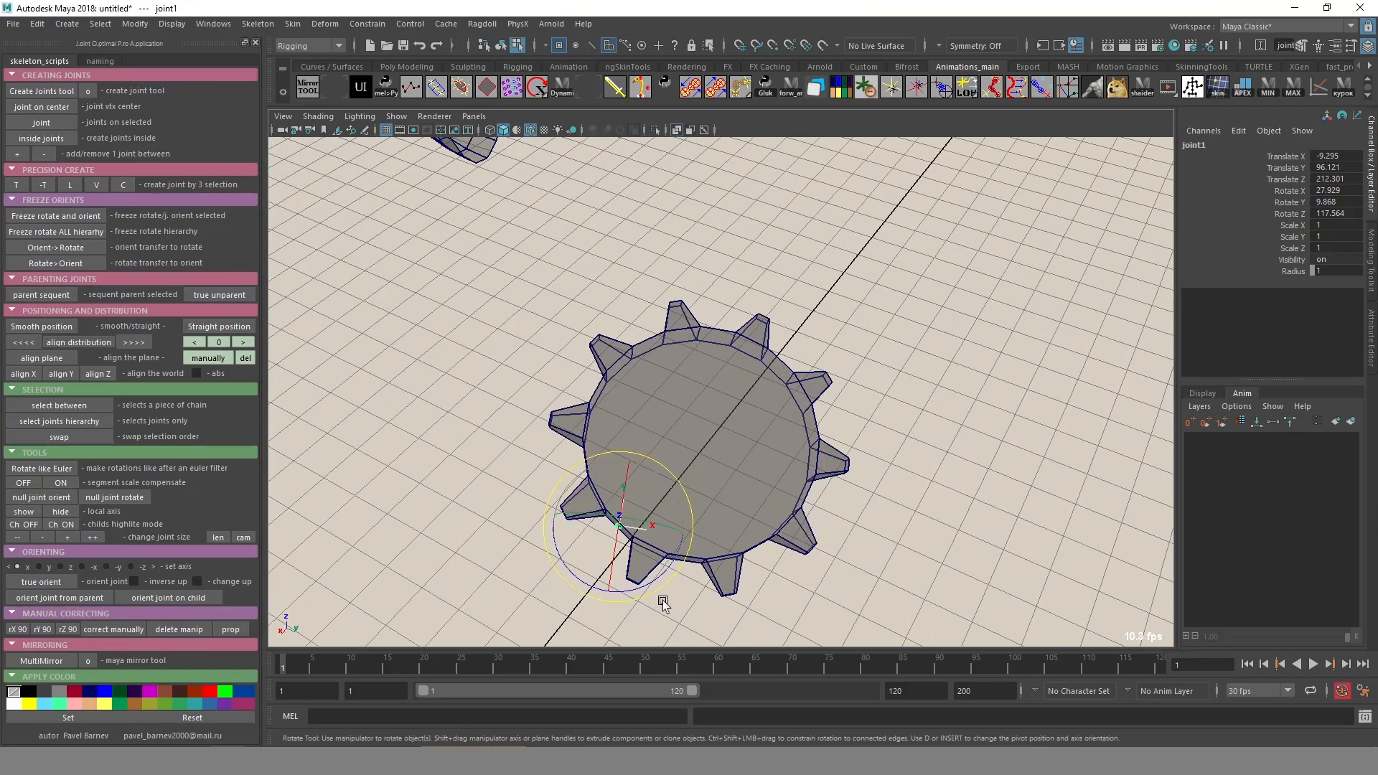
pyautogui.keyDown('alt'); pyautogui.moveTo(674, 603); pyautogui.dragTo(760, 472); pyautogui.keyUp('alt')
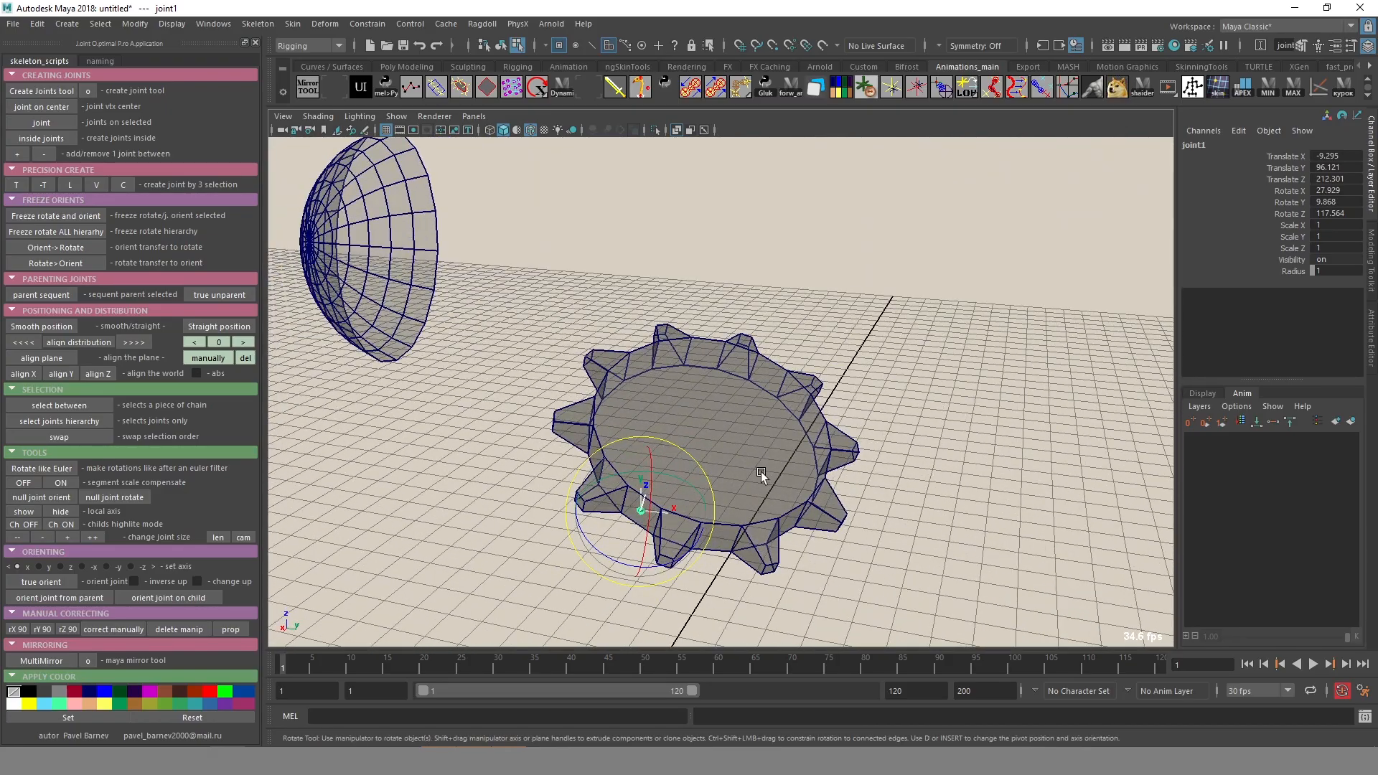
# Select the dish mesh as a whole object and examine its curved shape from several sides.
pyautogui.click(752, 393)
pyautogui.keyDown('alt'); pyautogui.moveTo(464, 326); pyautogui.dragTo(704, 457); pyautogui.keyUp('alt')
pyautogui.click(676, 392)
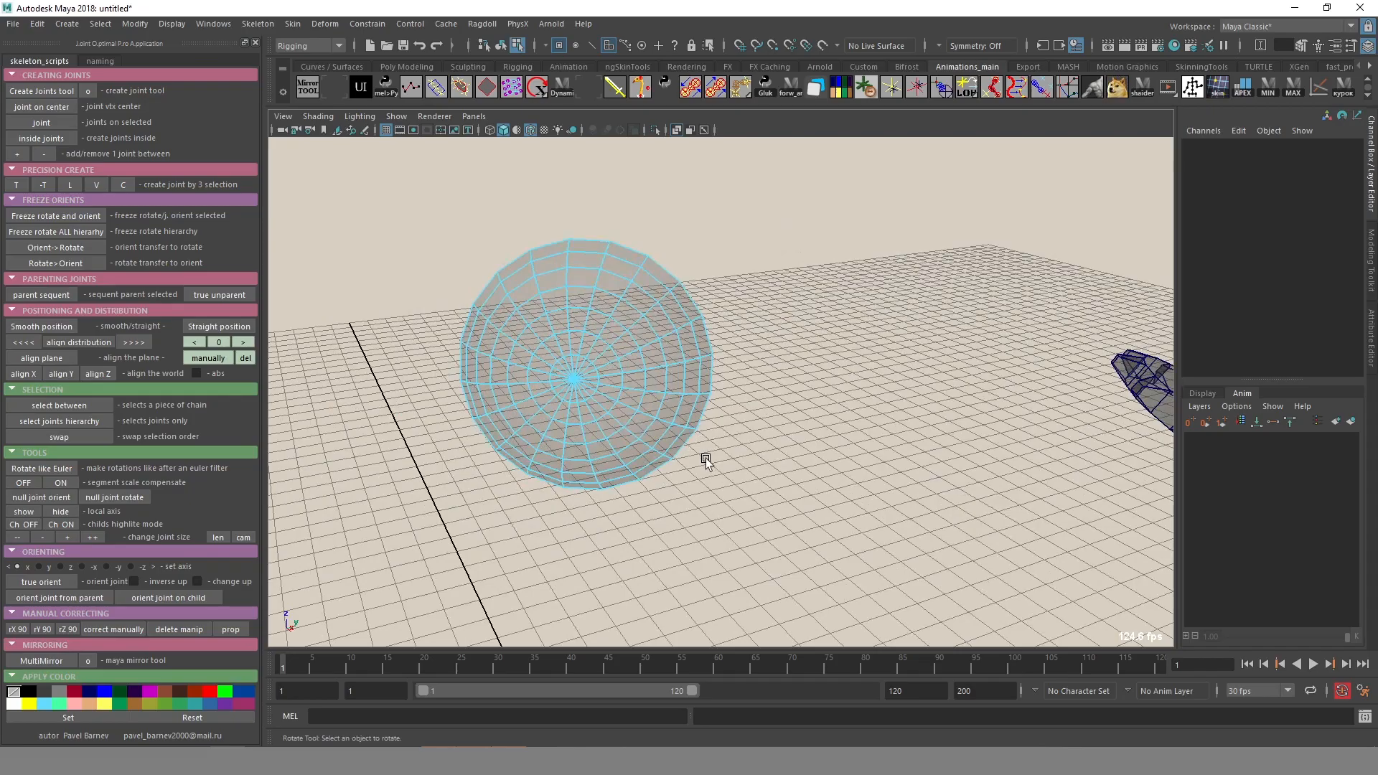
pyautogui.press('F8')
pyautogui.keyDown('alt'); pyautogui.moveTo(632, 409); pyautogui.dragTo(748, 457); pyautogui.keyUp('alt')
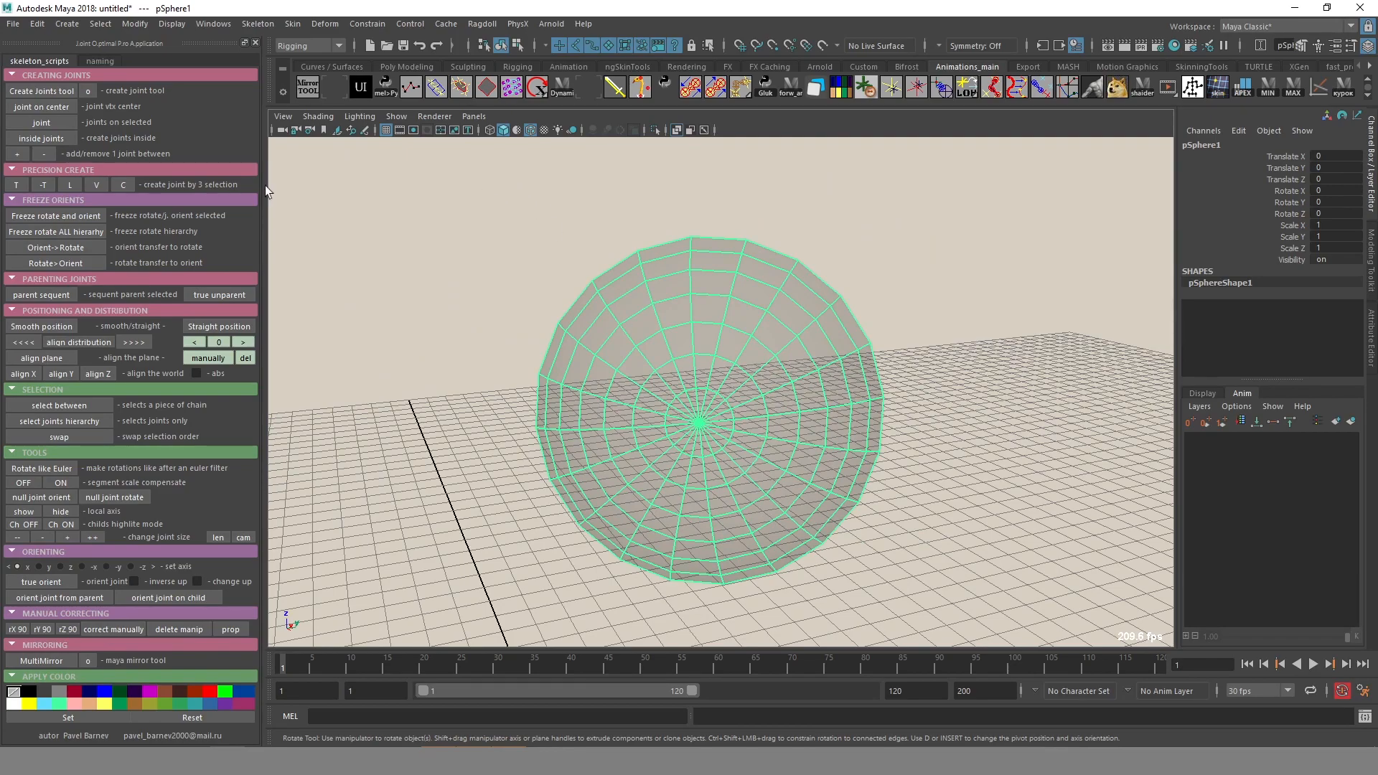
pyautogui.keyDown('alt'); pyautogui.moveTo(840, 367); pyautogui.dragTo(727, 385); pyautogui.keyUp('alt')
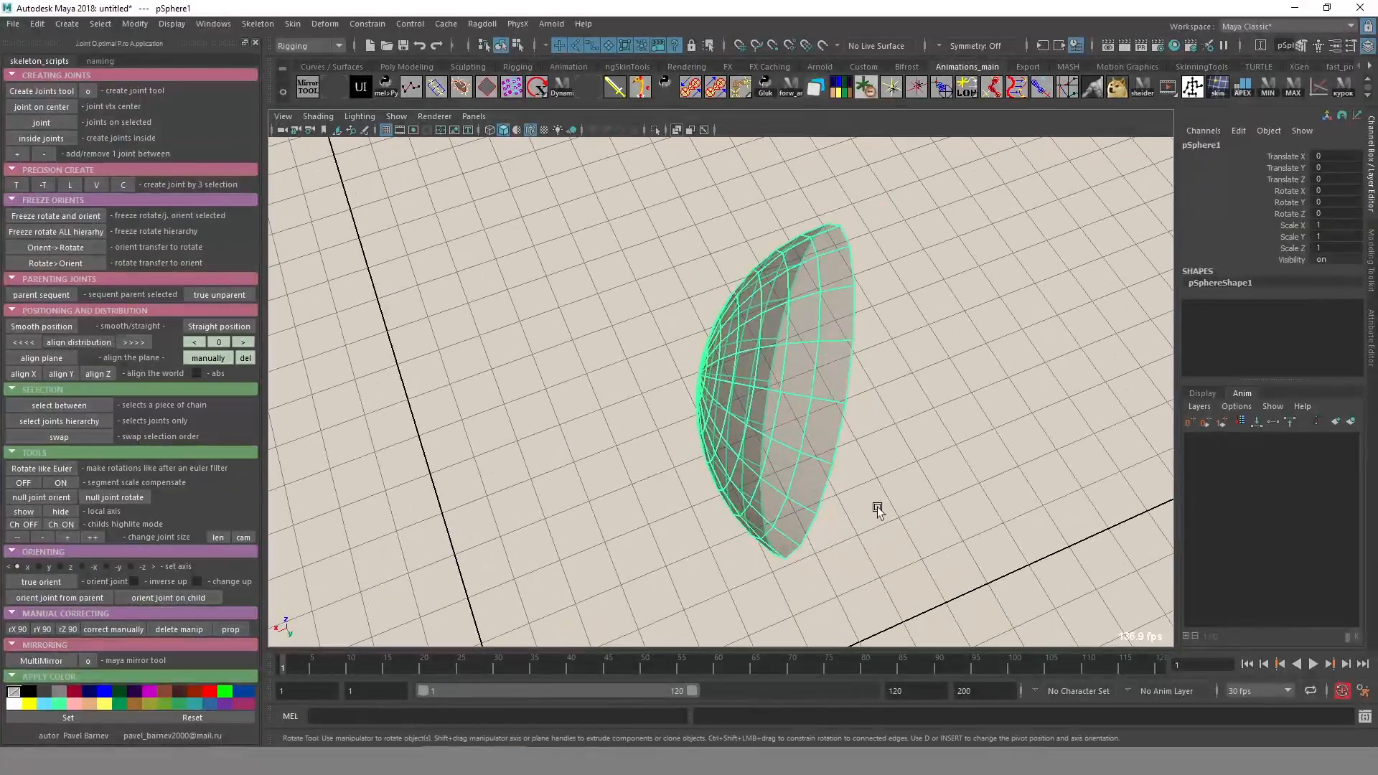
pyautogui.keyDown('alt'); pyautogui.moveTo(876, 501); pyautogui.dragTo(643, 301); pyautogui.keyUp('alt')
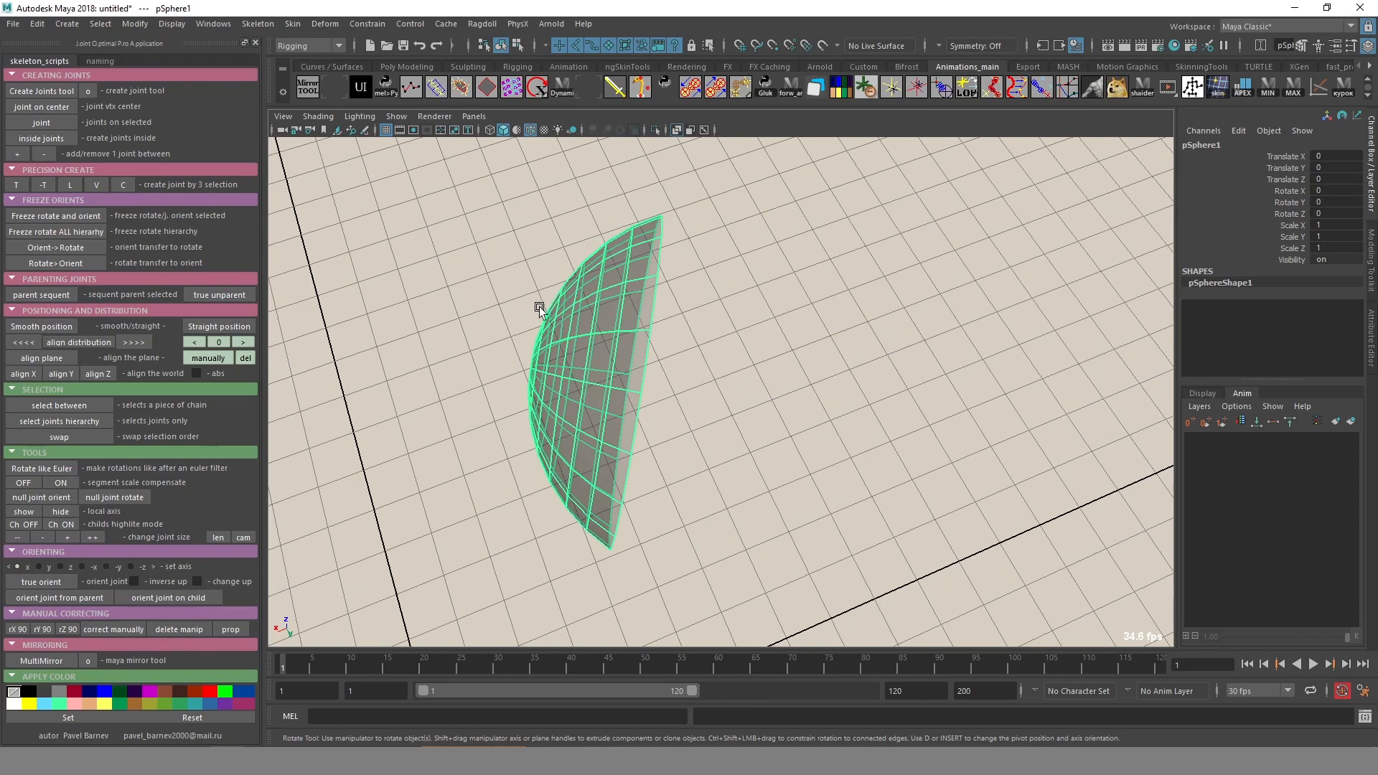
pyautogui.keyDown('alt'); pyautogui.moveTo(661, 489); pyautogui.dragTo(701, 606); pyautogui.keyUp('alt')
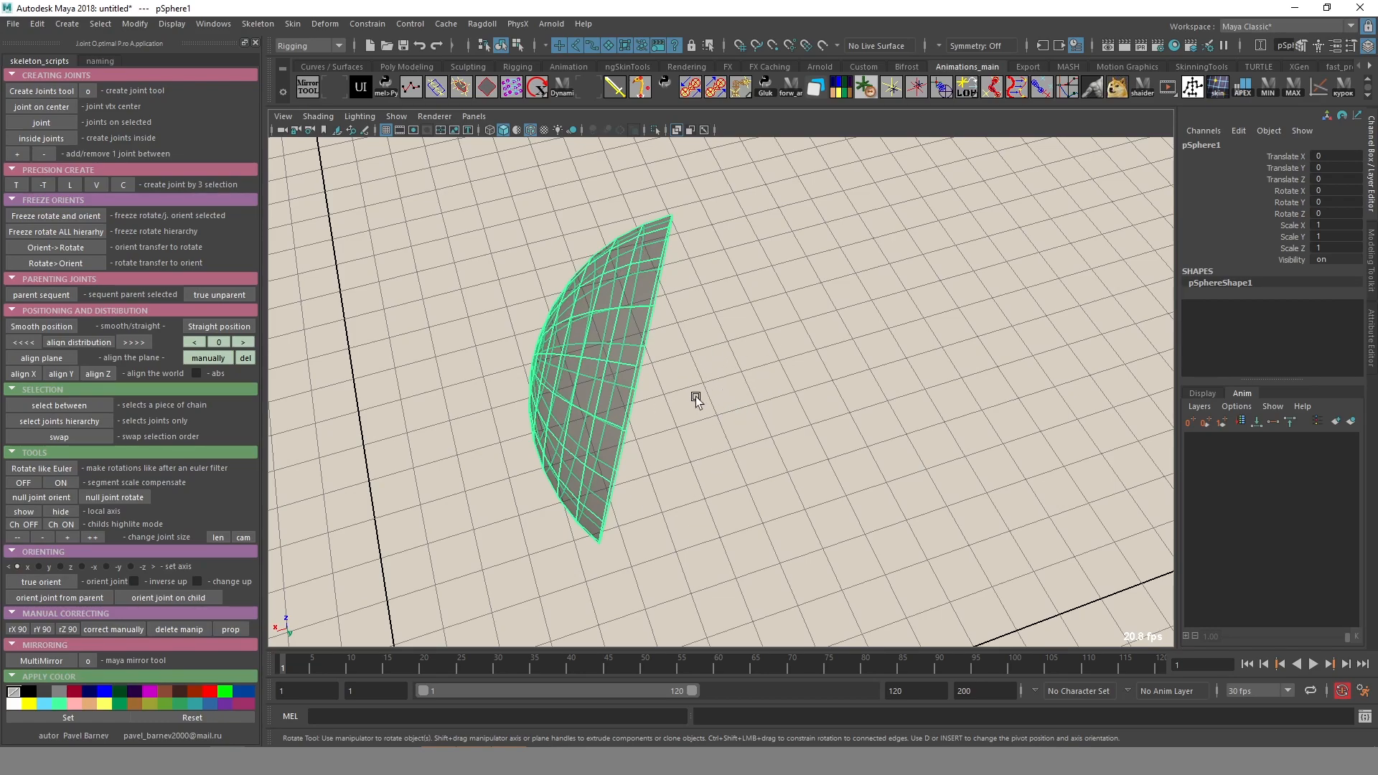
pyautogui.moveTo(738, 391)
pyautogui.keyDown('alt'); pyautogui.mouseDown()
pyautogui.moveTo(643, 419)
pyautogui.moveTo(710, 390)
pyautogui.moveTo(724, 398)
pyautogui.mouseUp(); pyautogui.keyUp('alt')
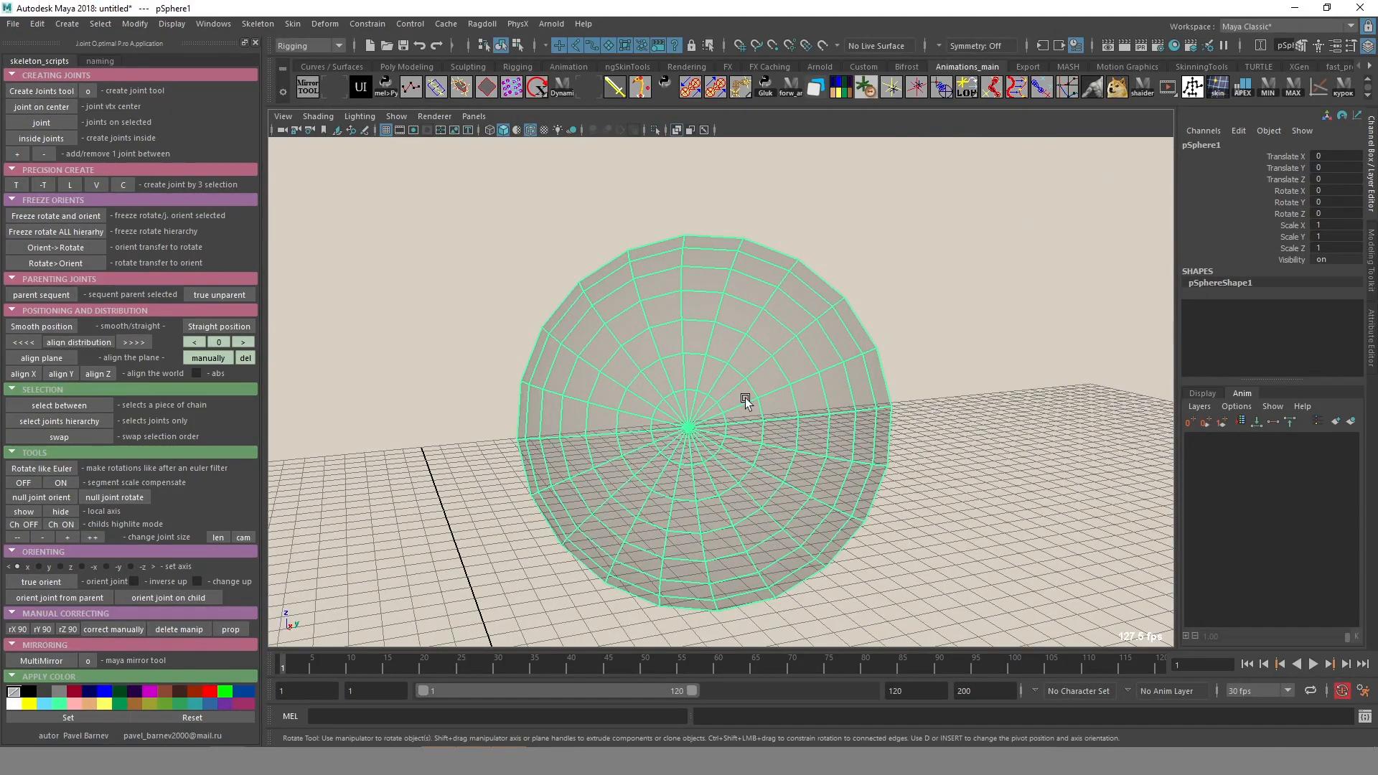
pyautogui.keyDown('alt'); pyautogui.moveTo(745, 400); pyautogui.dragTo(736, 437); pyautogui.keyUp('alt')
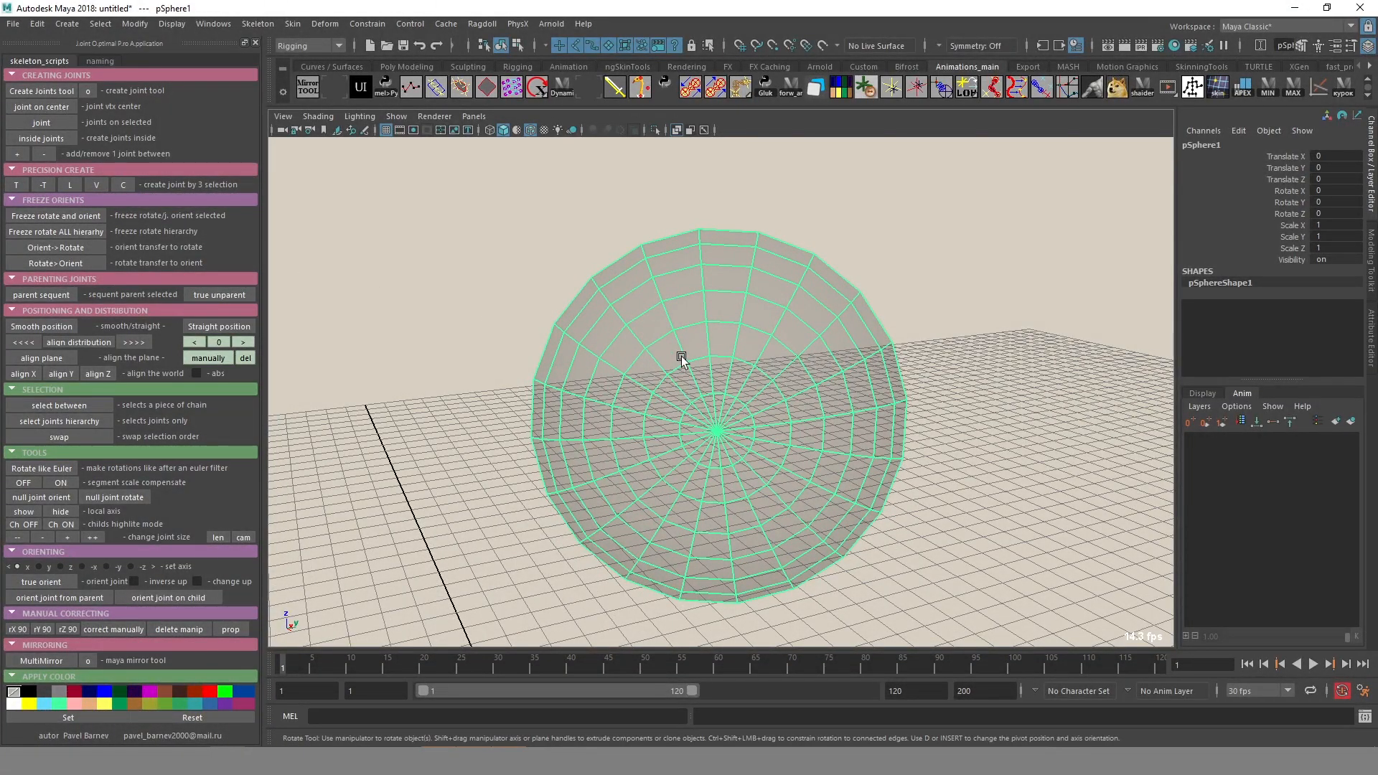
# Select three faces spread over the dish's curved surface and create a C-form joint at its centre of curvature.
pyautogui.press('F11')
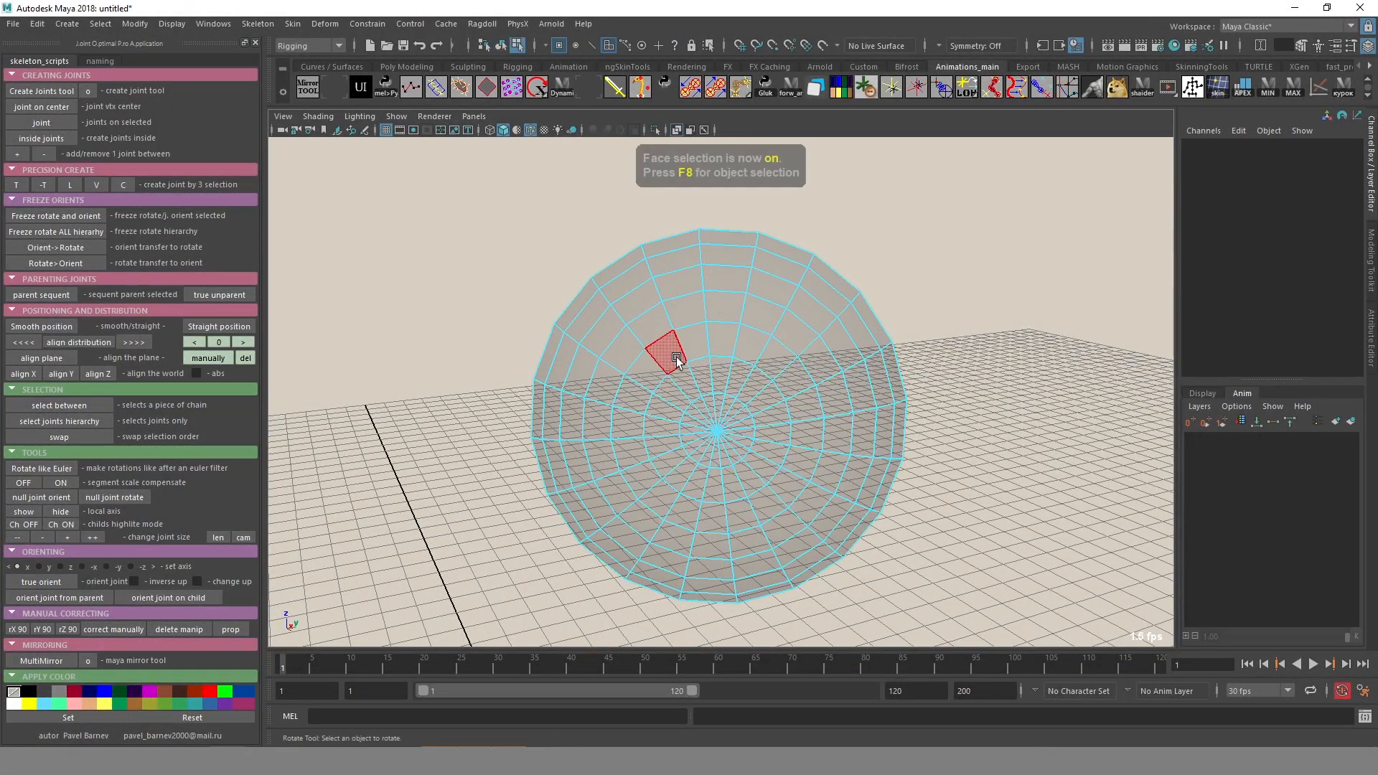
pyautogui.click(123, 184)
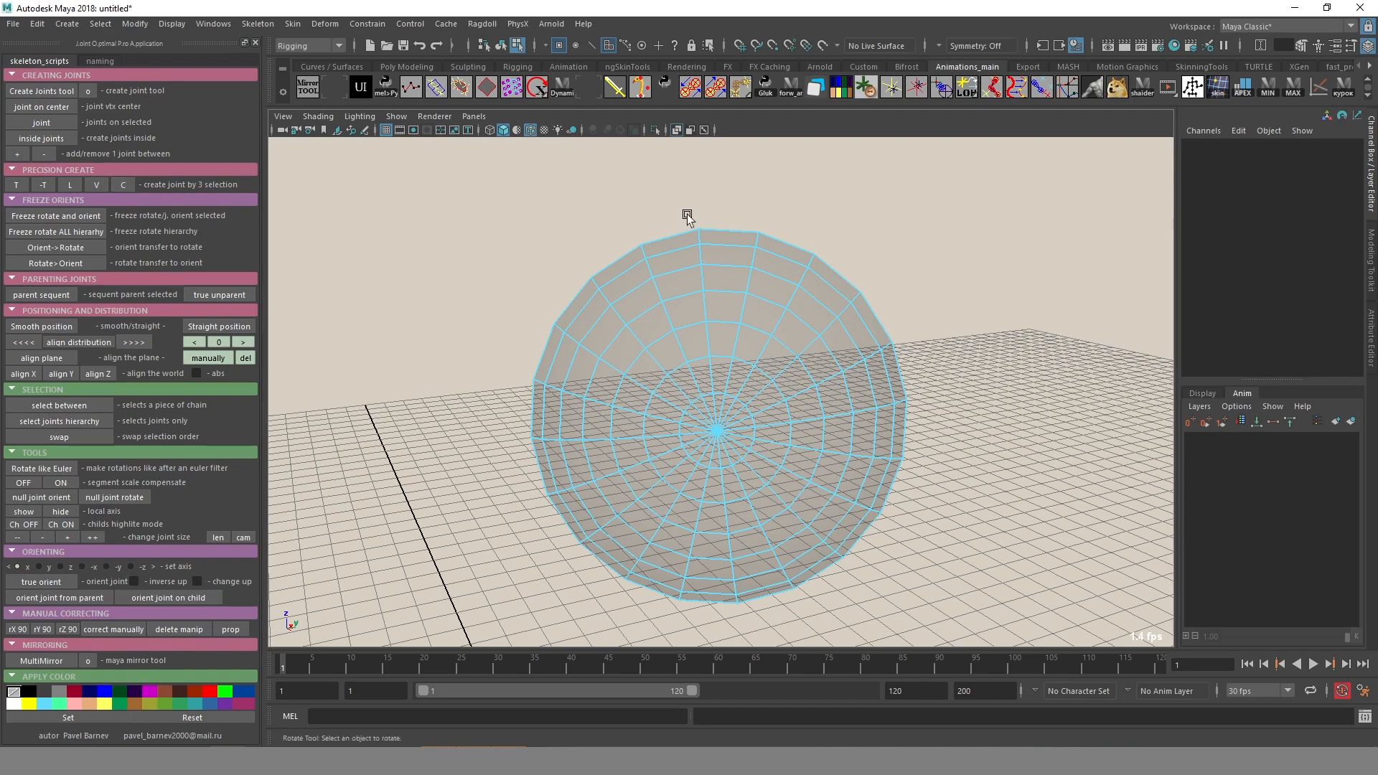
pyautogui.click(719, 252)
pyautogui.press('q')
pyautogui.click(709, 547)
pyautogui.keyDown('alt'); pyautogui.moveTo(704, 567); pyautogui.dragTo(725, 546); pyautogui.keyUp('alt')
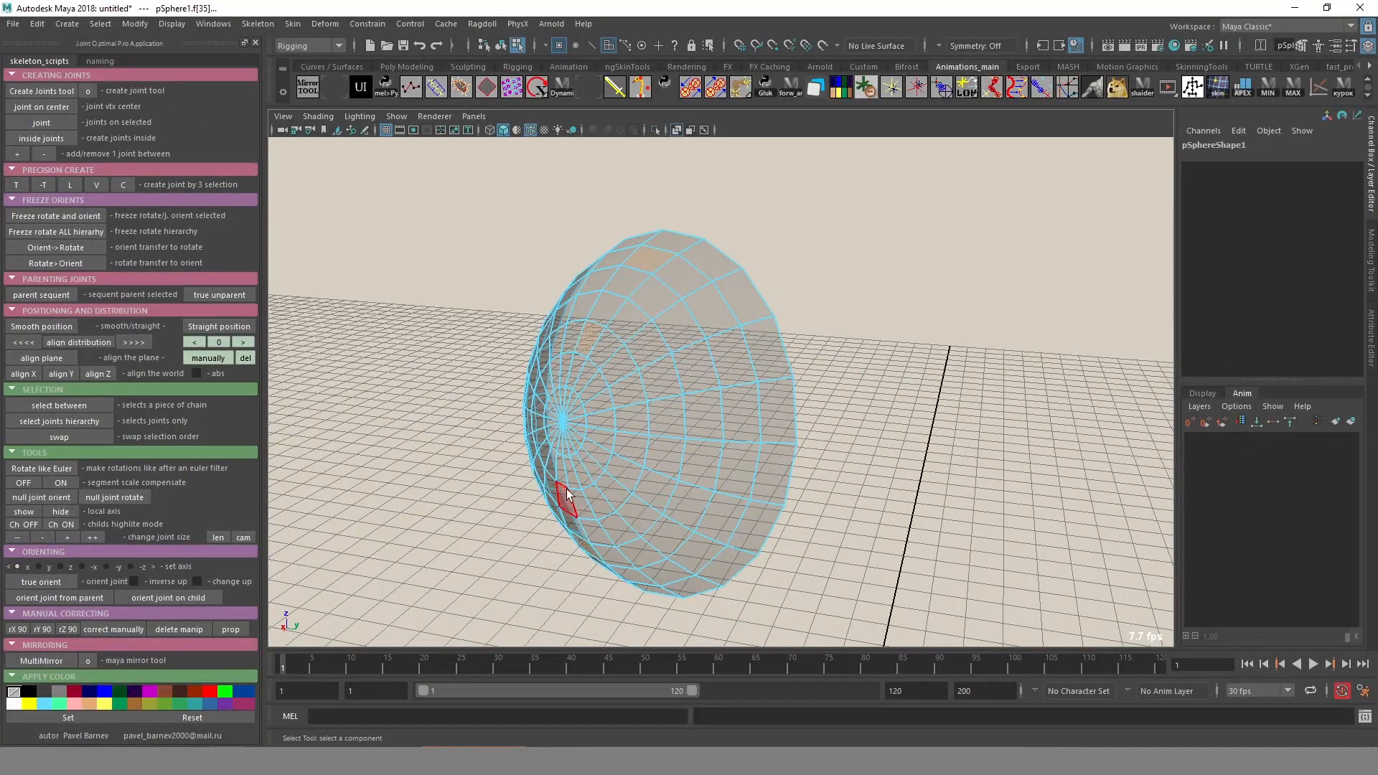
pyautogui.keyDown('alt'); pyautogui.moveTo(580, 347); pyautogui.dragTo(941, 520); pyautogui.keyUp('alt')
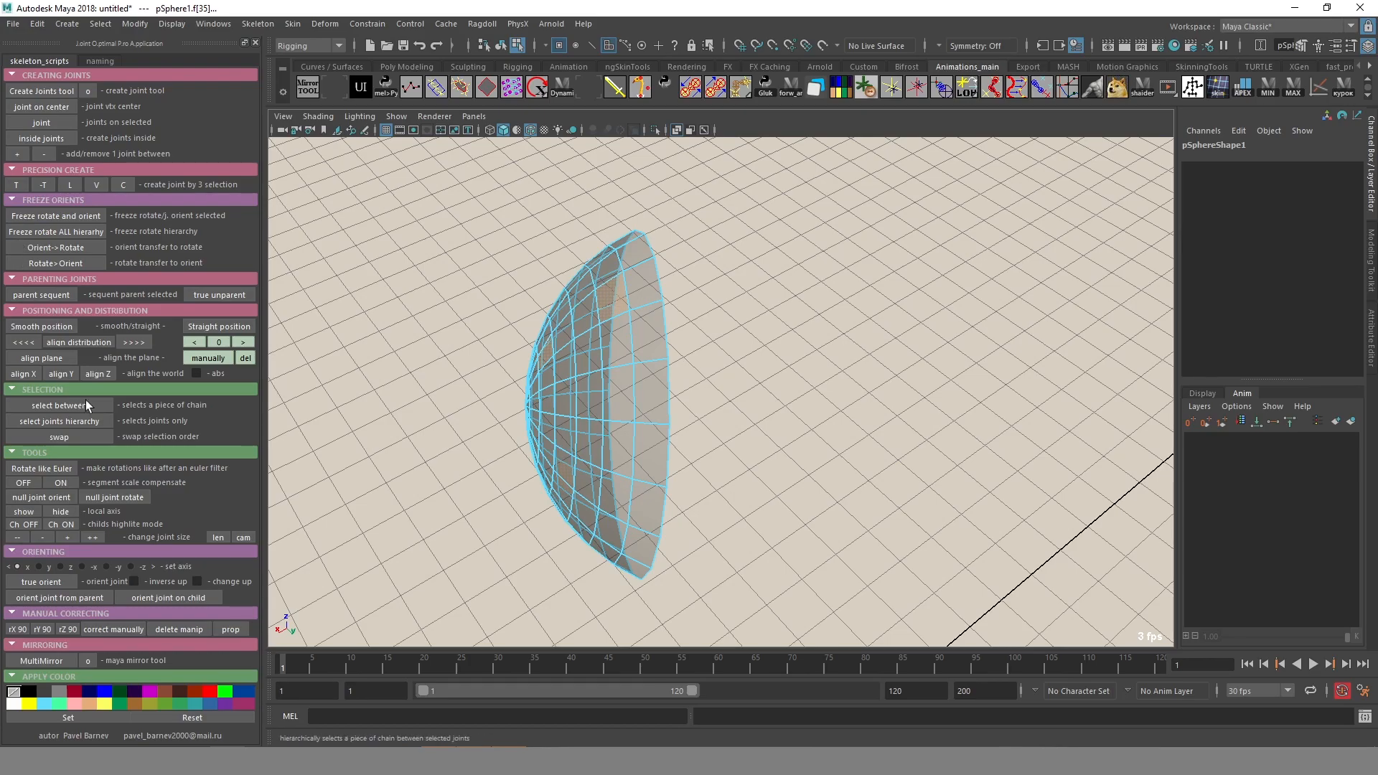
pyautogui.click(130, 183)
# Bind the dish mesh to the new joint as skin, test-rotate the joint, and undo the rotation.
pyautogui.keyDown('alt'); pyautogui.moveTo(739, 424); pyautogui.dragTo(768, 434); pyautogui.keyUp('alt')
pyautogui.press('F8')
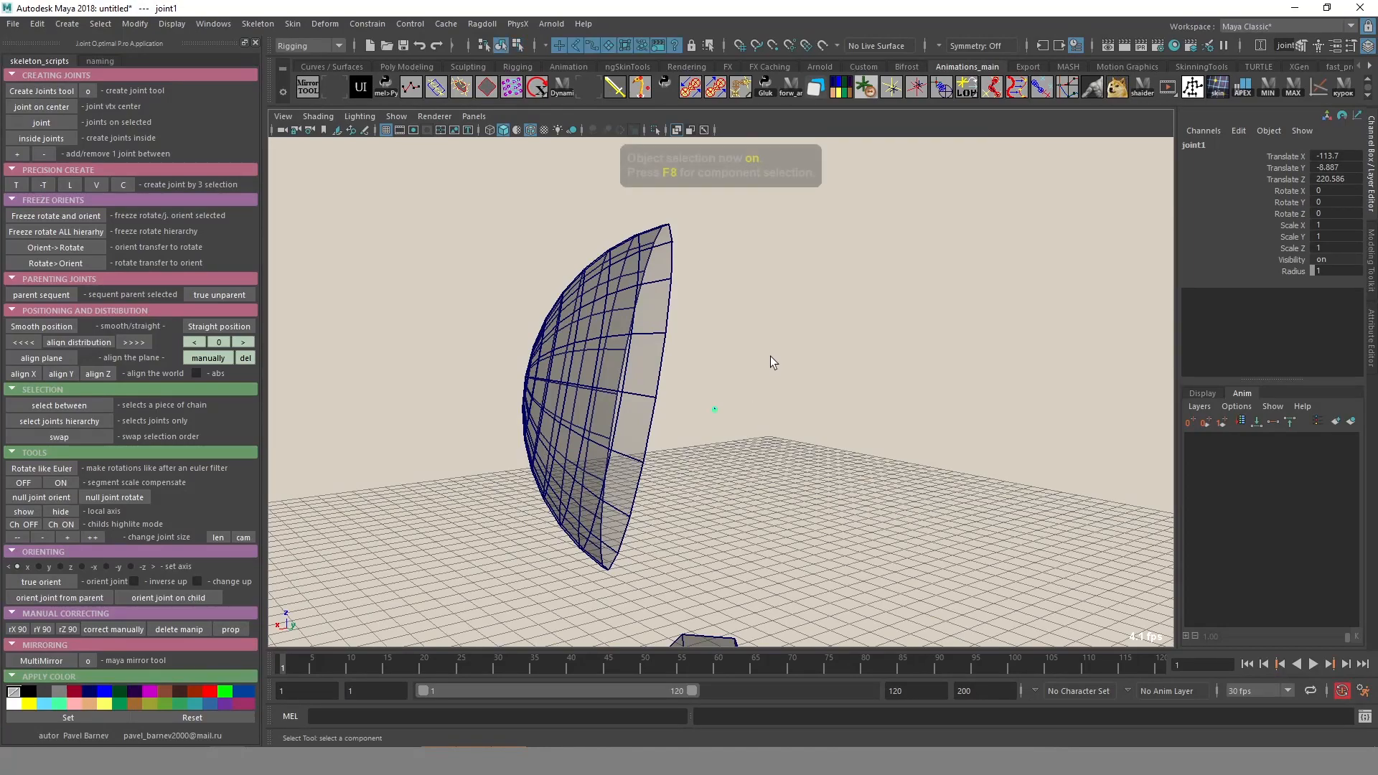
pyautogui.click(633, 397)
pyautogui.click(294, 23)
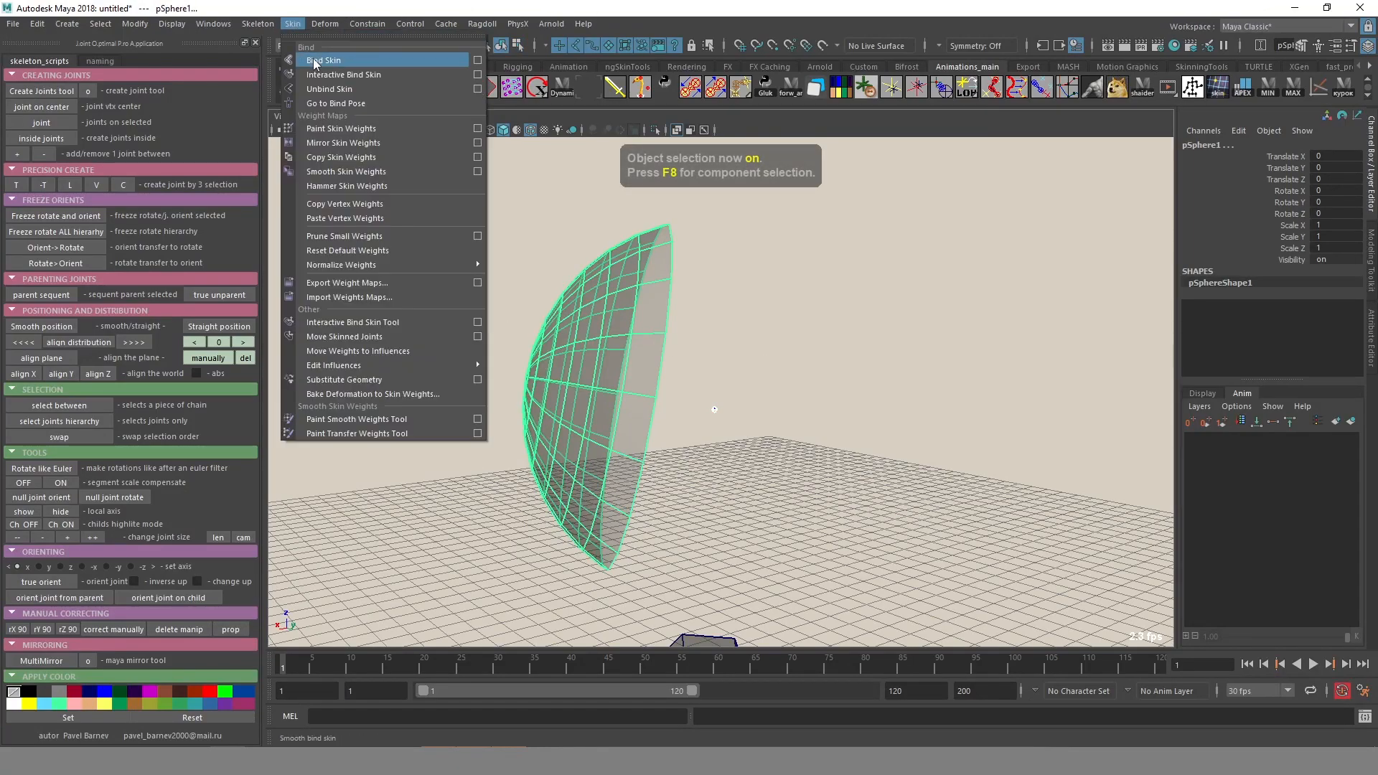
pyautogui.click(309, 56)
pyautogui.keyDown('alt'); pyautogui.moveTo(737, 398); pyautogui.dragTo(756, 449); pyautogui.keyUp('alt')
pyautogui.press('e')
pyautogui.moveTo(747, 343)
pyautogui.mouseDown()
pyautogui.moveTo(699, 282)
pyautogui.moveTo(765, 353)
pyautogui.moveTo(748, 329)
pyautogui.mouseUp()
pyautogui.hotkey('ctrl', 'z')
# Delete the dish mesh's history to remove its skin binding.
pyautogui.click(558, 395)
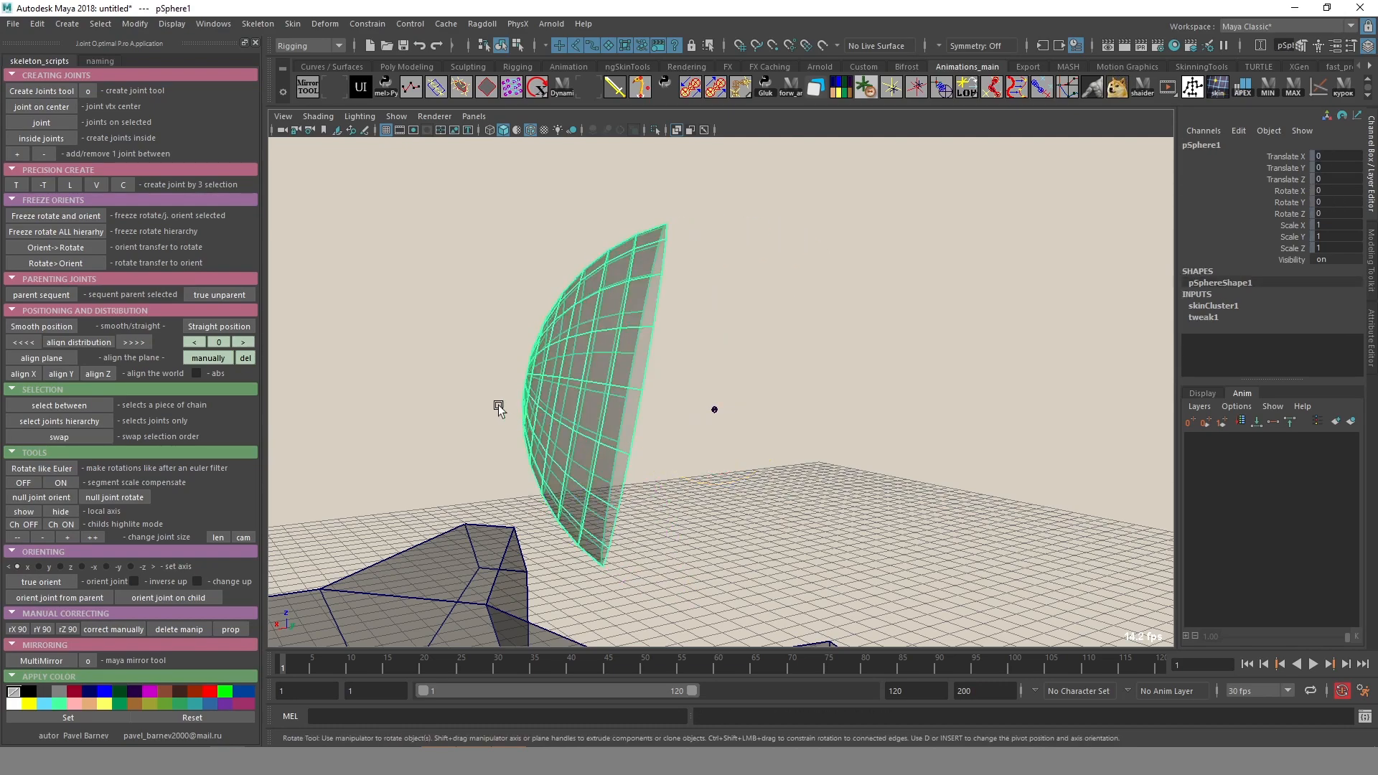
pyautogui.click(36, 25)
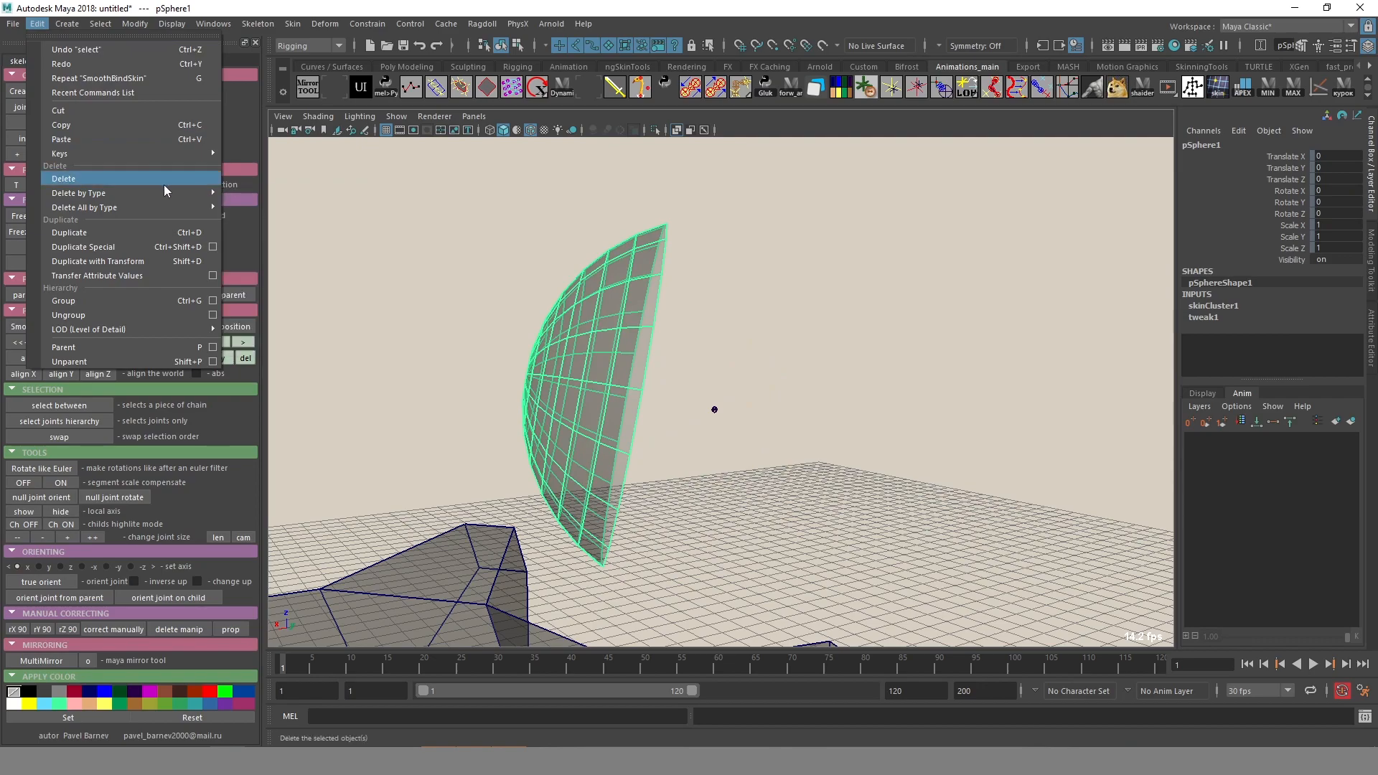
pyautogui.moveTo(154, 194)
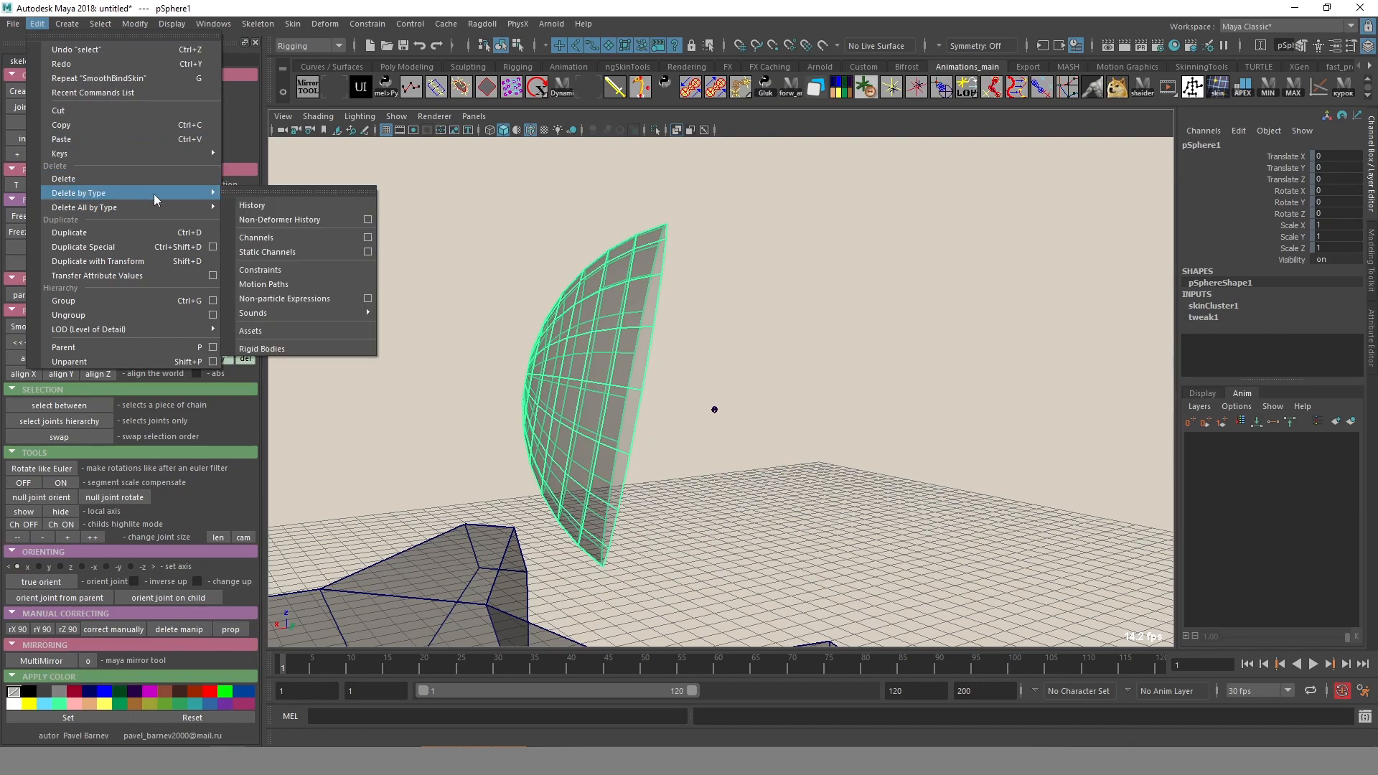
pyautogui.click(280, 207)
# Select the pole vertex at the middle of the dish and create a joint on it.
pyautogui.click(716, 409)
pyautogui.press('f')
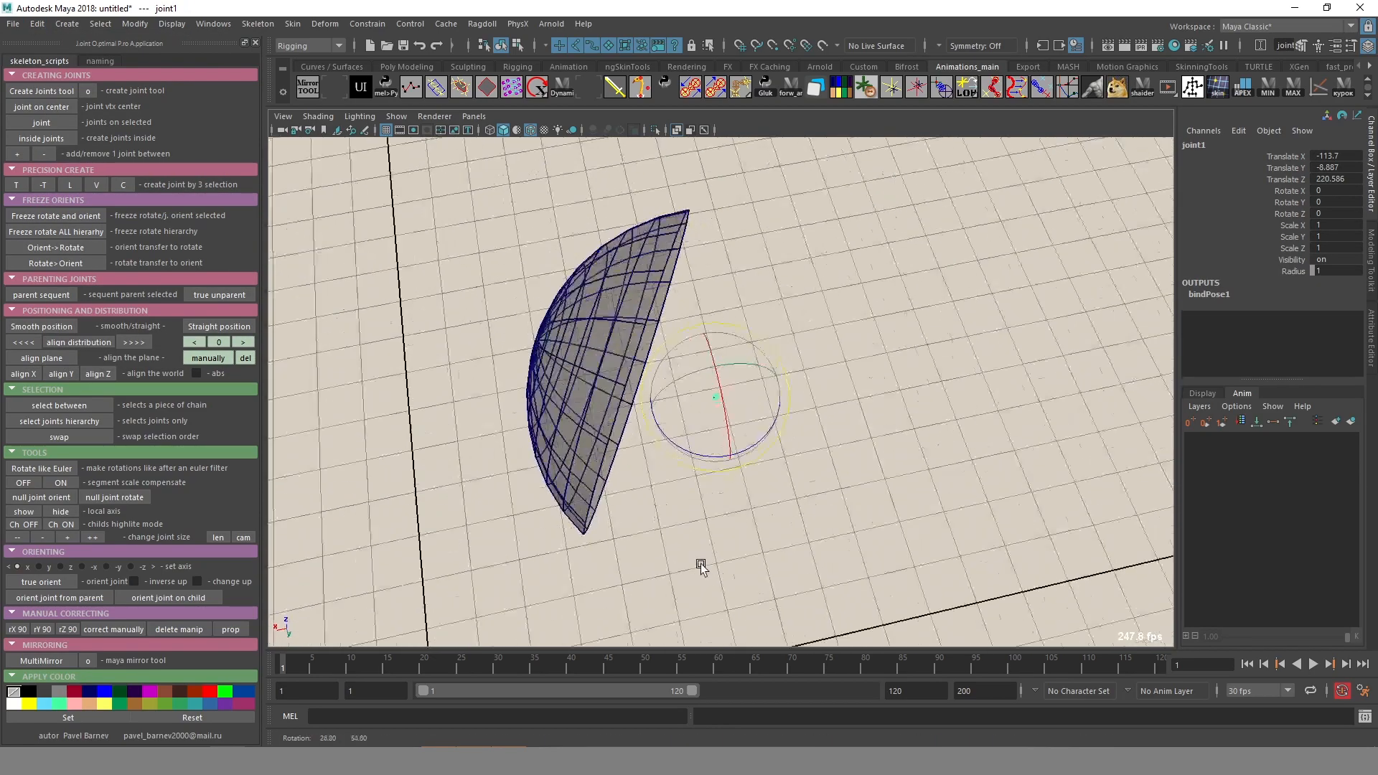
pyautogui.click(607, 359)
pyautogui.keyDown('alt'); pyautogui.moveTo(607, 359); pyautogui.dragTo(564, 531); pyautogui.keyUp('alt')
pyautogui.press('F9')
pyautogui.click(569, 415)
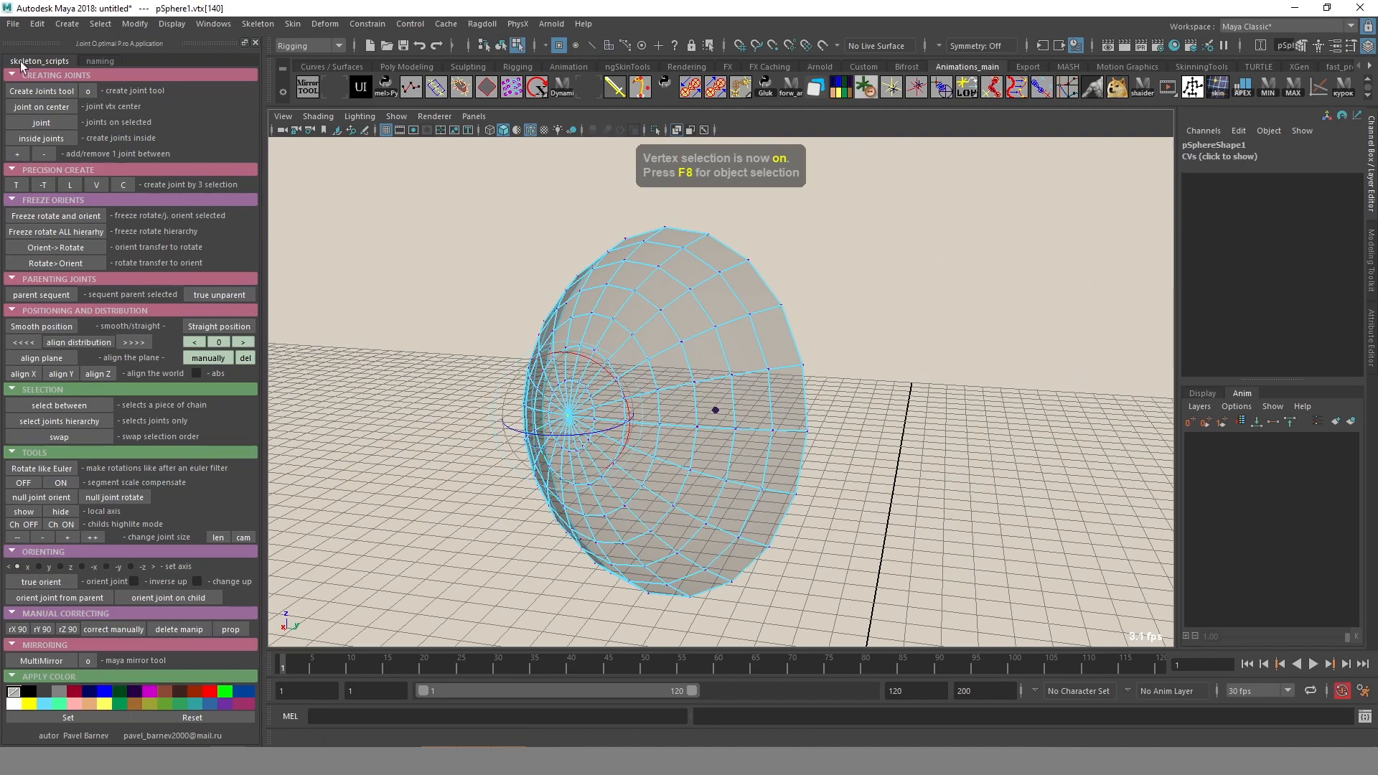
pyautogui.click(28, 125)
pyautogui.keyDown('alt'); pyautogui.moveTo(632, 431); pyautogui.dragTo(671, 456); pyautogui.keyUp('alt')
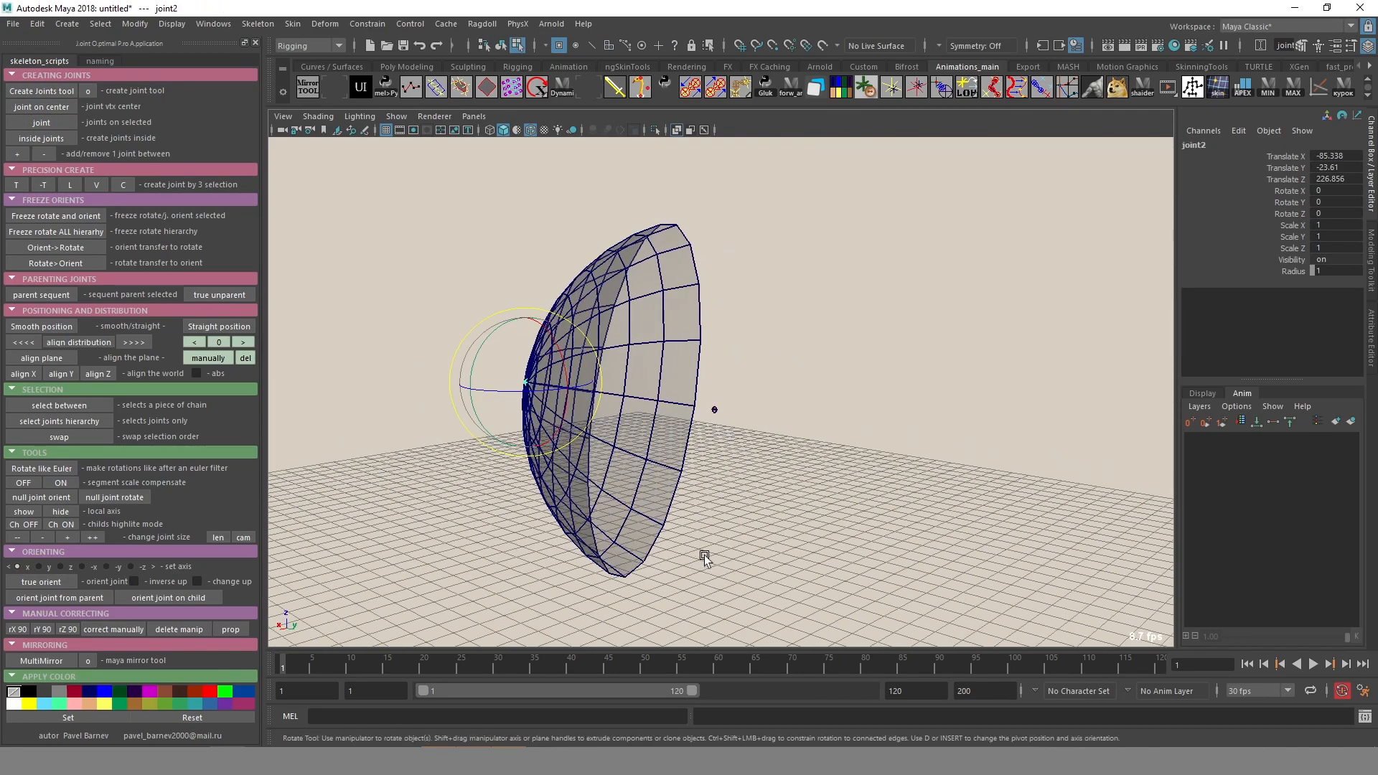
# Parent the dish's pole joint to the joint at the centre of curvature.
pyautogui.press('F8')
pyautogui.keyDown('shift'); pyautogui.click(716, 413); pyautogui.keyUp('shift')
pyautogui.press('p')
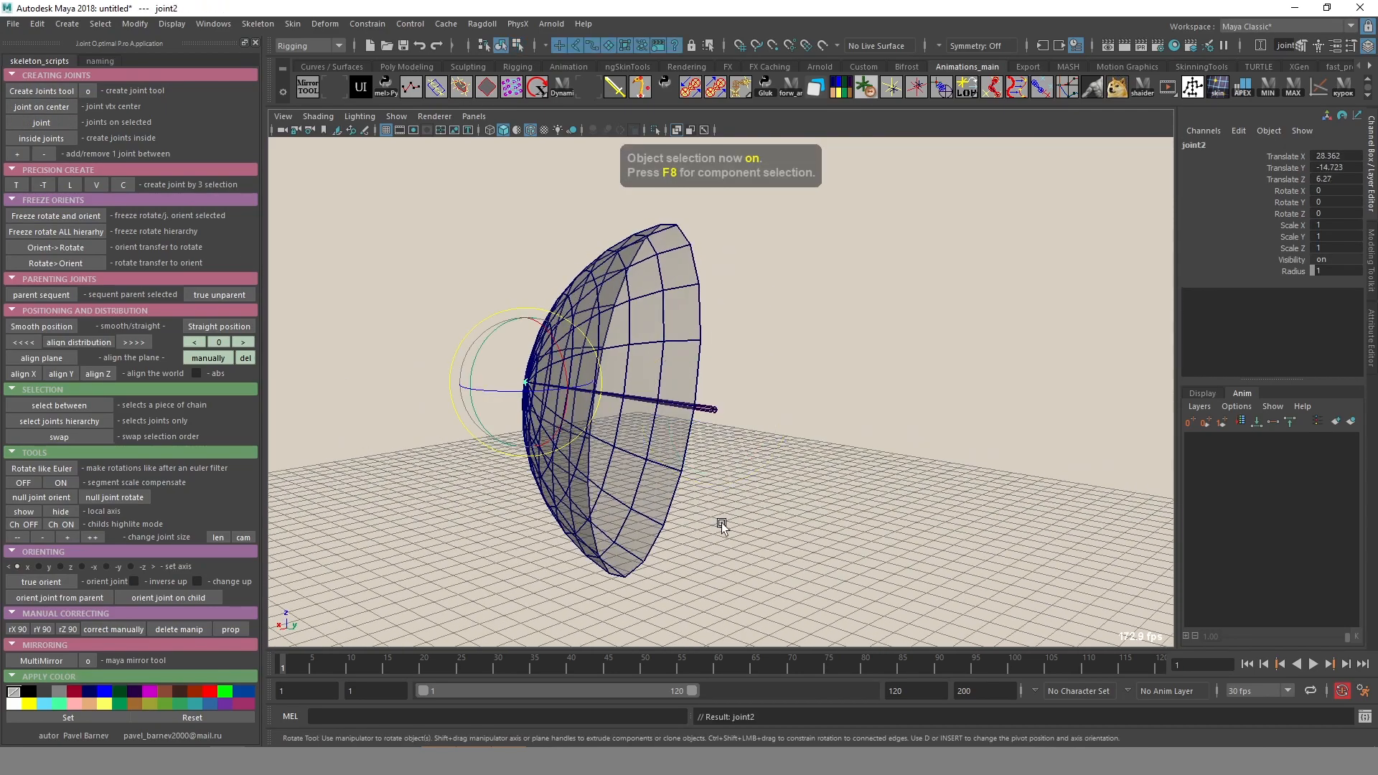
# Orient the centre-of-curvature joint on its child, and delete the child joint at the dish's pole.
pyautogui.click(716, 413)
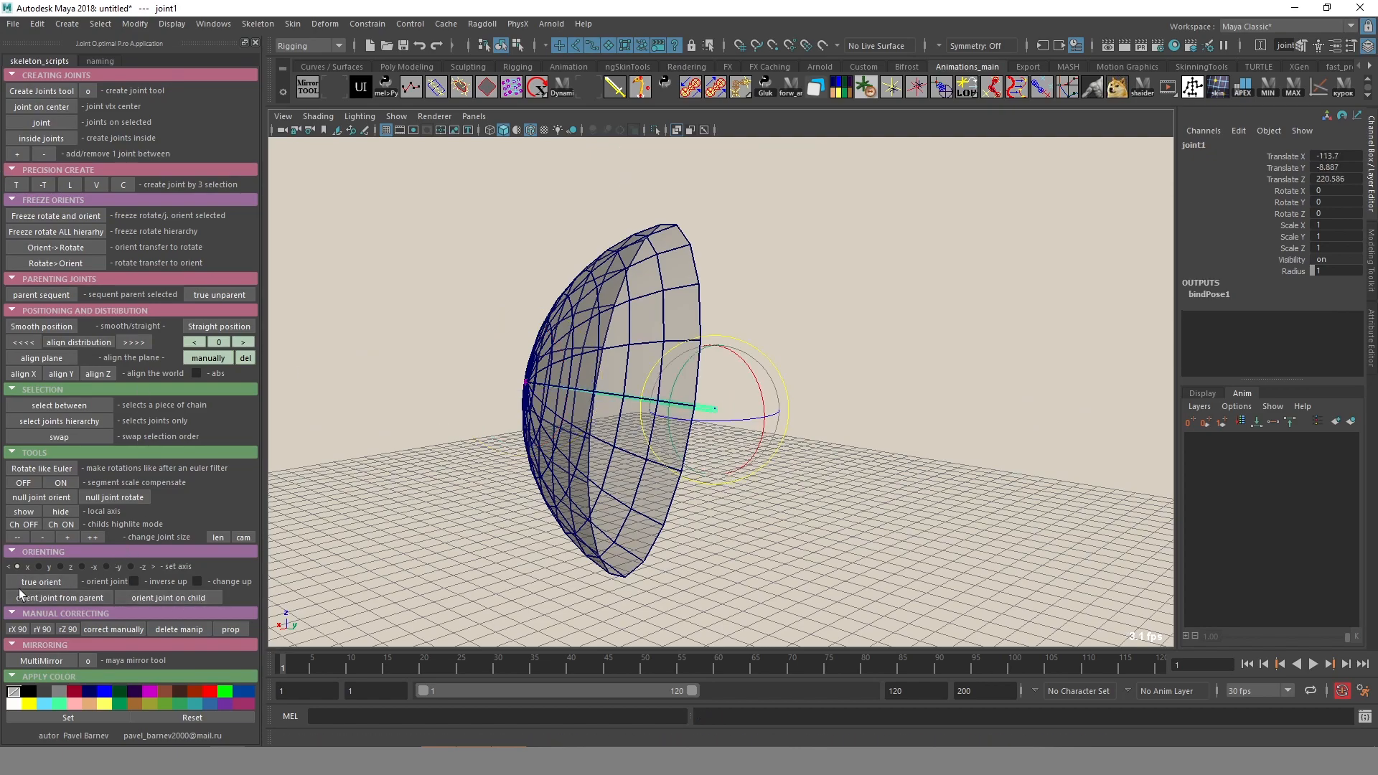
pyautogui.click(100, 601)
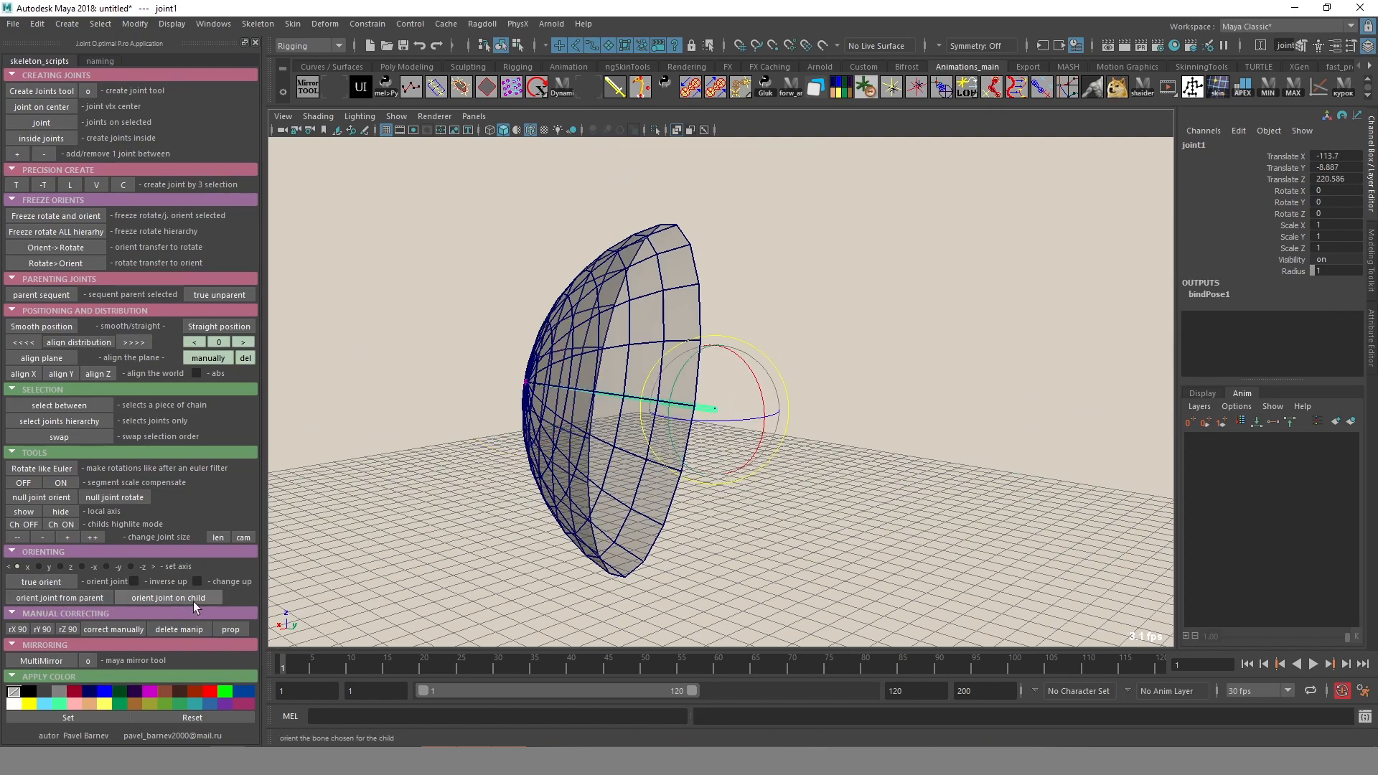
pyautogui.keyDown('alt'); pyautogui.moveTo(329, 593); pyautogui.dragTo(623, 510); pyautogui.keyUp('alt')
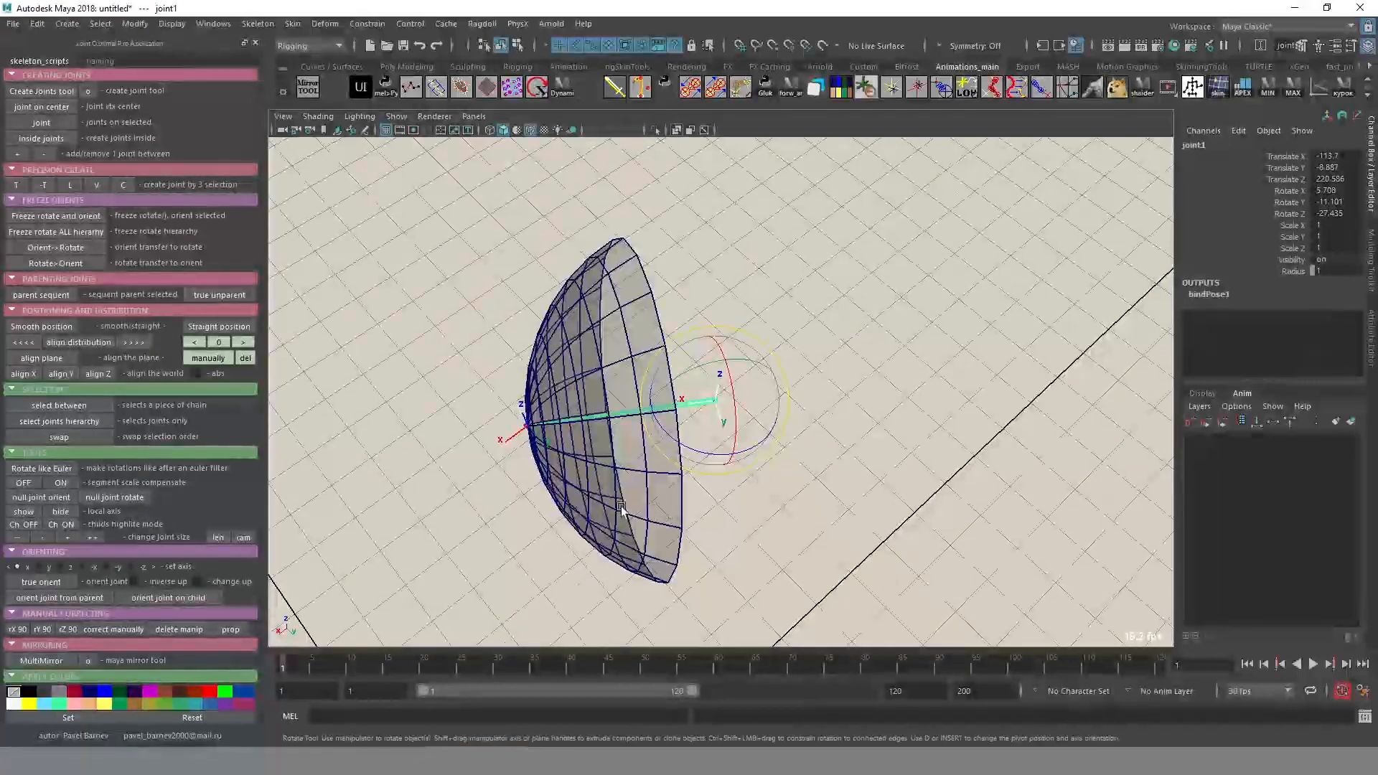
pyautogui.click(524, 425)
pyautogui.press('Delete')
# Add the dish mesh to the selection with the centre-of-curvature joint and skin-bind the mesh to it.
pyautogui.moveTo(707, 333); pyautogui.dragTo(735, 439)
pyautogui.keyDown('shift'); pyautogui.moveTo(751, 491); pyautogui.dragTo(574, 563); pyautogui.keyUp('shift')
pyautogui.click(292, 24)
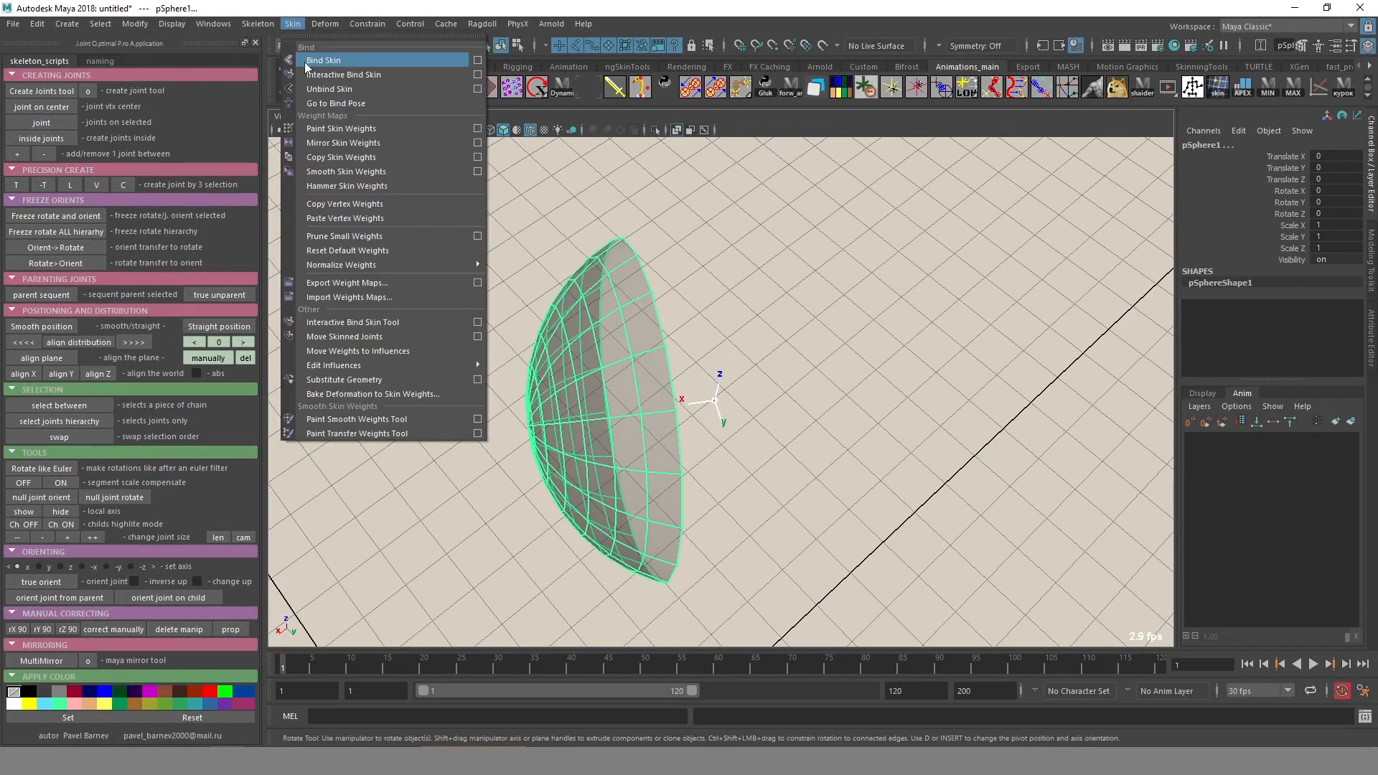
pyautogui.click(316, 54)
# Rotate the centre-of-curvature joint to test how the bound dish moves, and undo the rotation.
pyautogui.moveTo(734, 398); pyautogui.dragTo(737, 433)
pyautogui.keyDown('alt'); pyautogui.moveTo(743, 489); pyautogui.dragTo(931, 422); pyautogui.keyUp('alt')
pyautogui.hotkey('ctrl', 'z')
pyautogui.keyDown('alt'); pyautogui.moveTo(790, 420); pyautogui.dragTo(769, 467); pyautogui.keyUp('alt')
pyautogui.hotkey('ctrl', 'z')
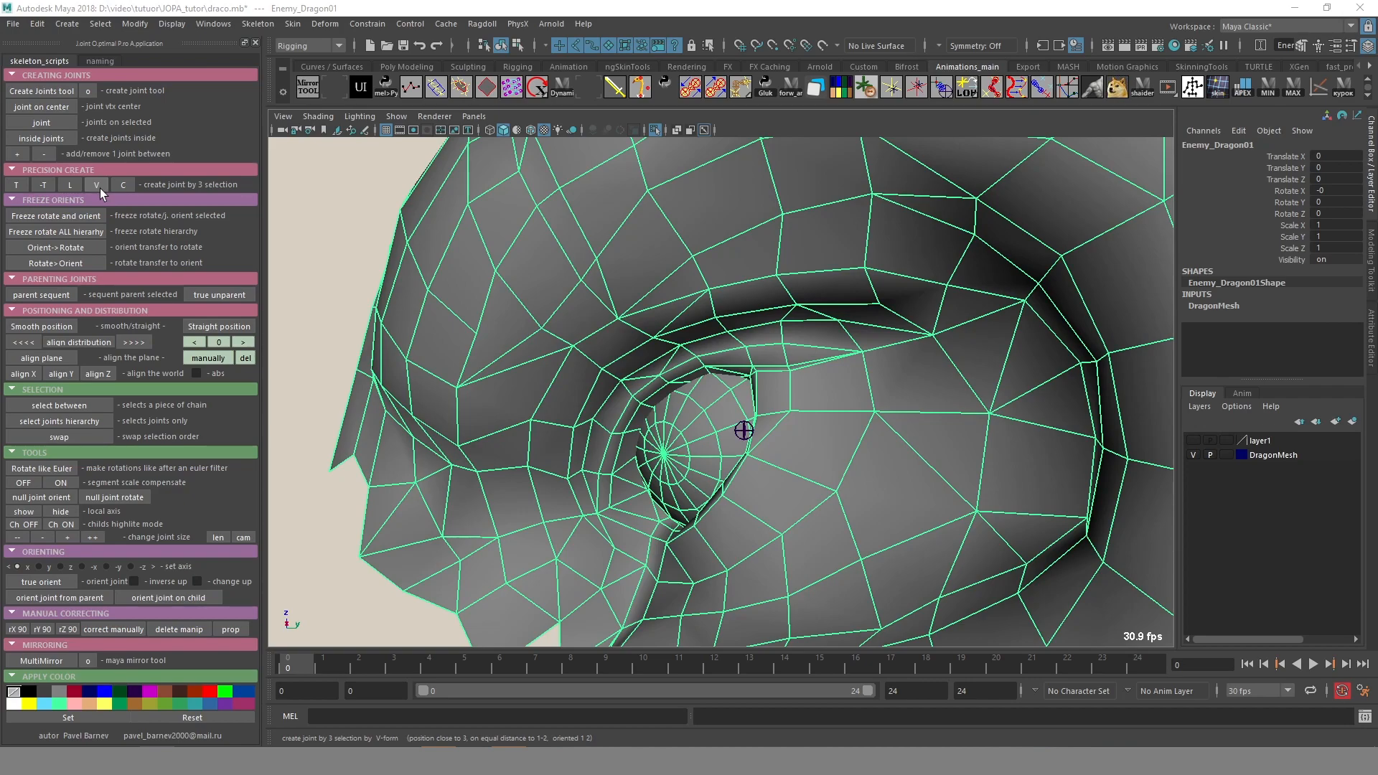
# In the dragon scene, create joints on two eyelid faces at the upper and lower rims of the eye, and return to object selection.
pyautogui.keyDown('alt'); pyautogui.moveTo(661, 463); pyautogui.dragTo(712, 471); pyautogui.keyUp('alt')
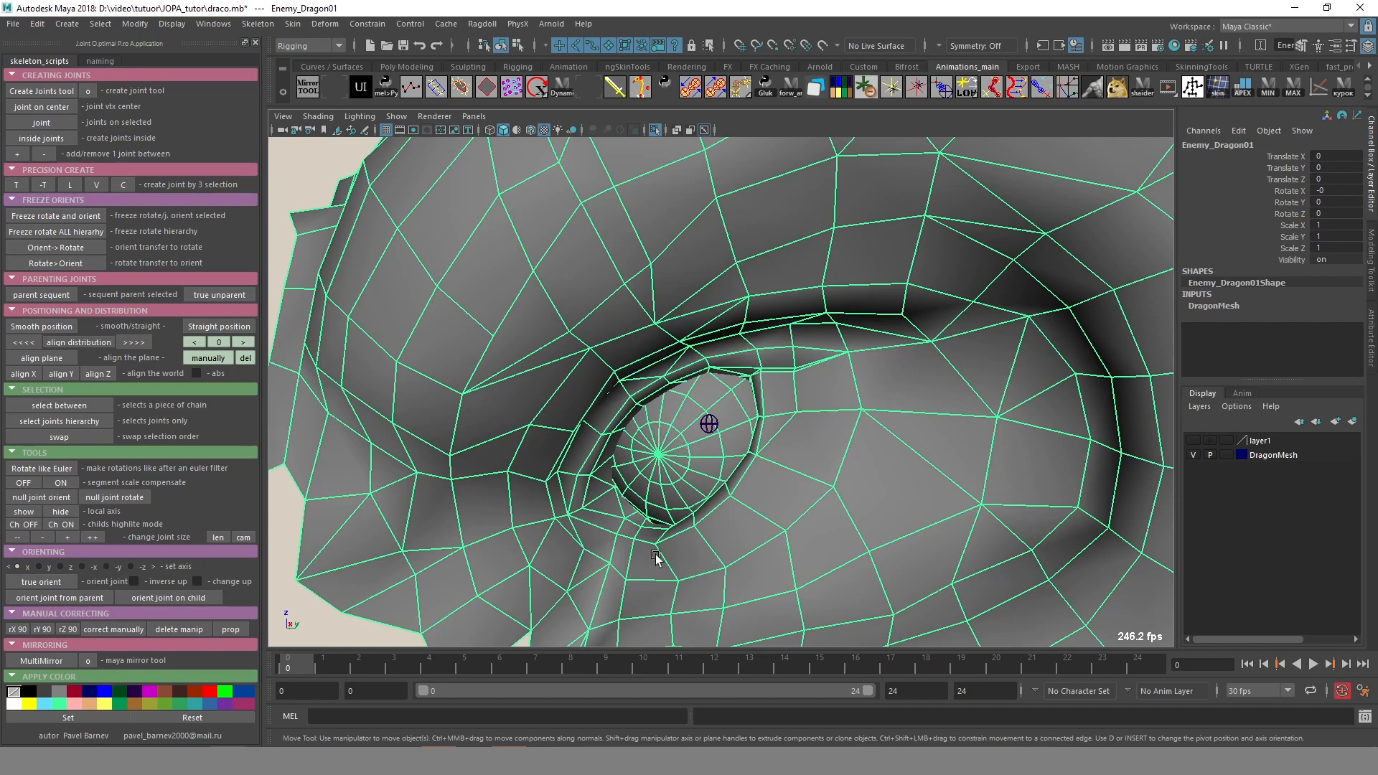
pyautogui.keyDown('alt'); pyautogui.moveTo(655, 557); pyautogui.dragTo(666, 515); pyautogui.keyUp('alt')
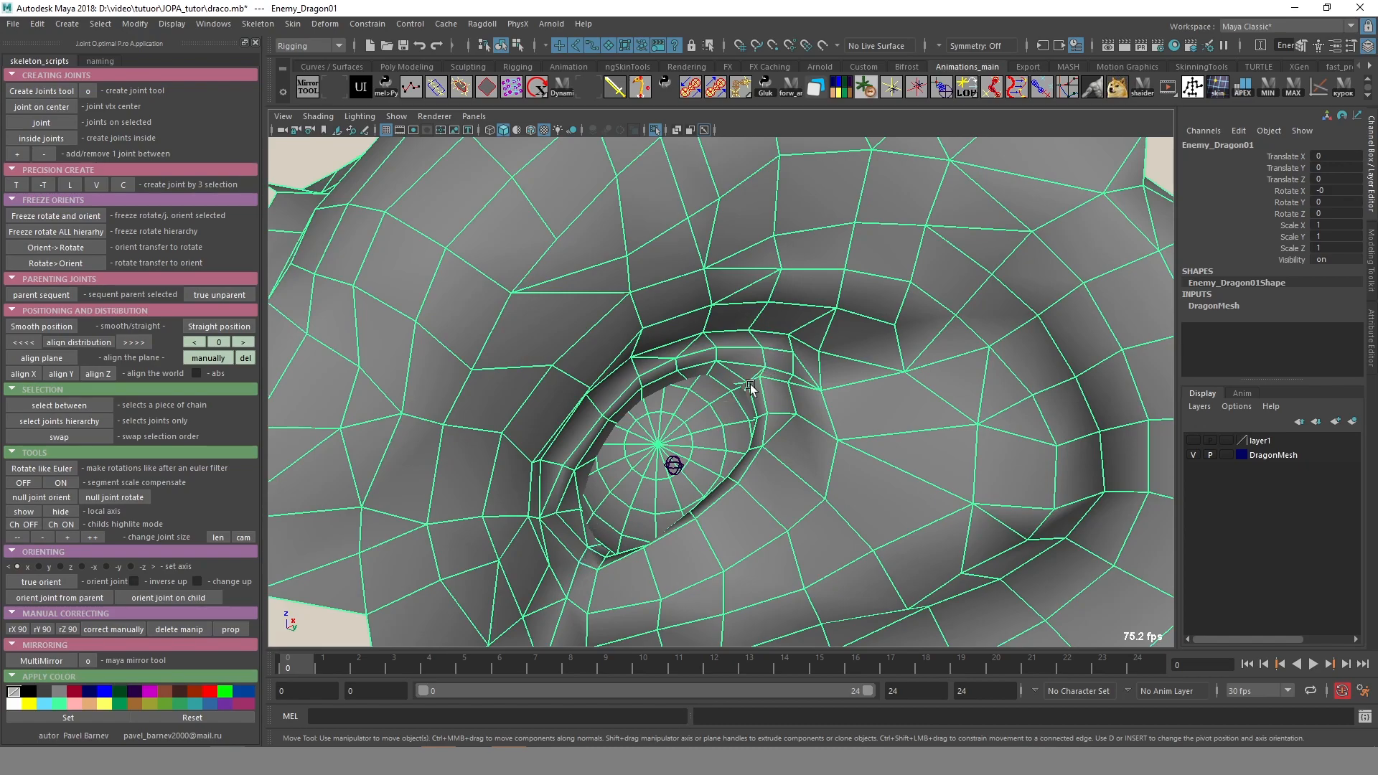
pyautogui.keyDown('alt'); pyautogui.moveTo(623, 553); pyautogui.dragTo(566, 575); pyautogui.keyUp('alt')
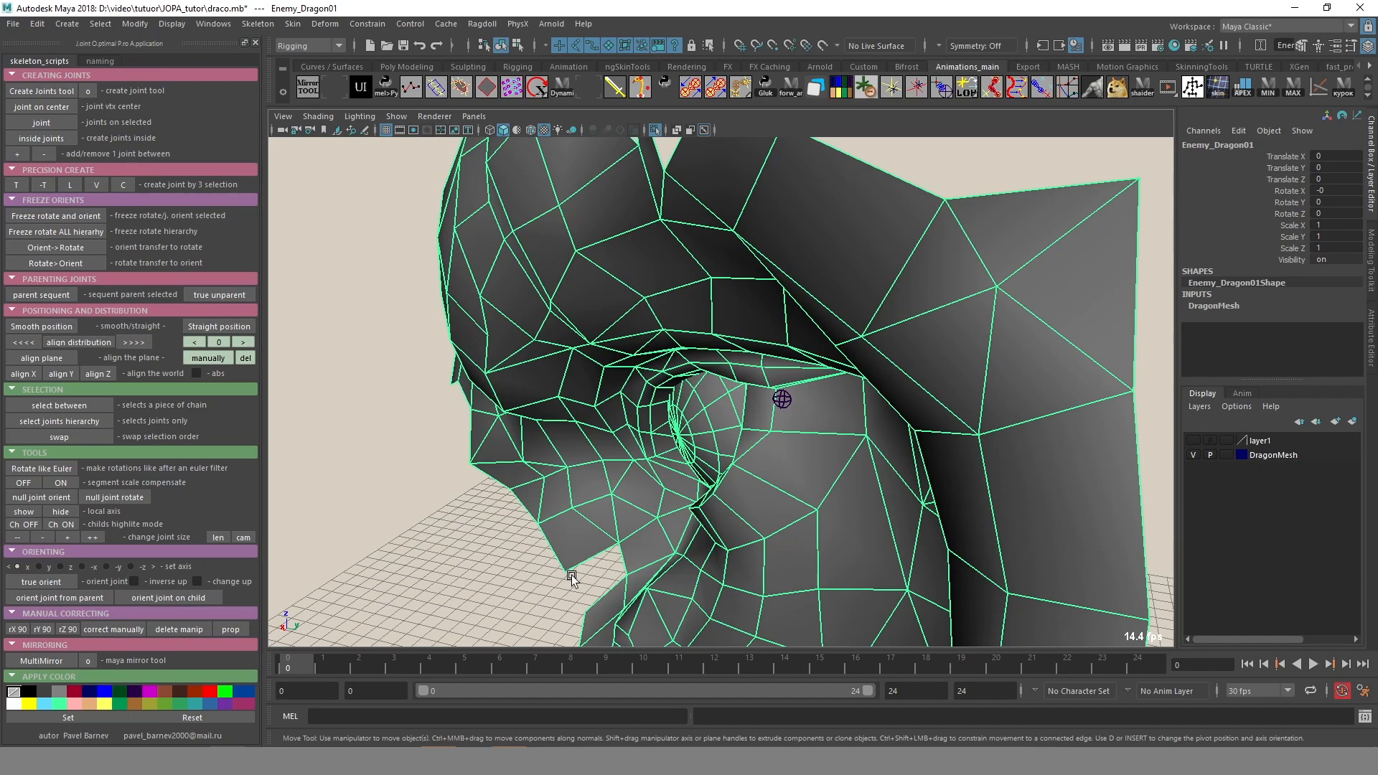
pyautogui.keyDown('alt'); pyautogui.moveTo(678, 534); pyautogui.dragTo(687, 411); pyautogui.keyUp('alt')
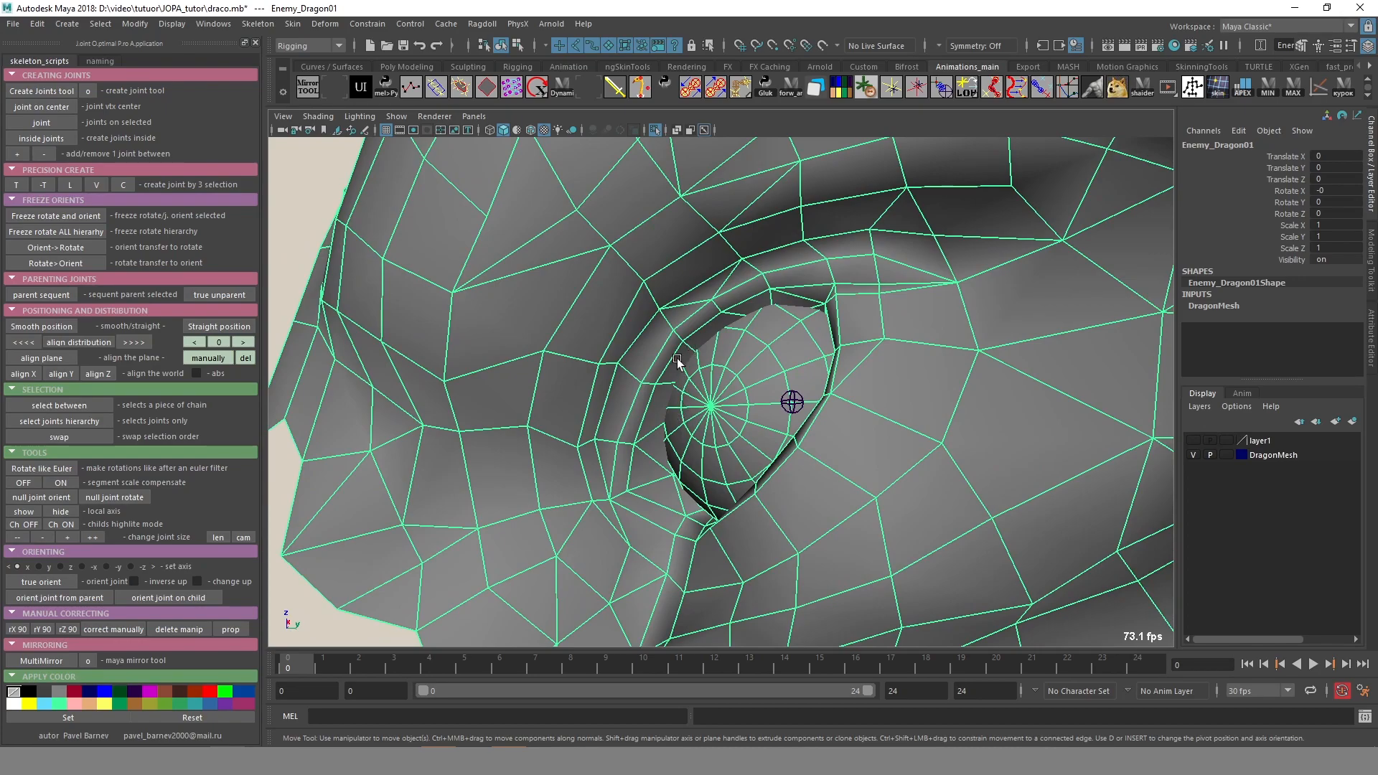
pyautogui.keyDown('alt'); pyautogui.moveTo(767, 470); pyautogui.dragTo(720, 466); pyautogui.keyUp('alt')
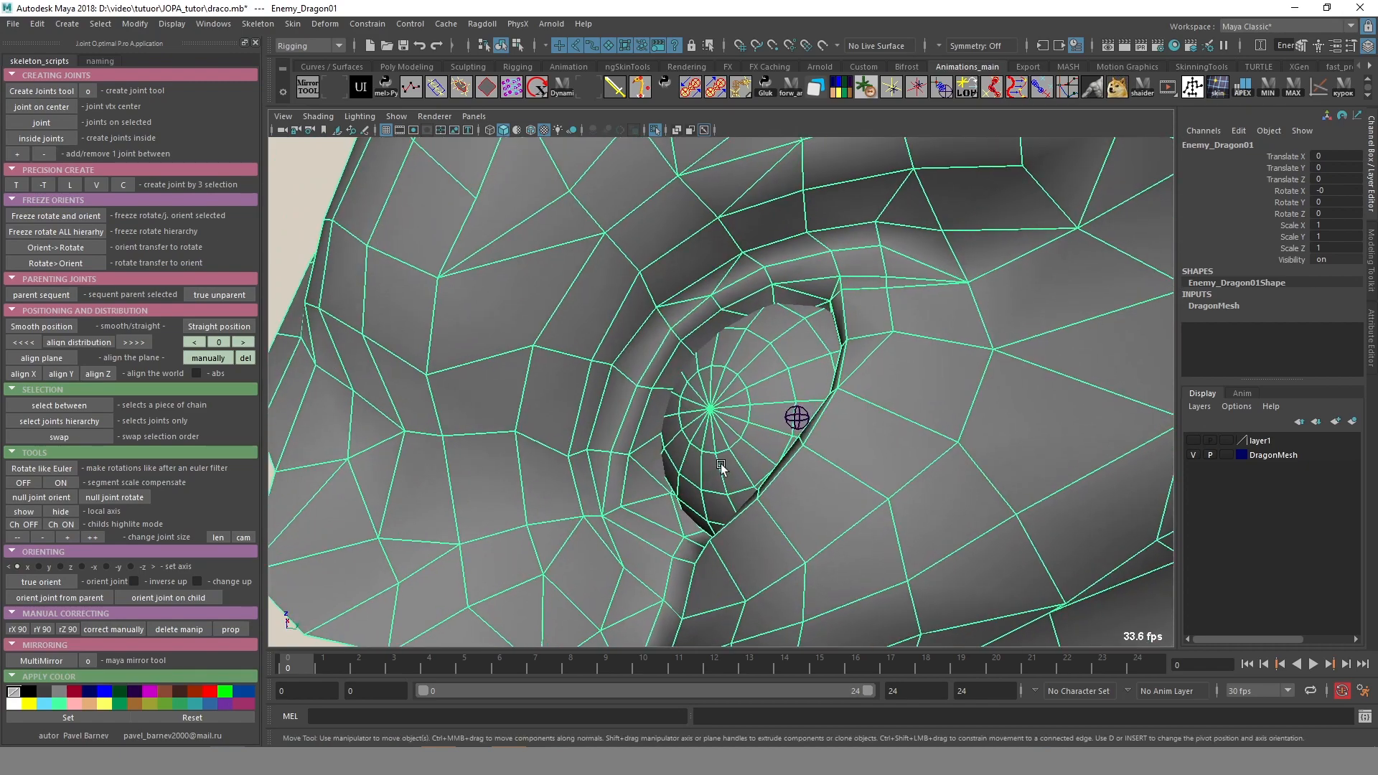
pyautogui.click(678, 364)
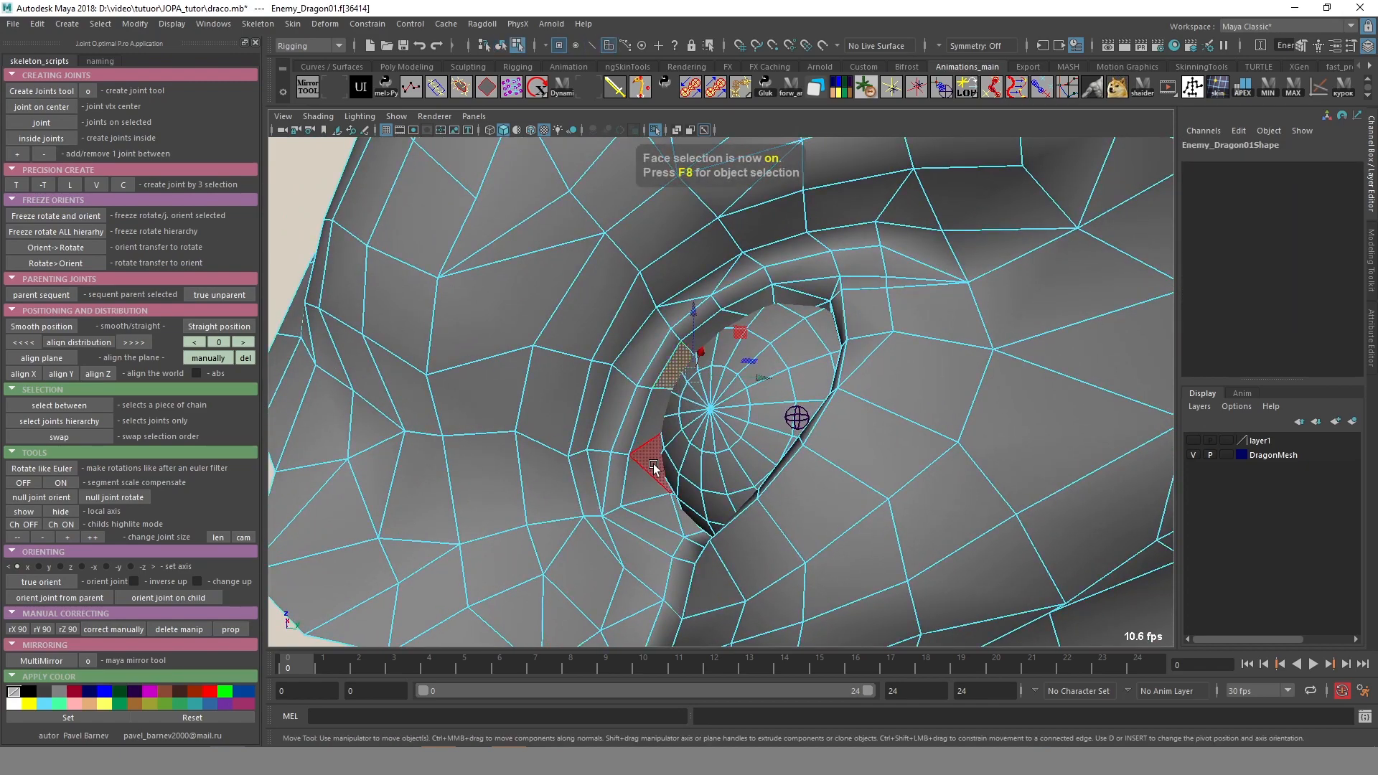
pyautogui.keyDown('alt'); pyautogui.moveTo(672, 446); pyautogui.dragTo(748, 432); pyautogui.keyUp('alt')
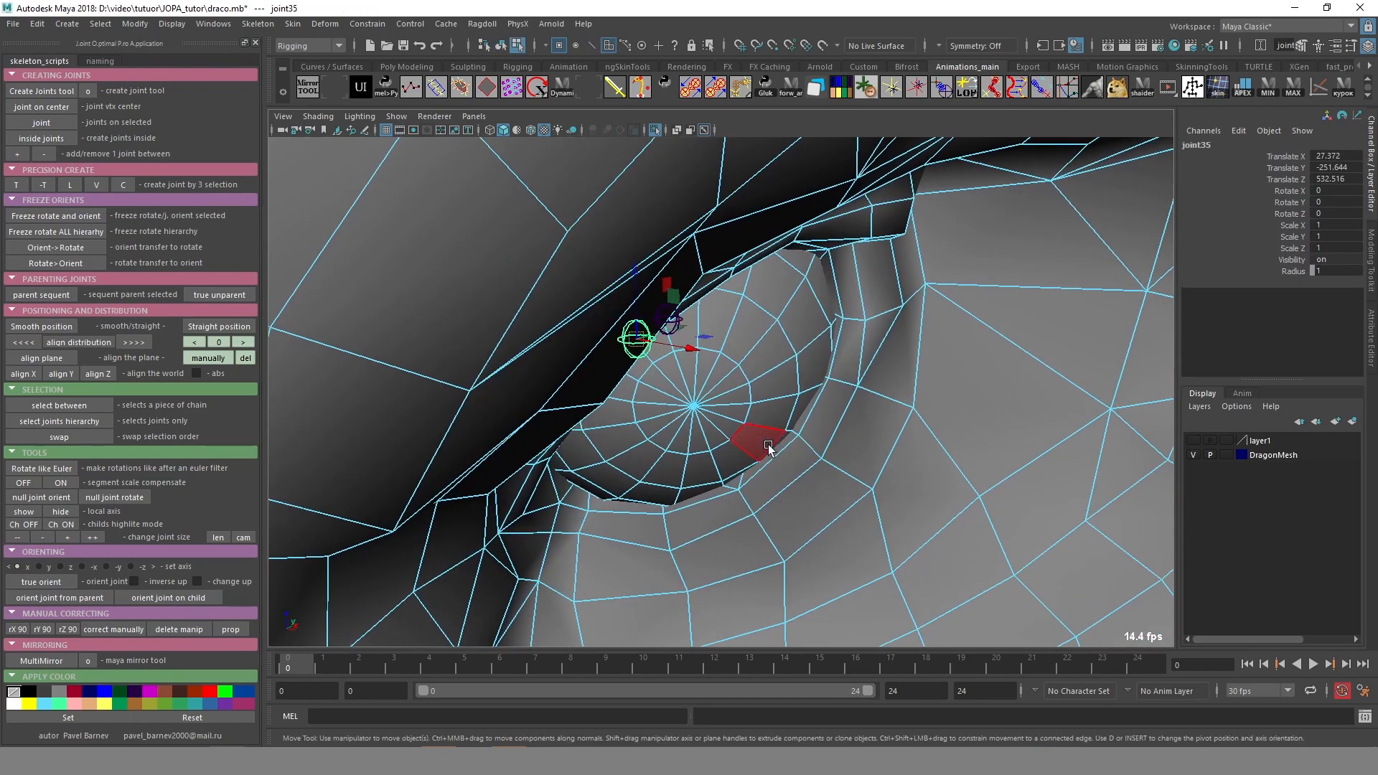
pyautogui.click(768, 446)
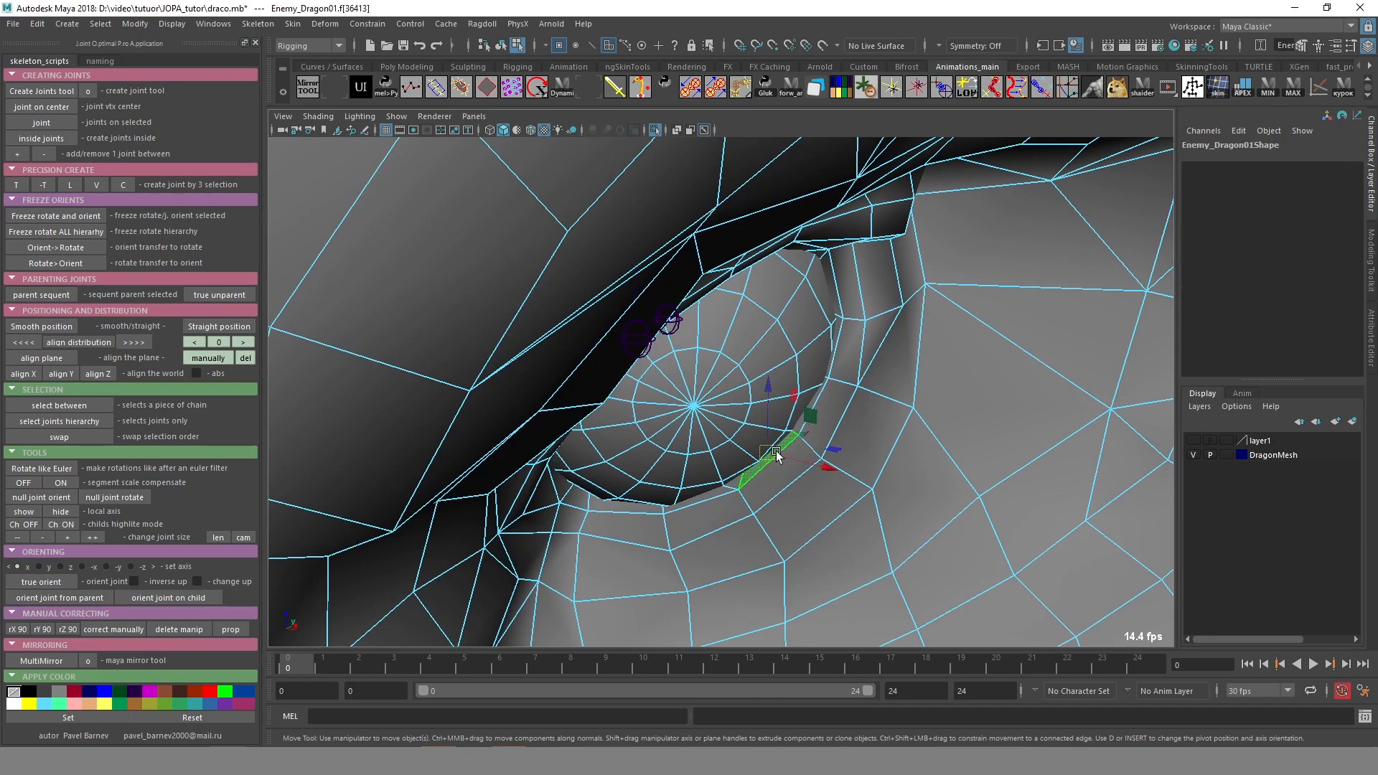
pyautogui.click(776, 451)
pyautogui.press('F8')
# Select the two eyelid joints followed by the joint at the eye's outer side, and create a precision joint in V mode.
pyautogui.keyDown('alt'); pyautogui.moveTo(770, 455); pyautogui.dragTo(688, 369); pyautogui.keyUp('alt')
pyautogui.click(657, 350)
pyautogui.click(815, 479)
pyautogui.keyDown('alt'); pyautogui.moveTo(894, 529); pyautogui.dragTo(730, 355); pyautogui.keyUp('alt')
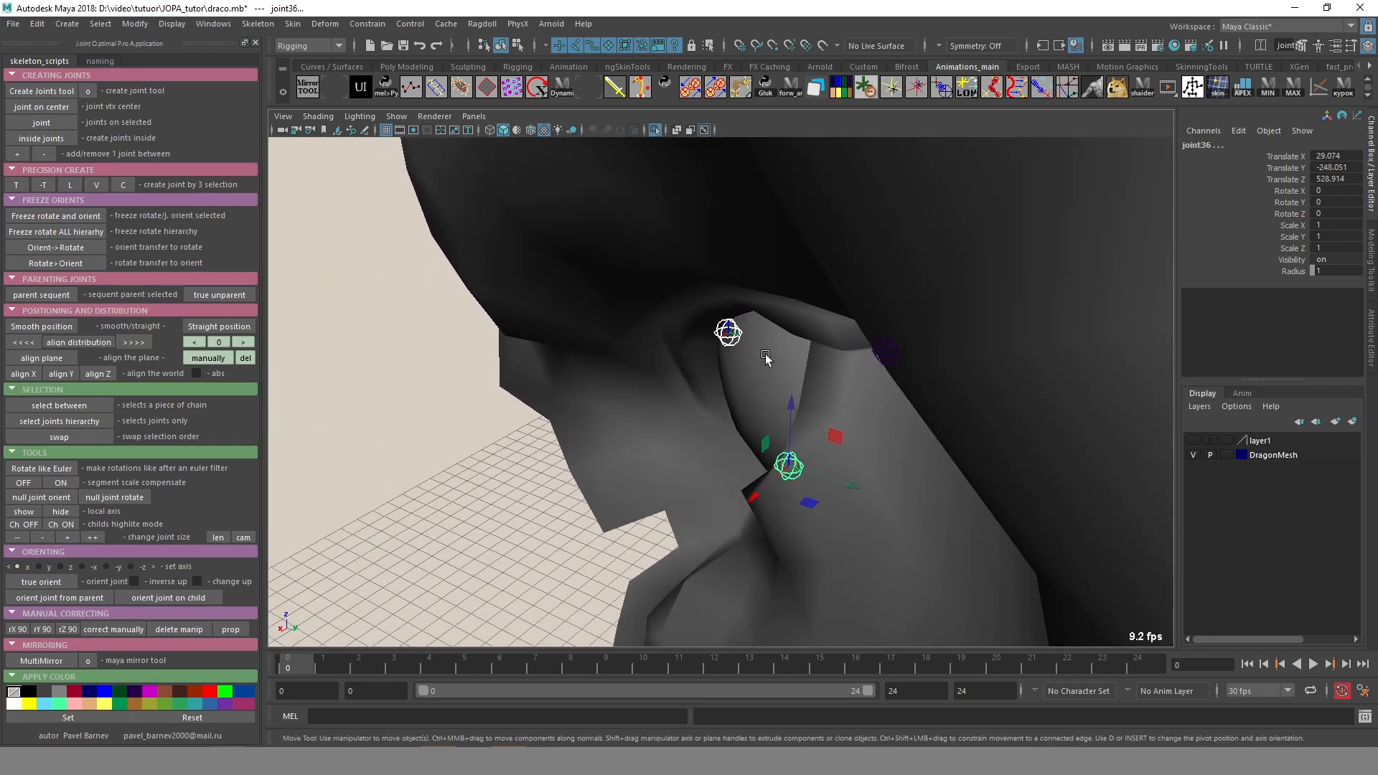
pyautogui.keyDown('alt'); pyautogui.moveTo(729, 365); pyautogui.dragTo(836, 353); pyautogui.keyUp('alt')
pyautogui.click(828, 347)
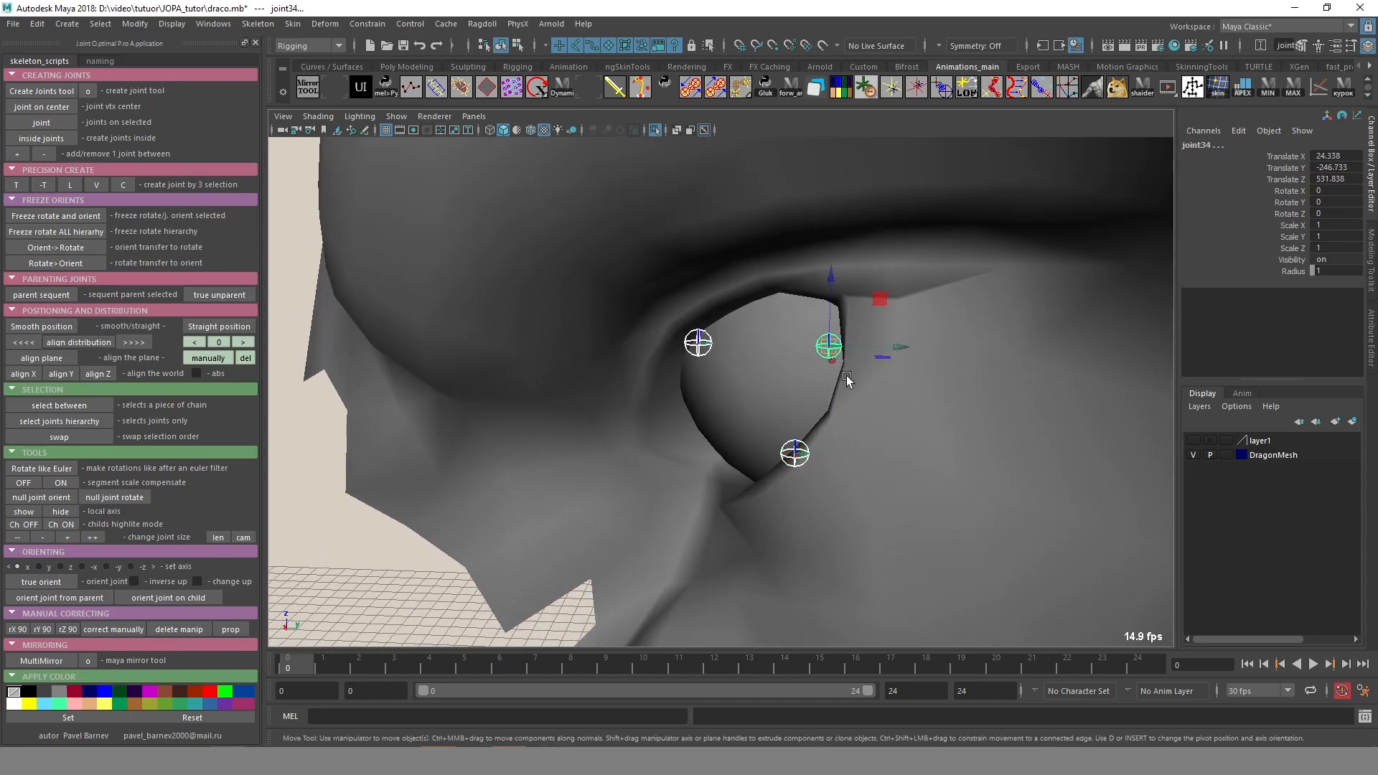
pyautogui.moveTo(962, 462)
pyautogui.keyDown('alt'); pyautogui.mouseDown()
pyautogui.moveTo(854, 495)
pyautogui.moveTo(952, 460)
pyautogui.mouseUp(); pyautogui.keyUp('alt')
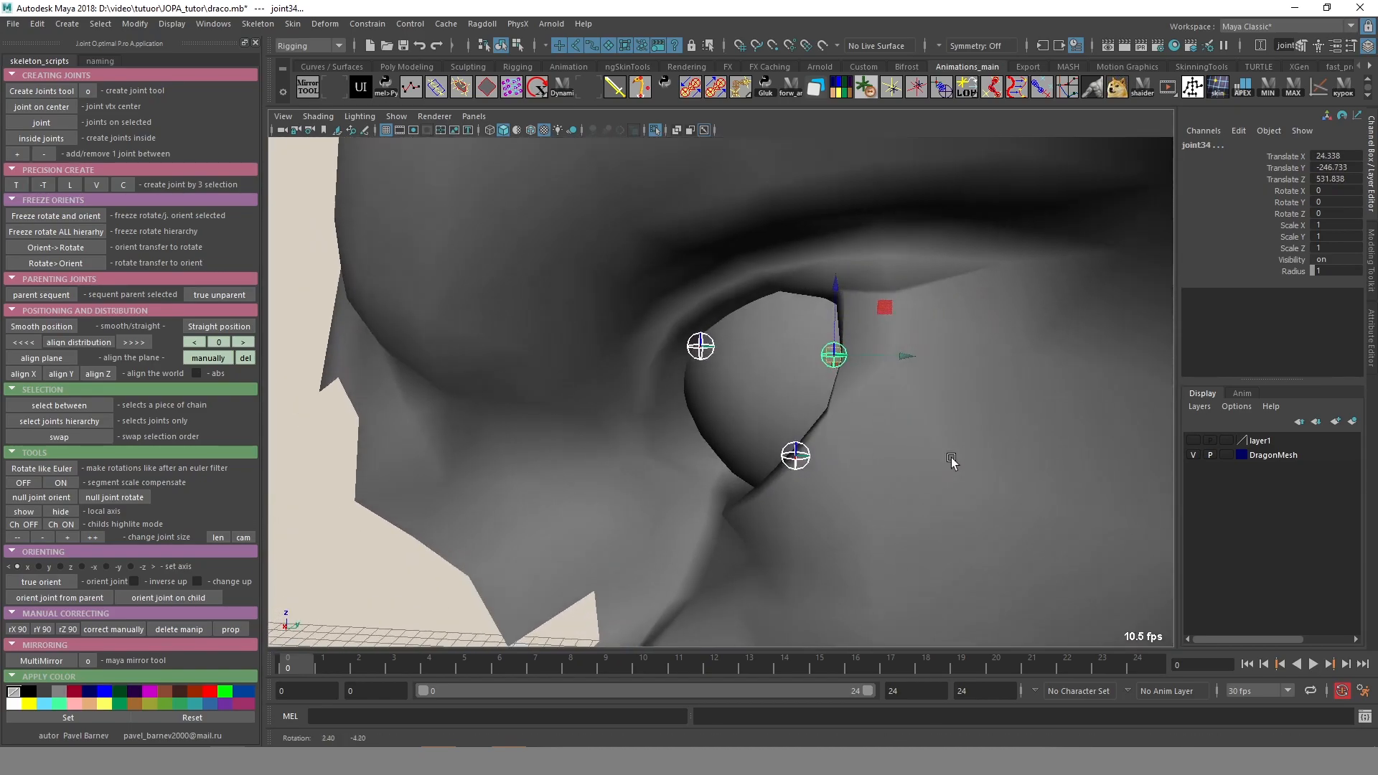
pyautogui.click(96, 187)
# Examine the position and orientation of the V-mode joint relative to the eyelid joints and eyeball, with X-ray display and solid shading.
pyautogui.moveTo(916, 415)
pyautogui.keyDown('alt'); pyautogui.mouseDown()
pyautogui.moveTo(912, 439)
pyautogui.moveTo(902, 434)
pyautogui.mouseUp(); pyautogui.keyUp('alt')
pyautogui.hotkey('alt', 'x')
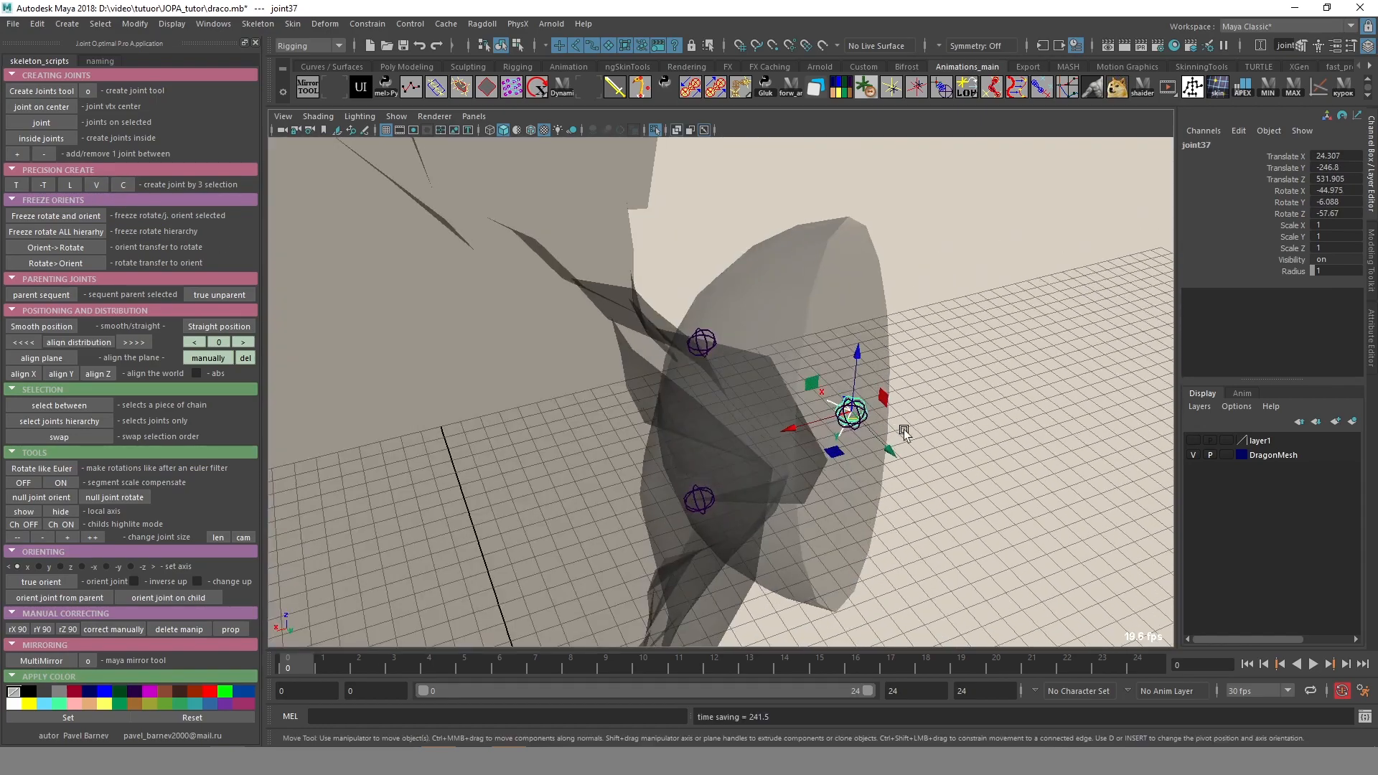
pyautogui.keyDown('alt'); pyautogui.moveTo(901, 433); pyautogui.dragTo(1065, 474, button='right'); pyautogui.keyUp('alt')
pyautogui.moveTo(1063, 471)
pyautogui.keyDown('alt'); pyautogui.mouseDown()
pyautogui.moveTo(1018, 497)
pyautogui.moveTo(954, 474)
pyautogui.moveTo(923, 421)
pyautogui.moveTo(843, 420)
pyautogui.moveTo(944, 440)
pyautogui.moveTo(950, 470)
pyautogui.mouseUp(); pyautogui.keyUp('alt')
pyautogui.hotkey('alt', 'x')
pyautogui.press('e')
pyautogui.keyDown('alt'); pyautogui.moveTo(709, 384); pyautogui.dragTo(713, 379); pyautogui.keyUp('alt')
pyautogui.keyDown('alt'); pyautogui.moveTo(689, 430); pyautogui.dragTo(648, 362); pyautogui.keyUp('alt')
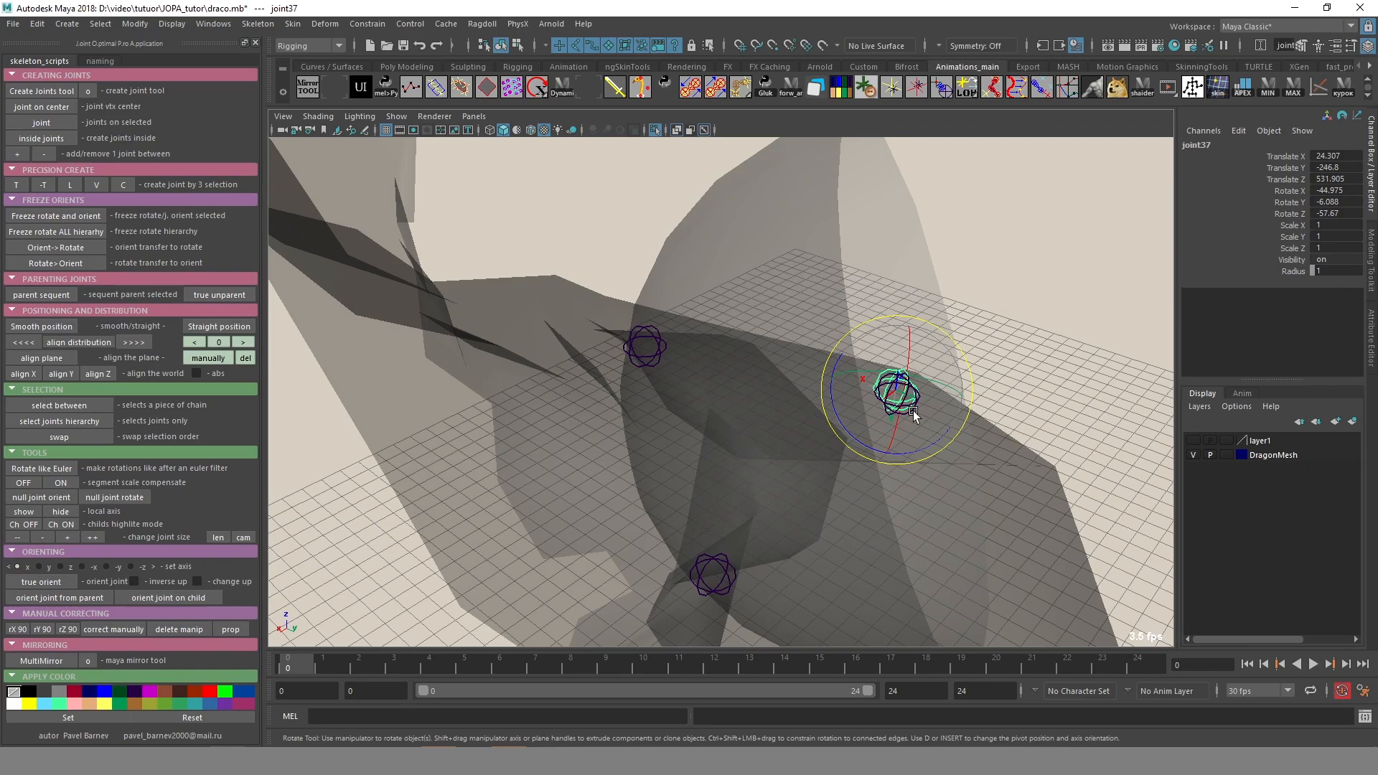
pyautogui.keyDown('alt'); pyautogui.moveTo(913, 411); pyautogui.dragTo(638, 385, button='right'); pyautogui.keyUp('alt')
pyautogui.hotkey('alt', 'x')
pyautogui.moveTo(639, 384)
pyautogui.keyDown('alt'); pyautogui.mouseDown()
pyautogui.moveTo(821, 403)
pyautogui.moveTo(808, 394)
pyautogui.moveTo(787, 442)
pyautogui.moveTo(708, 485)
pyautogui.moveTo(949, 493)
pyautogui.mouseUp(); pyautogui.keyUp('alt')
pyautogui.hotkey('alt', 'x')
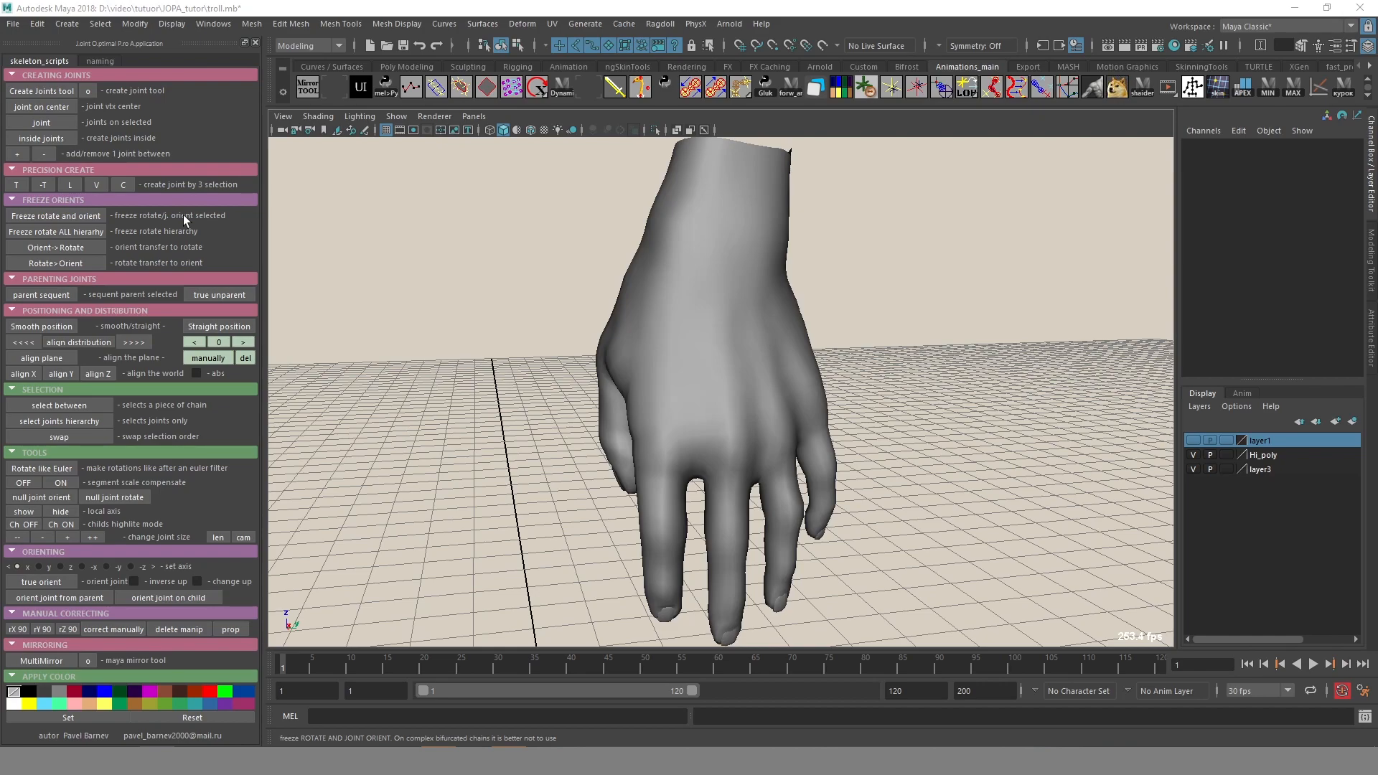
# Select the troll's hand mesh and examine the back of the hand and the fingers from several sides.
pyautogui.click(763, 391)
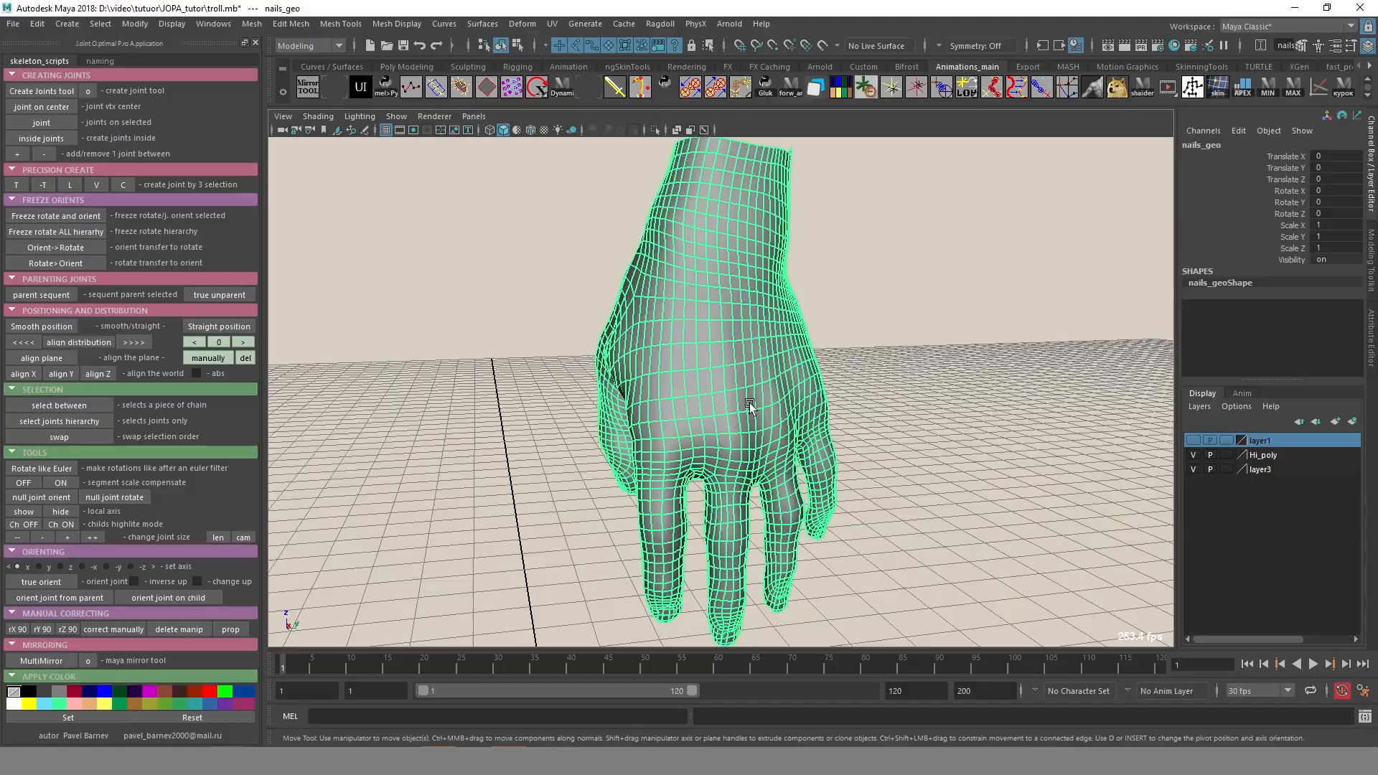
pyautogui.keyDown('alt'); pyautogui.moveTo(753, 448); pyautogui.dragTo(880, 395); pyautogui.keyUp('alt')
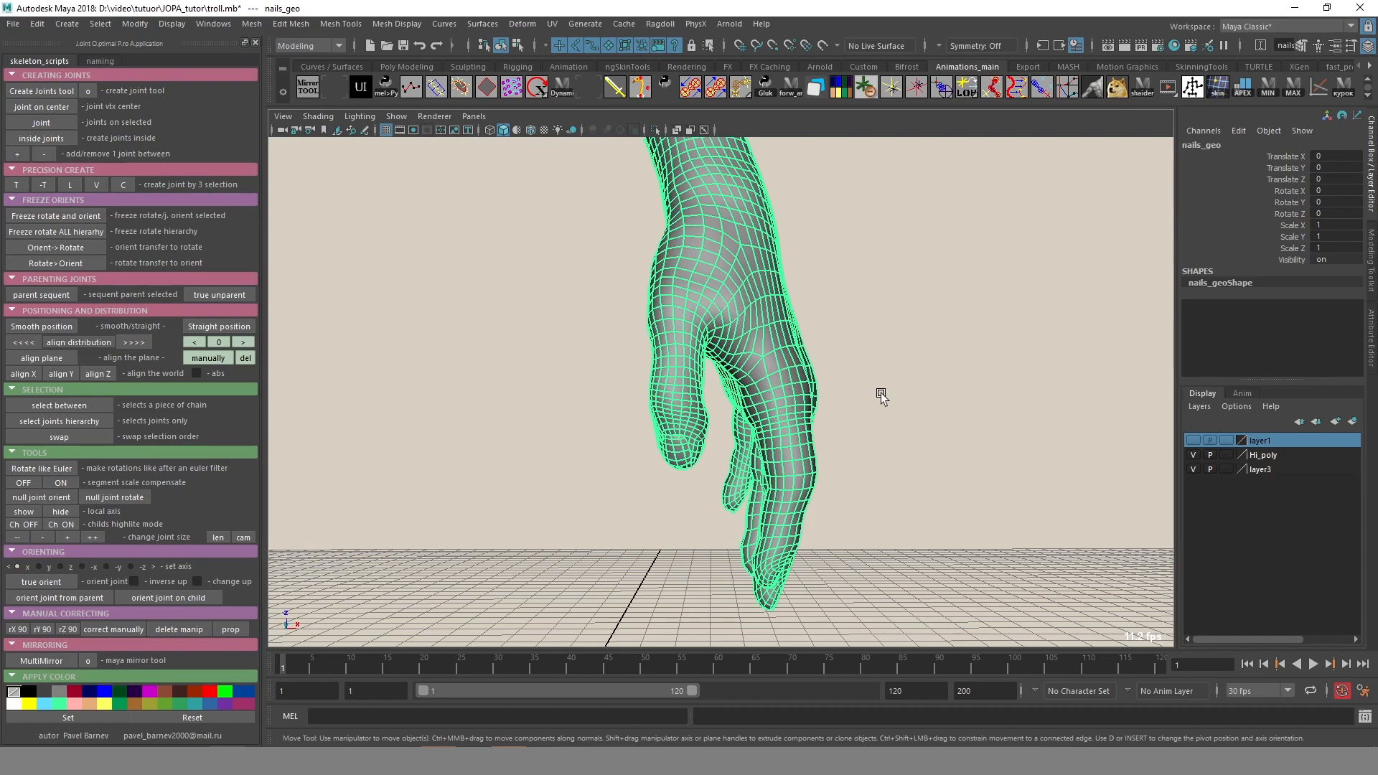
pyautogui.moveTo(885, 402)
pyautogui.keyDown('alt'); pyautogui.mouseDown()
pyautogui.moveTo(758, 412)
pyautogui.moveTo(861, 403)
pyautogui.mouseUp(); pyautogui.keyUp('alt')
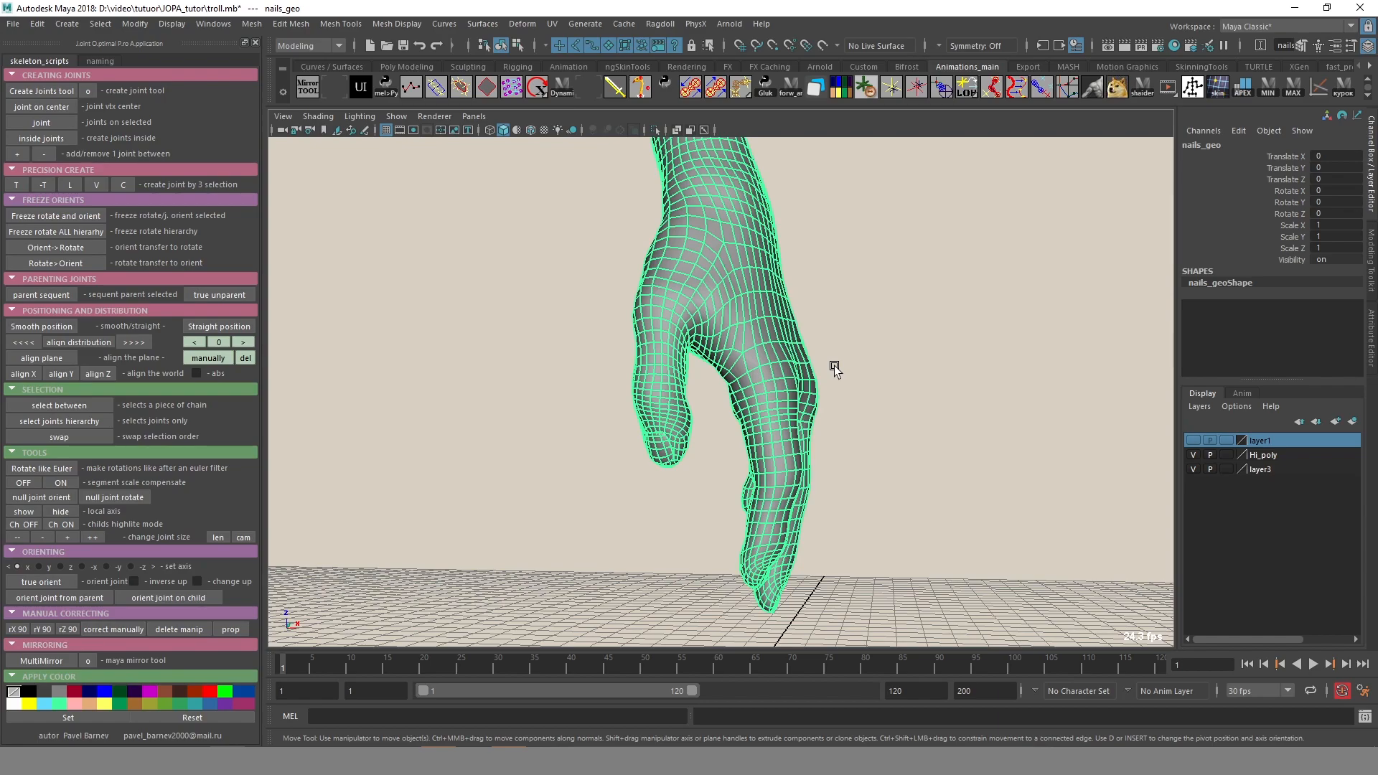
pyautogui.keyDown('alt'); pyautogui.moveTo(834, 364); pyautogui.dragTo(824, 377); pyautogui.keyUp('alt')
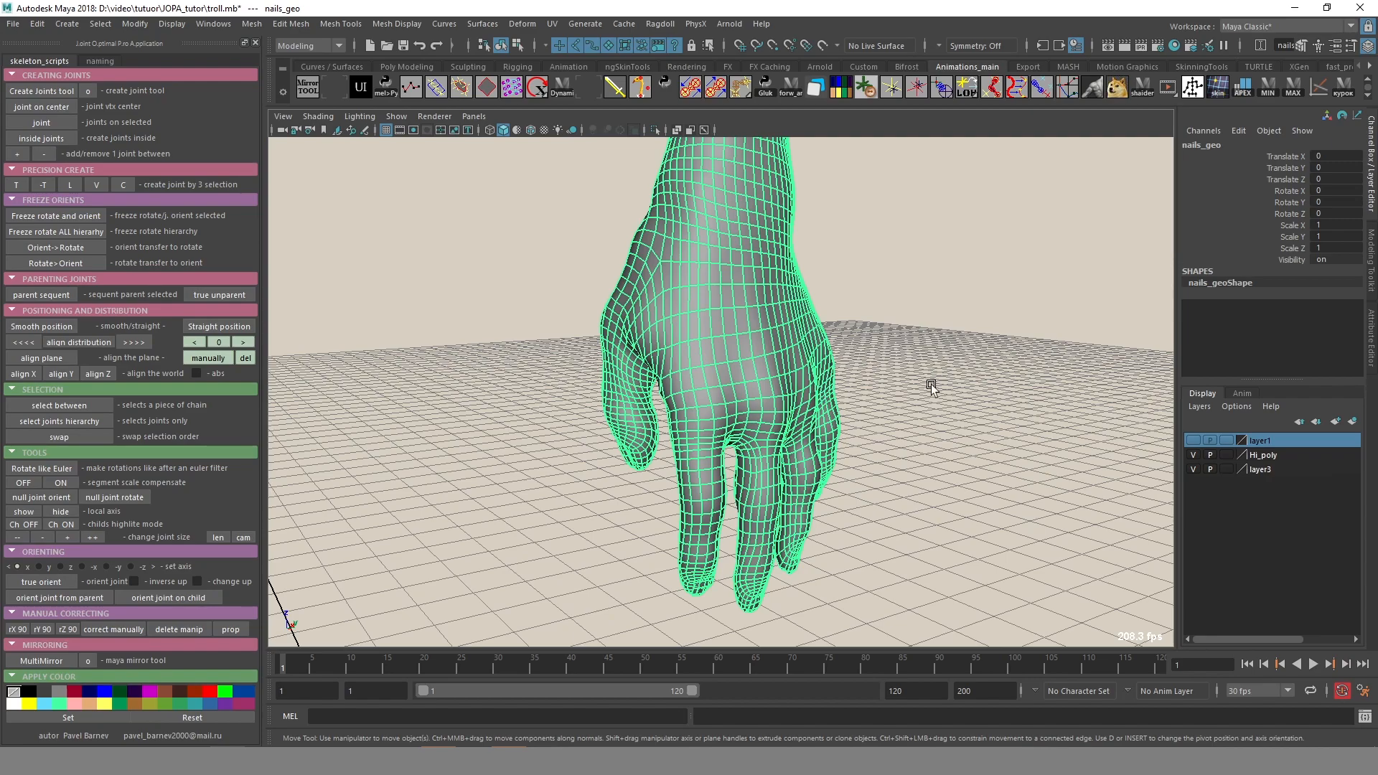
pyautogui.keyDown('alt'); pyautogui.moveTo(801, 415); pyautogui.dragTo(850, 304); pyautogui.keyUp('alt')
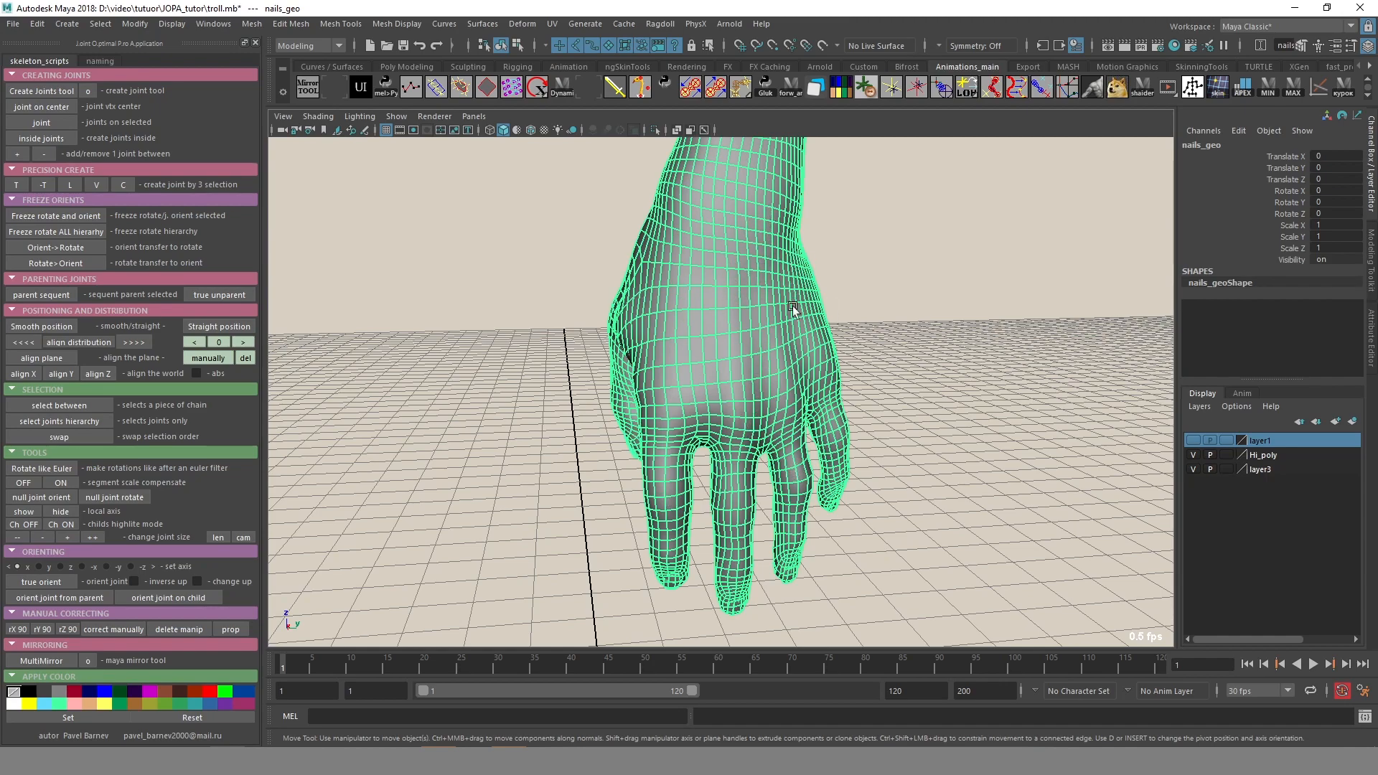
pyautogui.keyDown('alt'); pyautogui.moveTo(754, 442); pyautogui.dragTo(924, 455); pyautogui.keyUp('alt')
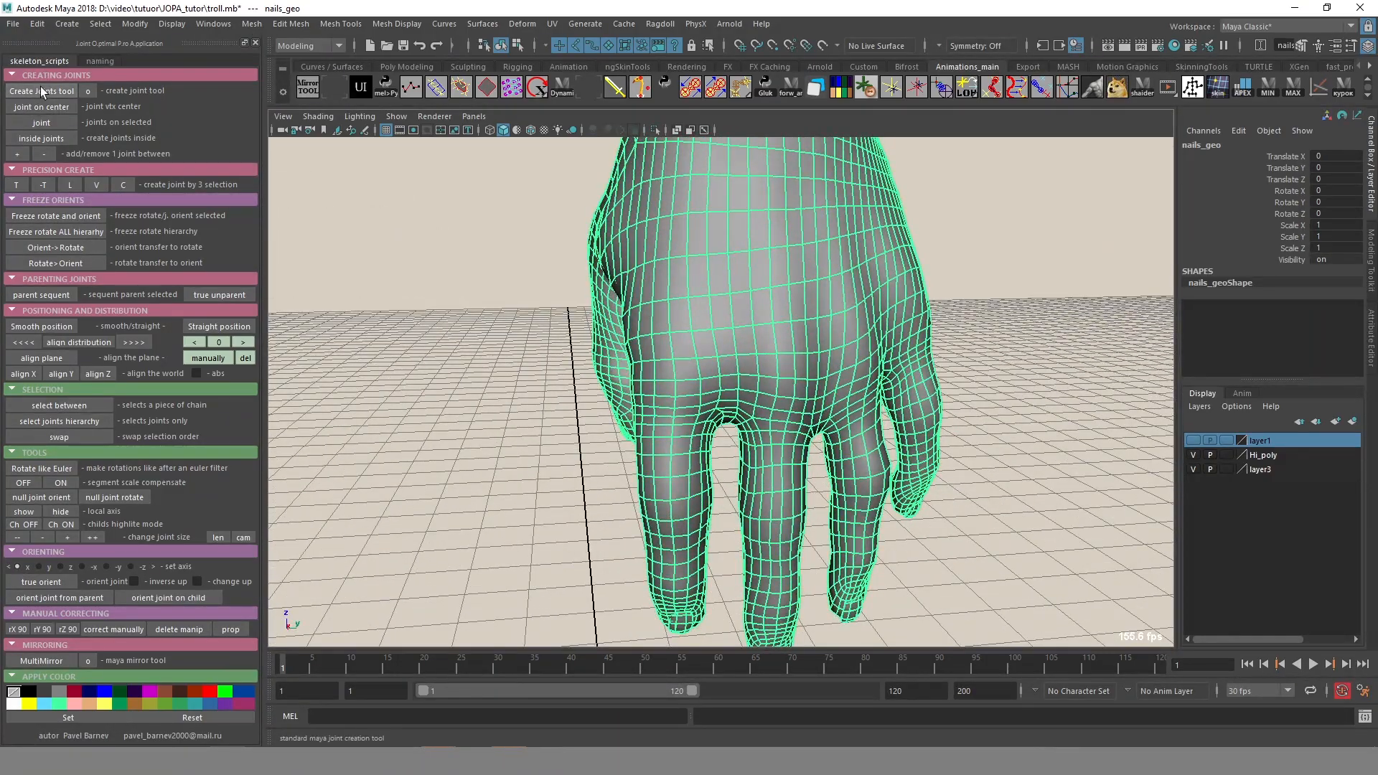
pyautogui.scroll(2, 677, 384)
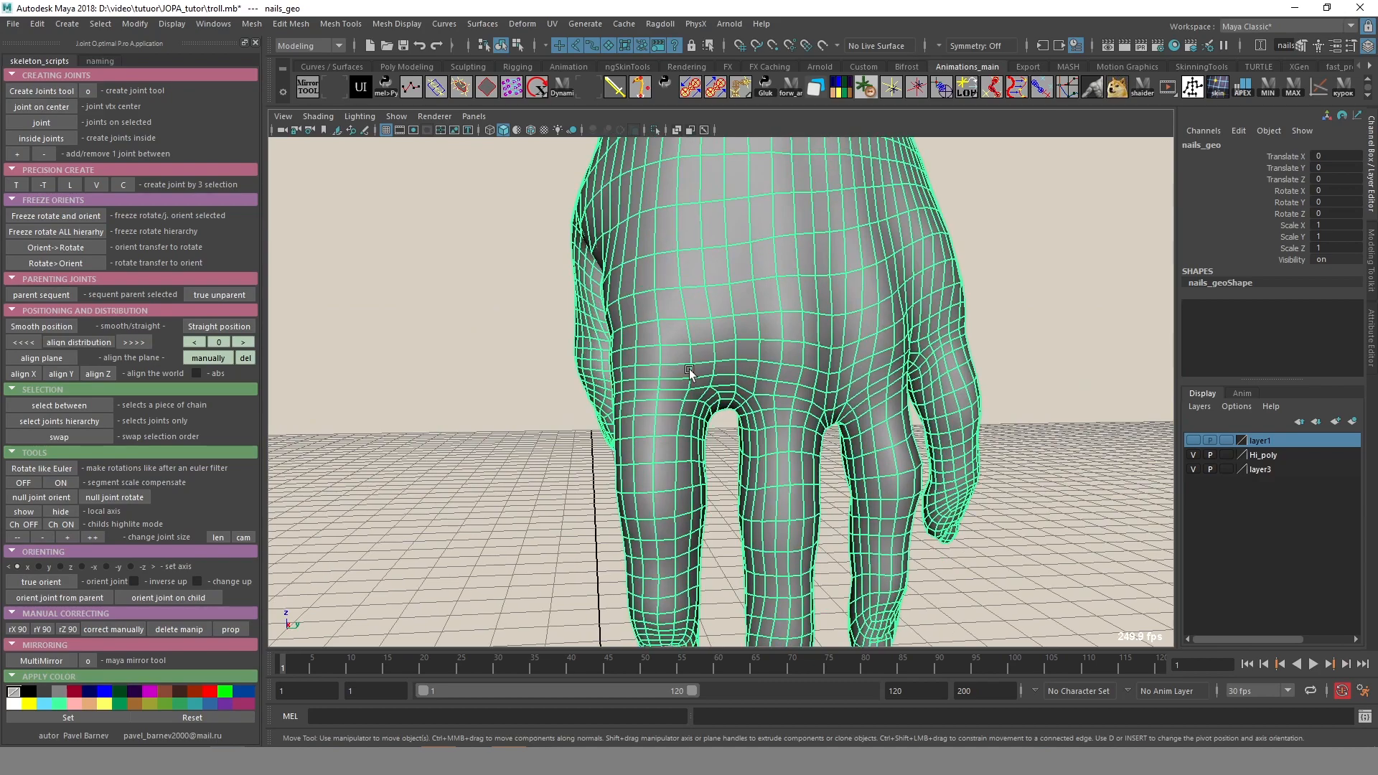
# Select faces along the back of the index finger, from the metacarpal to near the fingertip, and create a joint chain on them.
pyautogui.press('F11')
pyautogui.keyDown('alt'); pyautogui.moveTo(688, 371); pyautogui.dragTo(689, 266); pyautogui.keyUp('alt')
pyautogui.click(689, 265)
pyautogui.keyDown('alt'); pyautogui.moveTo(691, 415); pyautogui.dragTo(721, 425); pyautogui.keyUp('alt')
pyautogui.keyDown('shift'); pyautogui.click(684, 442); pyautogui.keyUp('shift')
pyautogui.keyDown('shift'); pyautogui.click(684, 500); pyautogui.keyUp('shift')
pyautogui.click(42, 122)
# Select faces along the back of the middle finger, from the metacarpal to near the fingertip, and create a joint chain on them.
pyautogui.keyDown('alt'); pyautogui.moveTo(703, 359); pyautogui.dragTo(683, 300); pyautogui.keyUp('alt')
pyautogui.moveTo(717, 179); pyautogui.dragTo(718, 253, button='right')
pyautogui.keyDown('alt'); pyautogui.moveTo(719, 302); pyautogui.dragTo(723, 391); pyautogui.keyUp('alt')
pyautogui.click(719, 252)
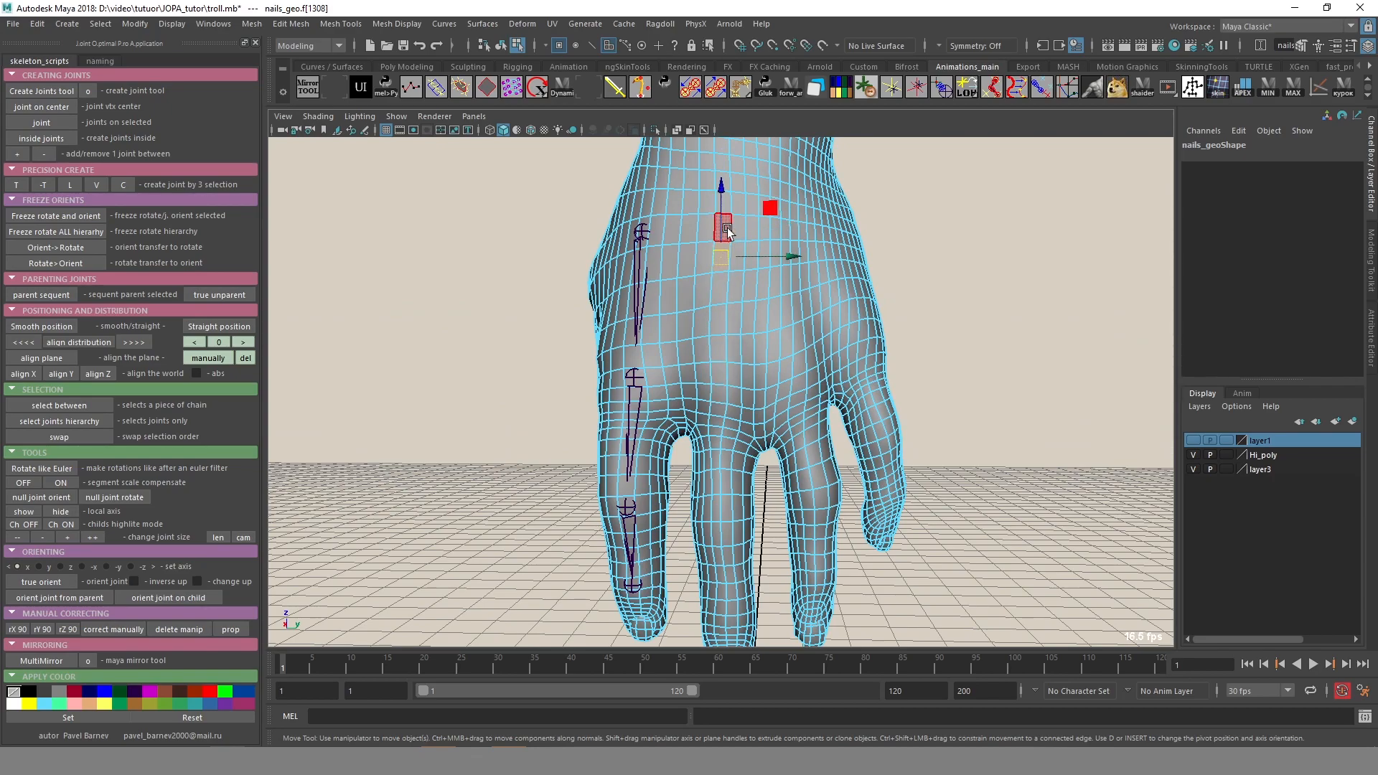
pyautogui.click(725, 403)
pyautogui.keyDown('alt'); pyautogui.moveTo(731, 409); pyautogui.dragTo(742, 462); pyautogui.keyUp('alt')
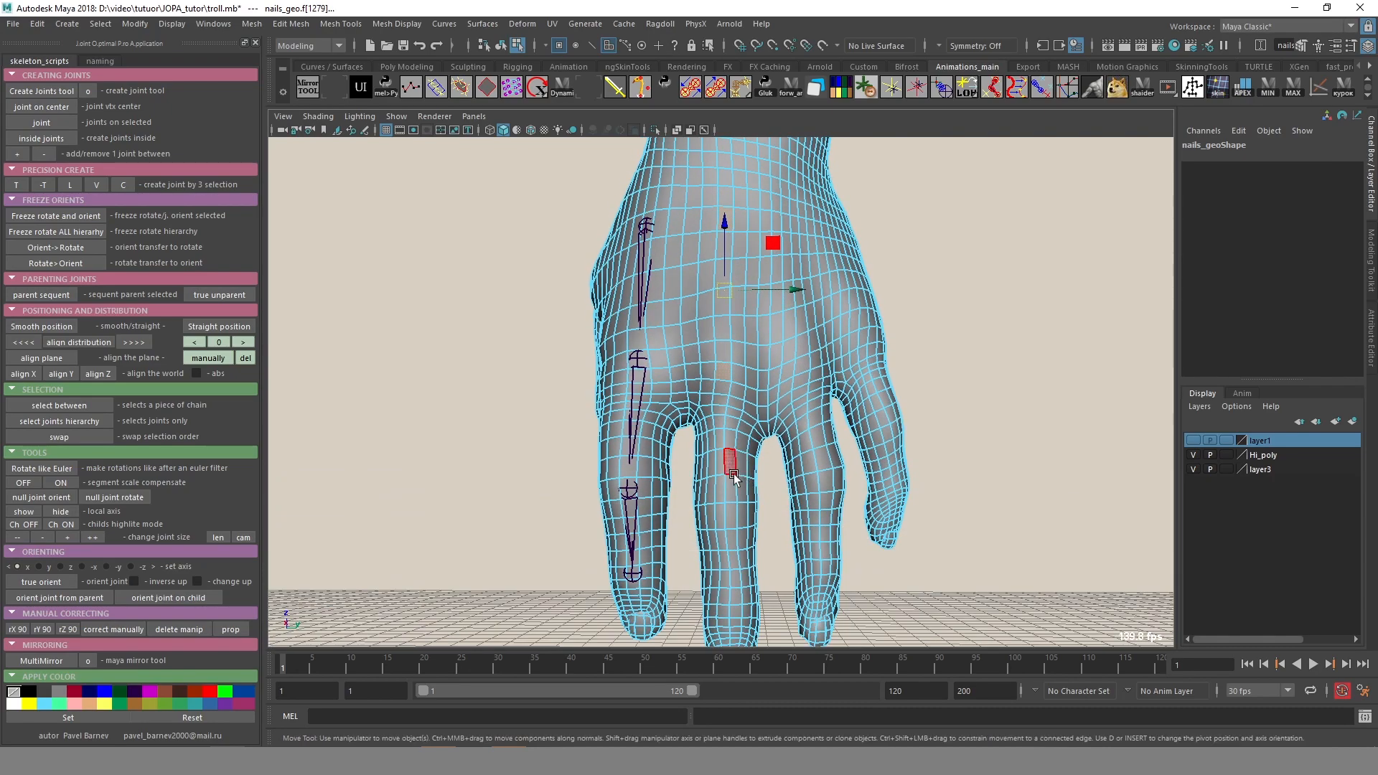
pyautogui.moveTo(720, 515)
pyautogui.keyDown('alt'); pyautogui.mouseDown()
pyautogui.moveTo(751, 449)
pyautogui.moveTo(729, 490)
pyautogui.mouseUp(); pyautogui.keyUp('alt')
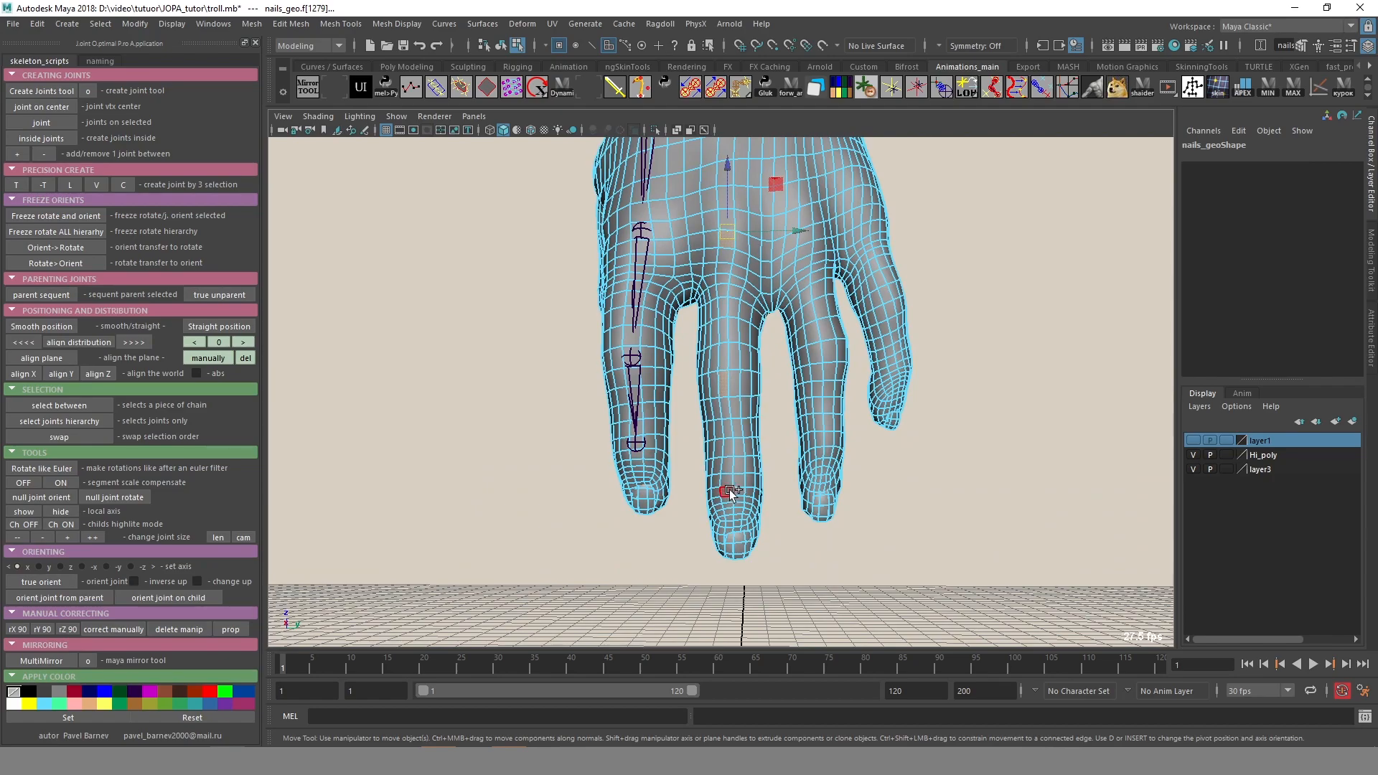
pyautogui.keyDown('shift'); pyautogui.click(729, 467); pyautogui.keyUp('shift')
pyautogui.keyDown('alt'); pyautogui.moveTo(729, 468); pyautogui.dragTo(710, 518, button='middle'); pyautogui.keyUp('alt')
pyautogui.keyDown('alt'); pyautogui.moveTo(711, 518); pyautogui.dragTo(706, 556); pyautogui.keyUp('alt')
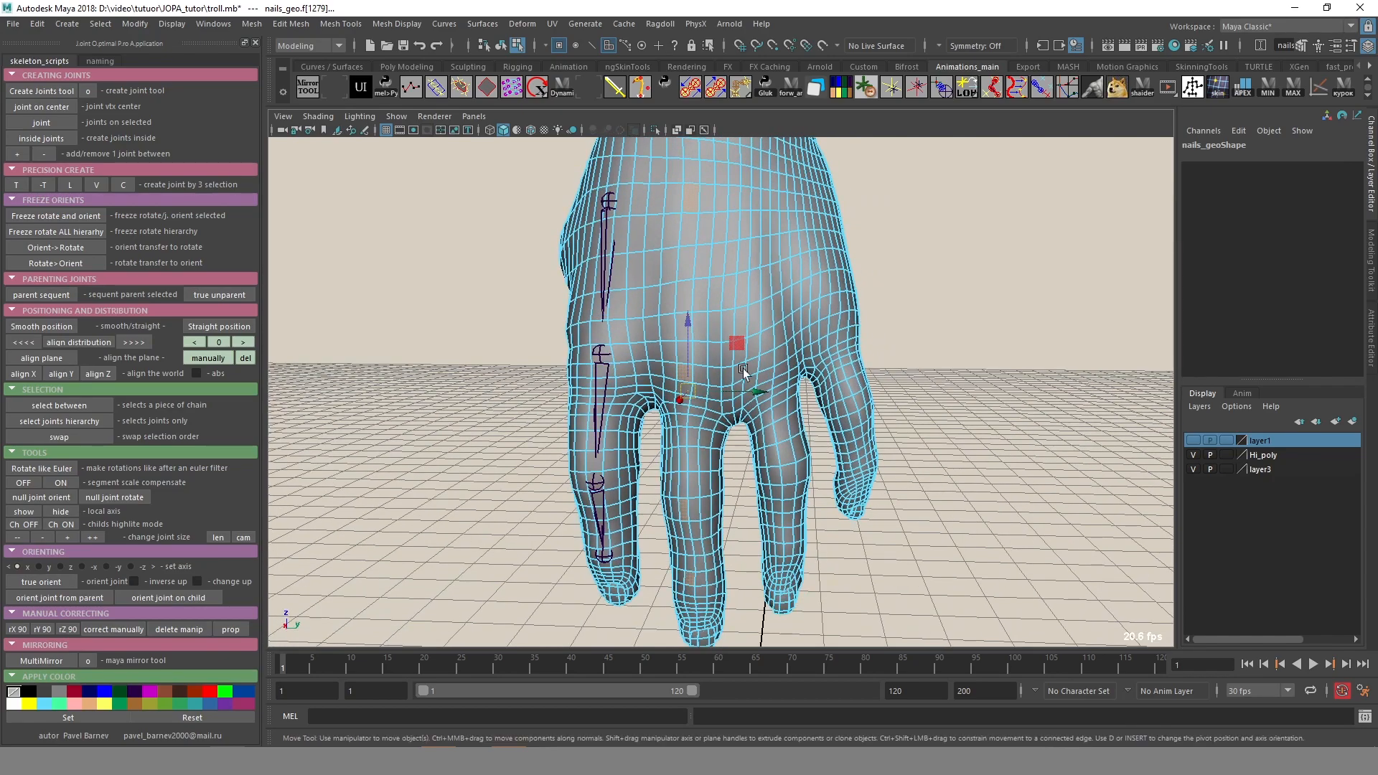
pyautogui.click(24, 123)
# Select faces along the back of the ring finger, from the metacarpal to near the fingertip, and create a joint chain on them.
pyautogui.keyDown('alt'); pyautogui.moveTo(855, 303); pyautogui.dragTo(768, 440); pyautogui.keyUp('alt')
pyautogui.click(729, 259)
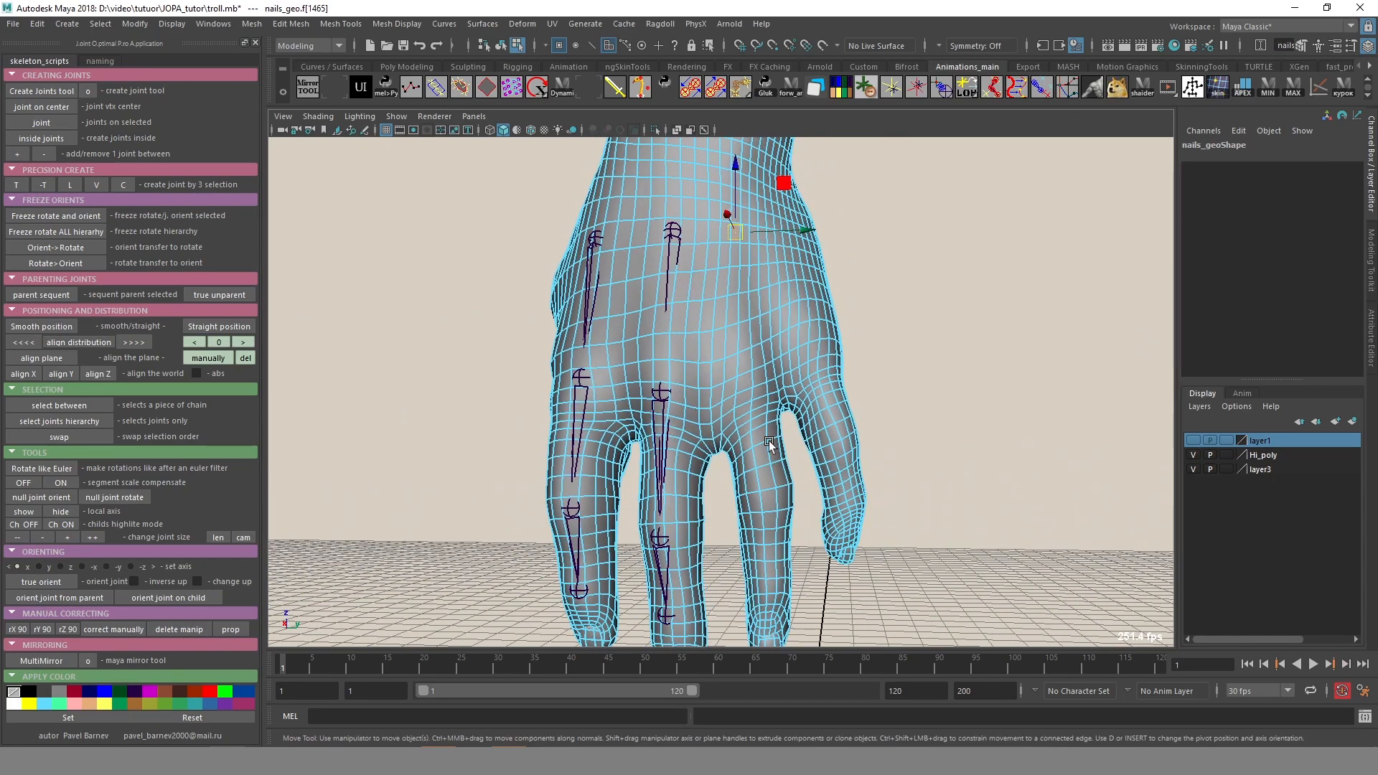
pyautogui.keyDown('shift'); pyautogui.click(769, 502); pyautogui.keyUp('shift')
pyautogui.keyDown('alt'); pyautogui.moveTo(799, 564); pyautogui.dragTo(773, 426, button='middle'); pyautogui.keyUp('alt')
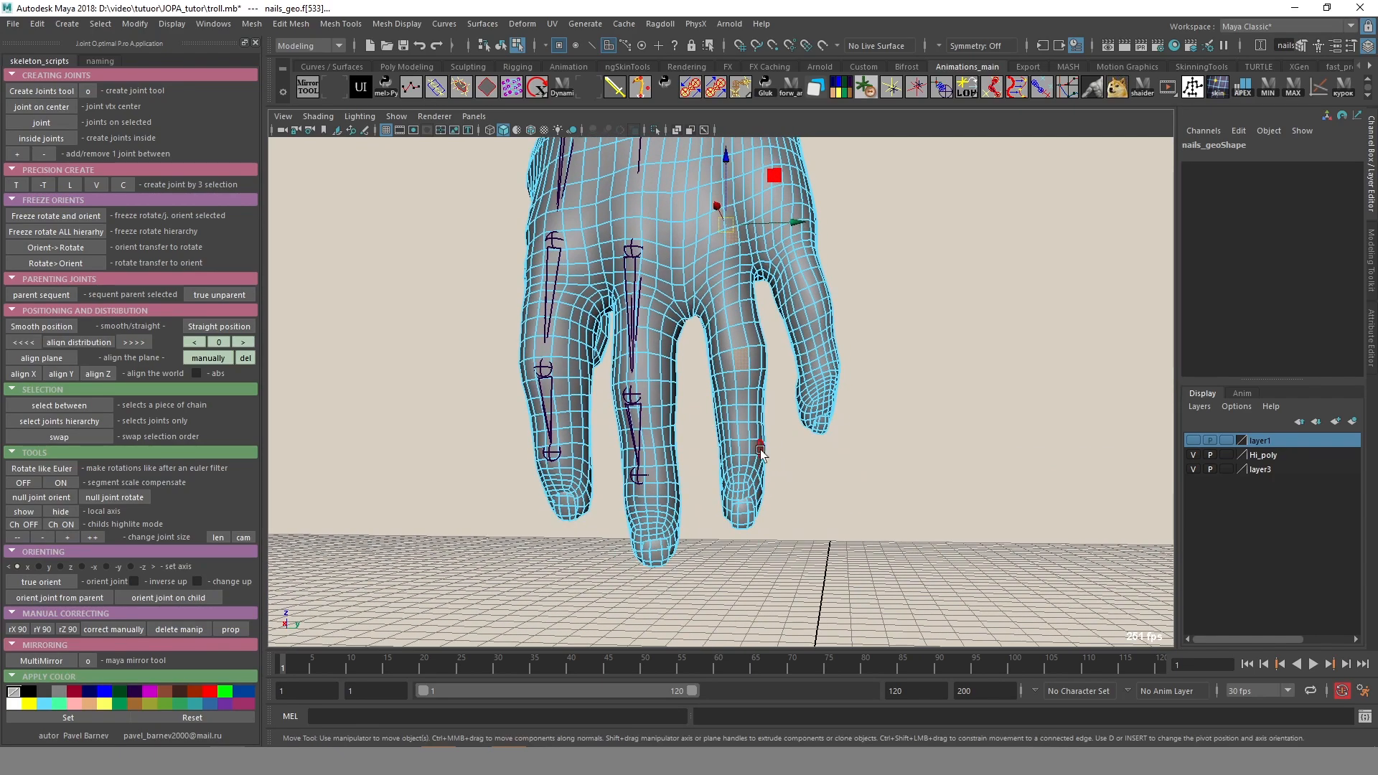
pyautogui.keyDown('shift'); pyautogui.click(742, 445); pyautogui.keyUp('shift')
pyautogui.click(37, 125)
# Select faces along the back of the little finger, from the metacarpal to near the fingertip, and create a joint chain on them.
pyautogui.keyDown('alt'); pyautogui.moveTo(924, 251); pyautogui.dragTo(917, 385, button='middle'); pyautogui.keyUp('alt')
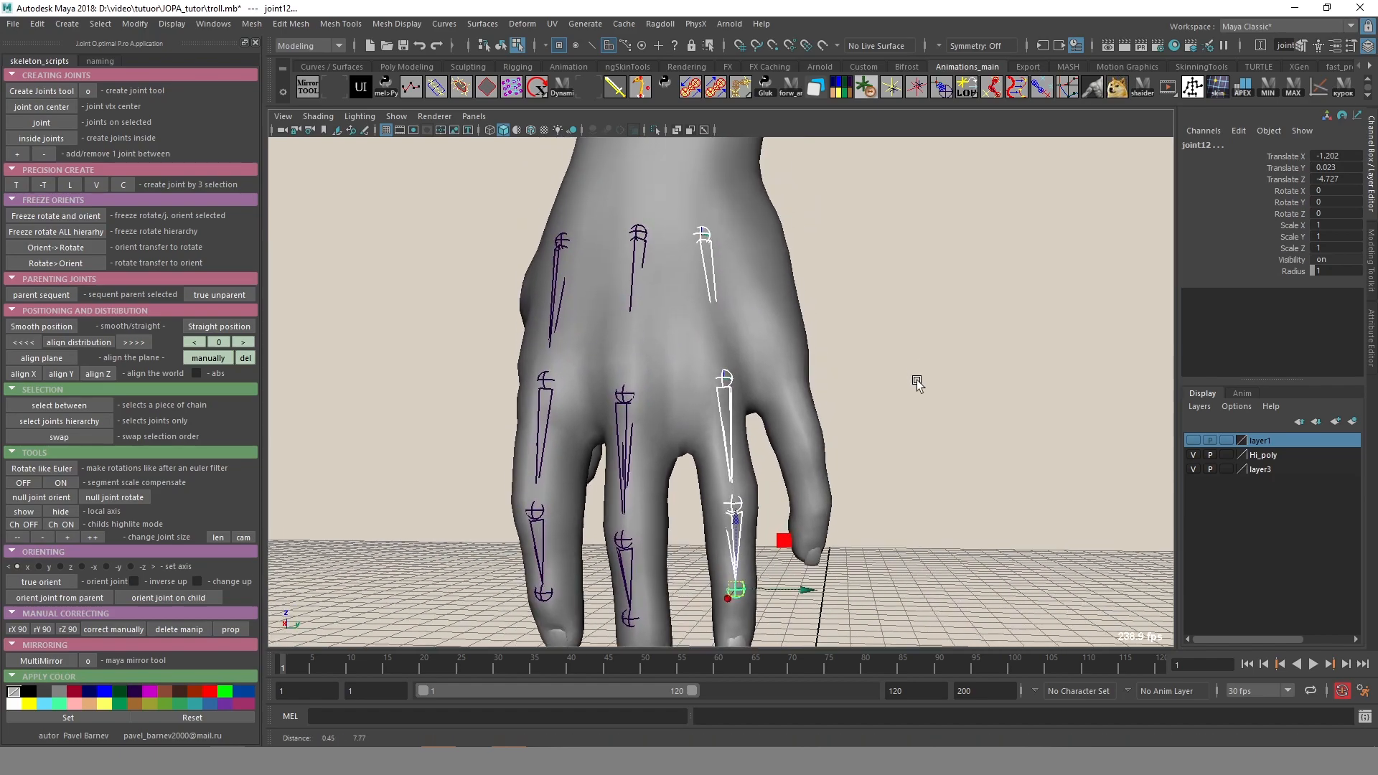
pyautogui.keyDown('alt'); pyautogui.moveTo(916, 384); pyautogui.dragTo(892, 407); pyautogui.keyUp('alt')
pyautogui.keyDown('alt'); pyautogui.moveTo(739, 239); pyautogui.dragTo(747, 273); pyautogui.keyUp('alt')
pyautogui.click(747, 273)
pyautogui.keyDown('alt'); pyautogui.moveTo(784, 341); pyautogui.dragTo(826, 451); pyautogui.keyUp('alt')
pyautogui.keyDown('shift'); pyautogui.click(775, 375); pyautogui.keyUp('shift')
pyautogui.keyDown('shift'); pyautogui.click(800, 460); pyautogui.keyUp('shift')
pyautogui.keyDown('alt'); pyautogui.moveTo(823, 511); pyautogui.dragTo(797, 502); pyautogui.keyUp('alt')
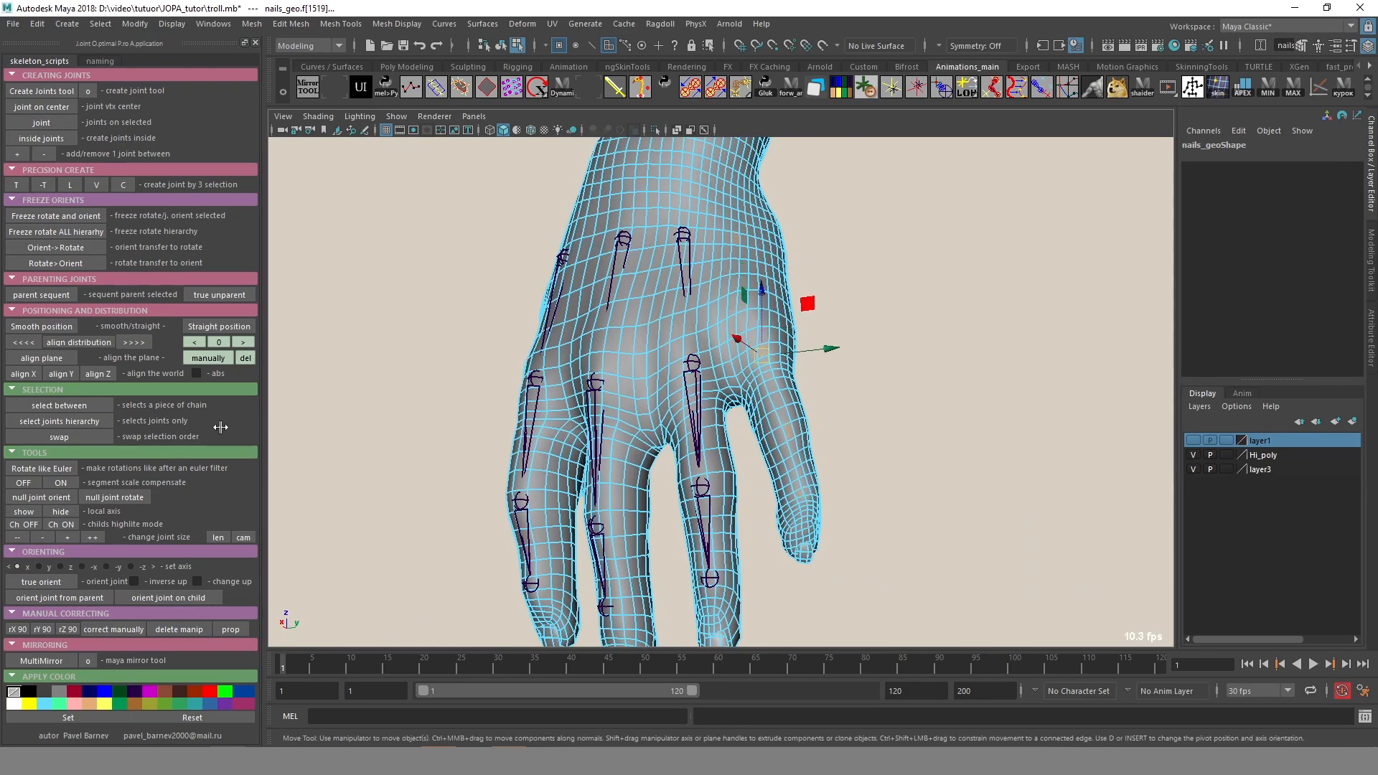
pyautogui.click(62, 123)
# In object selection, select the root joints of all four finger chains and move them slightly inward from the back of the hand.
pyautogui.keyDown('alt'); pyautogui.moveTo(645, 320); pyautogui.dragTo(597, 410); pyautogui.keyUp('alt')
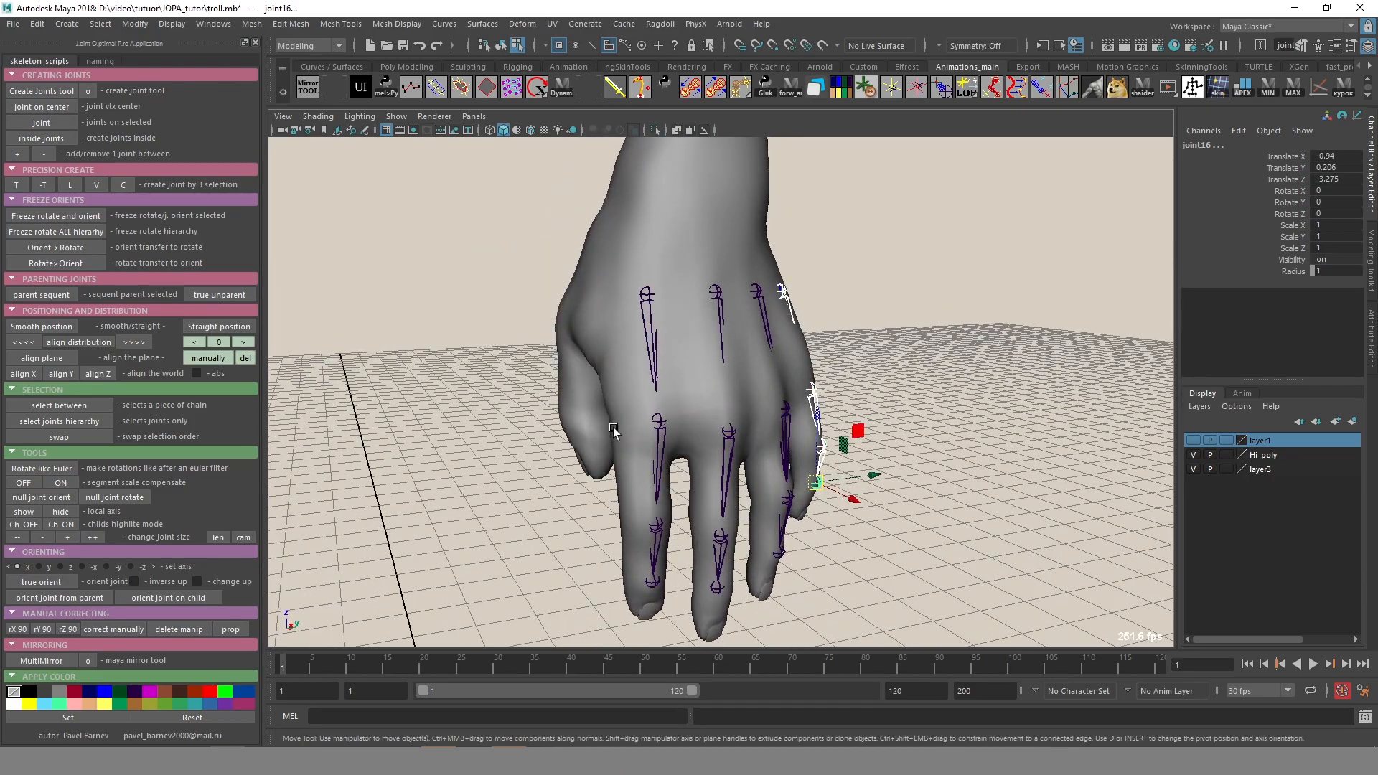
pyautogui.keyDown('alt'); pyautogui.moveTo(716, 464); pyautogui.dragTo(598, 318); pyautogui.keyUp('alt')
pyautogui.keyDown('alt'); pyautogui.moveTo(902, 304); pyautogui.dragTo(815, 477); pyautogui.keyUp('alt')
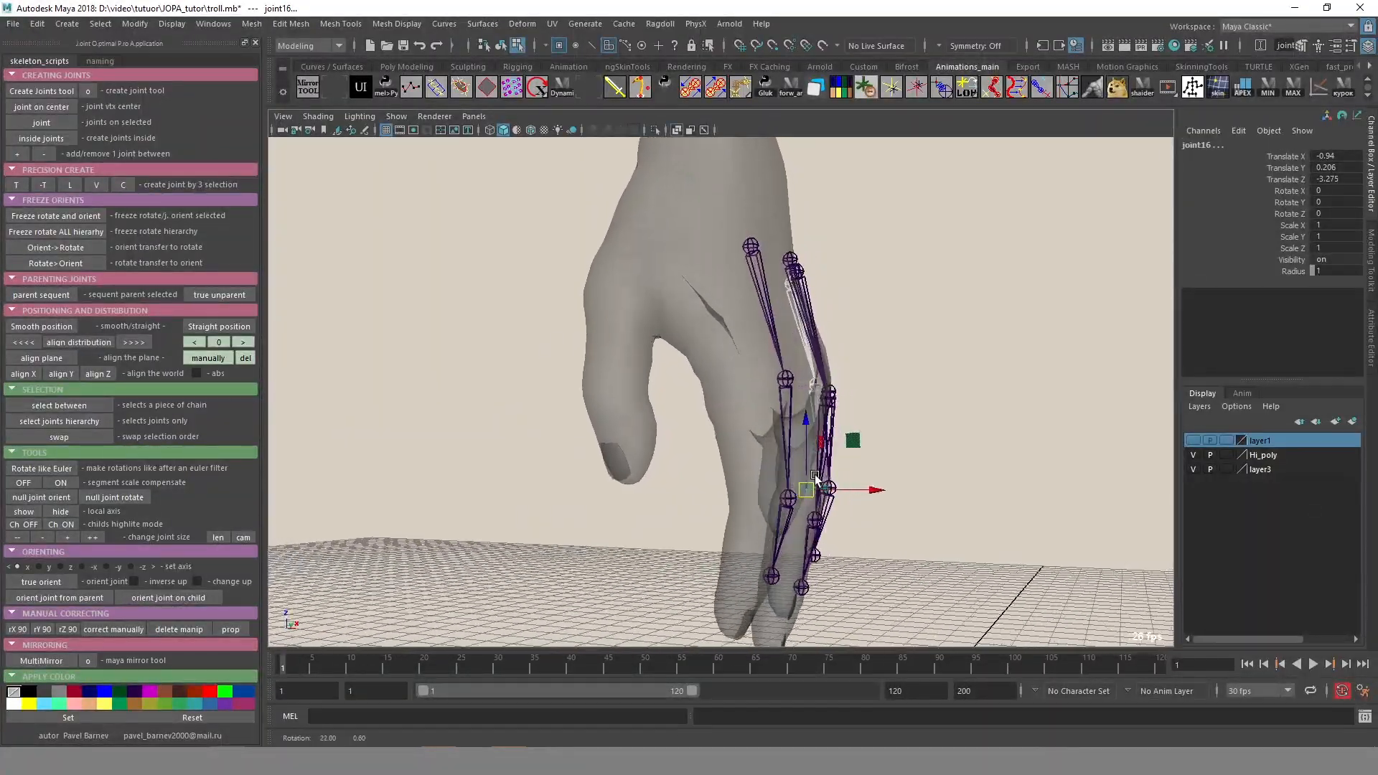
pyautogui.click(735, 299)
pyautogui.keyDown('alt'); pyautogui.moveTo(774, 376); pyautogui.dragTo(811, 365); pyautogui.keyUp('alt')
pyautogui.press('F8')
pyautogui.moveTo(942, 281); pyautogui.dragTo(770, 335)
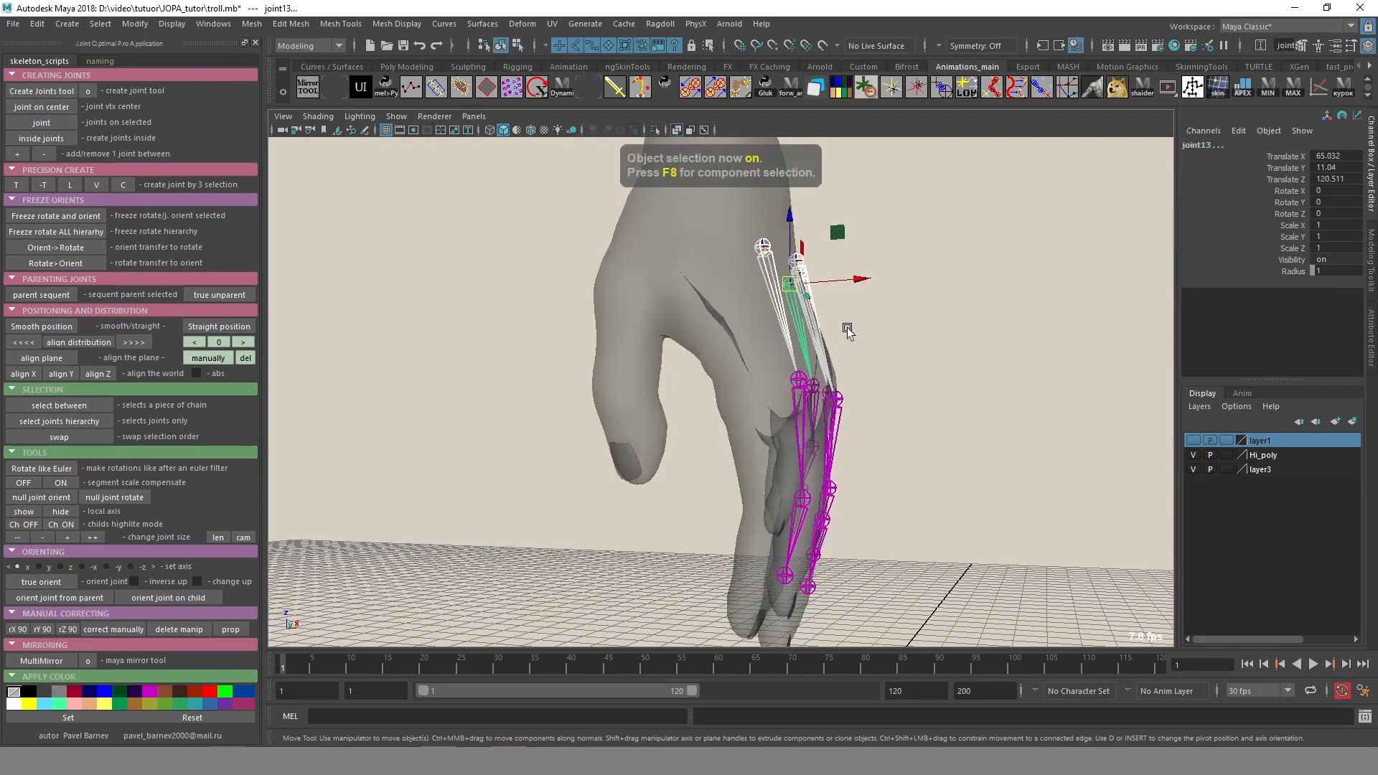
pyautogui.keyDown('alt'); pyautogui.moveTo(848, 314); pyautogui.dragTo(894, 324); pyautogui.keyUp('alt')
pyautogui.moveTo(894, 324); pyautogui.dragTo(882, 324, button='middle')
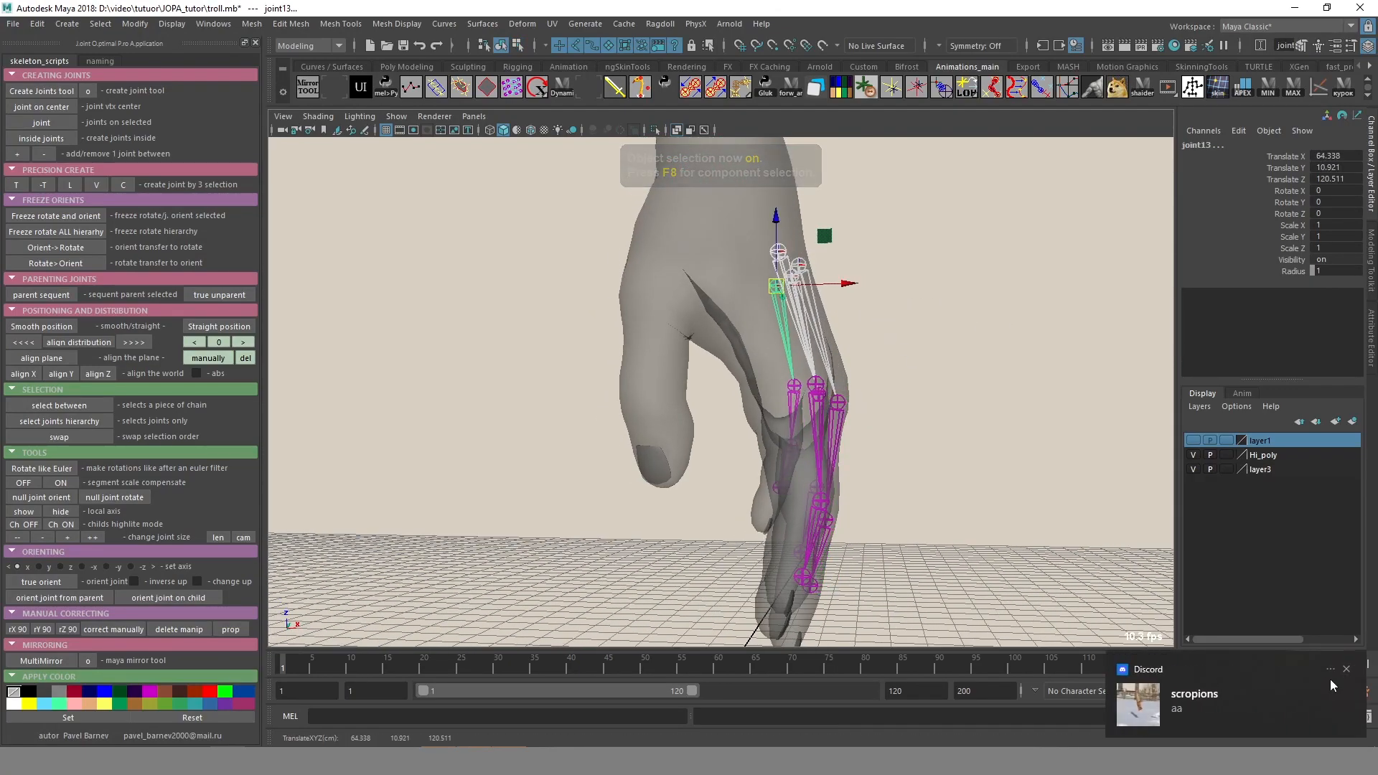
# Examine the finger joint chains against the hand mesh from several angles, with X-ray display on and off.
pyautogui.click(1352, 671)
pyautogui.keyDown('alt'); pyautogui.moveTo(1034, 539); pyautogui.dragTo(928, 446); pyautogui.keyUp('alt')
pyautogui.scroll(2, 928, 446)
pyautogui.keyDown('alt'); pyautogui.moveTo(929, 445); pyautogui.dragTo(898, 467, button='middle'); pyautogui.keyUp('alt')
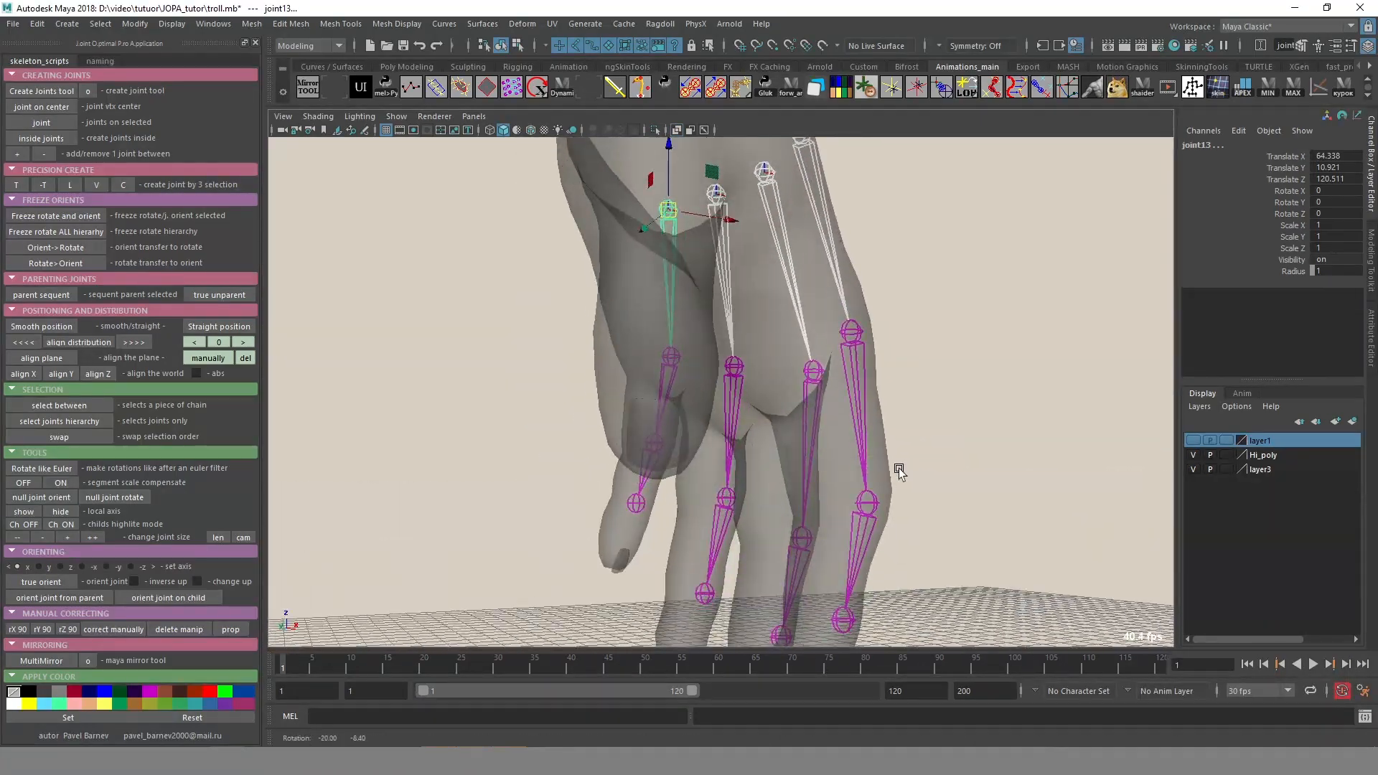
pyautogui.keyDown('alt'); pyautogui.moveTo(897, 468); pyautogui.dragTo(894, 495); pyautogui.keyUp('alt')
pyautogui.hotkey('alt', 'x')
pyautogui.click(876, 445)
pyautogui.moveTo(876, 445)
pyautogui.keyDown('alt'); pyautogui.mouseDown()
pyautogui.moveTo(847, 438)
pyautogui.moveTo(861, 434)
pyautogui.mouseUp(); pyautogui.keyUp('alt')
pyautogui.hotkey('alt', 'x')
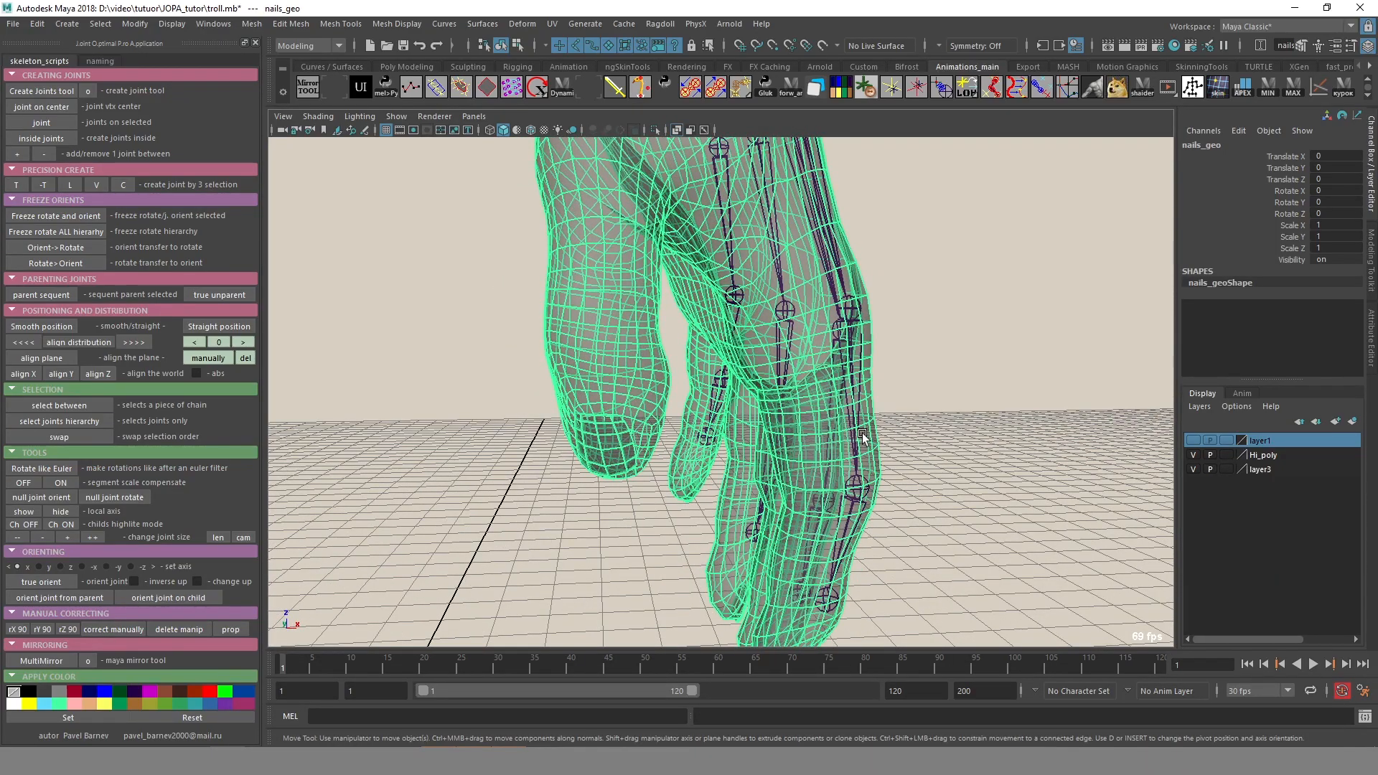
pyautogui.keyDown('alt'); pyautogui.moveTo(788, 349); pyautogui.dragTo(823, 428); pyautogui.keyUp('alt')
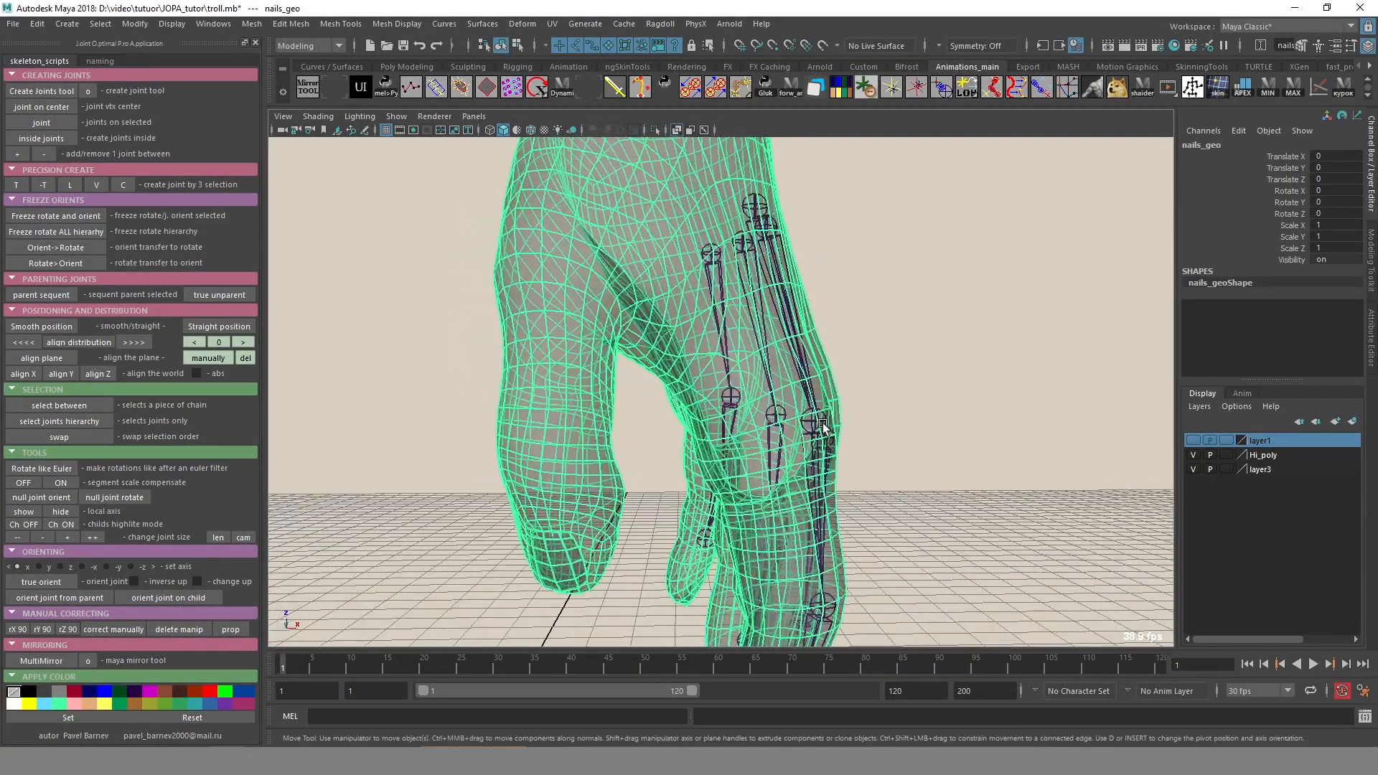
# Select the index finger's joint chain from root to tip and create a manual alignment plane for it.
pyautogui.click(769, 233)
pyautogui.moveTo(937, 390)
pyautogui.keyDown('alt'); pyautogui.mouseDown()
pyautogui.moveTo(803, 337)
pyautogui.moveTo(821, 375)
pyautogui.moveTo(592, 363)
pyautogui.moveTo(932, 387)
pyautogui.moveTo(763, 321)
pyautogui.mouseUp(); pyautogui.keyUp('alt')
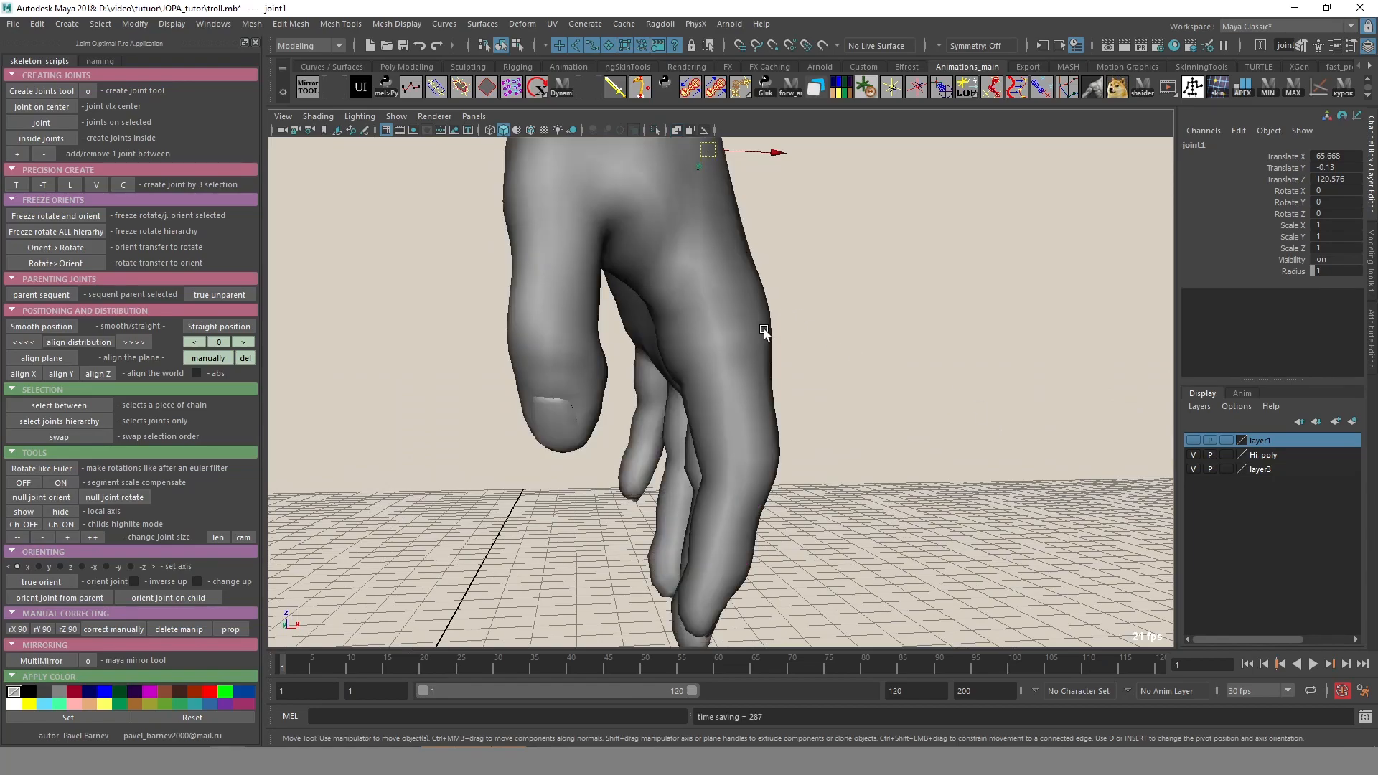
pyautogui.keyDown('alt'); pyautogui.moveTo(715, 510); pyautogui.dragTo(851, 428); pyautogui.keyUp('alt')
pyautogui.hotkey('alt', 'x')
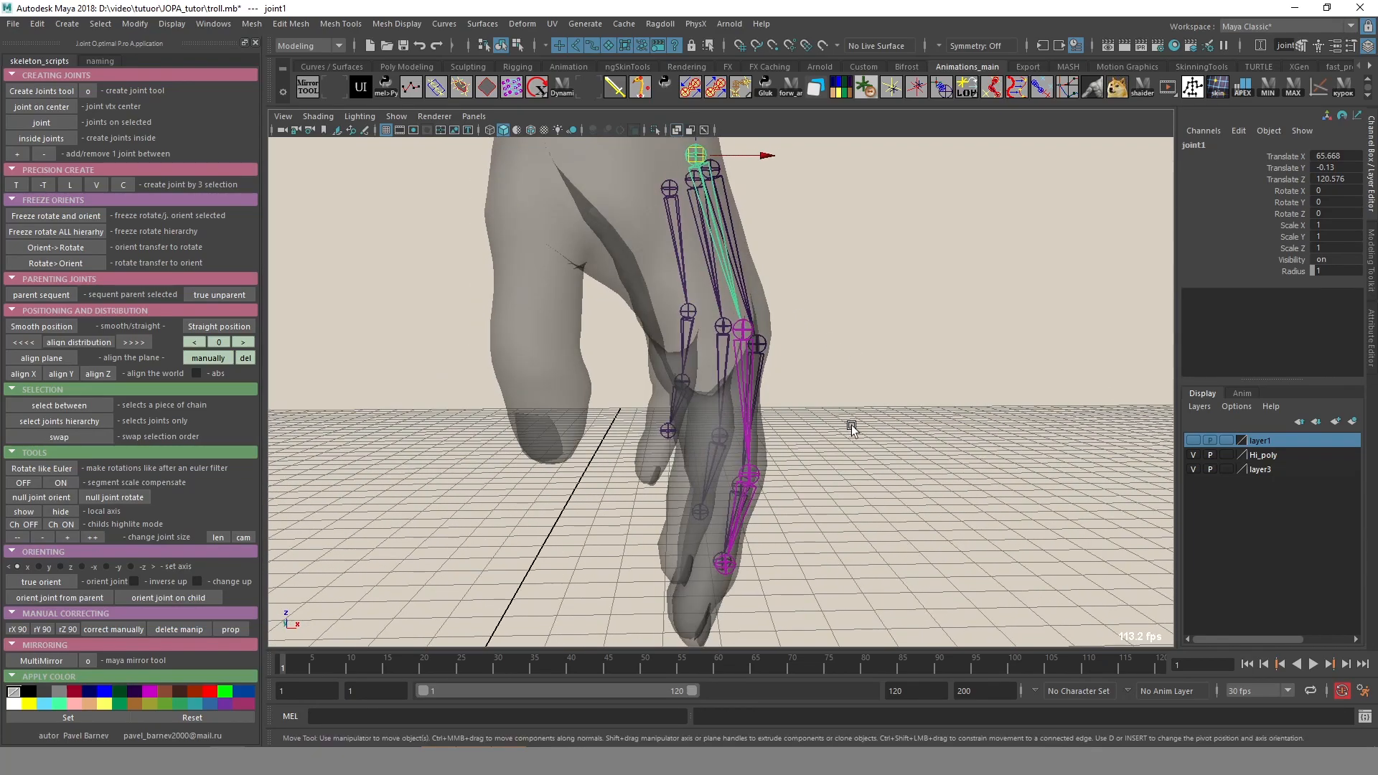
pyautogui.hotkey('shift', 'Down')
pyautogui.keyDown('alt'); pyautogui.moveTo(727, 323); pyautogui.dragTo(607, 352); pyautogui.keyUp('alt')
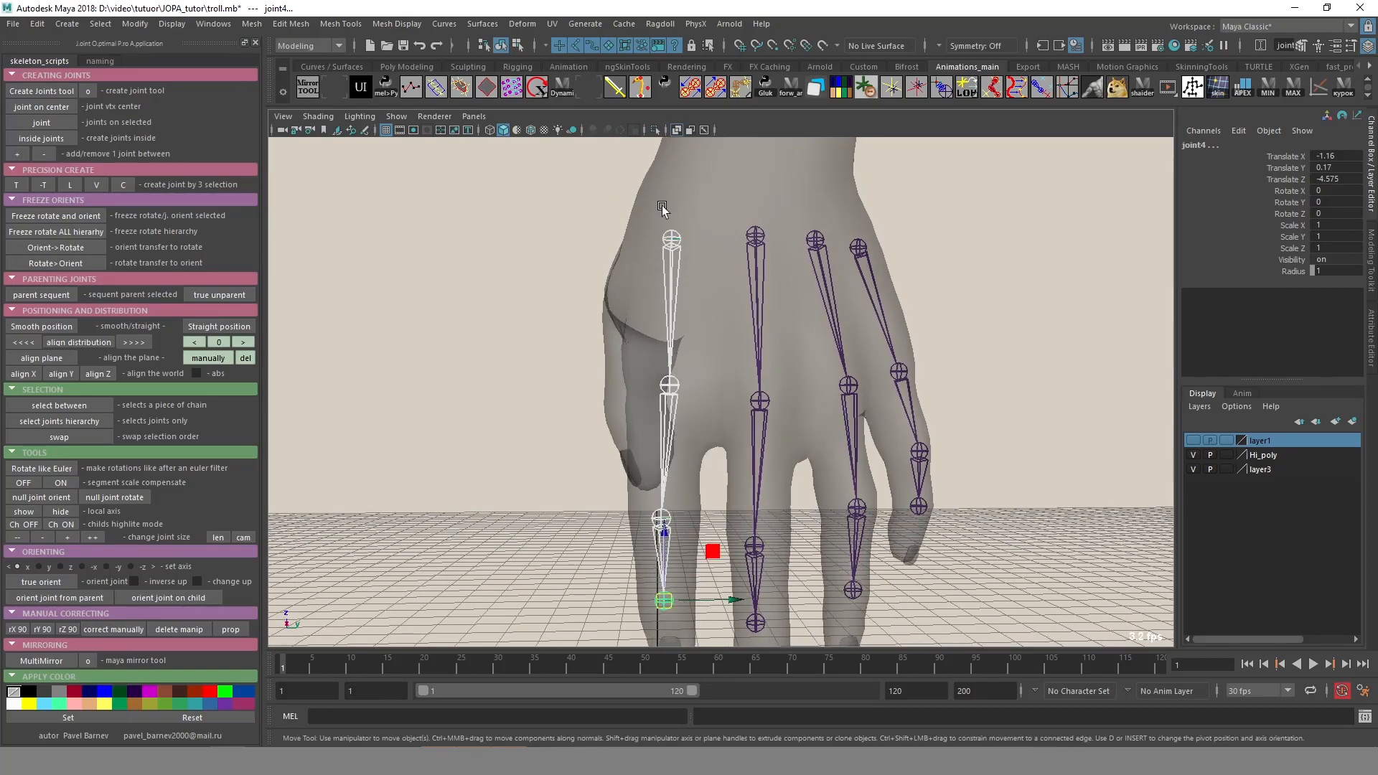
pyautogui.keyDown('alt'); pyautogui.moveTo(697, 413); pyautogui.dragTo(744, 450); pyautogui.keyUp('alt')
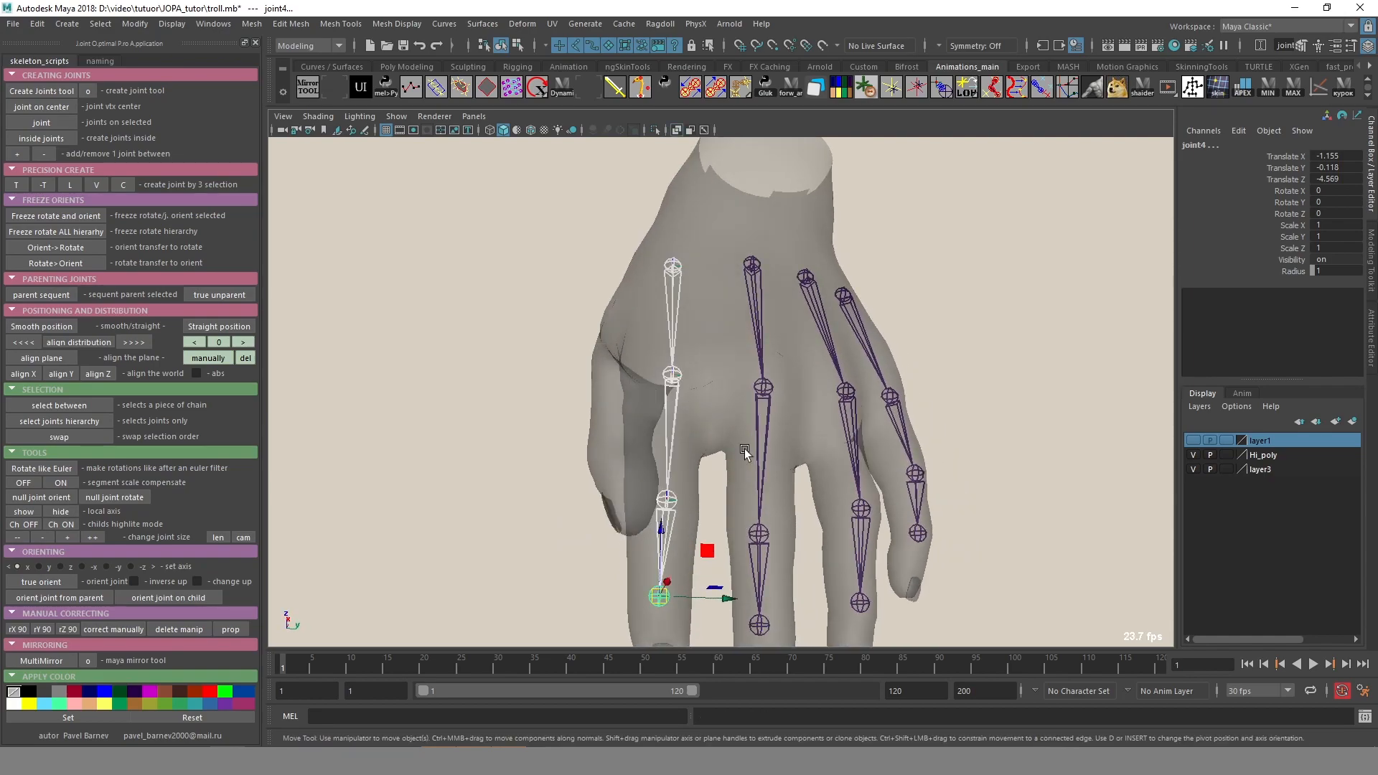
pyautogui.keyDown('alt'); pyautogui.moveTo(744, 451); pyautogui.dragTo(786, 525); pyautogui.keyUp('alt')
pyautogui.keyDown('alt'); pyautogui.moveTo(785, 525); pyautogui.dragTo(825, 441, button='middle'); pyautogui.keyUp('alt')
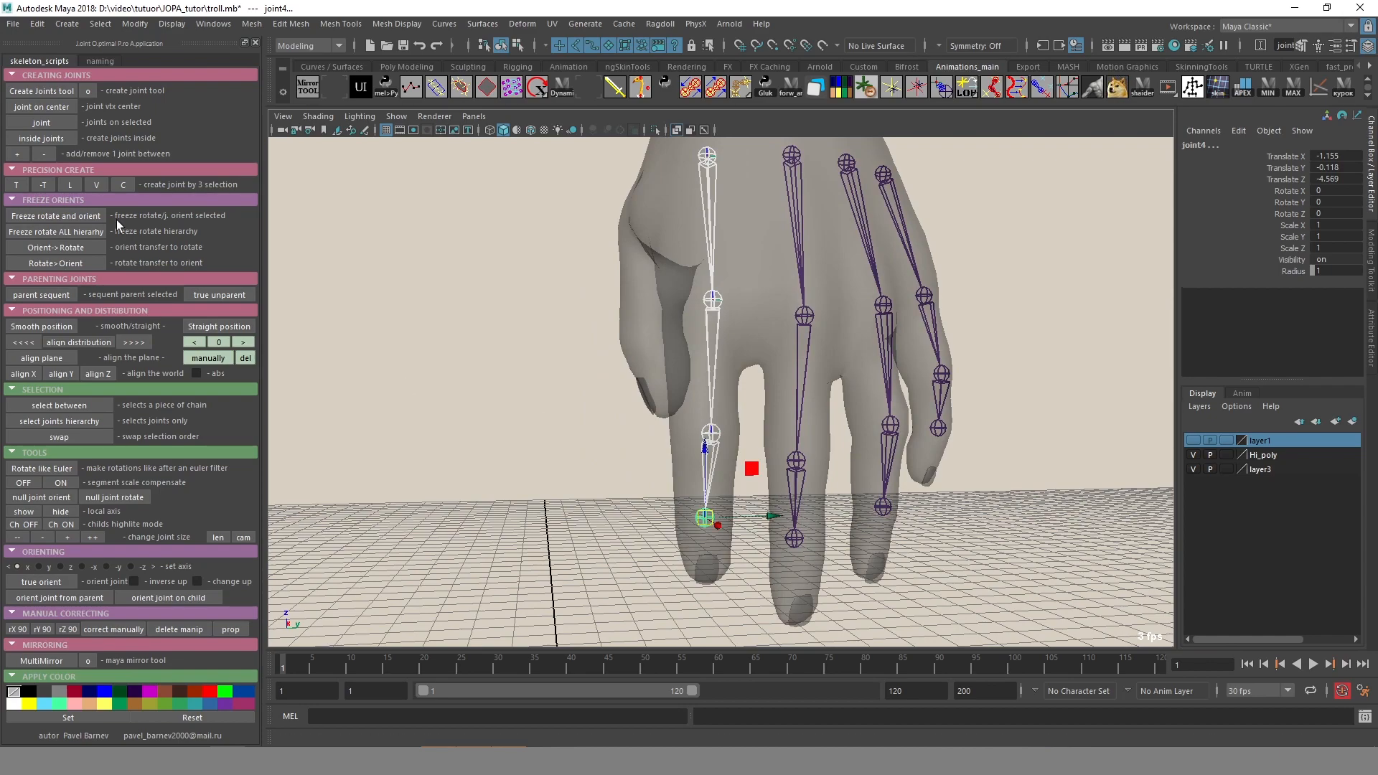
pyautogui.click(214, 360)
# Rotate the index finger's alignment plane so it runs along the length of the finger.
pyautogui.keyDown('alt'); pyautogui.moveTo(760, 448); pyautogui.dragTo(778, 320); pyautogui.keyUp('alt')
pyautogui.hotkey('alt', 'x')
pyautogui.press('e')
pyautogui.moveTo(762, 423); pyautogui.dragTo(854, 538)
pyautogui.hotkey('alt', 'x')
# Stretch the index finger's plane toward the wrist and widen it toward the palm by moving its edge vertices.
pyautogui.press('F9')
pyautogui.moveTo(600, 462); pyautogui.dragTo(920, 574)
pyautogui.press('w')
pyautogui.moveTo(734, 556); pyautogui.dragTo(735, 639)
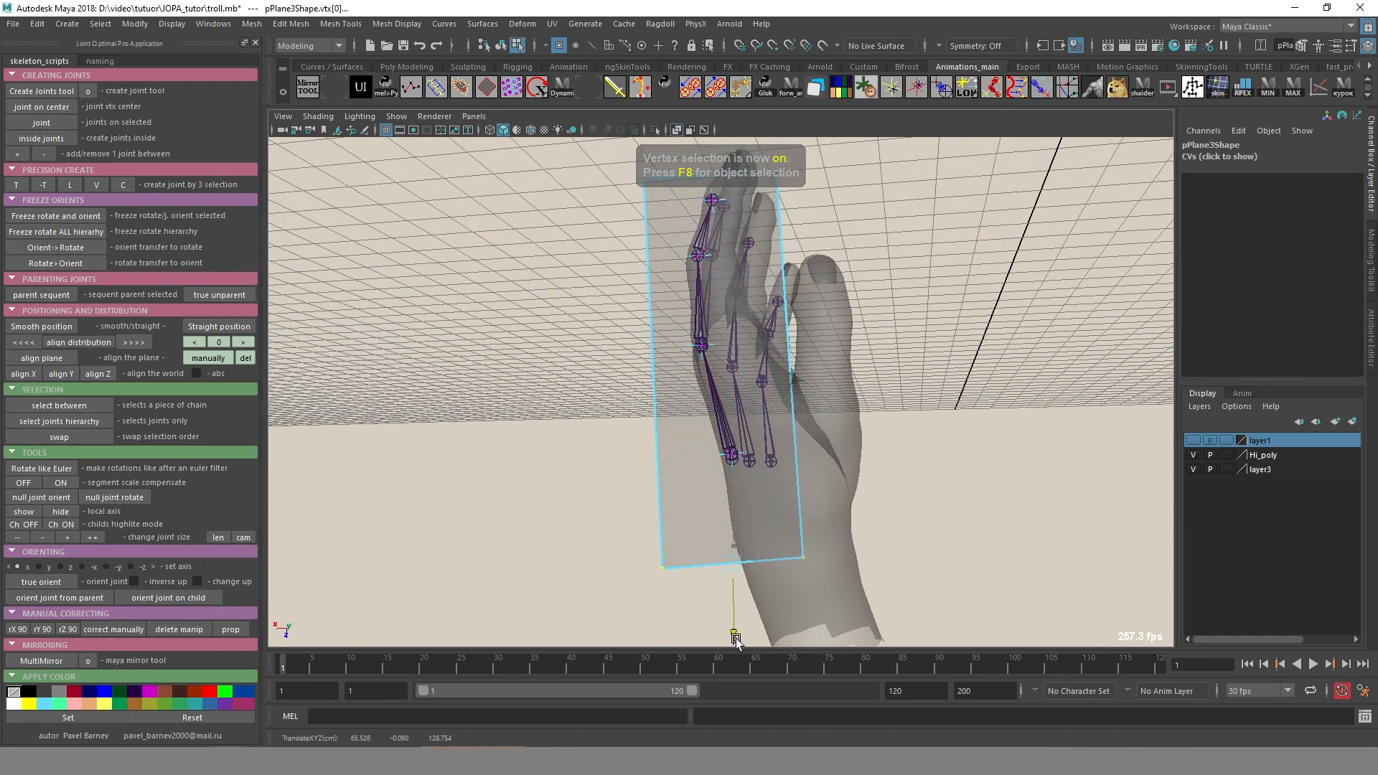
pyautogui.hotkey('ctrl', 'z')
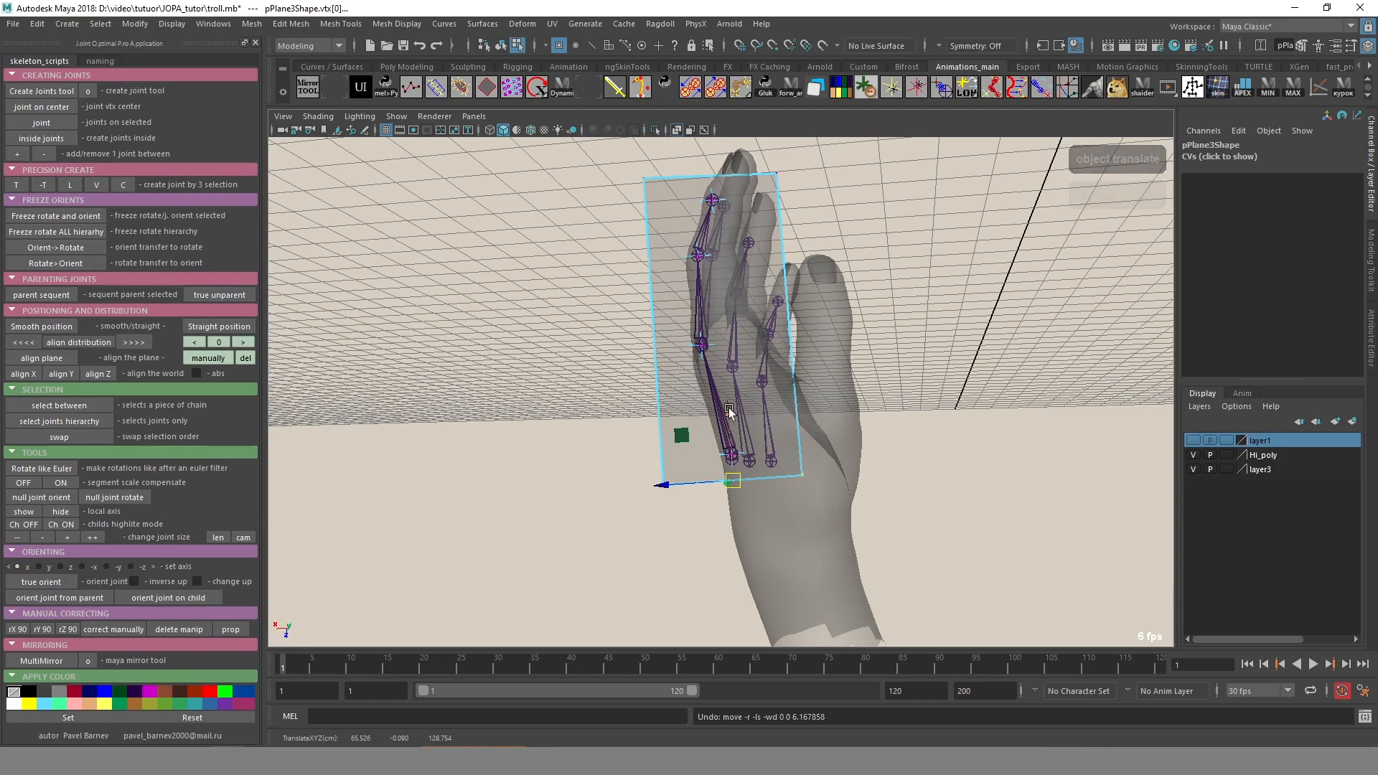
pyautogui.moveTo(729, 407); pyautogui.dragTo(736, 491)
pyautogui.keyDown('alt'); pyautogui.moveTo(850, 391); pyautogui.dragTo(804, 420, button='middle'); pyautogui.keyUp('alt')
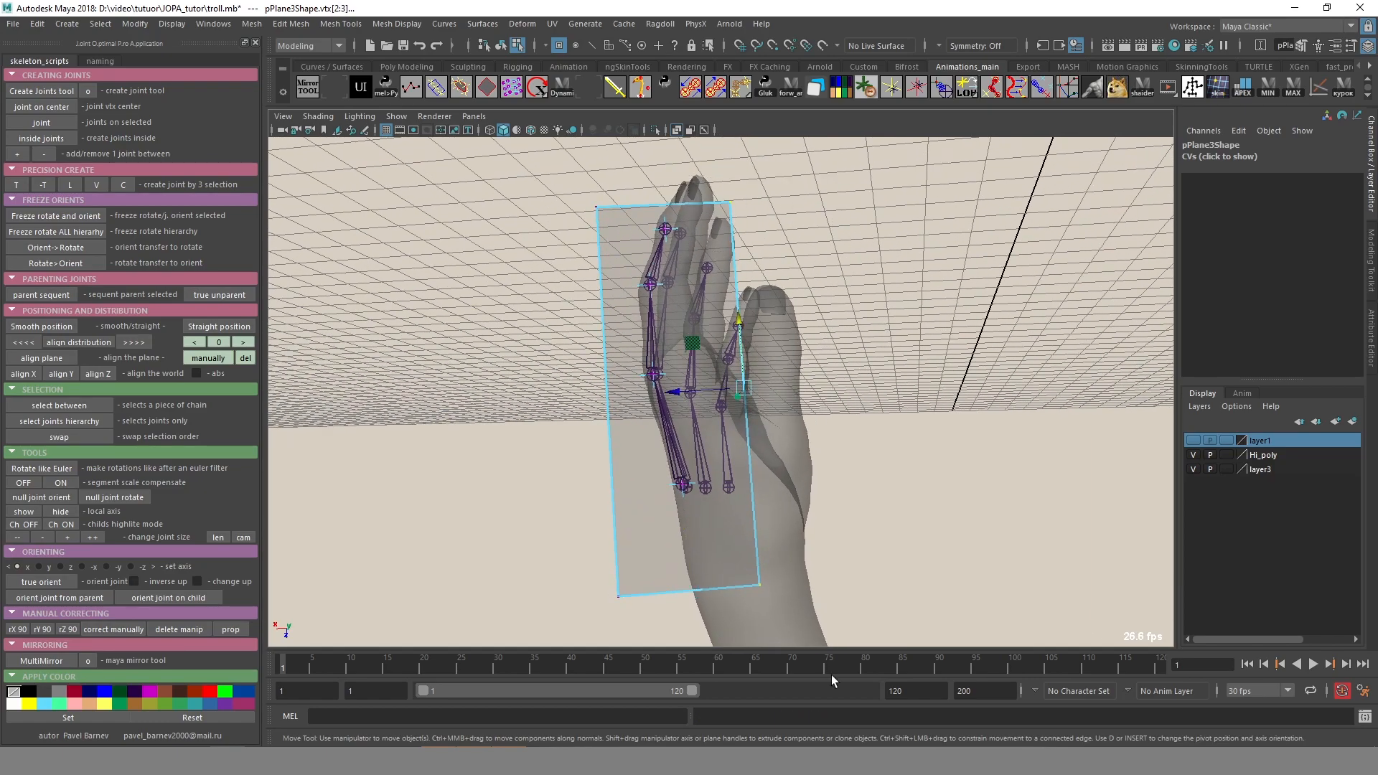
pyautogui.keyDown('alt'); pyautogui.moveTo(784, 461); pyautogui.dragTo(724, 224); pyautogui.keyUp('alt')
pyautogui.keyDown('alt'); pyautogui.moveTo(710, 303); pyautogui.dragTo(717, 343); pyautogui.keyUp('alt')
pyautogui.keyDown('alt'); pyautogui.moveTo(764, 209); pyautogui.dragTo(782, 164); pyautogui.keyUp('alt')
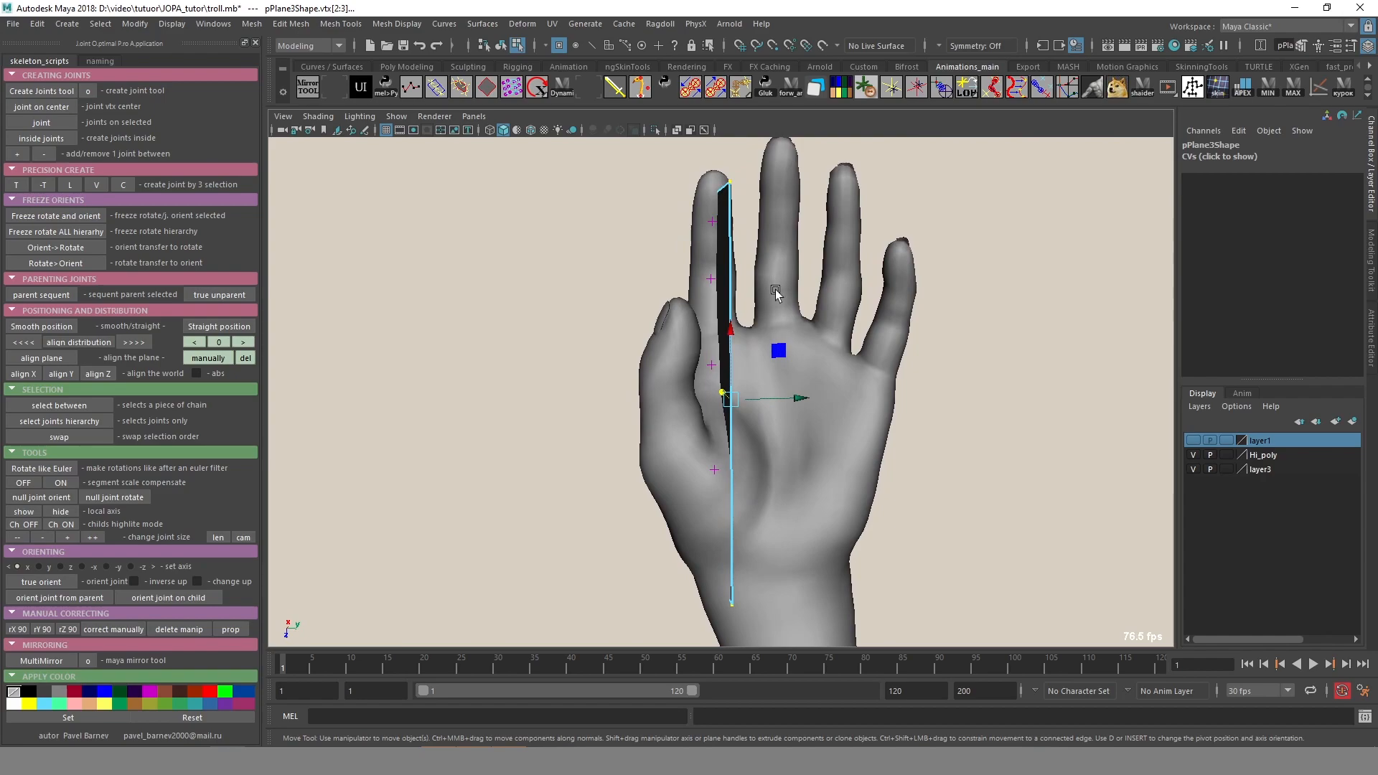
# Return to object selection and move the index chain's root locator slightly within its plane, inside the back of the hand.
pyautogui.keyDown('alt'); pyautogui.moveTo(782, 495); pyautogui.dragTo(830, 288); pyautogui.keyUp('alt')
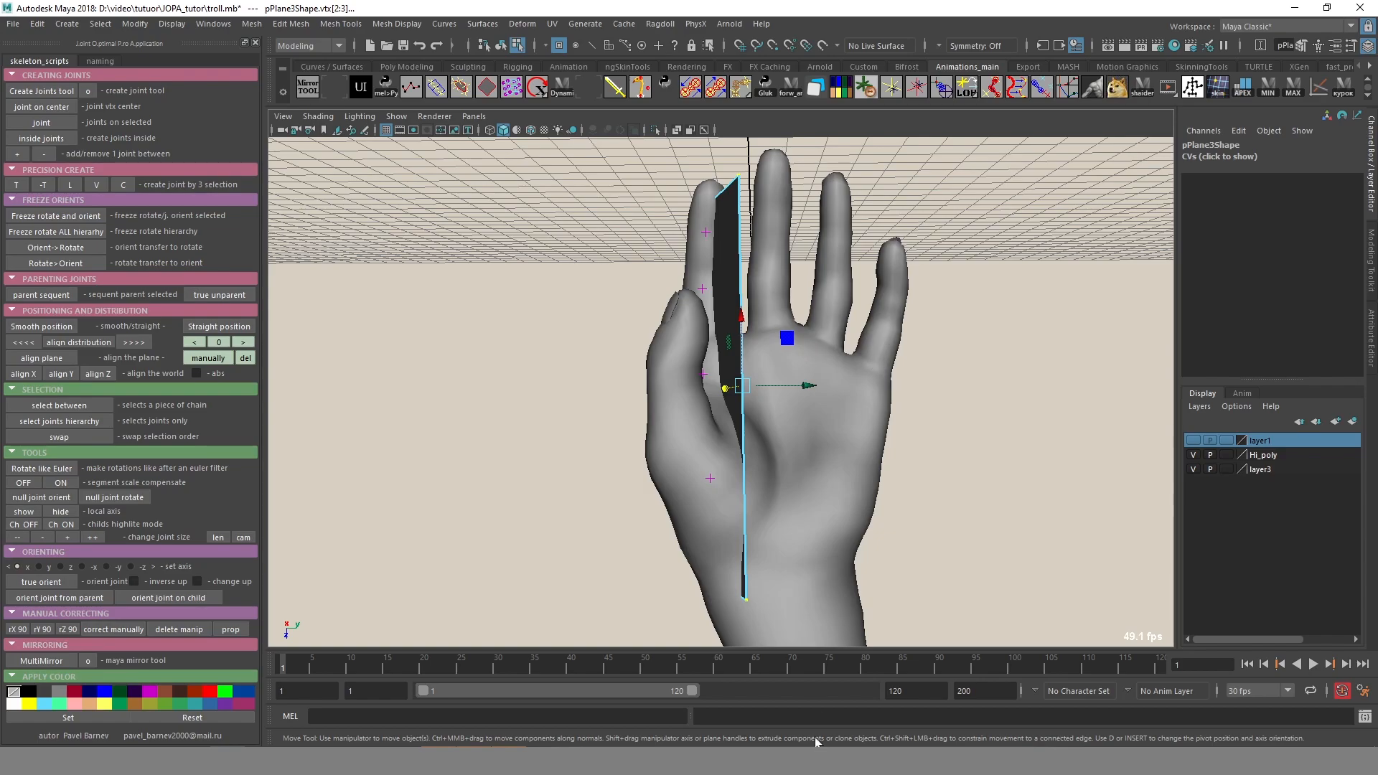
pyautogui.moveTo(661, 532)
pyautogui.keyDown('alt'); pyautogui.mouseDown()
pyautogui.moveTo(755, 476)
pyautogui.moveTo(782, 480)
pyautogui.mouseUp(); pyautogui.keyUp('alt')
pyautogui.keyDown('alt'); pyautogui.moveTo(782, 479); pyautogui.dragTo(817, 485, button='right'); pyautogui.keyUp('alt')
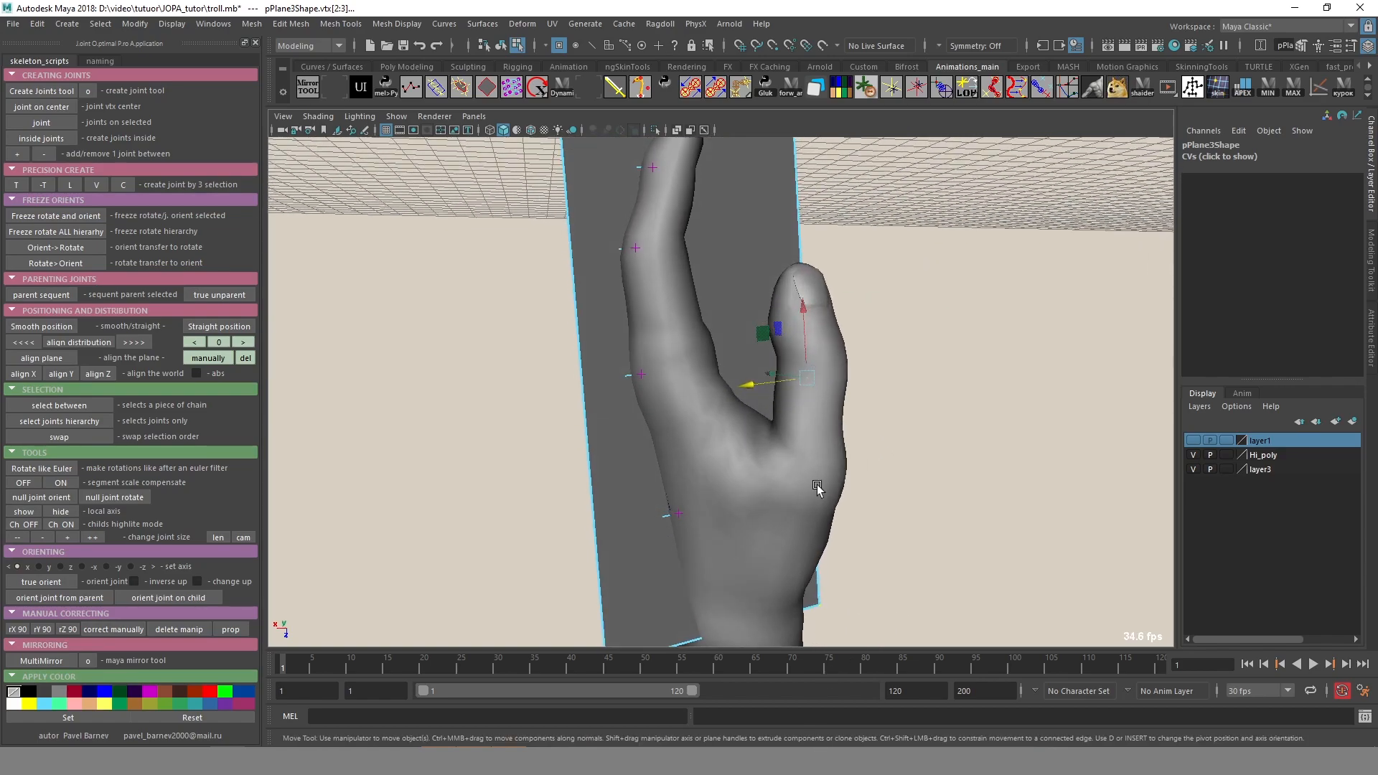
pyautogui.hotkey('alt', 'x')
pyautogui.keyDown('alt'); pyautogui.moveTo(703, 445); pyautogui.dragTo(618, 424); pyautogui.keyUp('alt')
pyautogui.keyDown('alt'); pyautogui.moveTo(617, 423); pyautogui.dragTo(649, 473, button='right'); pyautogui.keyUp('alt')
pyautogui.keyDown('alt'); pyautogui.moveTo(649, 473); pyautogui.dragTo(635, 403, button='middle'); pyautogui.keyUp('alt')
pyautogui.click(691, 531)
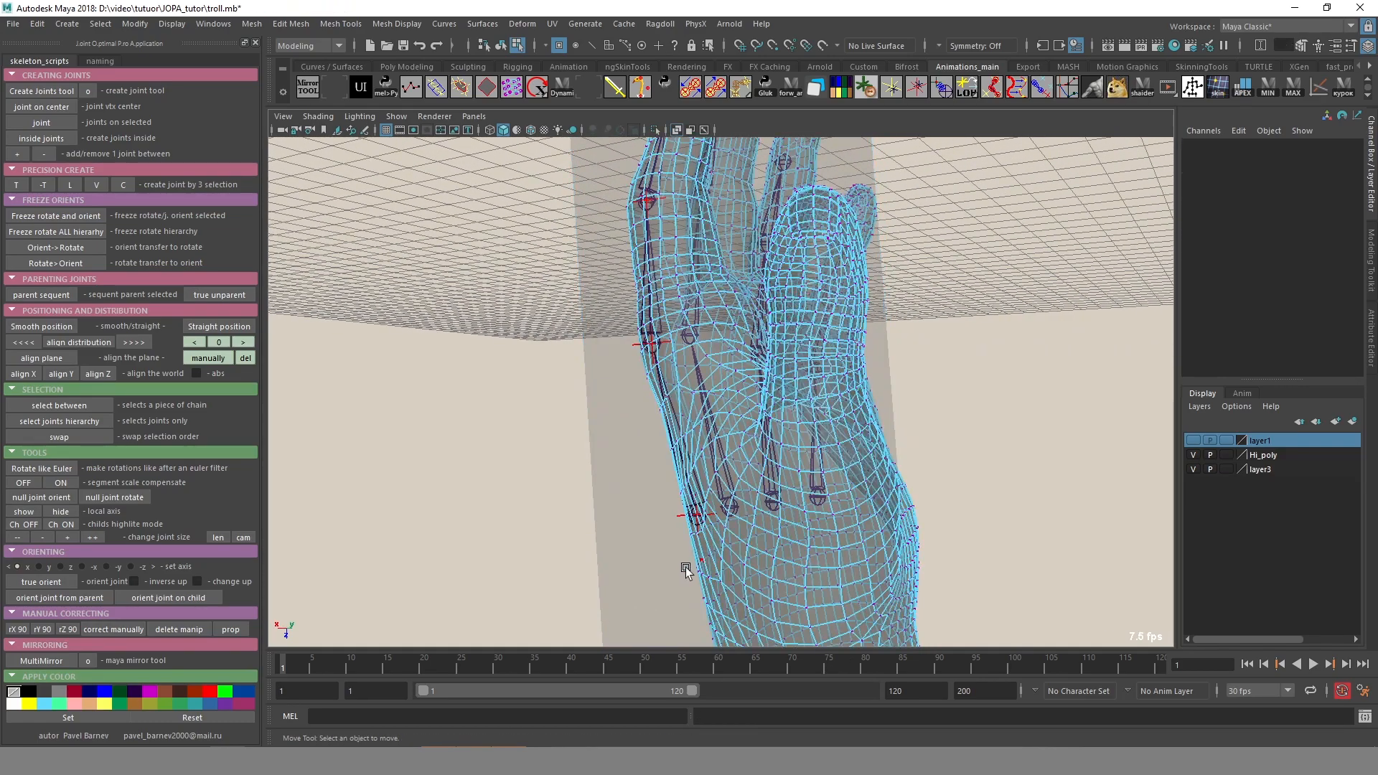
pyautogui.press('F8')
pyautogui.click(697, 528)
pyautogui.keyDown('alt'); pyautogui.moveTo(718, 560); pyautogui.dragTo(701, 530, button='middle'); pyautogui.keyUp('alt')
pyautogui.hotkey('alt', 'x')
pyautogui.moveTo(701, 530)
pyautogui.keyDown('alt'); pyautogui.mouseDown()
pyautogui.moveTo(701, 512)
pyautogui.moveTo(705, 524)
pyautogui.mouseUp(); pyautogui.keyUp('alt')
pyautogui.hotkey('alt', 'x')
pyautogui.moveTo(705, 524); pyautogui.dragTo(716, 523, button='middle')
# Adjust the index finger's knuckle, middle and tip locators within the plane so the joints sit centrally inside the finger.
pyautogui.click(613, 315)
pyautogui.keyDown('alt'); pyautogui.moveTo(650, 406); pyautogui.dragTo(659, 468, button='middle'); pyautogui.keyUp('alt')
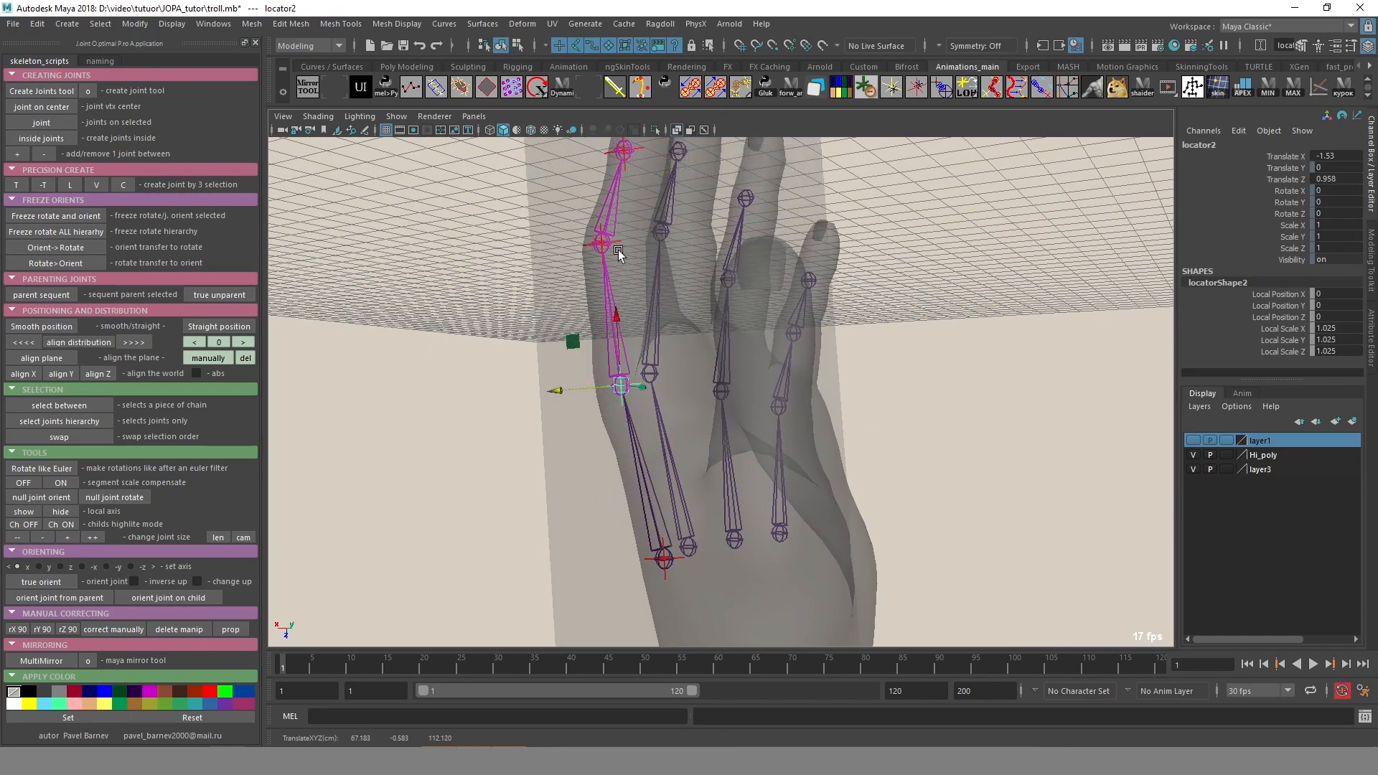
pyautogui.click(603, 241)
pyautogui.keyDown('alt'); pyautogui.moveTo(640, 324); pyautogui.dragTo(626, 416, button='middle'); pyautogui.keyUp('alt')
pyautogui.click(605, 251)
pyautogui.keyDown('alt'); pyautogui.moveTo(636, 308); pyautogui.dragTo(677, 329); pyautogui.keyUp('alt')
pyautogui.moveTo(678, 329); pyautogui.dragTo(674, 329, button='middle')
pyautogui.keyDown('alt'); pyautogui.moveTo(674, 329); pyautogui.dragTo(691, 342); pyautogui.keyUp('alt')
pyautogui.click(613, 353)
pyautogui.moveTo(640, 389); pyautogui.dragTo(646, 390, button='middle')
# Select the middle finger's joint chain from root to tip and create a manual alignment plane for it.
pyautogui.hotkey('alt', 'x')
pyautogui.keyDown('alt'); pyautogui.moveTo(645, 390); pyautogui.dragTo(810, 503); pyautogui.keyUp('alt')
pyautogui.hotkey('alt', 'x')
pyautogui.click(703, 339)
pyautogui.keyDown('alt'); pyautogui.moveTo(710, 386); pyautogui.dragTo(388, 458); pyautogui.keyUp('alt')
pyautogui.hotkey('shift', 'Down')
pyautogui.hotkey('shift', 'Down')
pyautogui.hotkey('shift', 'Down')
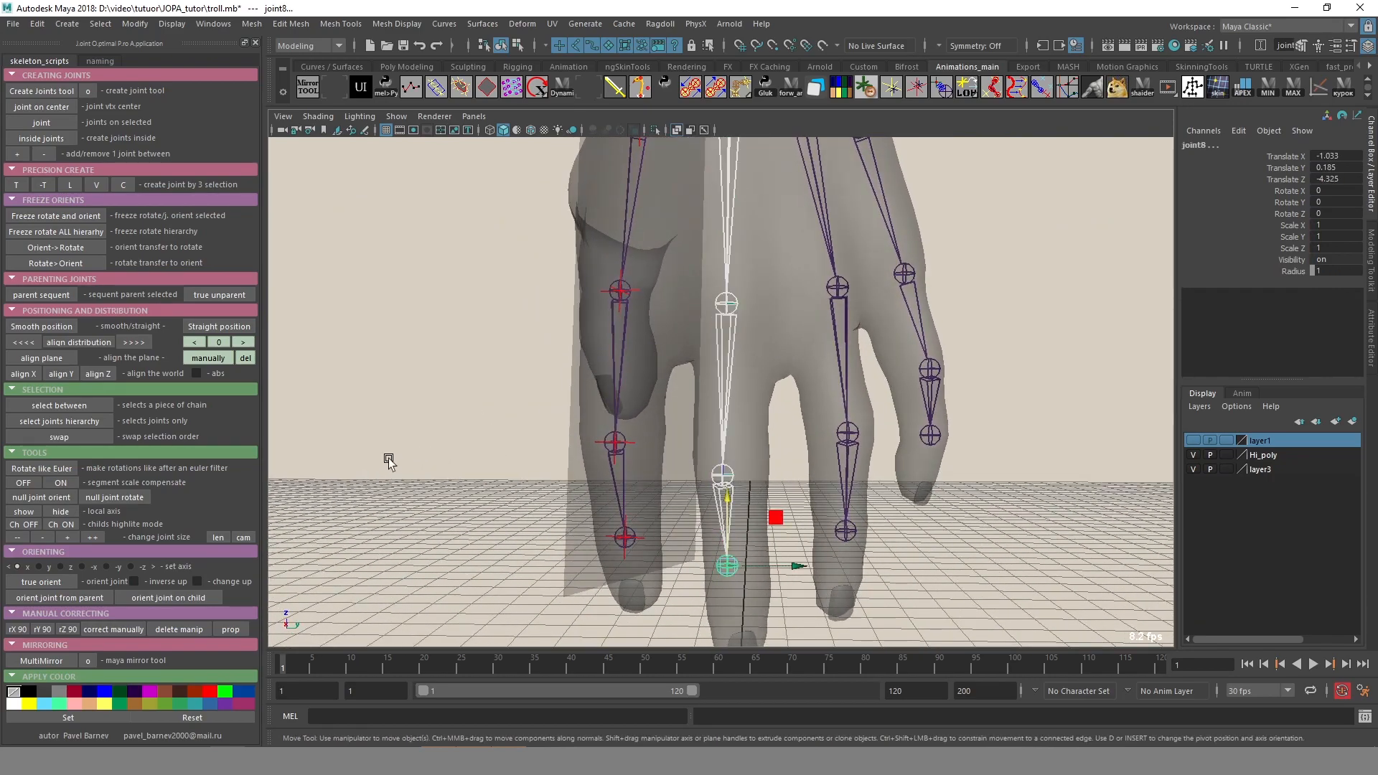
pyautogui.click(208, 360)
# Lengthen the middle finger's plane toward the wrist and the fingertip by moving its end vertices, and return to object selection.
pyautogui.keyDown('alt'); pyautogui.moveTo(754, 467); pyautogui.dragTo(782, 412); pyautogui.keyUp('alt')
pyautogui.hotkey('alt', 'x')
pyautogui.hotkey('alt', 'x')
pyautogui.keyDown('alt'); pyautogui.moveTo(781, 412); pyautogui.dragTo(678, 453, button='right'); pyautogui.keyUp('alt')
pyautogui.keyDown('alt'); pyautogui.moveTo(679, 453); pyautogui.dragTo(661, 313); pyautogui.keyUp('alt')
pyautogui.press('F9')
pyautogui.moveTo(682, 482); pyautogui.dragTo(763, 396)
pyautogui.keyDown('alt'); pyautogui.moveTo(668, 480); pyautogui.dragTo(685, 535); pyautogui.keyUp('alt')
pyautogui.moveTo(558, 179); pyautogui.dragTo(832, 301)
pyautogui.keyDown('alt'); pyautogui.moveTo(834, 313); pyautogui.dragTo(795, 472, button='middle'); pyautogui.keyUp('alt')
pyautogui.moveTo(652, 441); pyautogui.dragTo(737, 343)
pyautogui.press('F8')
pyautogui.keyDown('alt'); pyautogui.moveTo(750, 513); pyautogui.dragTo(772, 366); pyautogui.keyUp('alt')
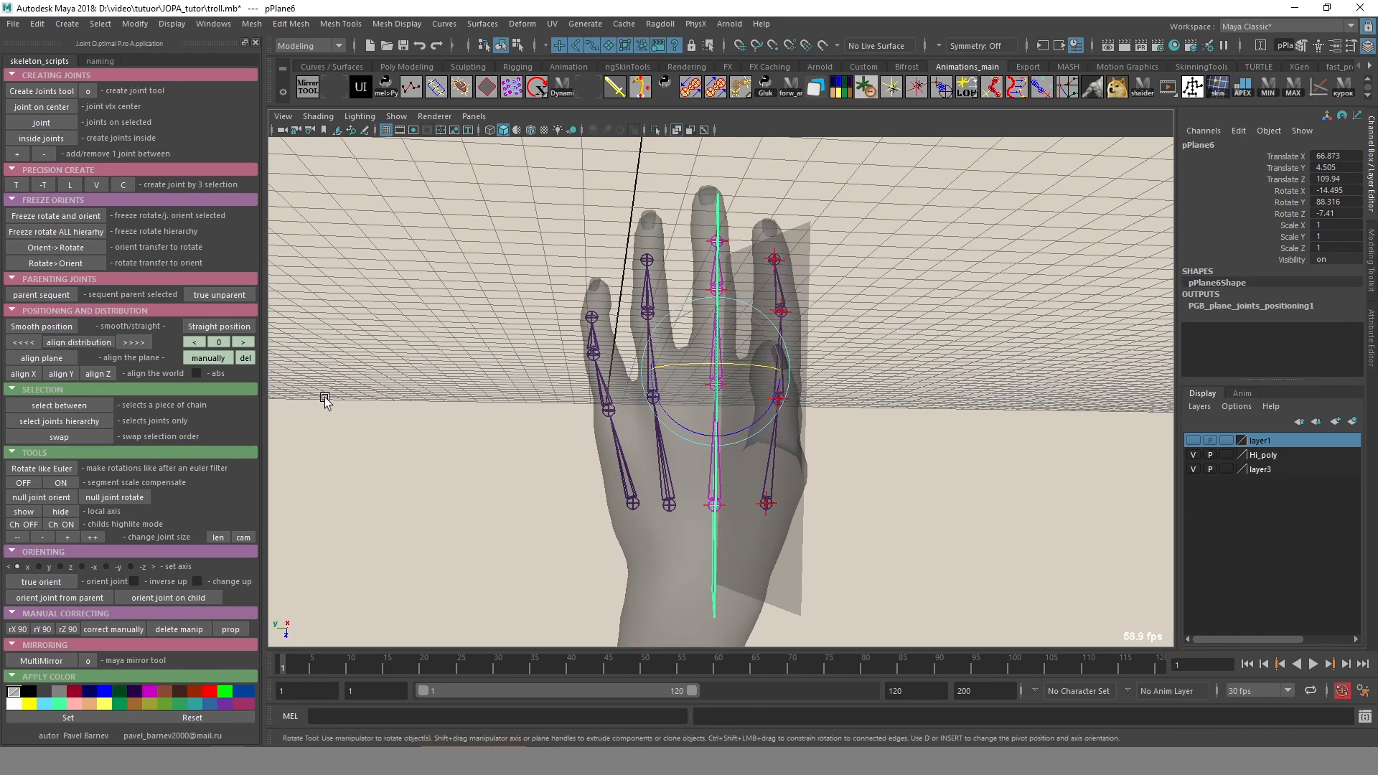
# Shift the middle finger plane's pivot to the root joint, and rotate and move the plane onto the finger's centreline.
pyautogui.click(194, 342)
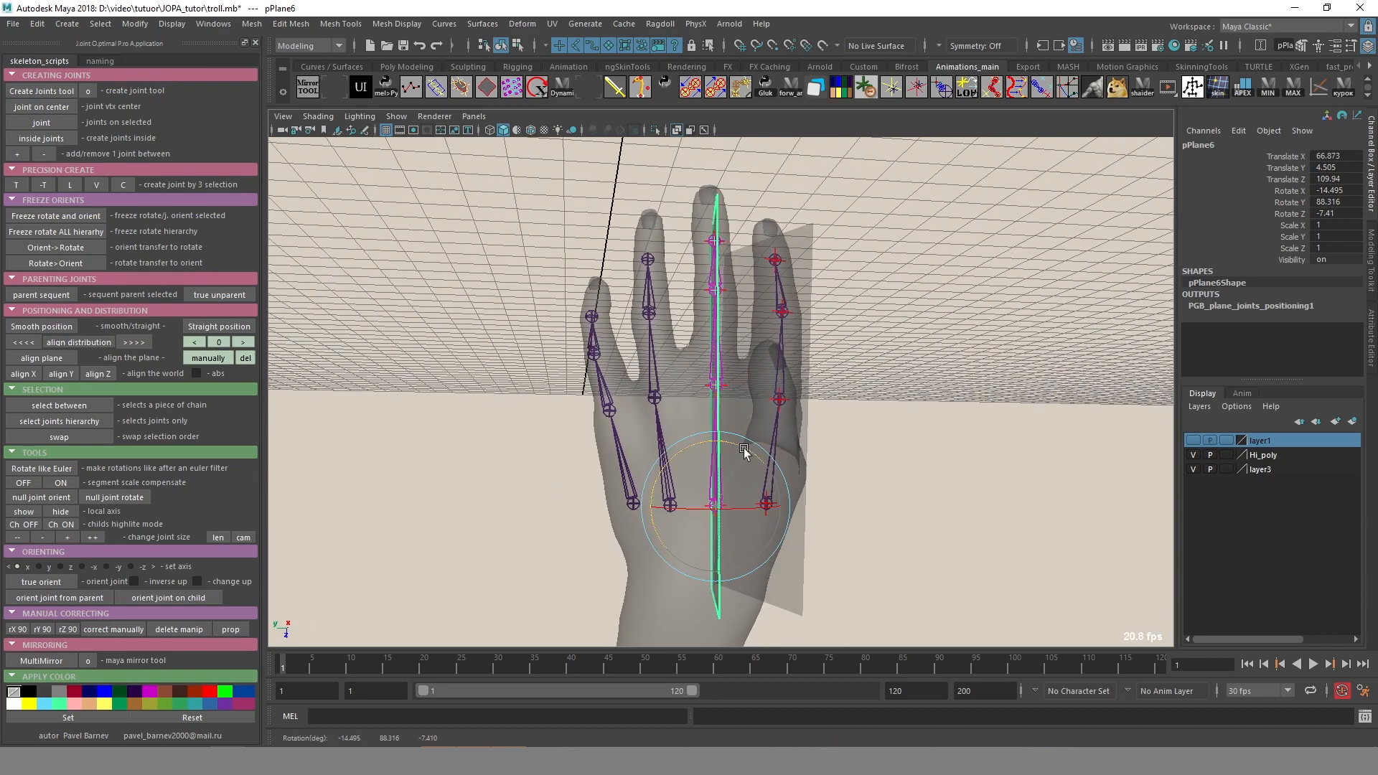
pyautogui.keyDown('alt'); pyautogui.moveTo(743, 450); pyautogui.dragTo(610, 424); pyautogui.keyUp('alt')
pyautogui.moveTo(765, 270); pyautogui.dragTo(871, 431)
pyautogui.moveTo(871, 431); pyautogui.dragTo(872, 434, button='middle')
pyautogui.keyDown('alt'); pyautogui.moveTo(872, 434); pyautogui.dragTo(856, 437); pyautogui.keyUp('alt')
pyautogui.press('w')
pyautogui.moveTo(858, 436); pyautogui.dragTo(855, 438, button='middle')
pyautogui.keyDown('alt'); pyautogui.moveTo(856, 439); pyautogui.dragTo(832, 597); pyautogui.keyUp('alt')
pyautogui.press('e')
pyautogui.moveTo(754, 270); pyautogui.dragTo(749, 264)
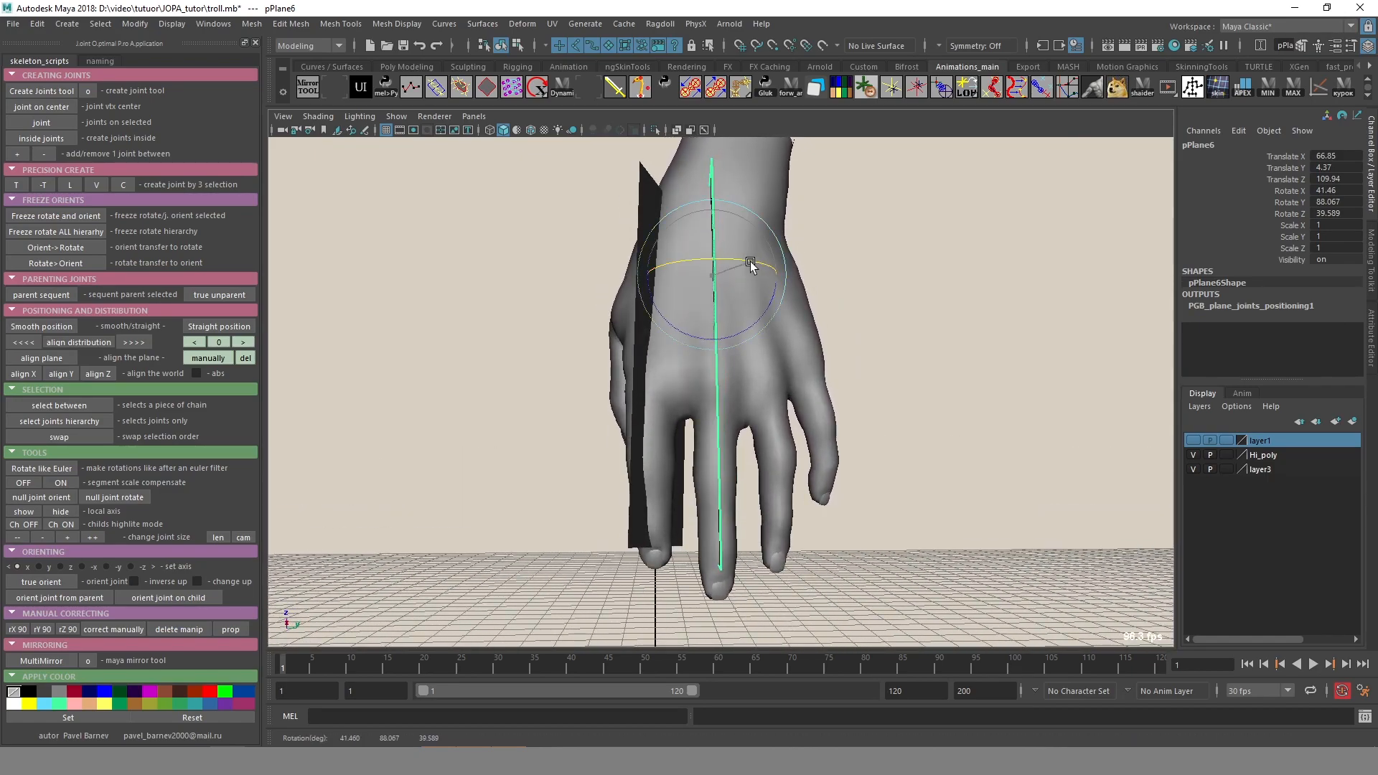
pyautogui.hotkey('alt', 'x')
pyautogui.keyDown('alt'); pyautogui.moveTo(753, 335); pyautogui.dragTo(729, 345); pyautogui.keyUp('alt')
pyautogui.click(927, 365)
pyautogui.keyDown('alt'); pyautogui.moveTo(918, 341); pyautogui.dragTo(825, 331); pyautogui.keyUp('alt')
pyautogui.click(754, 280)
pyautogui.hotkey('ctrl', 'shift', 'h')
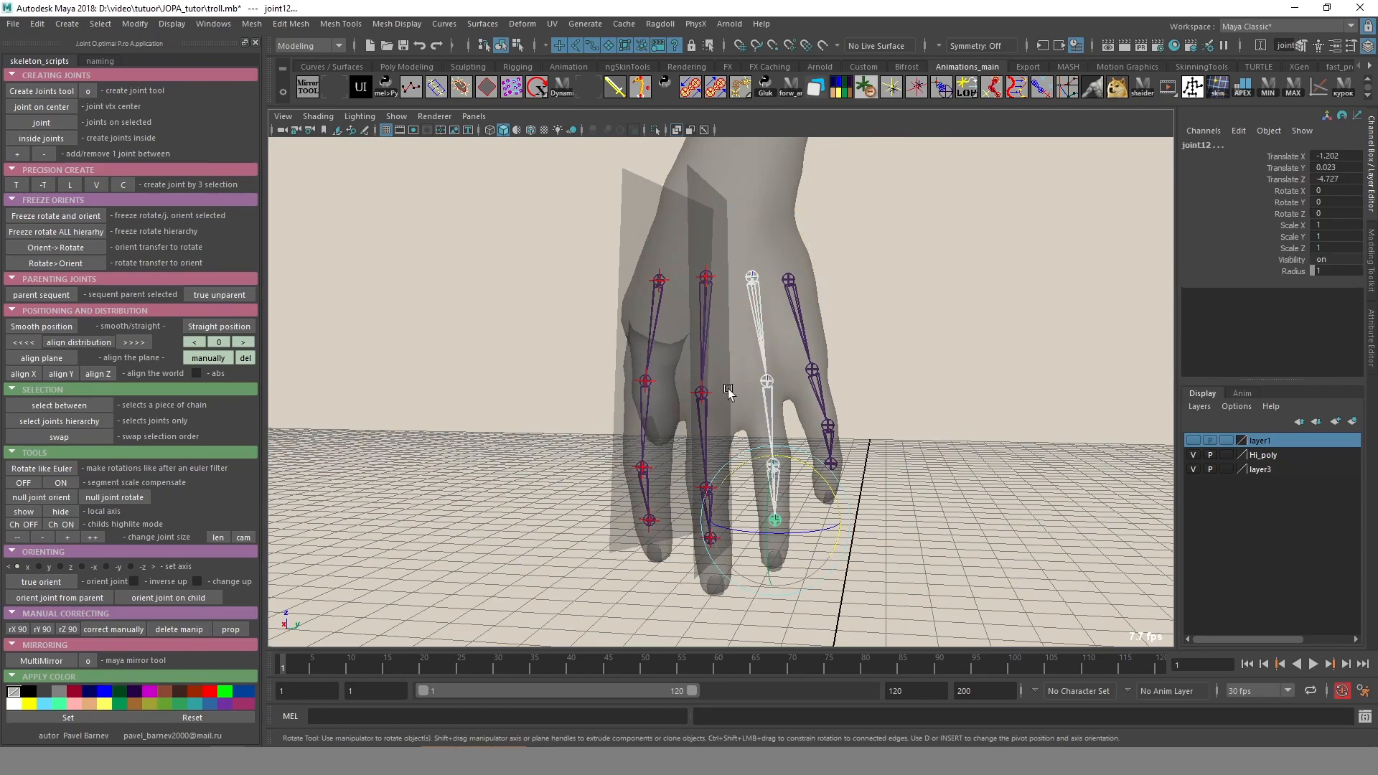
# Move the locator at the middle finger's second finger joint within its plane to centre the joint inside the finger.
pyautogui.moveTo(711, 402)
pyautogui.keyDown('alt'); pyautogui.mouseDown()
pyautogui.moveTo(682, 407)
pyautogui.moveTo(729, 434)
pyautogui.moveTo(686, 363)
pyautogui.moveTo(692, 393)
pyautogui.moveTo(730, 373)
pyautogui.moveTo(726, 428)
pyautogui.moveTo(699, 380)
pyautogui.mouseUp(); pyautogui.keyUp('alt')
pyautogui.click(650, 381)
pyautogui.scroll(5, 729, 430)
pyautogui.hotkey('alt', 'x')
pyautogui.hotkey('alt', 'x')
pyautogui.press('w')
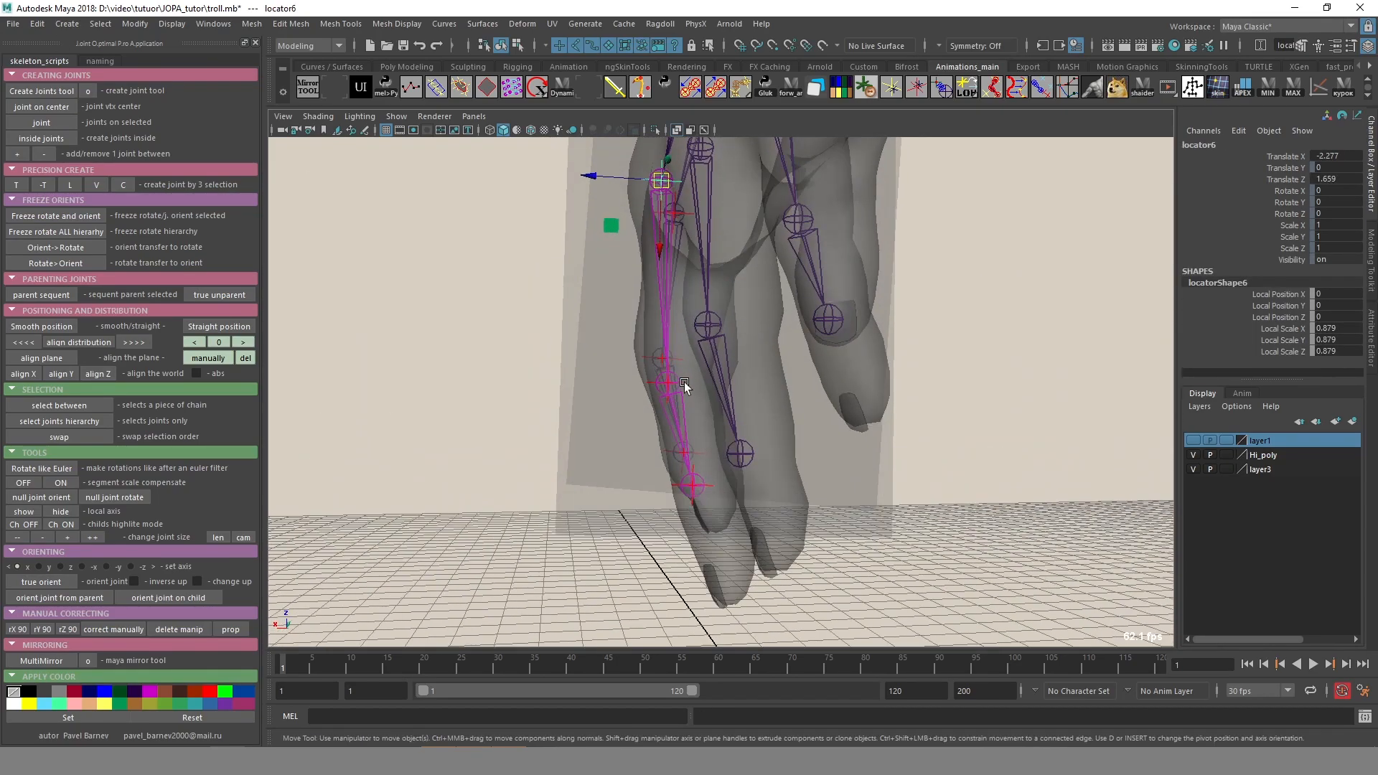
pyautogui.click(676, 380)
pyautogui.keyDown('alt'); pyautogui.moveTo(707, 430); pyautogui.dragTo(762, 479); pyautogui.keyUp('alt')
pyautogui.hotkey('alt', 'x')
pyautogui.moveTo(762, 480); pyautogui.dragTo(770, 439, button='middle')
pyautogui.hotkey('alt', 'x')
pyautogui.keyDown('alt'); pyautogui.moveTo(770, 439); pyautogui.dragTo(773, 447); pyautogui.keyUp('alt')
pyautogui.moveTo(773, 446); pyautogui.dragTo(766, 442, button='middle')
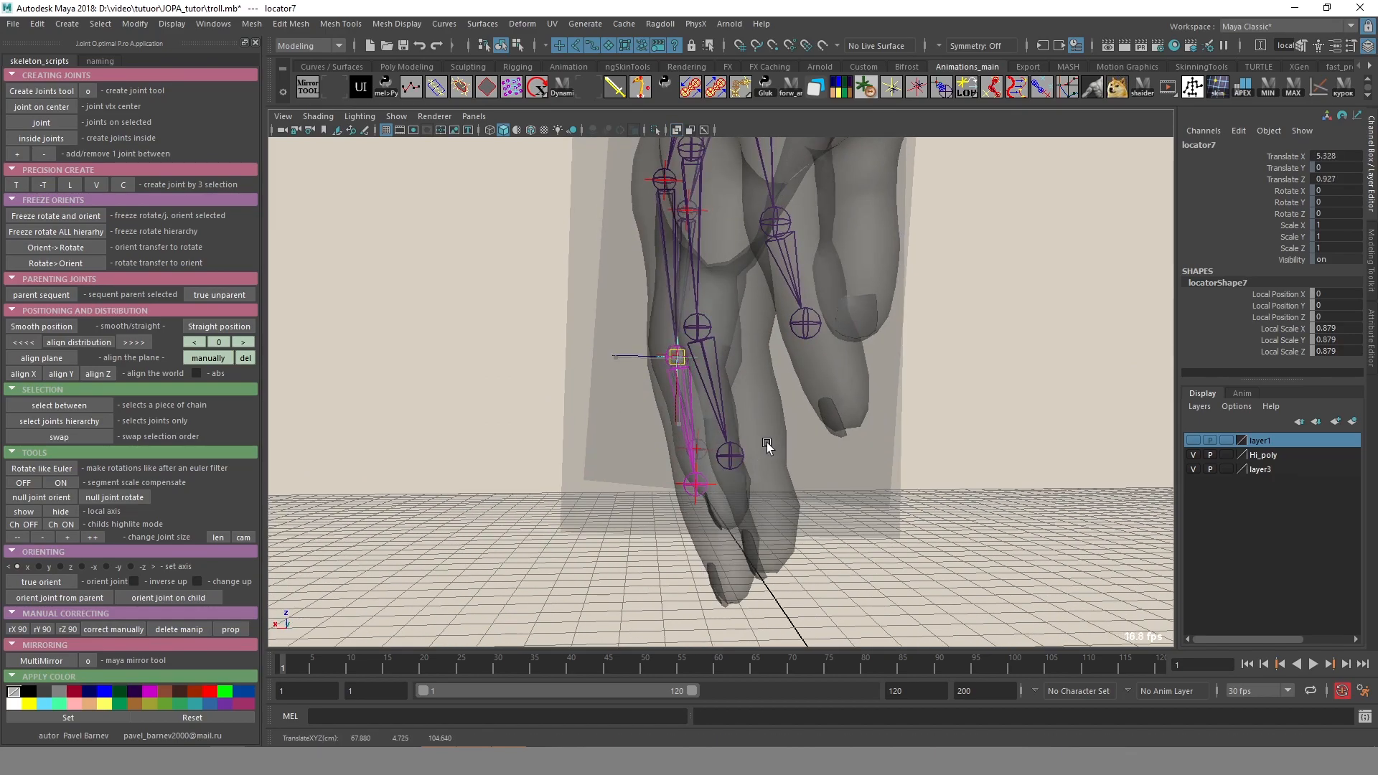
# Move the middle finger's tip locator within its plane to centre the end joint in the fingertip.
pyautogui.click(695, 484)
pyautogui.keyDown('alt'); pyautogui.moveTo(727, 509); pyautogui.dragTo(766, 510); pyautogui.keyUp('alt')
pyautogui.moveTo(766, 510); pyautogui.dragTo(772, 519, button='middle')
# Select the ring finger's joint chain from root to tip and create a manual alignment plane for it.
pyautogui.keyDown('alt'); pyautogui.moveTo(711, 358); pyautogui.dragTo(665, 324); pyautogui.keyUp('alt')
pyautogui.click(753, 236)
pyautogui.click(756, 342)
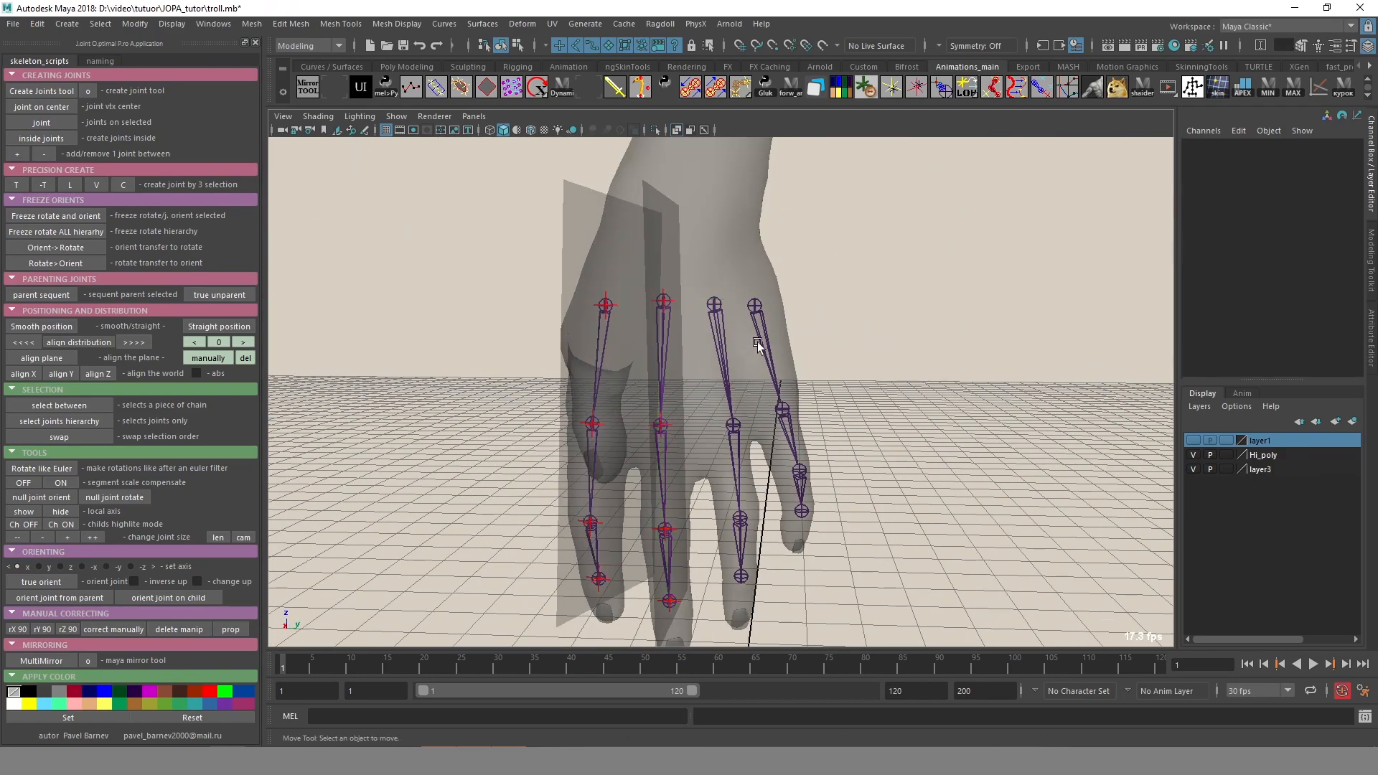
pyautogui.click(732, 335)
pyautogui.doubleClick(731, 333)
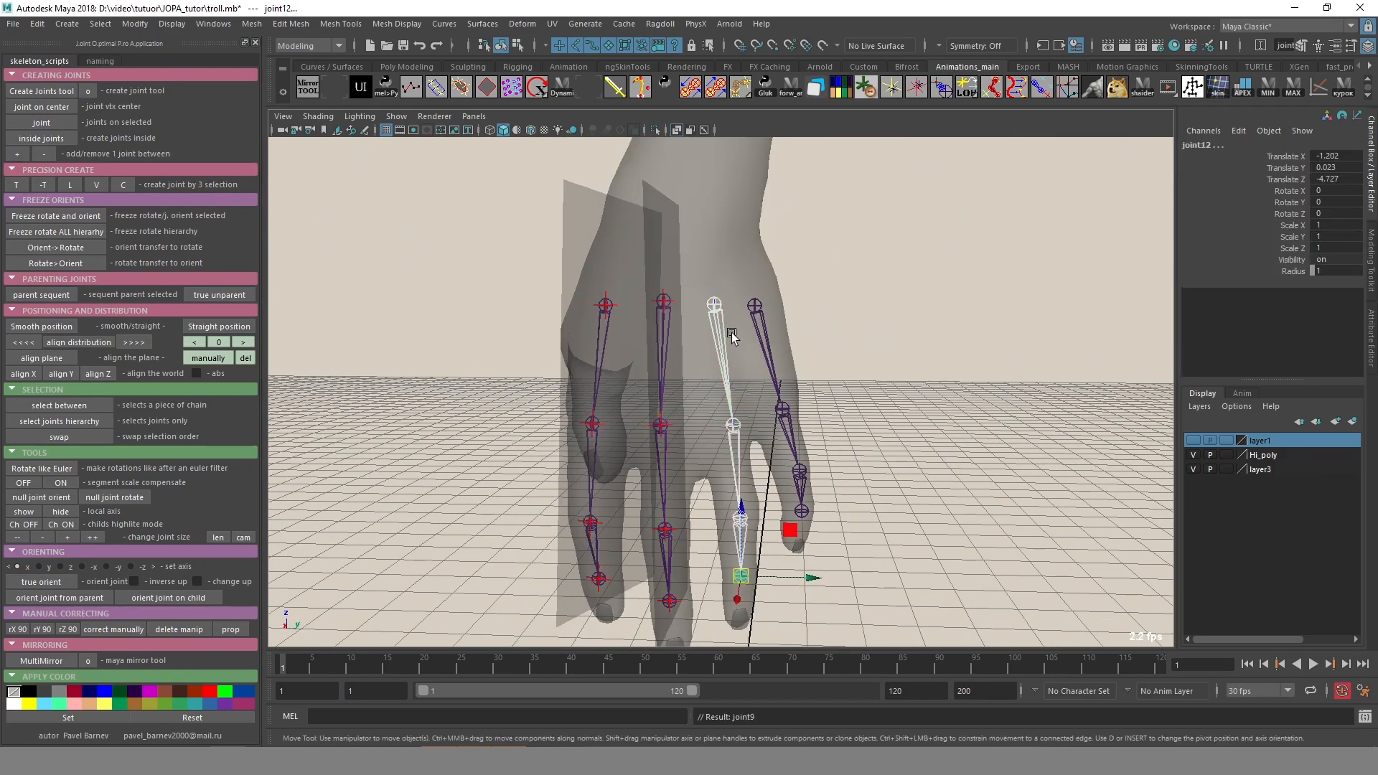
pyautogui.keyDown('alt'); pyautogui.moveTo(913, 438); pyautogui.dragTo(934, 413); pyautogui.keyUp('alt')
pyautogui.click(202, 358)
# Rotate the ring finger's alignment plane so it follows the direction of the finger.
pyautogui.keyDown('alt'); pyautogui.moveTo(825, 438); pyautogui.dragTo(762, 452); pyautogui.keyUp('alt')
pyautogui.moveTo(731, 337); pyautogui.dragTo(905, 329)
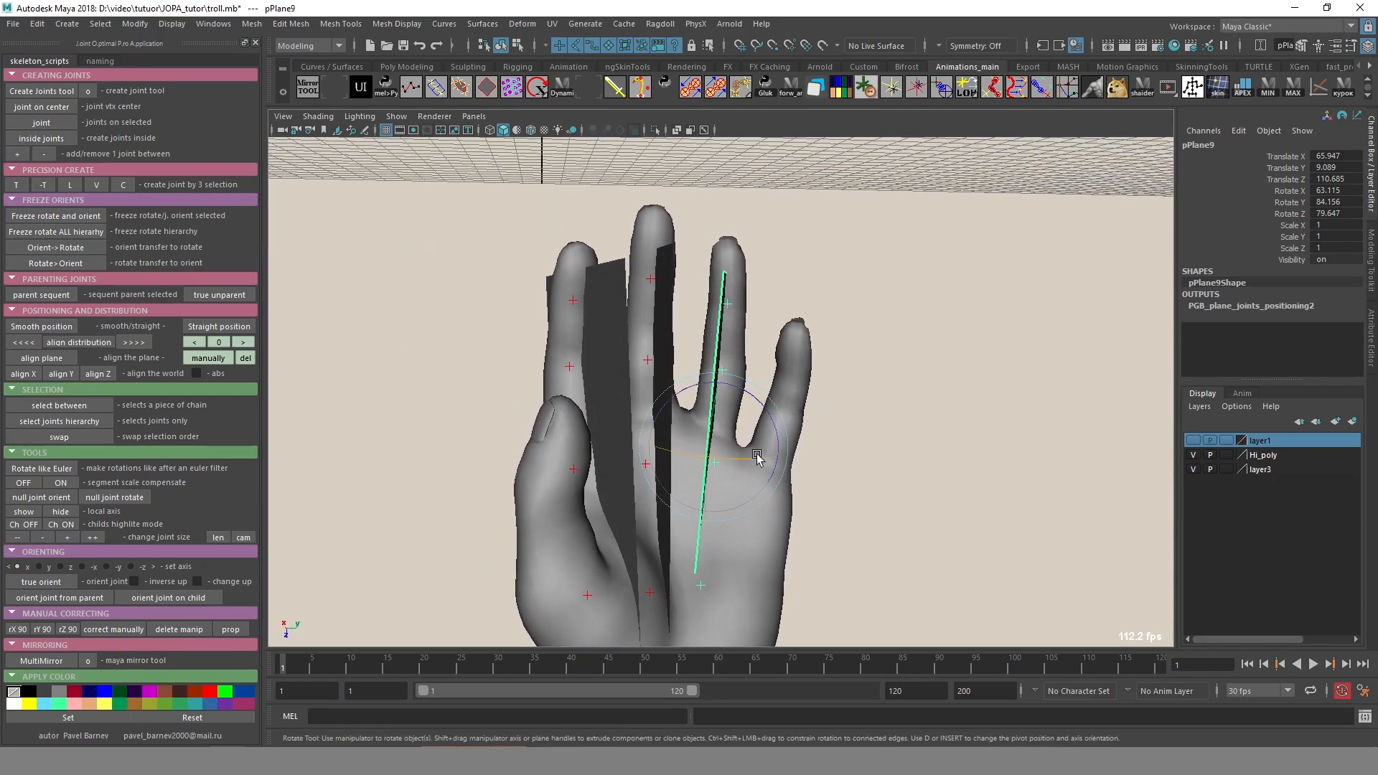
pyautogui.hotkey('alt', 'x')
pyautogui.moveTo(785, 424); pyautogui.dragTo(799, 497)
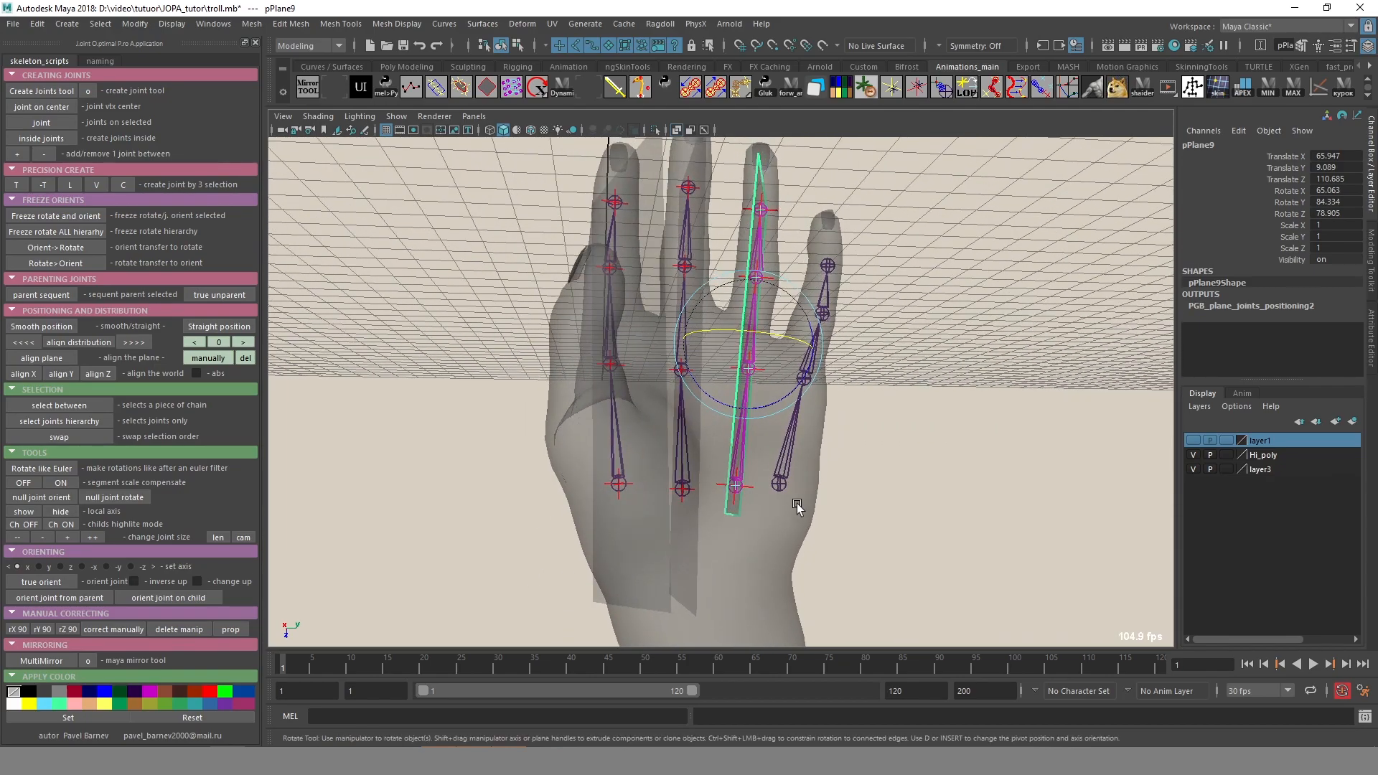
# Lengthen the ring finger's plane toward the wrist and fingertip through its end vertices, and rotate it in line with the finger.
pyautogui.press('F9')
pyautogui.moveTo(682, 488); pyautogui.dragTo(881, 582)
pyautogui.press('w')
pyautogui.keyDown('alt'); pyautogui.moveTo(813, 545); pyautogui.dragTo(876, 542); pyautogui.keyUp('alt')
pyautogui.moveTo(738, 442); pyautogui.dragTo(726, 549)
pyautogui.keyDown('alt'); pyautogui.moveTo(800, 373); pyautogui.dragTo(792, 520, button='middle'); pyautogui.keyUp('alt')
pyautogui.moveTo(706, 272); pyautogui.dragTo(876, 426)
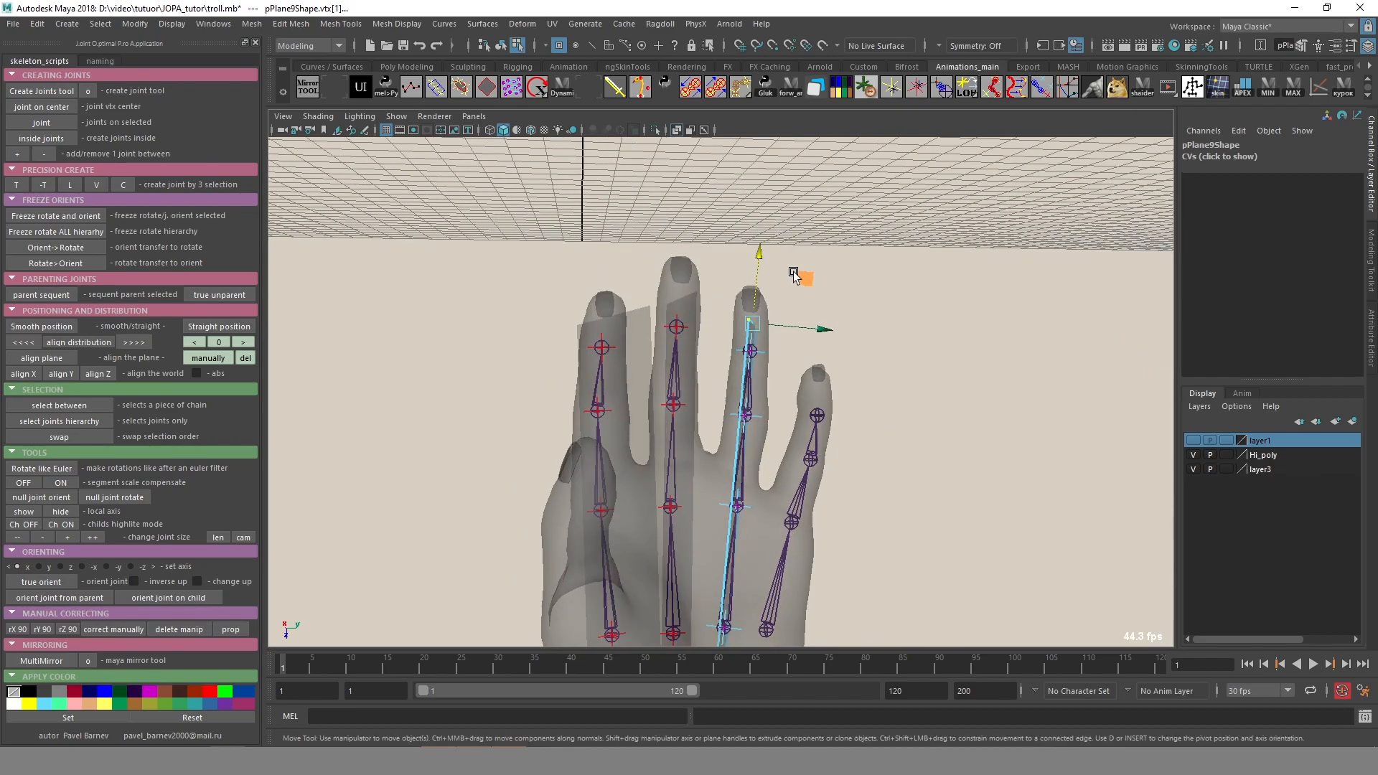
pyautogui.keyDown('alt'); pyautogui.moveTo(830, 349); pyautogui.dragTo(603, 424); pyautogui.keyUp('alt')
pyautogui.moveTo(765, 467)
pyautogui.mouseDown()
pyautogui.moveTo(743, 477)
pyautogui.moveTo(799, 564)
pyautogui.moveTo(761, 564)
pyautogui.moveTo(766, 531)
pyautogui.moveTo(808, 507)
pyautogui.moveTo(818, 477)
pyautogui.moveTo(789, 491)
pyautogui.moveTo(818, 470)
pyautogui.moveTo(766, 446)
pyautogui.moveTo(793, 498)
pyautogui.moveTo(762, 568)
pyautogui.moveTo(879, 511)
pyautogui.moveTo(818, 496)
pyautogui.moveTo(824, 519)
pyautogui.moveTo(941, 390)
pyautogui.moveTo(831, 493)
pyautogui.moveTo(854, 499)
pyautogui.moveTo(866, 455)
pyautogui.mouseUp()
pyautogui.press('F8')
pyautogui.press('e')
pyautogui.hotkey('alt', 'x')
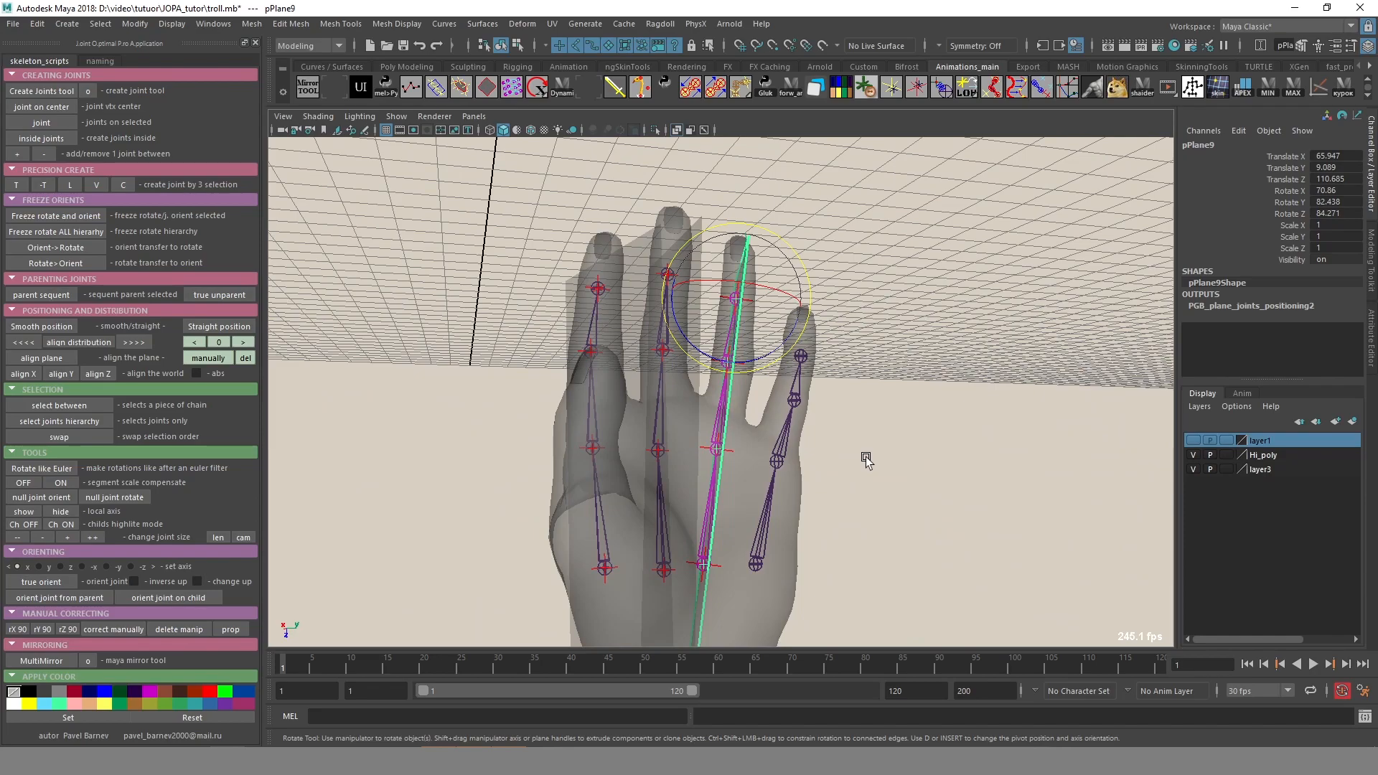
pyautogui.press('q')
pyautogui.click(866, 457)
pyautogui.click(756, 562)
pyautogui.hotkey('alt', 'h')
# Move the ring finger's tip locator and the locator before it within the plane to centre both joints in the finger.
pyautogui.click(735, 297)
pyautogui.keyDown('alt'); pyautogui.moveTo(735, 297); pyautogui.dragTo(840, 329); pyautogui.keyUp('alt')
pyautogui.press('w')
pyautogui.moveTo(840, 329); pyautogui.dragTo(833, 328, button='middle')
pyautogui.click(784, 314)
pyautogui.moveTo(784, 314)
pyautogui.keyDown('alt'); pyautogui.mouseDown()
pyautogui.moveTo(813, 347)
pyautogui.moveTo(841, 351)
pyautogui.mouseUp(); pyautogui.keyUp('alt')
pyautogui.moveTo(841, 351); pyautogui.dragTo(821, 357, button='middle')
# Show wireframe on the shaded meshes and refine the position of the locator just before the ring finger's tip.
pyautogui.moveTo(821, 488)
pyautogui.keyDown('alt'); pyautogui.mouseDown()
pyautogui.moveTo(806, 528)
pyautogui.moveTo(799, 507)
pyautogui.moveTo(822, 502)
pyautogui.mouseUp(); pyautogui.keyUp('alt')
pyautogui.hotkey('alt', 'x')
pyautogui.hotkey('alt', 'x')
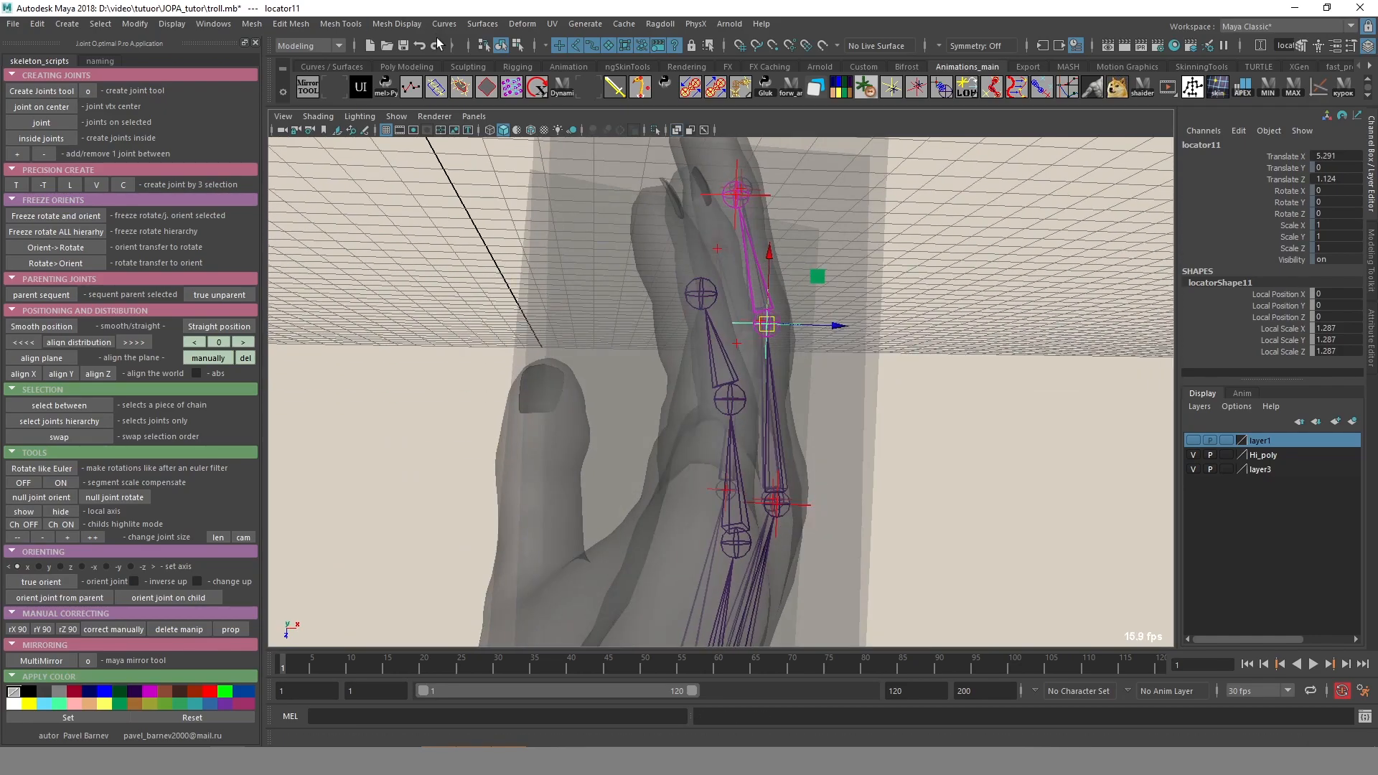
pyautogui.click(531, 130)
pyautogui.moveTo(854, 357)
pyautogui.keyDown('alt'); pyautogui.mouseDown()
pyautogui.moveTo(822, 329)
pyautogui.moveTo(833, 340)
pyautogui.mouseUp(); pyautogui.keyUp('alt')
pyautogui.moveTo(833, 342); pyautogui.dragTo(839, 420, button='middle')
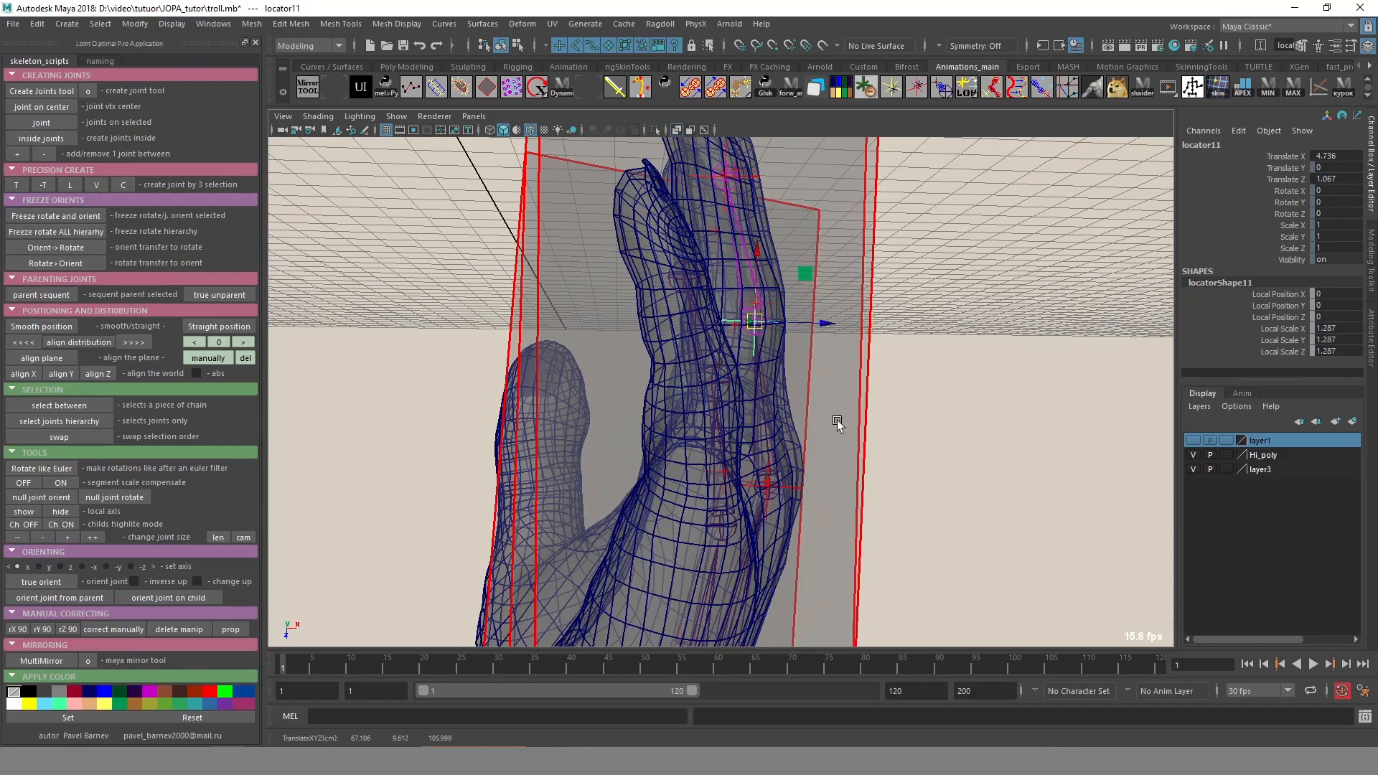
# Move the ring finger's knuckle locator and base locator within the plane to centre both joints inside the hand.
pyautogui.keyDown('alt'); pyautogui.moveTo(840, 420); pyautogui.dragTo(836, 391); pyautogui.keyUp('alt')
pyautogui.click(777, 481)
pyautogui.moveTo(867, 517); pyautogui.dragTo(887, 530, button='middle')
pyautogui.keyDown('alt'); pyautogui.moveTo(887, 529); pyautogui.dragTo(947, 574, button='right'); pyautogui.keyUp('alt')
pyautogui.keyDown('alt'); pyautogui.moveTo(947, 574); pyautogui.dragTo(889, 564); pyautogui.keyUp('alt')
pyautogui.click(704, 560)
pyautogui.keyDown('alt'); pyautogui.moveTo(707, 563); pyautogui.dragTo(783, 602); pyautogui.keyUp('alt')
pyautogui.moveTo(818, 594); pyautogui.dragTo(808, 602, button='middle')
pyautogui.keyDown('alt'); pyautogui.moveTo(815, 584); pyautogui.dragTo(686, 556); pyautogui.keyUp('alt')
pyautogui.keyDown('alt'); pyautogui.moveTo(685, 556); pyautogui.dragTo(603, 550, button='right'); pyautogui.keyUp('alt')
pyautogui.keyDown('alt'); pyautogui.moveTo(603, 550); pyautogui.dragTo(657, 532); pyautogui.keyUp('alt')
pyautogui.keyDown('alt'); pyautogui.moveTo(657, 532); pyautogui.dragTo(869, 515, button='right'); pyautogui.keyUp('alt')
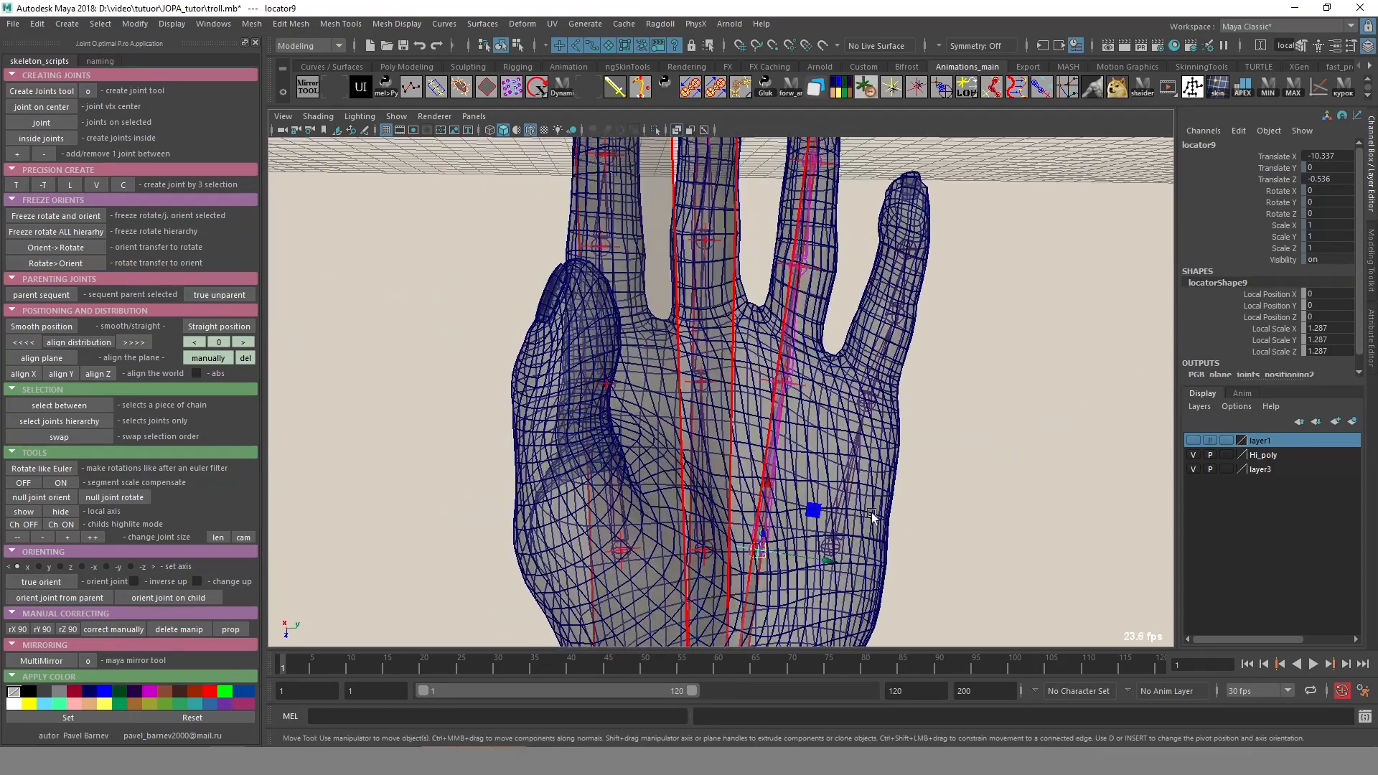
# Select the little finger's whole joint chain and create a manual alignment plane for it.
pyautogui.keyDown('alt'); pyautogui.moveTo(871, 513); pyautogui.dragTo(867, 455); pyautogui.keyUp('alt')
pyautogui.click(830, 540)
pyautogui.keyDown('alt'); pyautogui.moveTo(927, 550); pyautogui.dragTo(895, 533); pyautogui.keyUp('alt')
pyautogui.press('F8')
pyautogui.click(826, 528)
pyautogui.hotkey('shift', 'h')
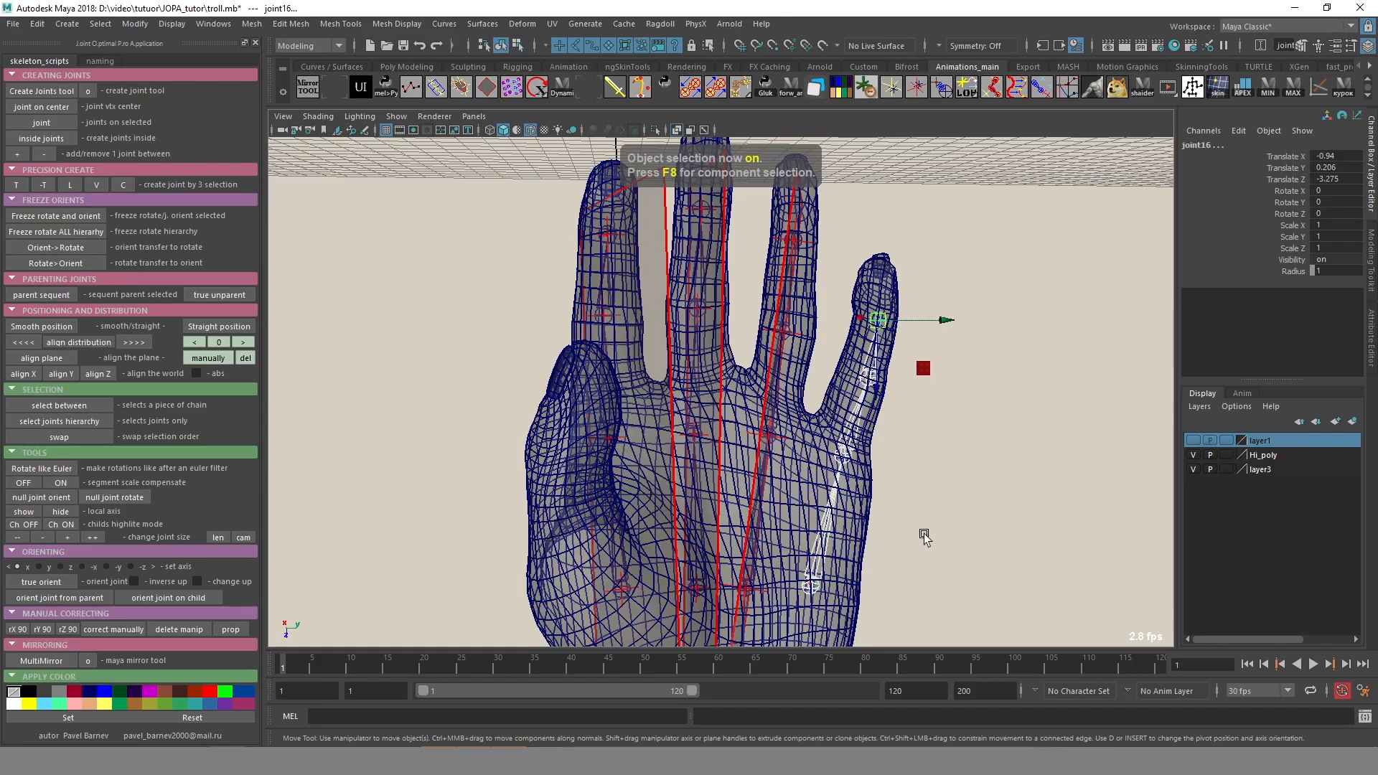
pyautogui.click(209, 358)
# Lengthen the little finger's alignment plane toward the wrist through its end vertices.
pyautogui.keyDown('alt'); pyautogui.moveTo(858, 378); pyautogui.dragTo(722, 385); pyautogui.keyUp('alt')
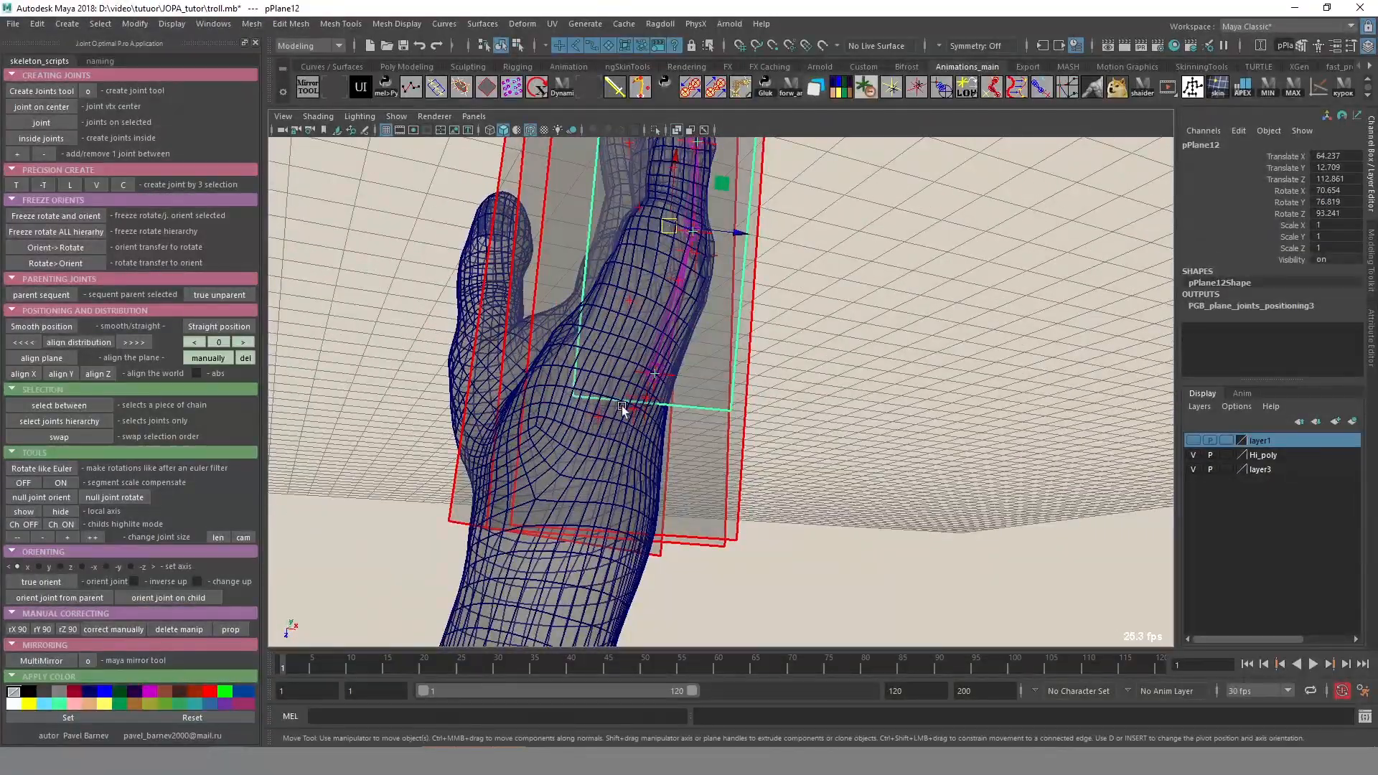
pyautogui.press('F9')
pyautogui.moveTo(540, 367); pyautogui.dragTo(818, 459)
pyautogui.keyDown('alt'); pyautogui.moveTo(1021, 471); pyautogui.dragTo(876, 431, button='right'); pyautogui.keyUp('alt')
pyautogui.moveTo(683, 333); pyautogui.dragTo(675, 451)
pyautogui.keyDown('alt'); pyautogui.moveTo(722, 341); pyautogui.dragTo(707, 430, button='middle'); pyautogui.keyUp('alt')
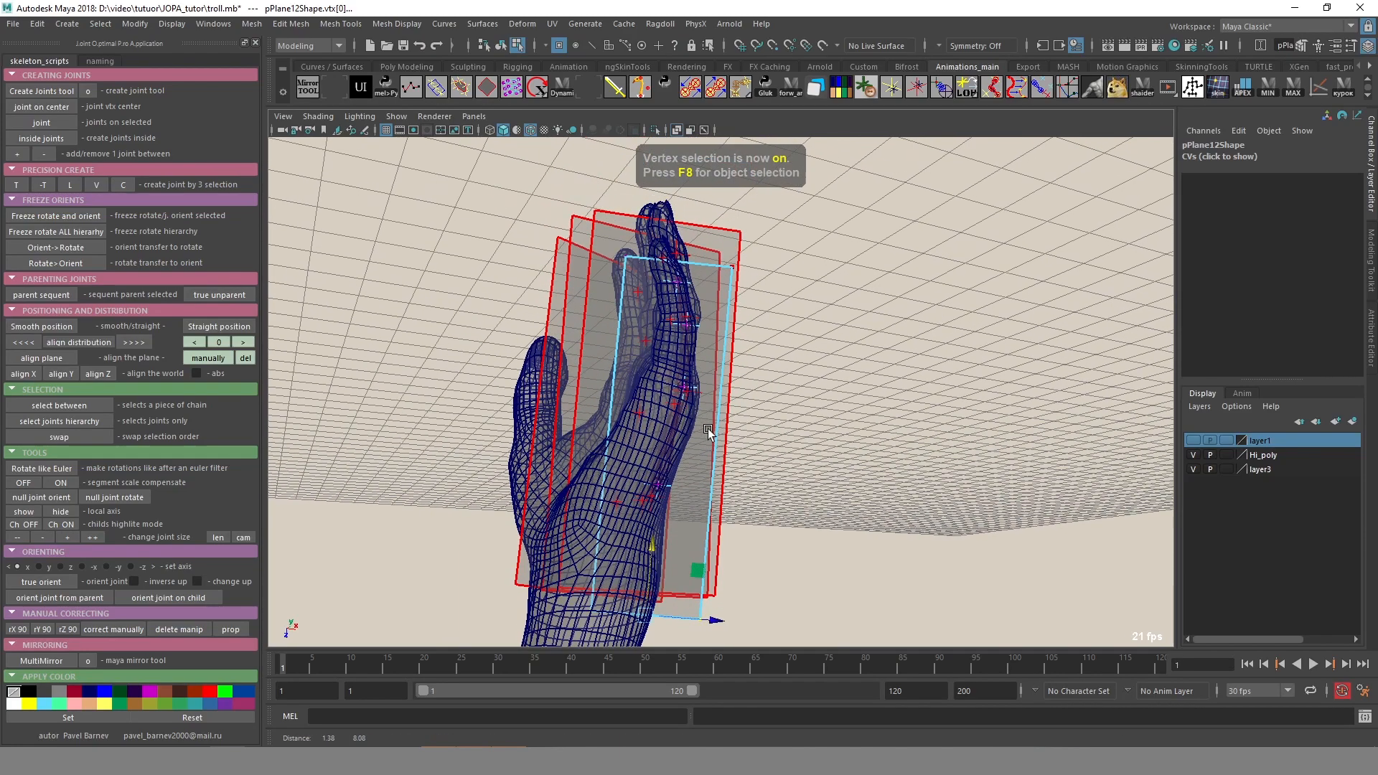
pyautogui.moveTo(561, 197); pyautogui.dragTo(643, 659)
pyautogui.moveTo(673, 444); pyautogui.dragTo(829, 435)
# Rotate the little finger's alignment plane so it lies in line with the finger.
pyautogui.press('F8')
pyautogui.press('e')
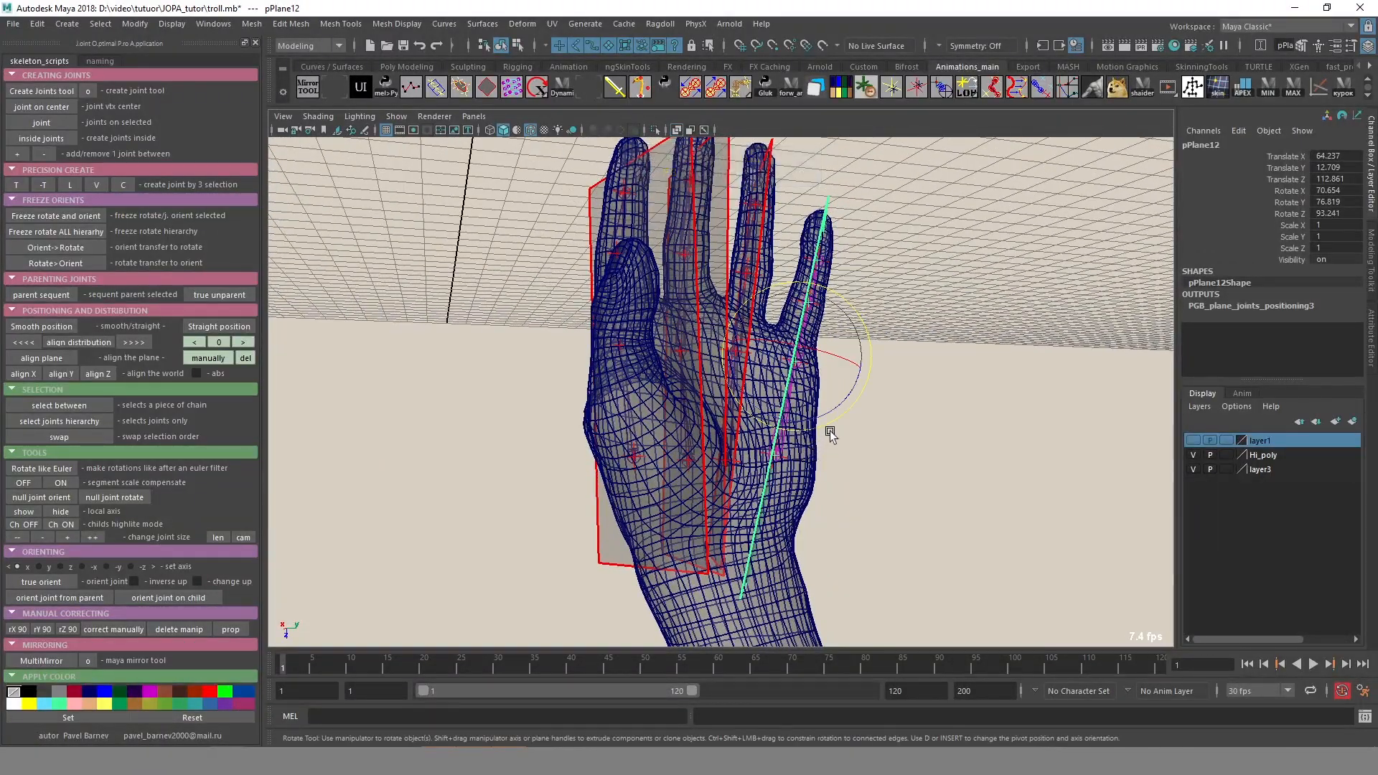
pyautogui.moveTo(848, 363); pyautogui.dragTo(839, 364)
pyautogui.keyDown('alt'); pyautogui.moveTo(839, 365); pyautogui.dragTo(872, 477); pyautogui.keyUp('alt')
pyautogui.keyDown('alt'); pyautogui.moveTo(873, 476); pyautogui.dragTo(768, 422); pyautogui.keyUp('alt')
pyautogui.moveTo(668, 474); pyautogui.dragTo(756, 427)
pyautogui.scroll(-3, 770, 489)
pyautogui.click(243, 343)
pyautogui.moveTo(778, 318); pyautogui.dragTo(811, 551)
# Move the little finger's base and knuckle locators within the plane to centre their joints in the hand.
pyautogui.click(661, 496)
pyautogui.press('w')
pyautogui.moveTo(811, 551); pyautogui.dragTo(792, 530, button='middle')
pyautogui.keyDown('alt'); pyautogui.moveTo(793, 530); pyautogui.dragTo(721, 450); pyautogui.keyUp('alt')
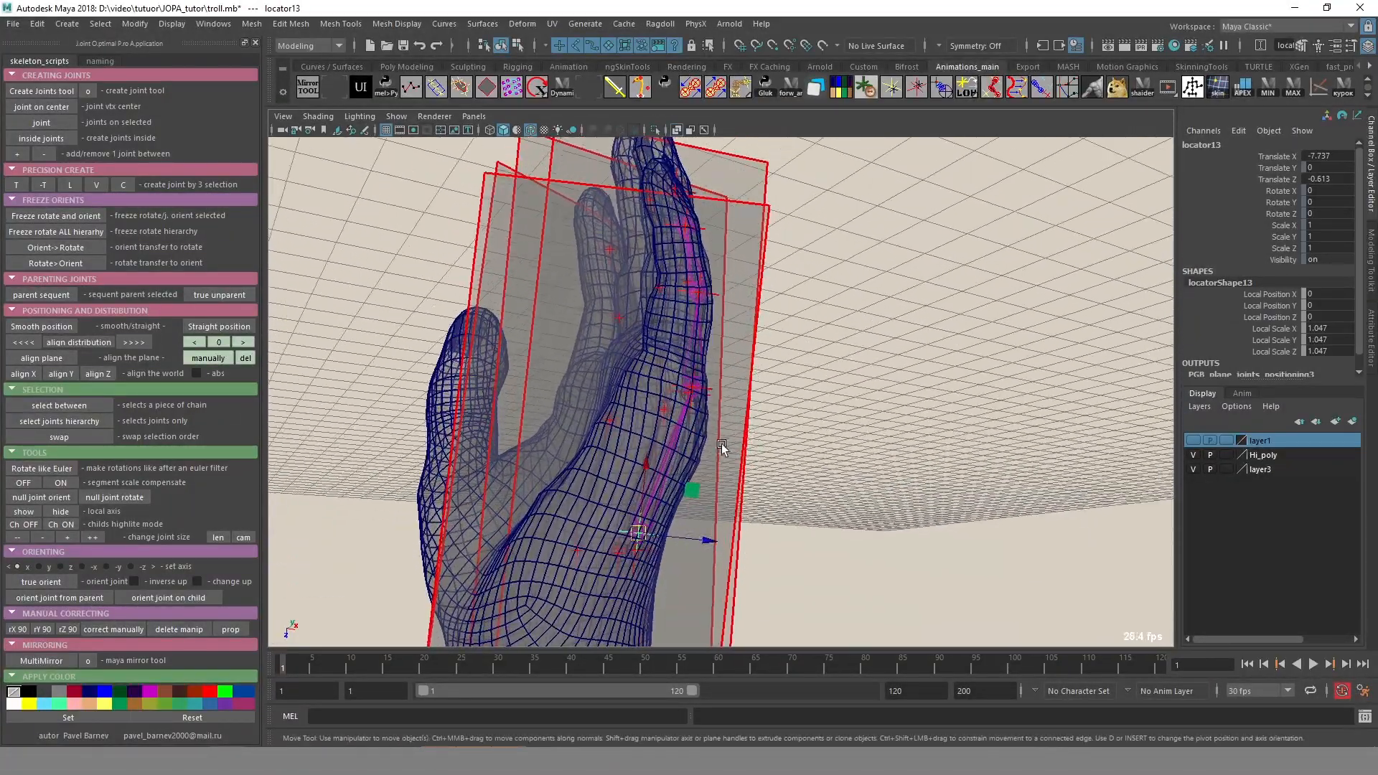
pyautogui.click(710, 388)
pyautogui.keyDown('alt'); pyautogui.moveTo(711, 387); pyautogui.dragTo(947, 438, button='right'); pyautogui.keyUp('alt')
pyautogui.keyDown('alt'); pyautogui.moveTo(947, 439); pyautogui.dragTo(897, 452); pyautogui.keyUp('alt')
pyautogui.moveTo(897, 452); pyautogui.dragTo(868, 450, button='middle')
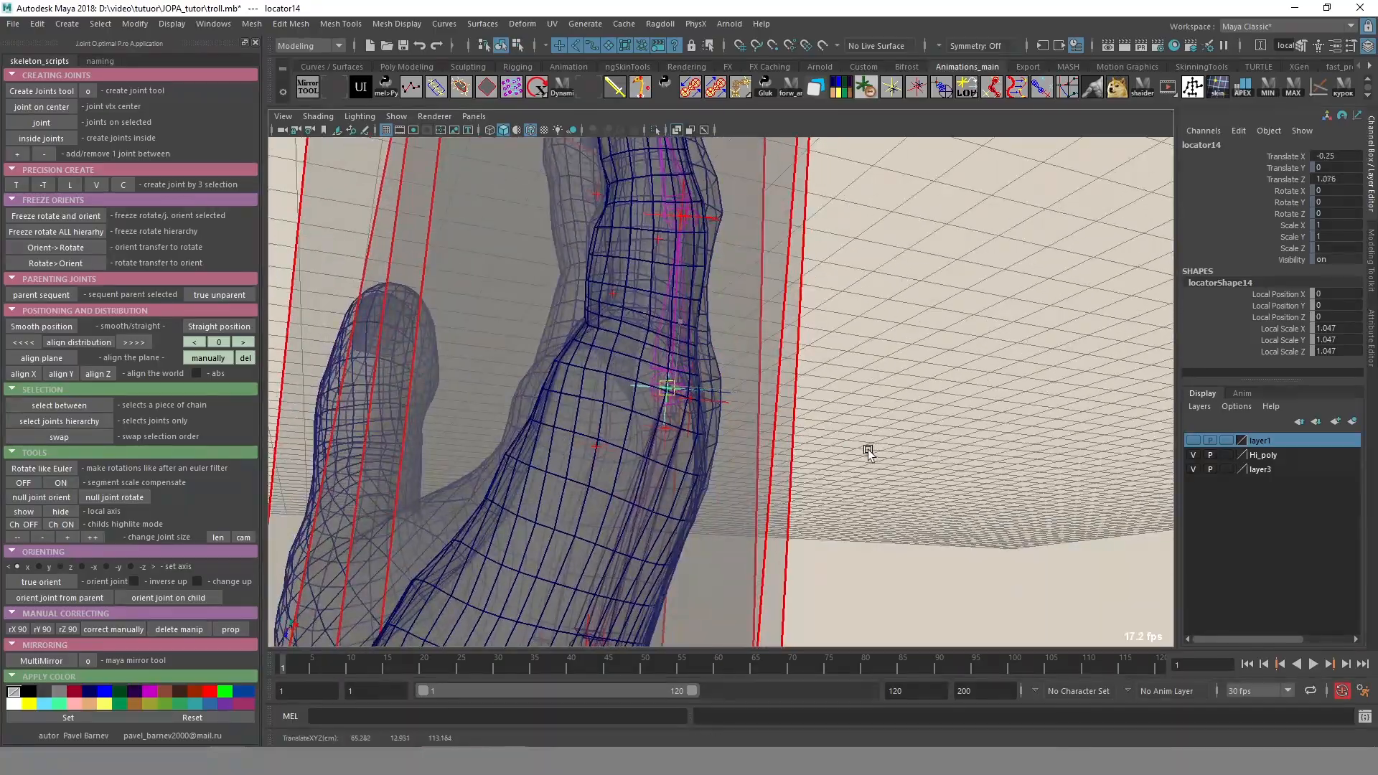
# Refine the little finger's locator placement and centre its tip locator inside the finger.
pyautogui.keyDown('alt'); pyautogui.moveTo(755, 287); pyautogui.dragTo(782, 419); pyautogui.keyUp('alt')
pyautogui.moveTo(782, 419); pyautogui.dragTo(777, 420, button='middle')
pyautogui.moveTo(777, 421)
pyautogui.keyDown('alt'); pyautogui.mouseDown()
pyautogui.moveTo(743, 406)
pyautogui.moveTo(711, 423)
pyautogui.moveTo(750, 419)
pyautogui.mouseUp(); pyautogui.keyUp('alt')
pyautogui.click(696, 236)
pyautogui.keyDown('alt'); pyautogui.moveTo(737, 305); pyautogui.dragTo(770, 304); pyautogui.keyUp('alt')
pyautogui.moveTo(771, 304); pyautogui.dragTo(772, 304, button='middle')
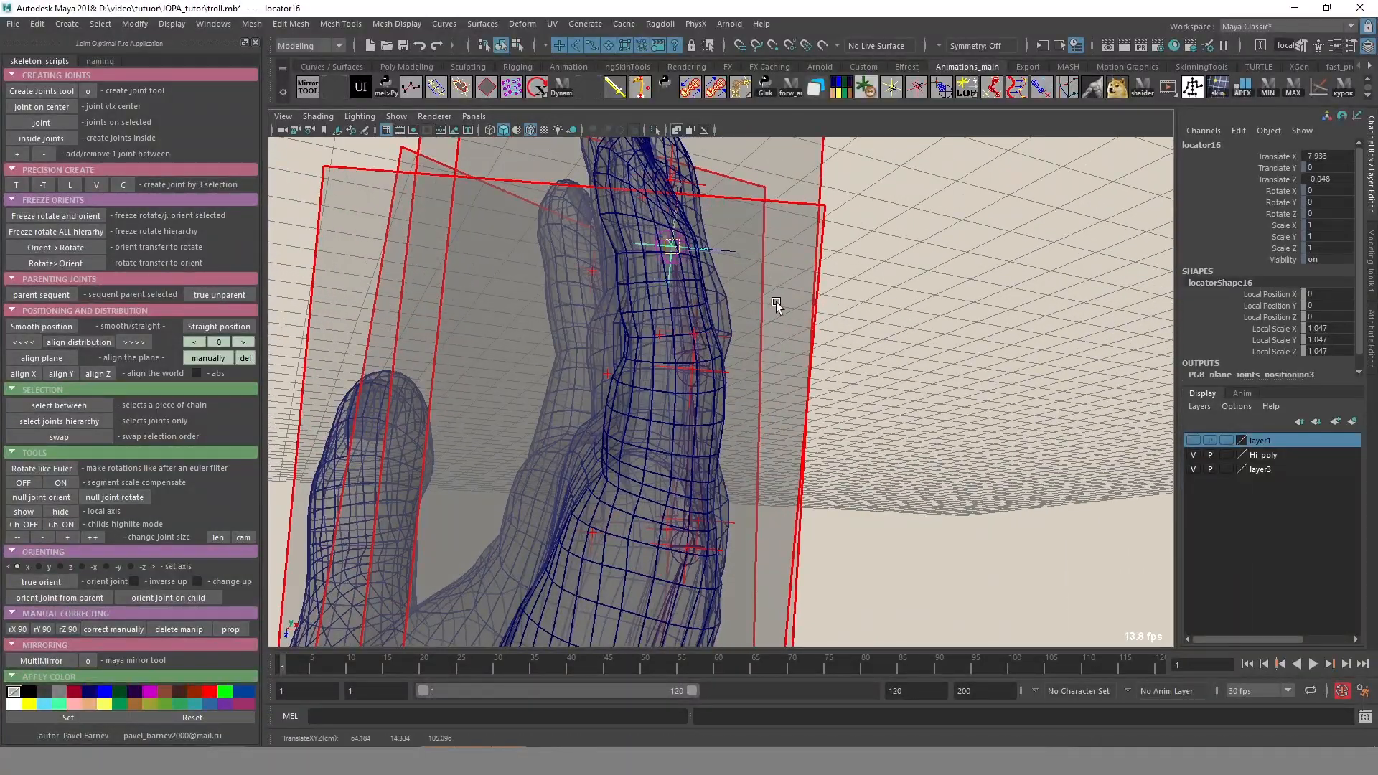
# Select the base locators of all four fingers, undo the Straight position alignment, and apply Smooth position across them.
pyautogui.keyDown('alt'); pyautogui.moveTo(776, 304); pyautogui.dragTo(689, 316, button='right'); pyautogui.keyUp('alt')
pyautogui.keyDown('alt'); pyautogui.moveTo(689, 315); pyautogui.dragTo(861, 402); pyautogui.keyUp('alt')
pyautogui.keyDown('alt'); pyautogui.moveTo(861, 402); pyautogui.dragTo(877, 433, button='middle'); pyautogui.keyUp('alt')
pyautogui.keyDown('alt'); pyautogui.moveTo(876, 433); pyautogui.dragTo(805, 441); pyautogui.keyUp('alt')
pyautogui.click(695, 477)
pyautogui.keyDown('alt'); pyautogui.moveTo(694, 478); pyautogui.dragTo(663, 434); pyautogui.keyUp('alt')
pyautogui.keyDown('alt'); pyautogui.moveTo(778, 485); pyautogui.dragTo(825, 499, button='right'); pyautogui.keyUp('alt')
pyautogui.keyDown('alt'); pyautogui.moveTo(825, 499); pyautogui.dragTo(819, 467); pyautogui.keyUp('alt')
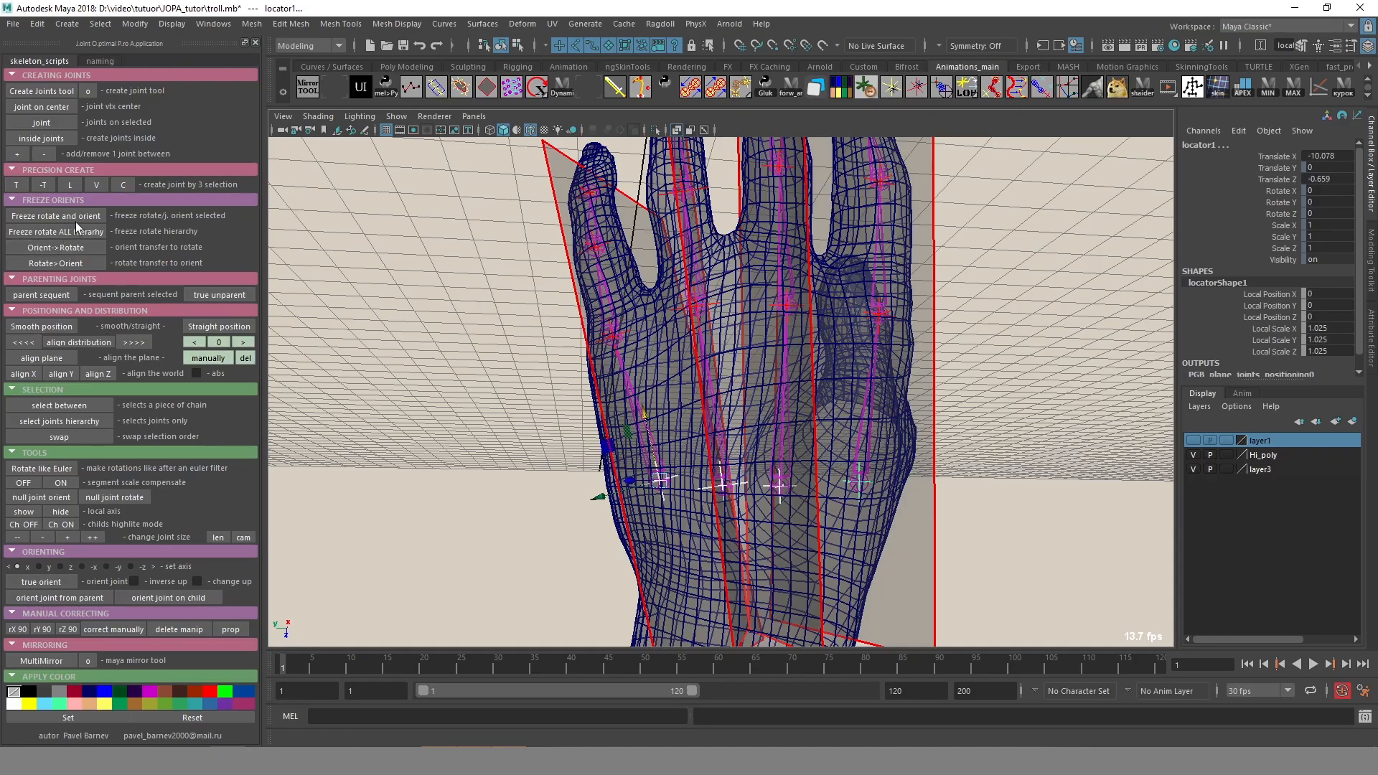
pyautogui.keyDown('alt'); pyautogui.moveTo(490, 430); pyautogui.dragTo(739, 462); pyautogui.keyUp('alt')
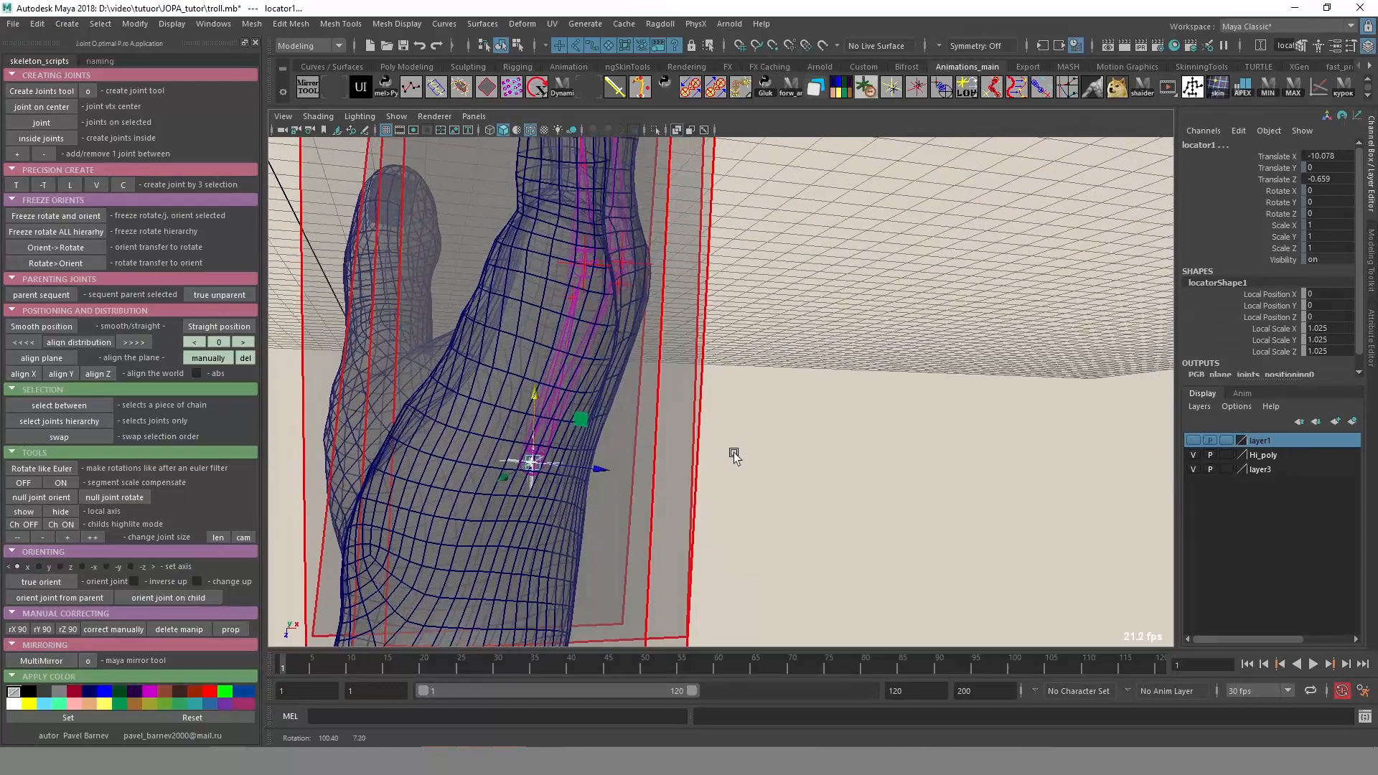
pyautogui.hotkey('ctrl', 'z')
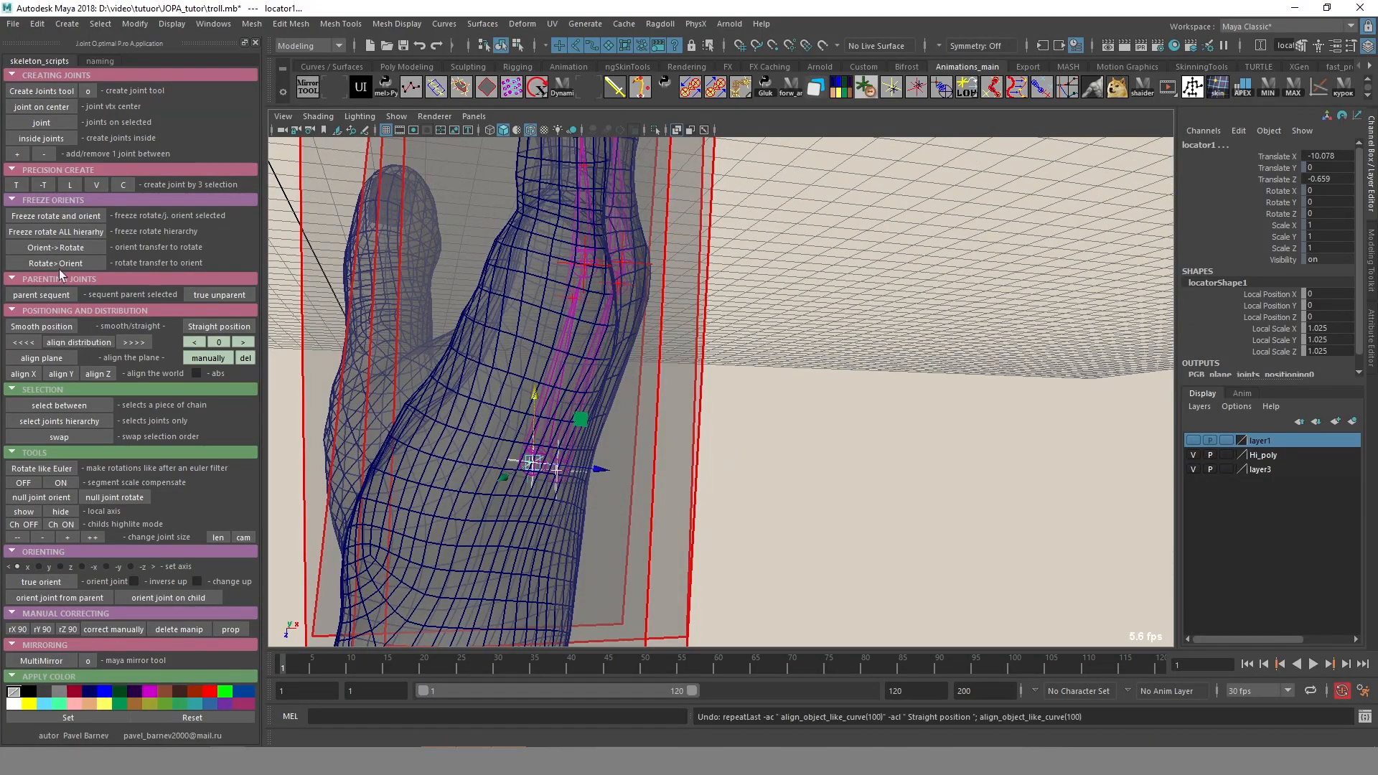
pyautogui.click(57, 325)
pyautogui.click(57, 326)
# Apply Smooth position to the knuckle locators of all four fingers and check the locators from the side.
pyautogui.keyDown('alt'); pyautogui.moveTo(406, 389); pyautogui.dragTo(587, 366); pyautogui.keyUp('alt')
pyautogui.moveTo(737, 343)
pyautogui.keyDown('alt'); pyautogui.mouseDown()
pyautogui.moveTo(625, 354)
pyautogui.moveTo(721, 345)
pyautogui.mouseUp(); pyautogui.keyUp('alt')
pyautogui.click(735, 345)
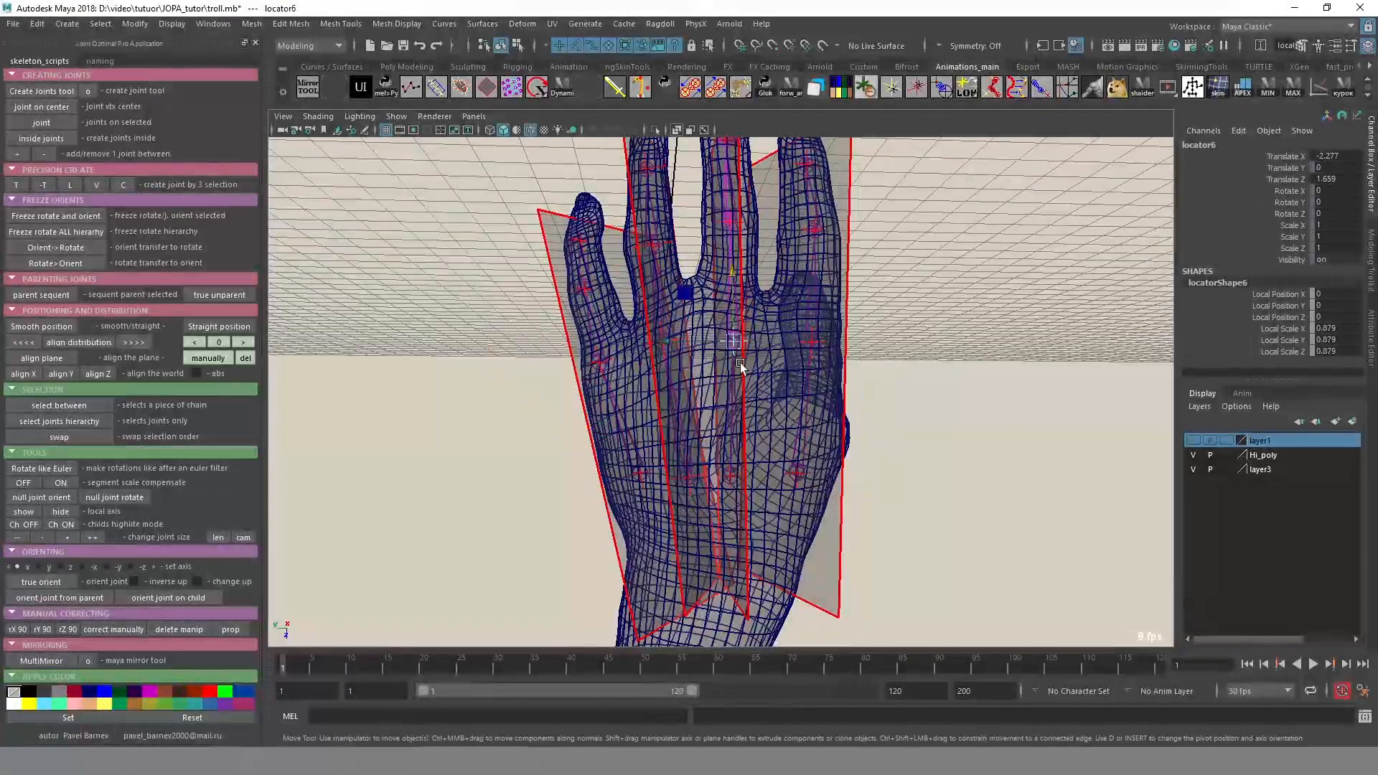
pyautogui.click(625, 363)
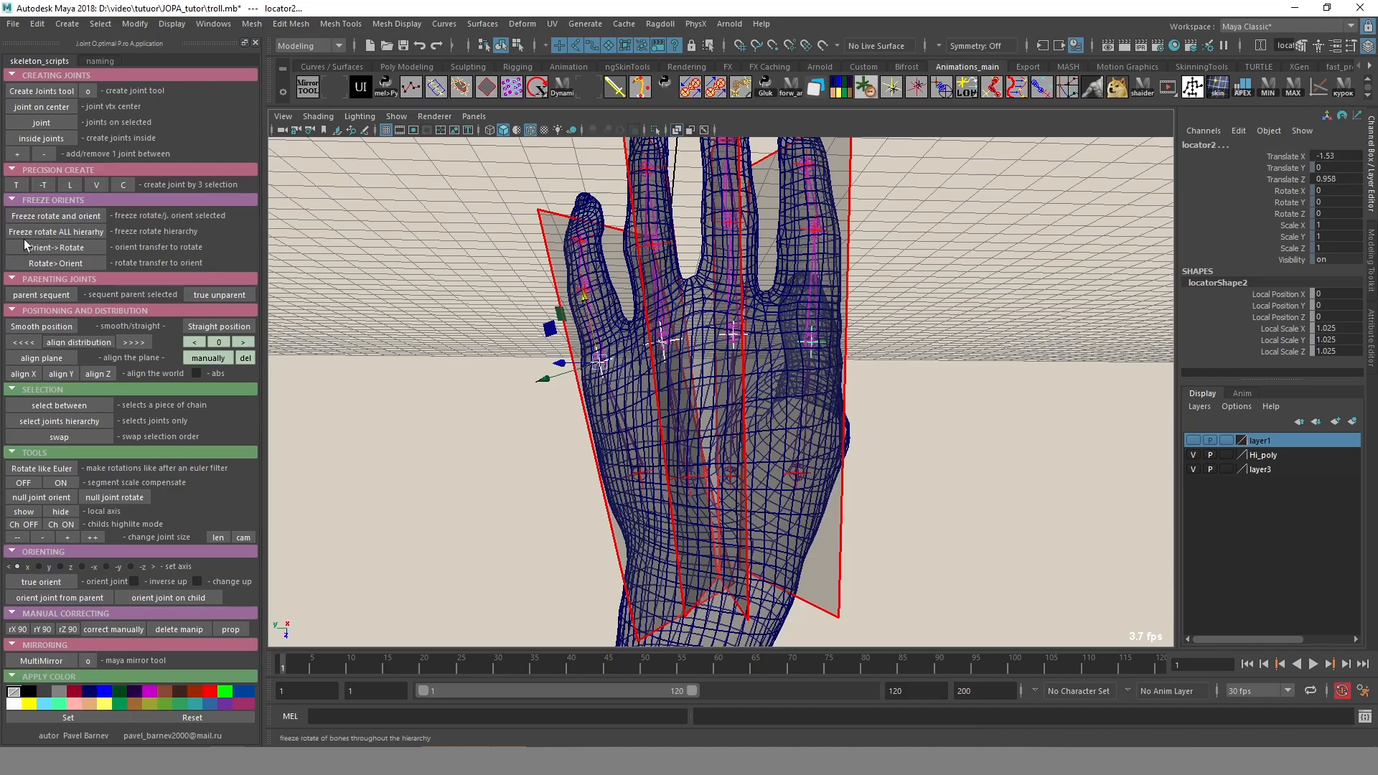
pyautogui.click(56, 327)
pyautogui.keyDown('alt'); pyautogui.moveTo(608, 315); pyautogui.dragTo(658, 373); pyautogui.keyUp('alt')
pyautogui.click(667, 329)
pyautogui.click(622, 316)
pyautogui.moveTo(691, 314); pyautogui.dragTo(502, 370)
pyautogui.keyDown('alt'); pyautogui.moveTo(765, 256); pyautogui.dragTo(756, 259); pyautogui.keyUp('alt')
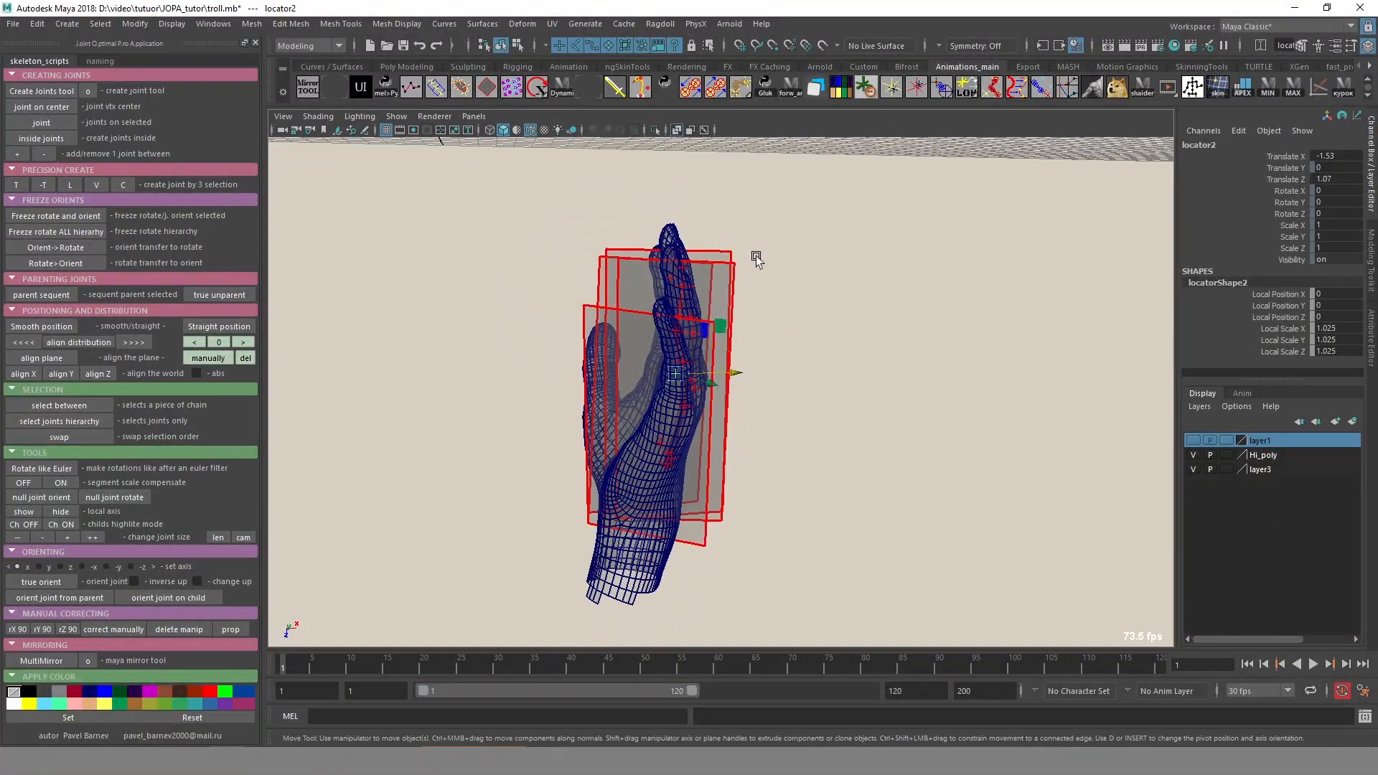
# Select all the finger locators and delete the manual alignment planes and locators.
pyautogui.moveTo(756, 312); pyautogui.dragTo(717, 353)
pyautogui.click(202, 360)
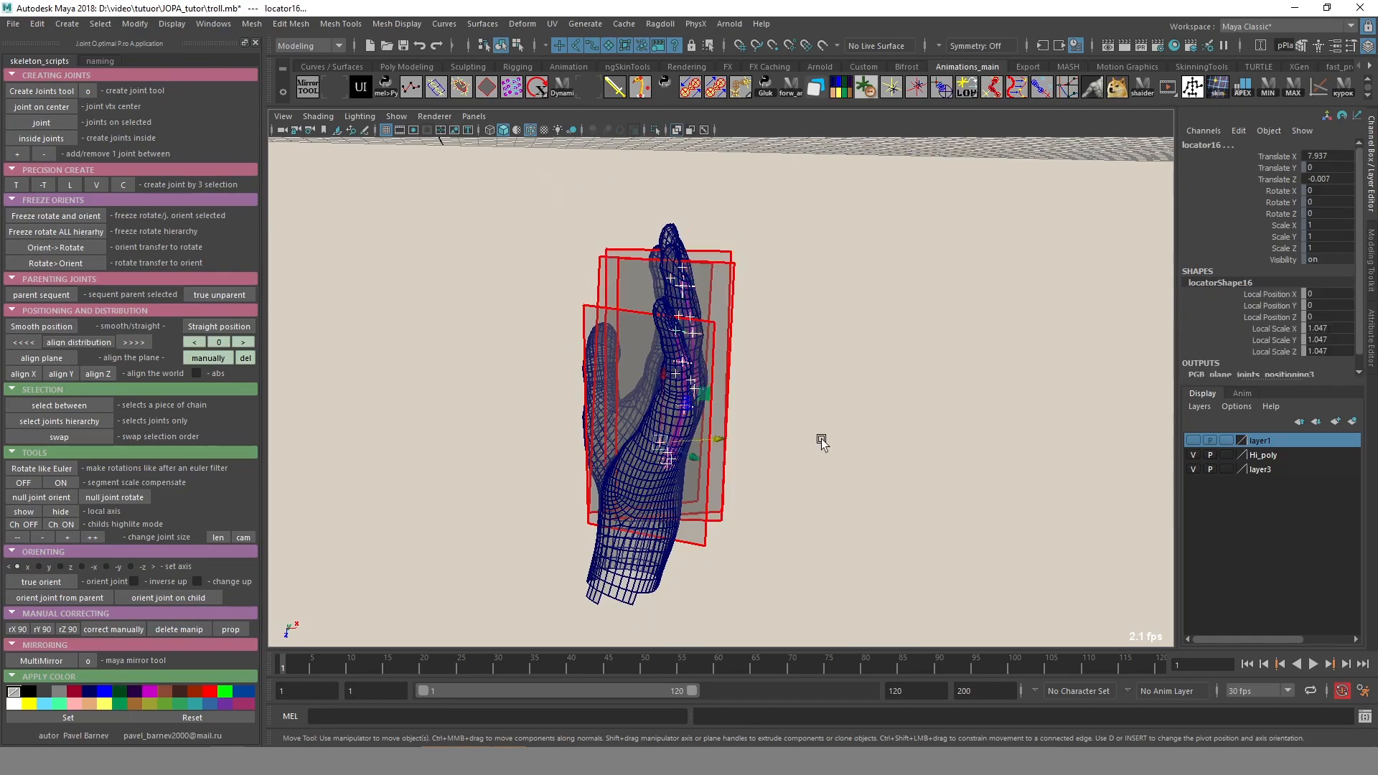
pyautogui.click(246, 358)
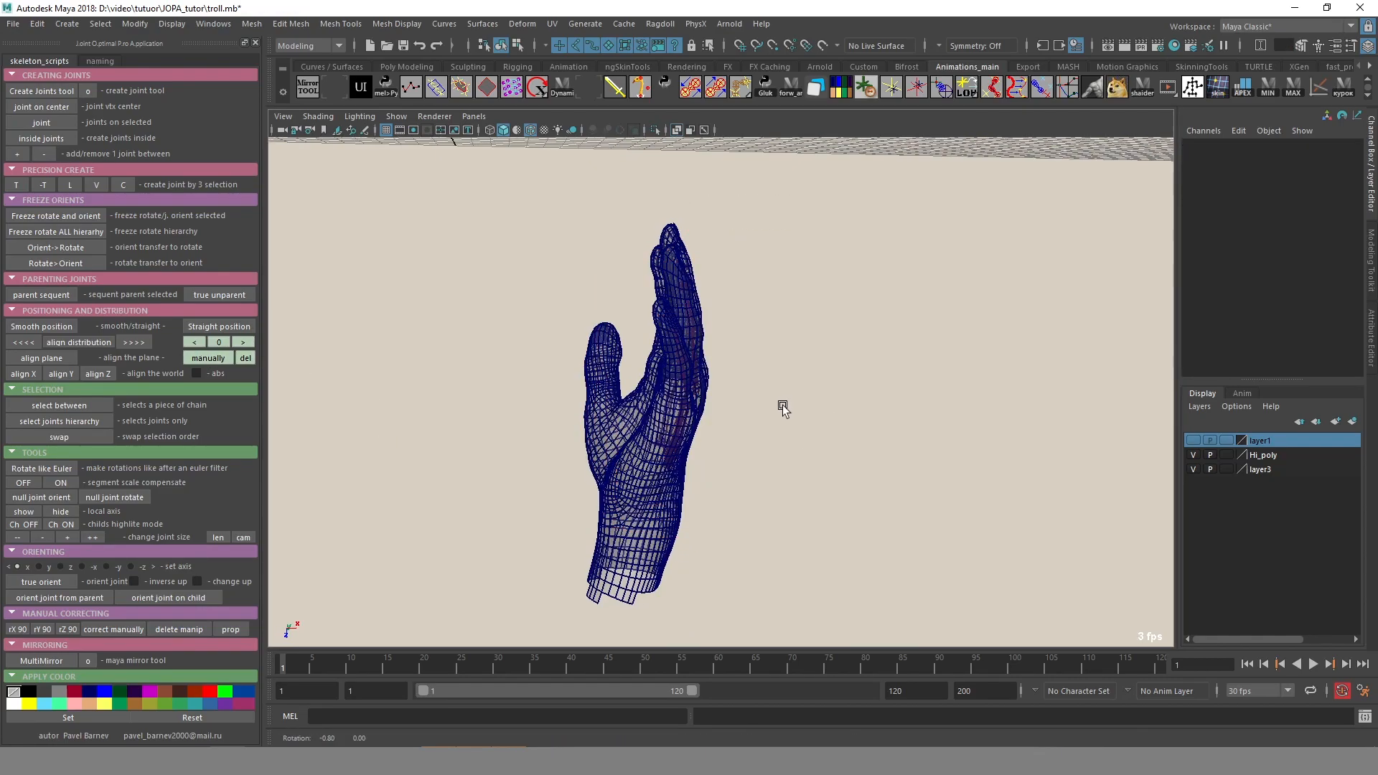
# Select the index finger's whole joint chain and apply true orient to it.
pyautogui.keyDown('alt'); pyautogui.moveTo(789, 406); pyautogui.dragTo(670, 385); pyautogui.keyUp('alt')
pyautogui.scroll(6, 786, 416)
pyautogui.keyDown('alt'); pyautogui.moveTo(743, 411); pyautogui.dragTo(693, 352); pyautogui.keyUp('alt')
pyautogui.scroll(-6, 597, 390)
pyautogui.scroll(5, 716, 406)
pyautogui.click(683, 366)
pyautogui.doubleClick(683, 366)
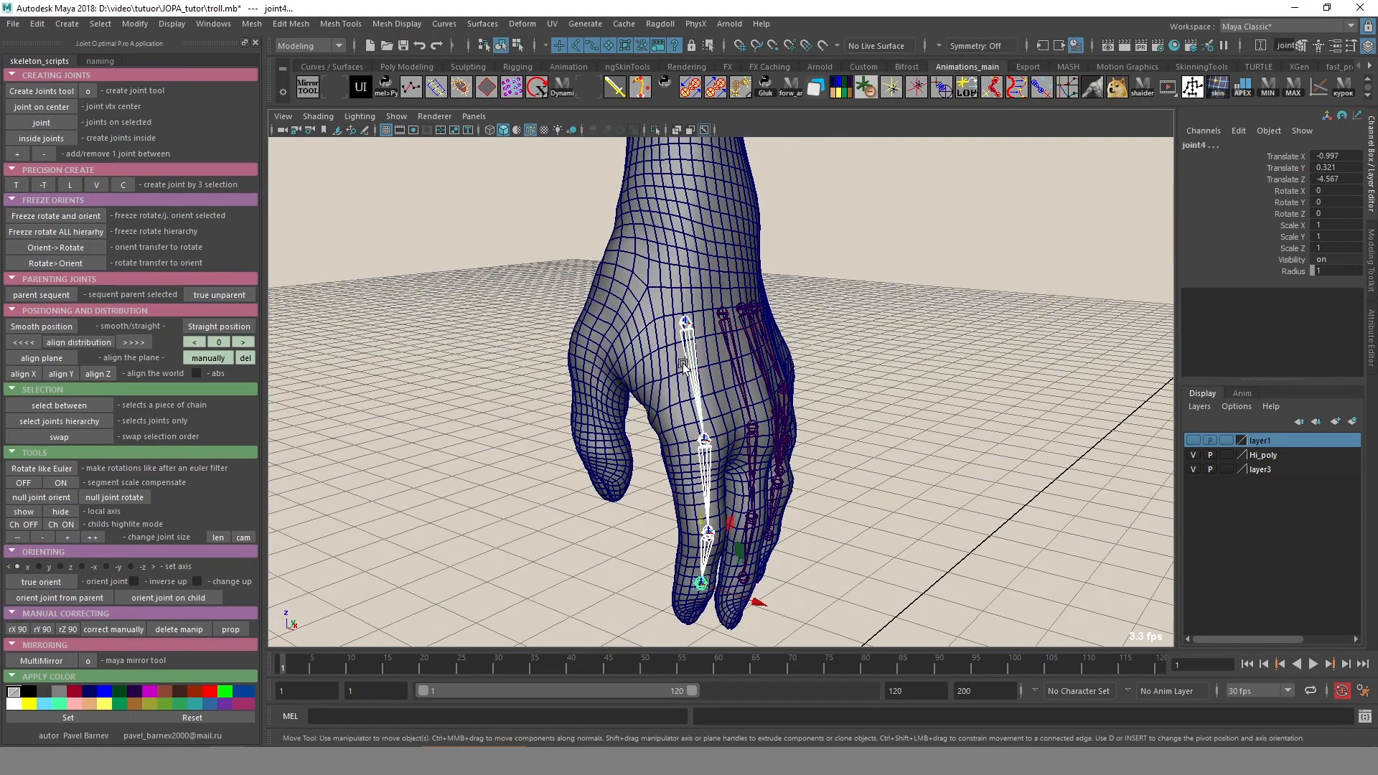
pyautogui.keyDown('alt'); pyautogui.moveTo(421, 483); pyautogui.dragTo(360, 495); pyautogui.keyUp('alt')
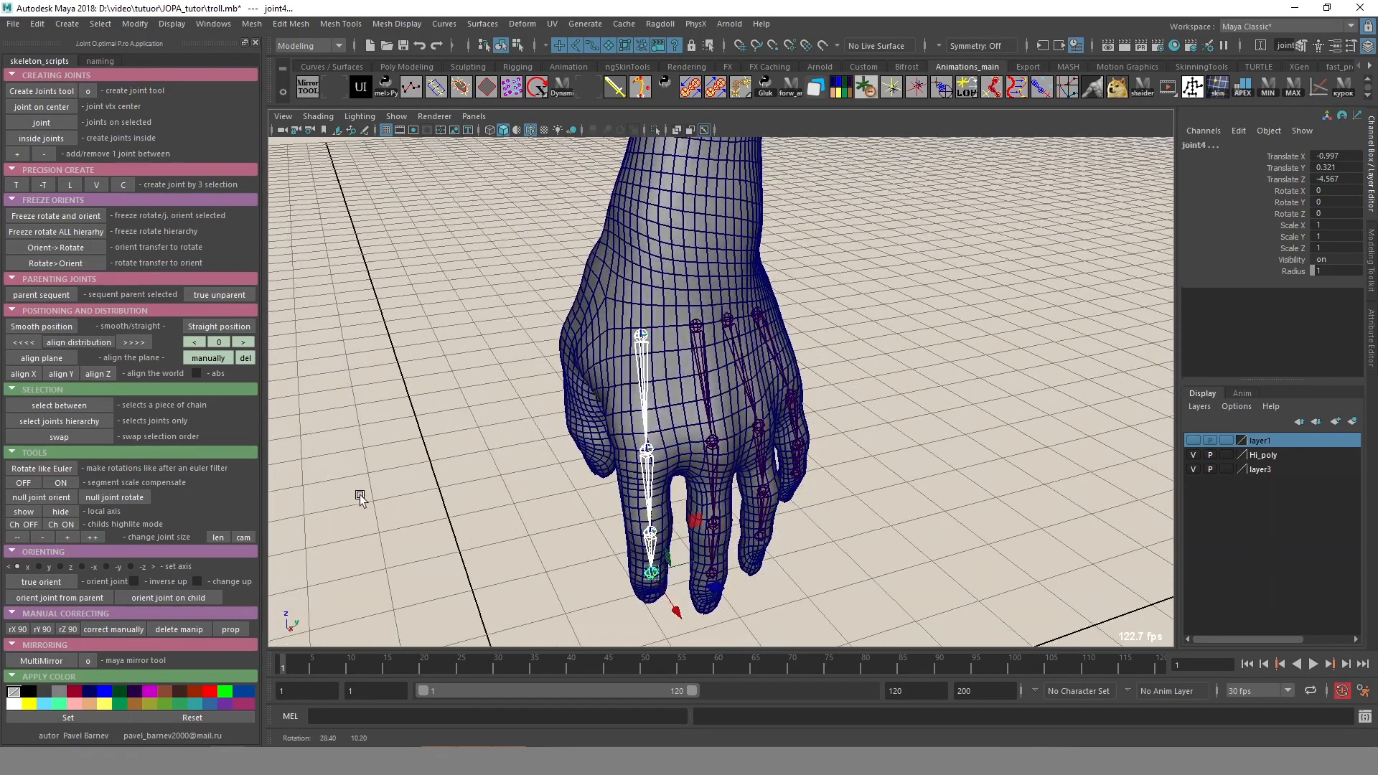
pyautogui.click(33, 579)
# Apply true orient to the full joint chains of the middle and ring fingers.
pyautogui.keyDown('alt'); pyautogui.moveTo(825, 438); pyautogui.dragTo(746, 402); pyautogui.keyUp('alt')
pyautogui.click(708, 296)
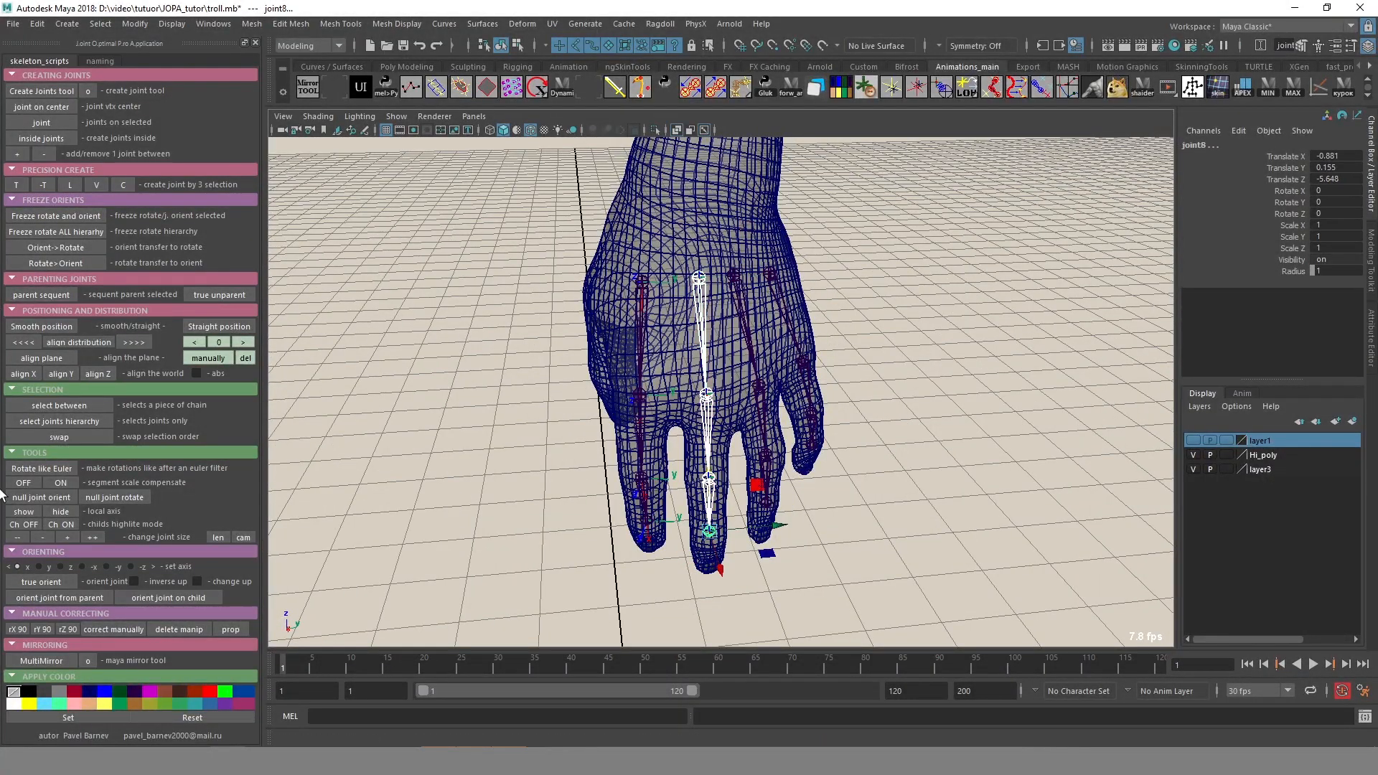
pyautogui.click(49, 583)
pyautogui.click(742, 332)
pyautogui.press('g')
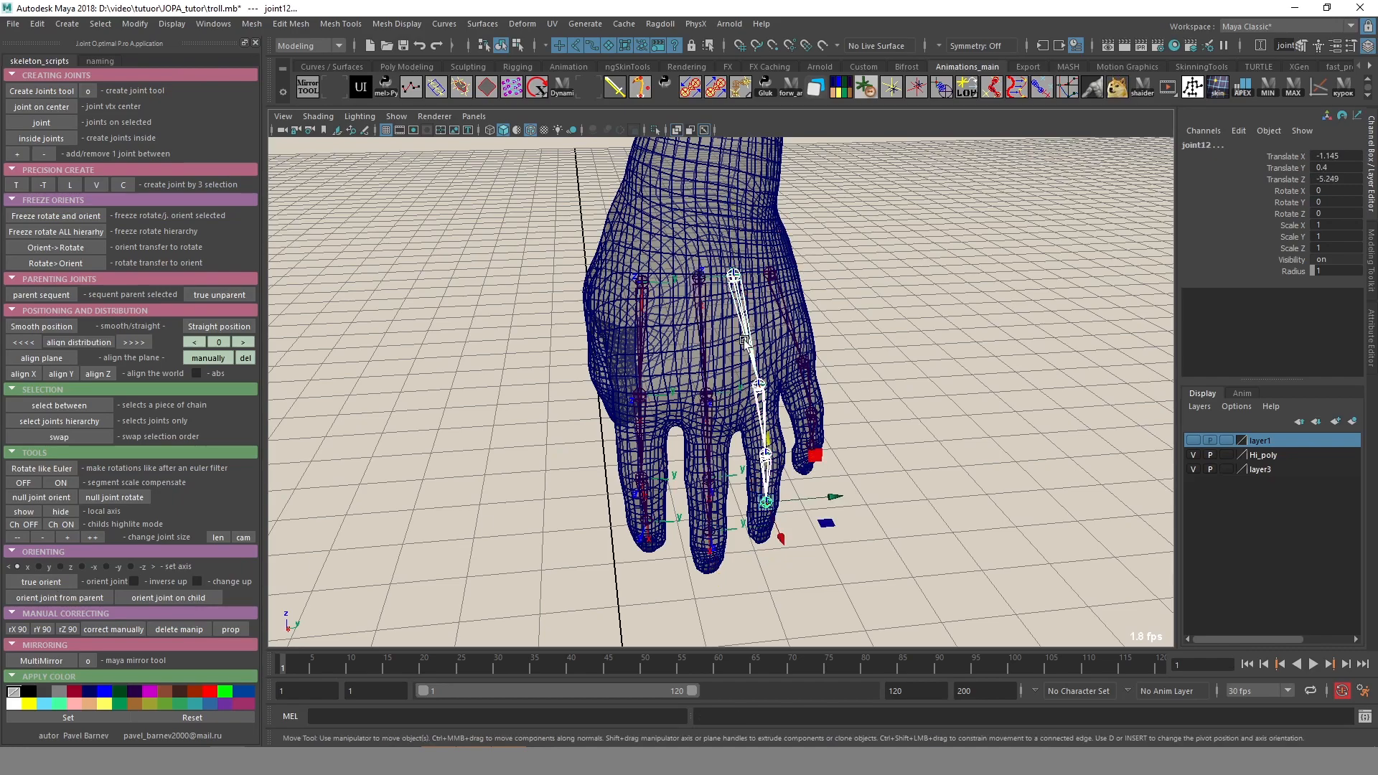
pyautogui.click(54, 583)
# Apply true orient to the little finger's full joint chain and clear the selection.
pyautogui.keyDown('alt'); pyautogui.moveTo(886, 337); pyautogui.dragTo(833, 329); pyautogui.keyUp('alt')
pyautogui.press('g')
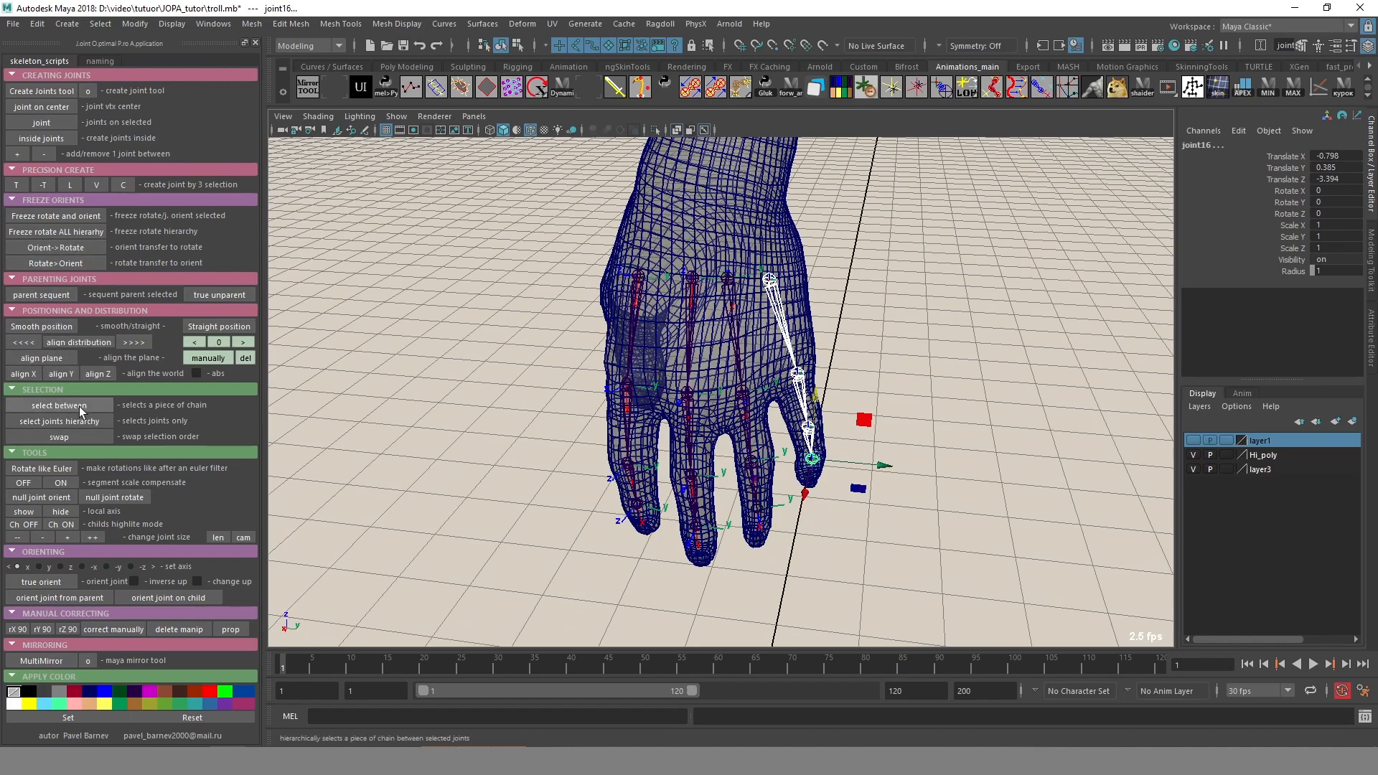
pyautogui.click(56, 580)
pyautogui.keyDown('alt'); pyautogui.moveTo(775, 459); pyautogui.dragTo(818, 413); pyautogui.keyUp('alt')
pyautogui.click(818, 413)
# Select the root joints of all four finger chains and transfer their rotation to joint orient.
pyautogui.moveTo(811, 412)
pyautogui.keyDown('alt'); pyautogui.mouseDown()
pyautogui.moveTo(1040, 404)
pyautogui.moveTo(1077, 416)
pyautogui.moveTo(831, 410)
pyautogui.mouseUp(); pyautogui.keyUp('alt')
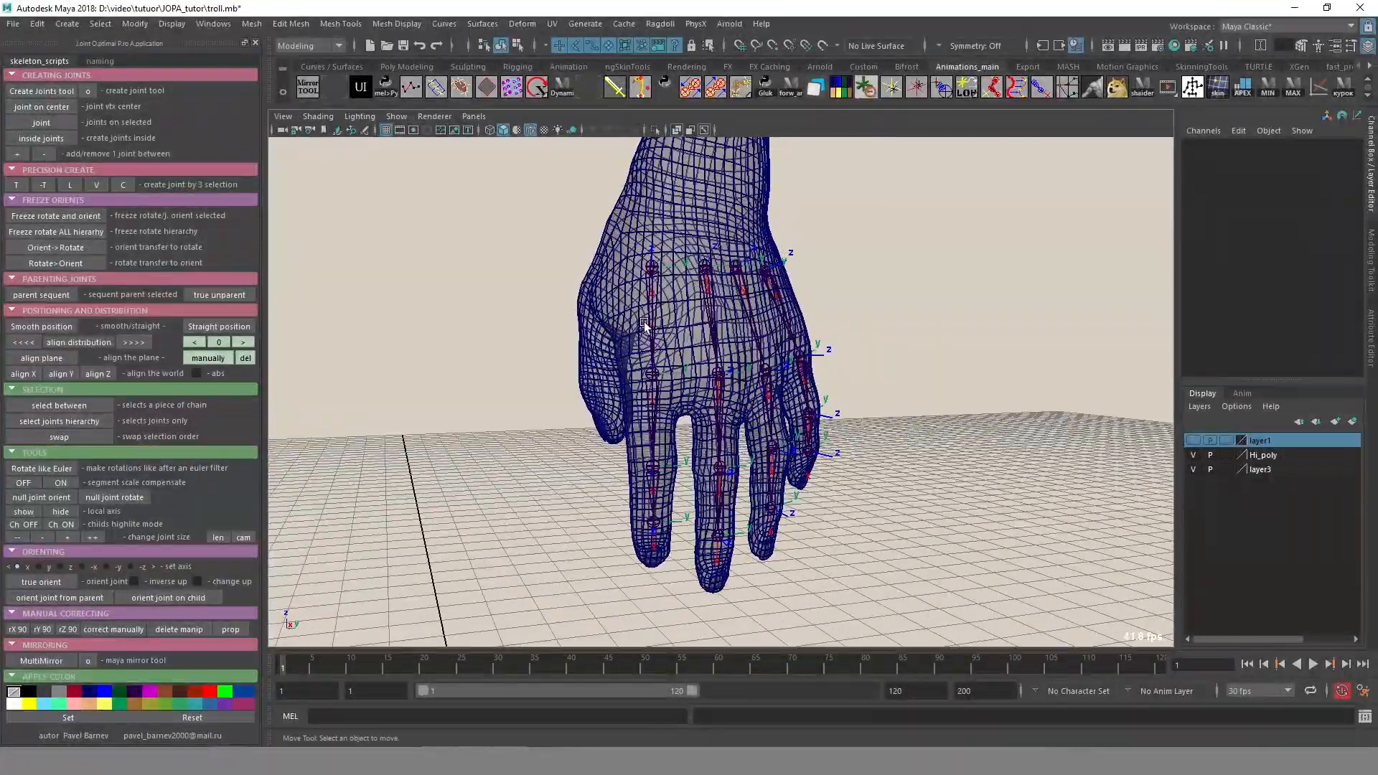
pyautogui.moveTo(645, 326); pyautogui.dragTo(837, 378)
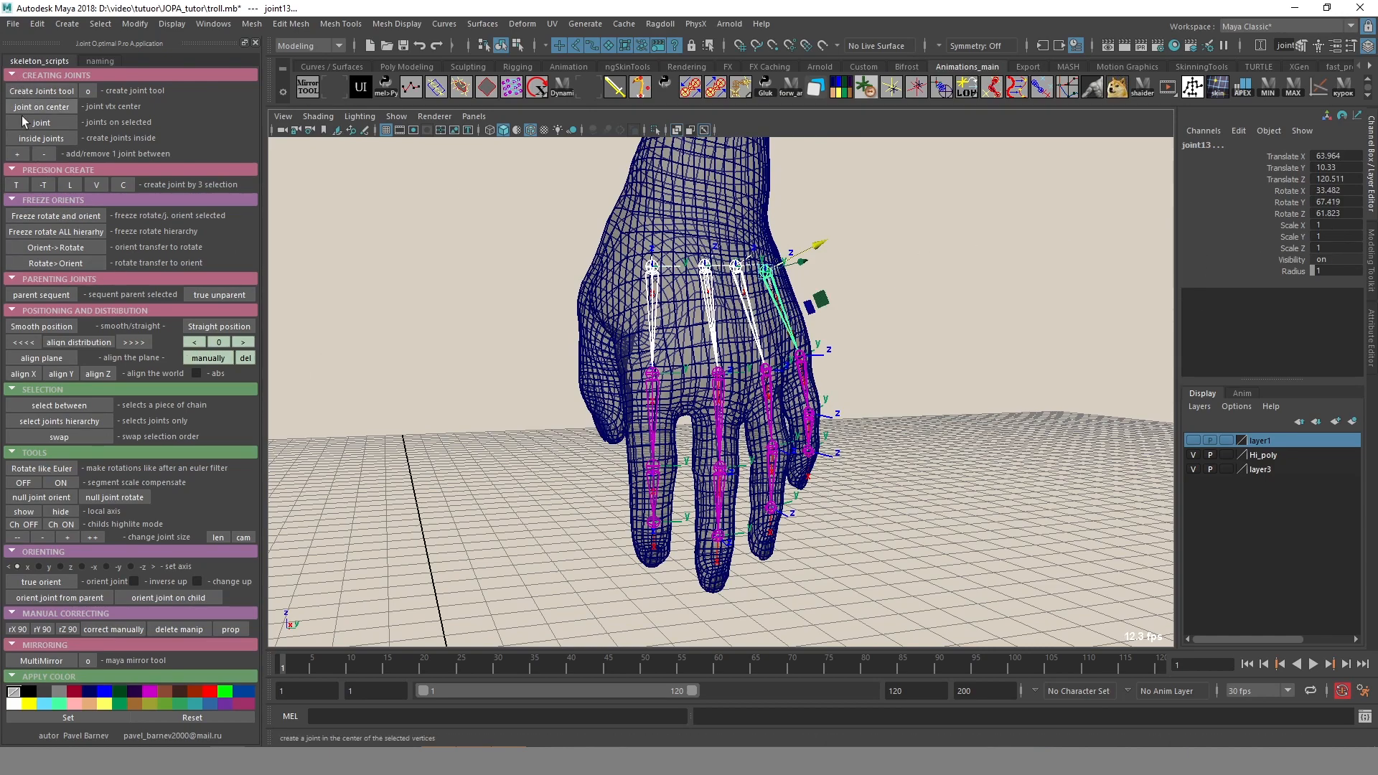
pyautogui.click(54, 264)
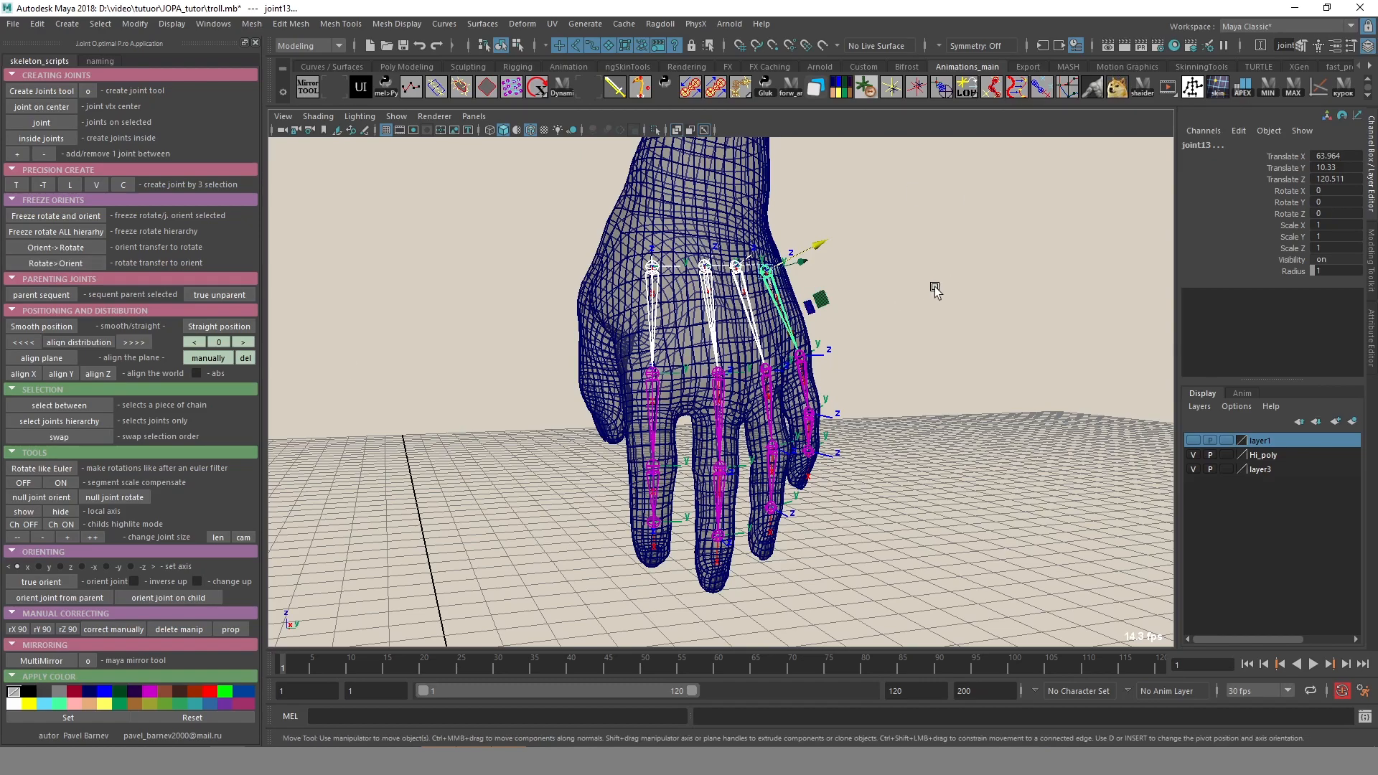
# Select the joints below the roots on all four fingers and set their off-axis translation to 0.
pyautogui.keyDown('alt'); pyautogui.moveTo(653, 406); pyautogui.dragTo(631, 386, button='middle'); pyautogui.keyUp('alt')
pyautogui.press('Down')
pyautogui.press('Down')
pyautogui.press('Down')
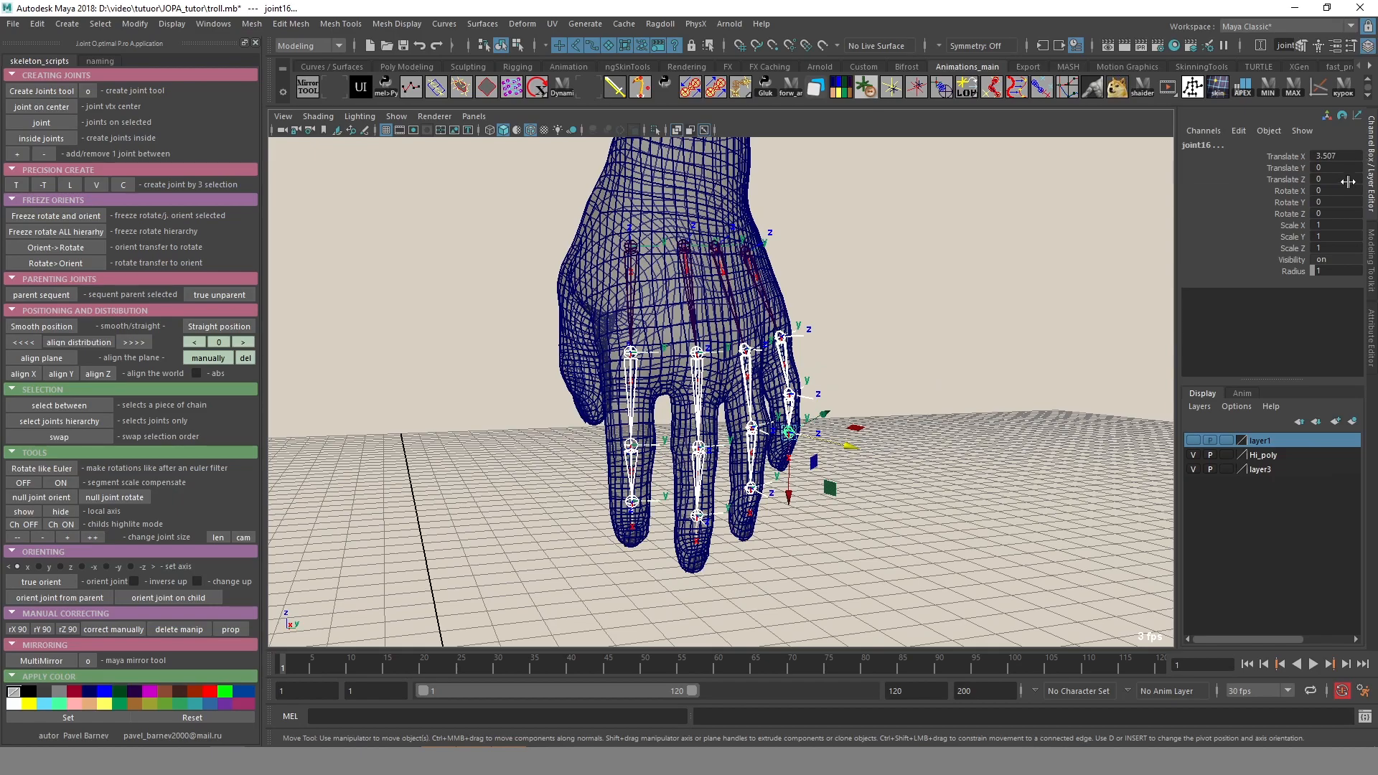
pyautogui.write('0')
pyautogui.press('Return')
# Try rotating the selected joints of all four fingers together, and undo the rotation.
pyautogui.keyDown('alt'); pyautogui.moveTo(1086, 277); pyautogui.dragTo(901, 256); pyautogui.keyUp('alt')
pyautogui.press('e')
pyautogui.moveTo(863, 347); pyautogui.dragTo(920, 422)
pyautogui.hotkey('ctrl', 'z')
pyautogui.hotkey('ctrl', 'z')
# Test the finger curl by rotating the selected joints of all four fingers about their Y axis.
pyautogui.moveTo(920, 421); pyautogui.dragTo(1030, 345, button='middle')
pyautogui.keyDown('alt'); pyautogui.moveTo(1031, 344); pyautogui.dragTo(958, 332); pyautogui.keyUp('alt')
pyautogui.moveTo(959, 330); pyautogui.dragTo(834, 385, button='middle')
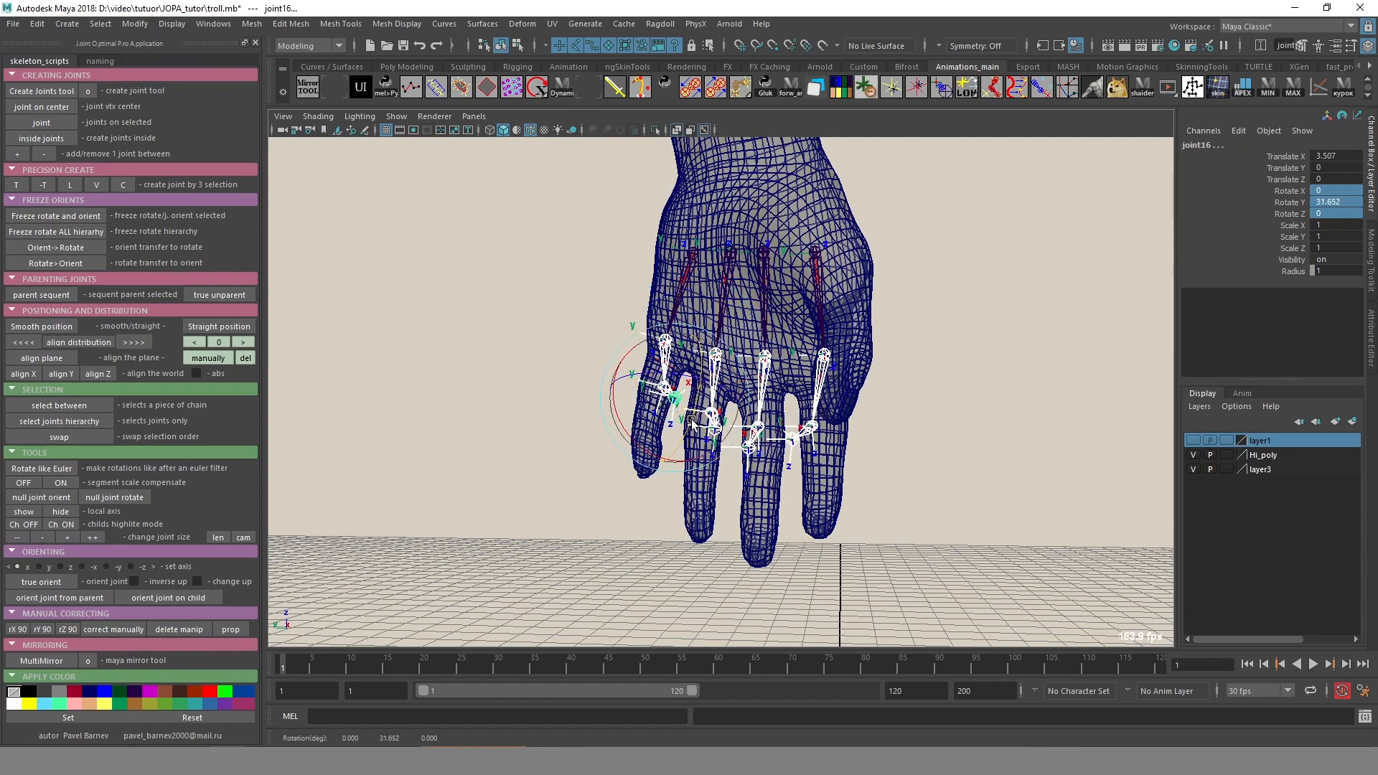
pyautogui.moveTo(691, 419); pyautogui.dragTo(702, 370, button='middle')
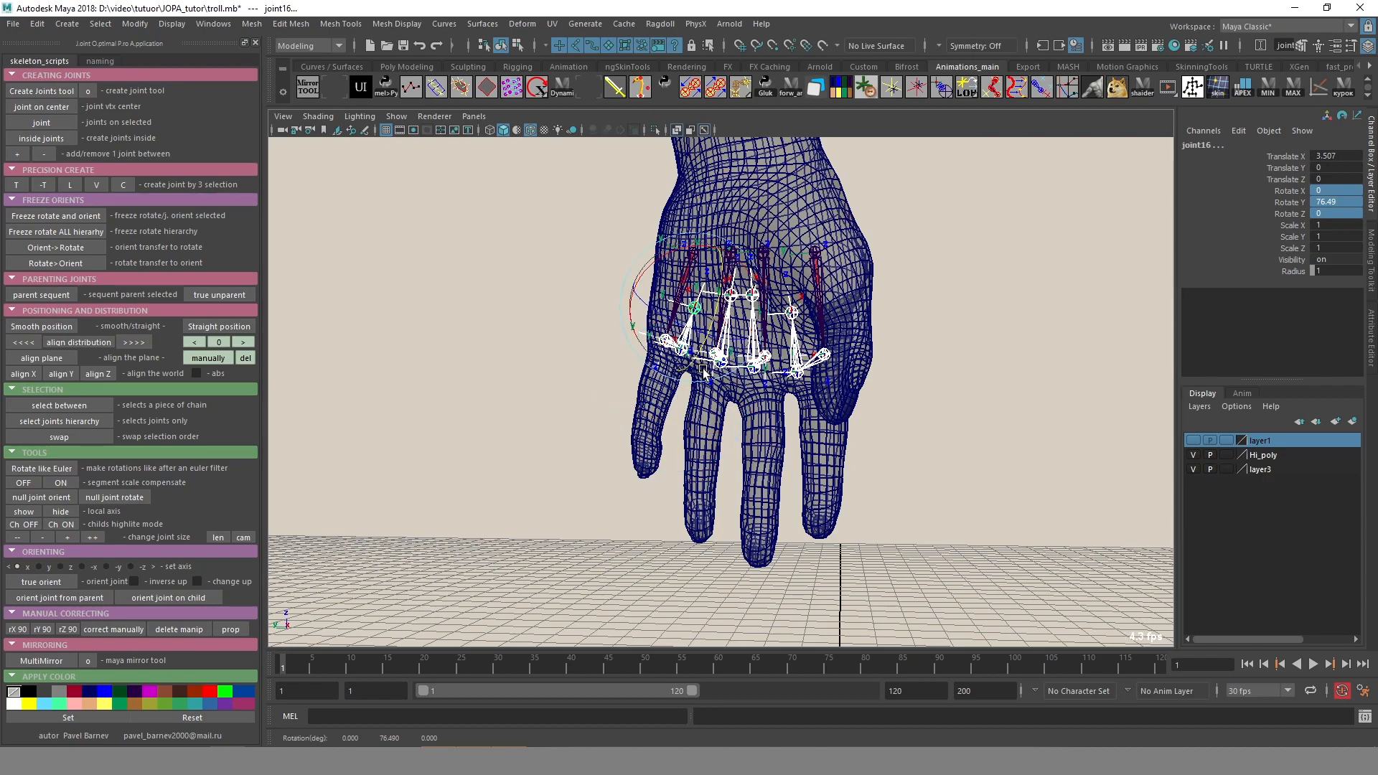
pyautogui.keyDown('alt'); pyautogui.moveTo(772, 361); pyautogui.dragTo(764, 363); pyautogui.keyUp('alt')
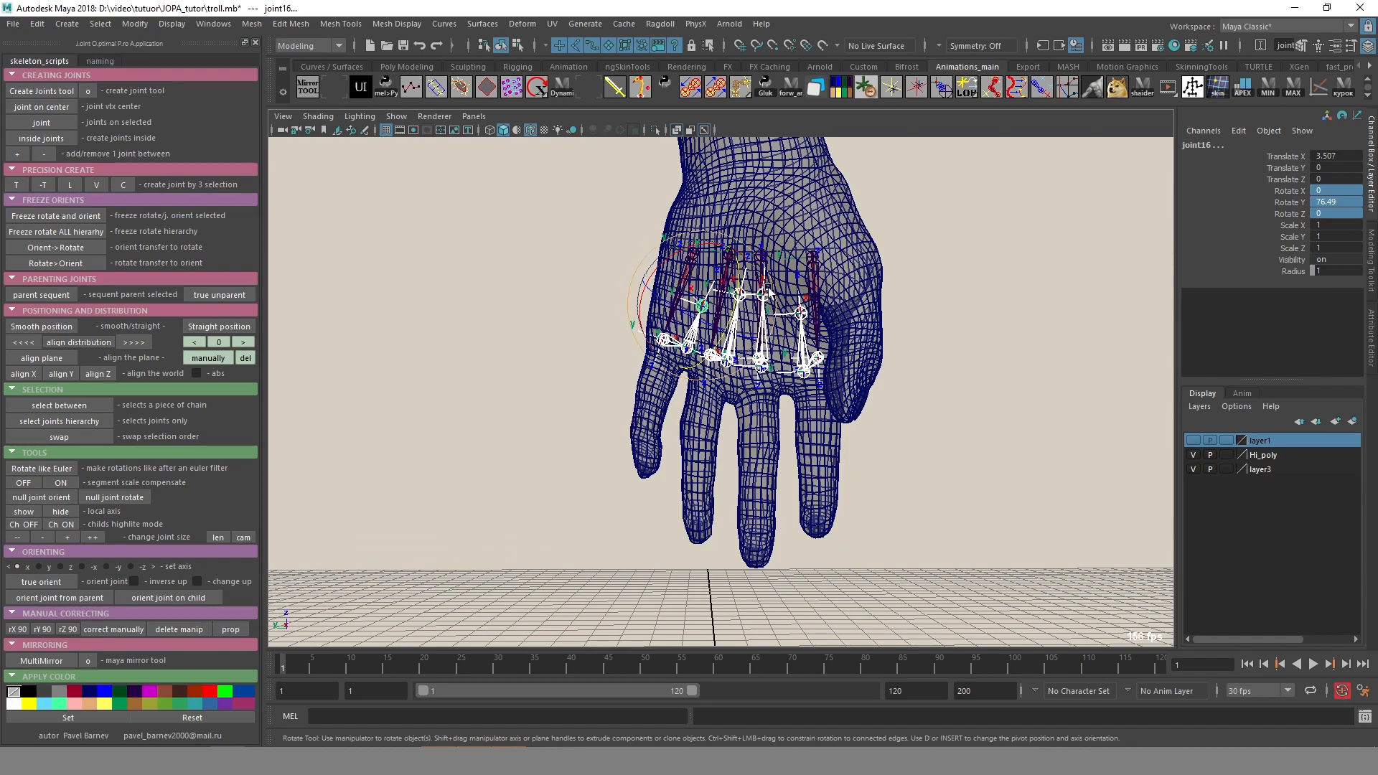
# Try rotating the little finger's knuckle joint freely, undo the test rotations, and clear the selection.
pyautogui.click(452, 410)
pyautogui.click(698, 324)
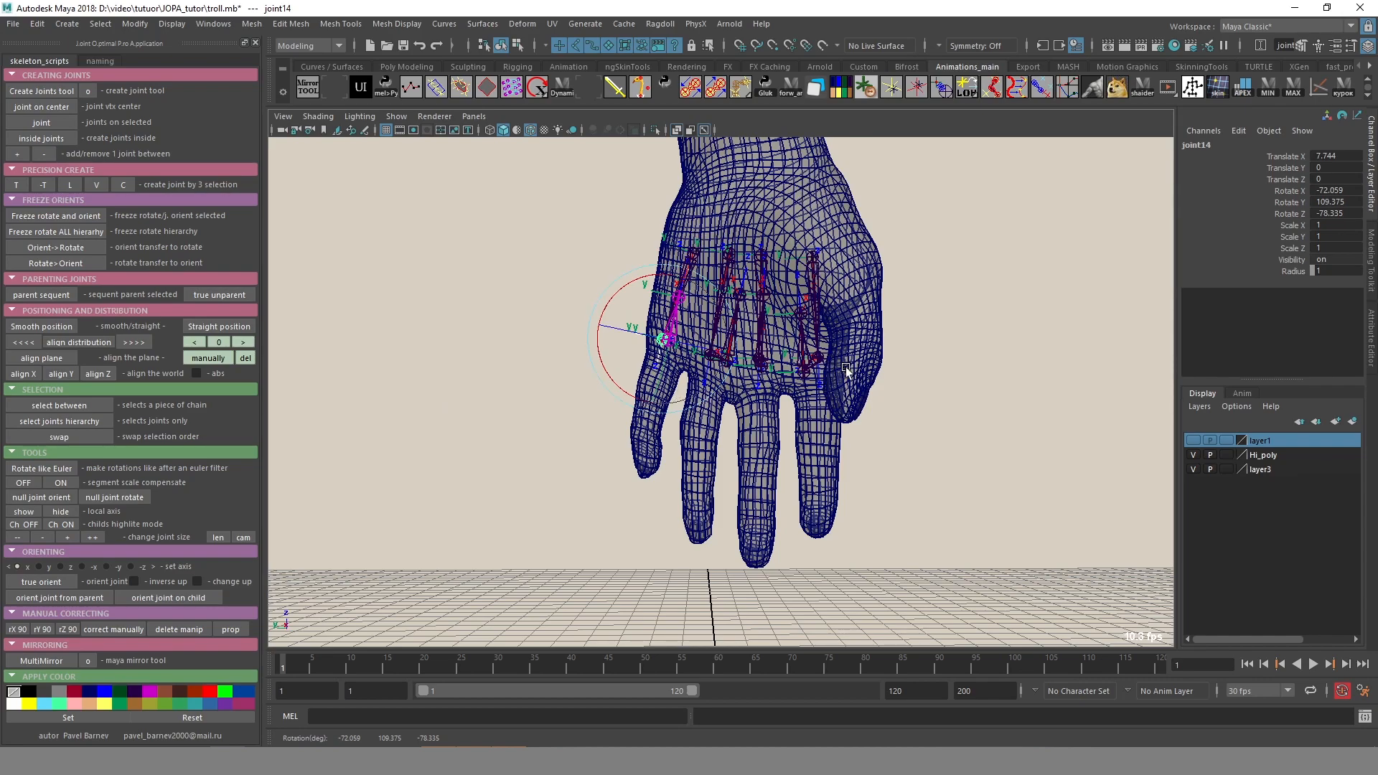
pyautogui.hotkey('ctrl', 'z')
pyautogui.hotkey('ctrl', 'z')
pyautogui.hotkey('ctrl', 'z')
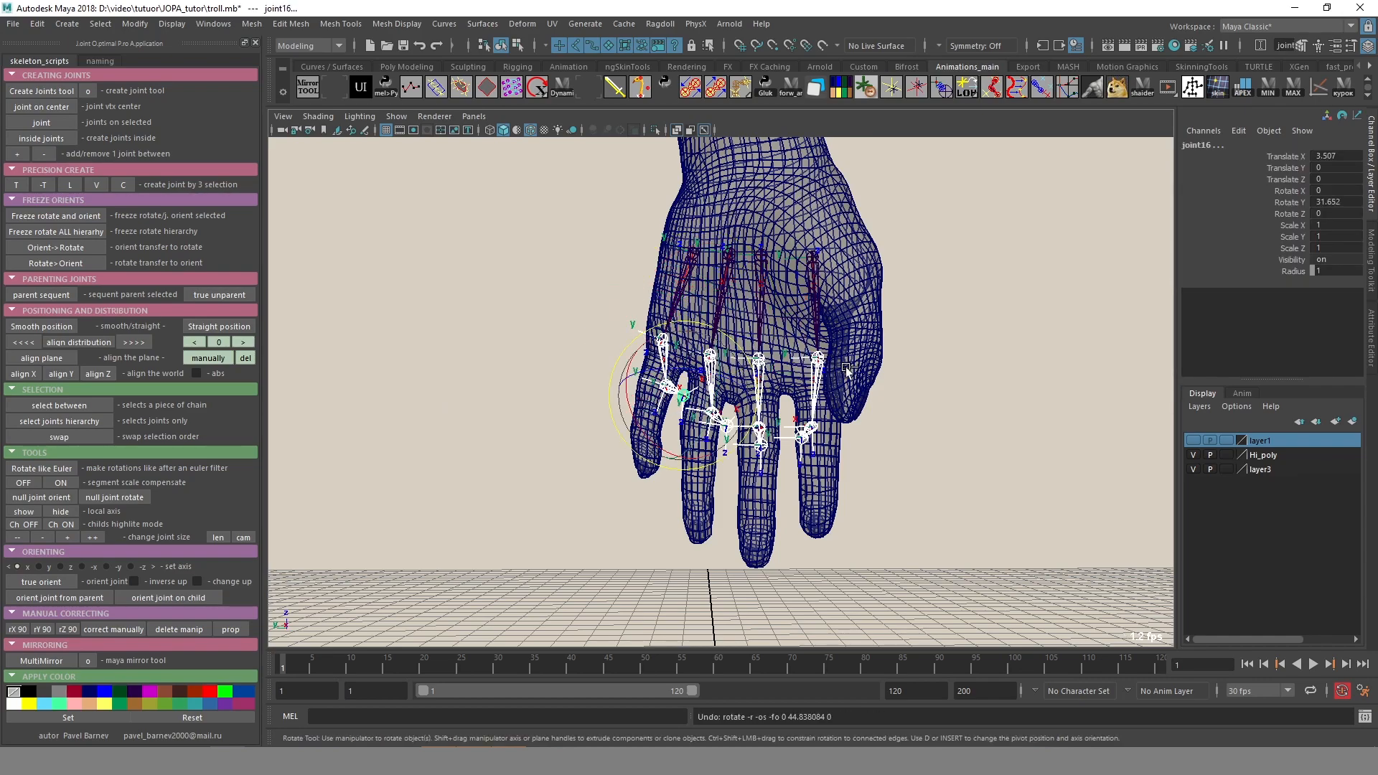
pyautogui.click(956, 387)
pyautogui.keyDown('alt'); pyautogui.moveTo(956, 381); pyautogui.dragTo(658, 299); pyautogui.keyUp('alt')
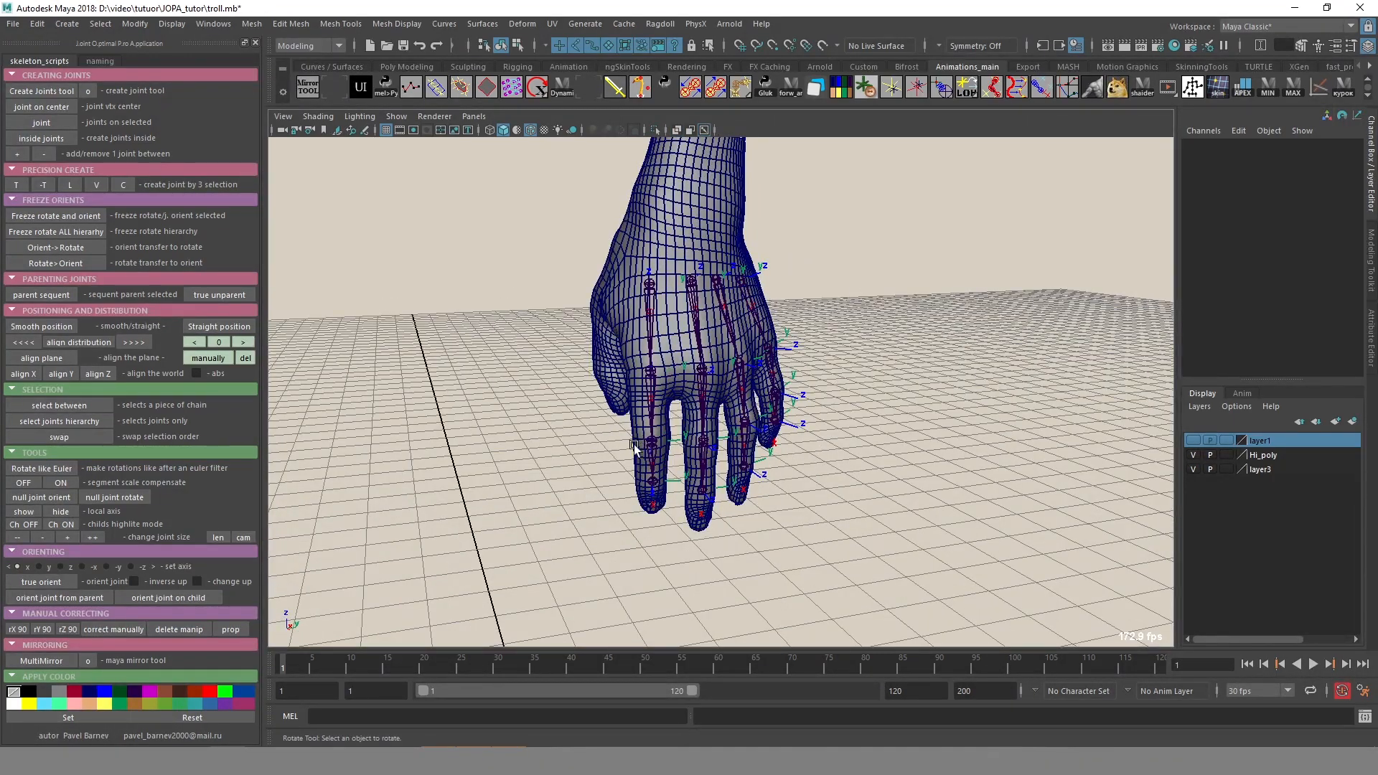